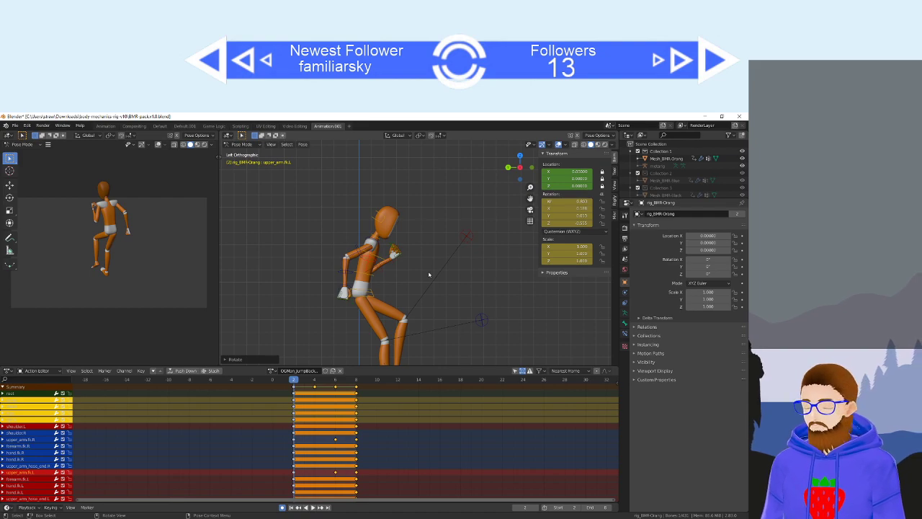
Undo the last left upper arm rotation, rotate that arm slightly again at frame 6, and play the animation.
key("ctrl+z")
key("ctrl+z")
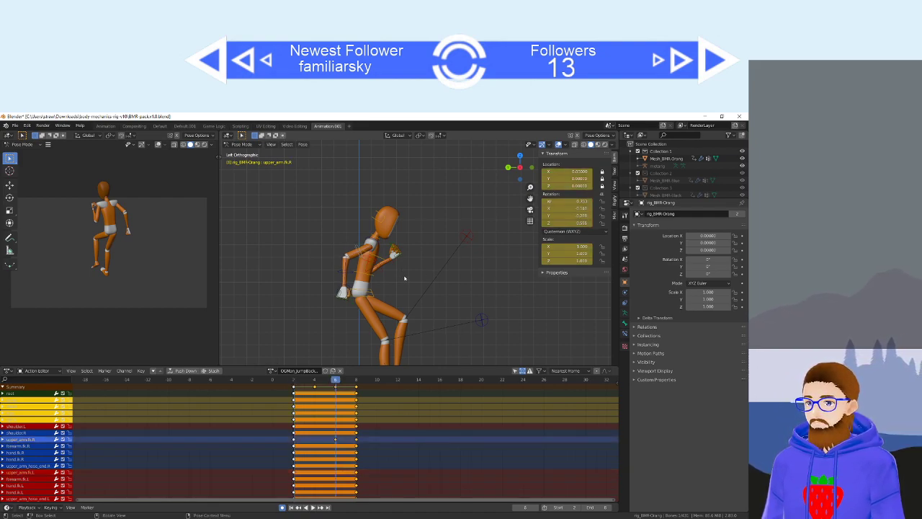
left_click(365, 261)
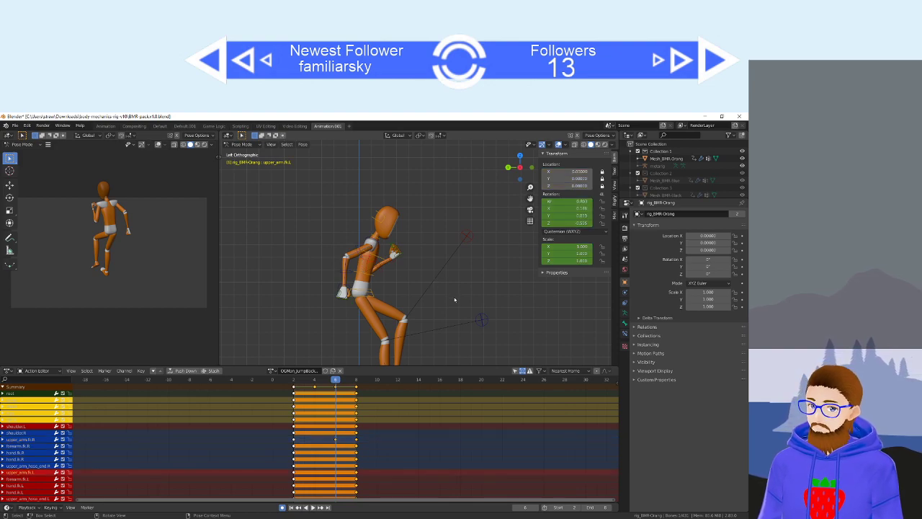
key("r")
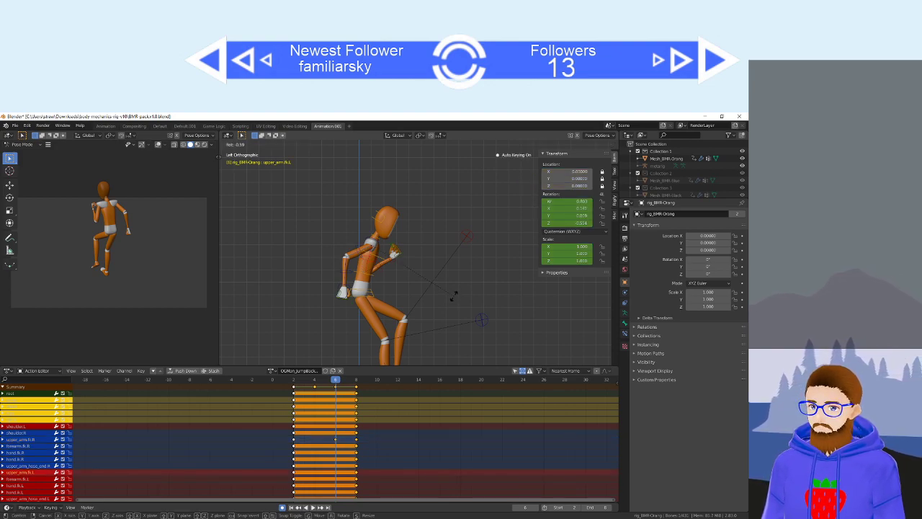
left_click(454, 296)
key("space")
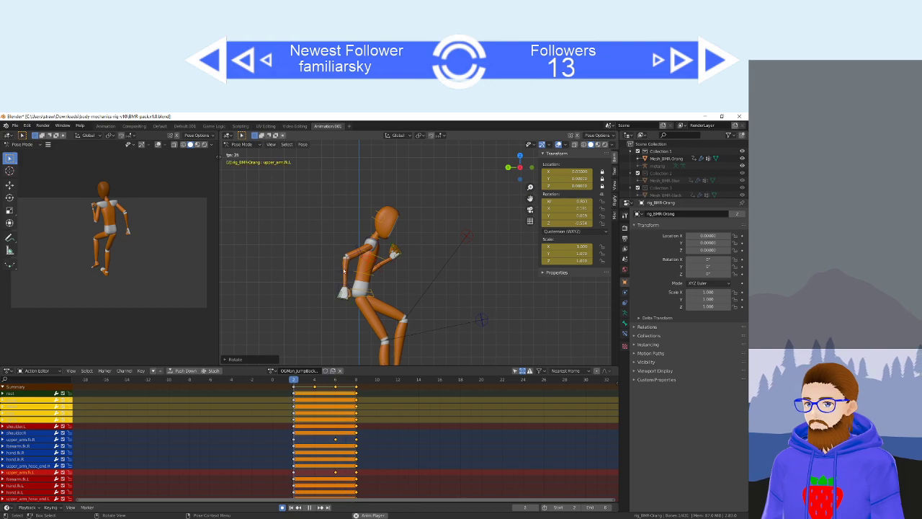
key("space")
Undo the frame 6 rotations of both FK upper arms.
key("ctrl+z")
key("ctrl+z")
key("ctrl+z")
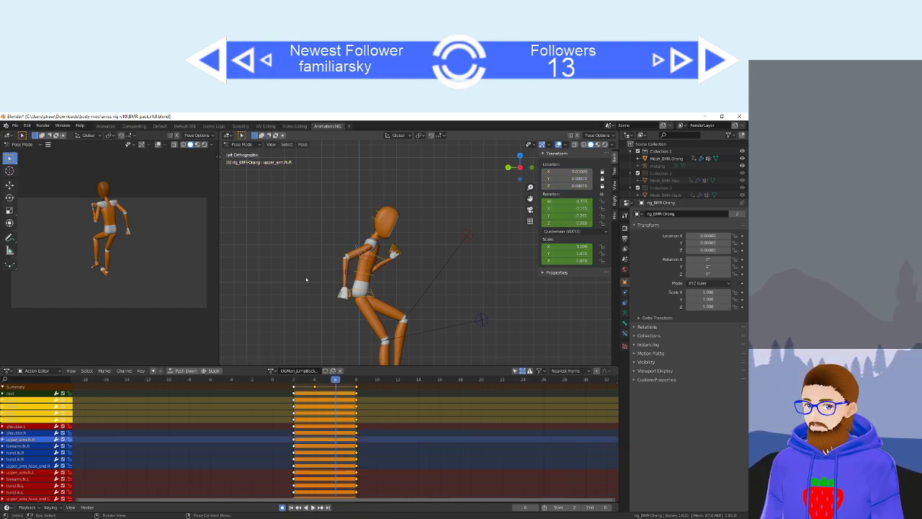
Try rotating the right FK upper arm about 0.57° at frame 6 and play back the motion.
key("r")
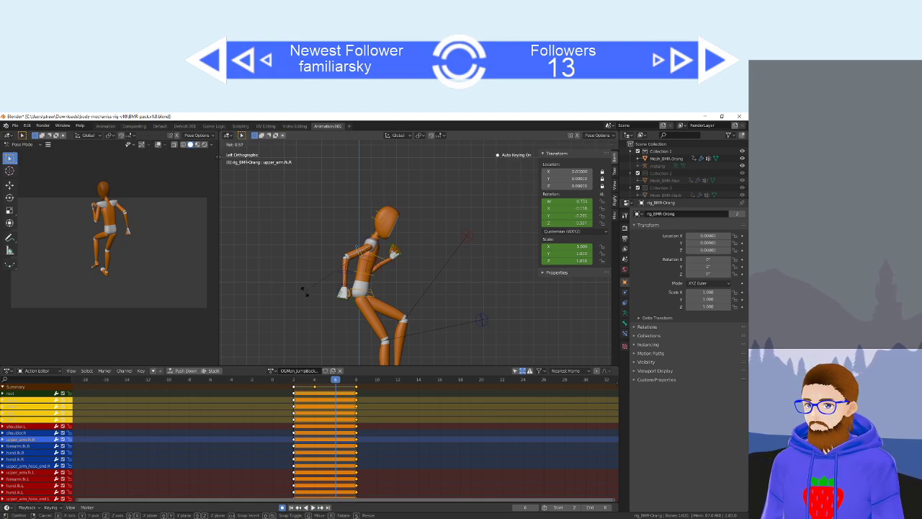
left_click(305, 292)
key("space")
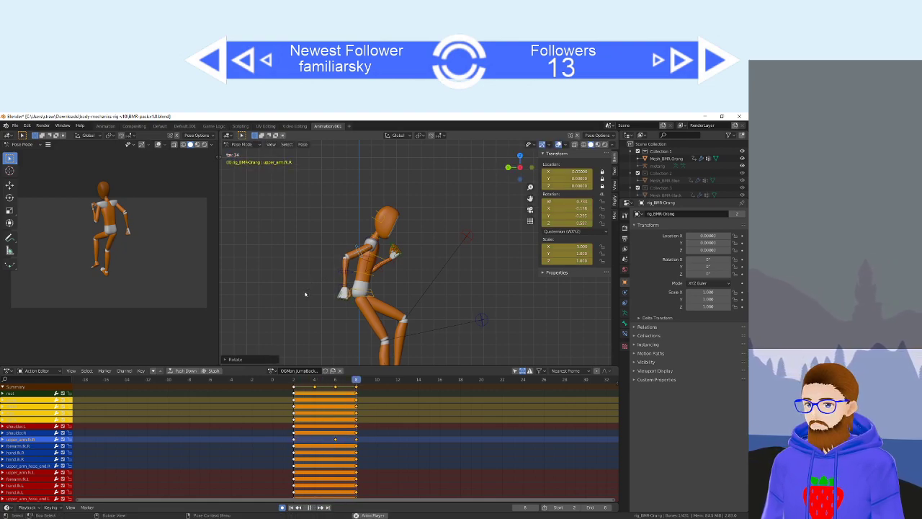
key("space")
Try rotating the left FK upper arm about -0.44° at frame 4 and play back the motion.
left_click(370, 261)
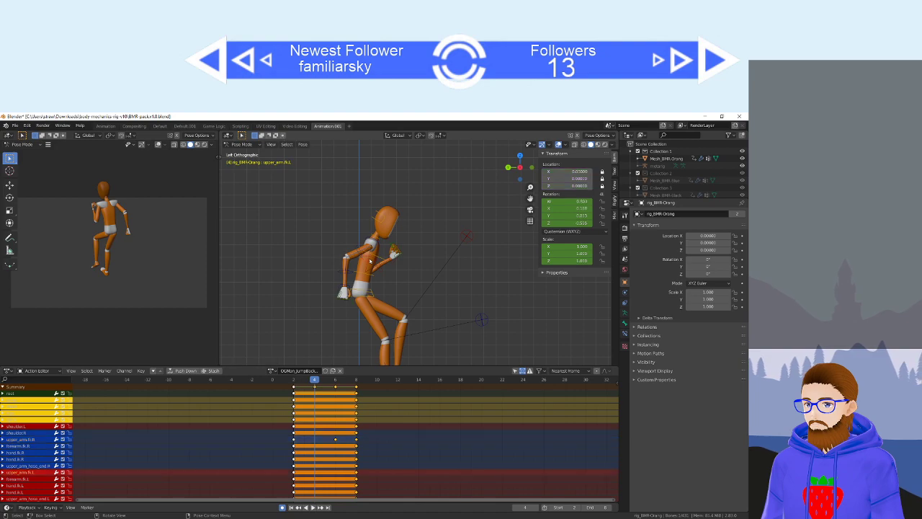
key("r")
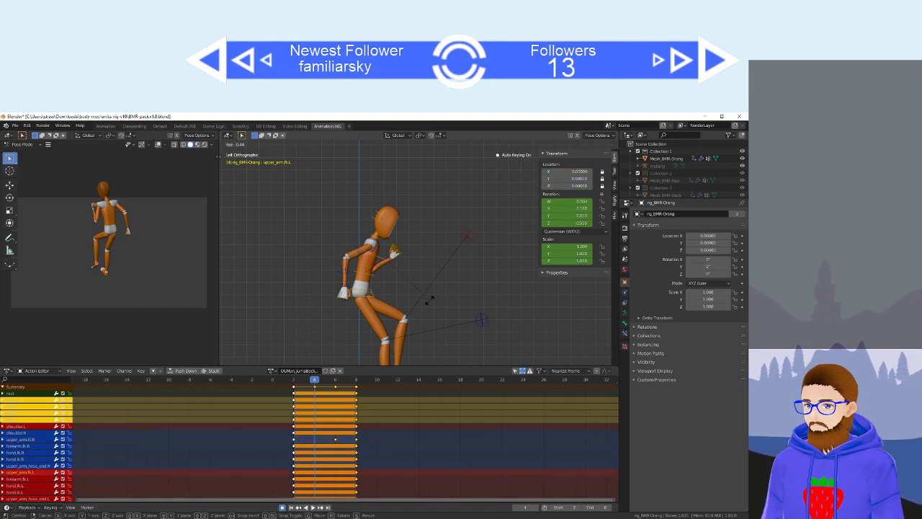
left_click(428, 300)
key("space")
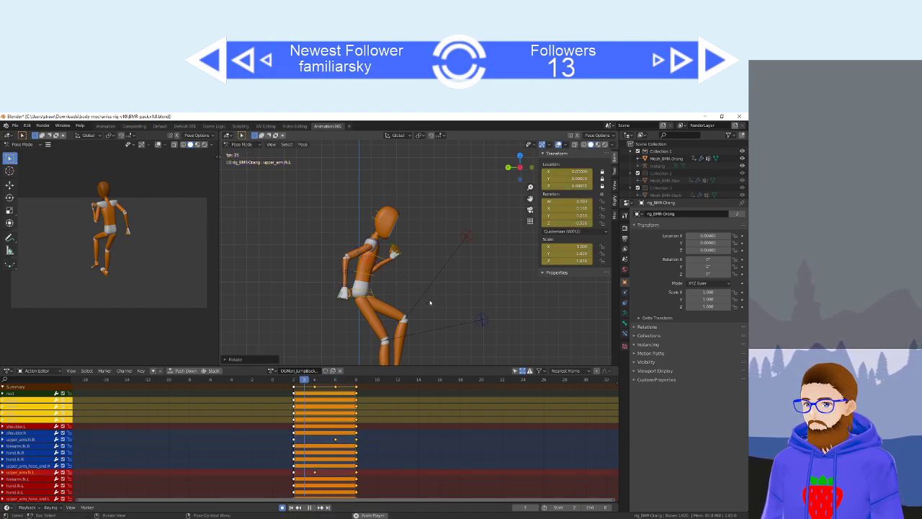
key("space")
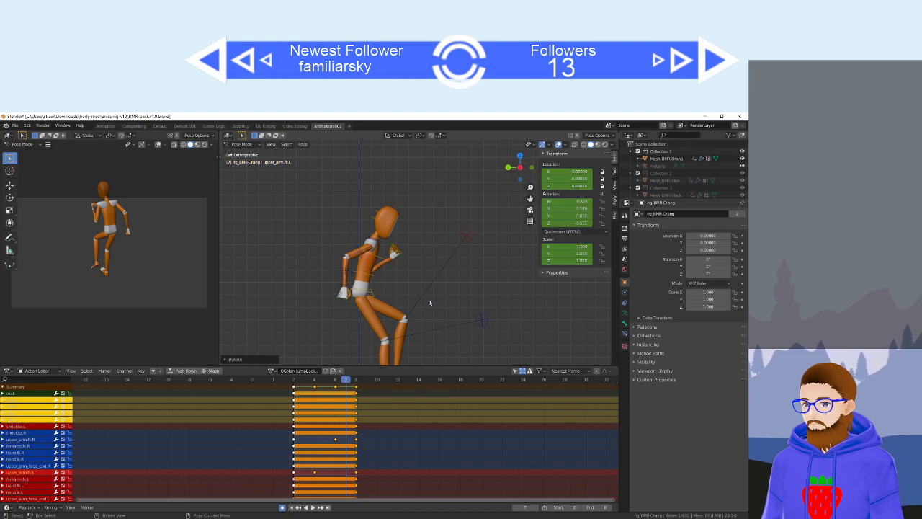
Discard the trial arm rotations and key a slight rotation of the right FK upper arm at frame 6.
key("Left")
left_click(350, 281)
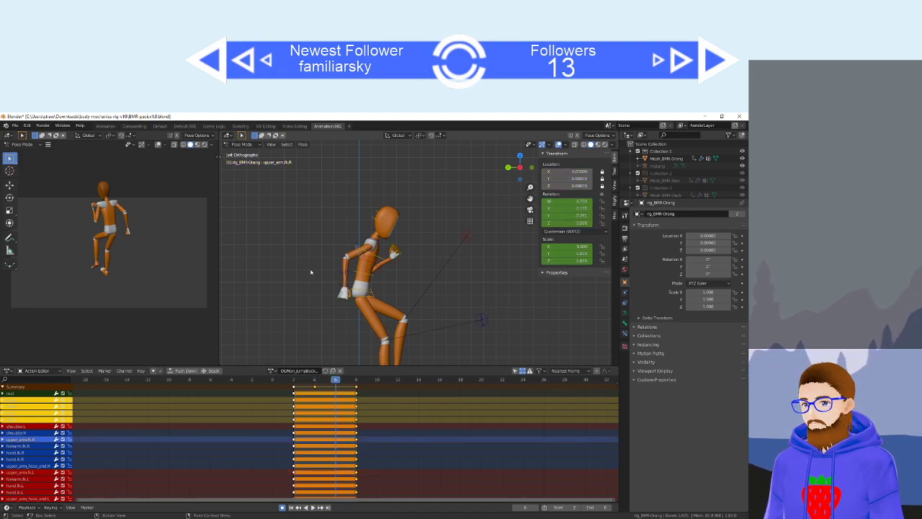
key("r")
left_click(267, 298)
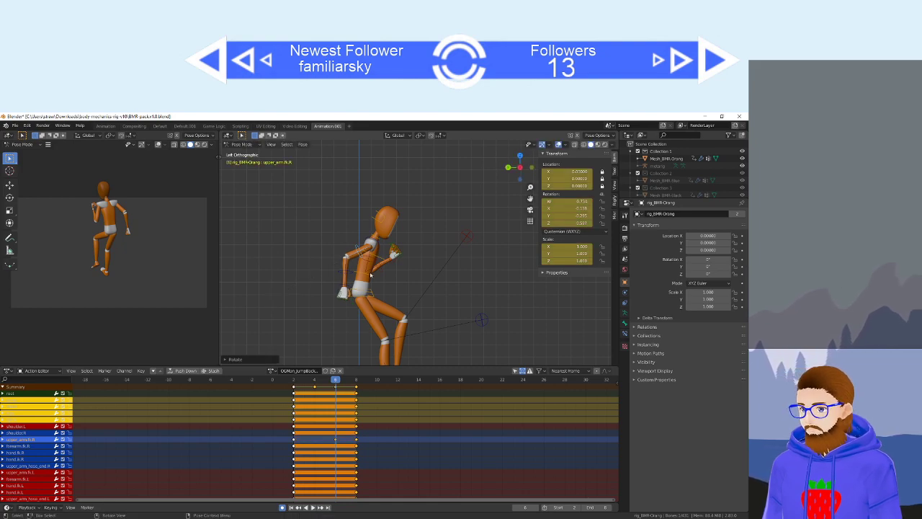
Rotate the left FK upper arm about -0.30° at frame 6 and play the animation.
key("i")
key("r")
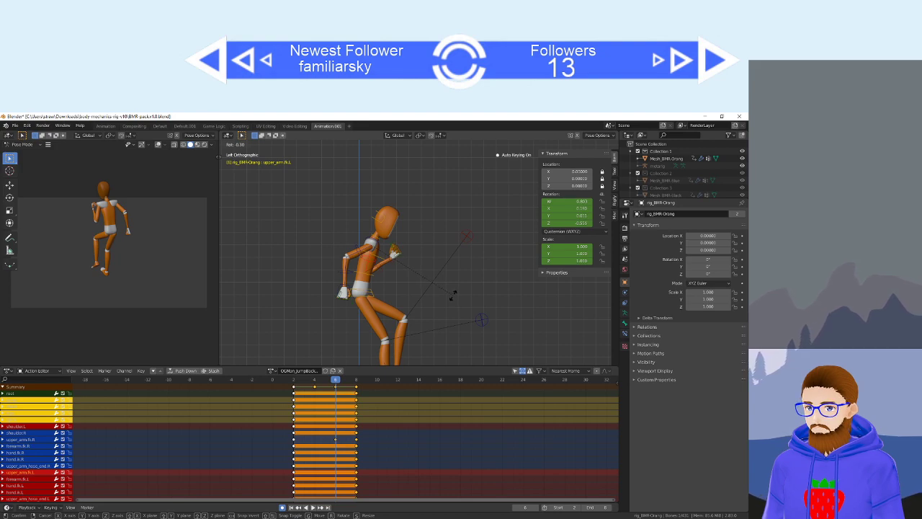
left_click(453, 297)
key("space")
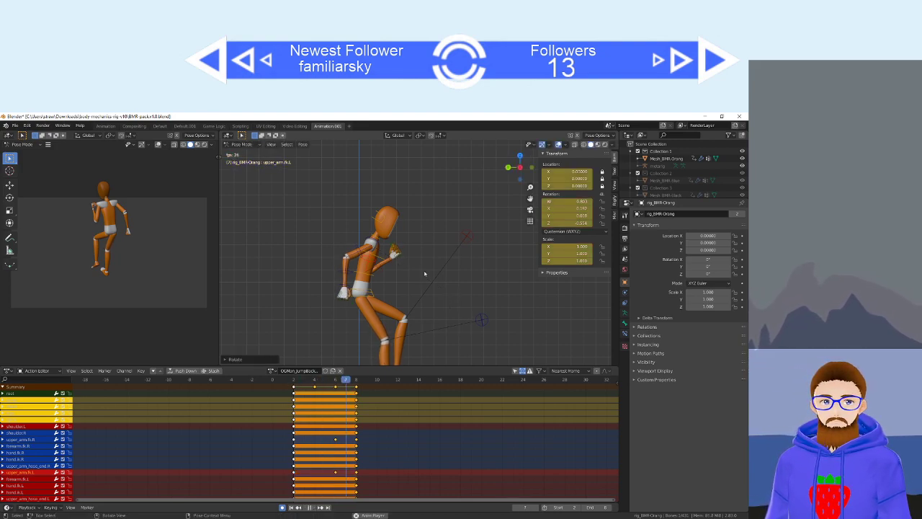
Key a slight rotation of the neck bone at frame 6.
left_click(380, 237)
key("space")
left_click(335, 379)
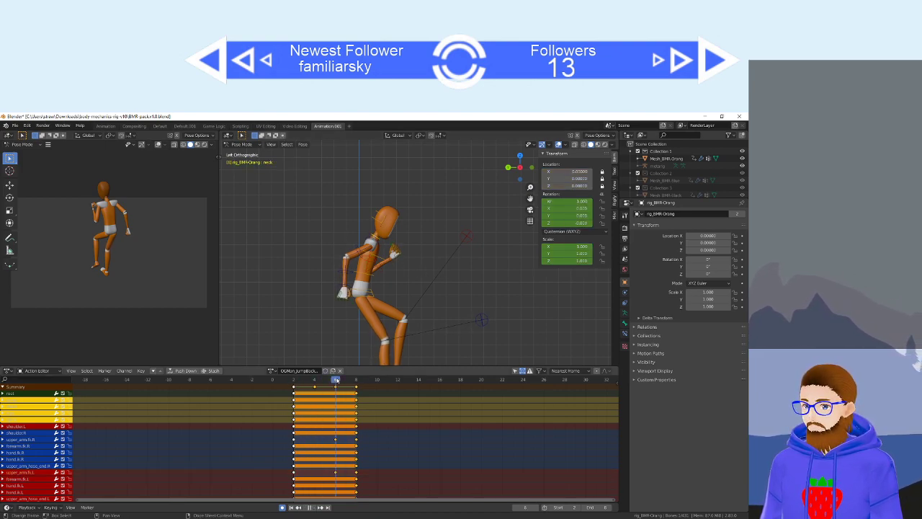
key("r")
left_click(345, 225)
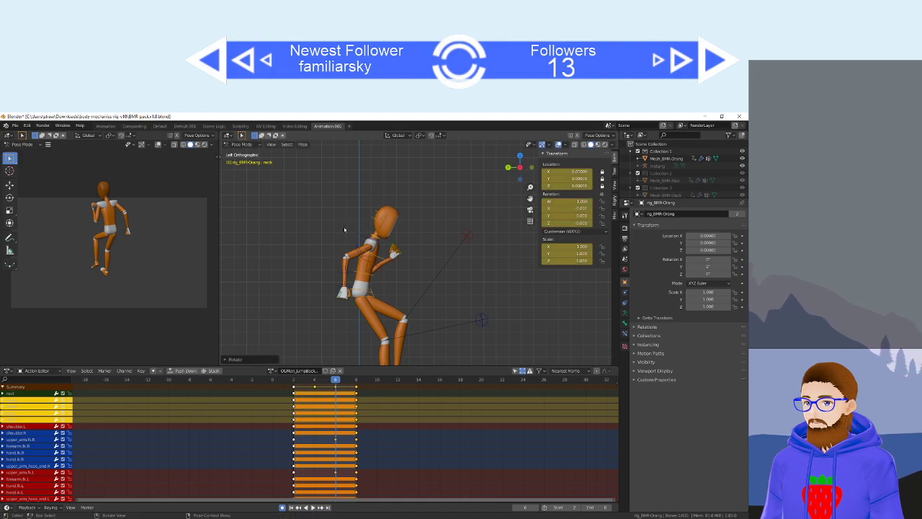
Play the animation and examine the character's motion from several angles, ending in the left orthographic view.
middle_click_drag(481, 274, 434, 281)
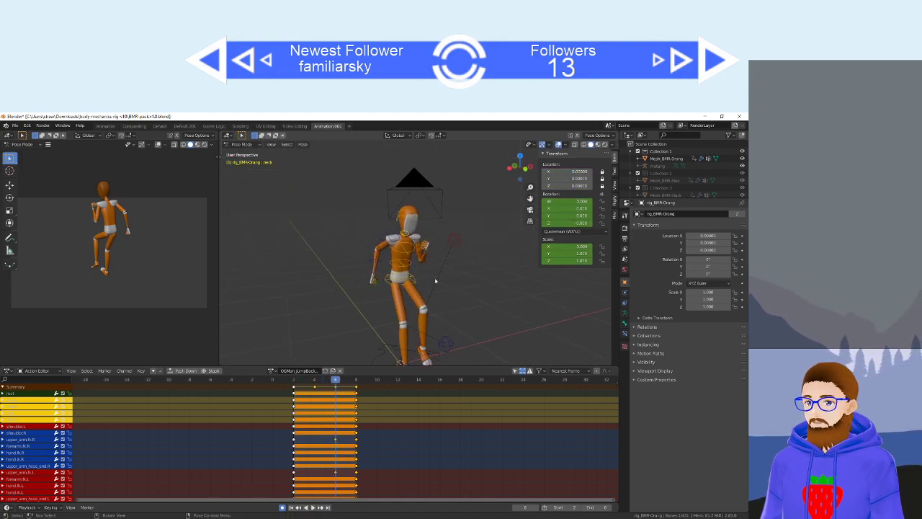
middle_click_drag(435, 281, 233, 284)
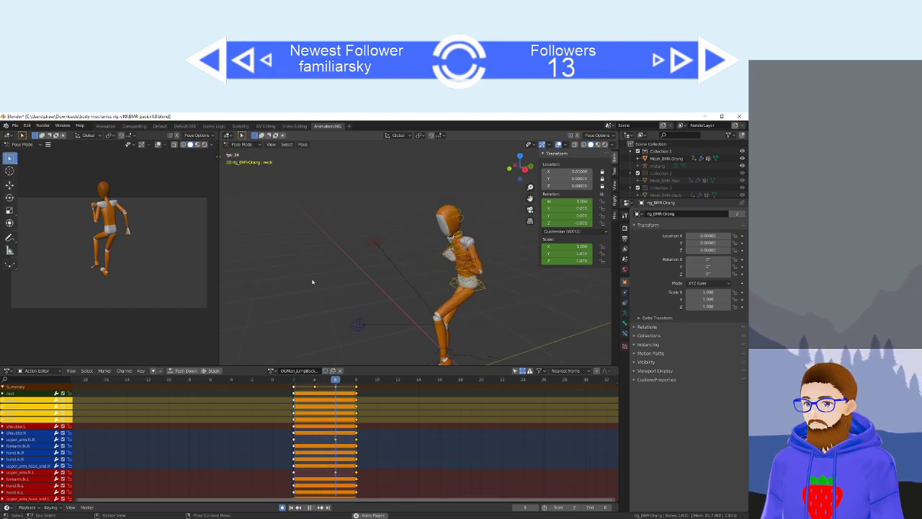
middle_click_drag(323, 280, 547, 291)
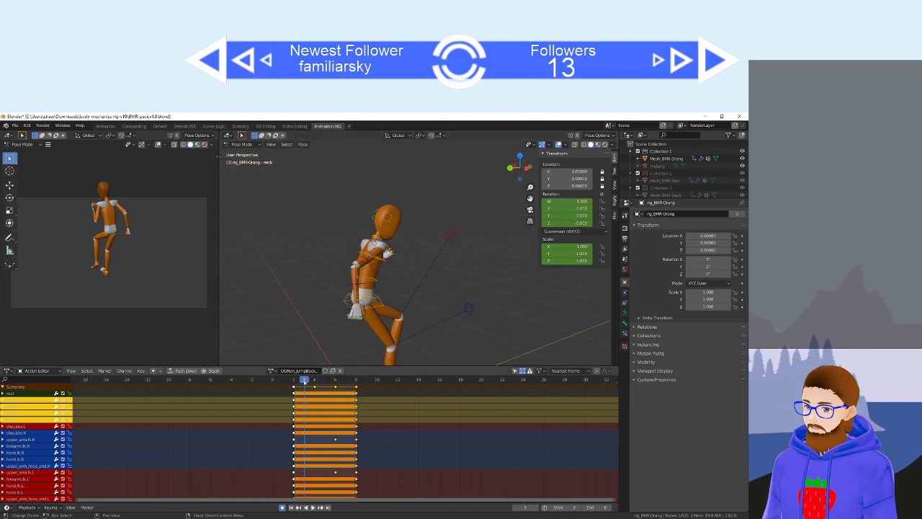
key("Escape")
scroll(392, 322, "down", 2)
mouse_move(387, 315)
middle_mouse_down()
mouse_move(325, 296)
mouse_move(403, 310)
mouse_move(373, 310)
middle_mouse_up()
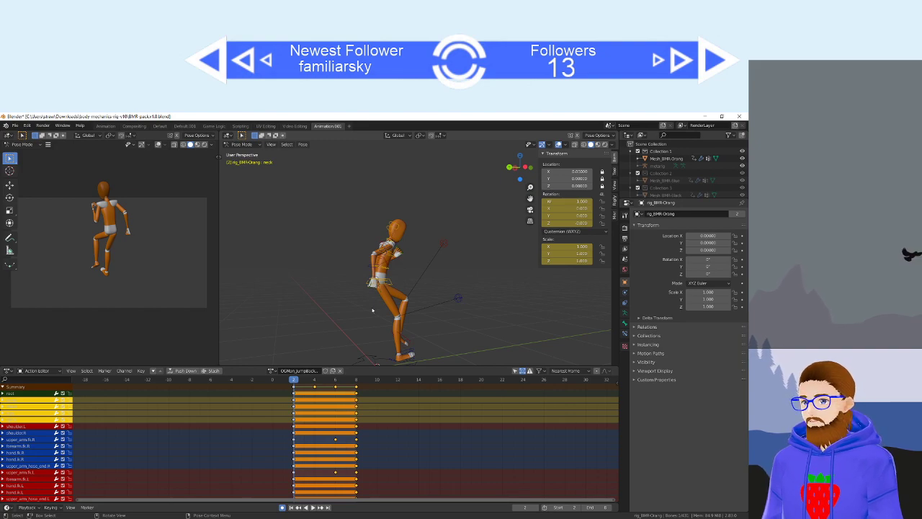
middle_click_drag(373, 311, 351, 313)
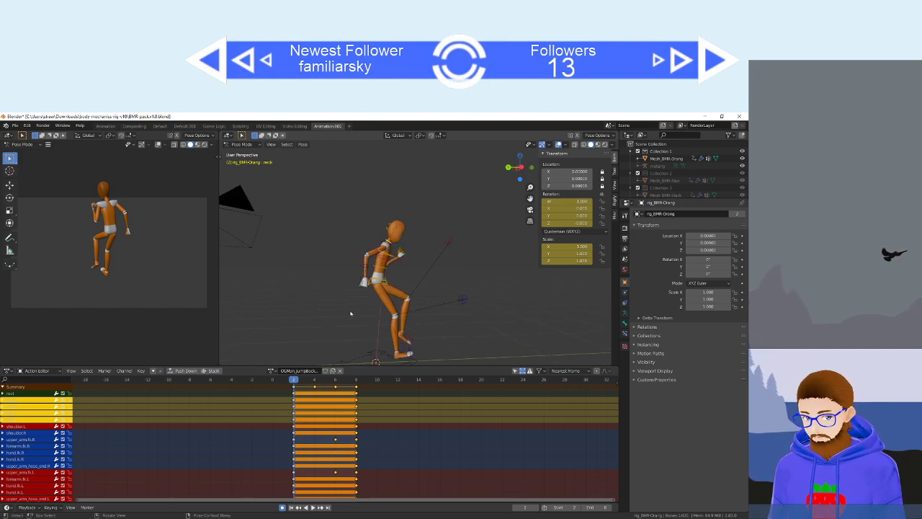
key("ctrl+KP_3")
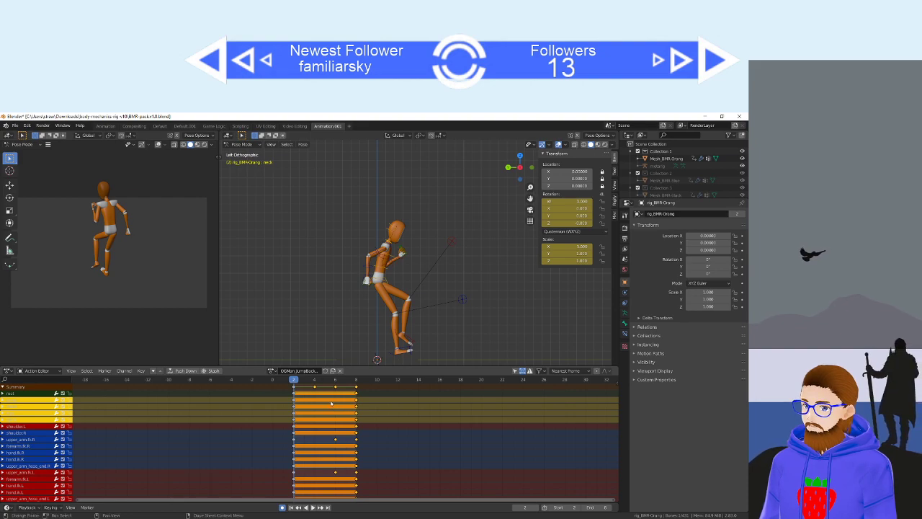
Save the file and give the current jump action a fake user.
key("ctrl+s")
left_click(324, 371)
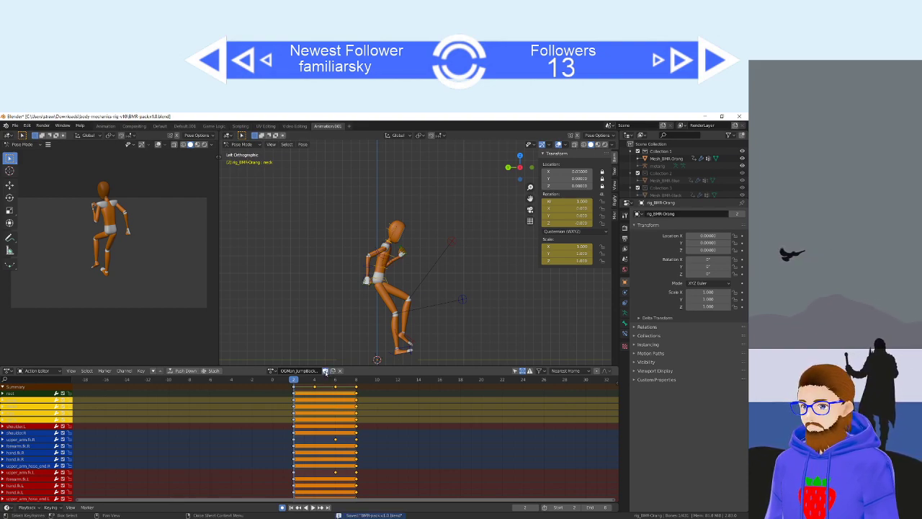
Switch the rig to the rig_BMR-OrangAction action and rename it OGMan_JumpBackwards_Down.
left_click(273, 370)
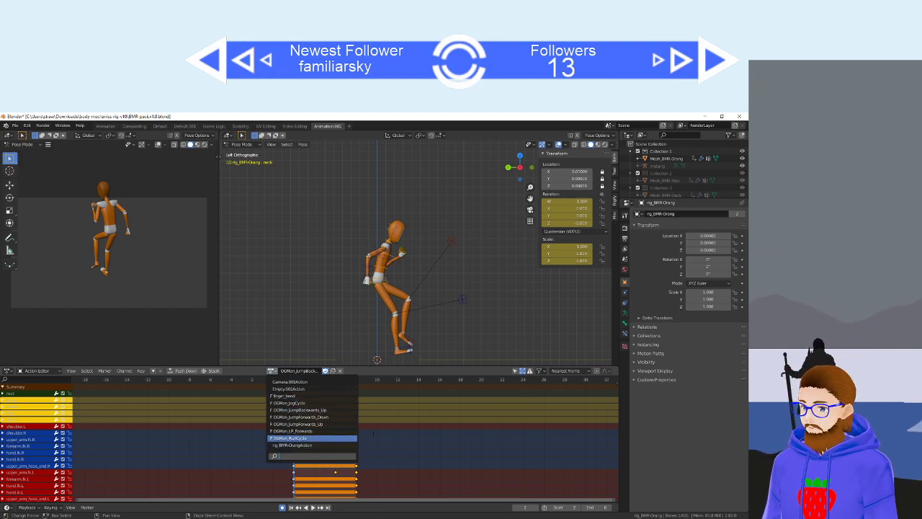
left_click(321, 445)
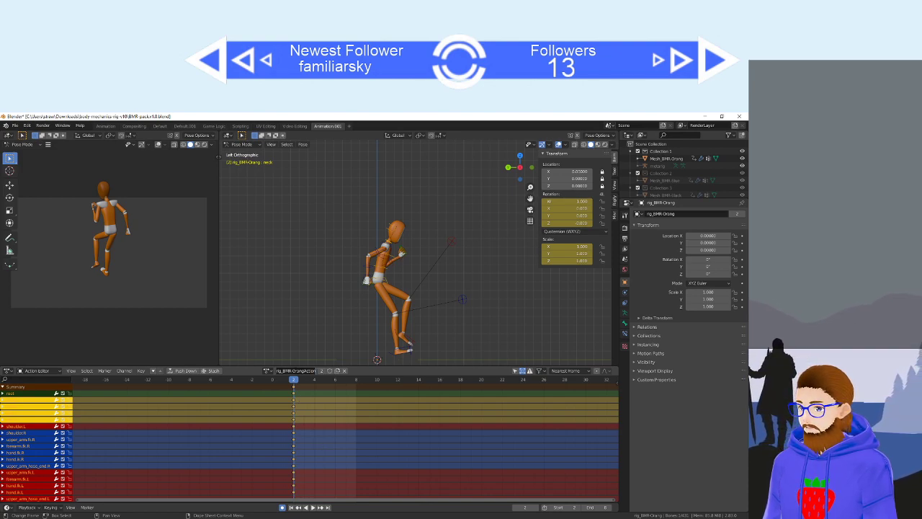
type("0")
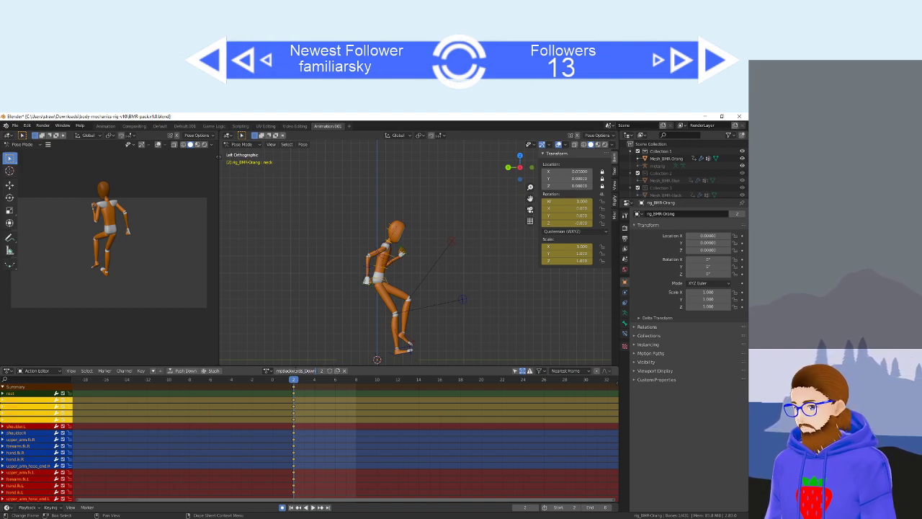
key("Return")
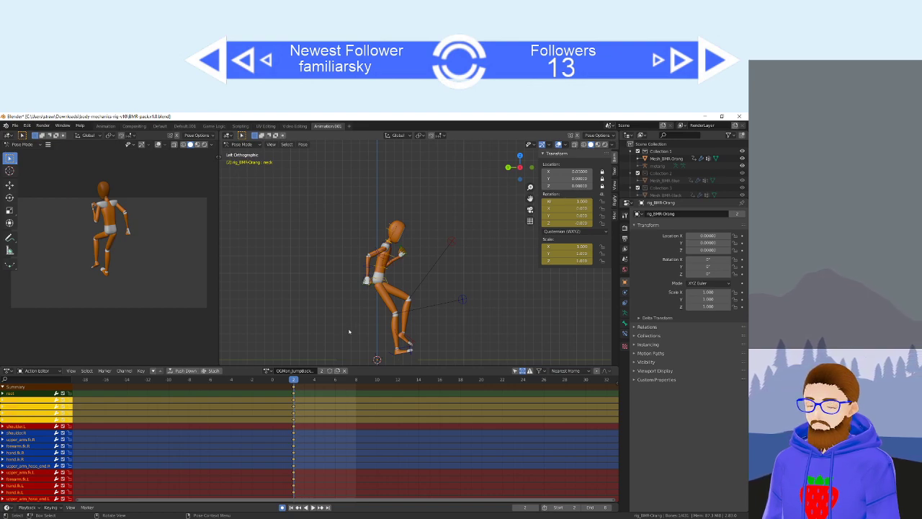
Raise the left IK foot control about 0.13 units at frame 2 so the knee lifts higher.
scroll(375, 307, "up", 2)
scroll(379, 312, "down", 2)
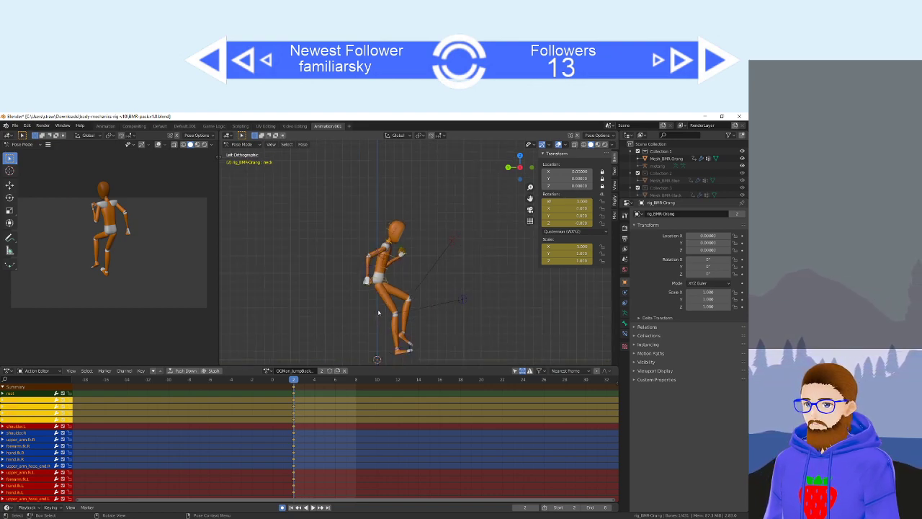
middle_click_drag(372, 347, 370, 310, "shift")
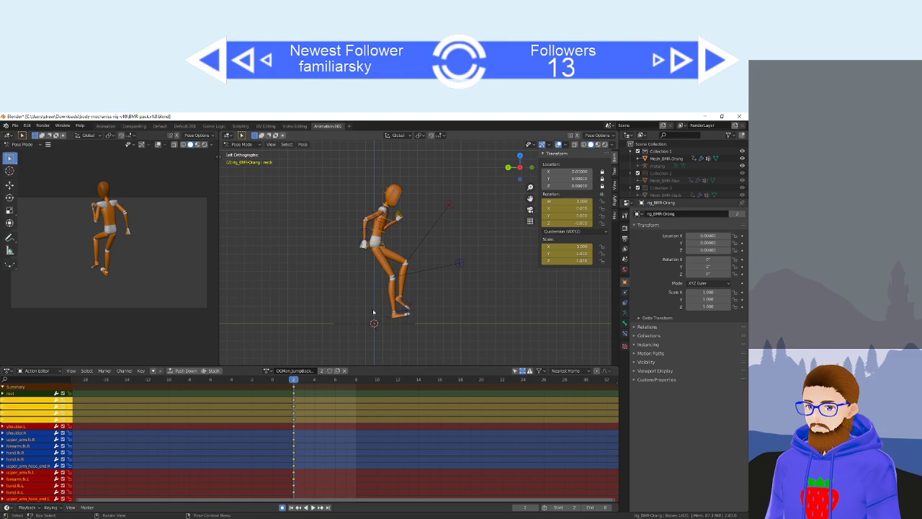
scroll(418, 329, "up", 2)
left_click(400, 325)
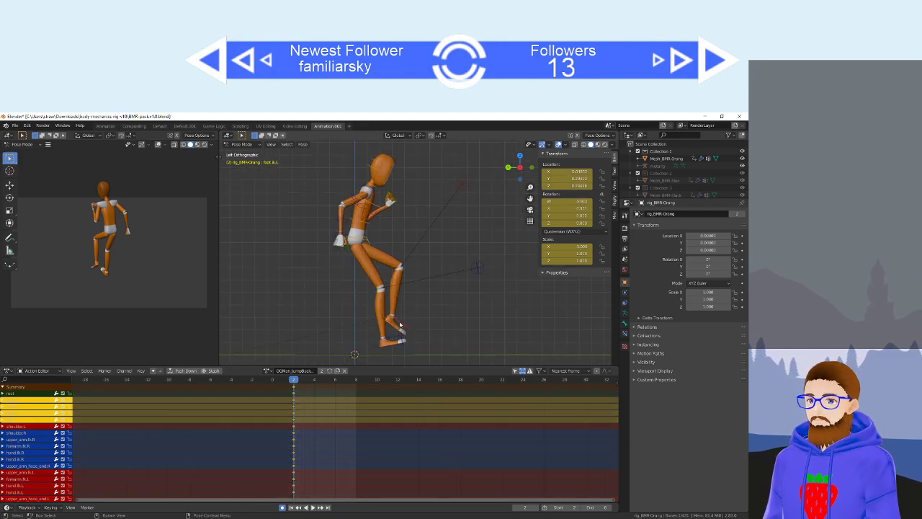
key("g")
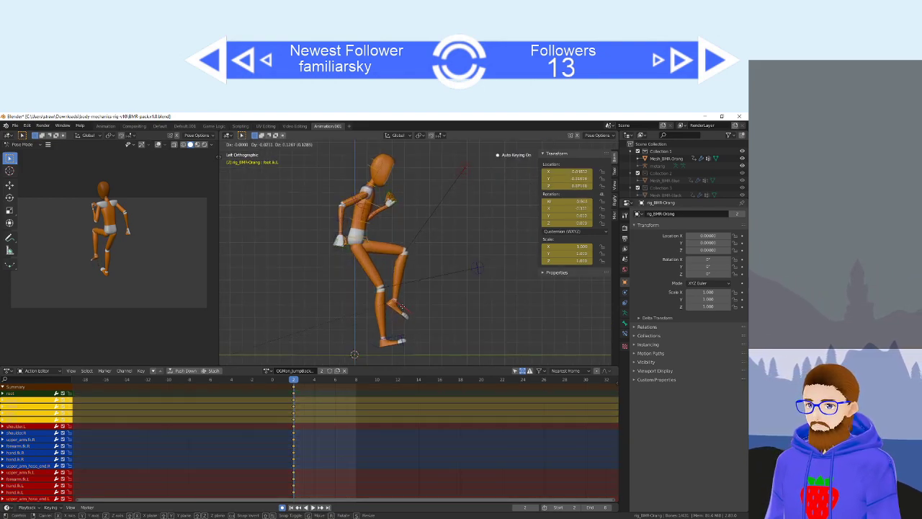
left_click(403, 309)
Move the right IK foot control about 0.45 units backwards behind the body at frame 2.
left_click(392, 339)
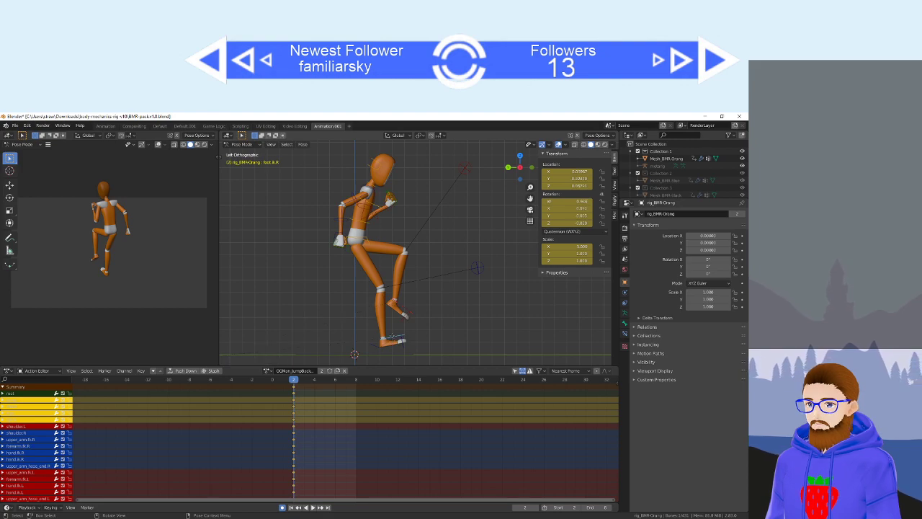
key("g")
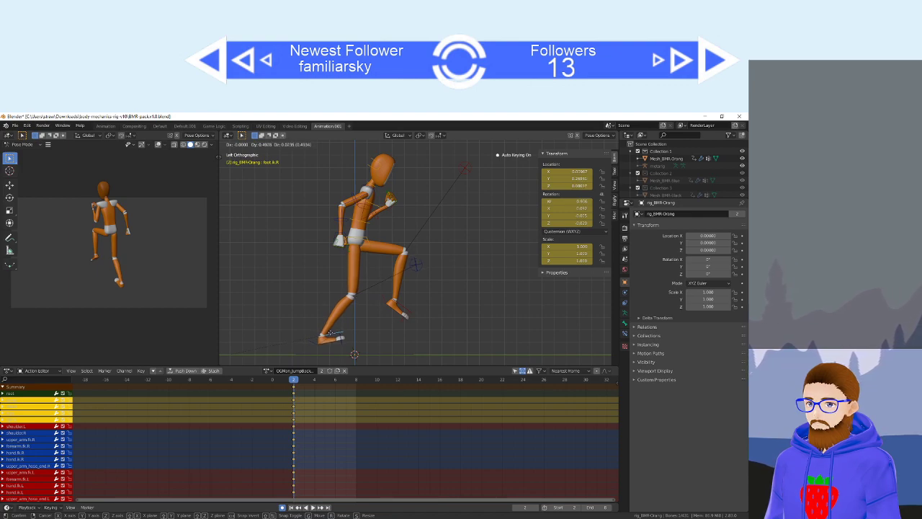
left_click(331, 334)
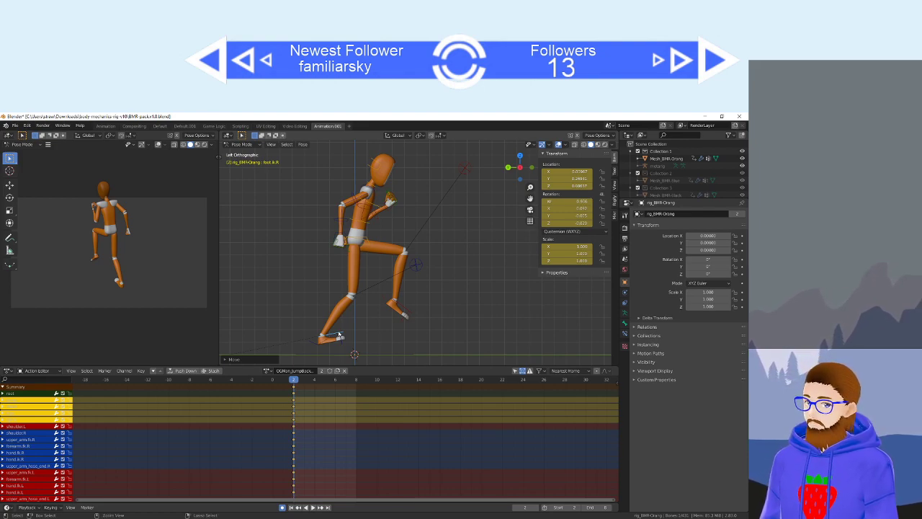
Undo the recent moves of the left and right IK foot controls.
key("ctrl+z")
key("ctrl+z")
key("ctrl+z")
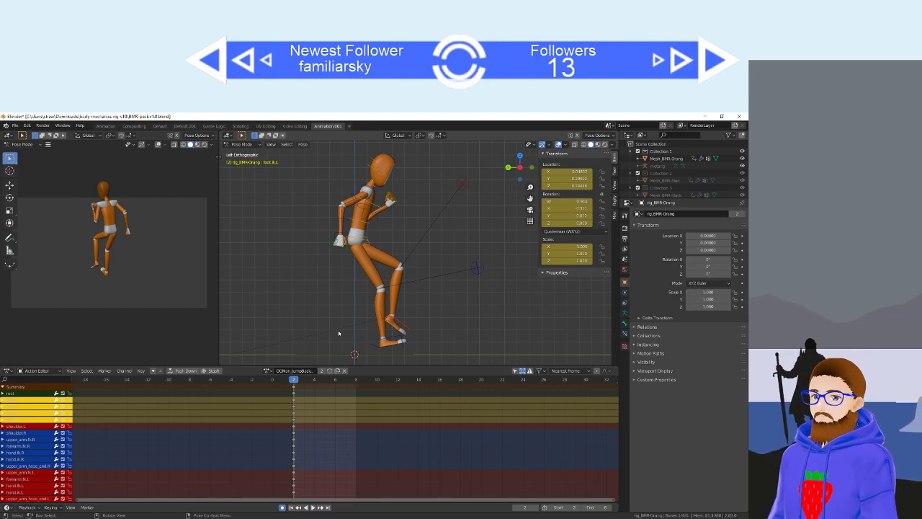
Move the left IK foot control about 0.65 units backwards so the left leg extends behind the body at frame 2.
left_click(395, 336)
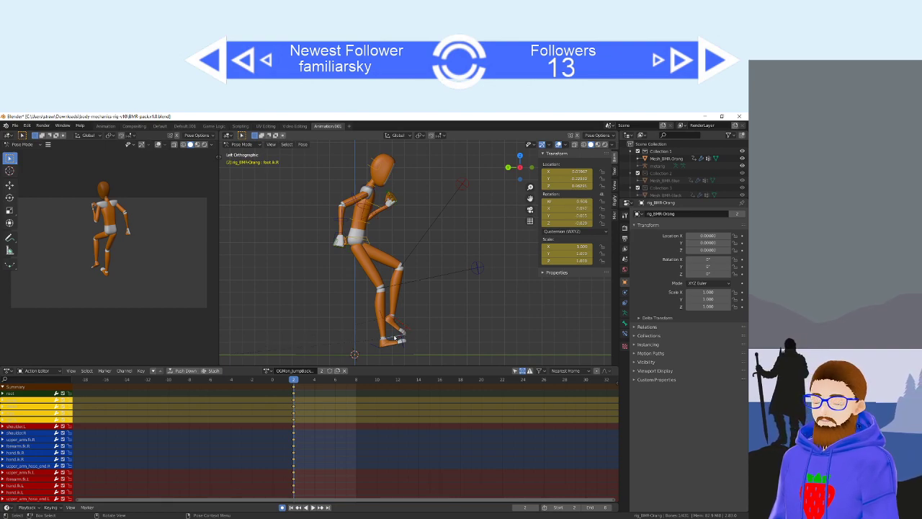
left_click(401, 323)
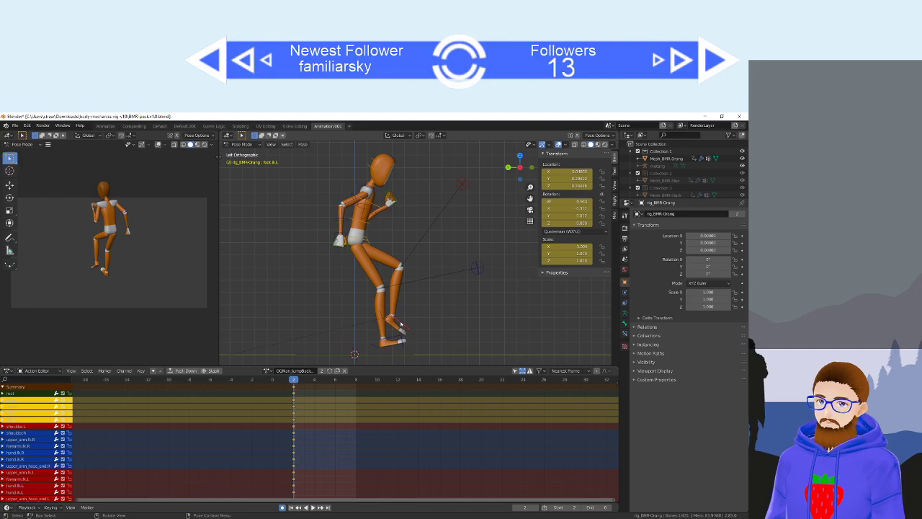
key("g")
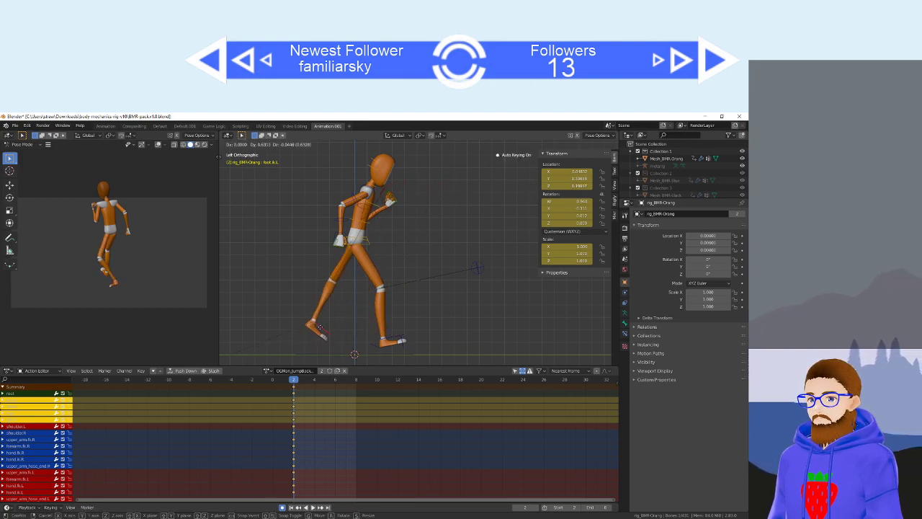
key("Escape")
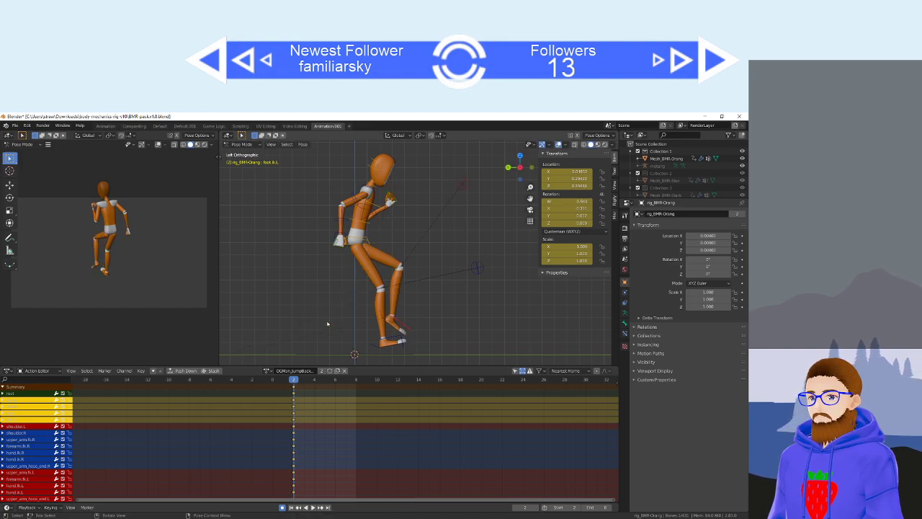
middle_click_drag(451, 305, 318, 311)
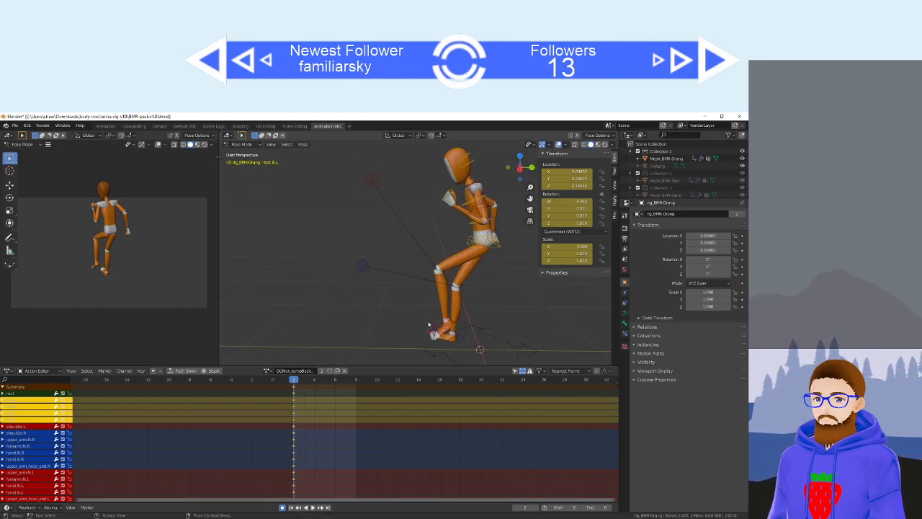
key("g")
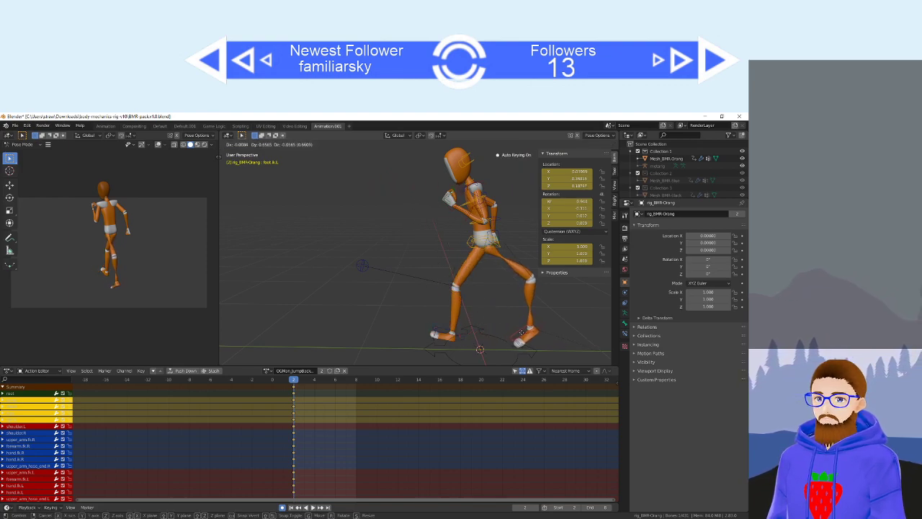
left_click(519, 334)
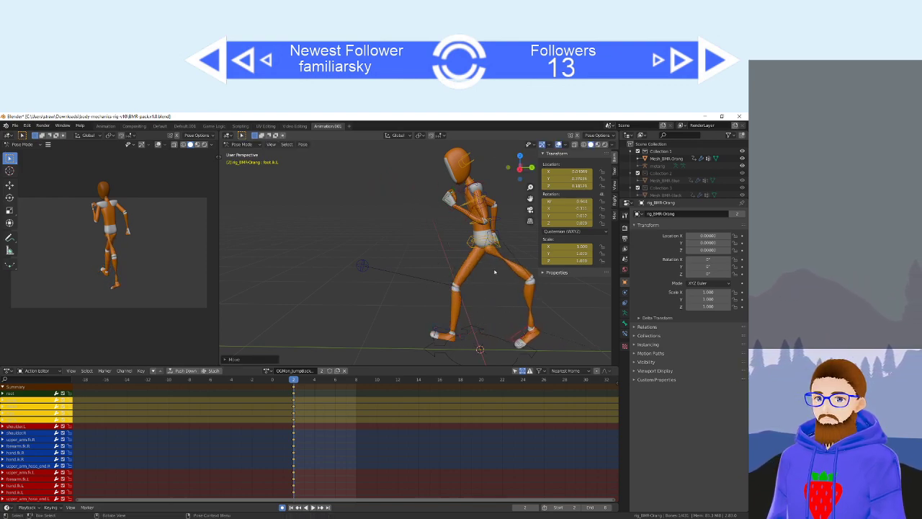
Move the left knee target down about 1 unit in front of the legs and lower the left IK foot control slightly.
left_click(460, 187)
key("g")
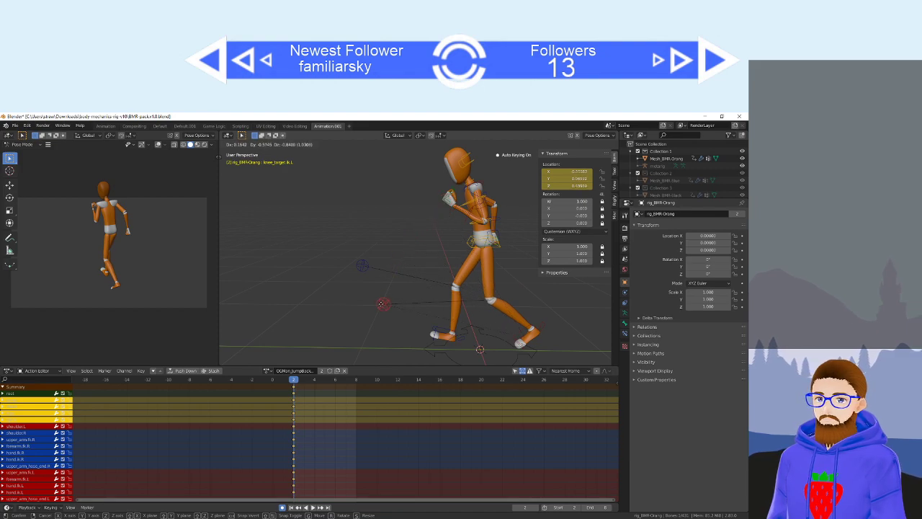
left_click(381, 310)
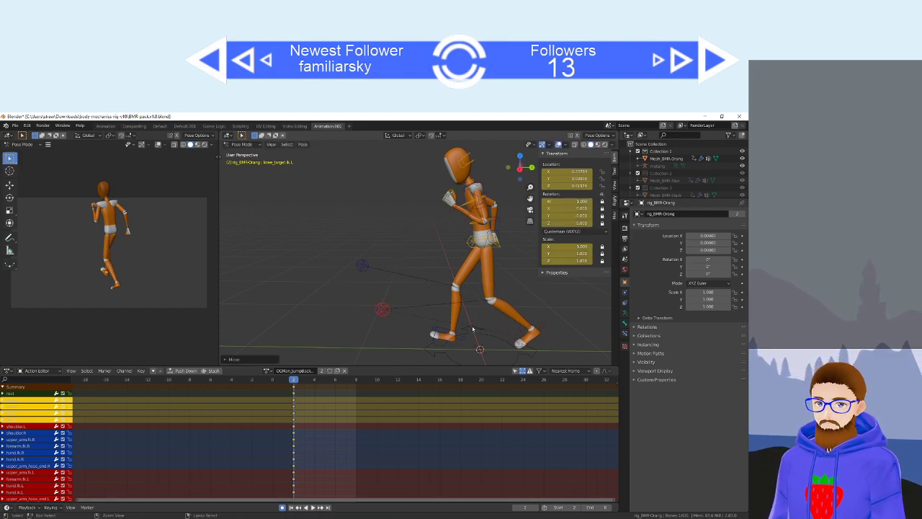
key("ctrl+KP_3")
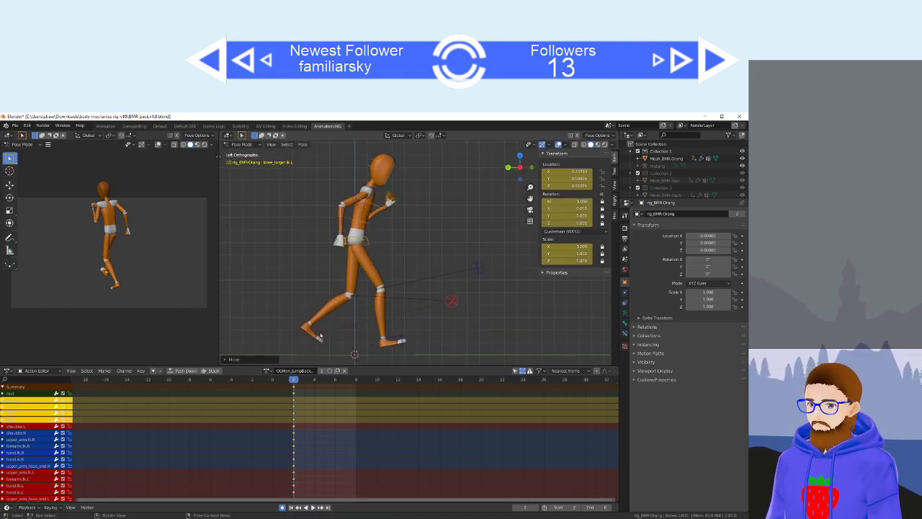
left_click(320, 336)
key("g")
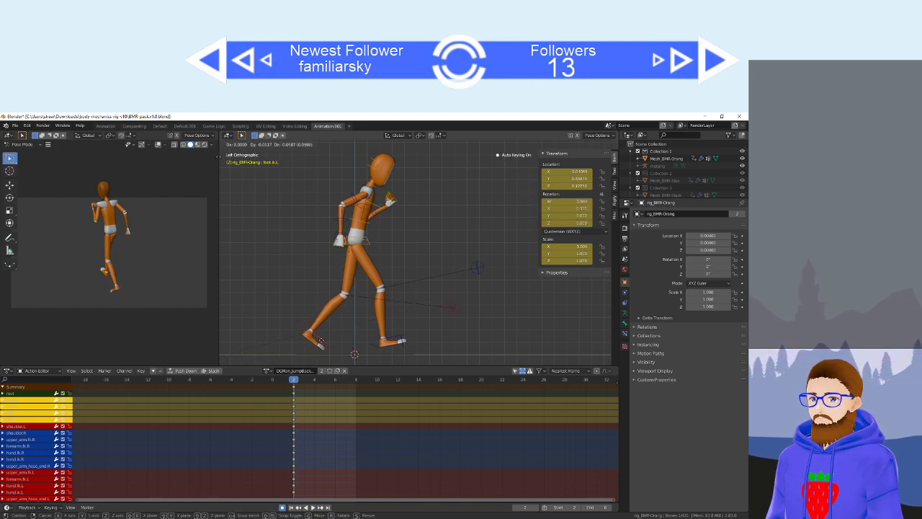
left_click(322, 344)
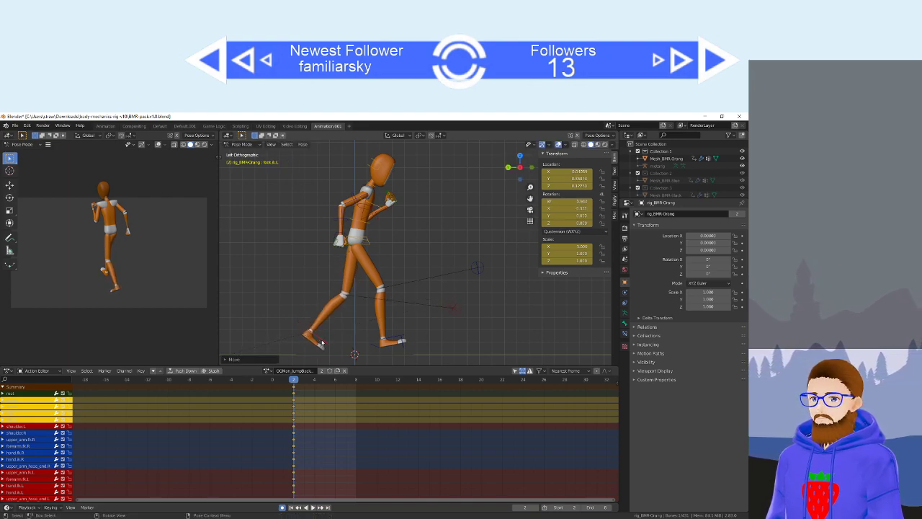
Rotate the chest control back about 13 degrees and lean the torso control forward at frame 2.
left_click(368, 205)
key("r")
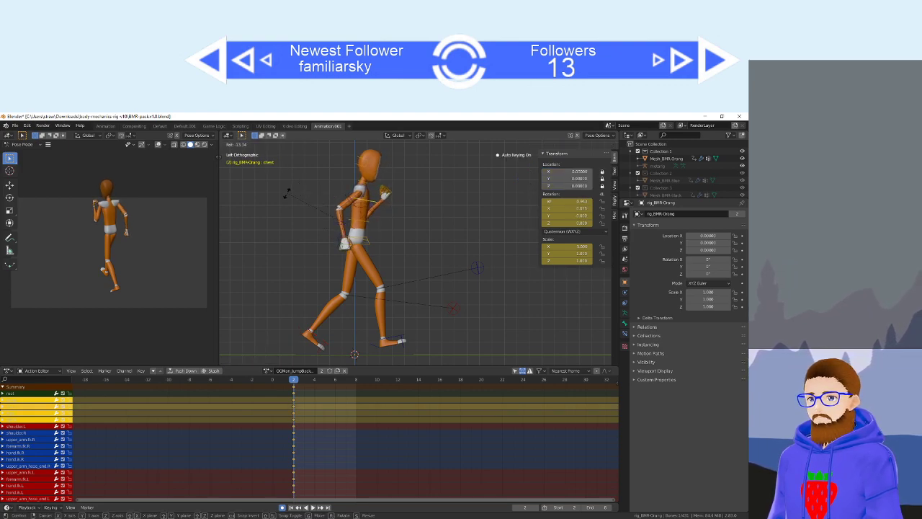
left_click(286, 193)
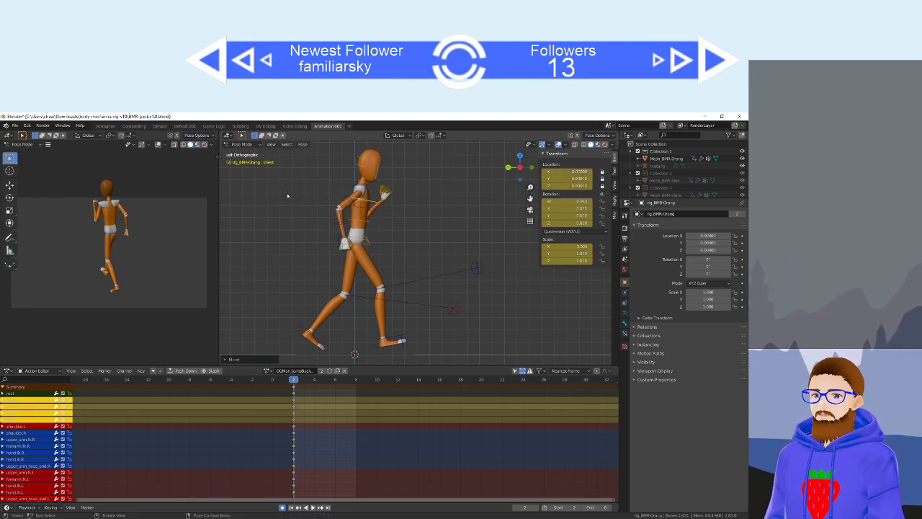
left_click(356, 245)
key("g")
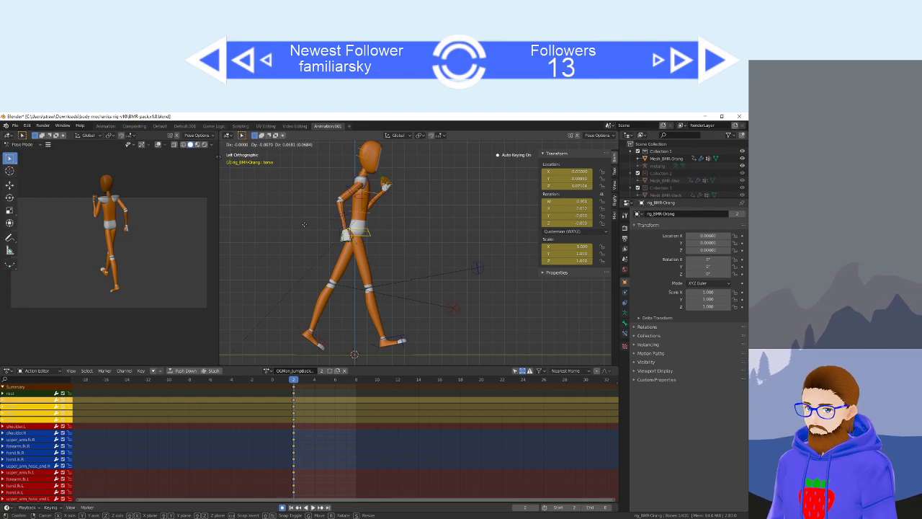
key("r")
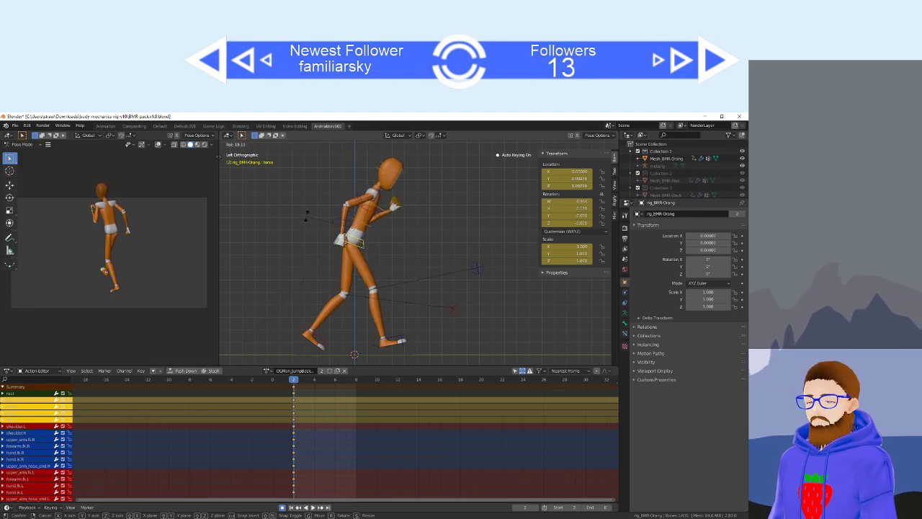
key("Return")
Raise the right IK foot control about 0.21 units while shifting it backwards, and rotate it about 30 degrees toes-down.
left_click(395, 339)
key("g")
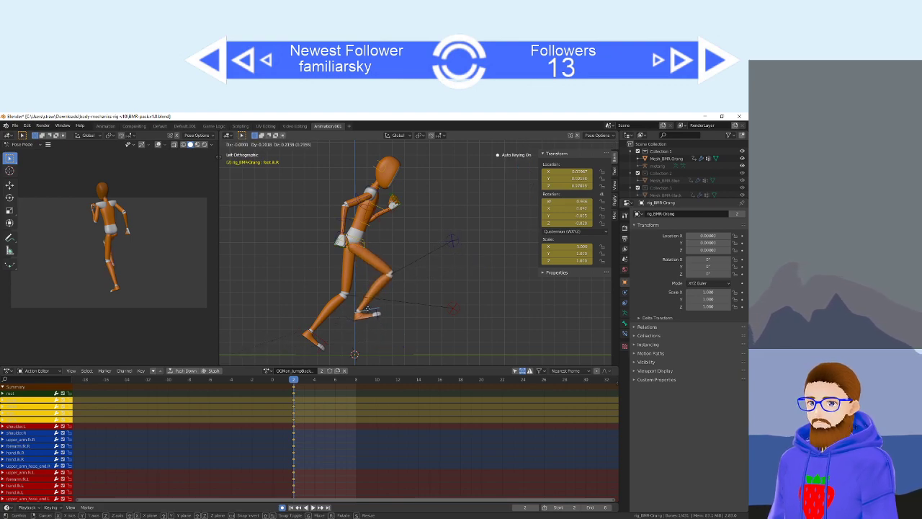
left_click(365, 311)
key("r")
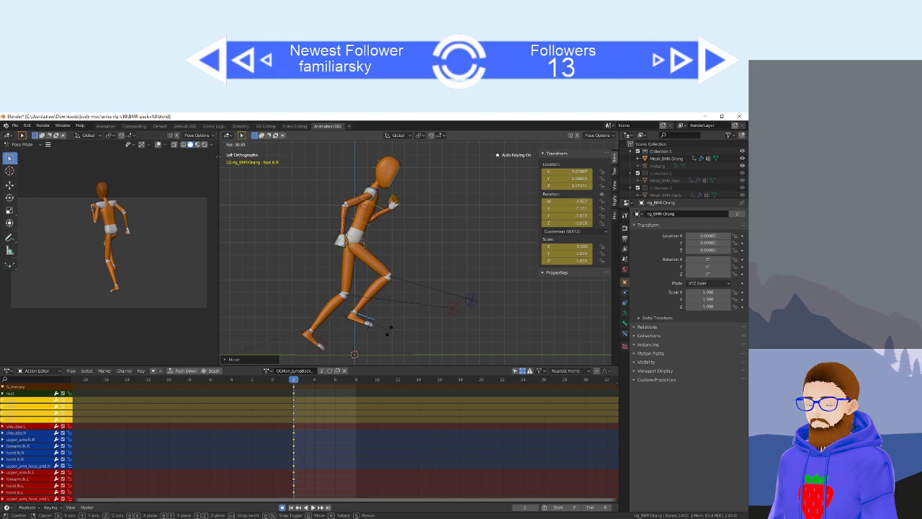
left_click(387, 326)
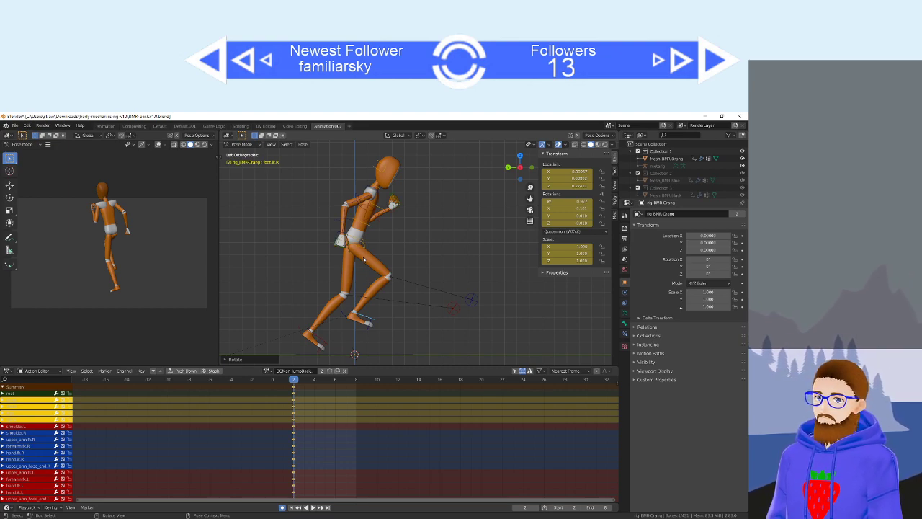
Rotate the right FK forearm and upper arm so the bent arm brings the hand in front of the body.
left_click(344, 226)
key("r")
left_click(362, 203)
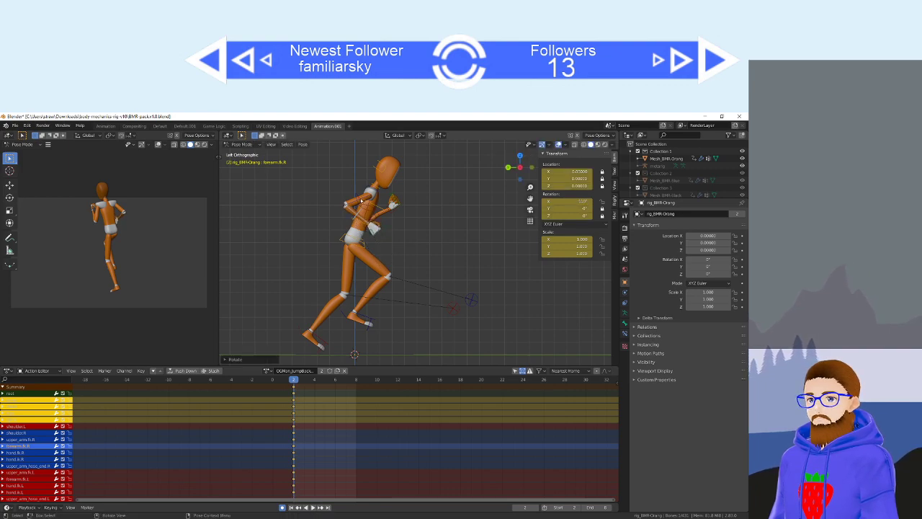
left_click(361, 202)
key("r")
left_click(420, 245)
Rotate the torso control backwards and lean the chest control forward to counterbalance it at frame 2.
middle_click_drag(420, 245, 343, 247)
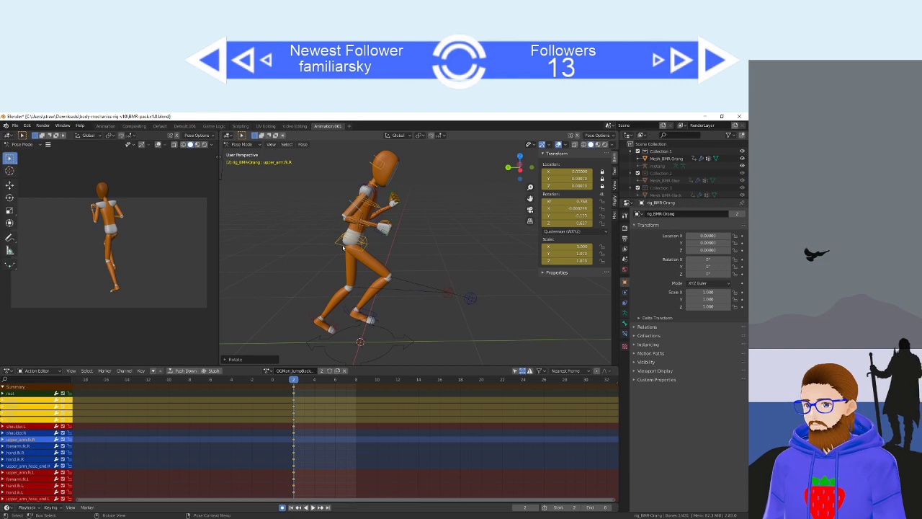
left_click(343, 247)
key("r")
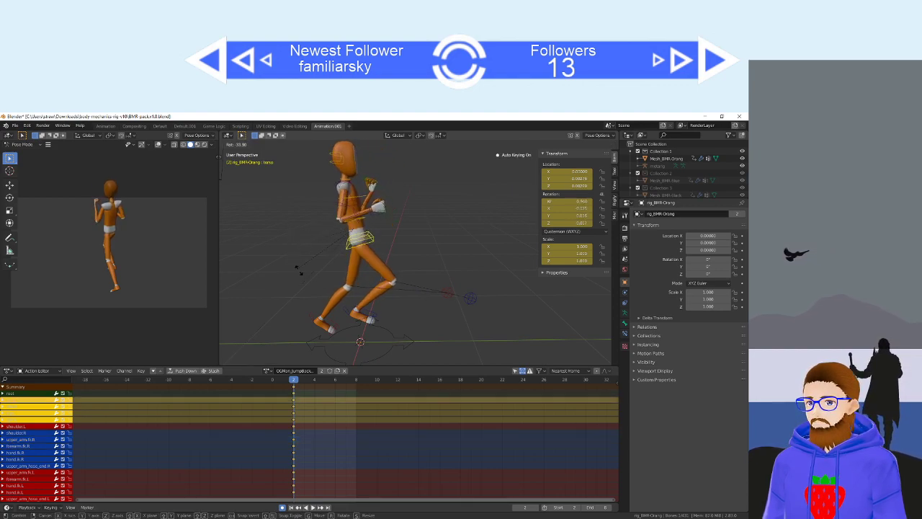
left_click(312, 264)
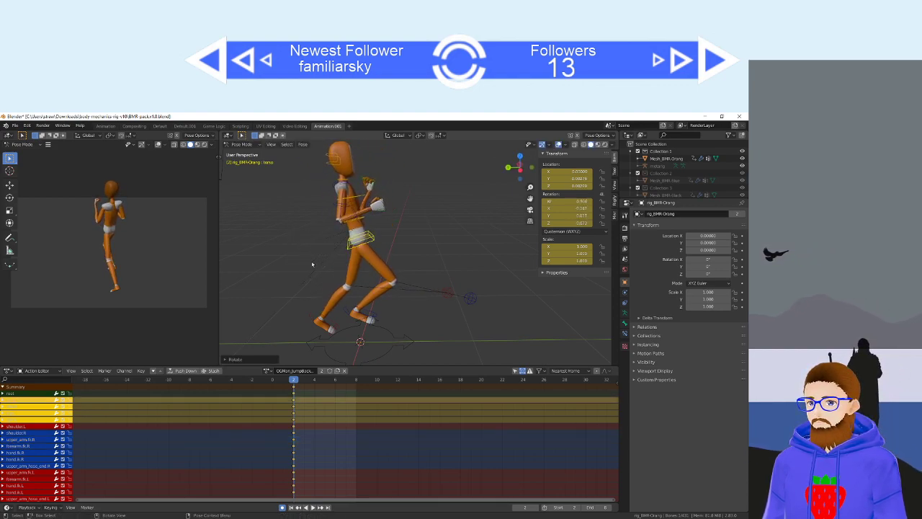
left_click(356, 203)
key("r")
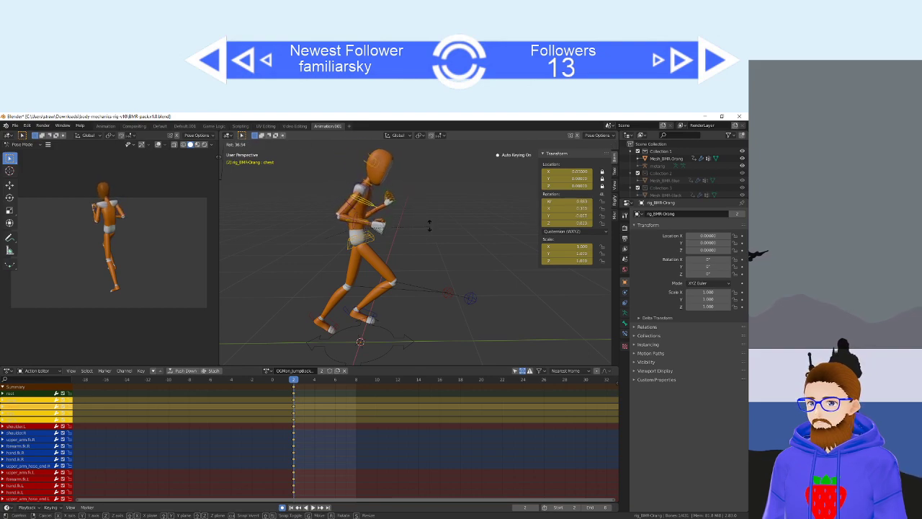
left_click(429, 225)
Copy all of the pose's keyframes from frame 2 and paste them at frame 8.
middle_click_drag(428, 235, 326, 243)
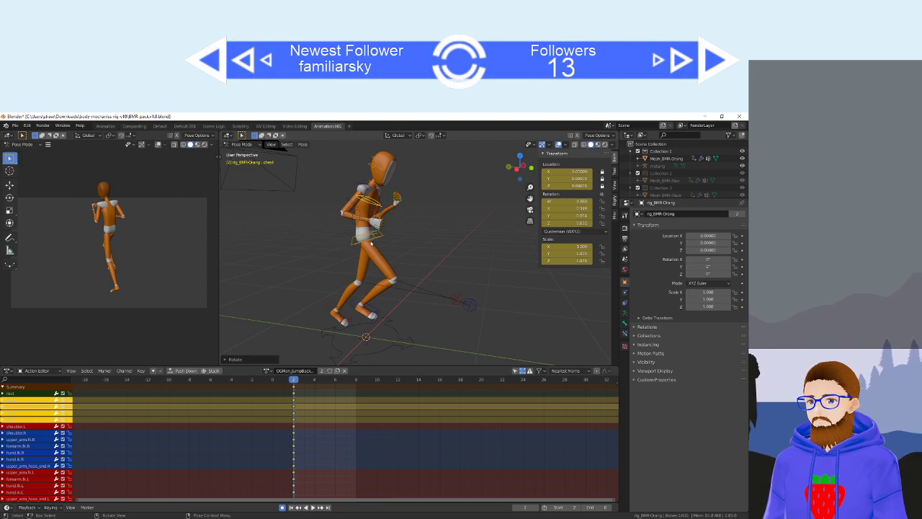
mouse_move(400, 244)
middle_mouse_down()
mouse_move(482, 245)
mouse_move(413, 229)
mouse_move(422, 237)
mouse_move(396, 238)
middle_mouse_up()
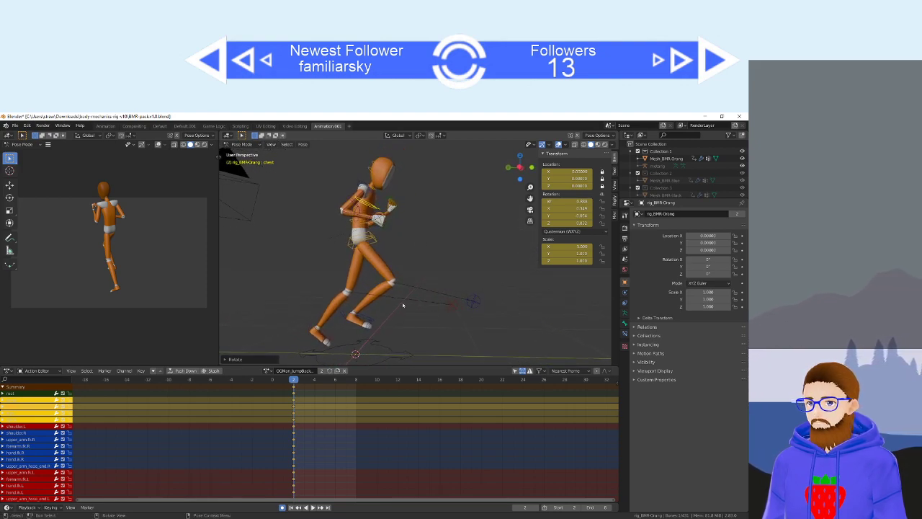
left_click(313, 382)
left_click(293, 380)
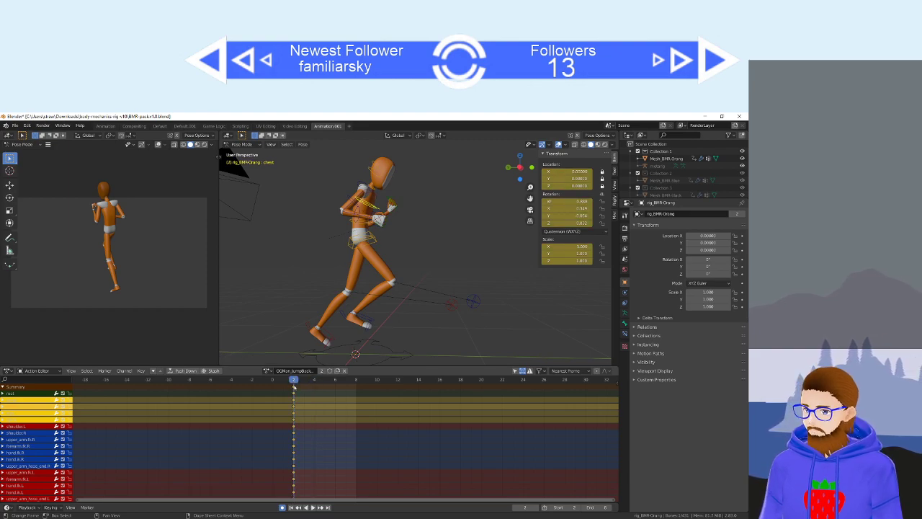
left_click(356, 380)
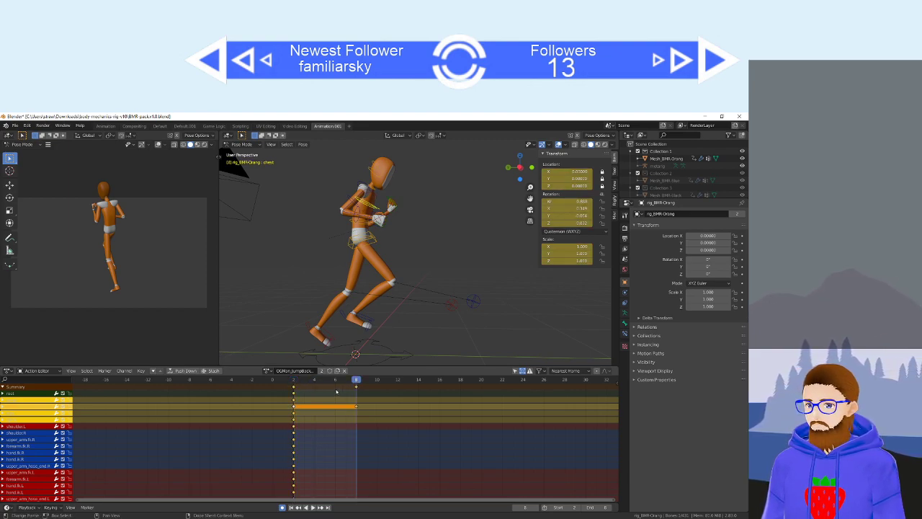
left_click(294, 389)
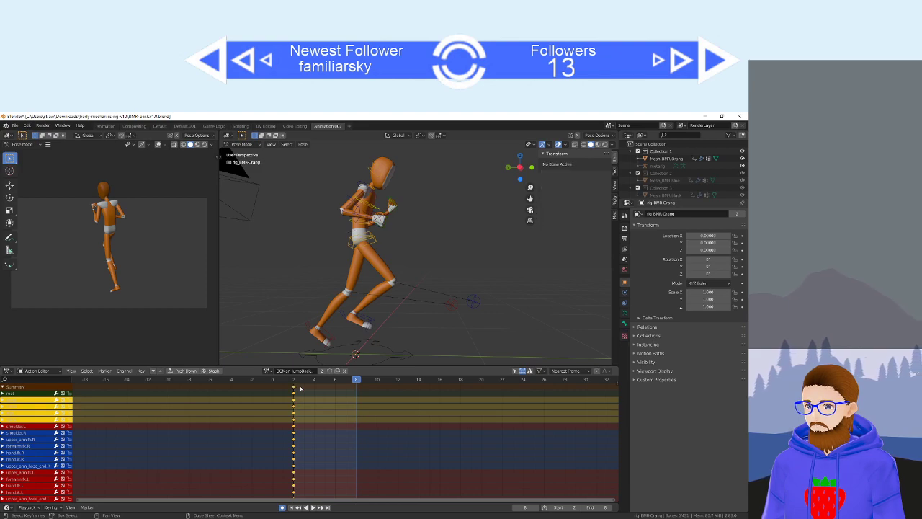
key("ctrl+c")
key("ctrl+v")
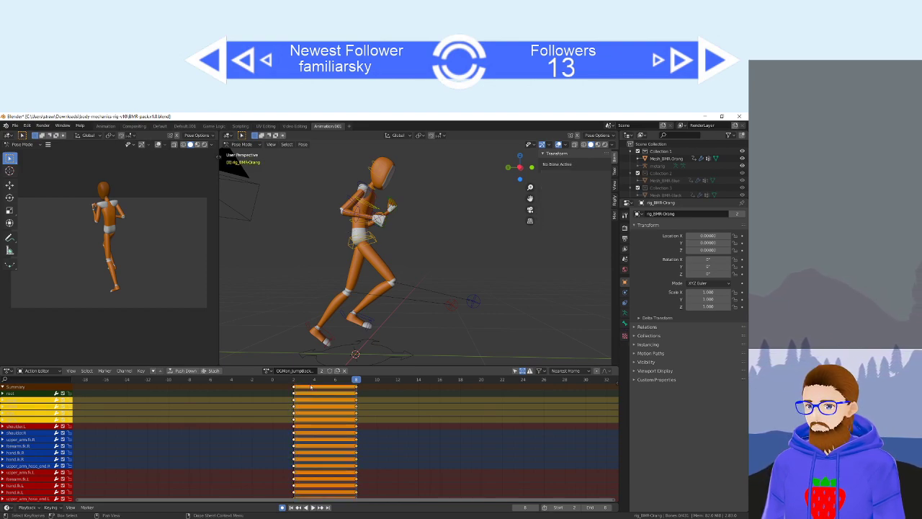
Rotate the left IK foot control slightly at frame 4.
left_click(314, 379)
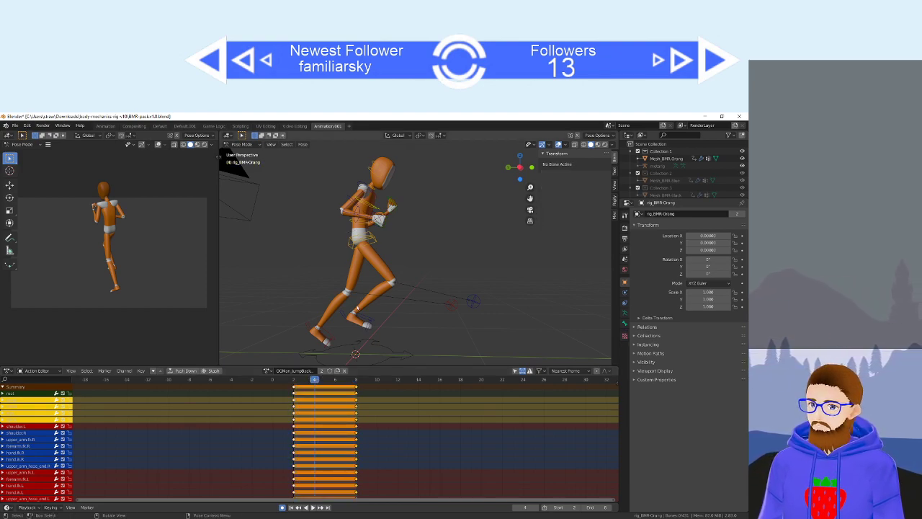
key("ctrl+KP_3")
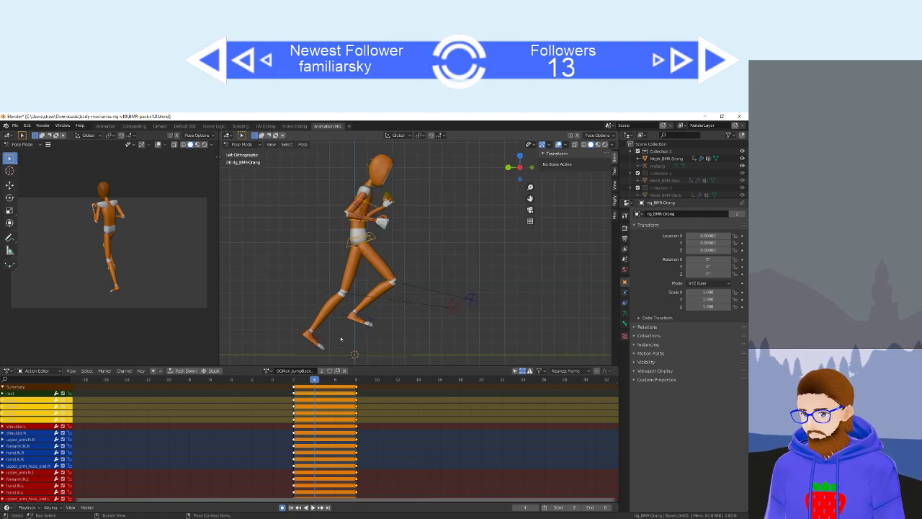
left_click(319, 340)
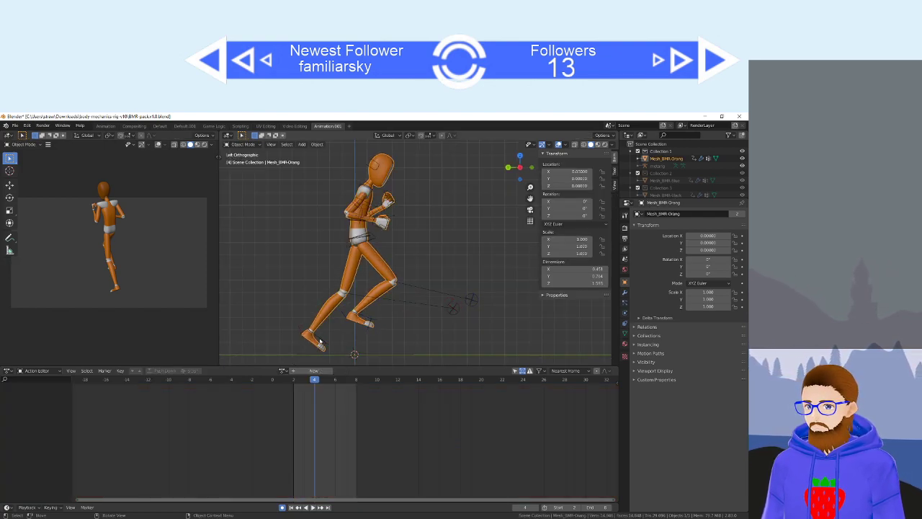
key("r")
left_click(491, 347)
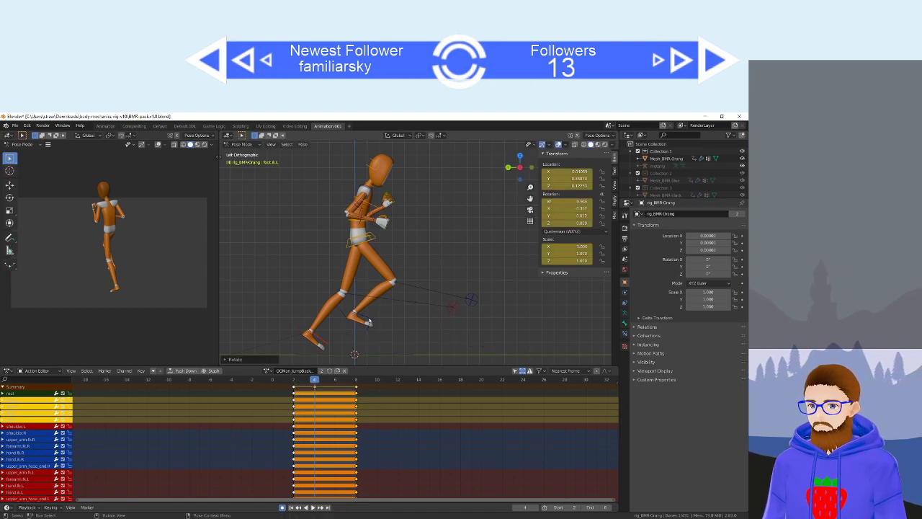
Undo the left IK foot control's rotation at frame 4.
key("ctrl+z")
key("ctrl+z")
key("ctrl+z")
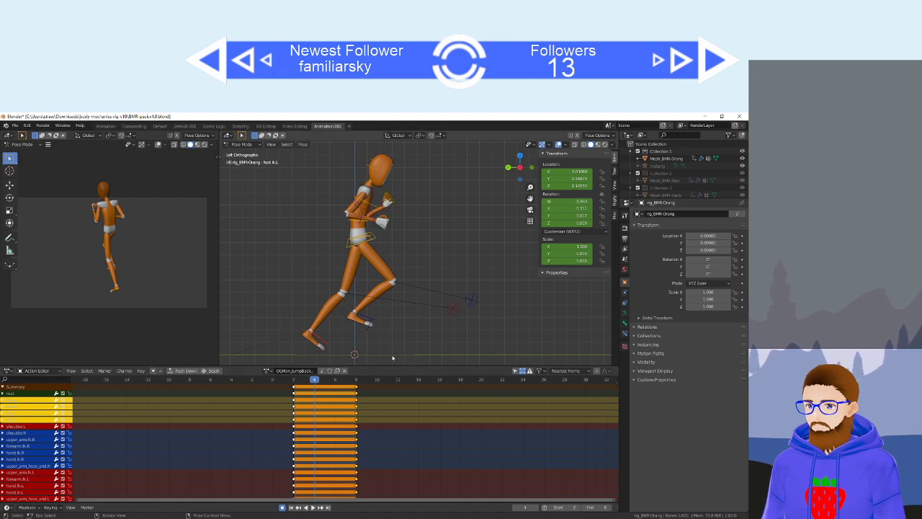
key("g")
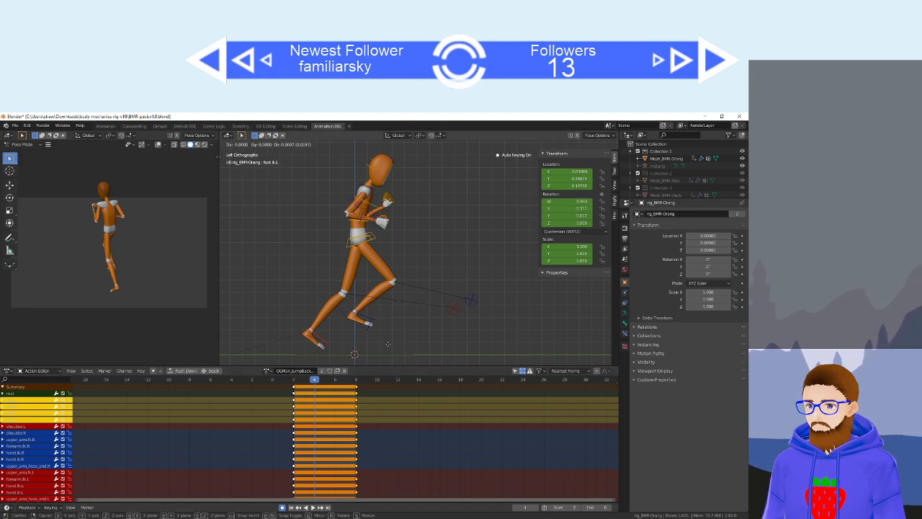
left_click(387, 346)
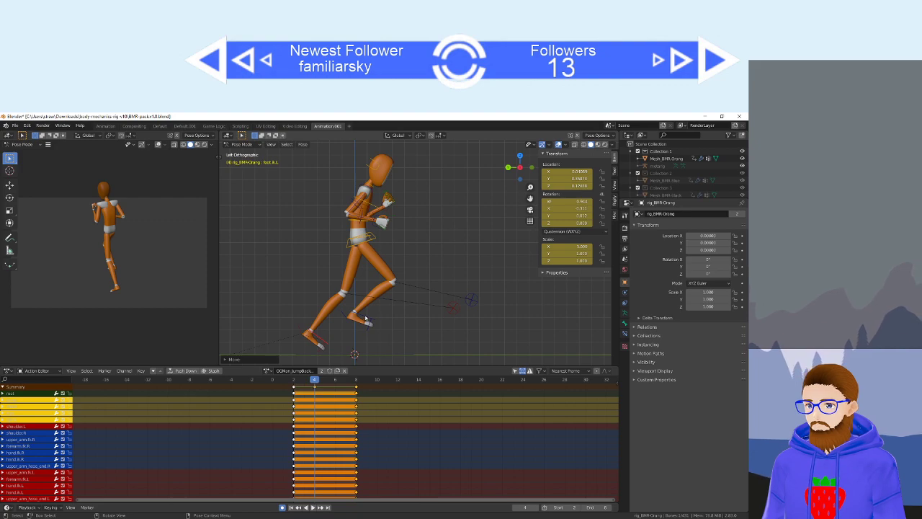
key("ctrl+z")
Move the left IK foot control slightly at frame 4 and play the animation back to check the motion.
key("g")
left_click(388, 333)
key("space")
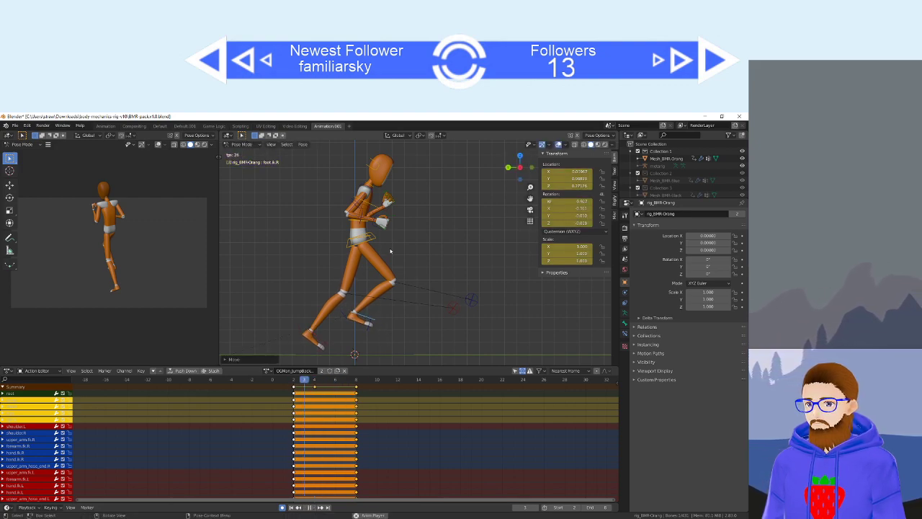
key("space")
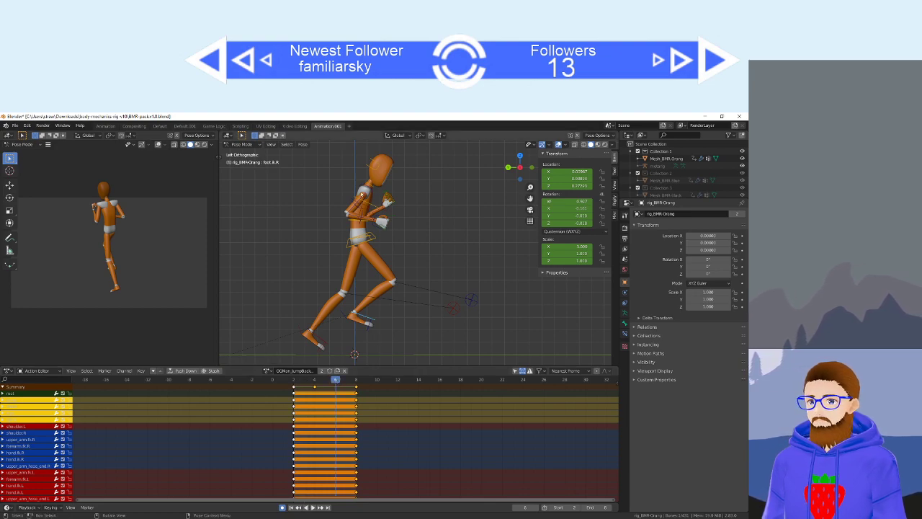
Rotate the right and left FK upper arm controls slightly at frame 6 and play back the arm motion.
left_click(355, 204)
key("r")
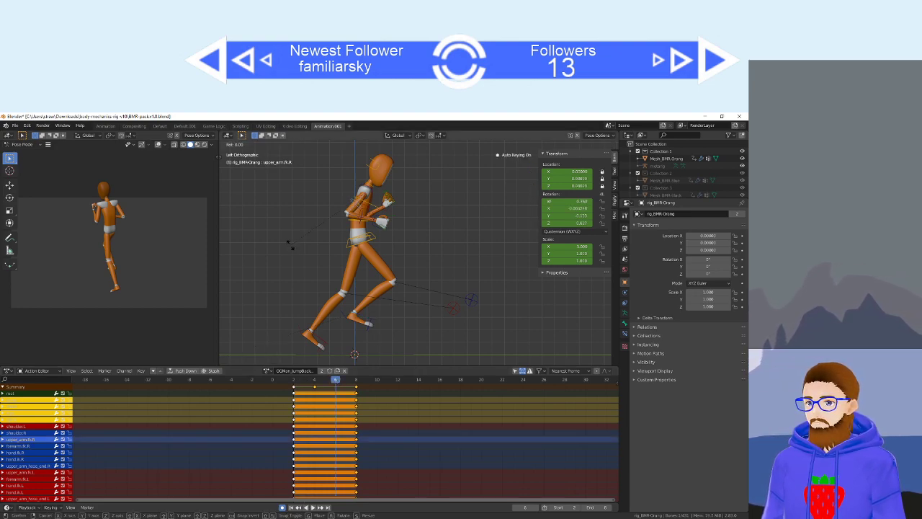
left_click(290, 246)
left_click(367, 209)
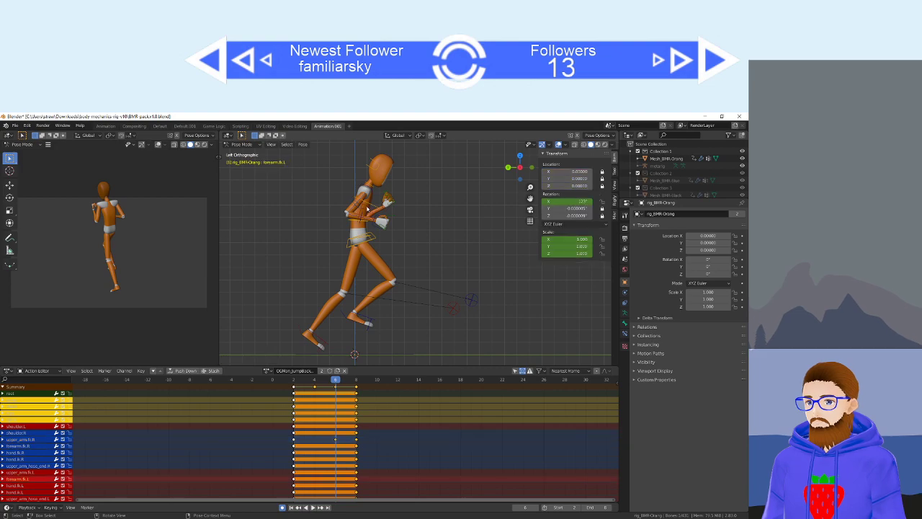
left_click(363, 210)
key("ctrl+z")
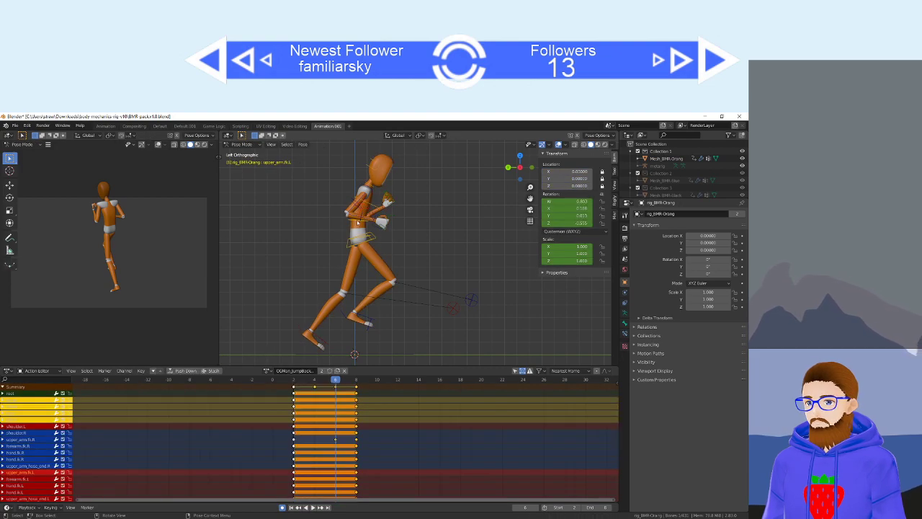
key("r")
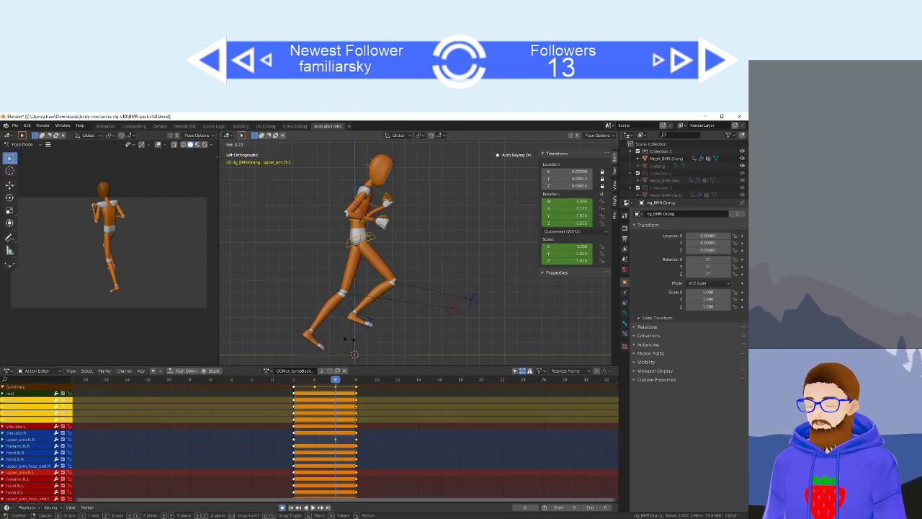
left_click(348, 339)
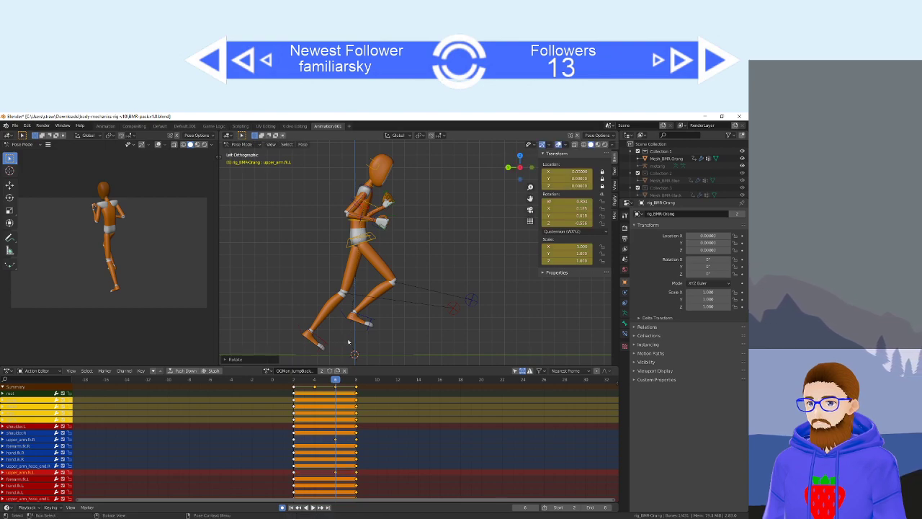
key("space")
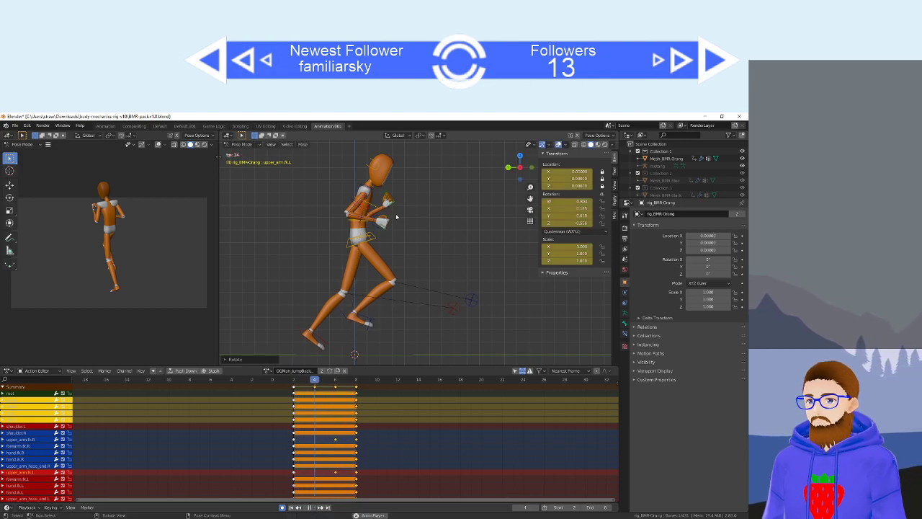
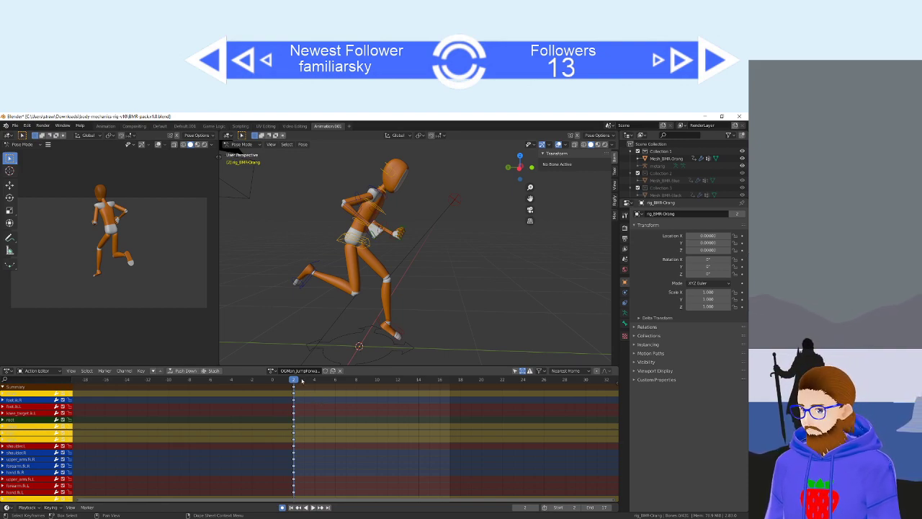
Show the rig in left orthographic view and load the OGMan_LP_Forwards action.
key("space")
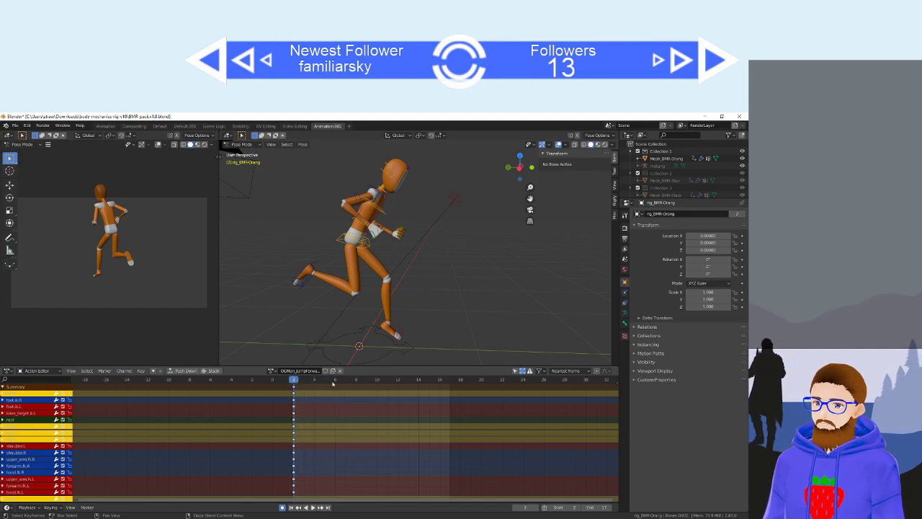
middle_click_drag(369, 321, 386, 303)
key("KP_5")
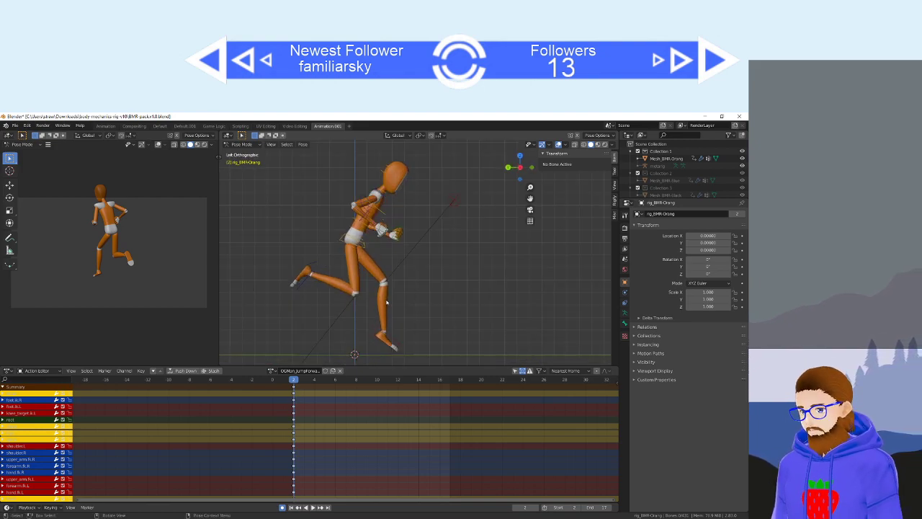
middle_click_drag(350, 303, 372, 295, "shift")
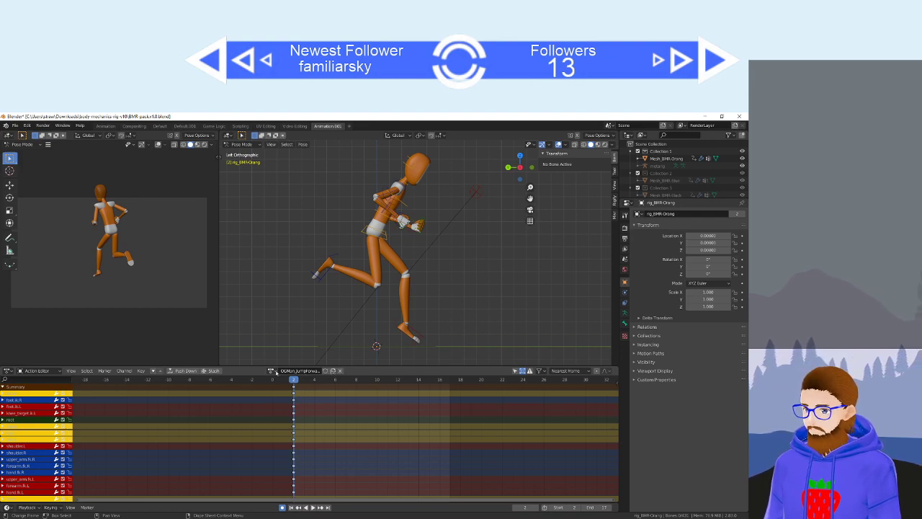
left_click(275, 371)
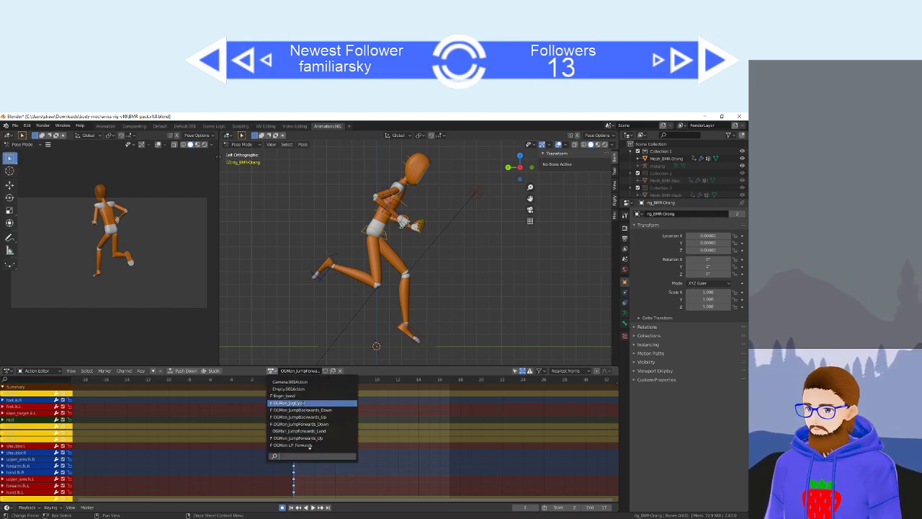
scroll(309, 446, "down", 7)
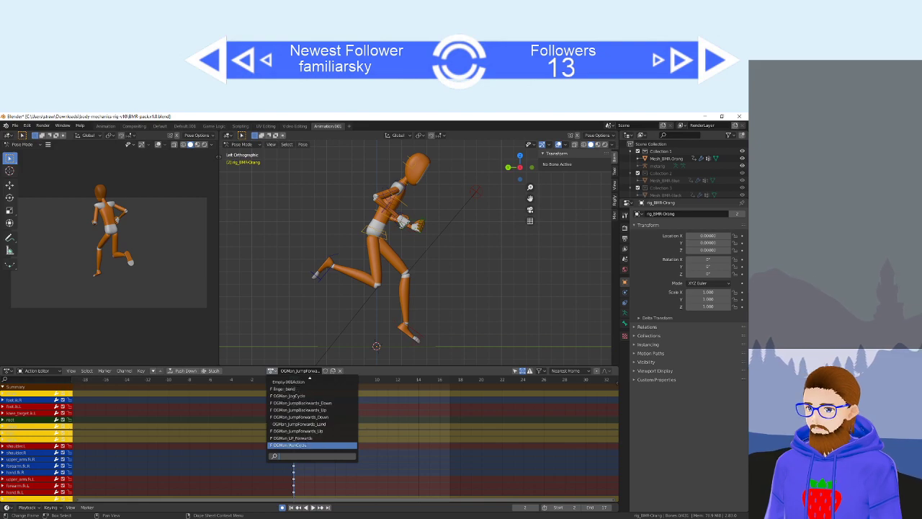
left_click(311, 438)
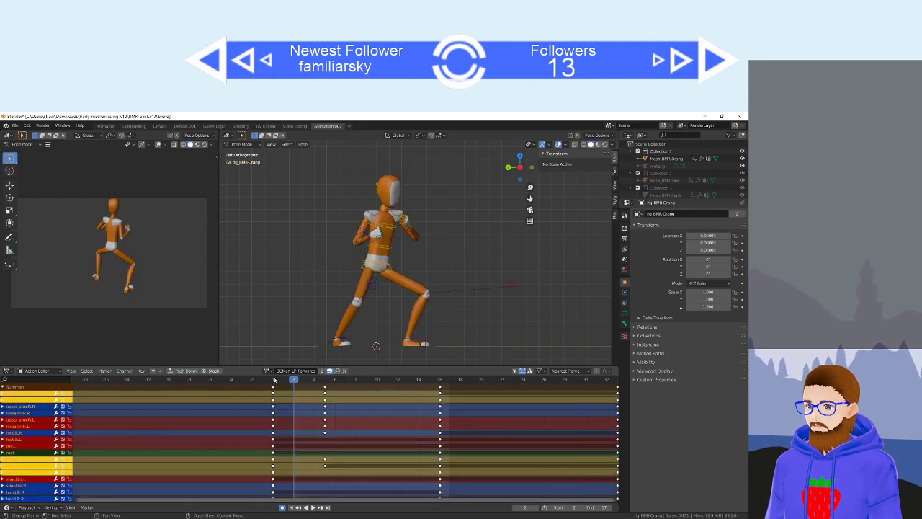
Copy all of the fighting stance's keyframes at frame 0.
left_click(274, 379)
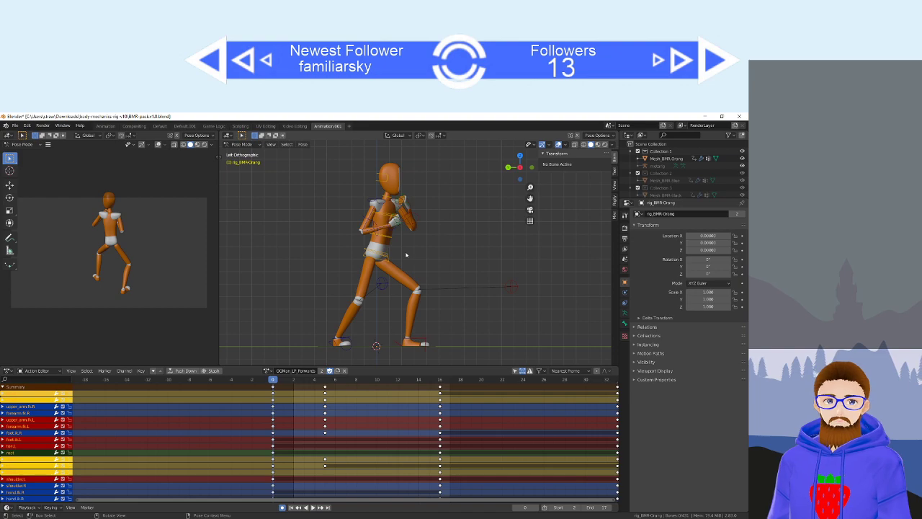
left_click(276, 389)
left_click(272, 387)
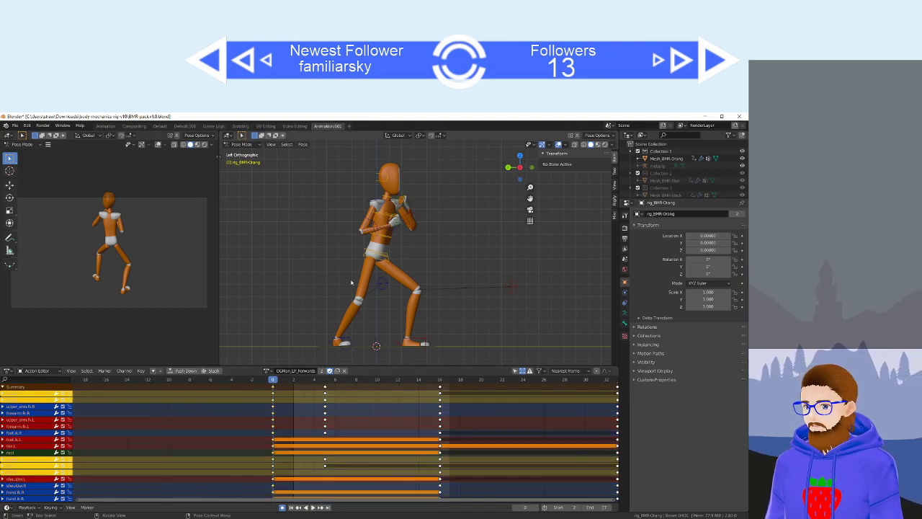
key("ctrl+c")
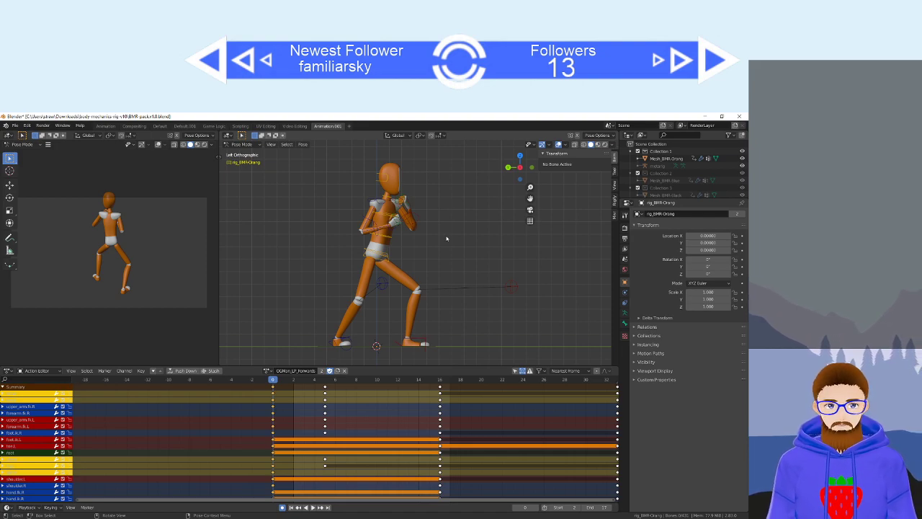
left_click(291, 400)
key("a")
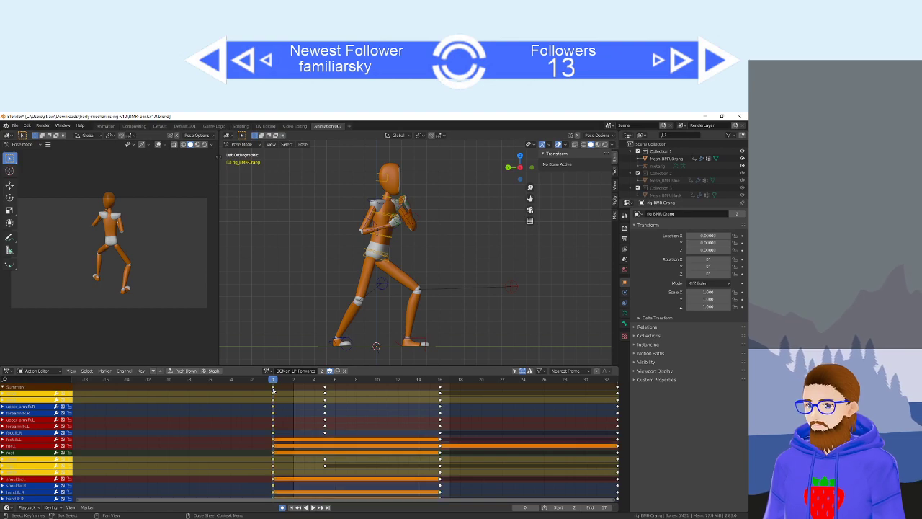
Paste the copied stance at frame 20 of the OGMan_JumpForwards_Land action and set the end frame to 20.
left_click(268, 371)
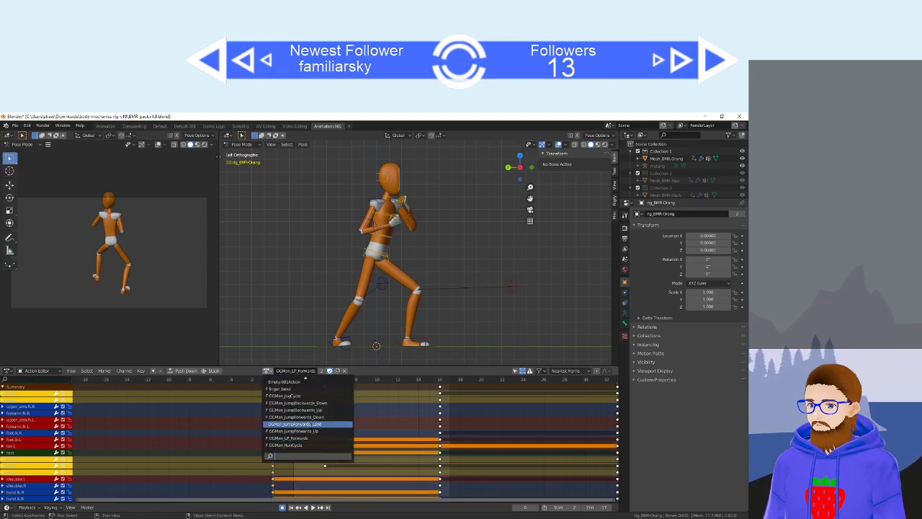
left_click(298, 424)
left_click_drag(306, 382, 478, 386)
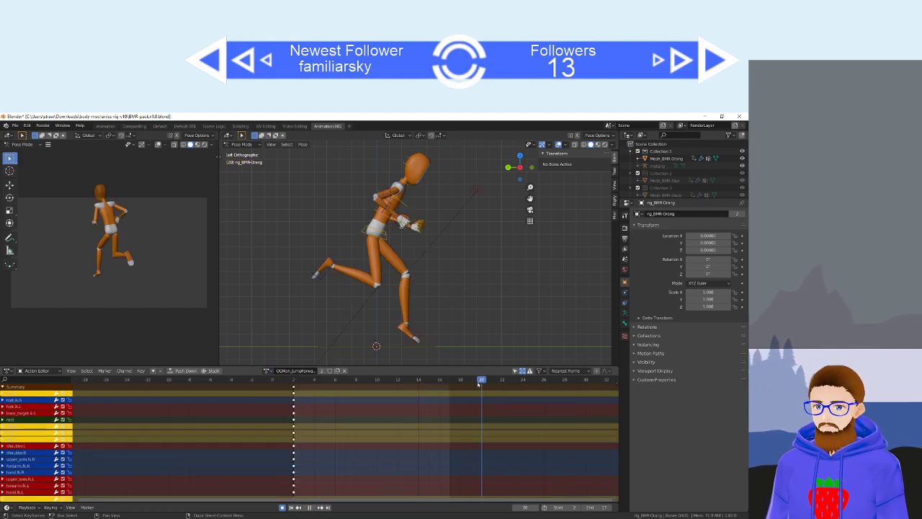
key("ctrl+v")
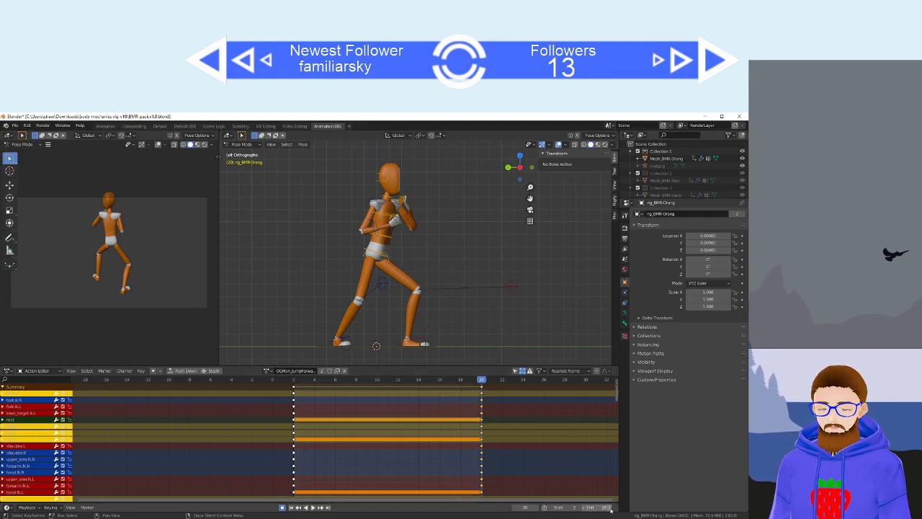
left_click(358, 412)
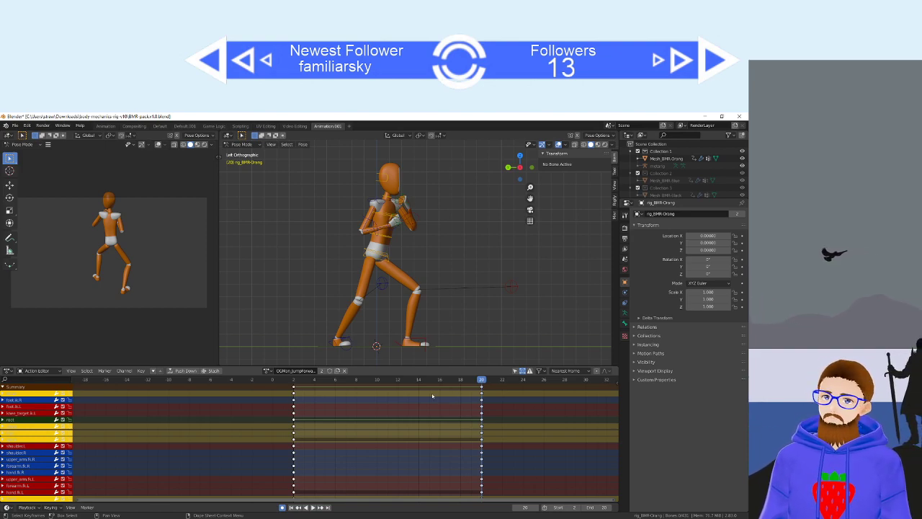
Play the landing animation from frame 2 to review the transition into the stance, and return to frame 2.
left_click(302, 380)
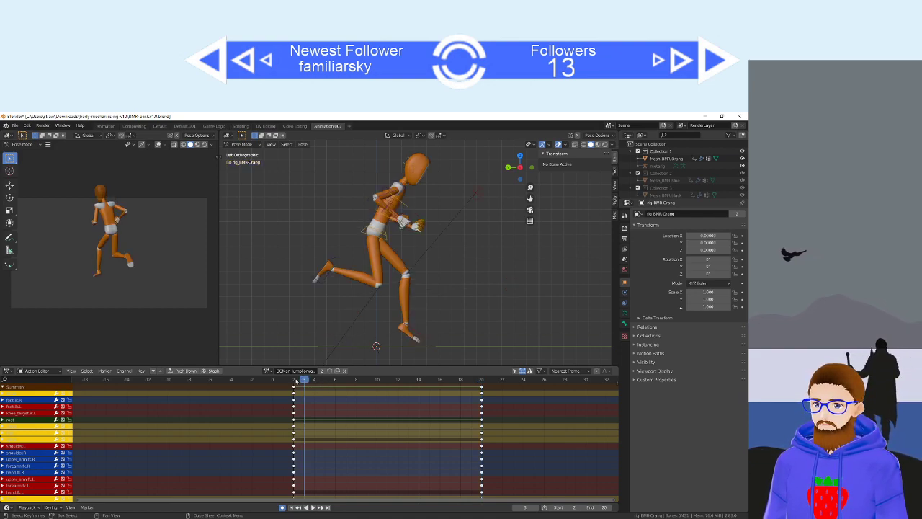
mouse_move(304, 380)
left_mouse_down()
mouse_move(294, 381)
mouse_move(474, 380)
mouse_move(293, 382)
left_mouse_up()
key("space")
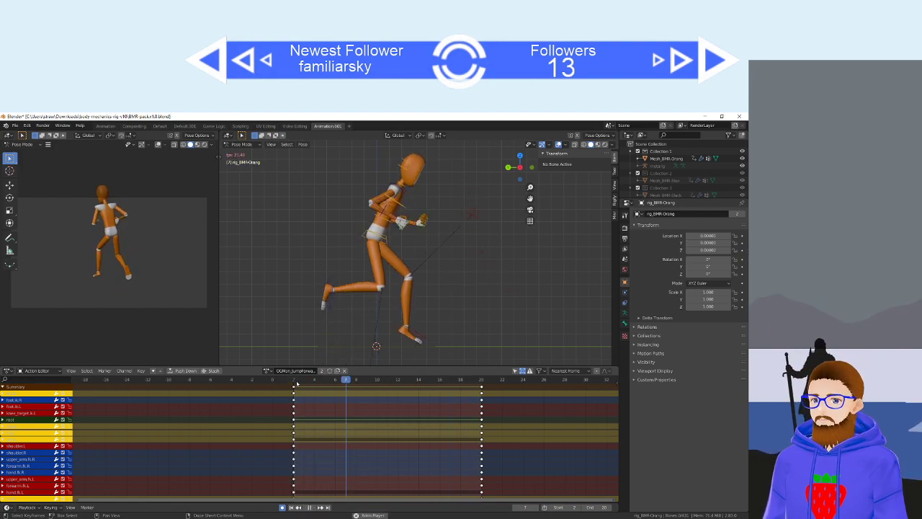
key("space")
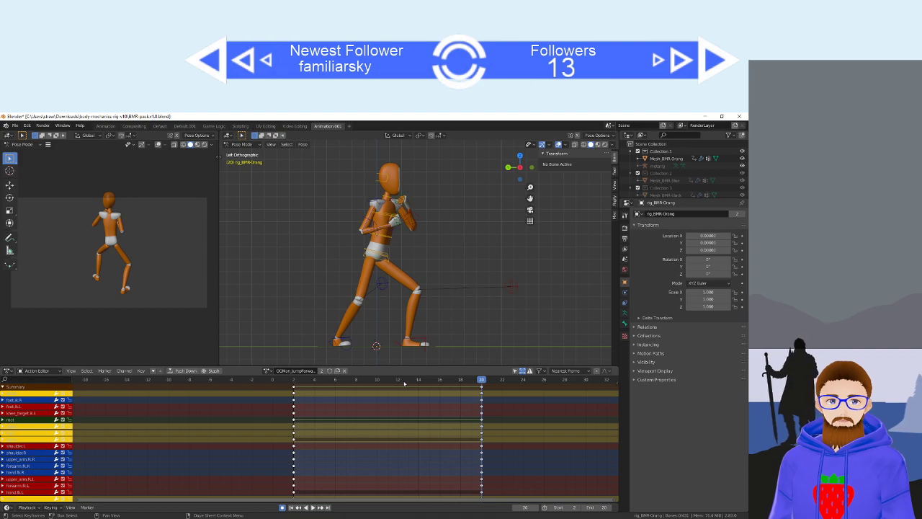
left_click(294, 381)
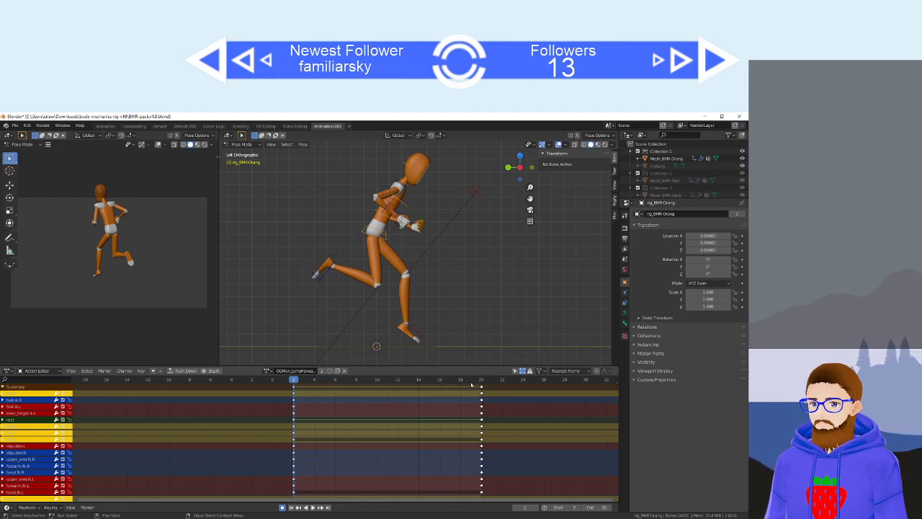
Try Linear interpolation on the landing action's keyframes and scrub through the timeline to check it.
right_click(482, 389)
mouse_move(475, 427)
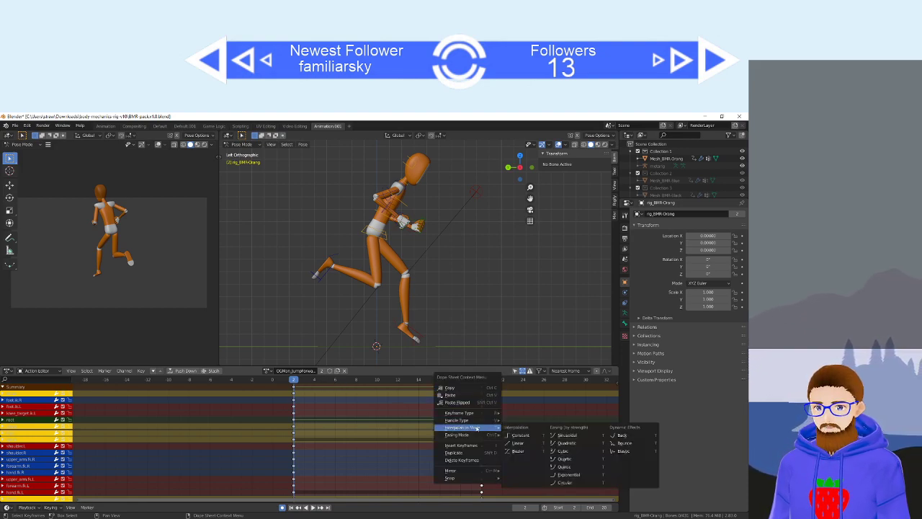
left_click(522, 442)
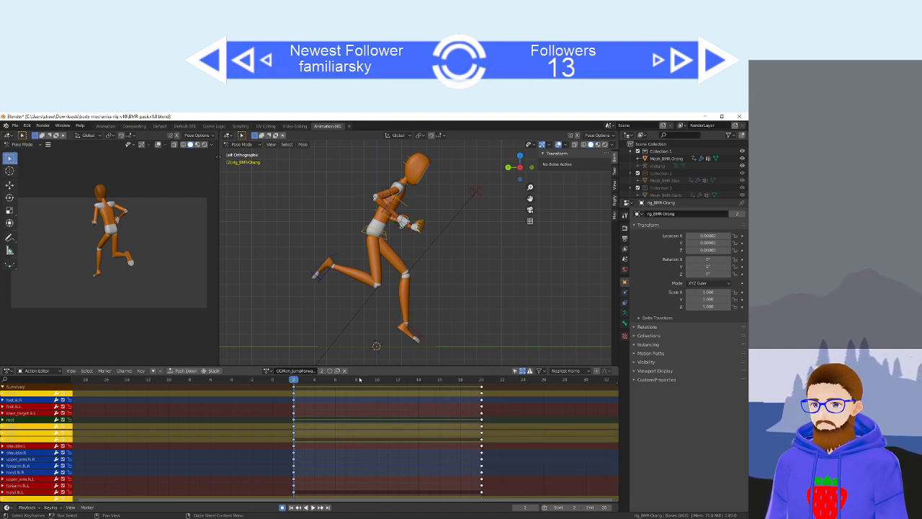
left_click_drag(359, 379, 510, 388)
Set the interpolation mode of all keyframes in the landing action to Constant and play it back.
right_click(476, 386)
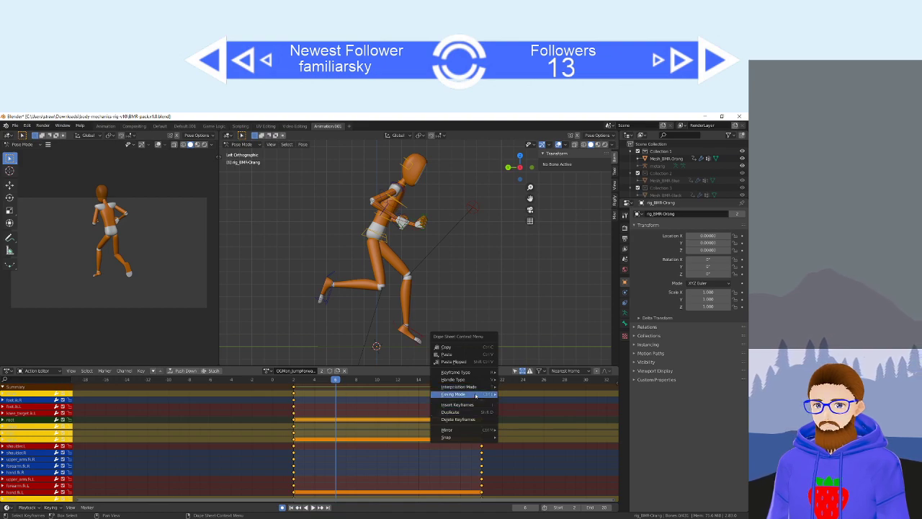
mouse_move(476, 396)
left_click(517, 395)
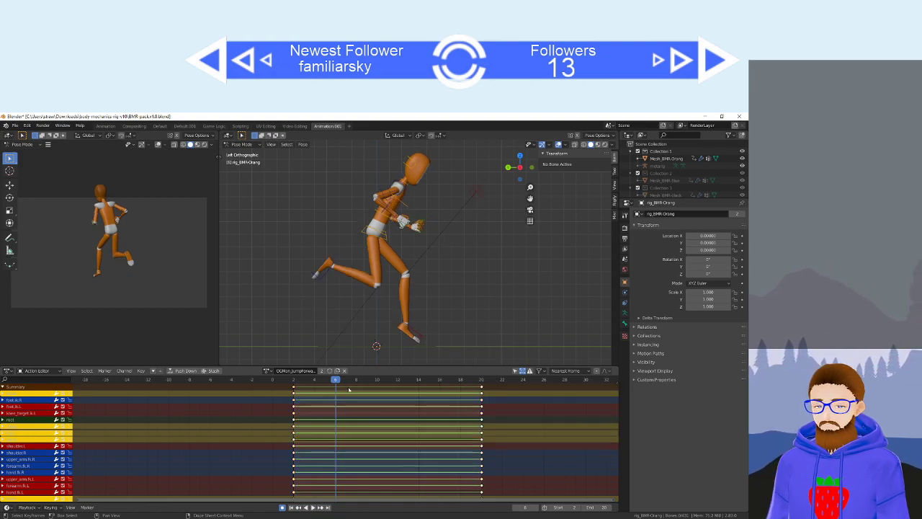
key("space")
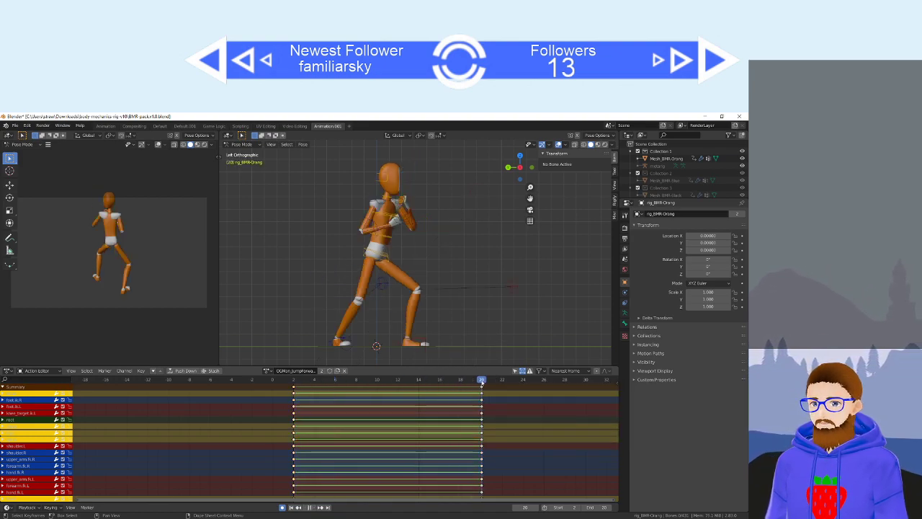
Stop playback and, at frame 10 of the landing action, lower the torso bone toward the ground into a crouch.
key("space")
left_click(335, 381)
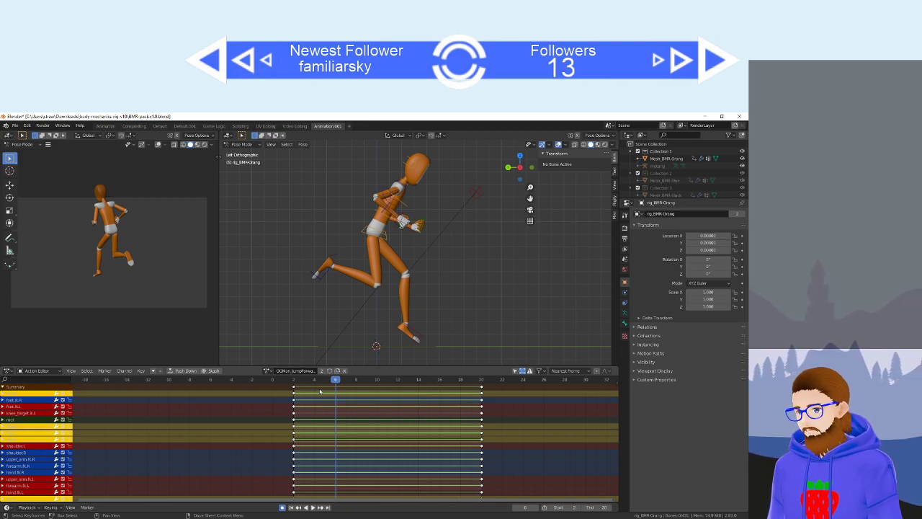
left_click(375, 380)
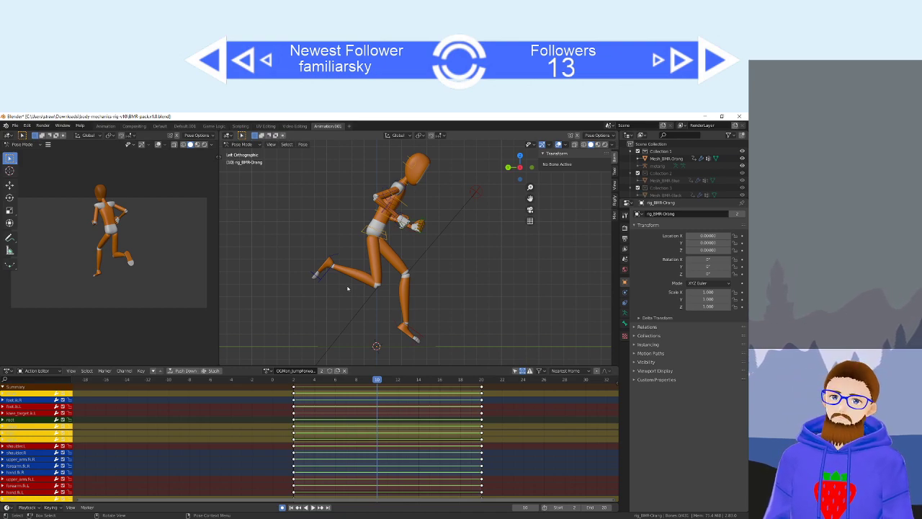
left_click(373, 235)
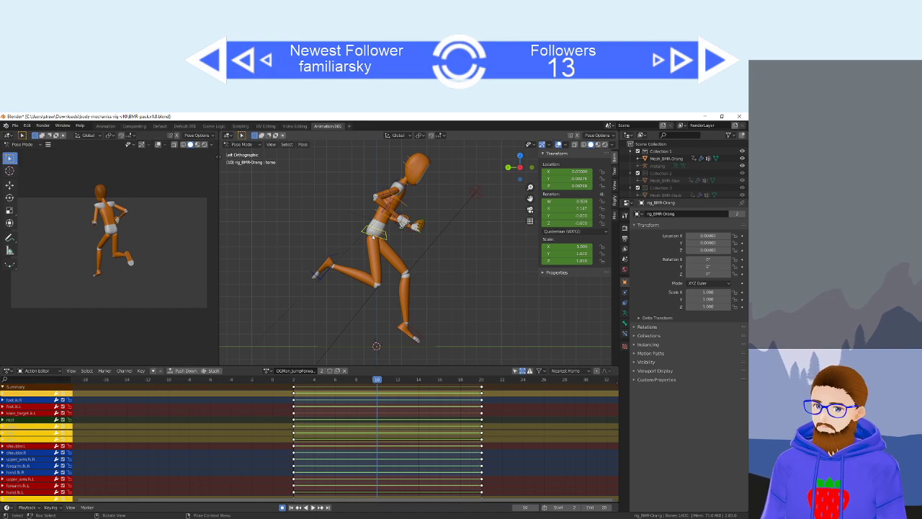
key("g")
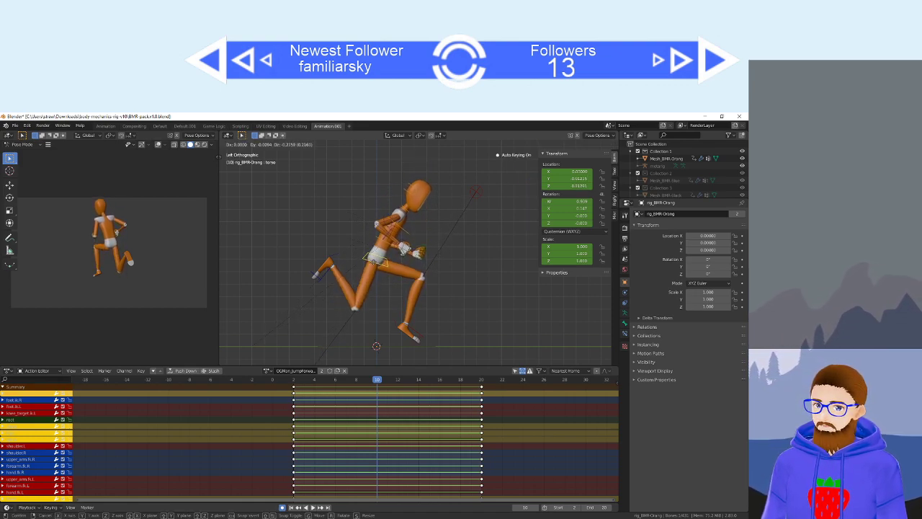
left_click(377, 287)
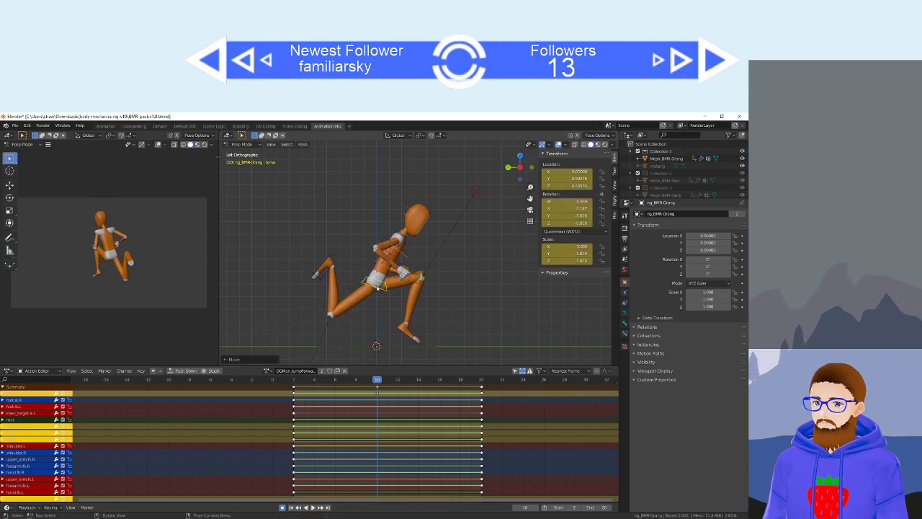
Move the right foot control down to the ground behind the body and rotate it flat at frame 10.
left_click(322, 274)
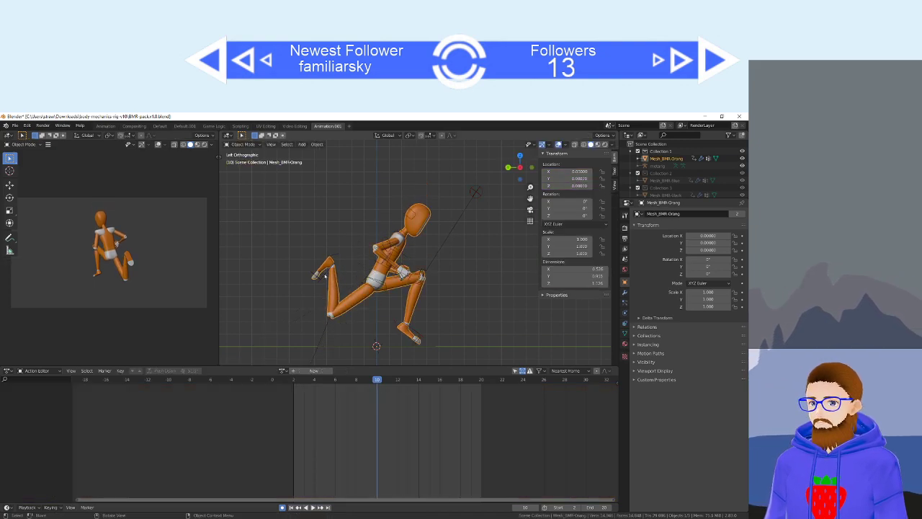
key("g")
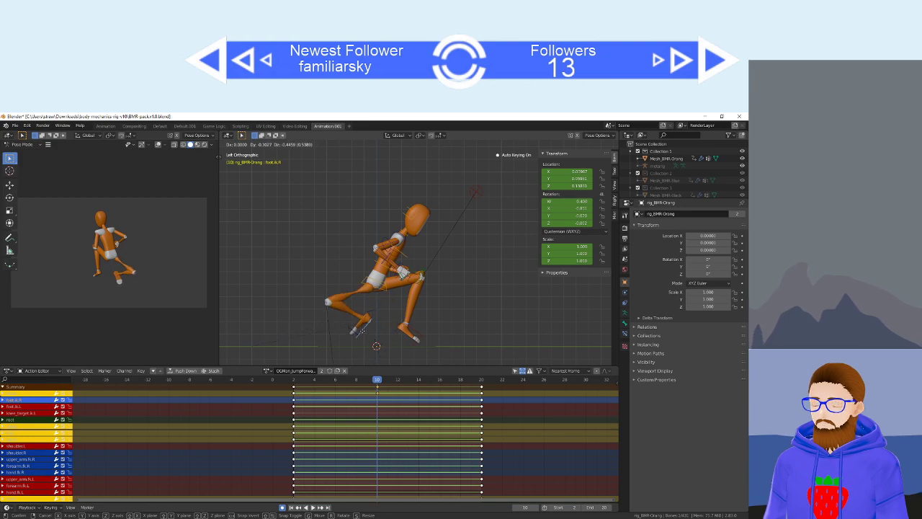
left_click(379, 336)
key("r")
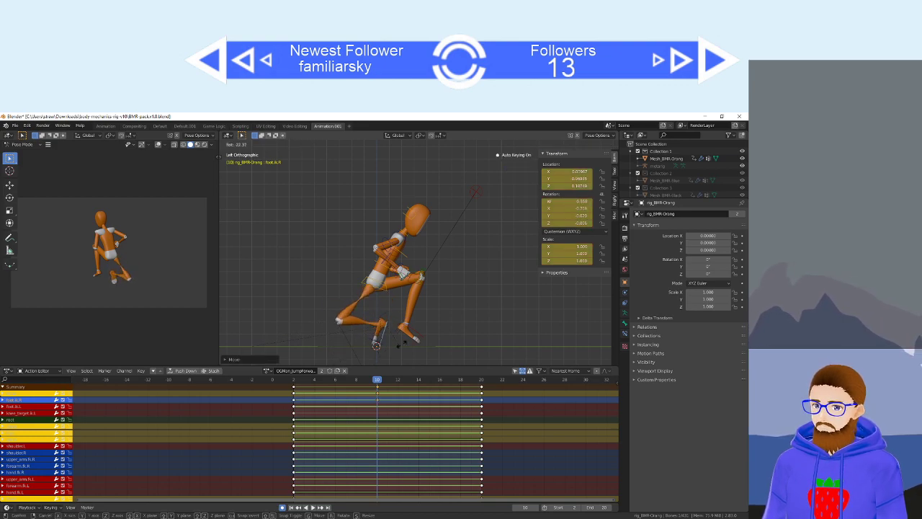
left_click(430, 314)
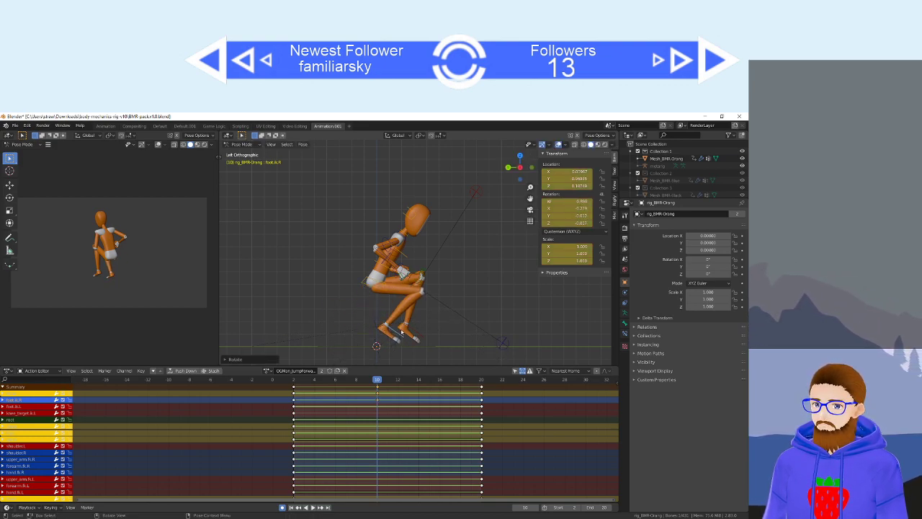
key("r")
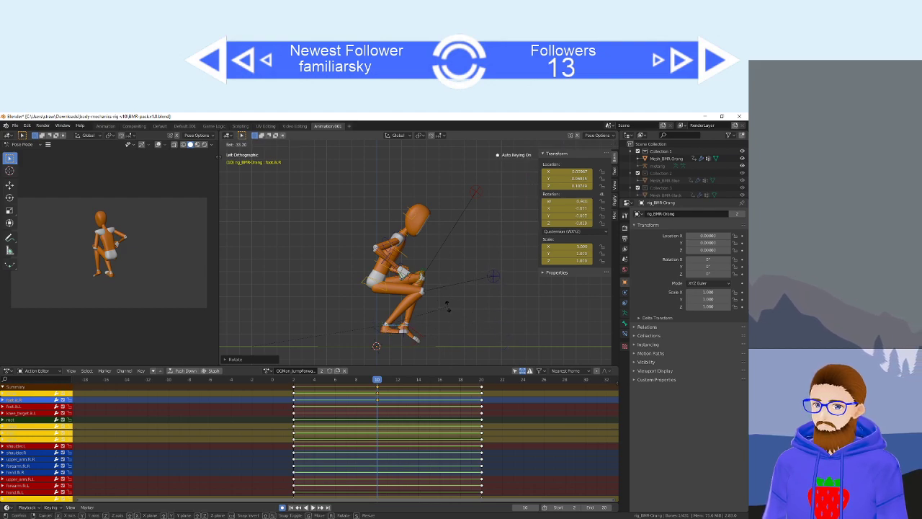
left_click(446, 308)
key("g")
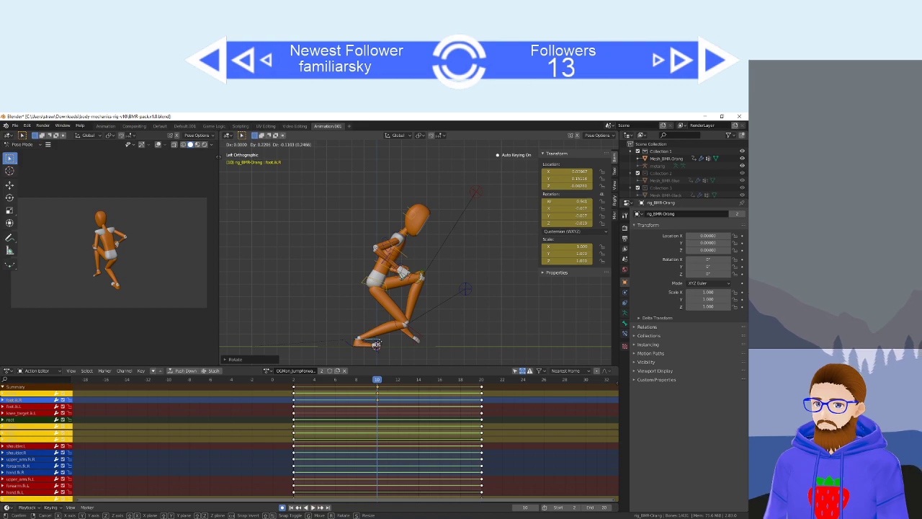
left_click(376, 343)
Rotate the left foot control level with the floor and move the left knee target in front of the body.
left_click(376, 344)
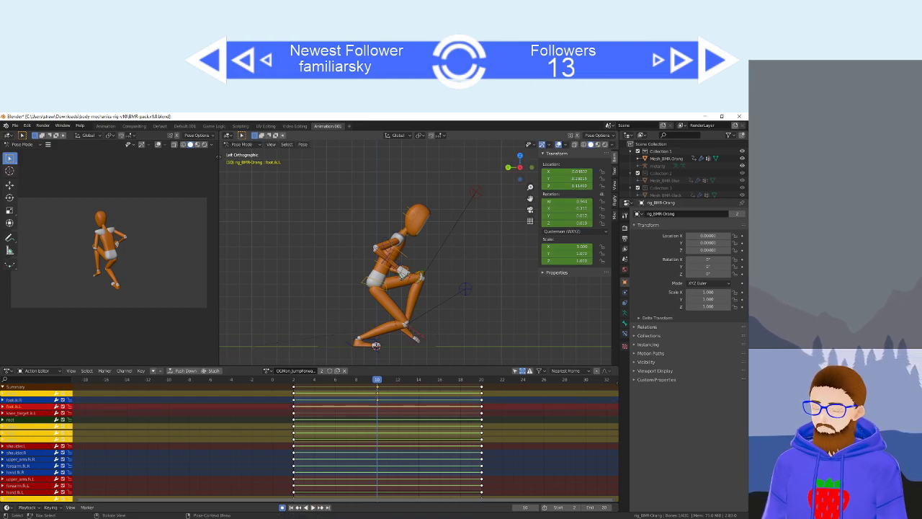
key("r")
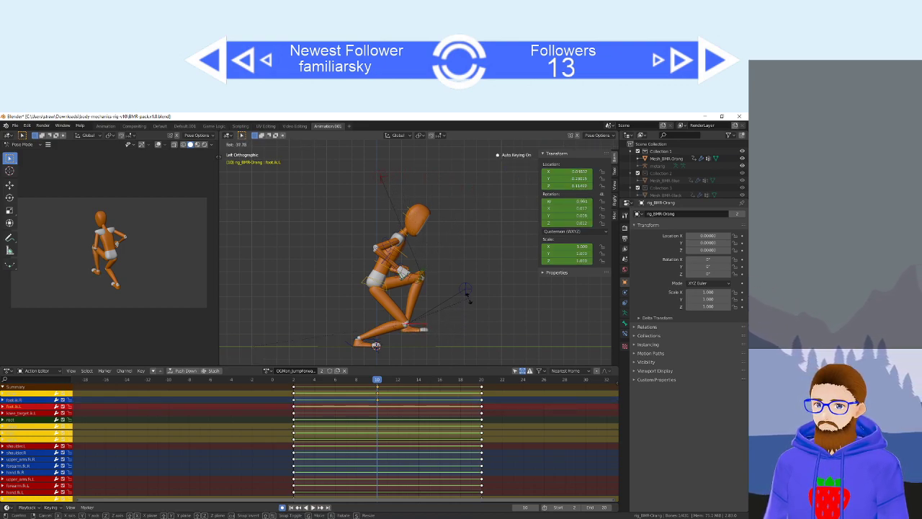
left_click(469, 301)
left_click(386, 175)
key("g")
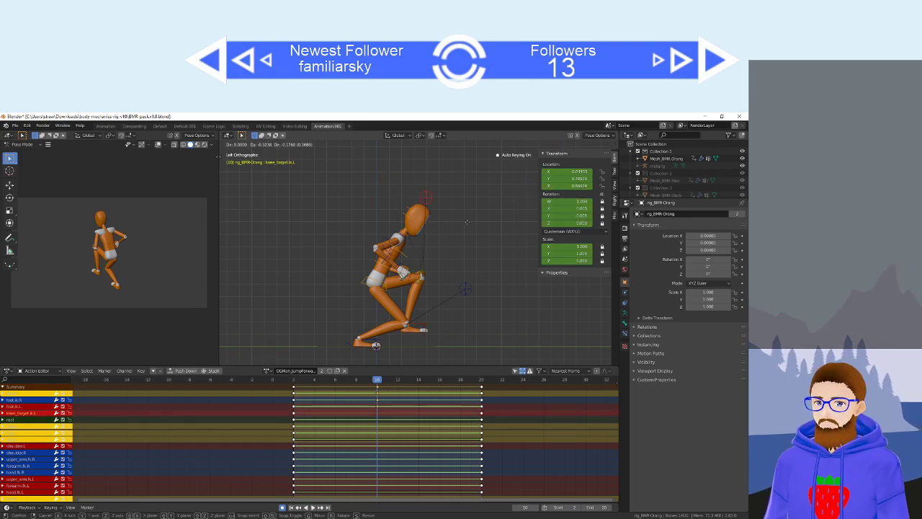
left_click(453, 318)
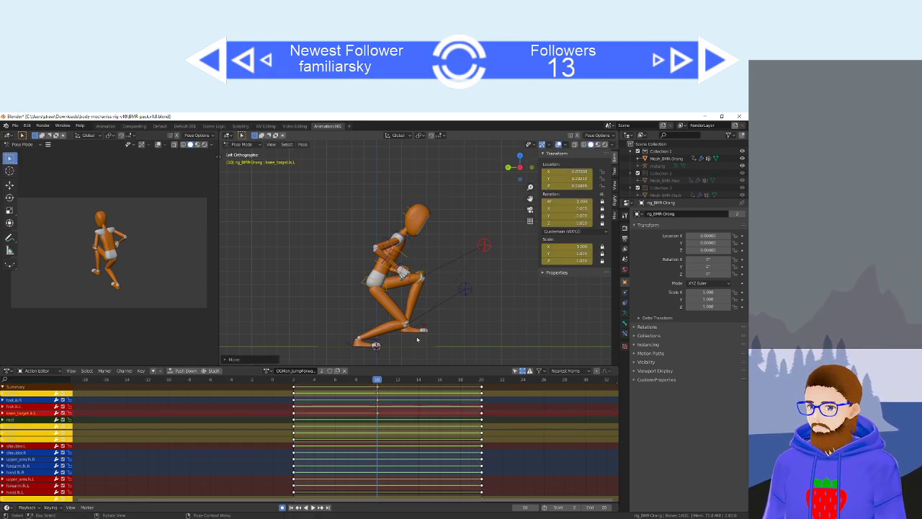
Lower the left foot control straight down until the foot rests on the ground in front.
left_click(466, 287)
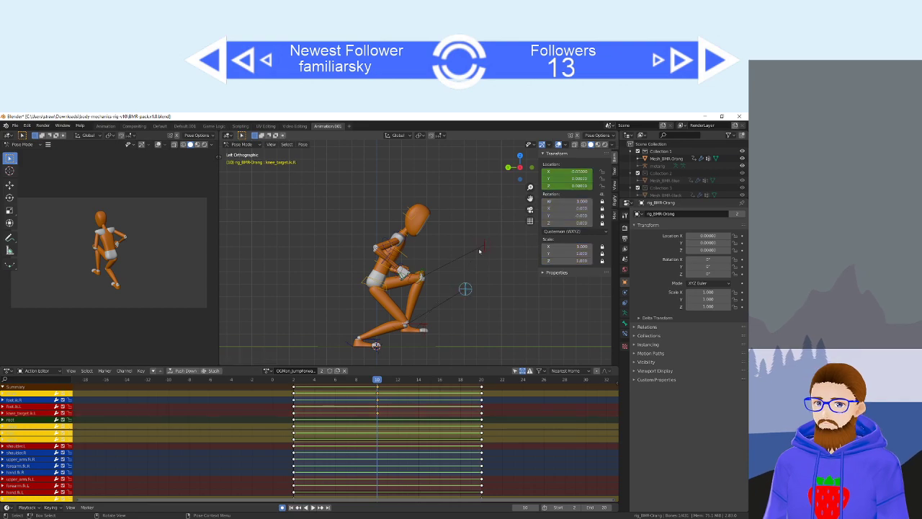
left_click(486, 248)
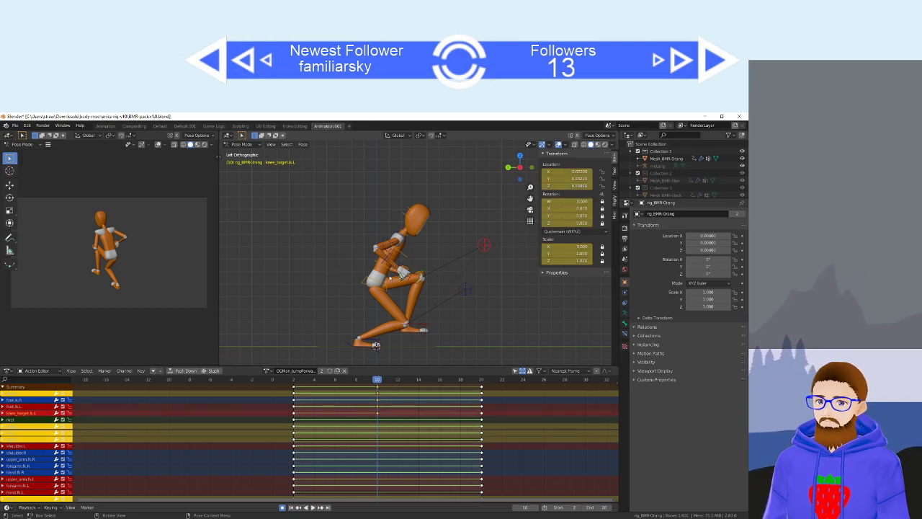
left_click(420, 327)
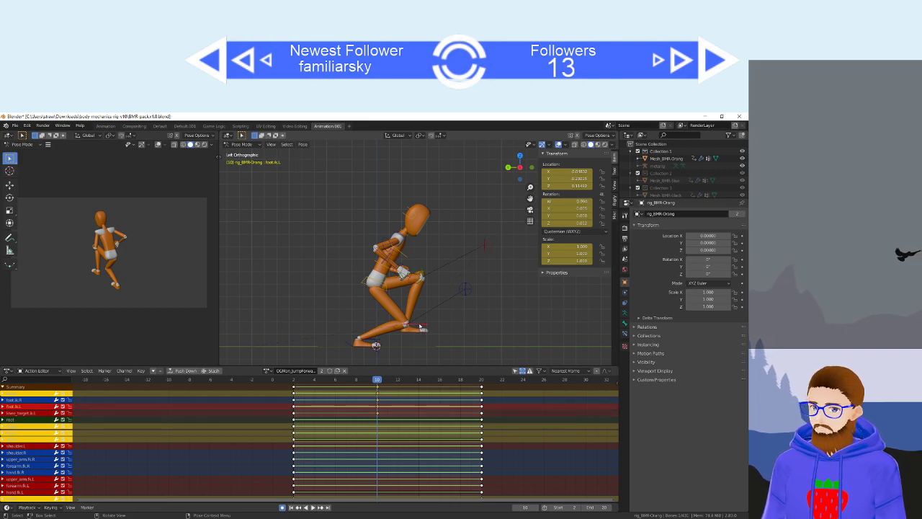
key("g")
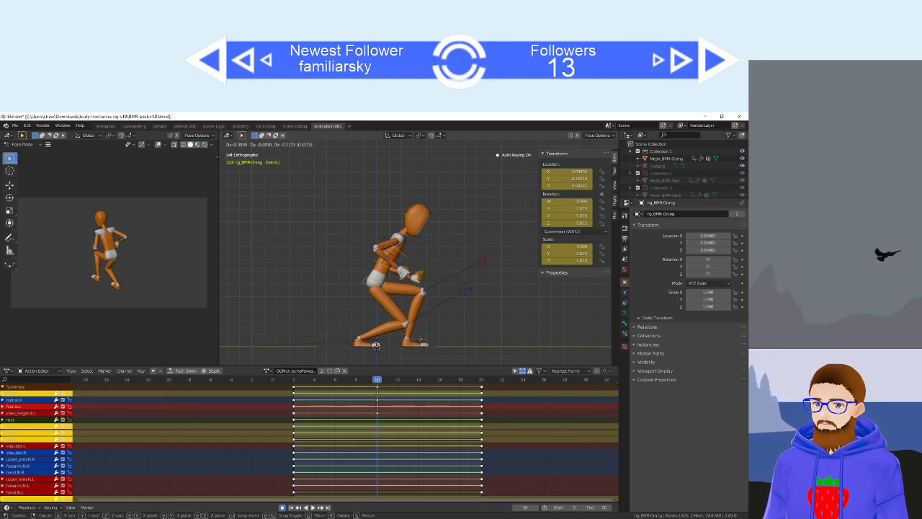
left_click(414, 337)
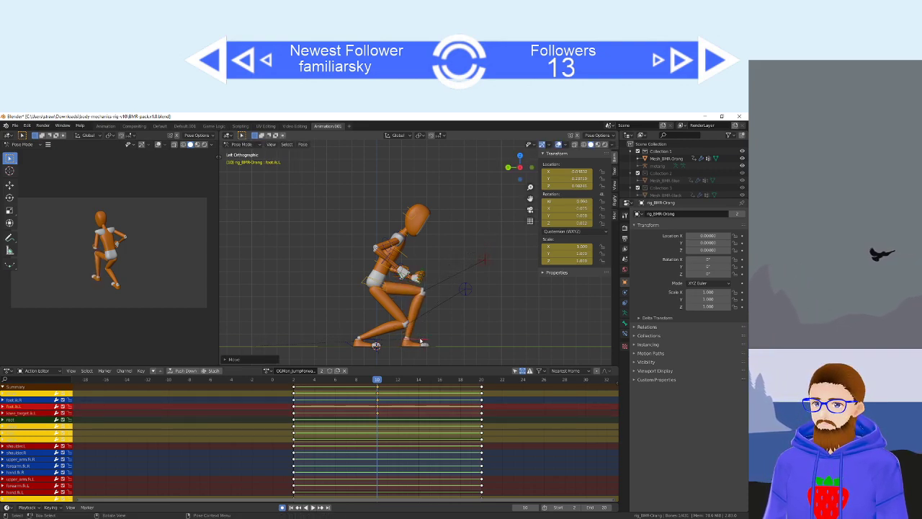
Rotate the chest forward into the crouch and tilt the head back up to look ahead.
left_click(393, 253)
key("r")
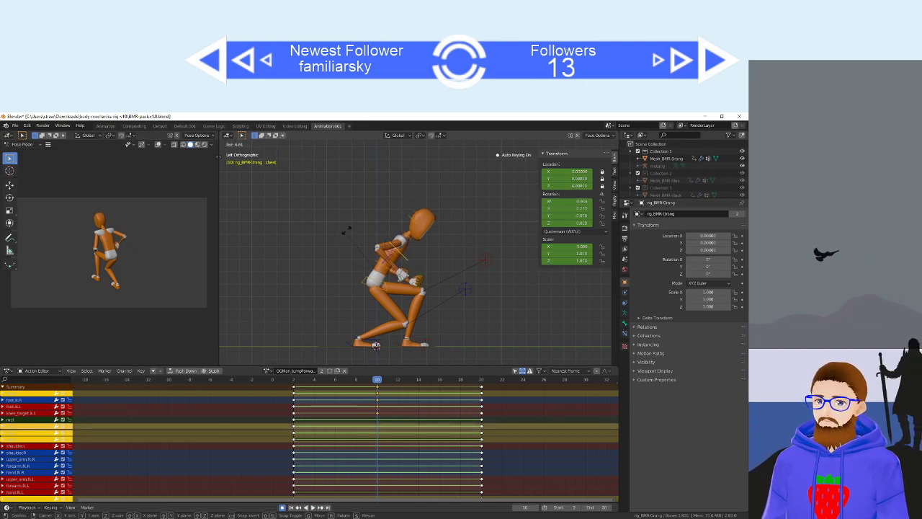
left_click(351, 226)
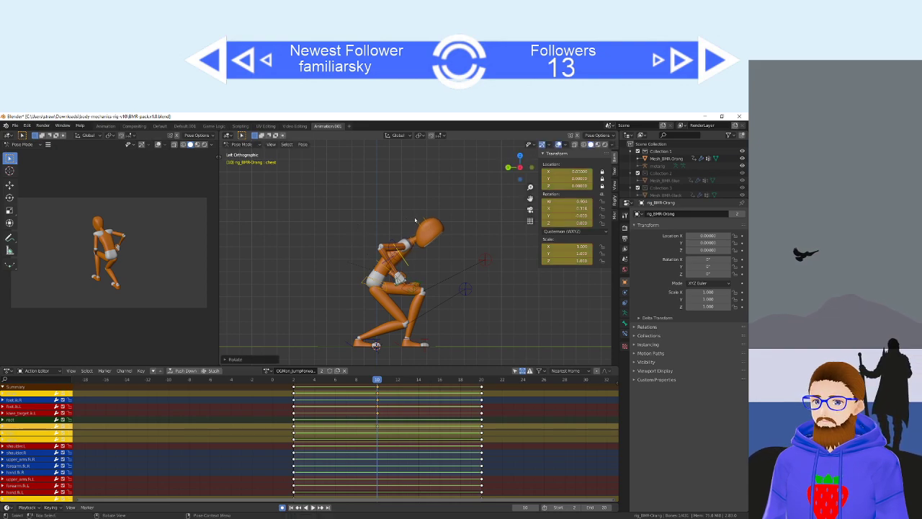
left_click(426, 228)
key("r")
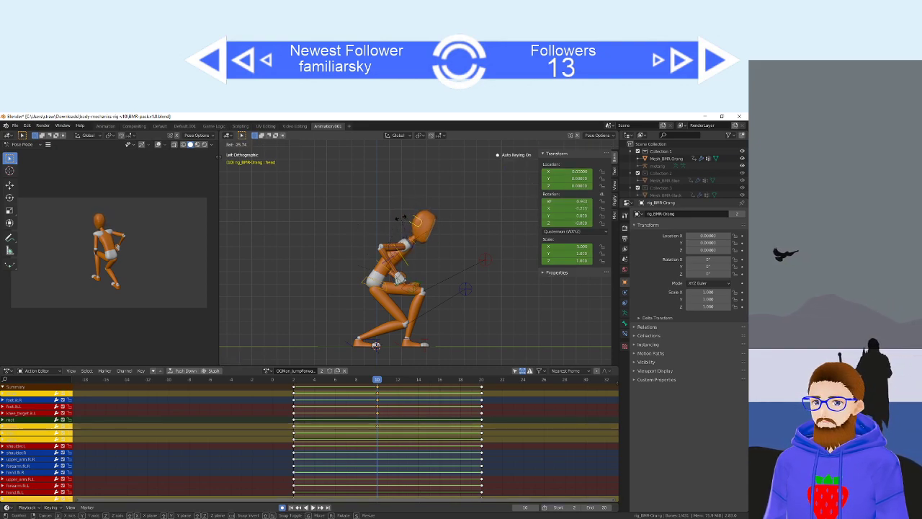
left_click(399, 216)
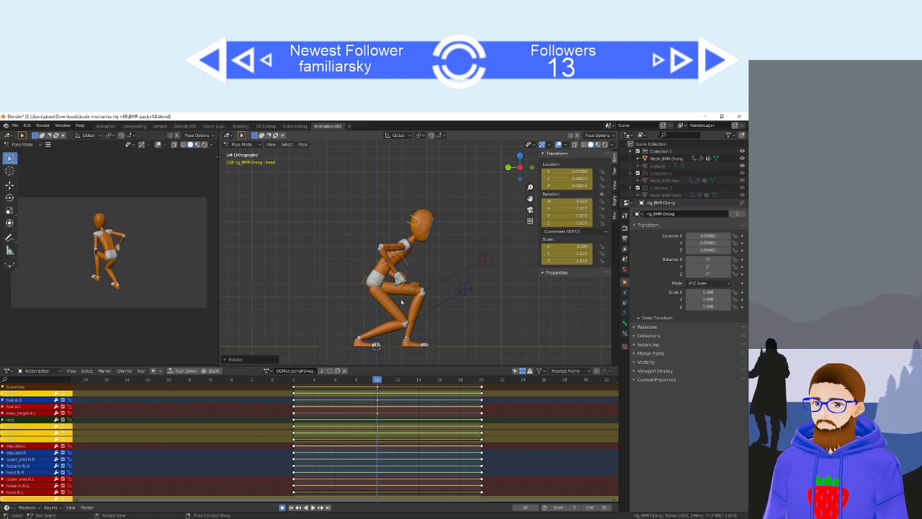
Rotate the left upper arm outward with free and view-plane rotation, checking it from the front and side.
middle_click_drag(363, 342, 375, 288)
left_click(440, 257)
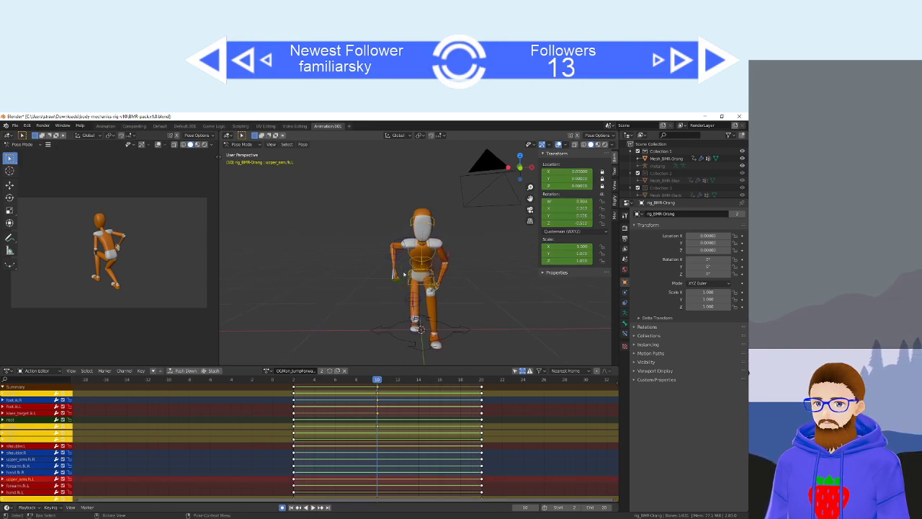
key("r")
key("r")
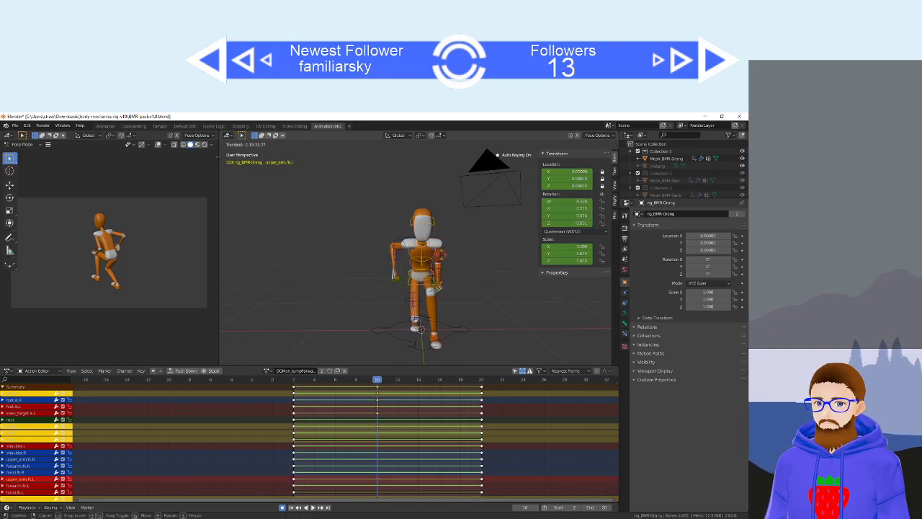
left_click(438, 254)
key("r")
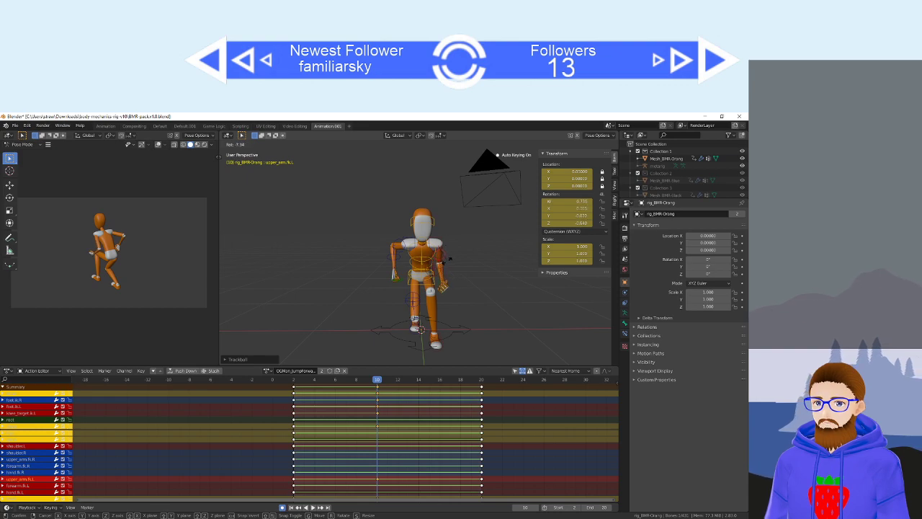
left_click(449, 259)
middle_click_drag(449, 259, 428, 301)
middle_click_drag(438, 293, 452, 292)
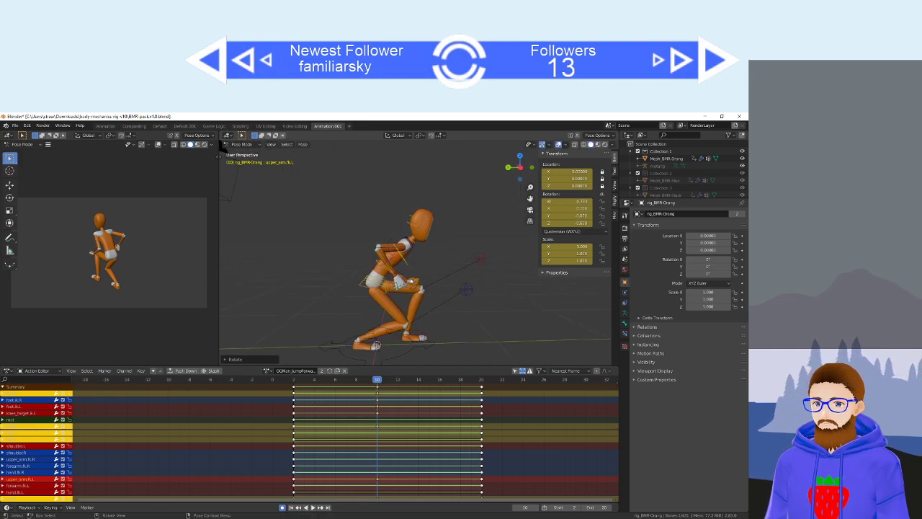
Rotate the right upper arm and forearm so the arm hangs down beside the thigh in the crouch.
left_click(393, 248)
key("r")
left_click(383, 278)
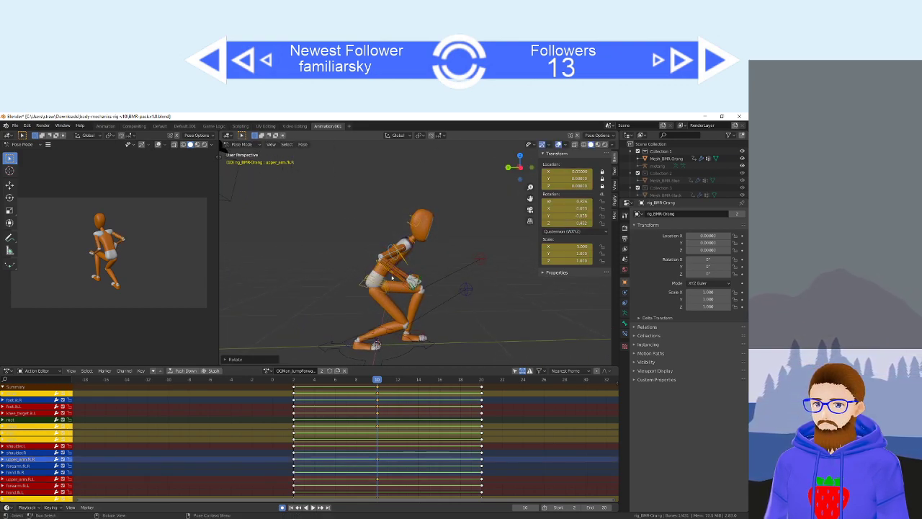
left_click(391, 277)
key("r")
left_click(350, 295)
middle_click_drag(351, 295, 395, 288)
left_click(388, 254)
key("r")
left_click(376, 283)
Review the landing action between frames 2 and 20 from the side view, comparing the airborne, crouch and stance poses.
key("space")
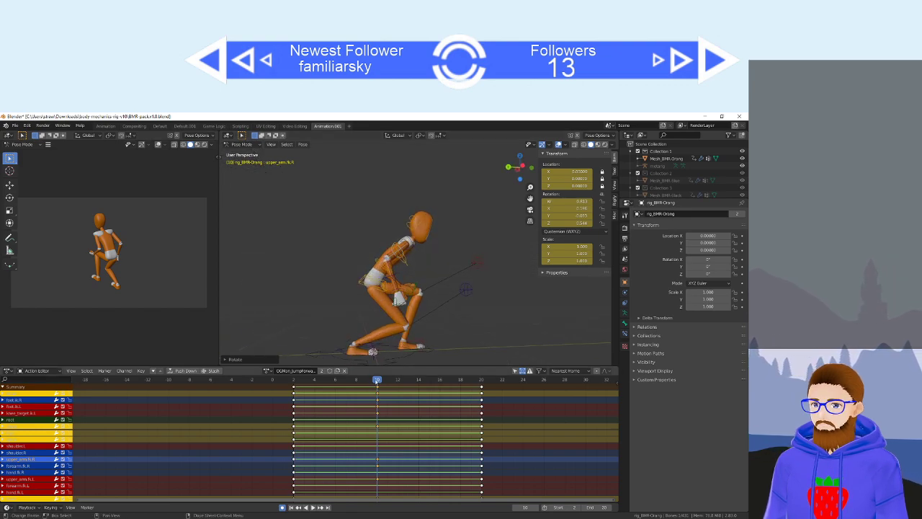
left_click_drag(315, 380, 363, 384)
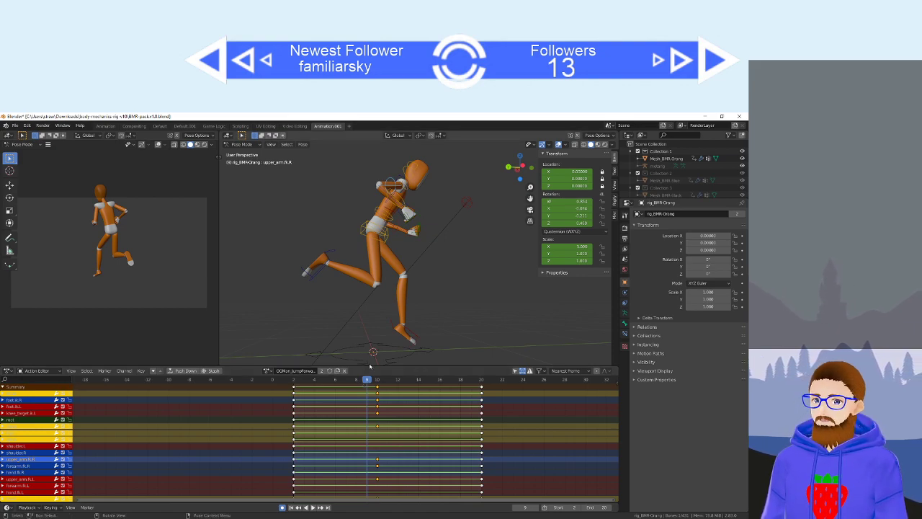
left_click(393, 324)
key("KP_5")
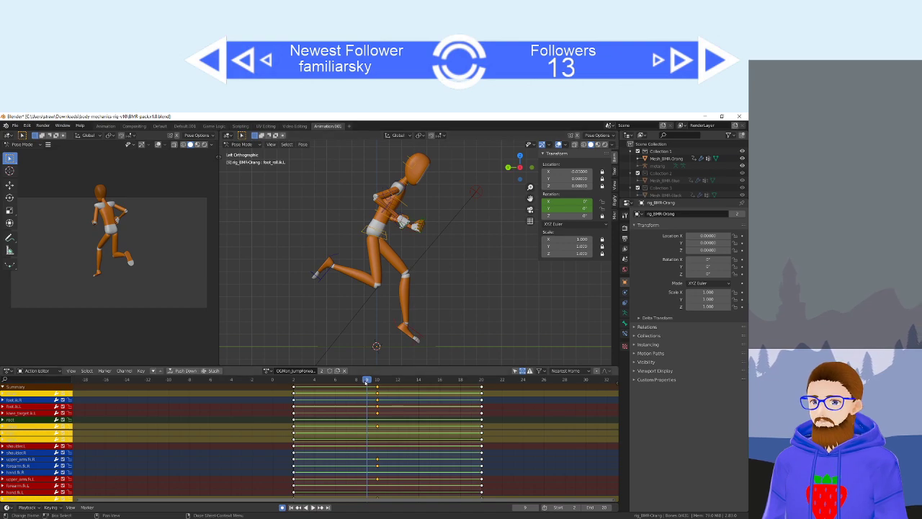
left_click_drag(370, 384, 480, 388)
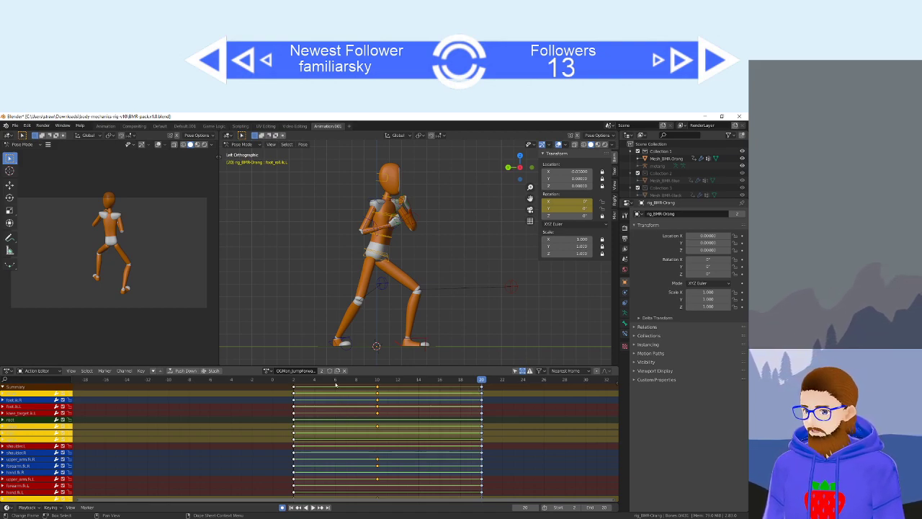
left_click_drag(336, 385, 365, 383)
left_click(376, 382)
key("space")
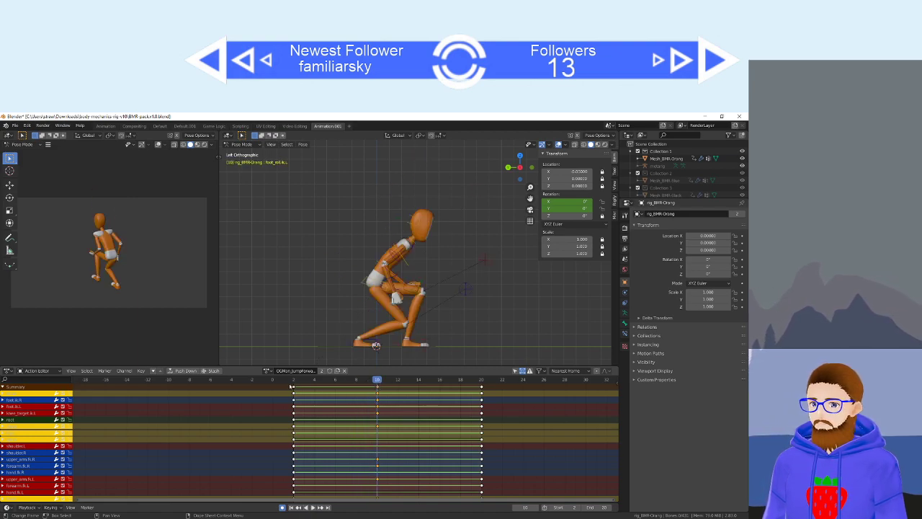
Switch all the landing action's keyframes to Bezier interpolation and play the motion through as a preview.
left_click_drag(283, 382, 309, 388)
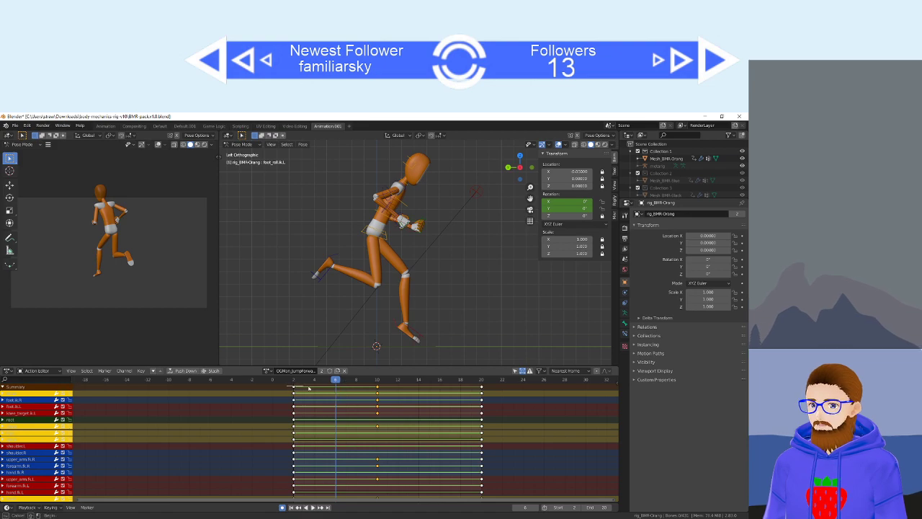
left_click_drag(386, 389, 386, 390)
right_click(385, 389)
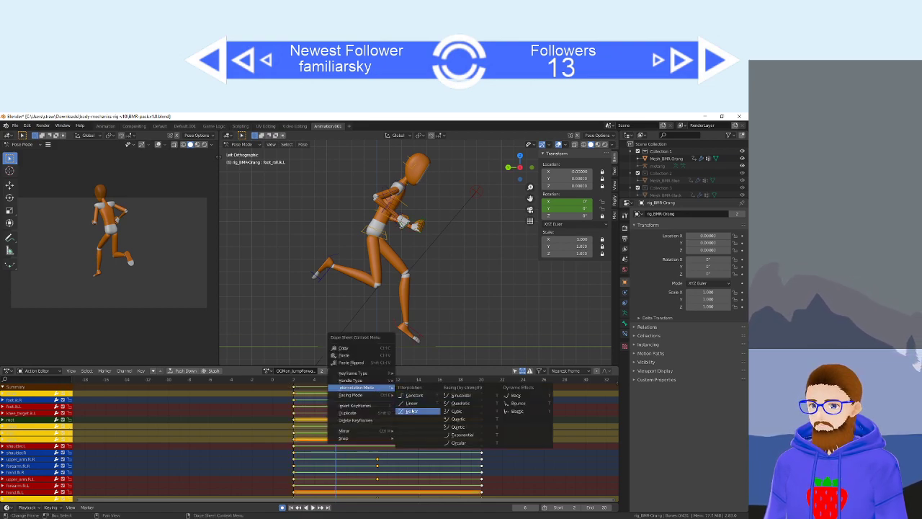
left_click(411, 411)
key("space")
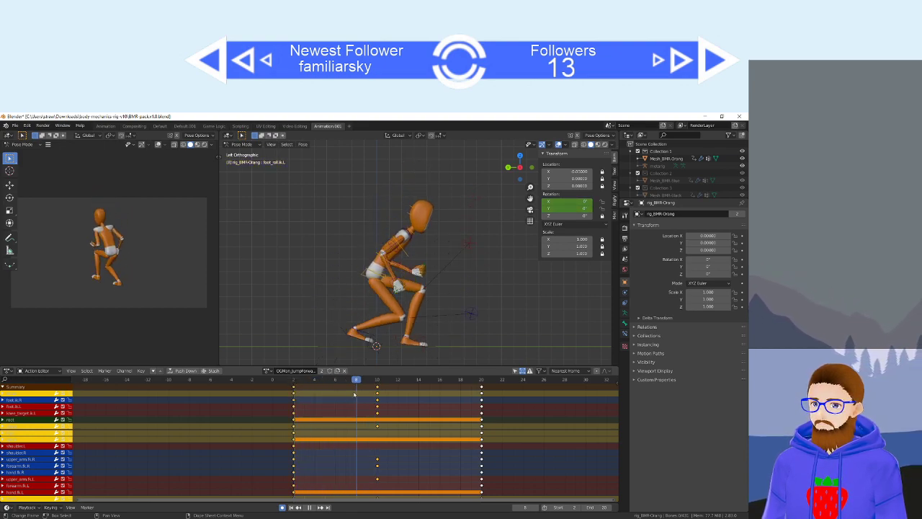
key("Escape")
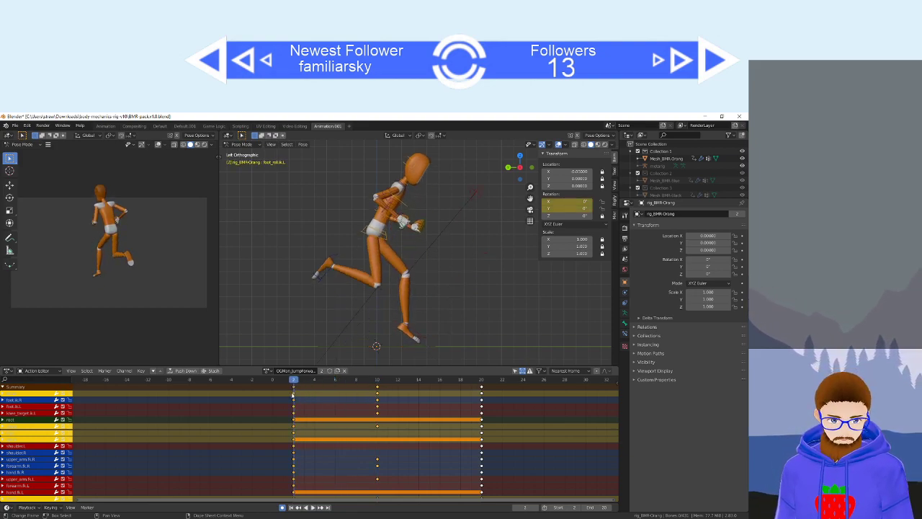
key("space")
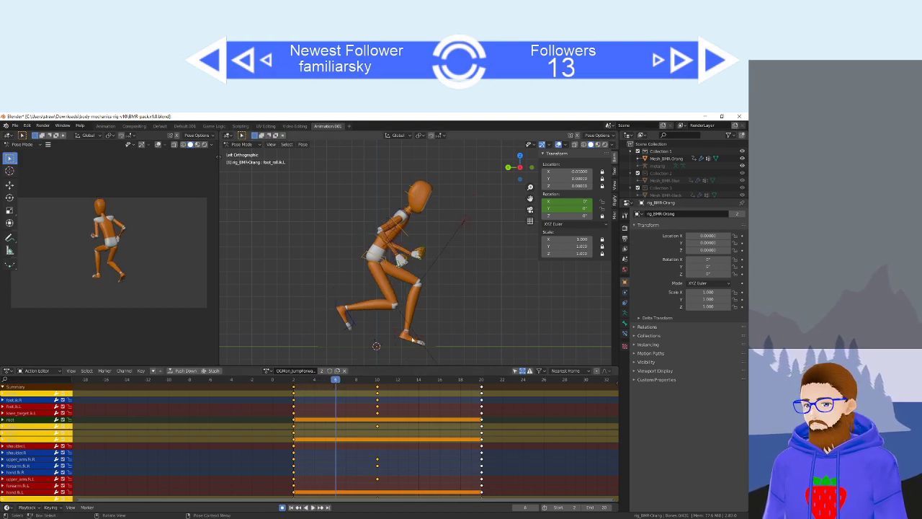
Set the interpolation of all the landing action's keyframes to Constant.
left_click_drag(338, 381, 377, 391)
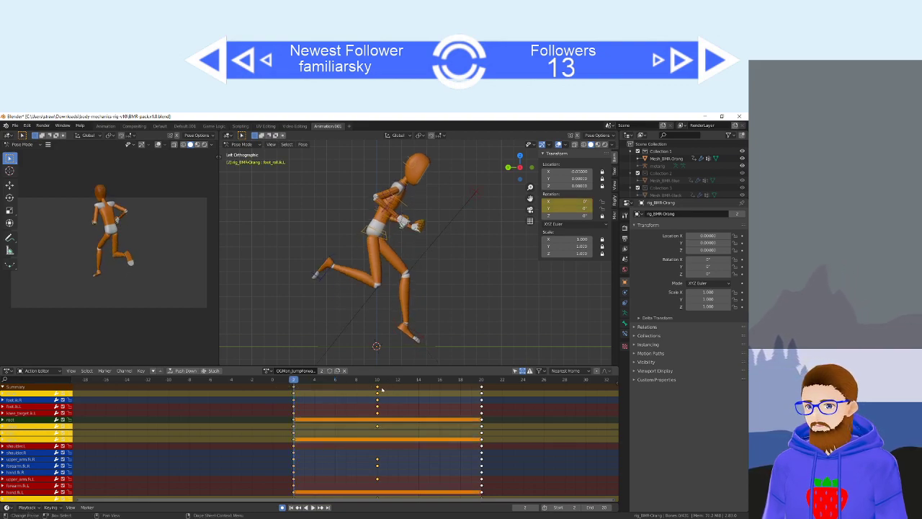
right_click(375, 389)
left_click(414, 394)
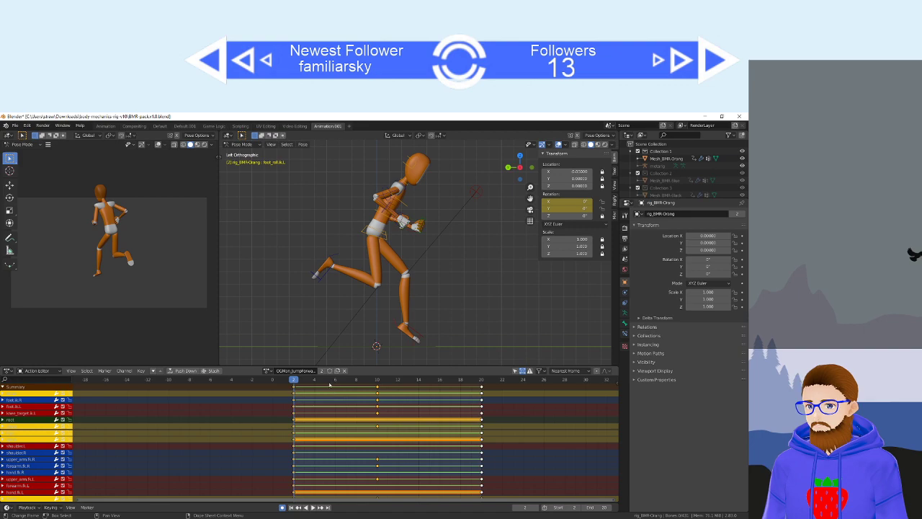
At frame 6, lower the torso control slightly along the global Z axis.
left_click(335, 381)
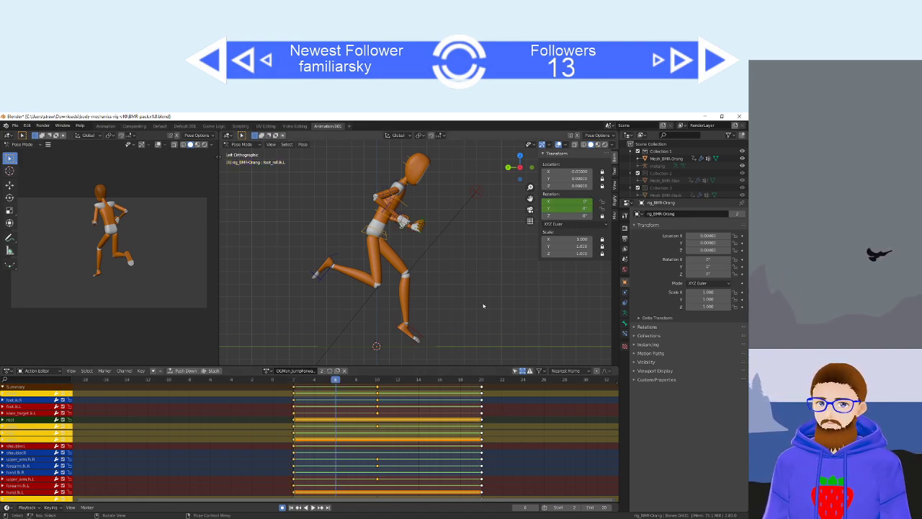
left_click(386, 241)
key("g")
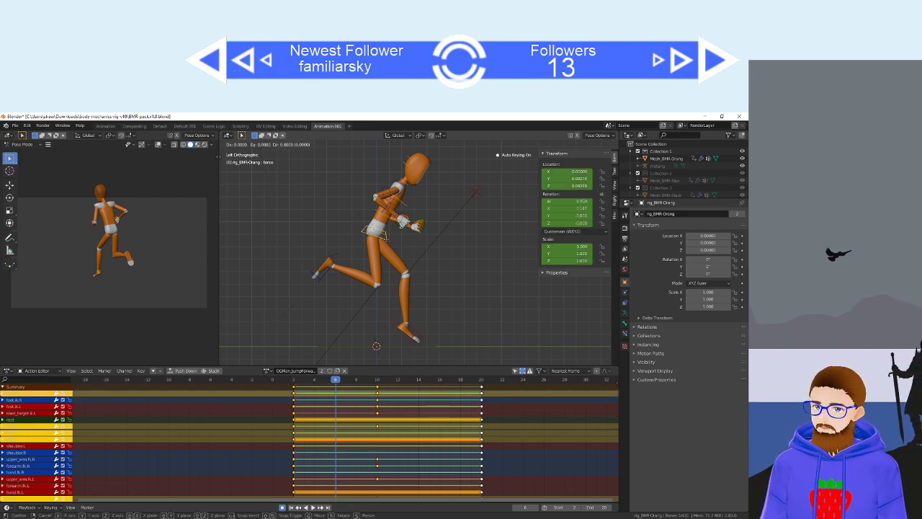
key("z")
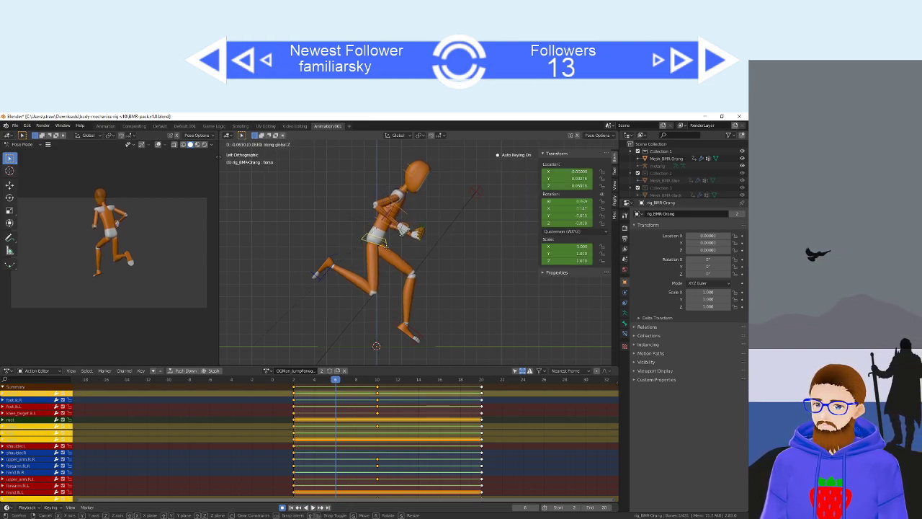
key("Return")
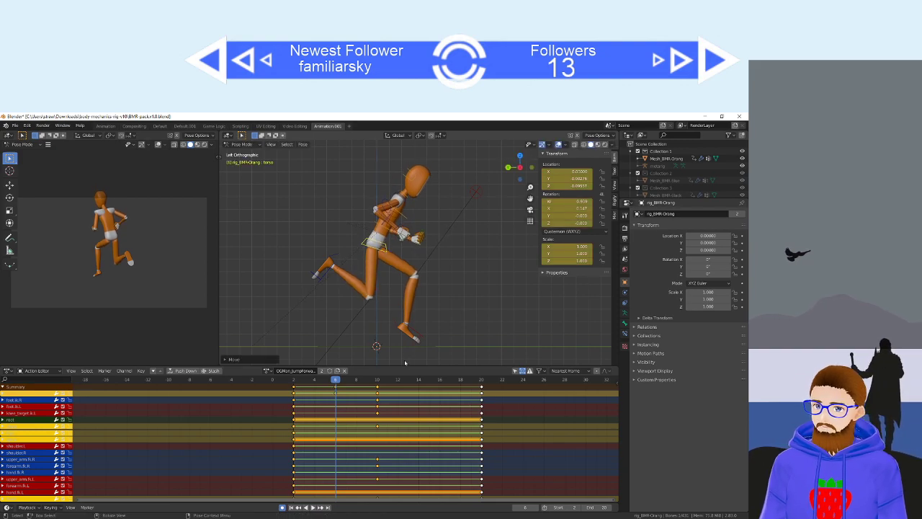
Rotate the left foot level at frame 6 and move it down about 0.12 so it stands on the ground.
left_click(413, 332)
key("r")
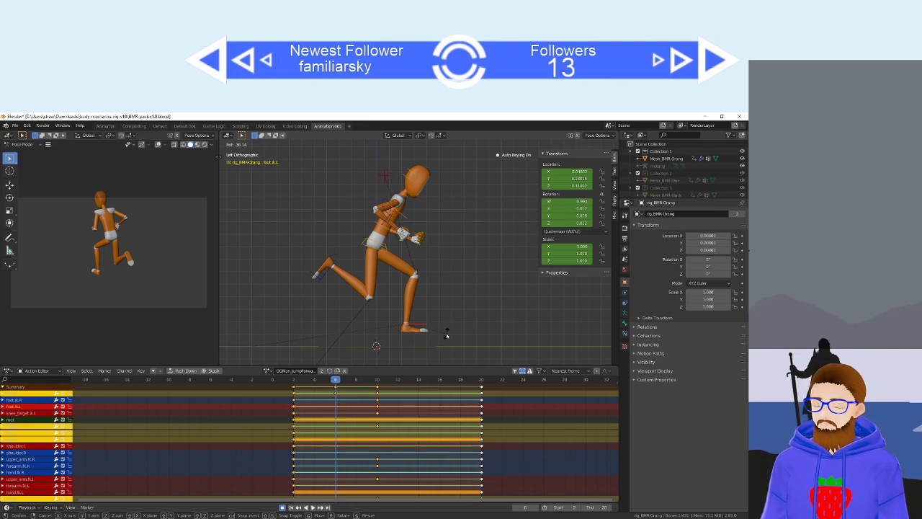
left_click(447, 335)
key("g")
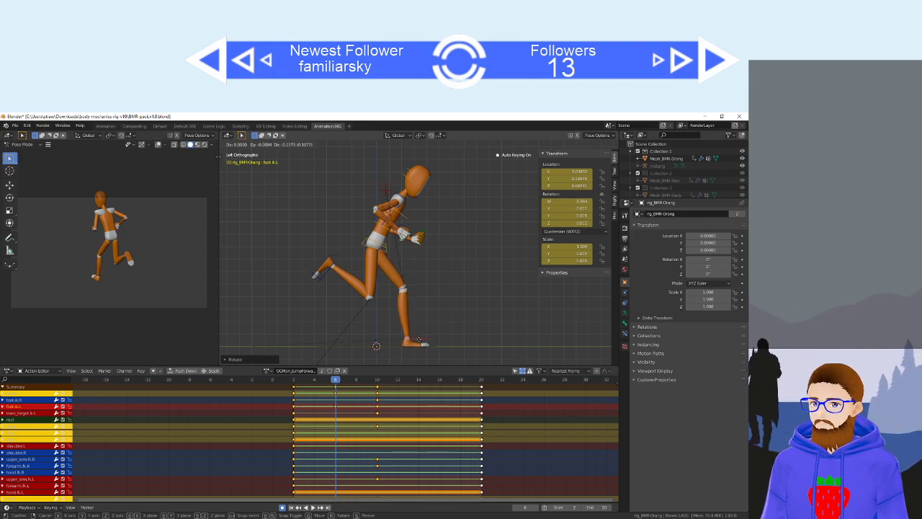
left_click(419, 338)
Rotate the trailing right foot toes-down at frame 6 and lower it about 0.35, bringing it in closer behind the body.
left_click(326, 274)
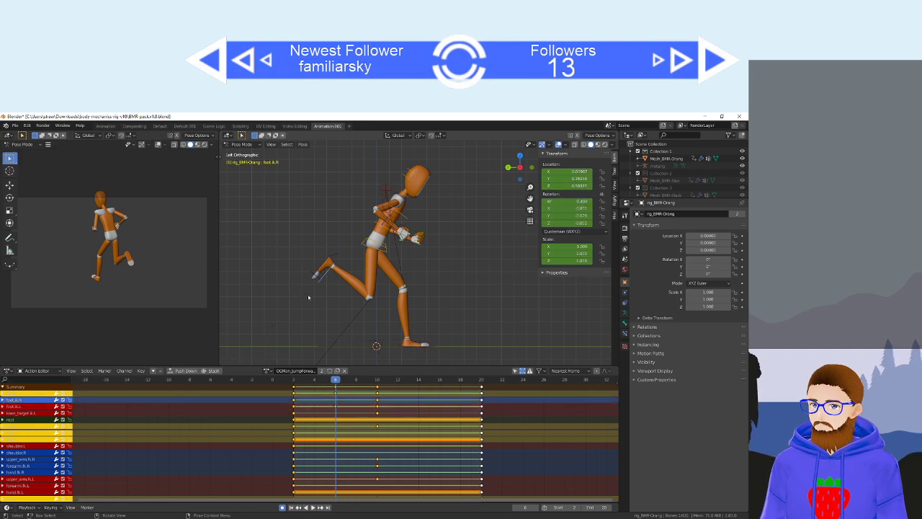
key("r")
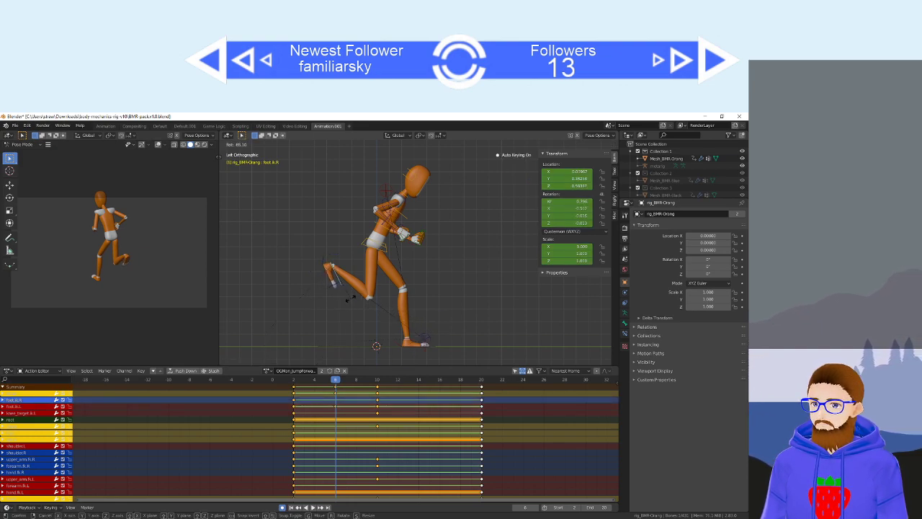
left_click(350, 298)
key("g")
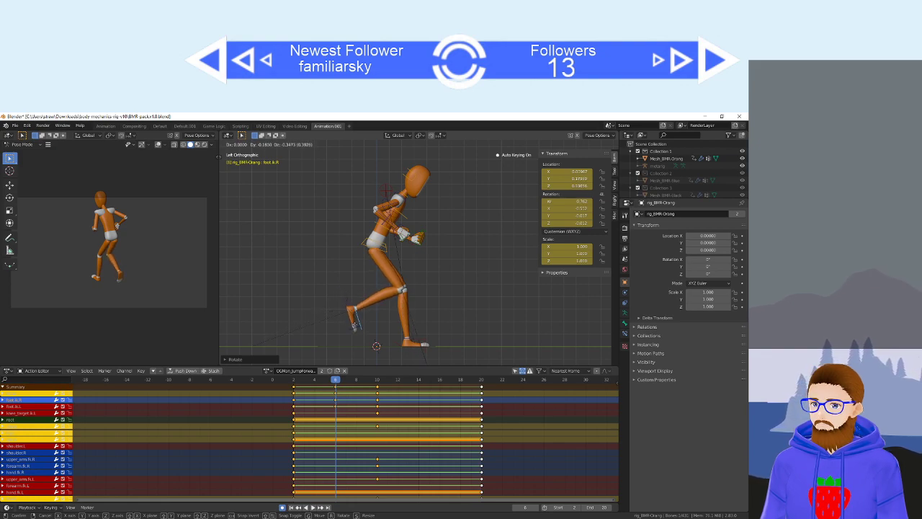
left_click(354, 324)
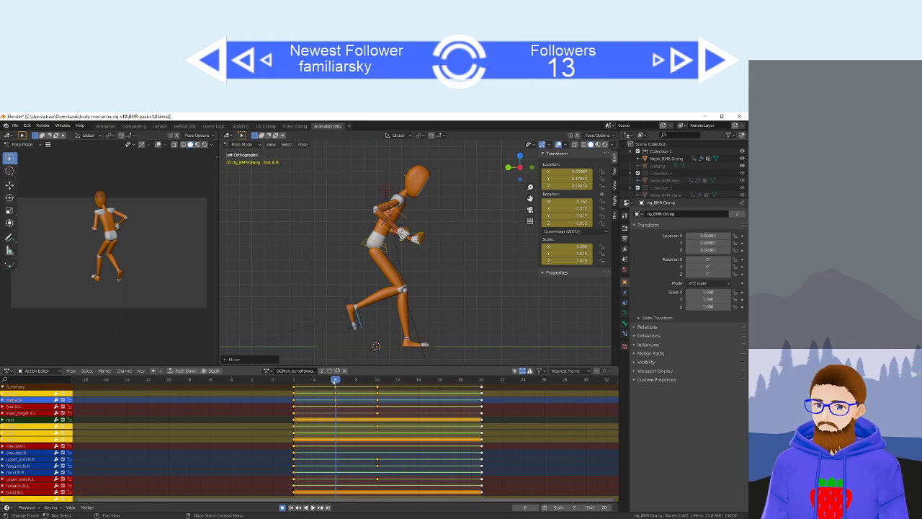
Compare the airborne pose at frame 5 with the touchdown pose at frame 6.
mouse_move(334, 382)
left_mouse_down()
mouse_move(315, 382)
mouse_move(336, 384)
mouse_move(328, 385)
left_mouse_up()
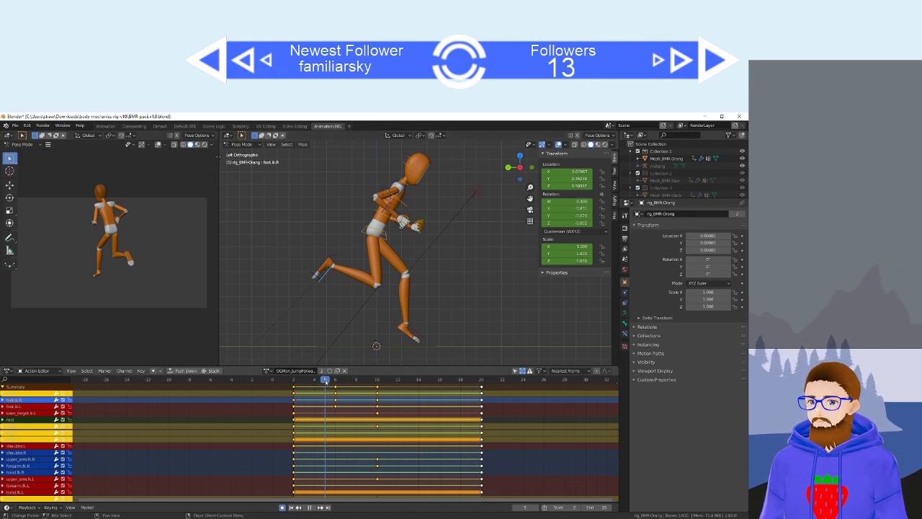
left_click_drag(327, 383, 335, 379)
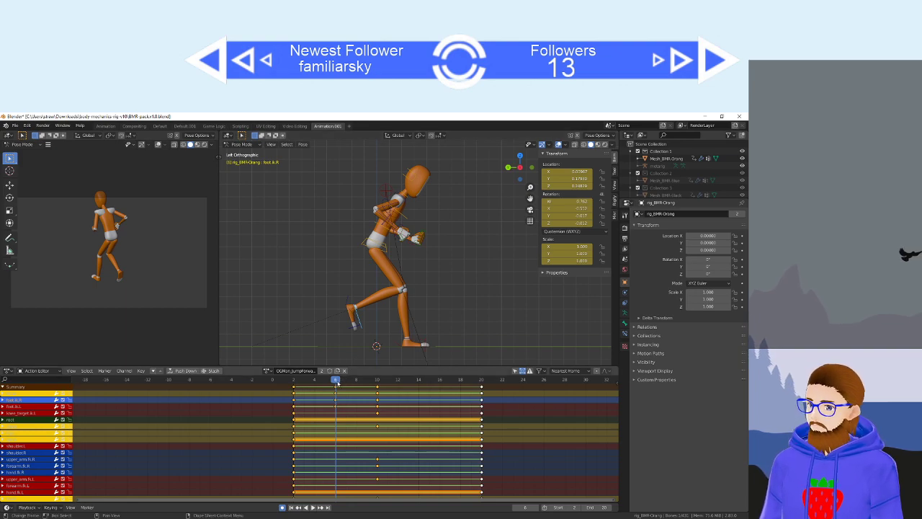
left_click_drag(336, 383, 326, 382)
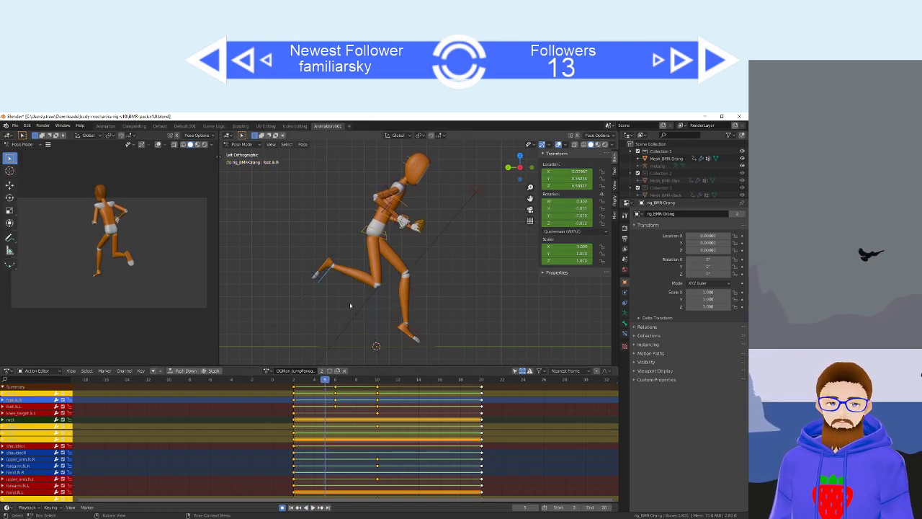
At frame 8, lower the torso control about 0.12 along the global Z axis.
left_click_drag(332, 382, 358, 390)
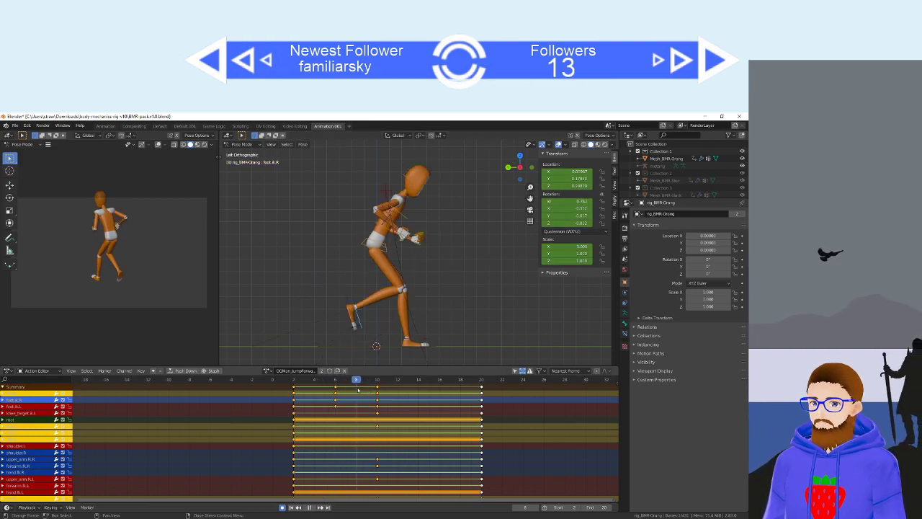
left_click(377, 250)
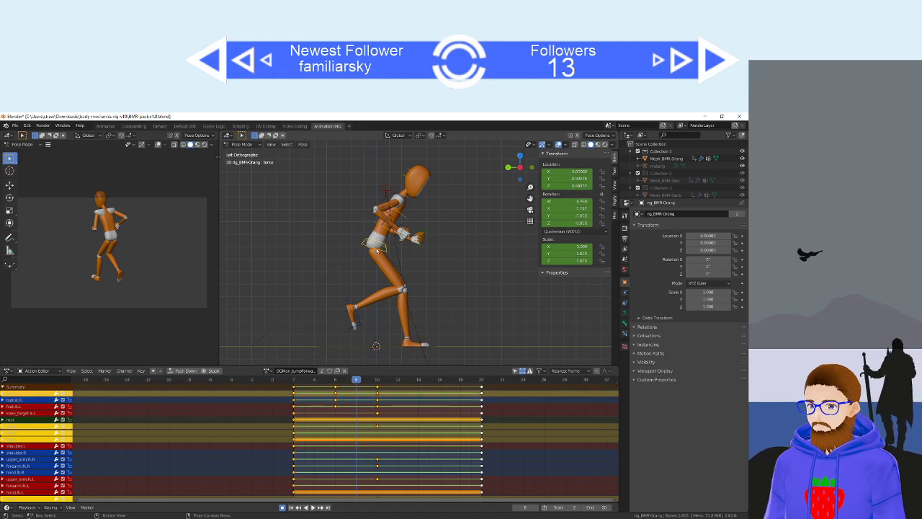
key("g")
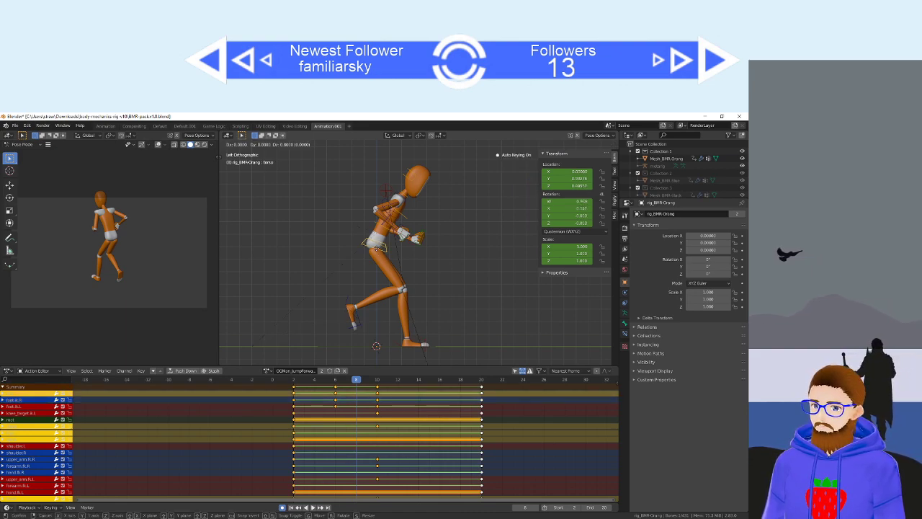
key("z")
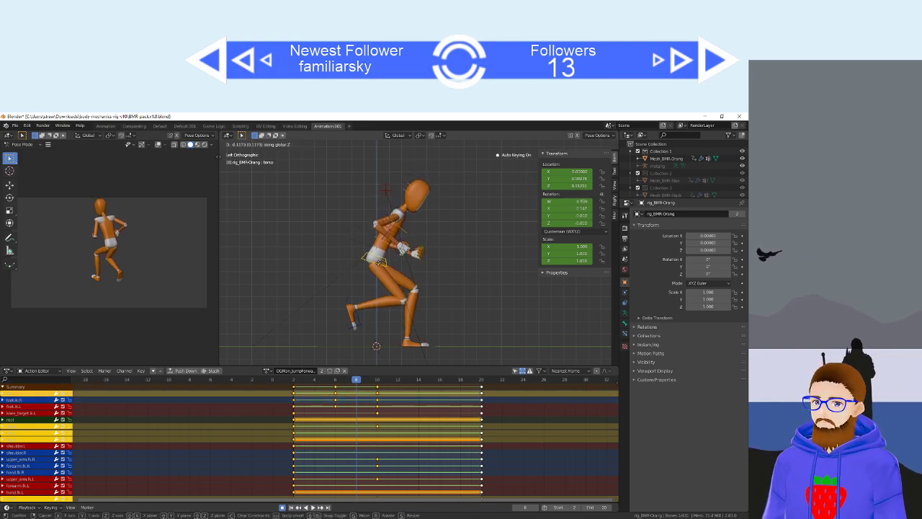
left_click(377, 263)
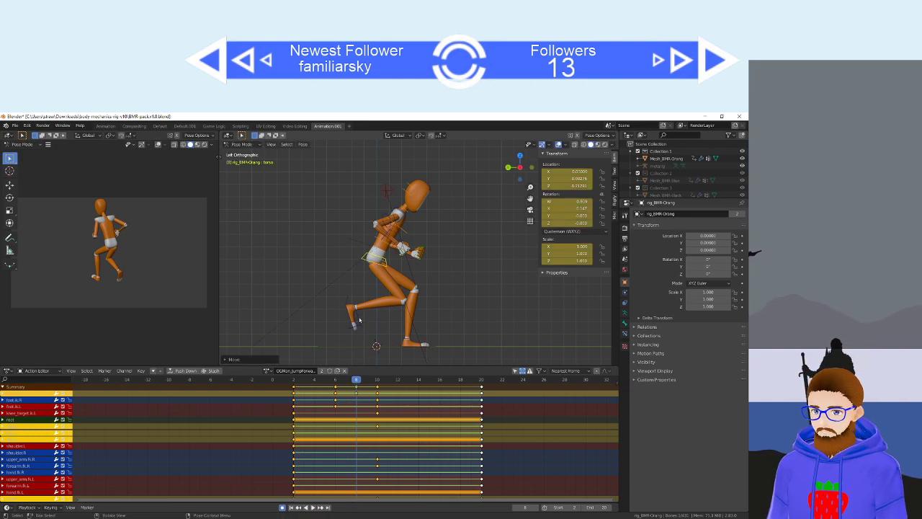
Rotate the right foot flat and plant it on the ground beside the left foot at frame 8.
left_click(361, 323)
key("r")
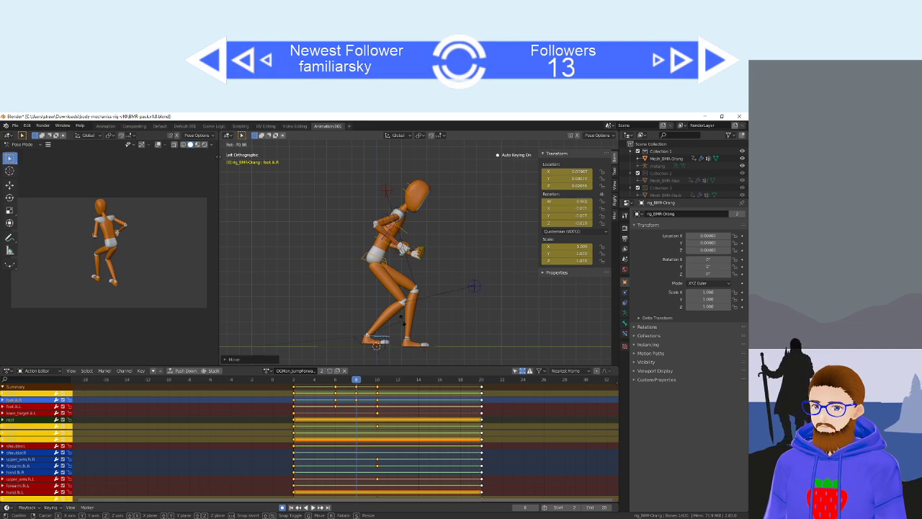
left_click(402, 320)
key("g")
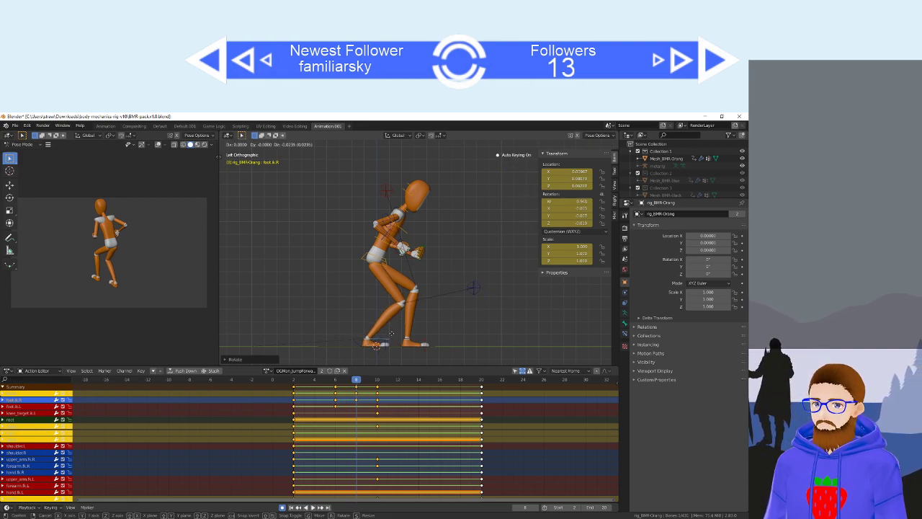
left_click(390, 332)
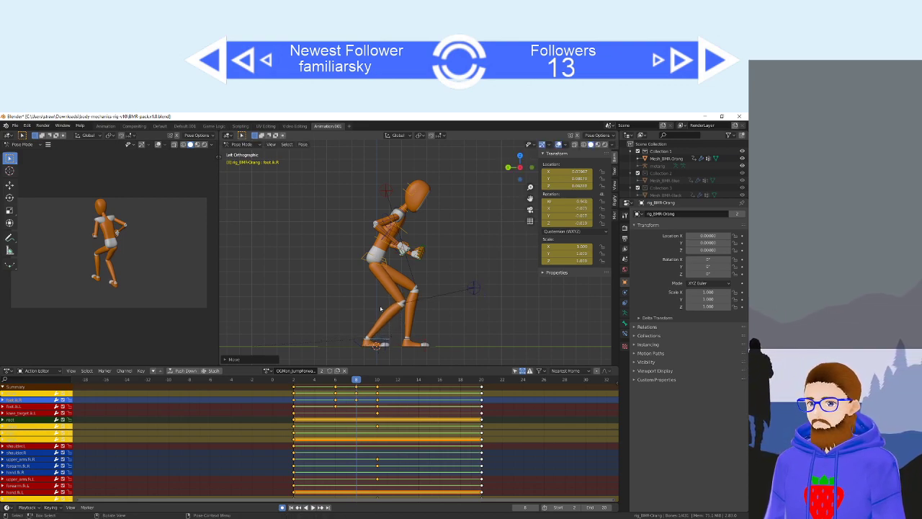
Review the landing around frames 8 to 10, stopping at frame 9.
key("space")
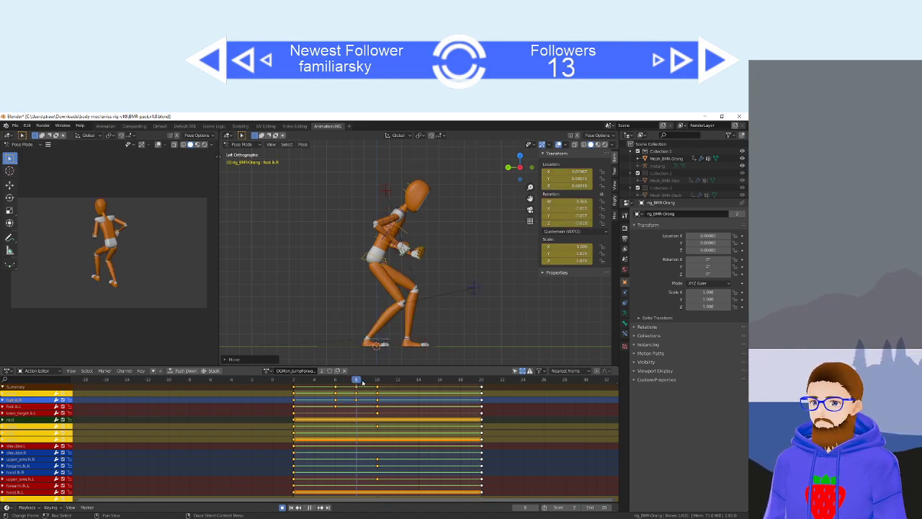
left_click_drag(376, 380, 370, 384)
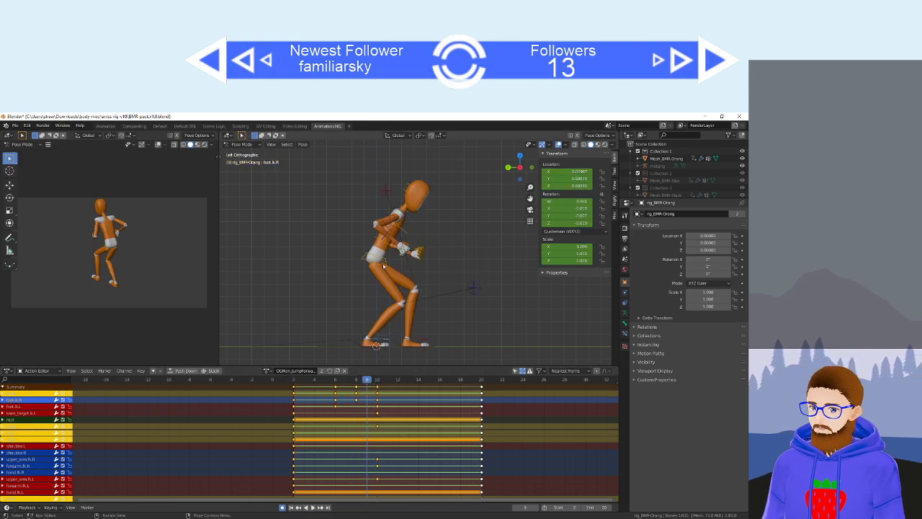
left_click(383, 265)
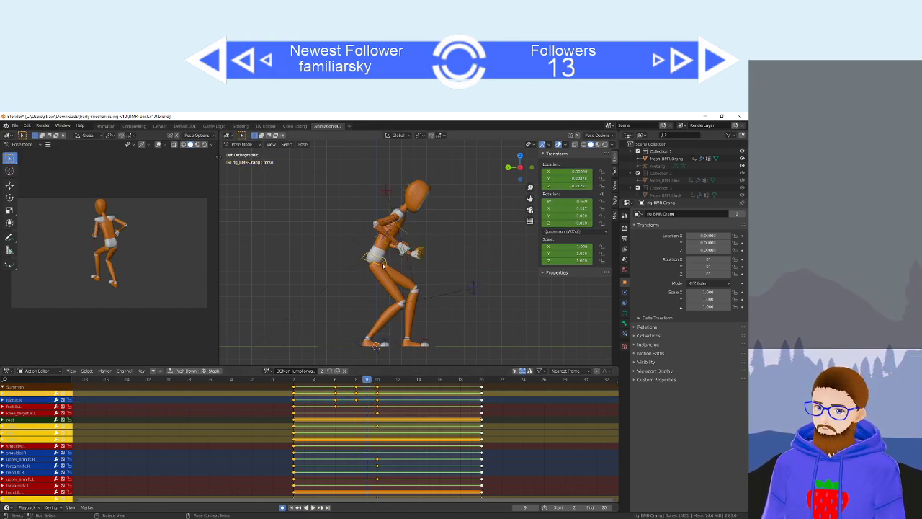
key("z")
left_click(370, 264)
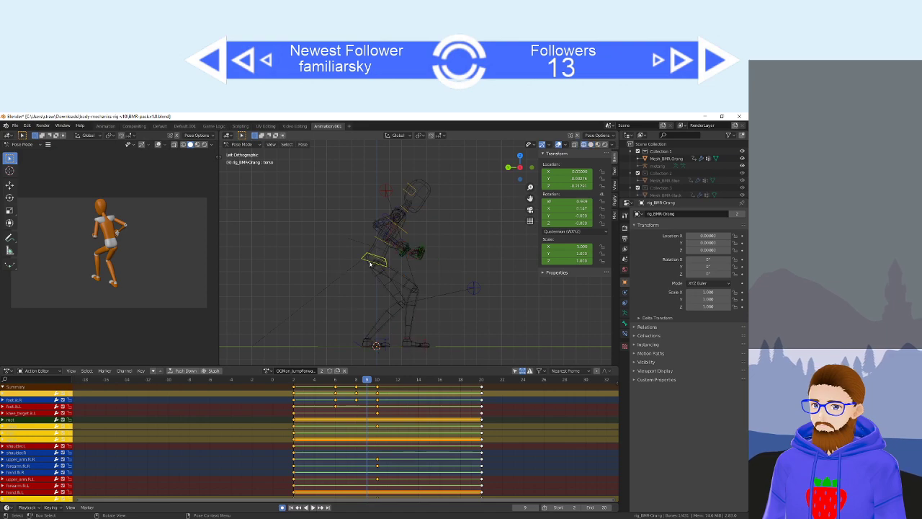
key("ctrl+z")
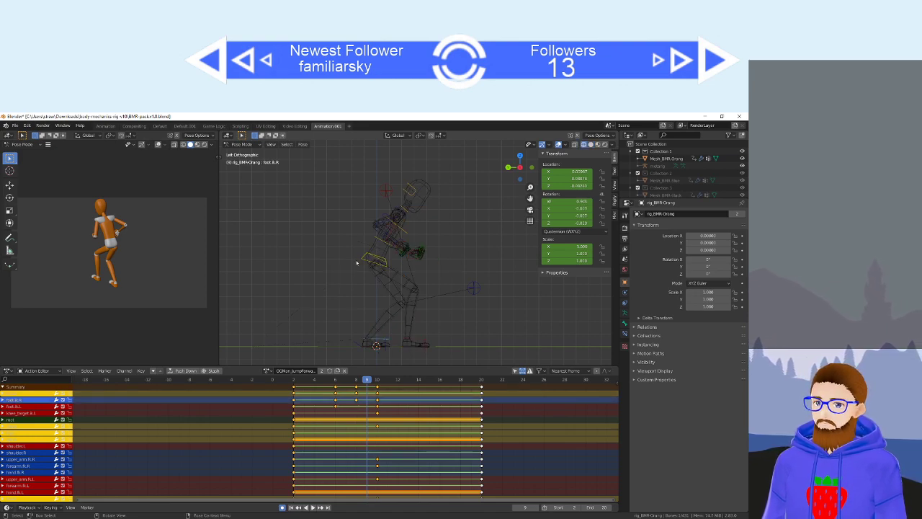
key("z")
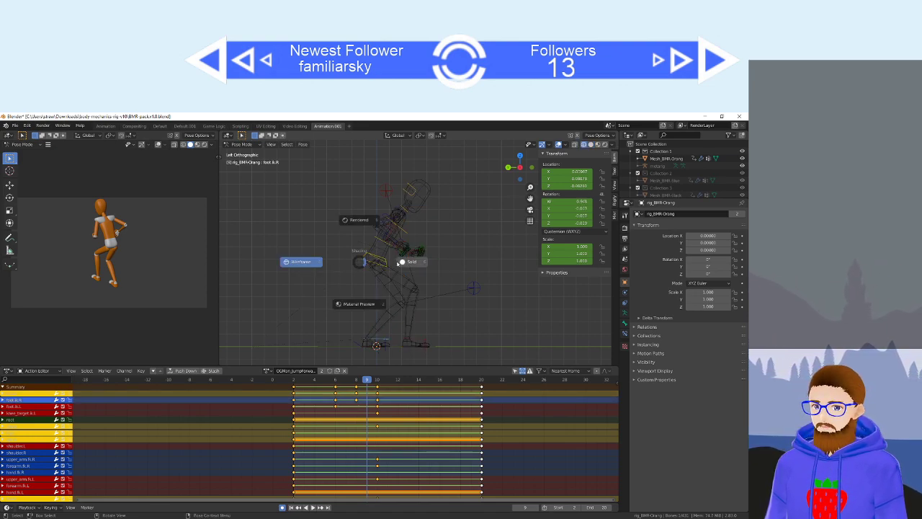
left_click(382, 267)
key("z")
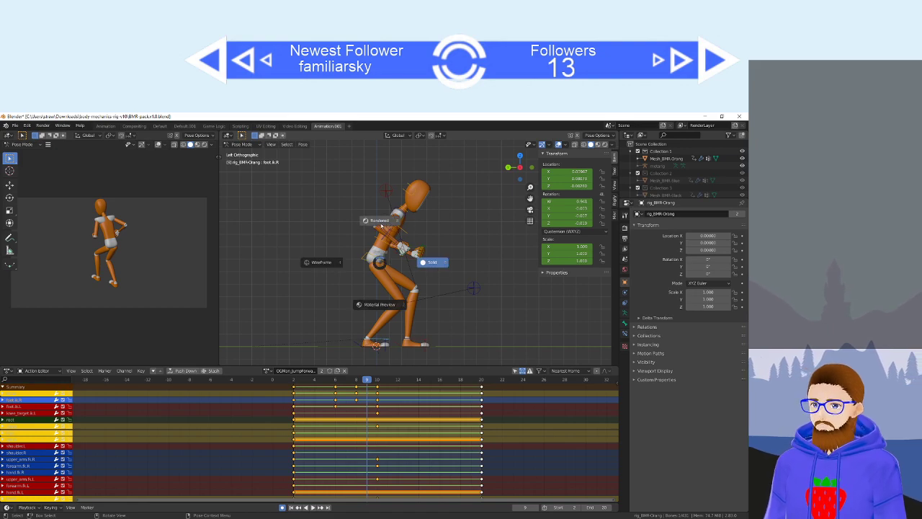
left_click(382, 238)
mouse_move(394, 246)
middle_mouse_down()
mouse_move(309, 249)
mouse_move(404, 247)
middle_mouse_up()
key("z")
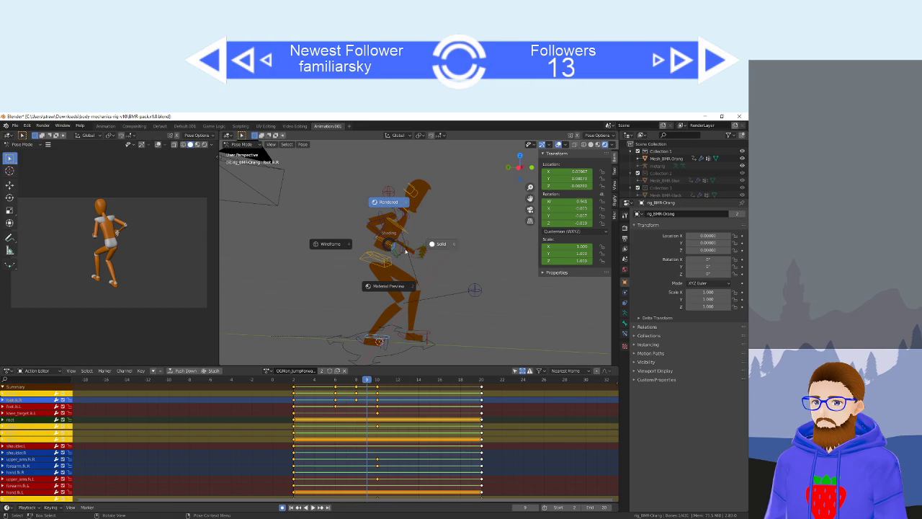
left_click(438, 245)
key("z")
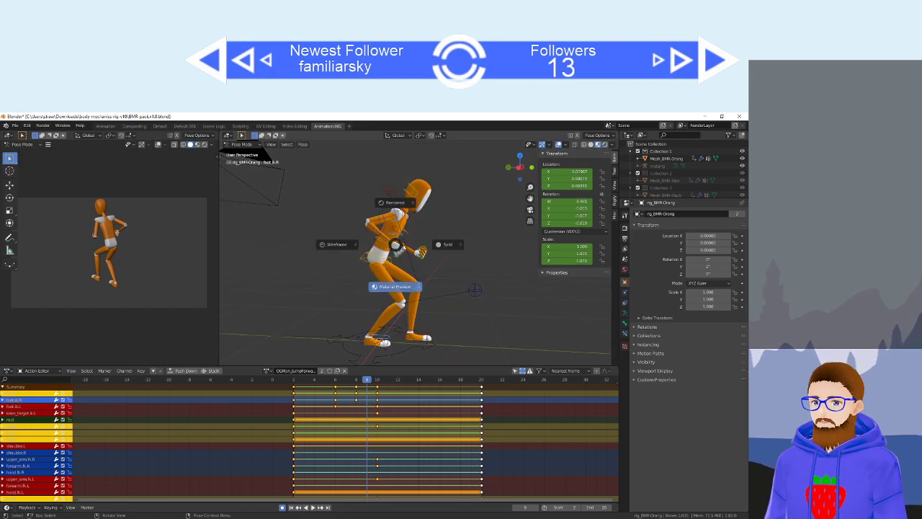
left_click(448, 249)
mouse_move(397, 252)
middle_mouse_down()
mouse_move(410, 249)
mouse_move(395, 249)
middle_mouse_up()
key("ctrl+KP_3")
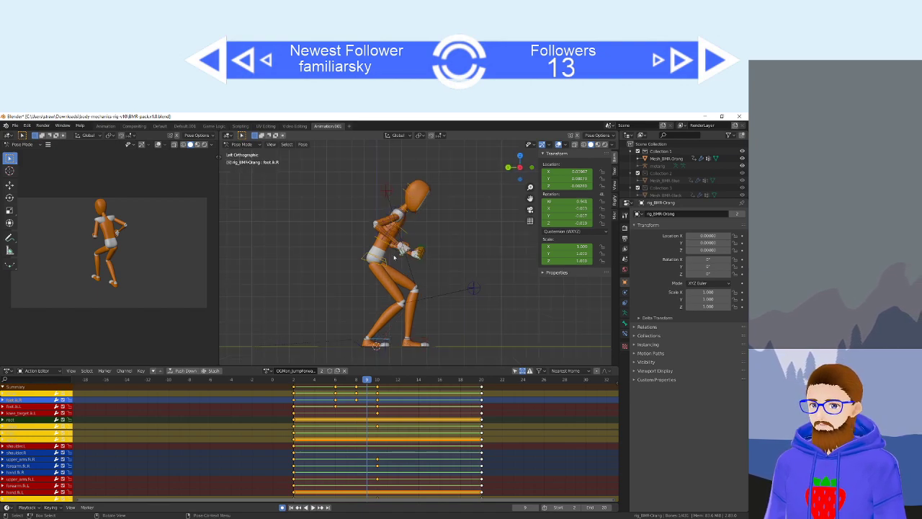
At frame 9, lower the torso control about 0.1 along the global Z axis.
left_click(392, 268)
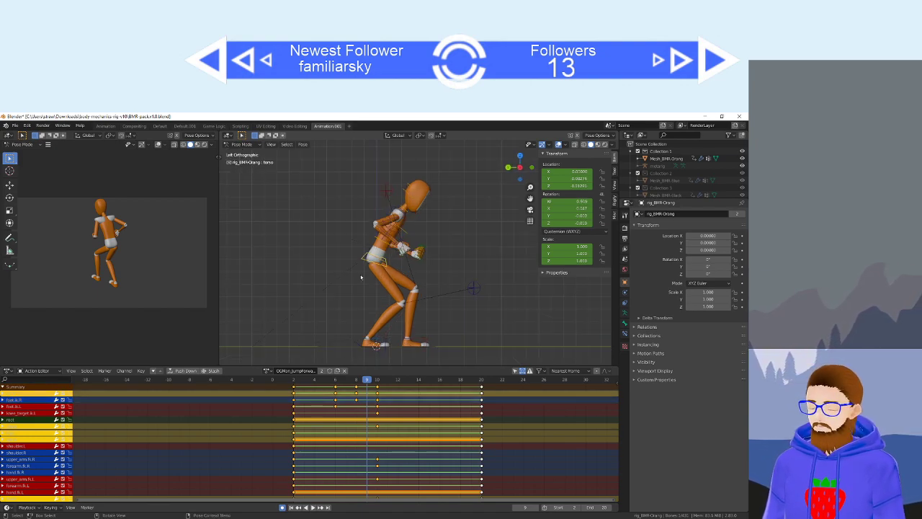
key("g")
key("z")
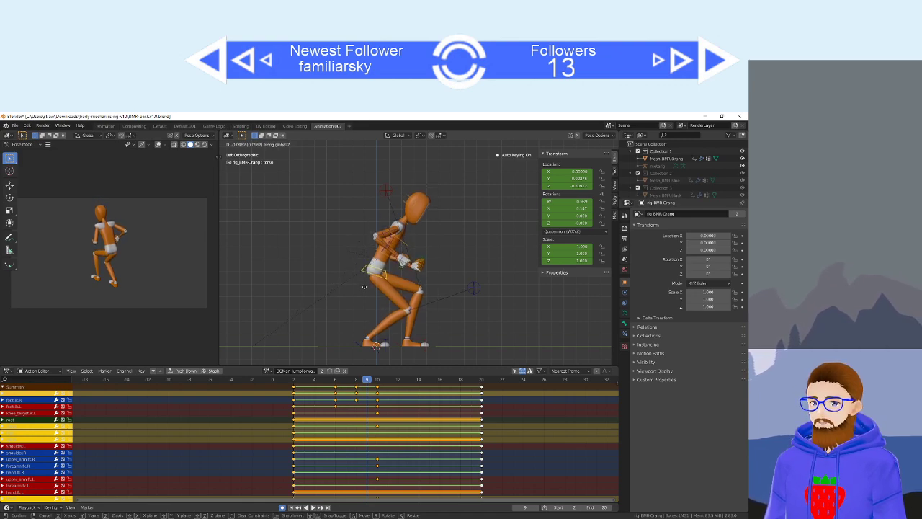
left_click(365, 286)
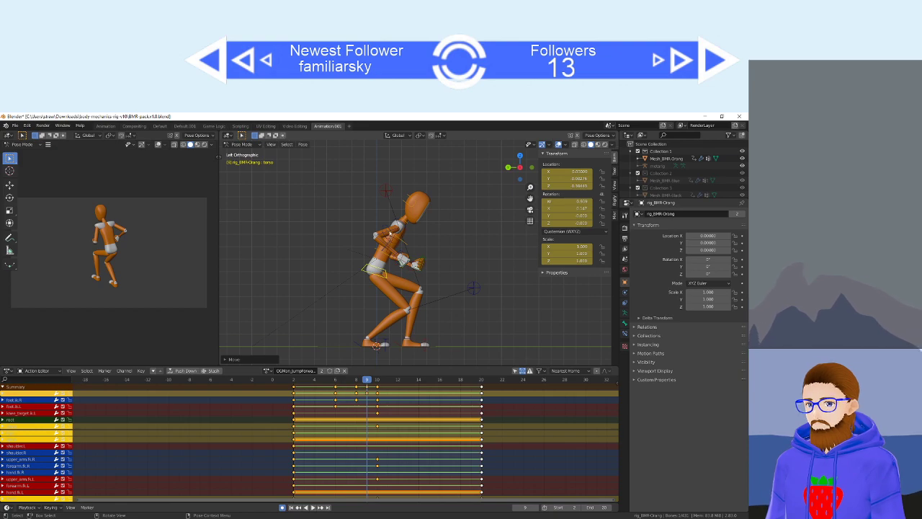
Rotate the right upper arm and both forearms at frame 9 so the hands swing down toward the knees.
left_click(389, 232)
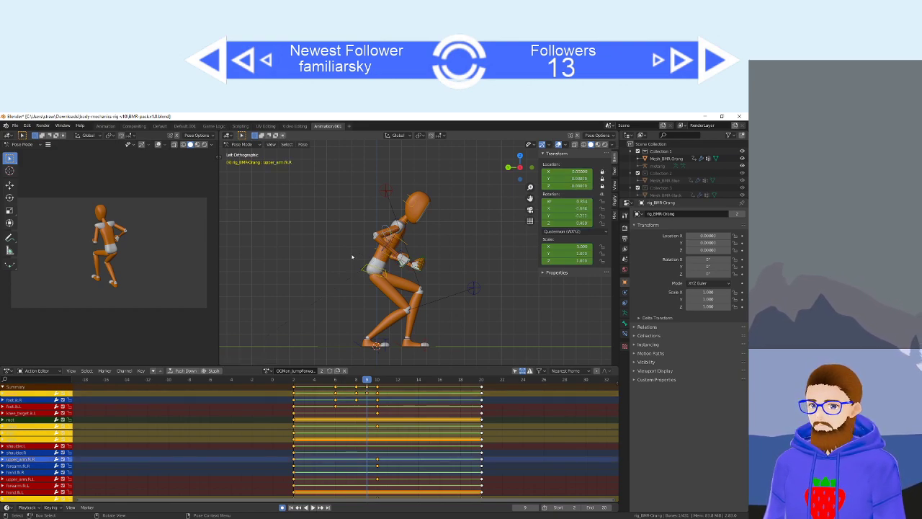
left_click(400, 248)
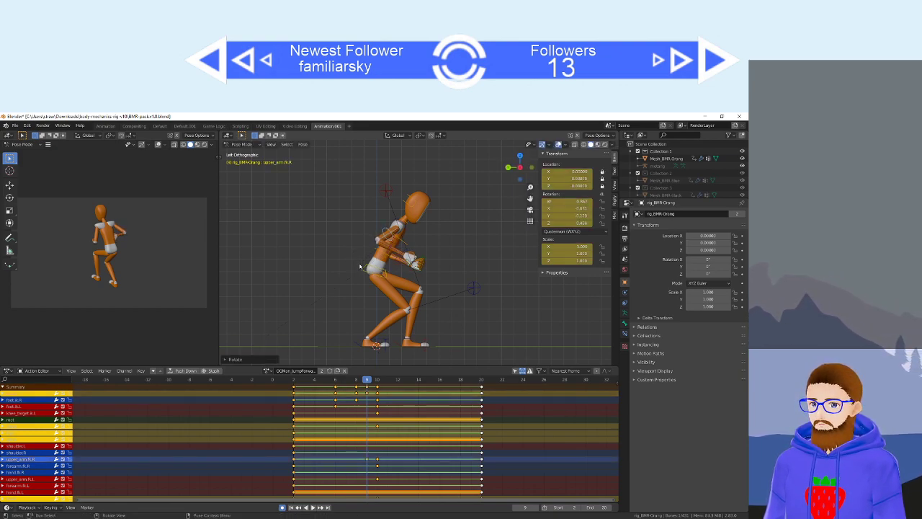
key("r")
left_click(409, 256)
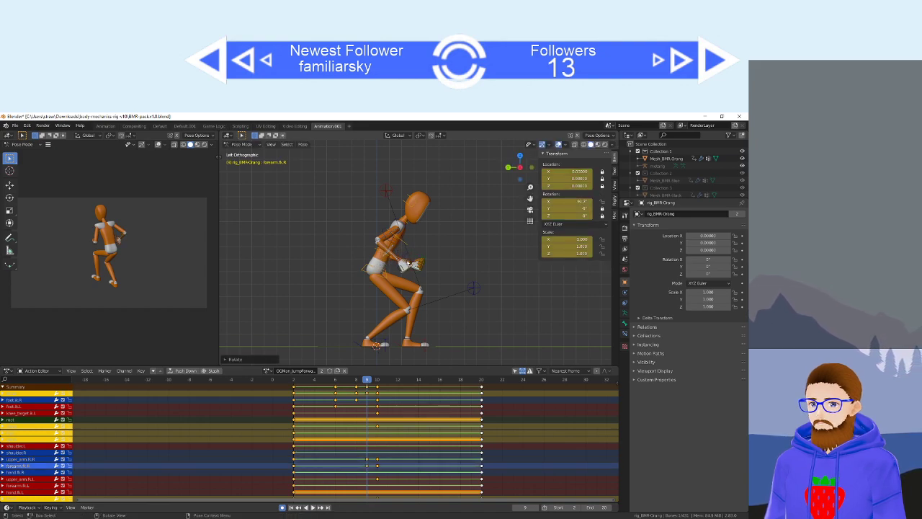
left_click(398, 261)
key("r")
left_click(402, 274)
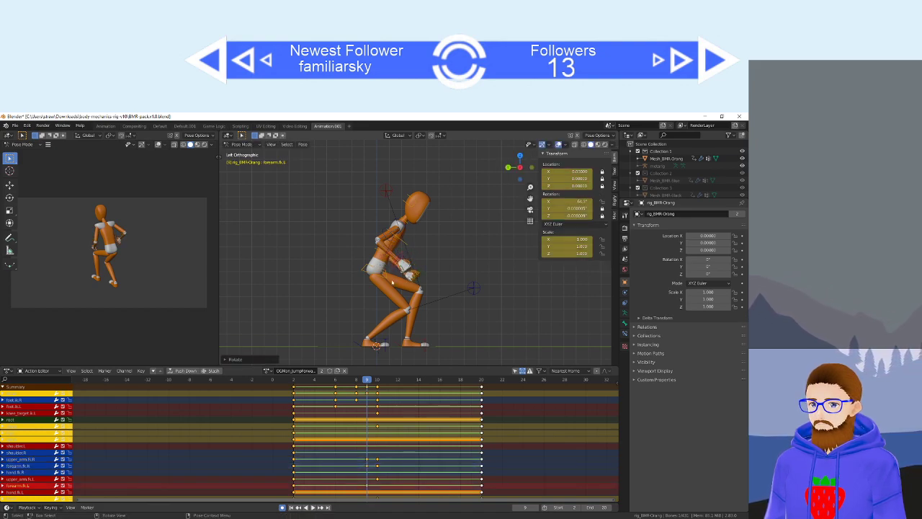
Select all keyframes of the landing action and set their interpolation mode to Bezier.
left_click_drag(366, 381, 454, 388)
left_click(416, 410)
left_click_drag(281, 393, 482, 390)
right_click(482, 390)
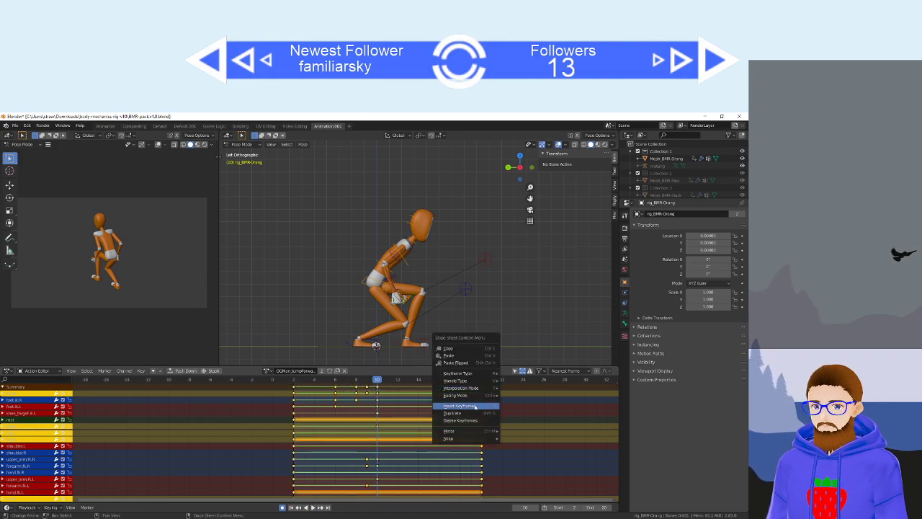
mouse_move(486, 388)
left_click(513, 412)
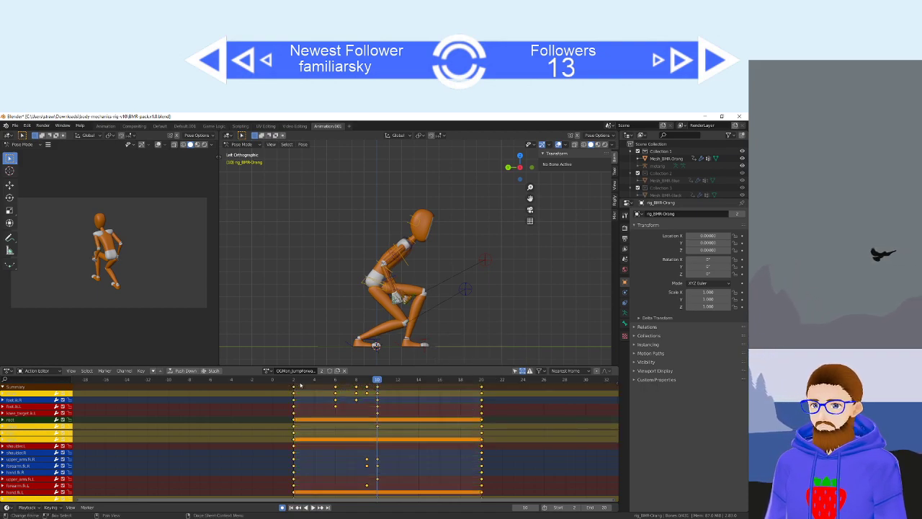
Play and scrub the landing to examine the rise from the frame 10 crouch to the frame 20 stance.
key("space")
left_click_drag(313, 380, 469, 392)
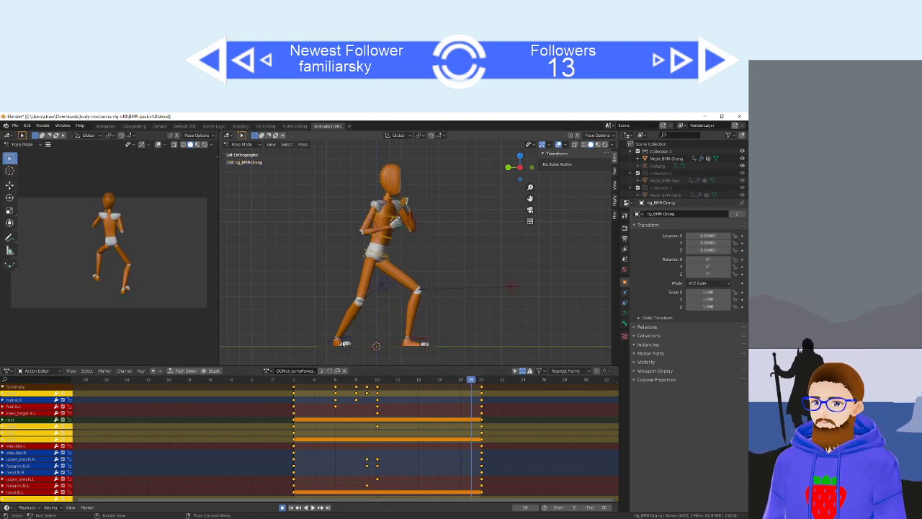
key("space")
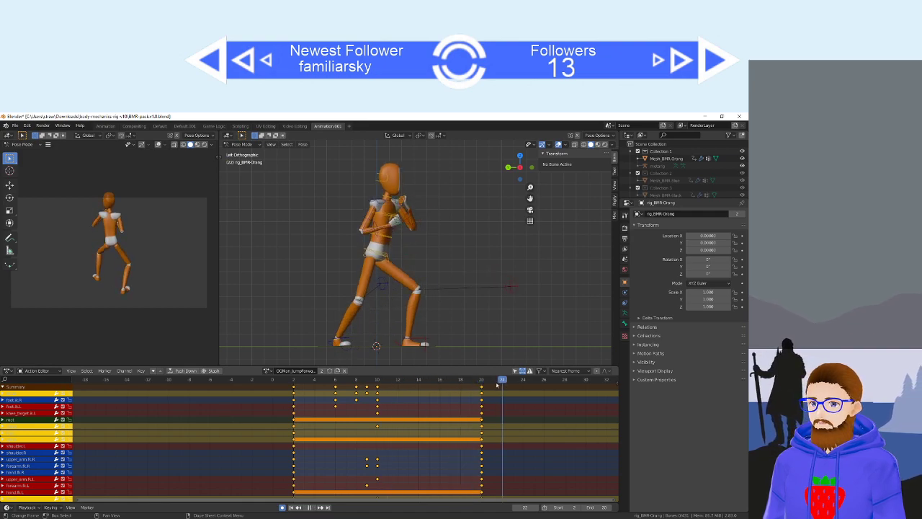
left_click_drag(496, 387, 378, 384)
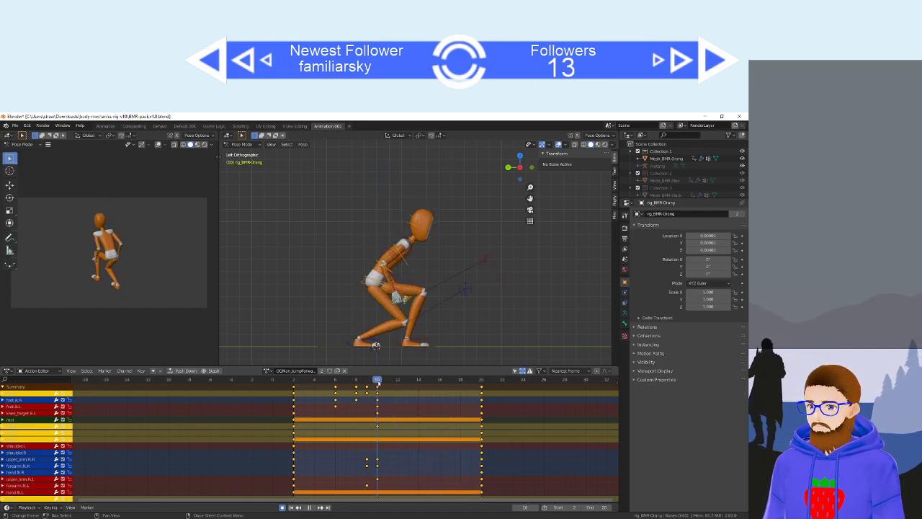
key("space")
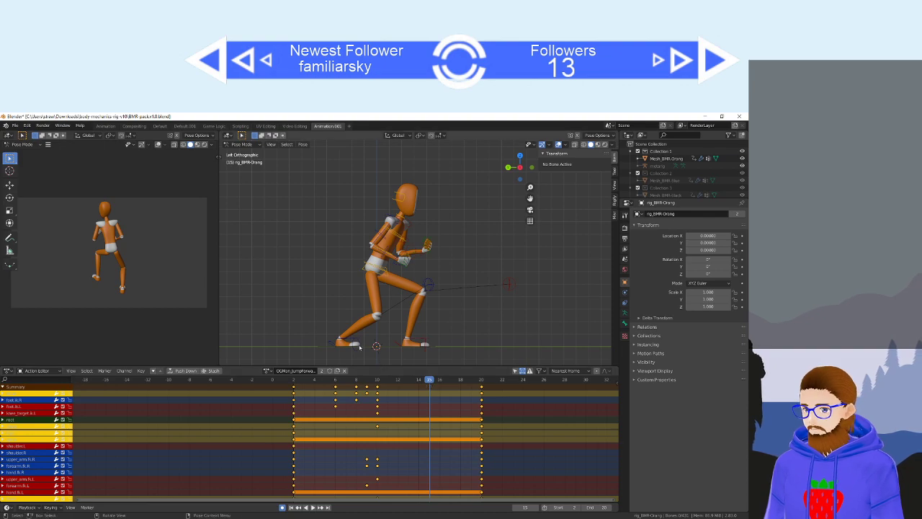
key("space")
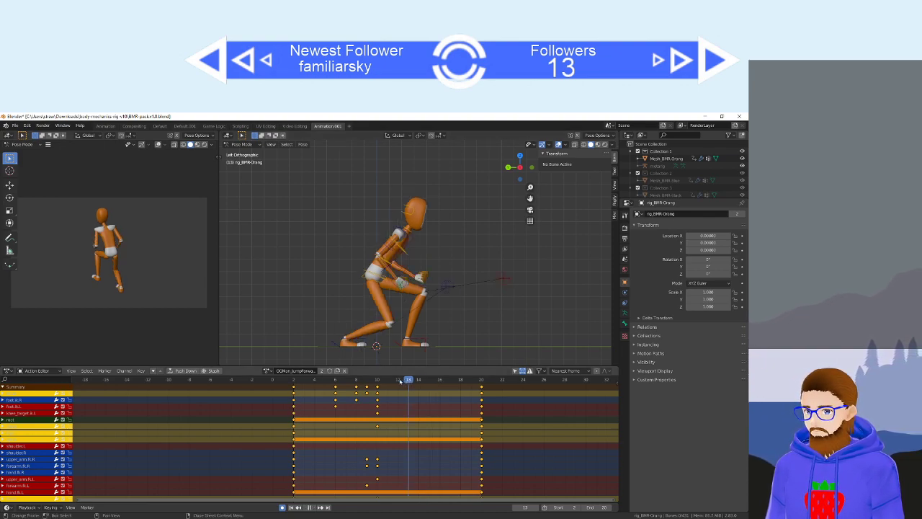
At frame 14, raise the right foot control slightly off the ground along the global Z axis.
left_click_drag(487, 387, 419, 382)
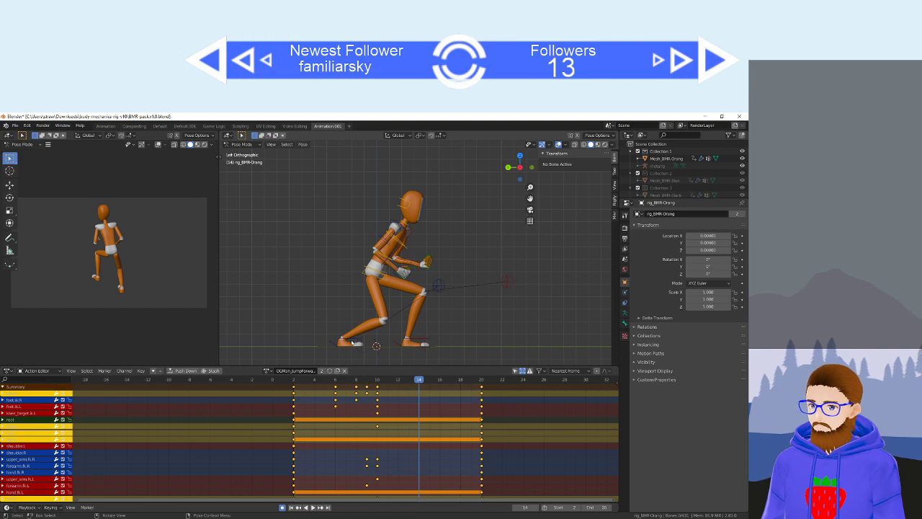
left_click(351, 340)
key("g")
key("z")
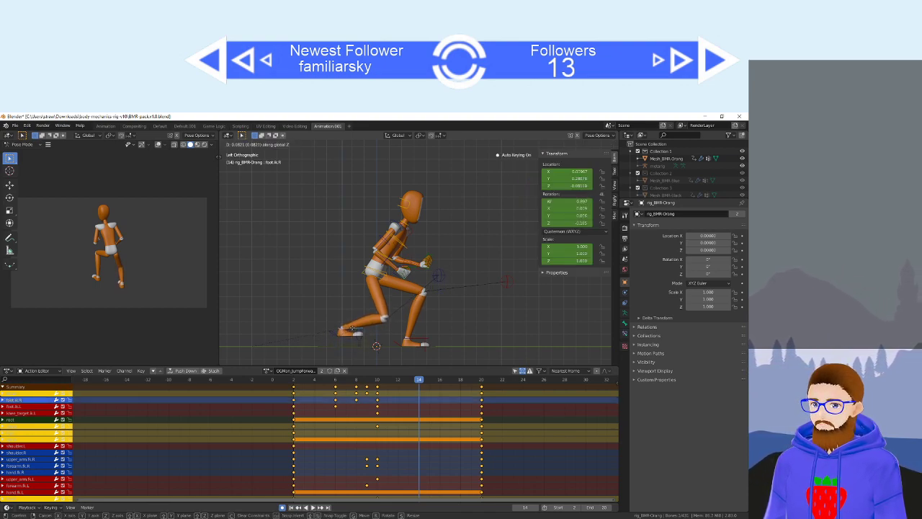
left_click(353, 331)
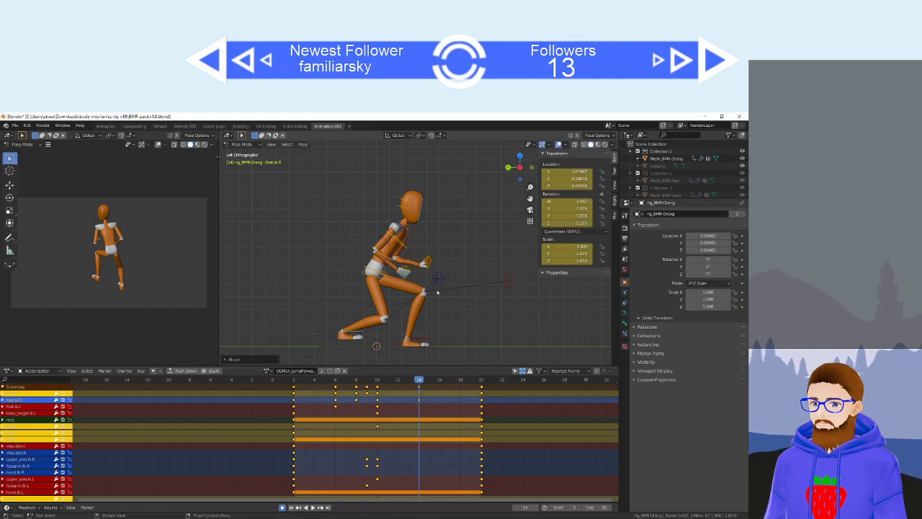
At frame 14, move the right knee target back and up toward the hips to turn the knee outward.
left_click(439, 278)
key("g")
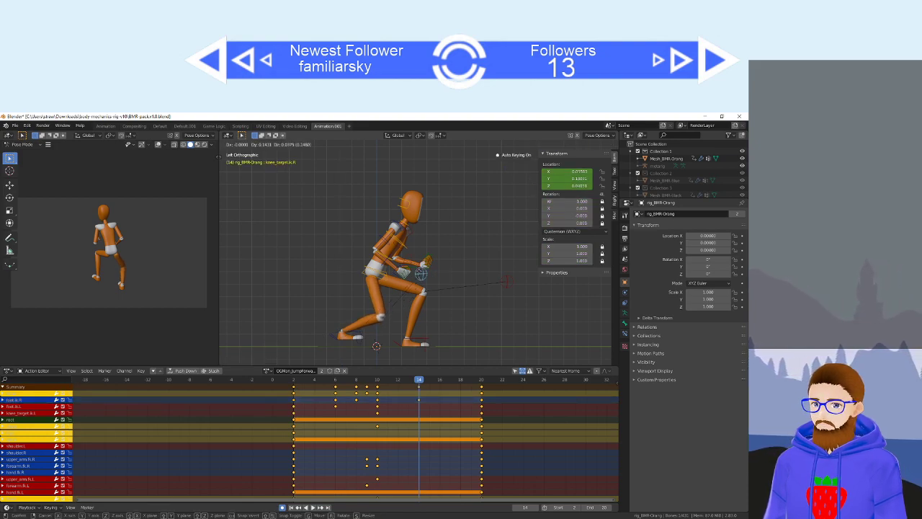
left_click(393, 258)
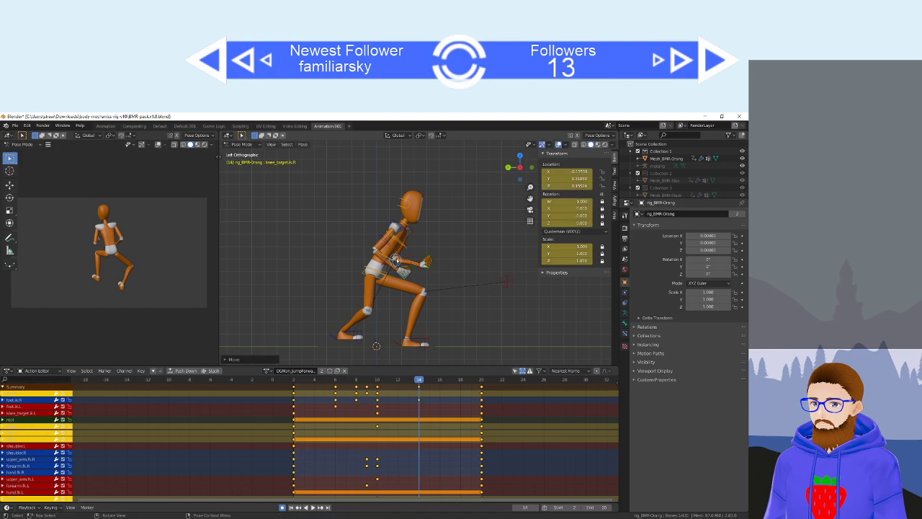
left_click_drag(395, 378, 418, 386)
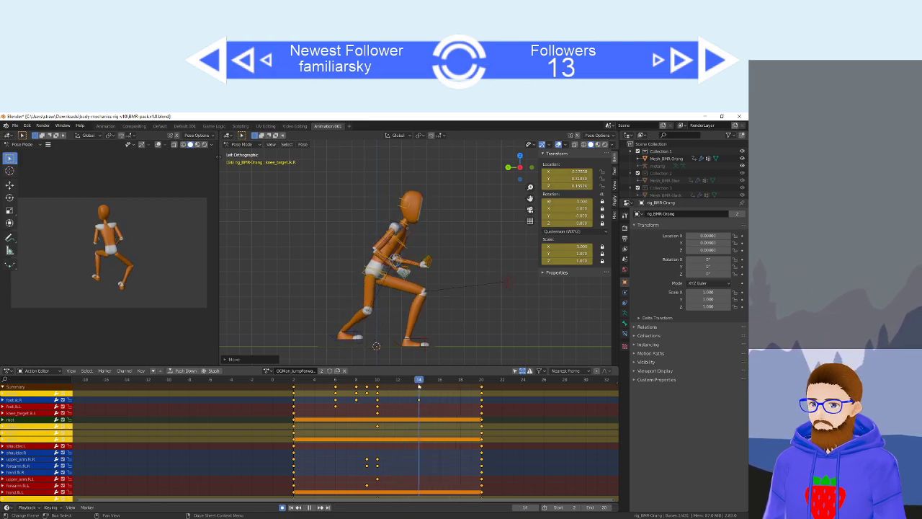
Isolate the right knee target's channel, move its frame 14 keyframe to frame 17, and restore the display of all channels.
left_click(516, 370)
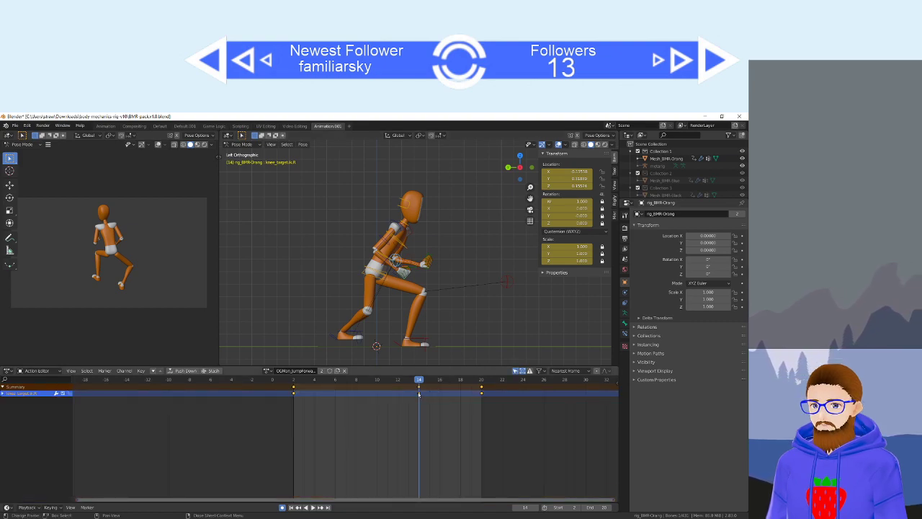
left_click_drag(418, 394, 482, 381)
left_click(423, 394)
key("g")
left_click(401, 272)
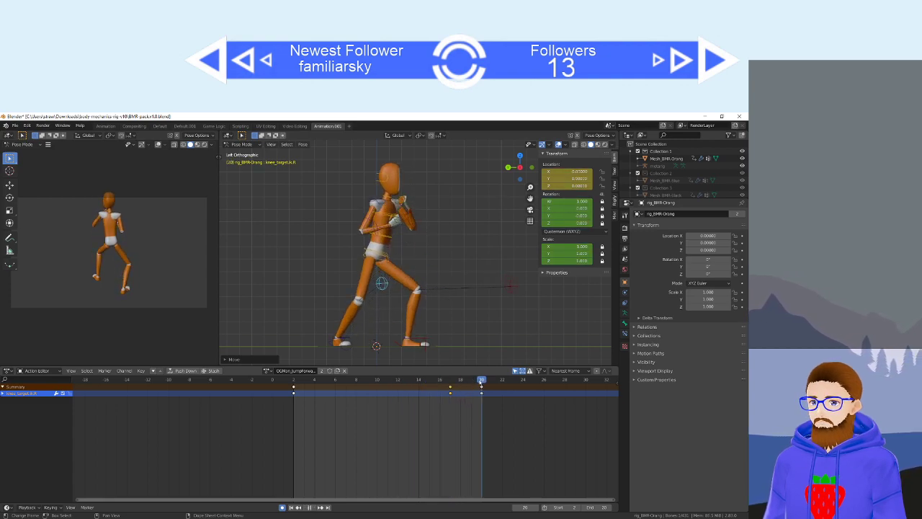
key("space")
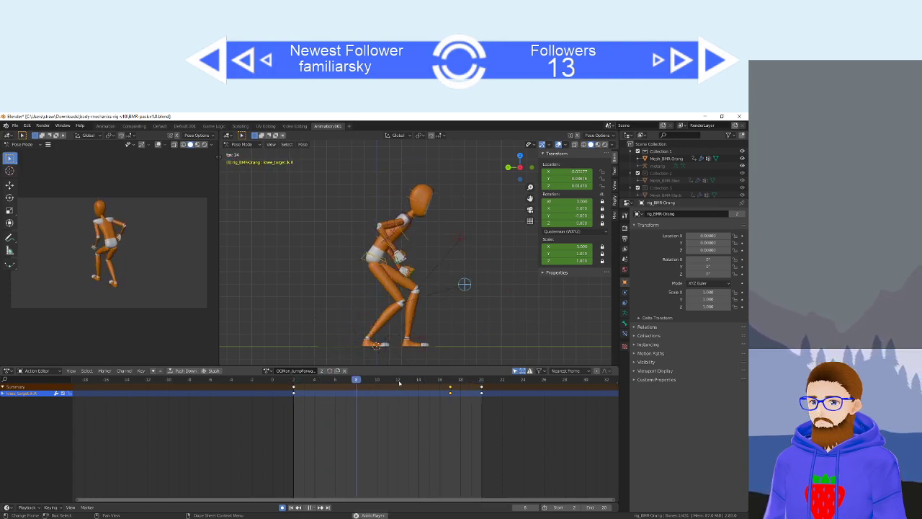
key("space")
left_click(514, 371)
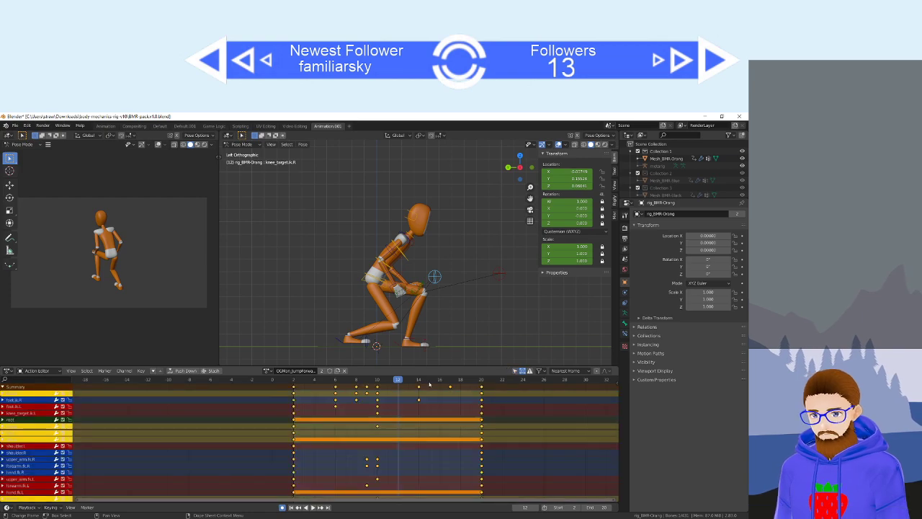
Review the landing motion from frame 2 through touchdown, stopping at the frame 10 crouch.
left_click_drag(380, 381, 294, 385)
key("space")
key("space")
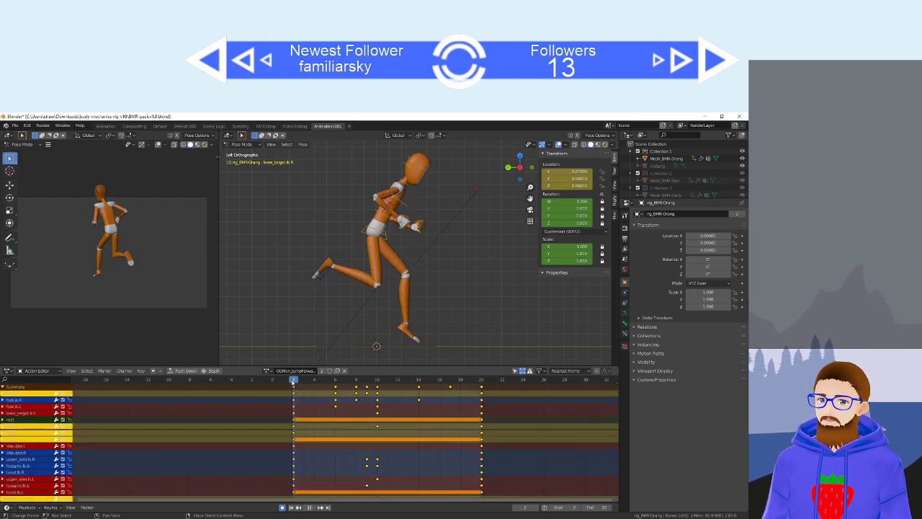
key("space")
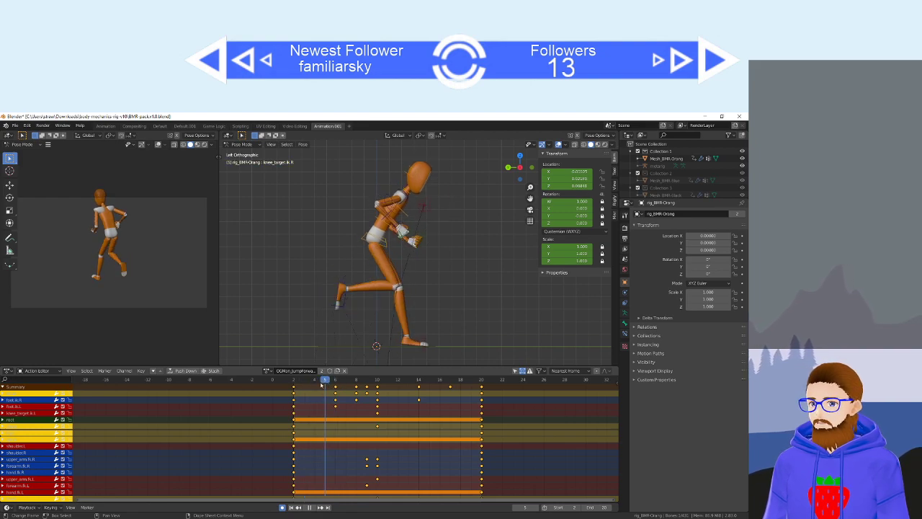
left_click_drag(334, 388, 379, 392)
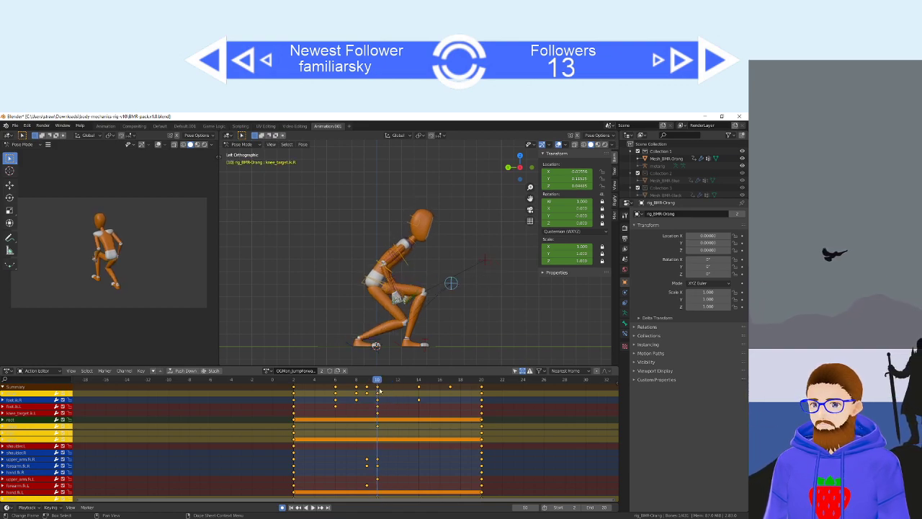
Try Constant interpolation on the keyframe at frame 14 alone.
left_click(410, 389)
right_click(419, 388)
mouse_move(421, 383)
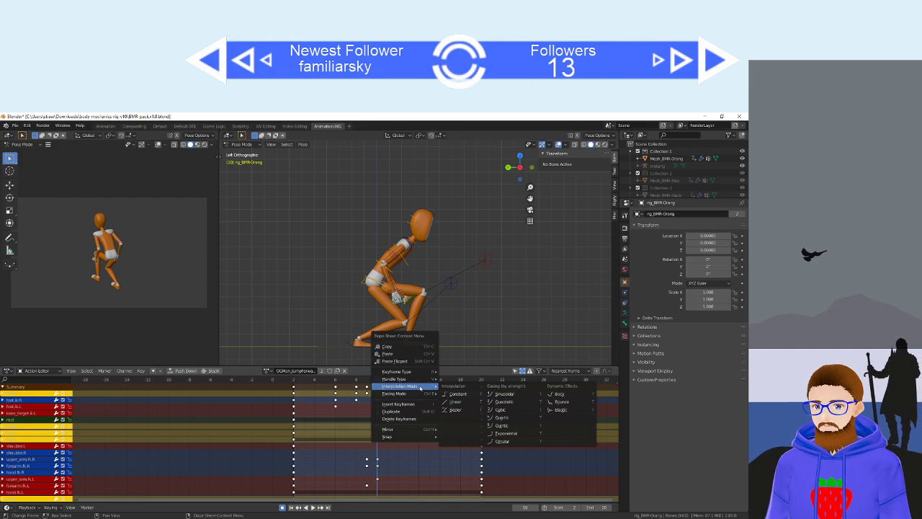
left_click(461, 395)
key("space")
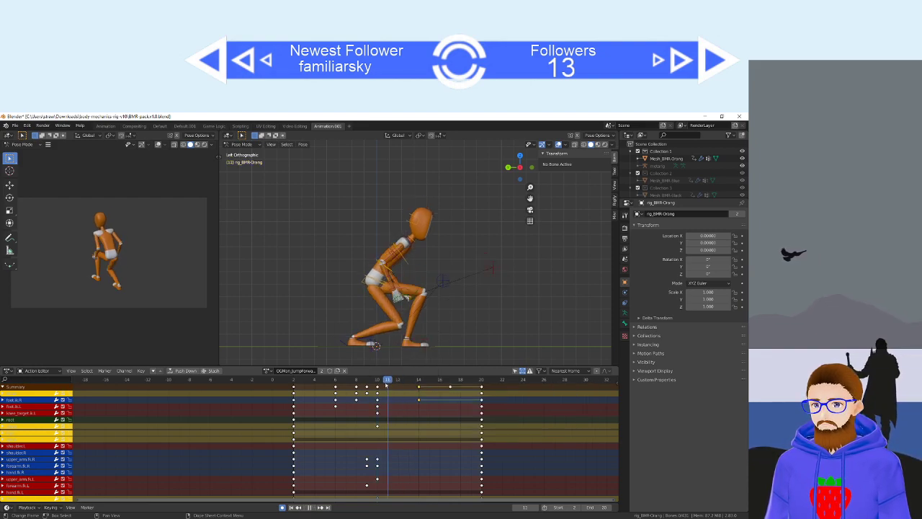
right_click(377, 387)
mouse_move(382, 390)
left_click(410, 395)
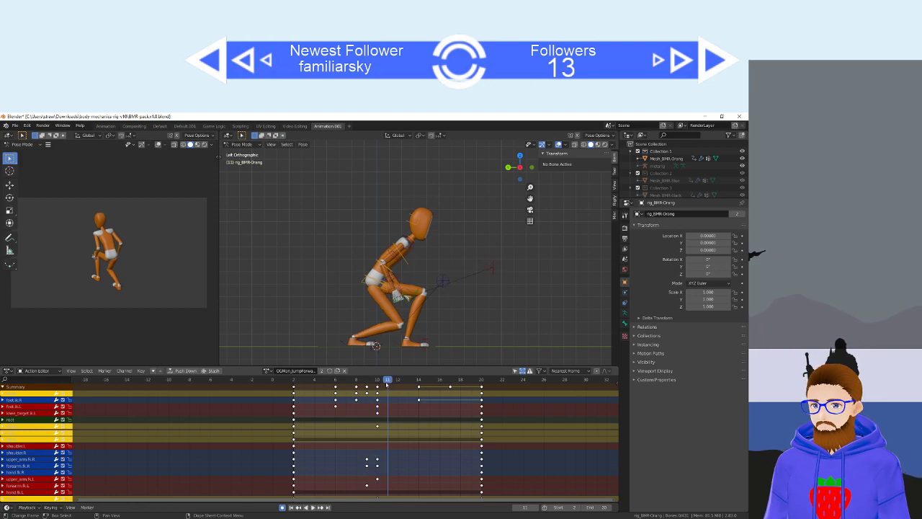
Set all keyframes of the landing action to Constant interpolation and step through the held poses around the frame 10 crouch.
key("a")
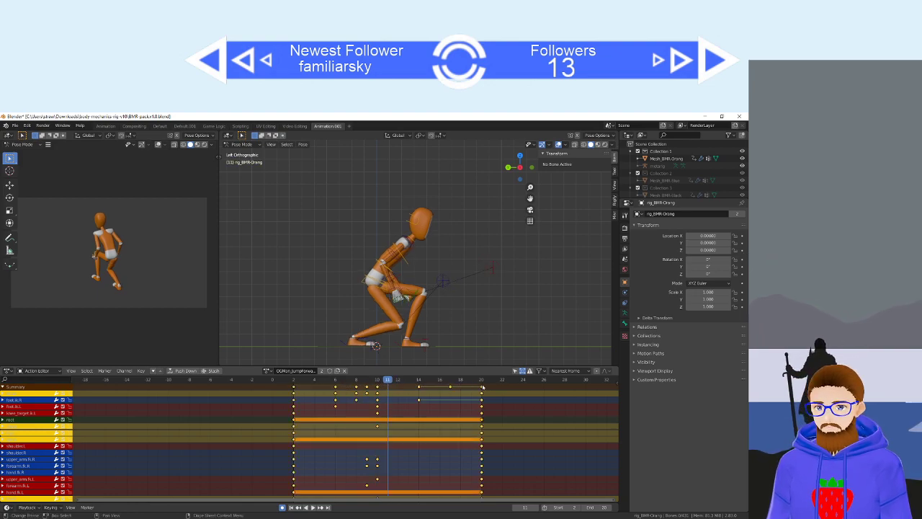
right_click(482, 387)
left_click(516, 401)
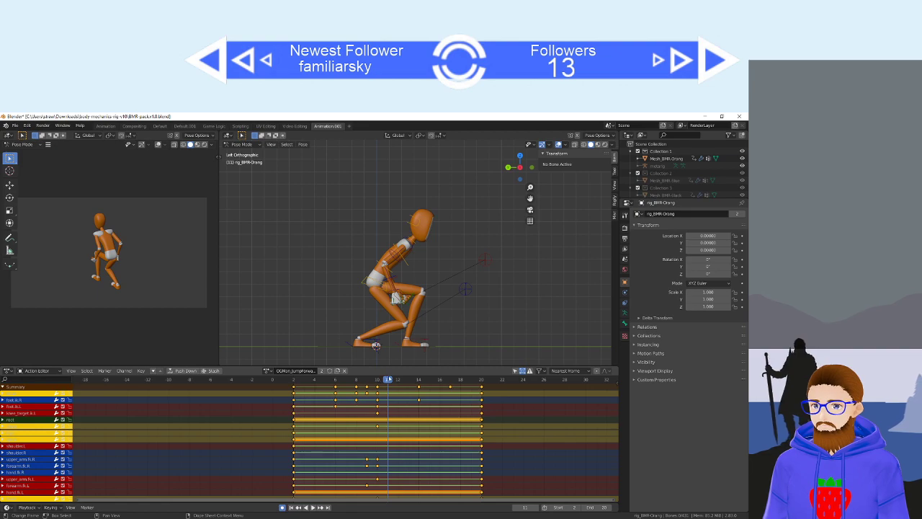
mouse_move(390, 379)
left_mouse_down()
mouse_move(367, 381)
mouse_move(398, 387)
left_mouse_up()
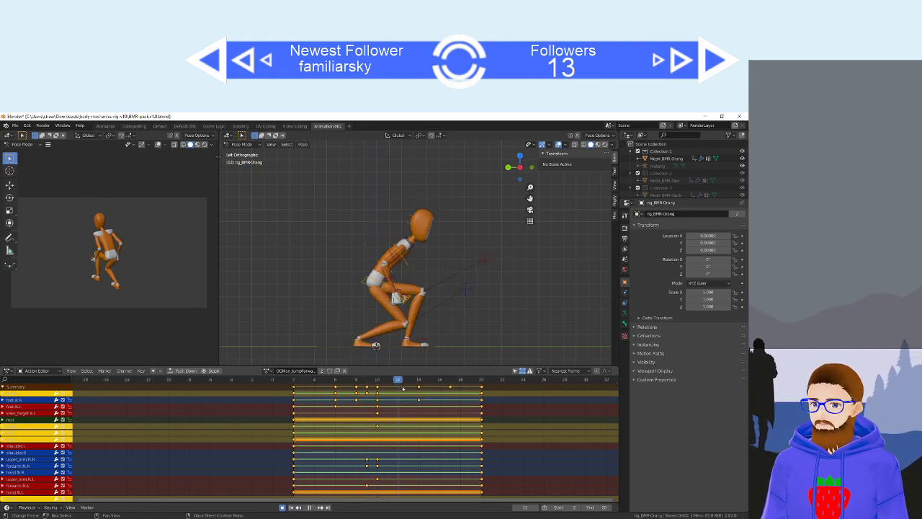
left_click_drag(401, 386, 380, 385)
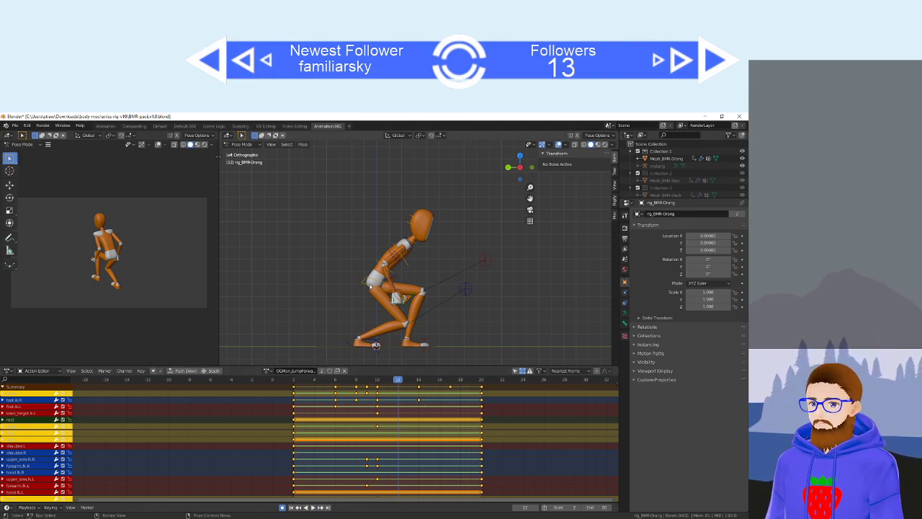
At frame 12, lower the torso control slightly along the global Z axis and tilt it slightly forward.
left_click(370, 286)
key("g")
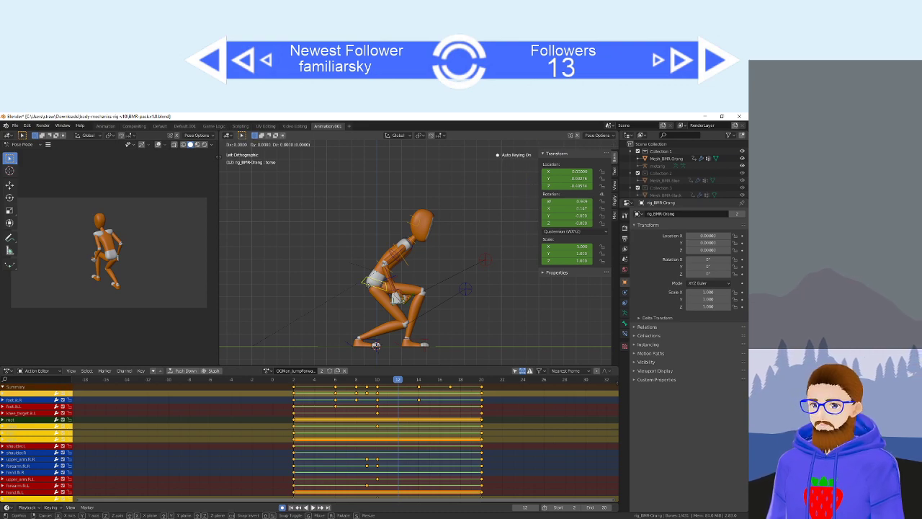
key("z")
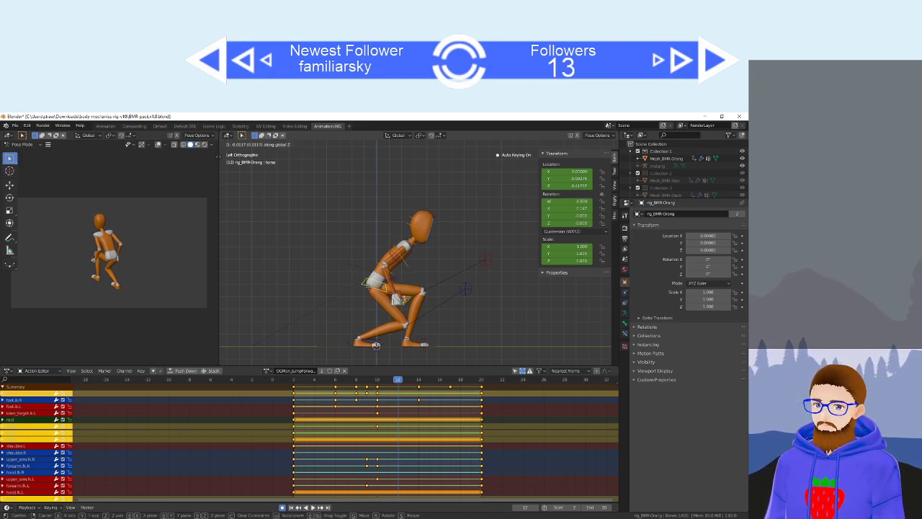
left_click(395, 268)
left_click(405, 263)
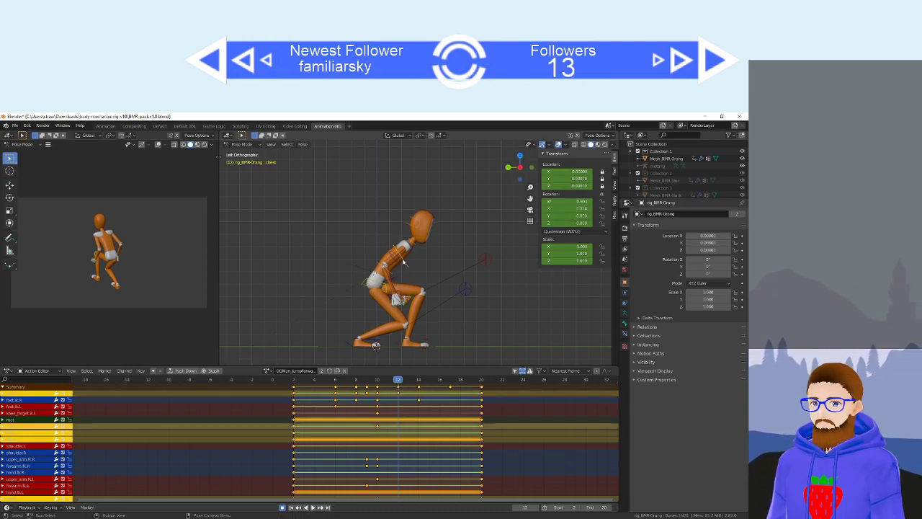
left_click(371, 286)
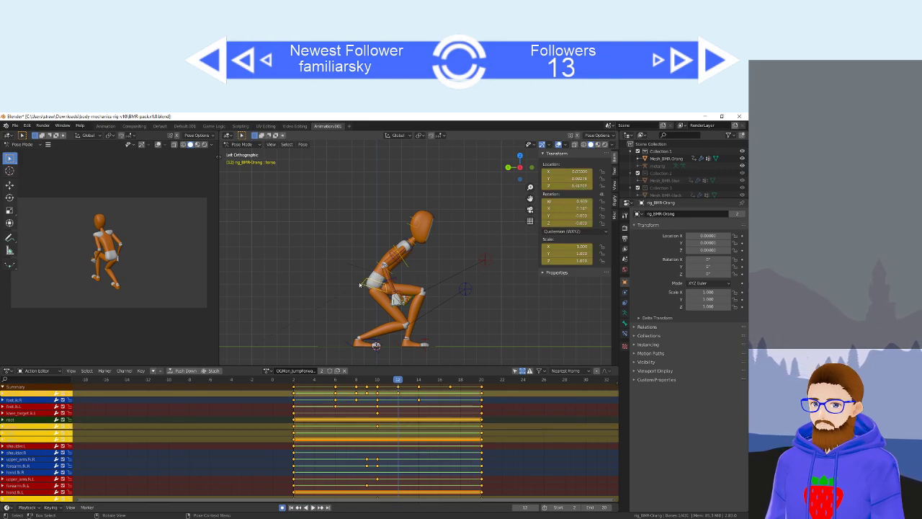
key("r")
left_click(343, 273)
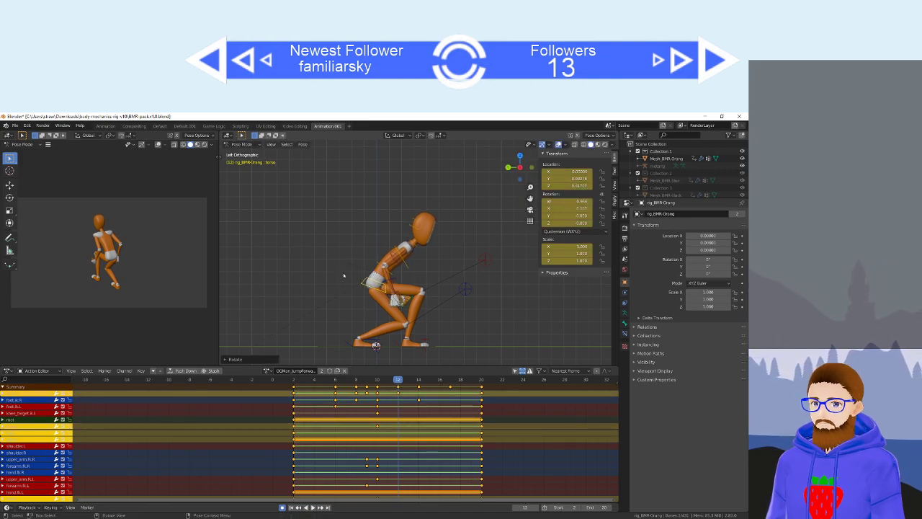
At frame 12, rotate the right upper arm, left upper arm and left forearm controls slightly to adjust the hanging arms.
left_click(396, 260)
key("r")
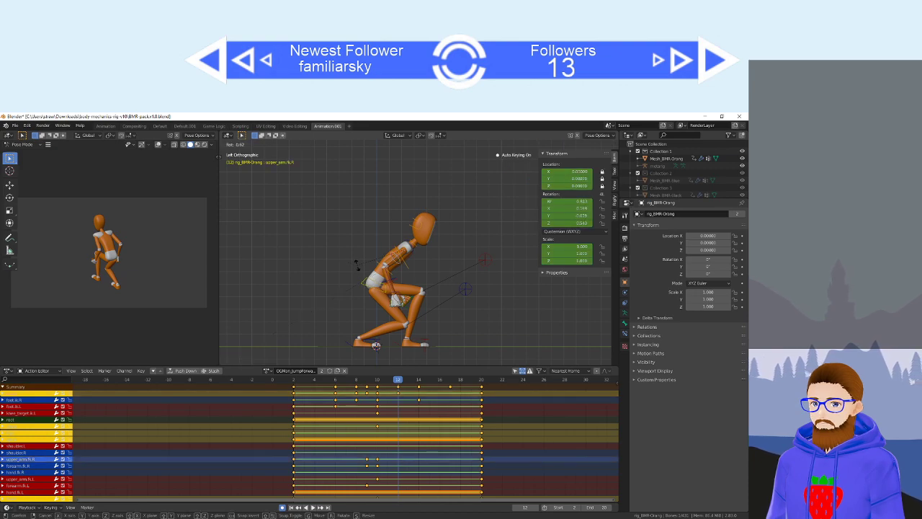
left_click(357, 272)
left_click(394, 263)
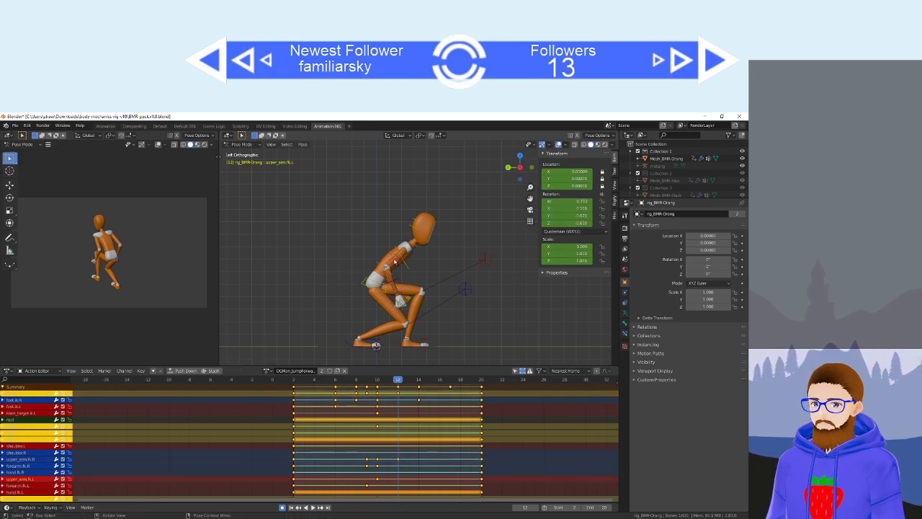
key("r")
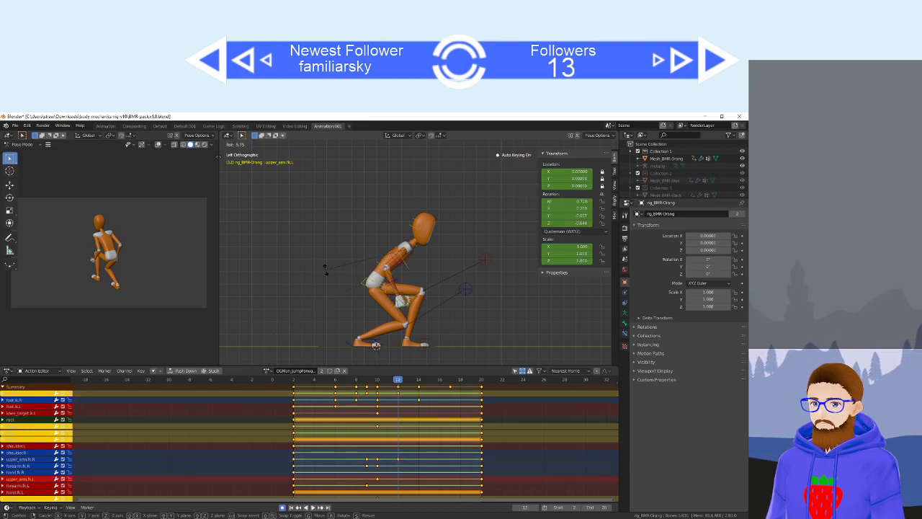
left_click(326, 272)
left_click(398, 286)
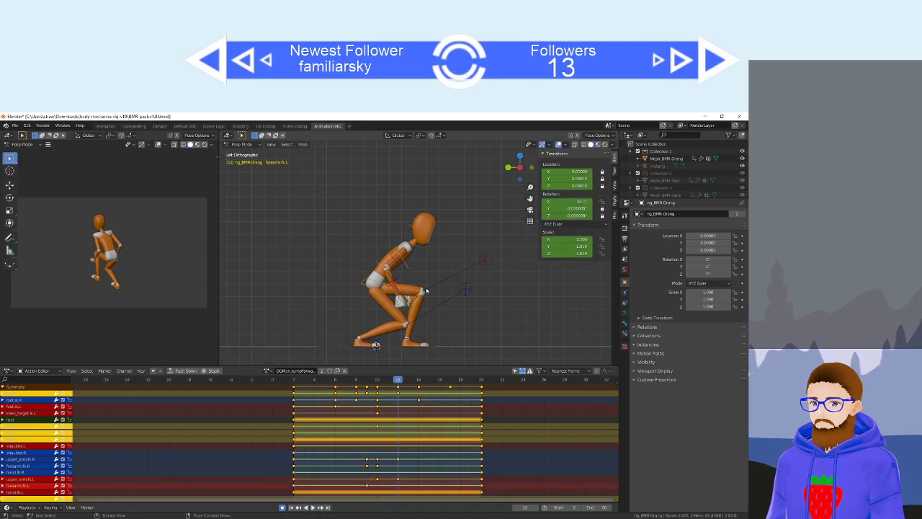
key("r")
left_click(427, 296)
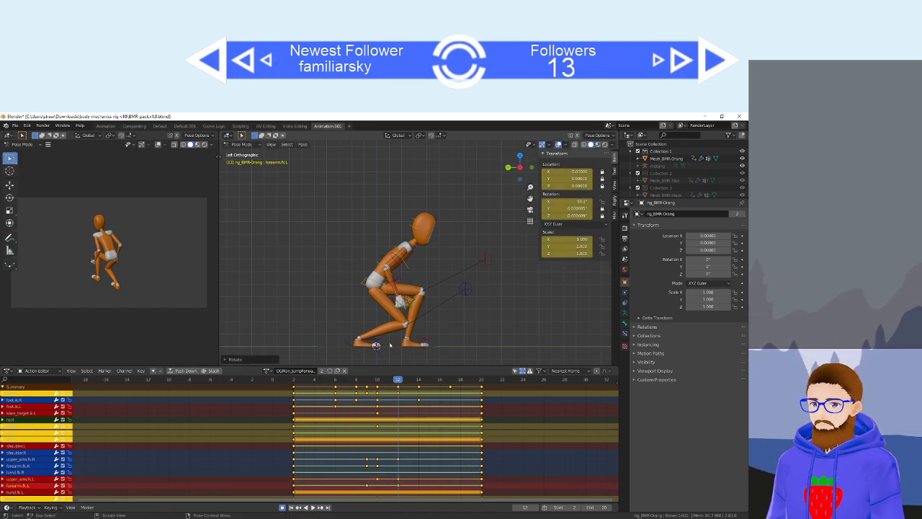
Retime the keyframes after the crouch, moving those at frames 12, 14 and 17 to frames 15, 17 and 19.
mouse_move(396, 381)
left_mouse_down()
mouse_move(376, 382)
mouse_move(384, 387)
left_mouse_up()
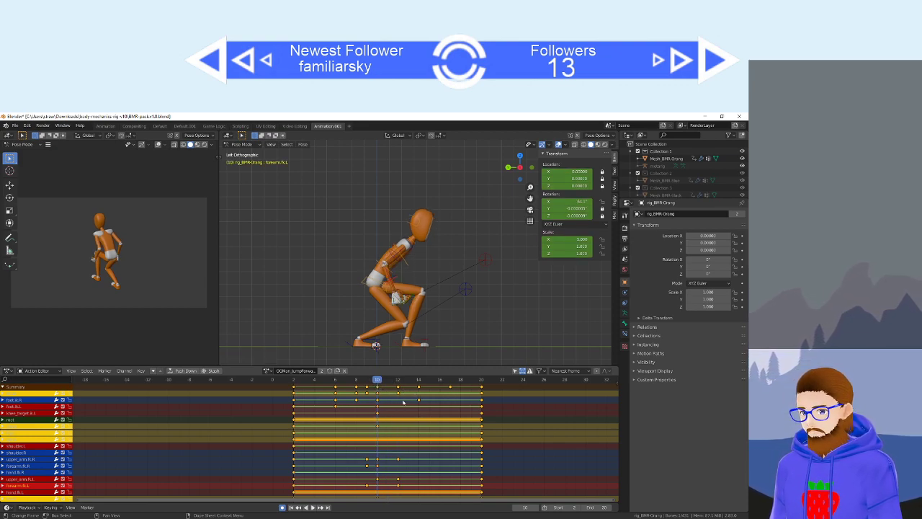
left_click(400, 387)
key("b")
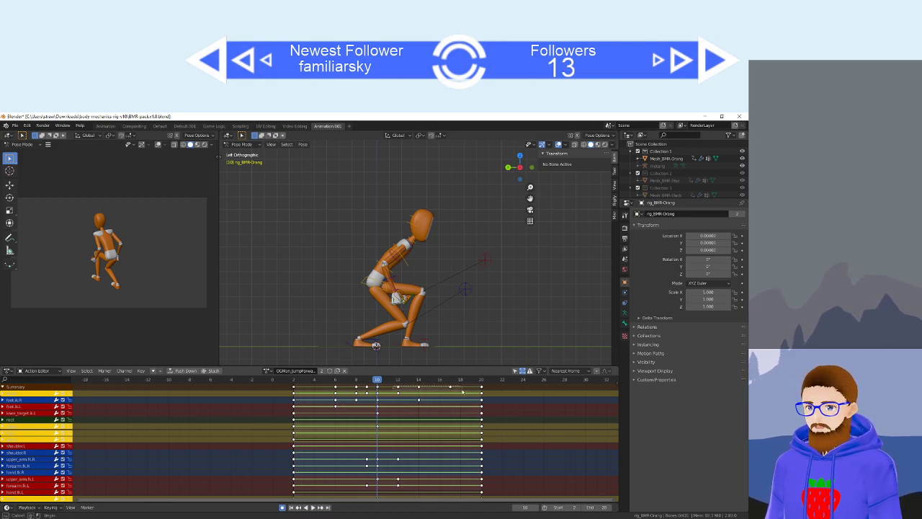
left_click_drag(463, 391, 462, 390)
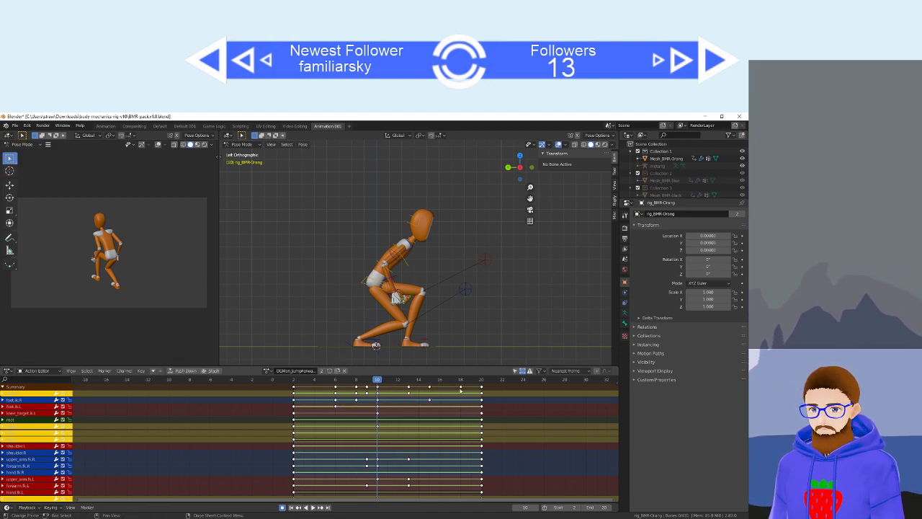
key("g")
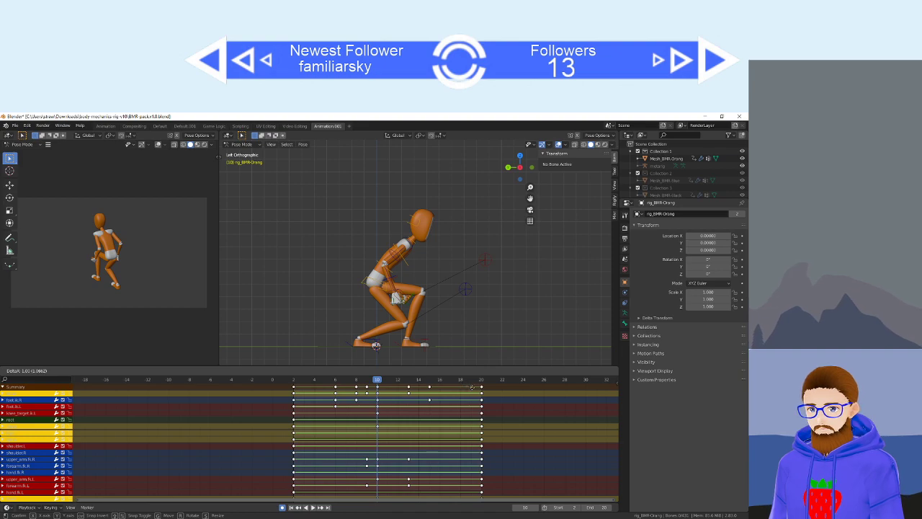
left_click(472, 387)
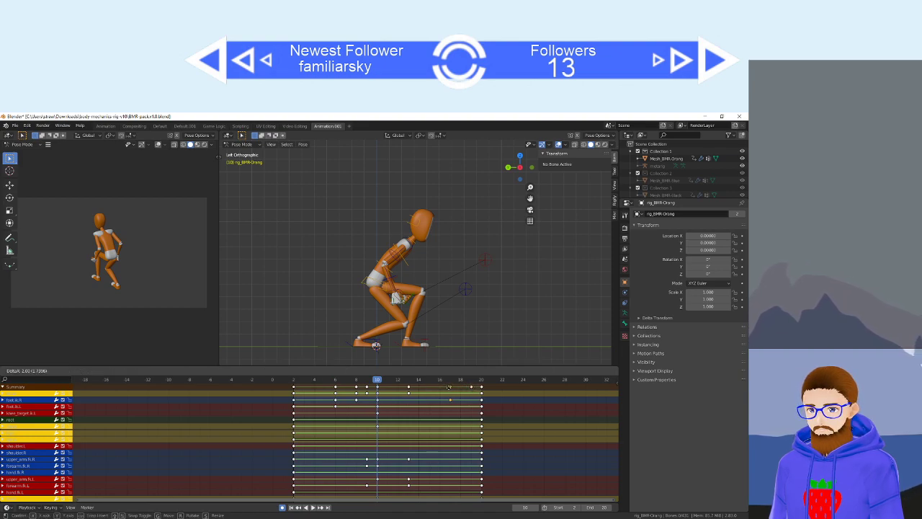
left_click(430, 387)
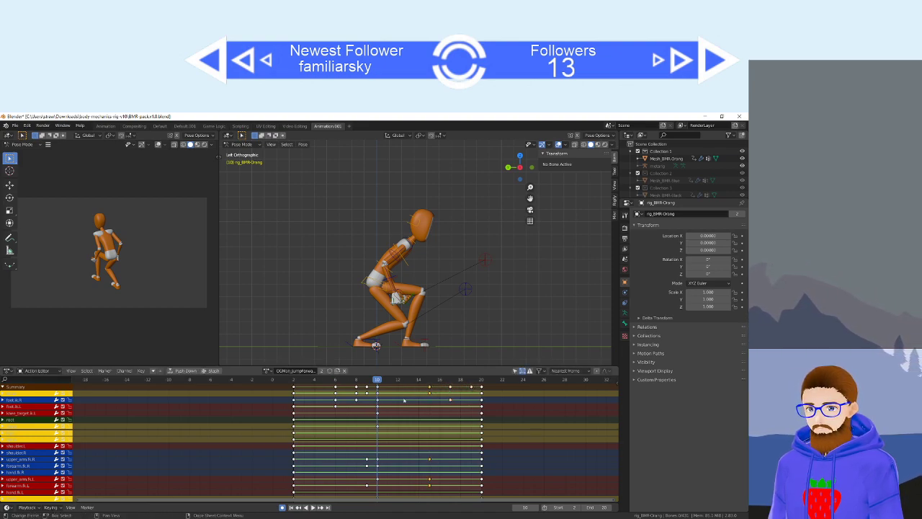
Insert Whole Character keyframes at frames 6 and 8.
left_click(336, 380)
key("space")
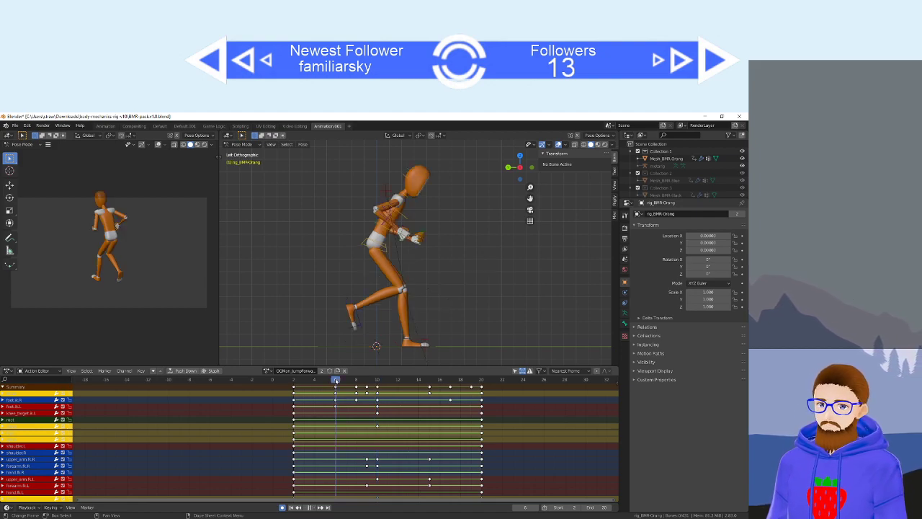
key("i")
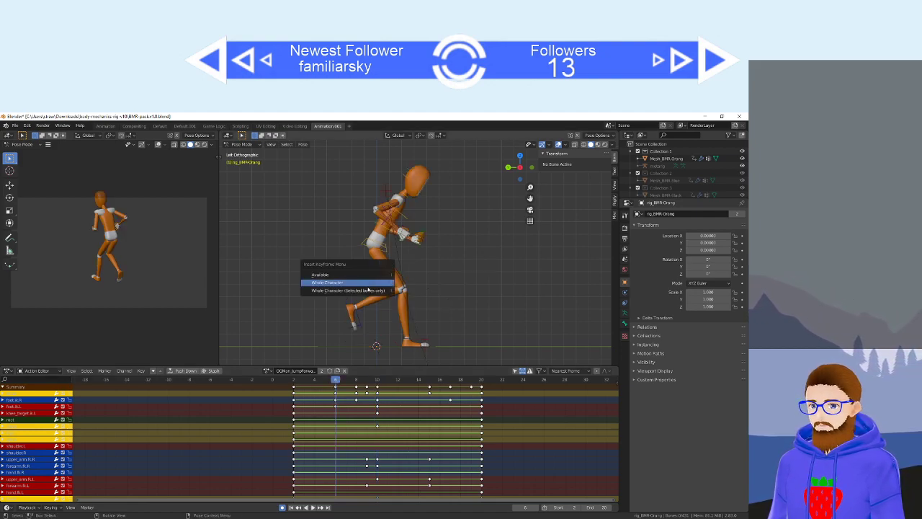
left_click(369, 282)
left_click(358, 383)
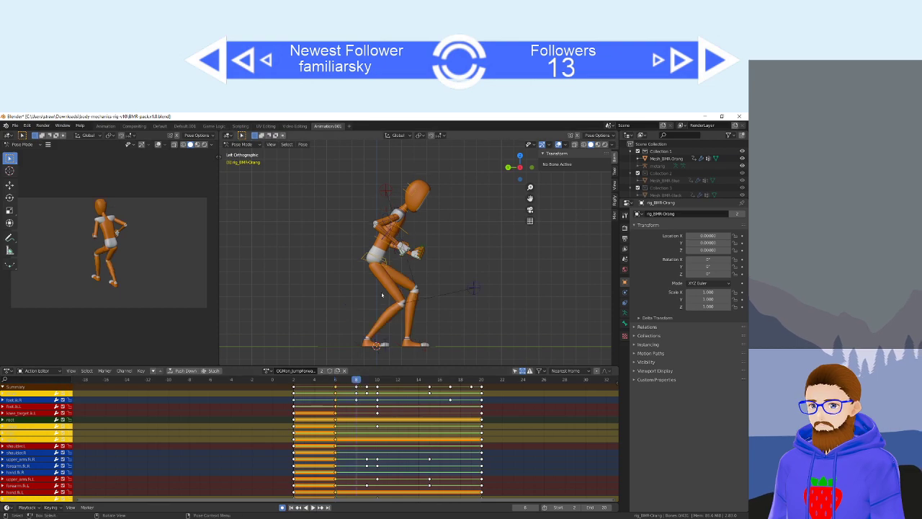
key("i")
left_click(380, 301)
Insert Whole Character keyframes at frames 9 and 10.
left_click(366, 386)
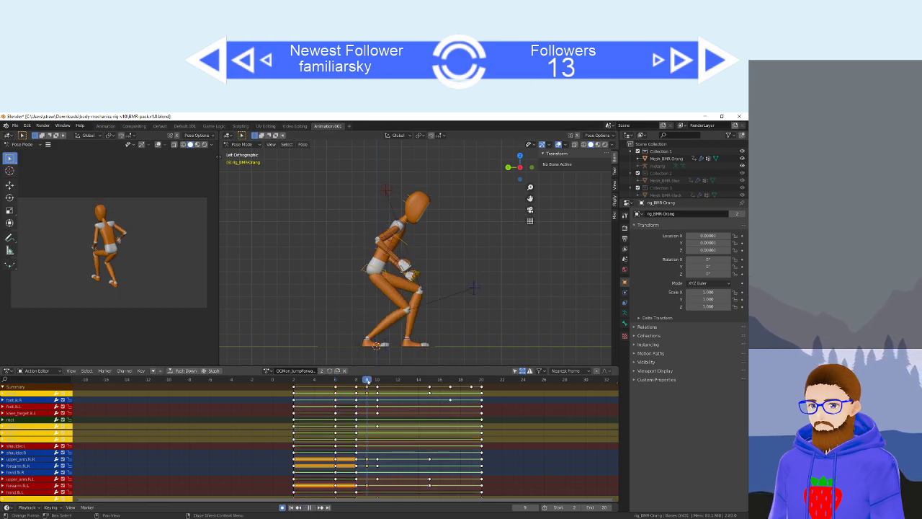
key("i")
left_click(390, 296)
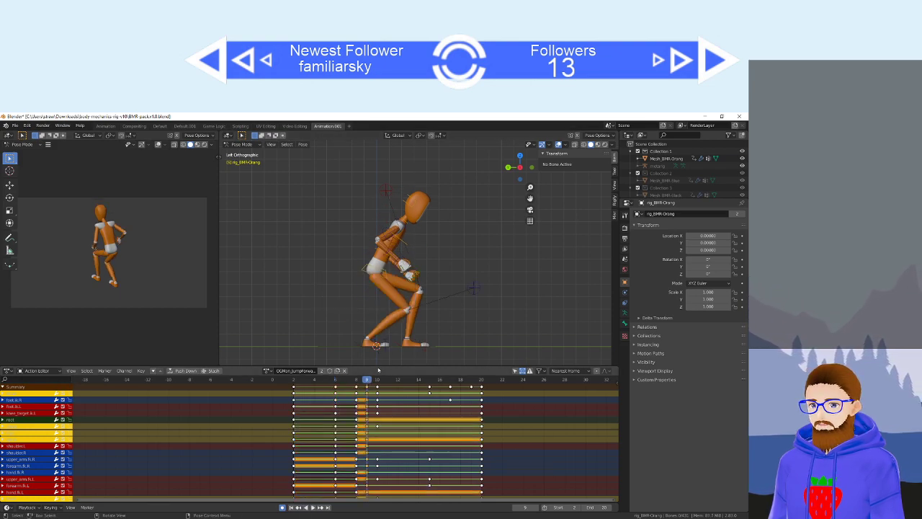
left_click(377, 382)
key("i")
left_click(396, 308)
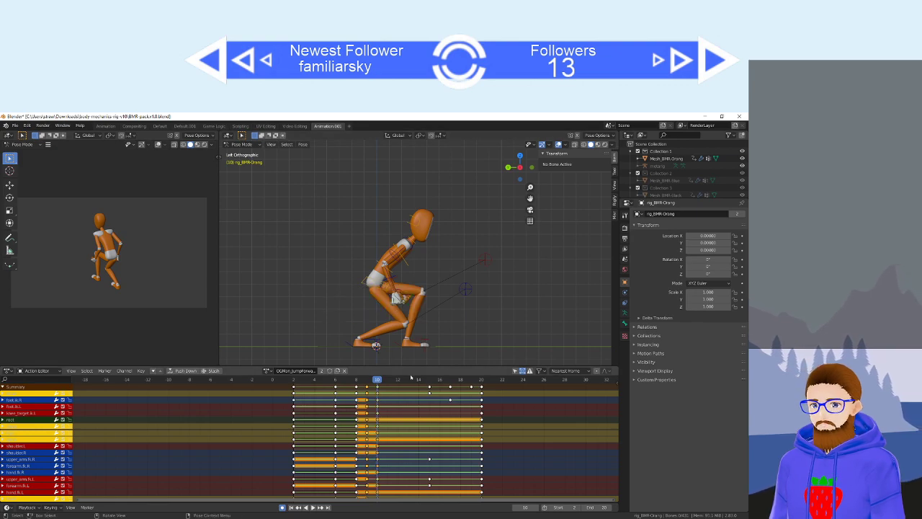
Try keying the whole character at frames 15, 17 and 19.
left_click(427, 381)
key("i")
left_click(395, 308)
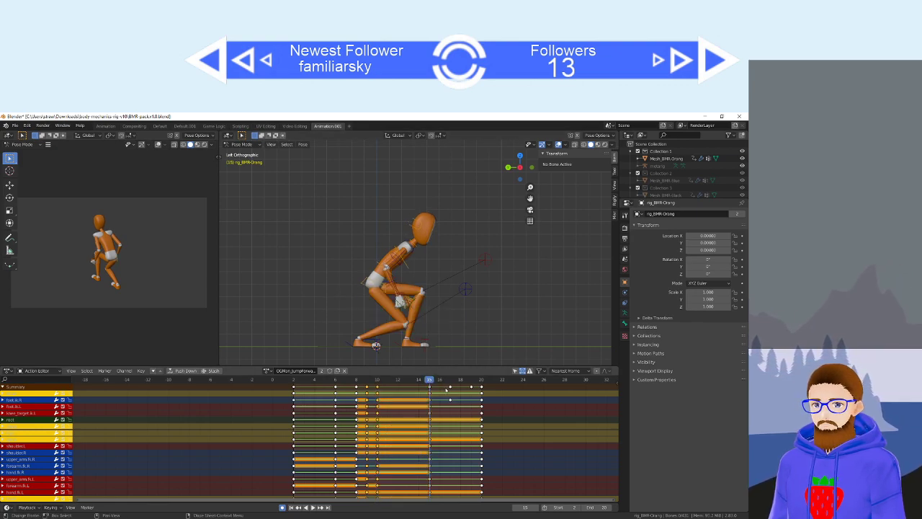
left_click(450, 380)
key("i")
left_click(419, 310)
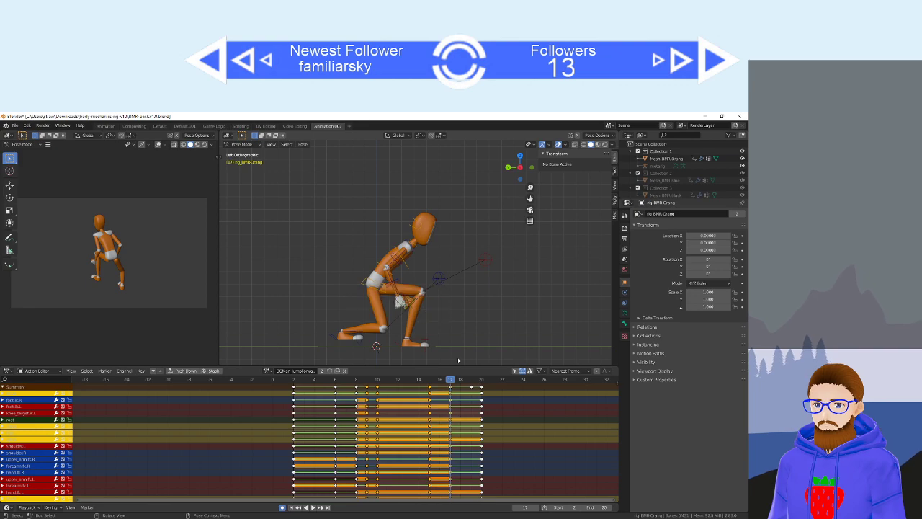
key("Right")
key("Right")
key("i")
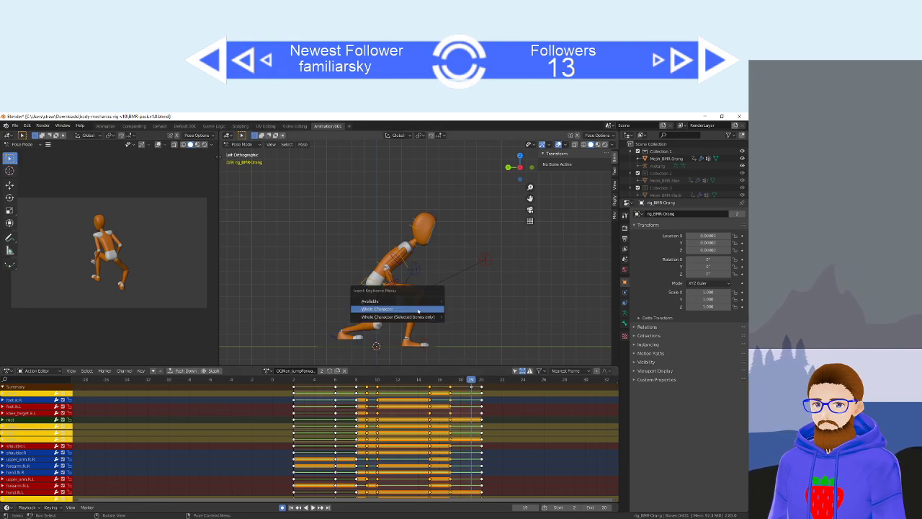
left_click(417, 310)
Check the poses between frames 17 and 20, and undo the Whole Character keyframe insertions made after frame 10.
left_click(481, 380)
mouse_move(484, 383)
left_mouse_down()
mouse_move(409, 383)
mouse_move(481, 386)
mouse_move(438, 390)
mouse_move(471, 389)
left_mouse_up()
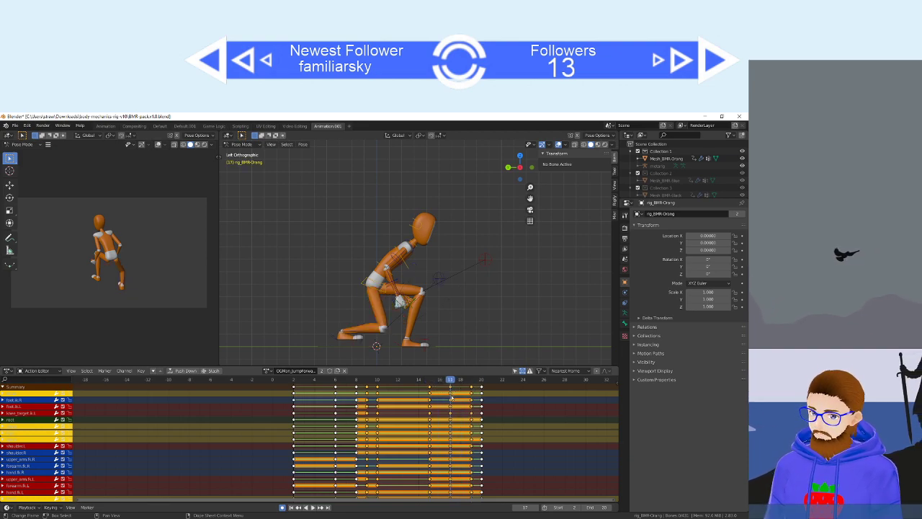
key("ctrl+z")
key("ctrl+z")
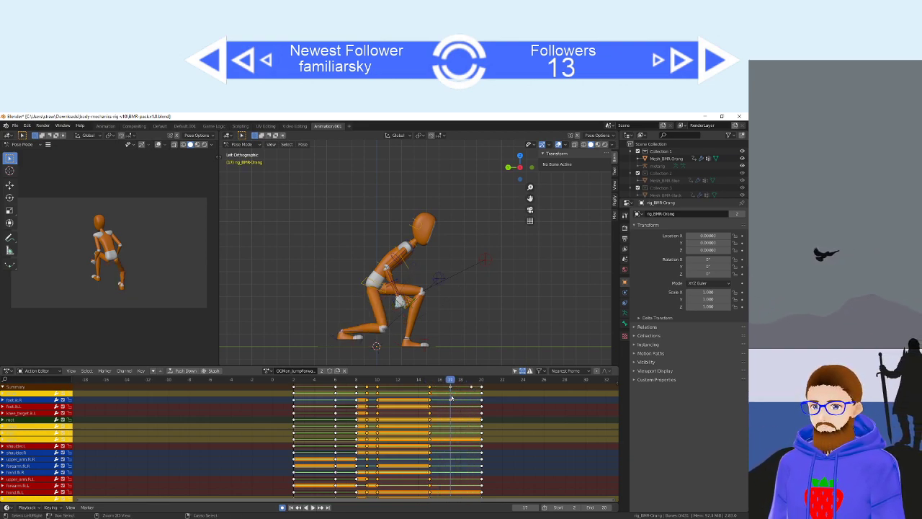
Try Bezier interpolation on all keyframes of the landing action and play back the motion.
left_click_drag(450, 379, 385, 388)
key("b")
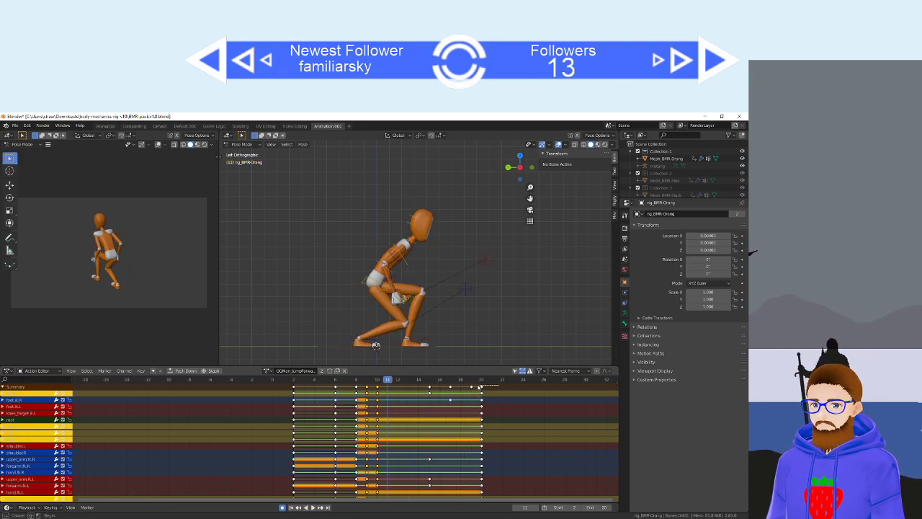
left_click_drag(283, 389, 300, 389)
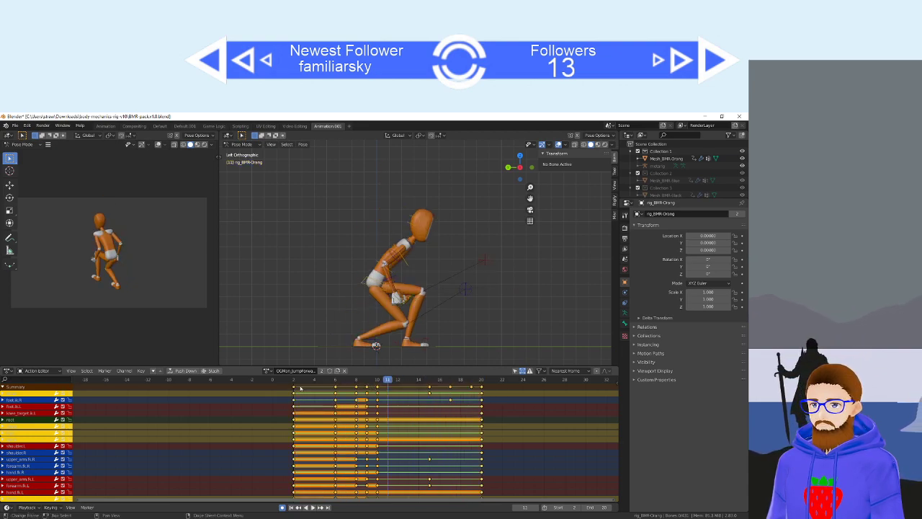
right_click(294, 389)
left_click(333, 409)
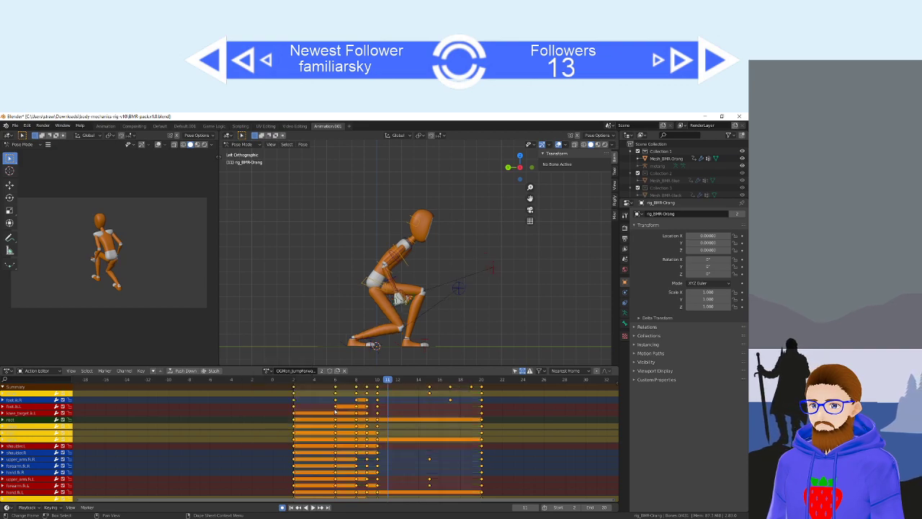
key("space")
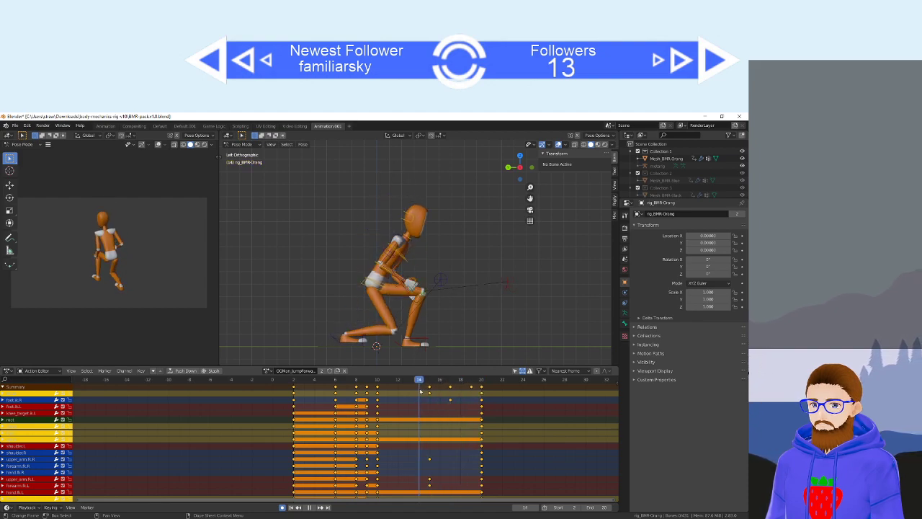
left_click_drag(391, 390, 472, 395)
Undo the edits back to before the Whole Character keyframes at frames 6 to 10 and the retiming of the keys after frame 10.
key("ctrl+z")
key("ctrl+z")
key("ctrl+z")
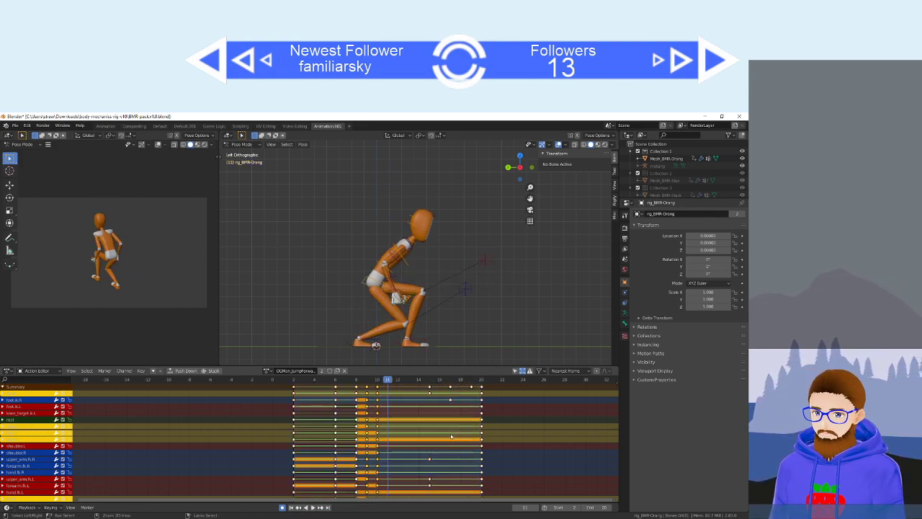
key("ctrl+z")
key("ctrl+z")
key("ctrl+z")
key("ctrl+z")
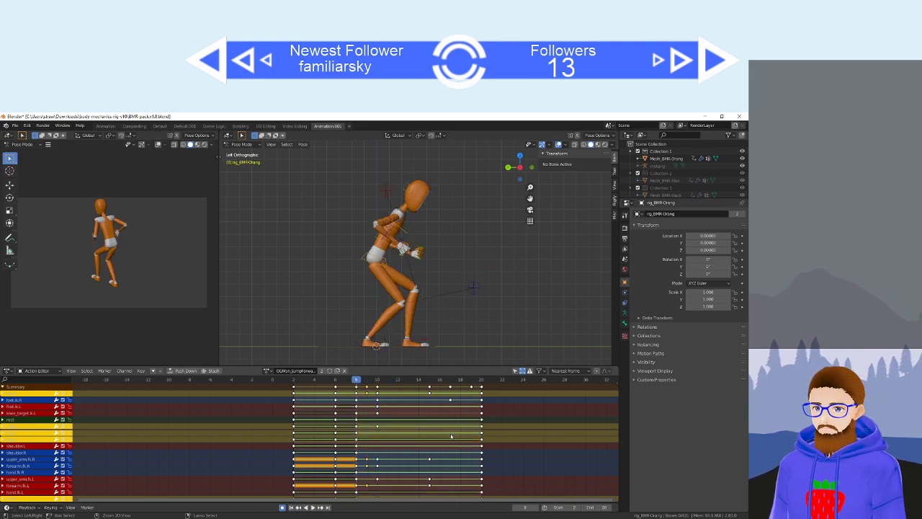
key("ctrl+z")
key("ctrl+z")
key("ctrl+z")
key("ctrl+z")
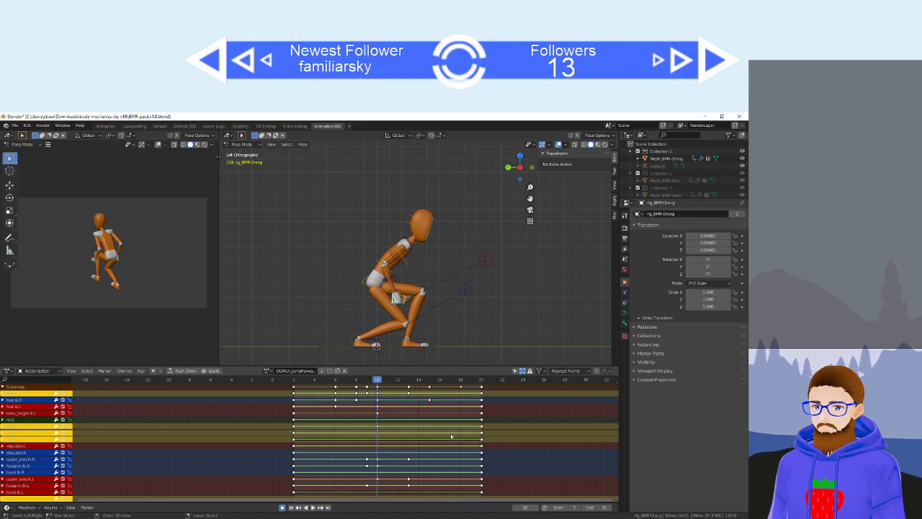
Select every keyframe of the landing action from frame 2 to 20 and set the interpolation to Bezier.
mouse_move(382, 384)
left_mouse_down()
mouse_move(407, 386)
mouse_move(398, 386)
left_mouse_up()
left_click_drag(289, 384, 499, 393)
right_click(407, 387)
mouse_move(408, 388)
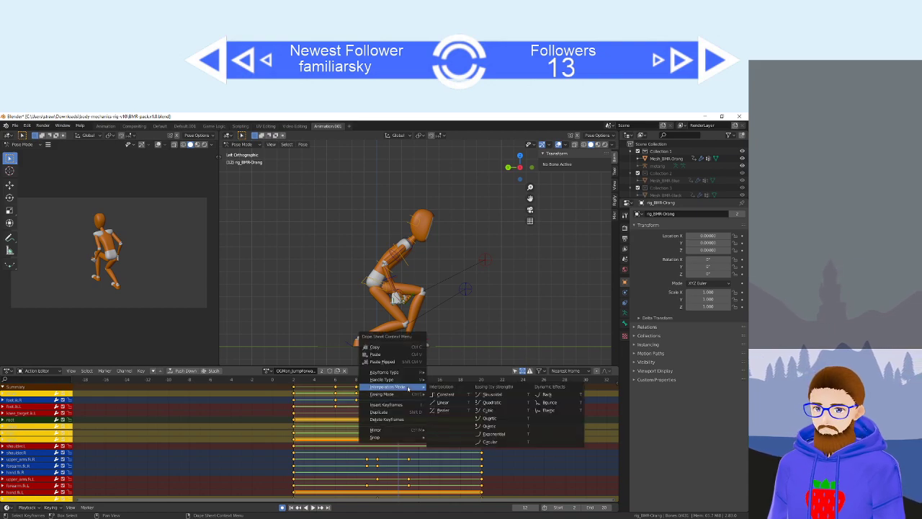
left_click(442, 410)
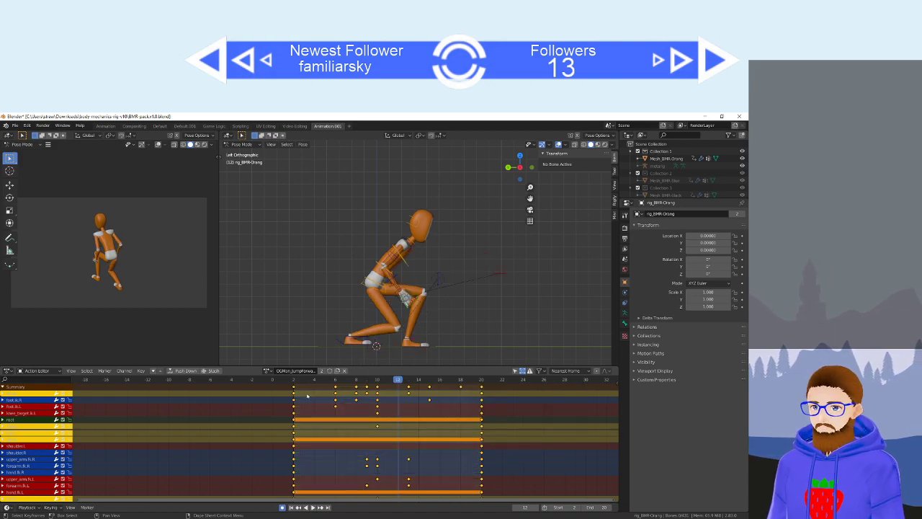
Play and scrub through the landing from frame 2 to 15, checking how the poses blend around frames 10 and 13.
left_click(294, 379)
left_click_drag(293, 379, 378, 389)
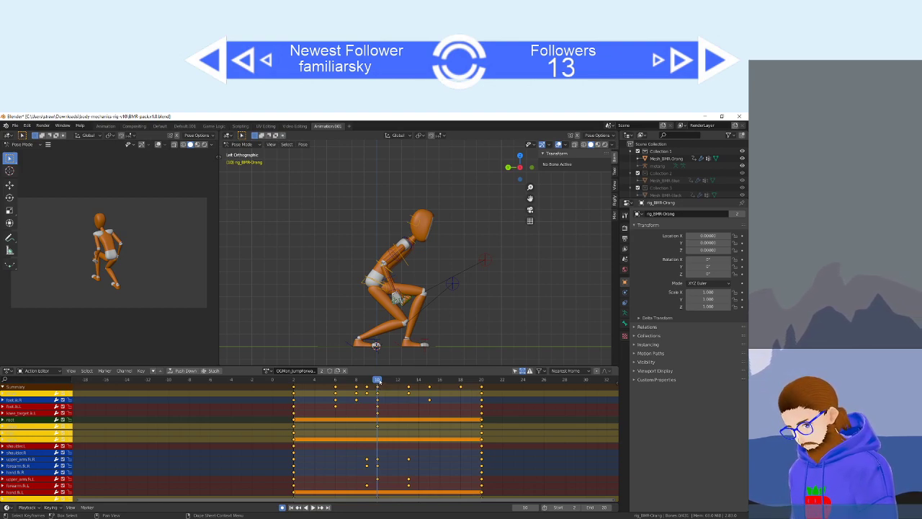
key("space")
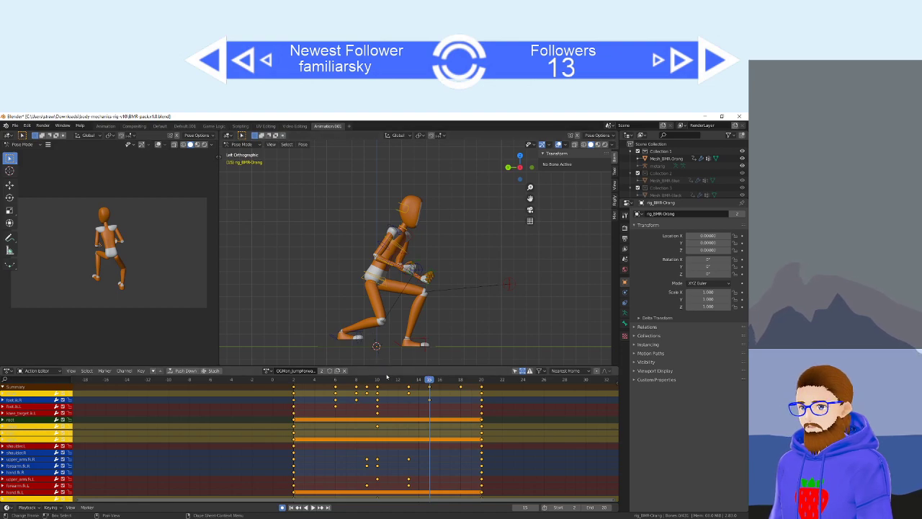
key("space")
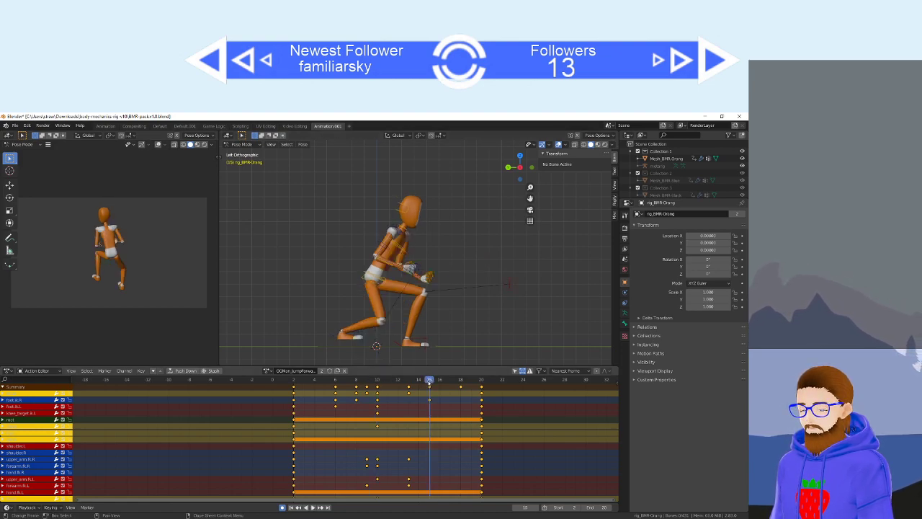
left_click(409, 380)
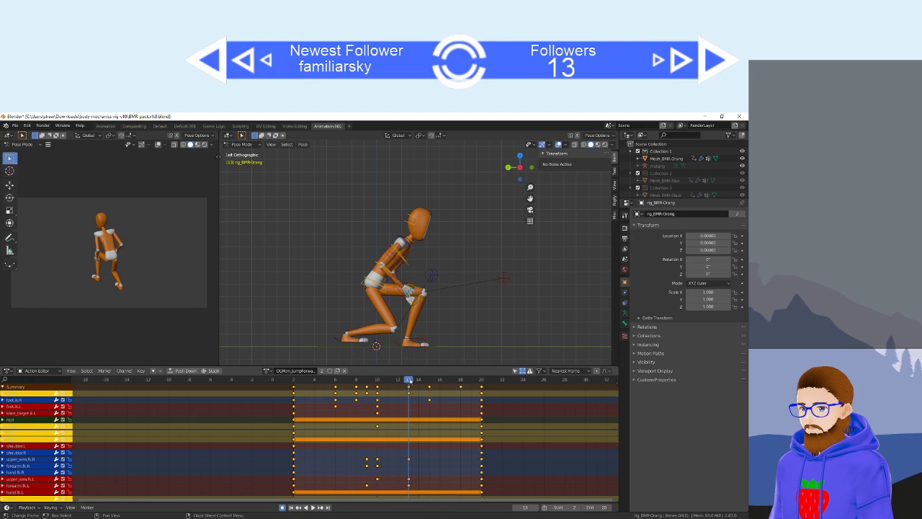
left_click(376, 380)
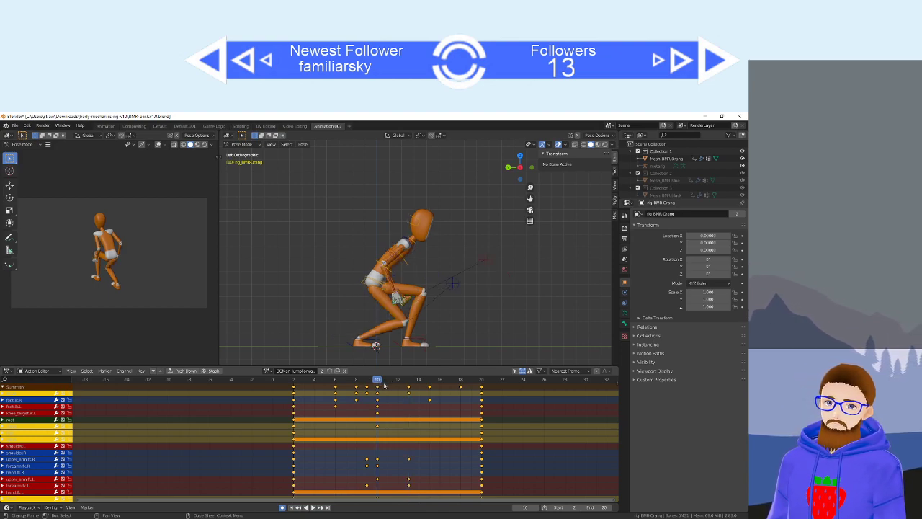
left_click(384, 387)
key("space")
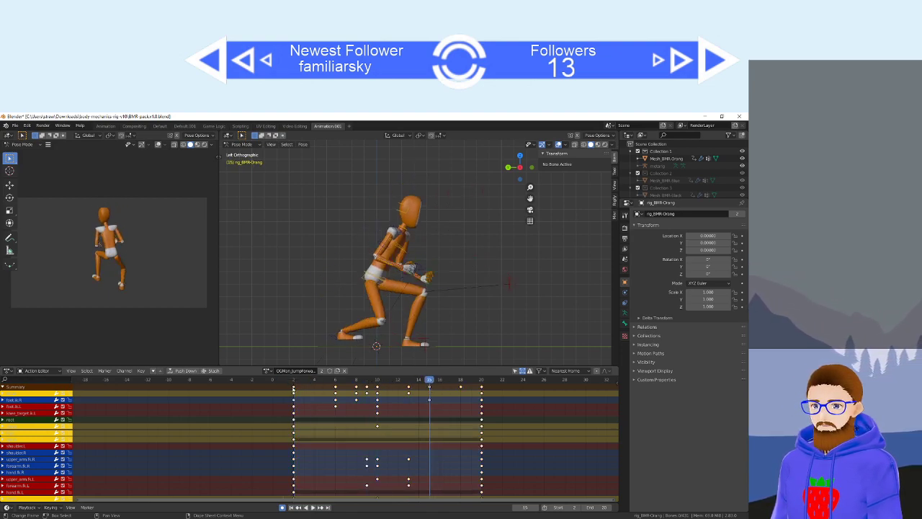
Set all keyframes of the landing action to Constant interpolation and play back the blocked poses.
left_click_drag(290, 385, 512, 389)
right_click(483, 389)
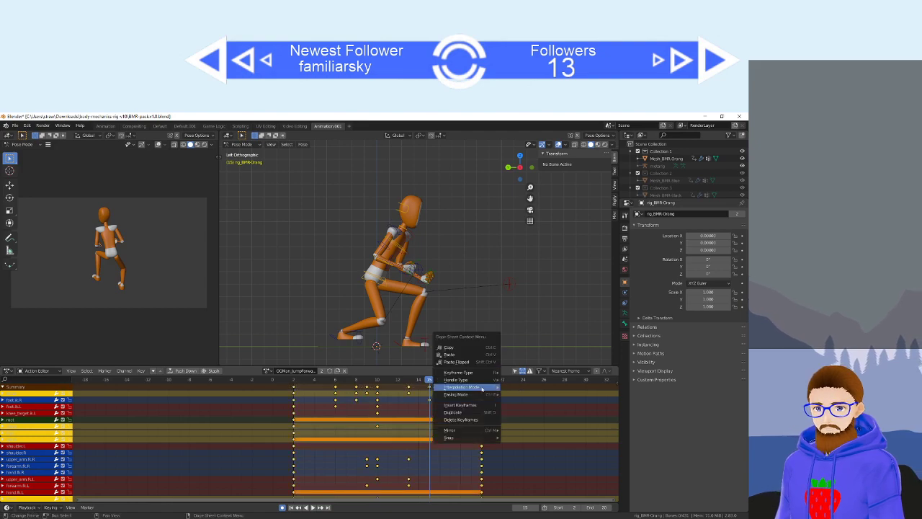
mouse_move(482, 389)
left_click(520, 396)
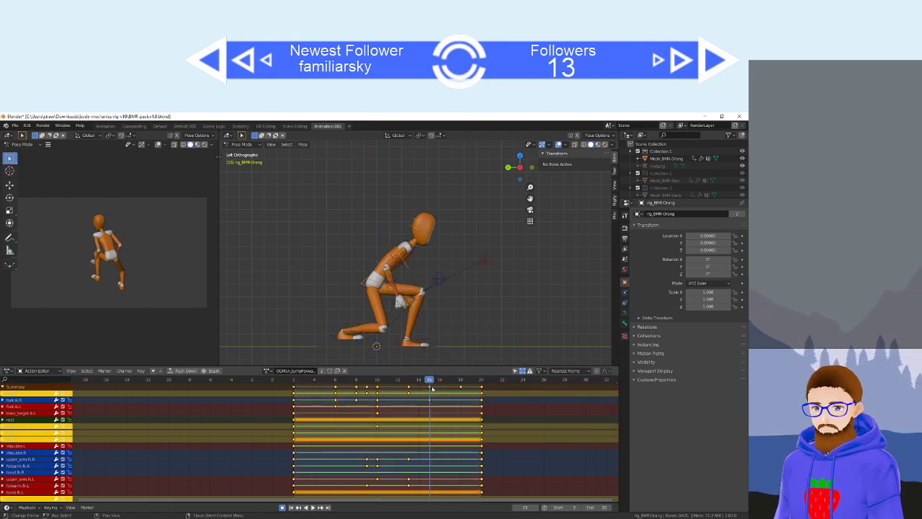
key("space")
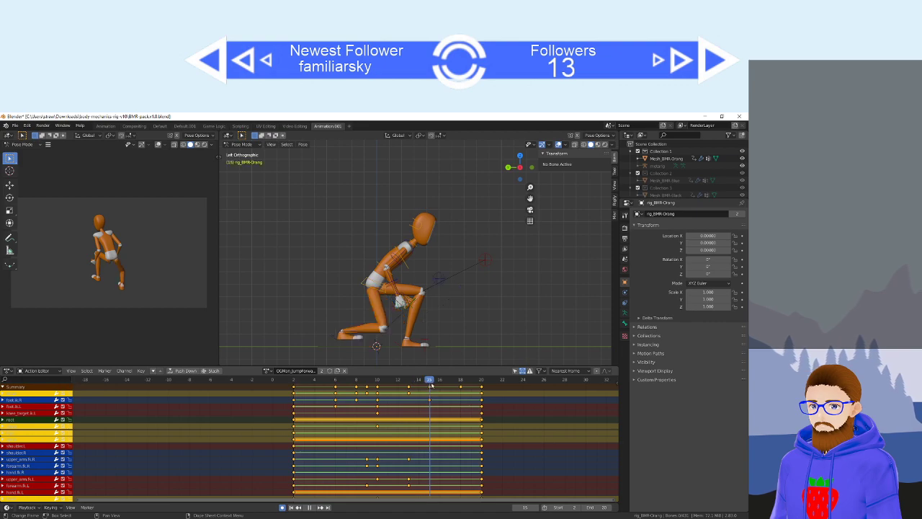
Insert a Whole Character keyframe at frame 13.
left_click_drag(431, 386, 418, 386)
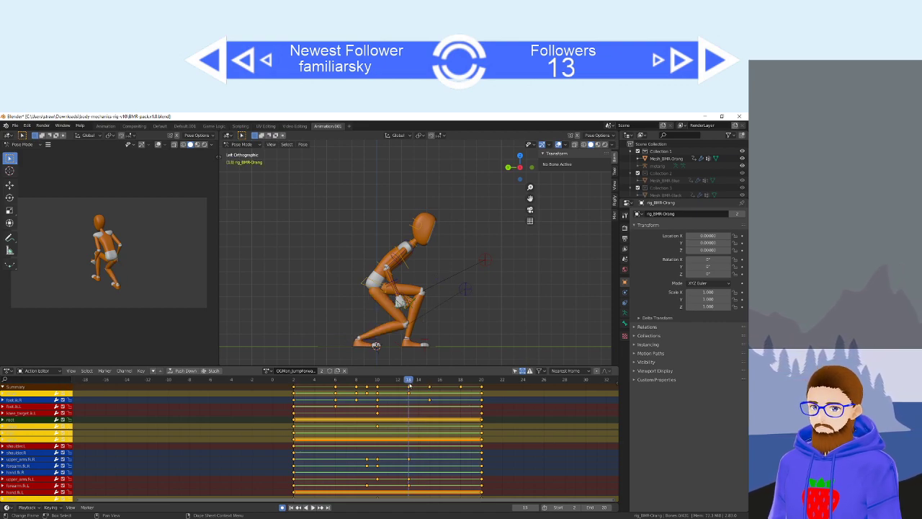
key("i")
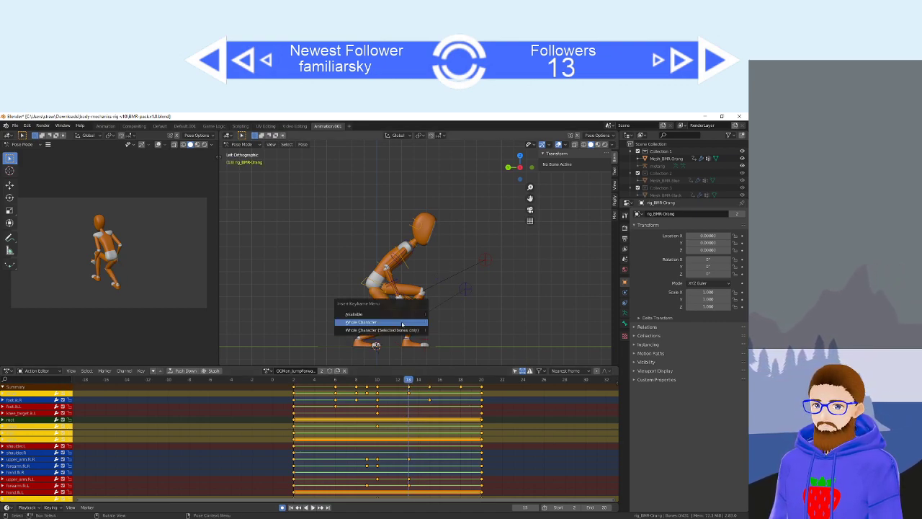
left_click(402, 322)
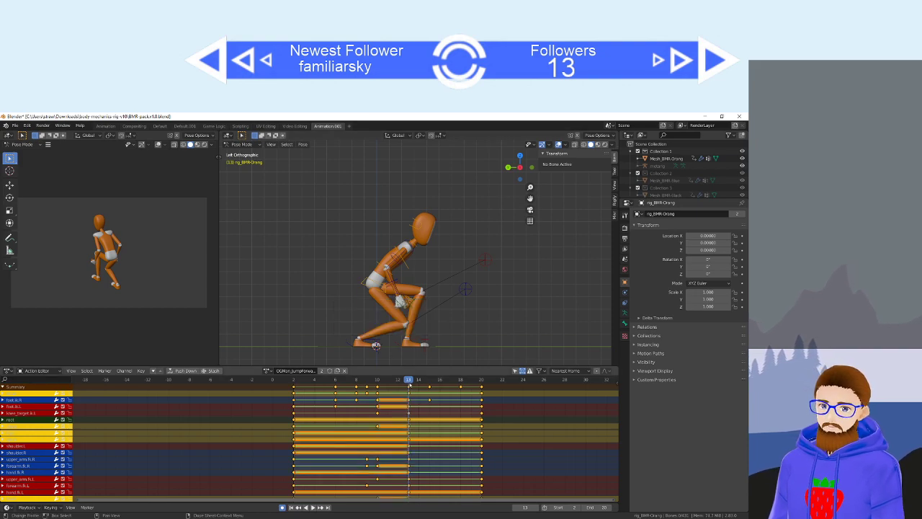
Switch all keyframes of the landing action to Bezier interpolation and review the motion in playback and around frame 8.
left_click_drag(282, 384, 495, 389)
right_click(481, 388)
mouse_move(483, 391)
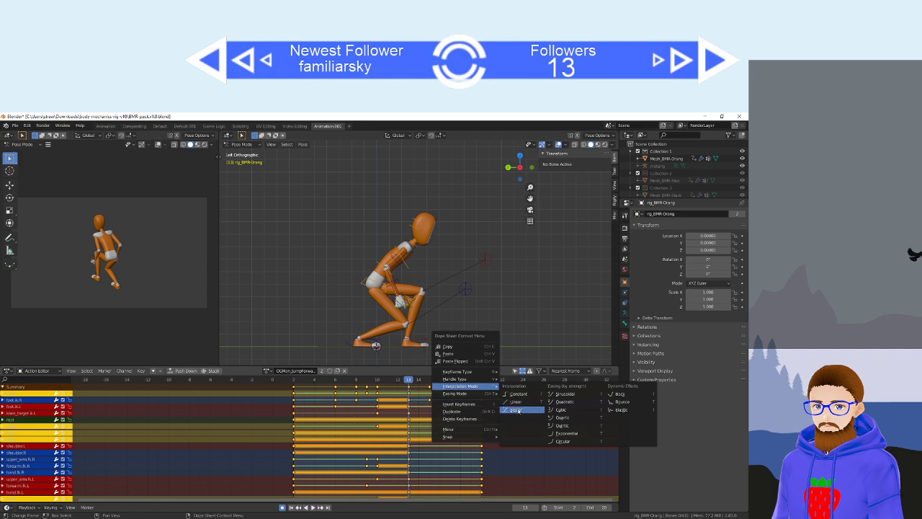
left_click(512, 409)
key("space")
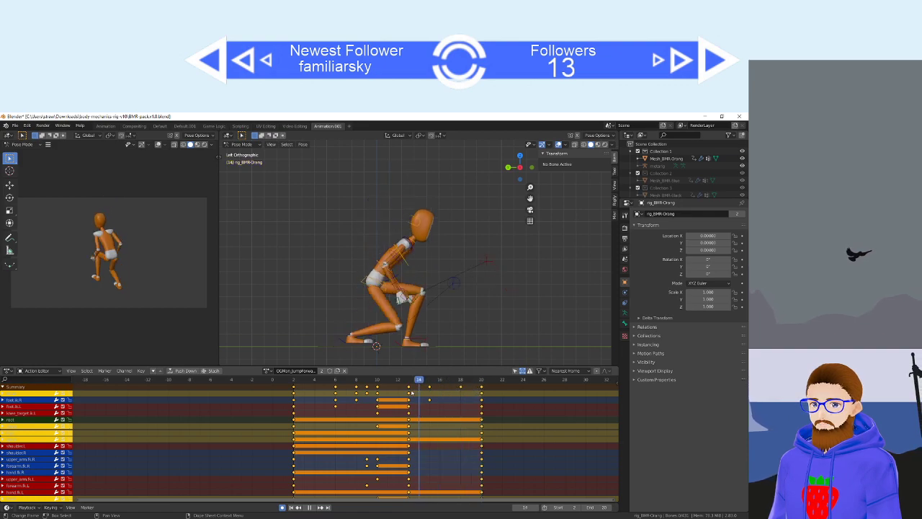
left_click(425, 406)
left_click_drag(381, 380, 306, 382)
key("space")
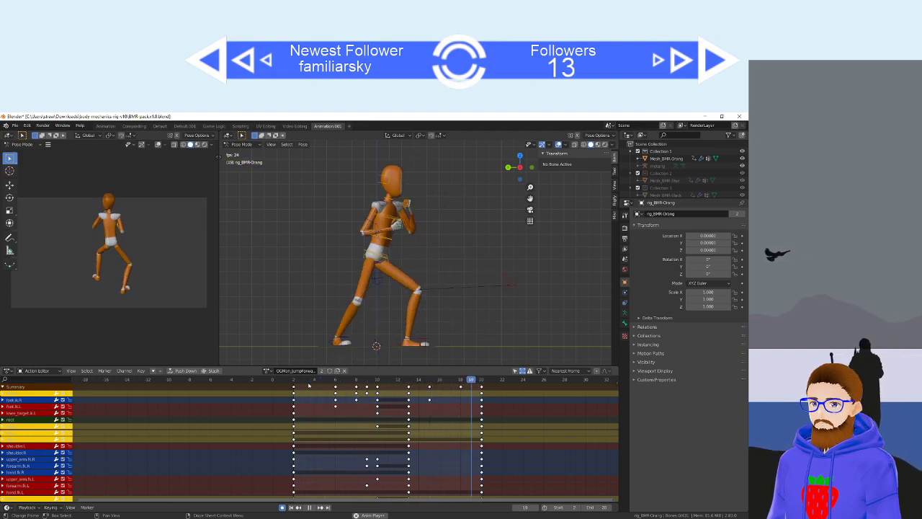
key("space")
left_click_drag(333, 379, 356, 398)
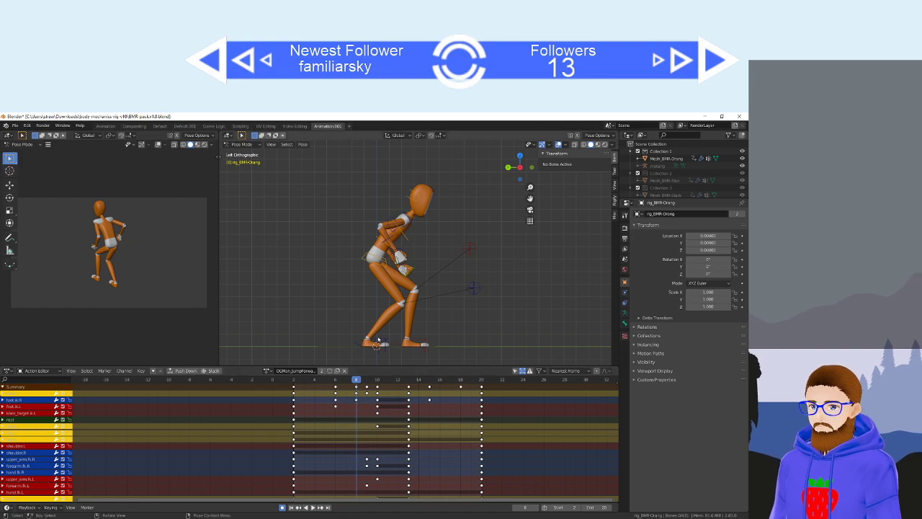
Show the right foot IK bone's curves in the Graph Editor and isolate its Y Location curve around frames 8 to 13.
left_click(36, 398)
left_click(70, 371)
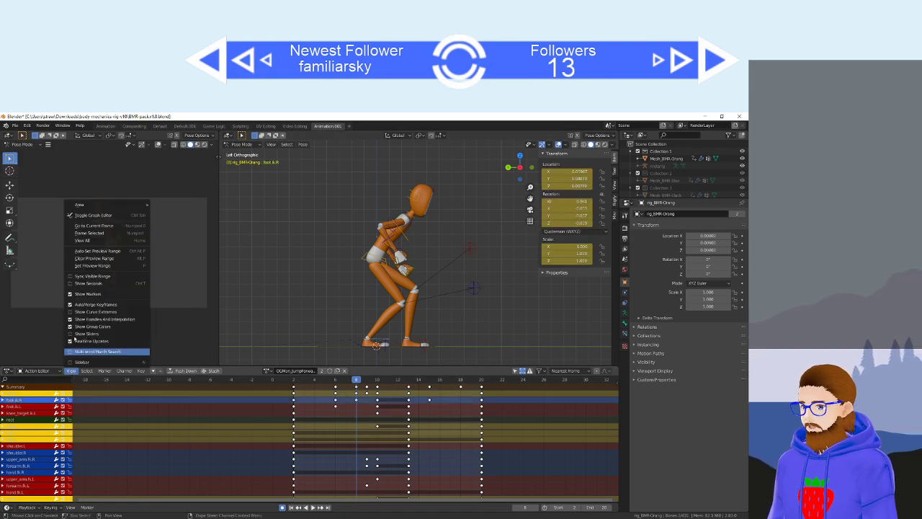
left_click(101, 226)
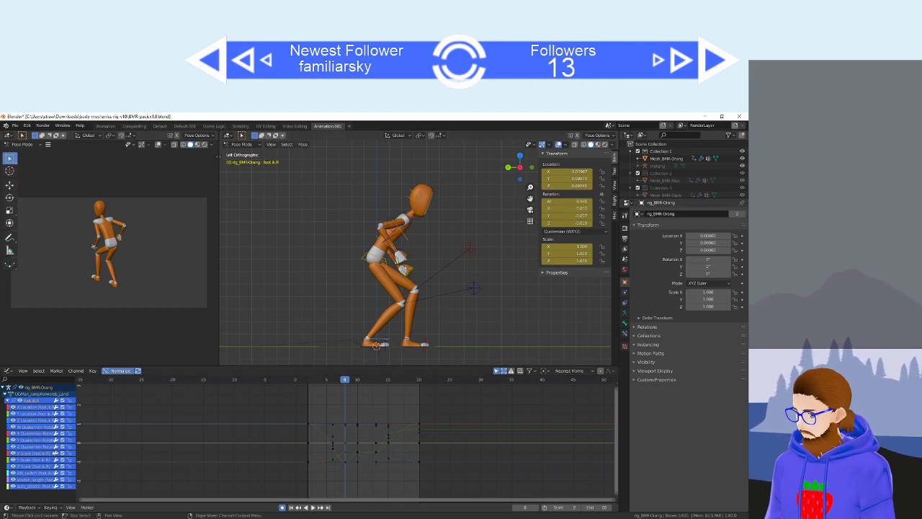
left_click(21, 415)
key("shift+h")
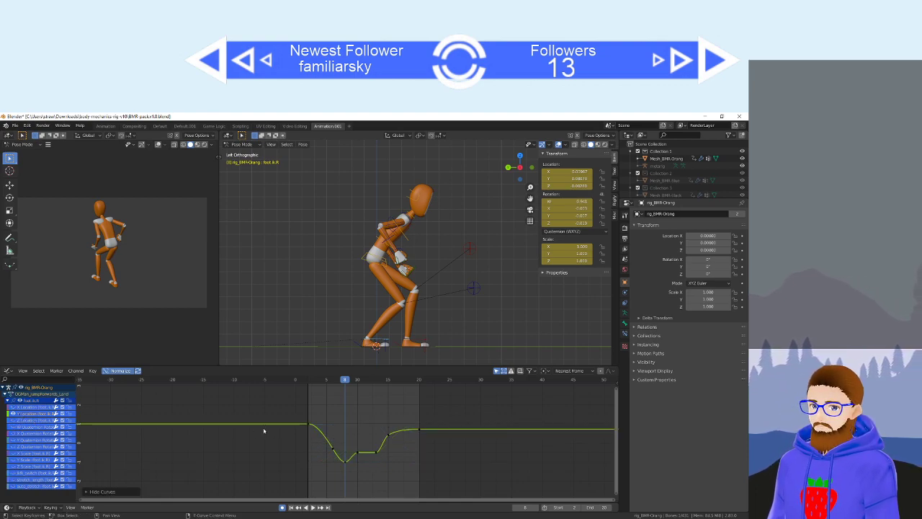
scroll(264, 431, "up", 4)
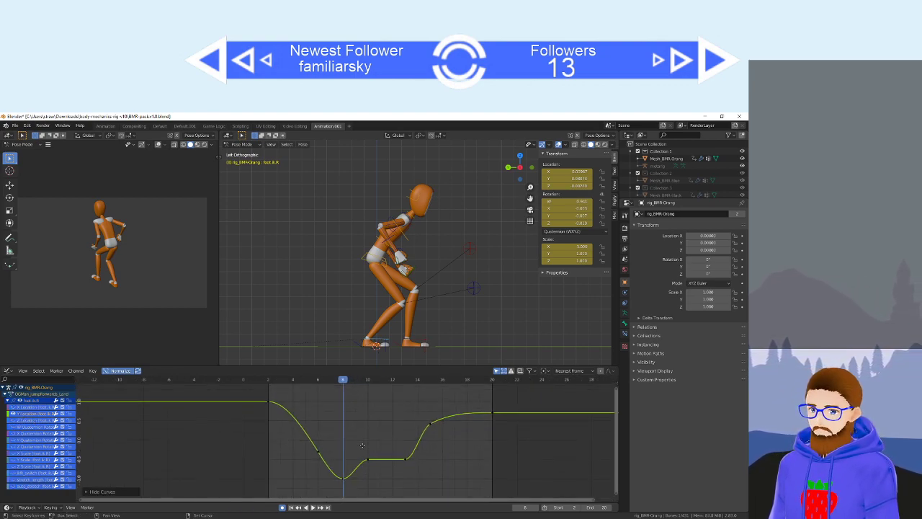
middle_click_drag(362, 445, 351, 392)
key("space")
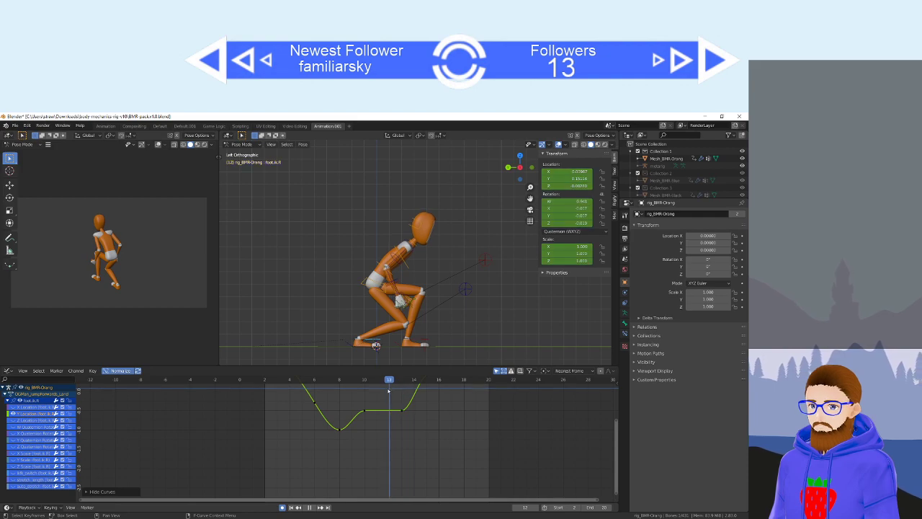
middle_click_drag(386, 396, 383, 420)
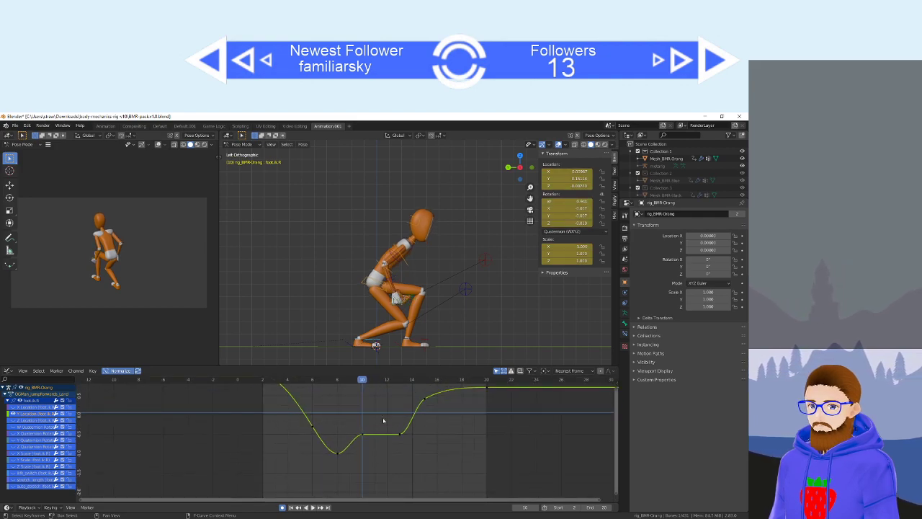
Lower the right foot's Y Location keys at frames 10 and 13 to the level of the frame 8 key and play back.
left_click_drag(348, 428, 420, 445)
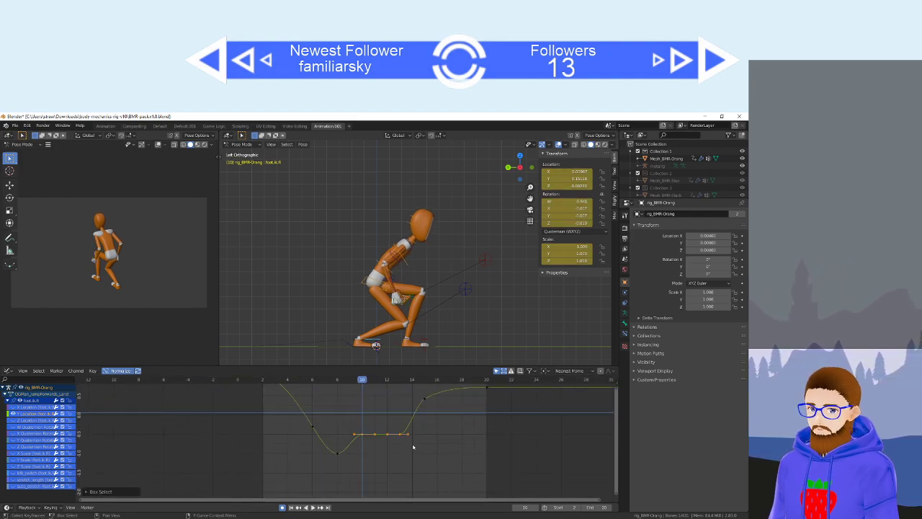
key("g")
key("y")
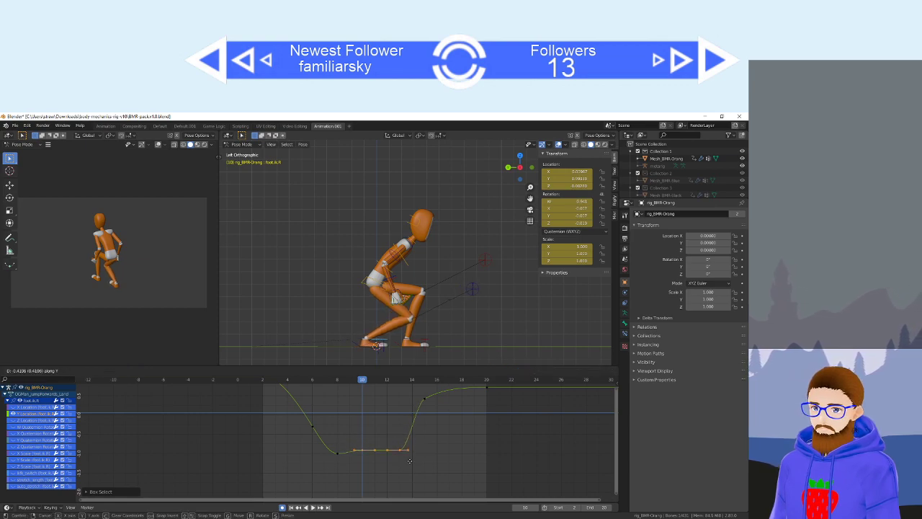
left_click(410, 466)
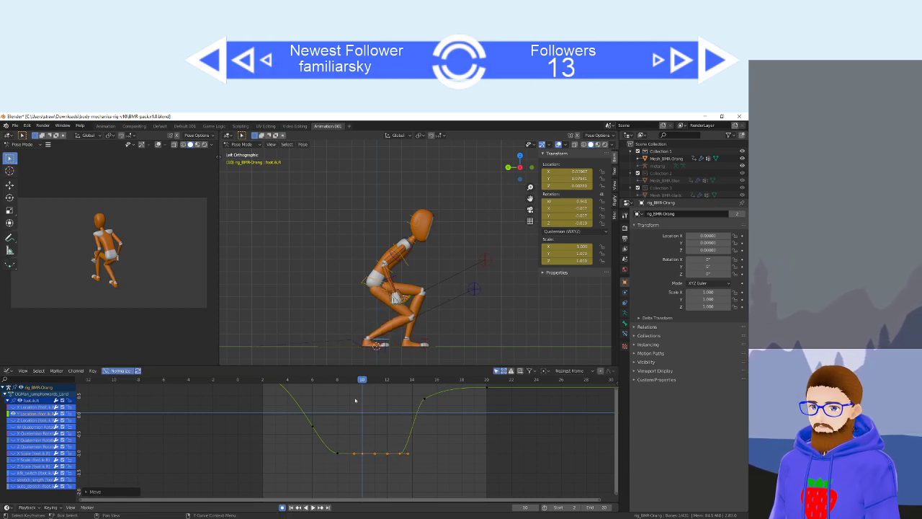
key("space")
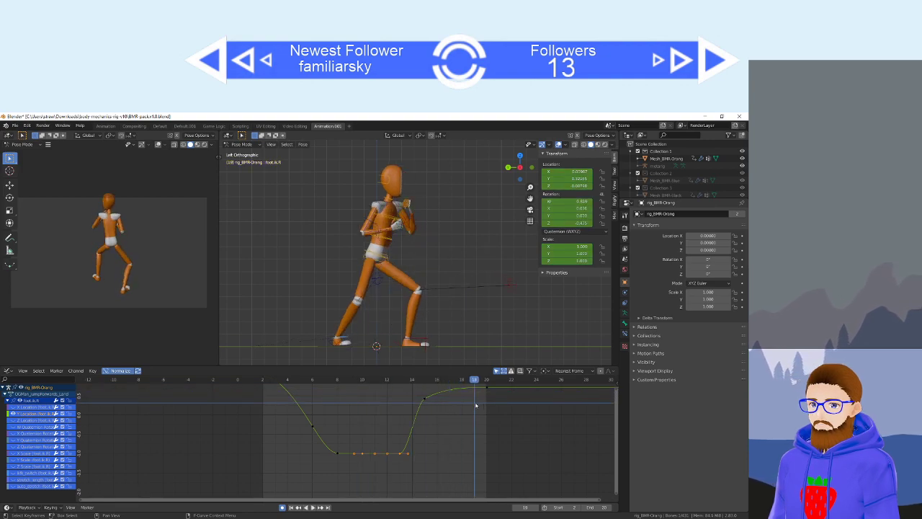
Switch the Graph Editor back to the Dope Sheet and play the landing action from frame 2.
left_click(23, 370)
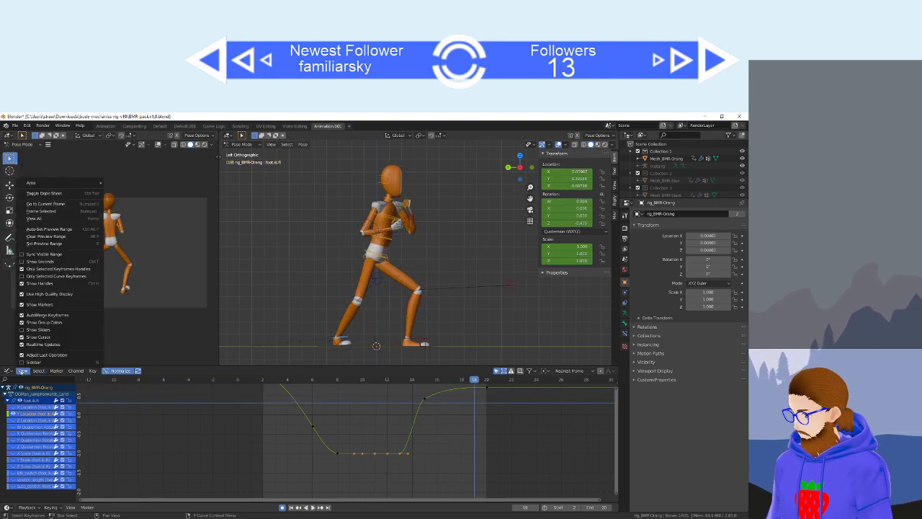
left_click(44, 193)
left_click(294, 380)
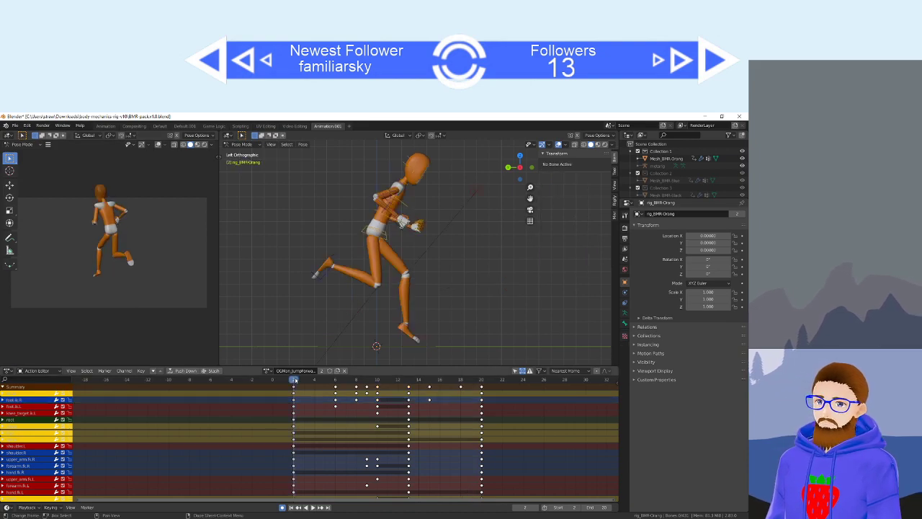
key("space")
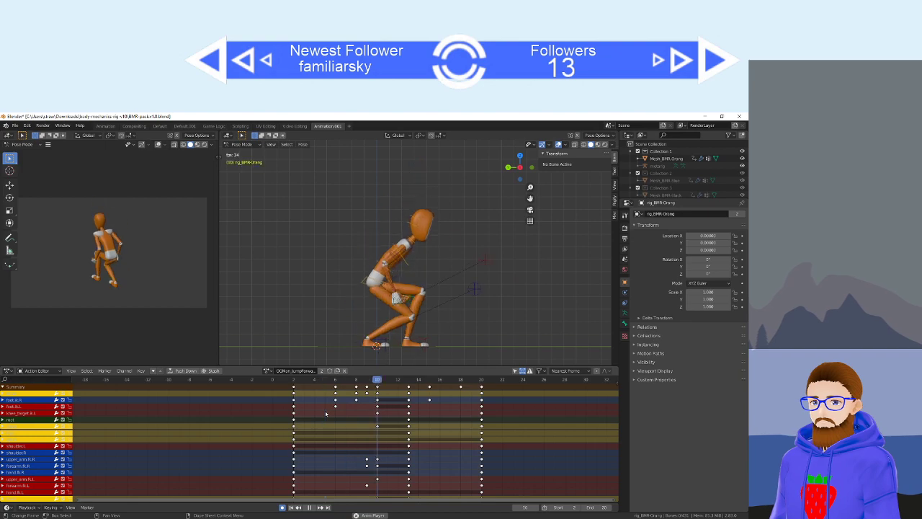
key("space")
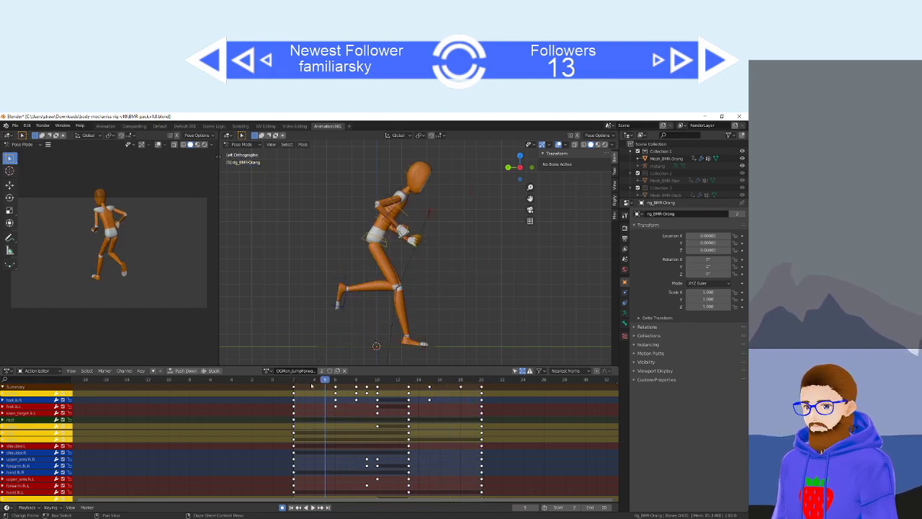
left_click_drag(313, 389, 412, 389)
key("g")
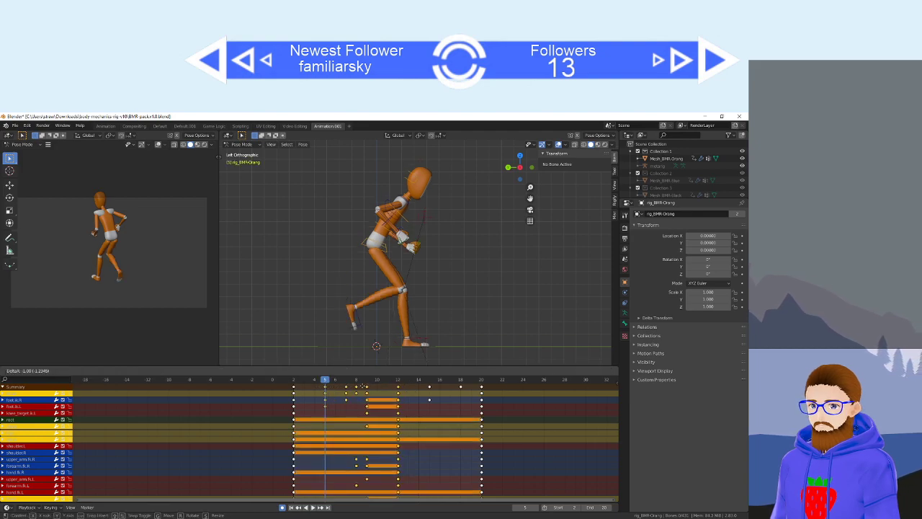
left_click(378, 388)
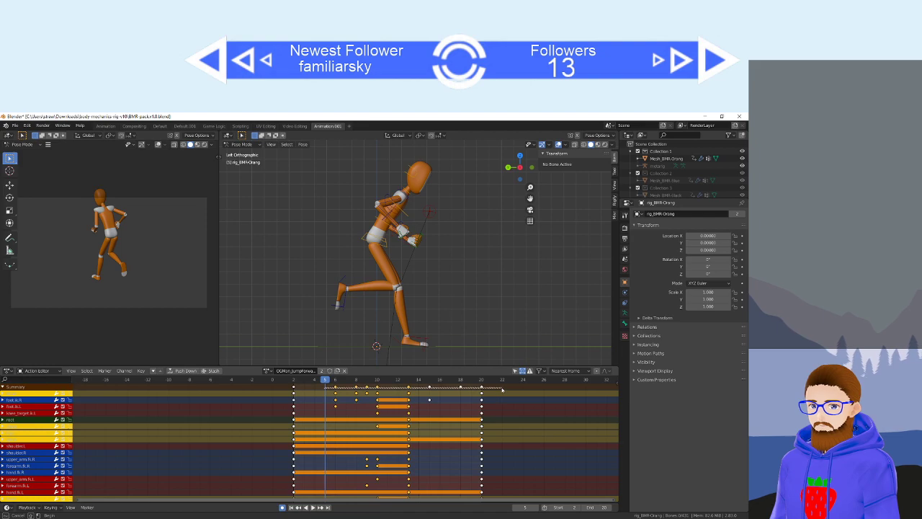
Shift all keyframes after frame 2 three frames earlier and play back the tightened landing.
left_click_drag(502, 389, 460, 388)
key("g")
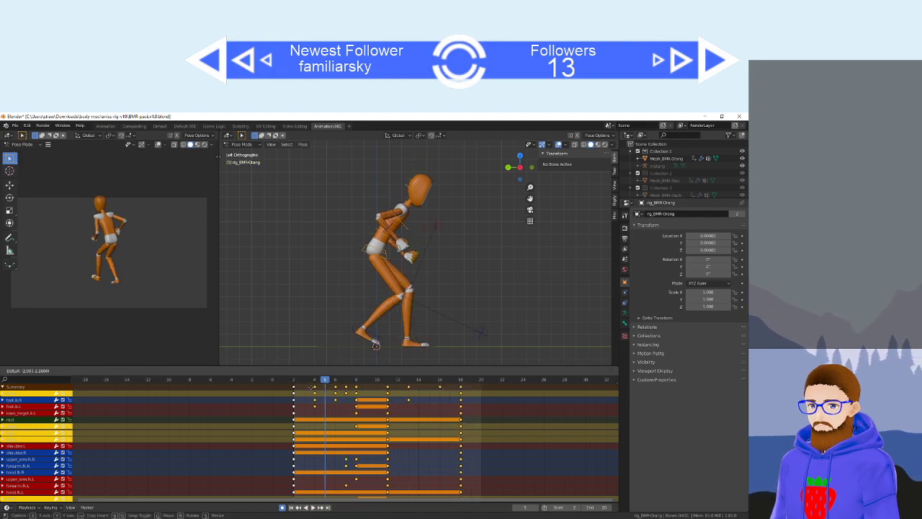
left_click(306, 389)
key("space")
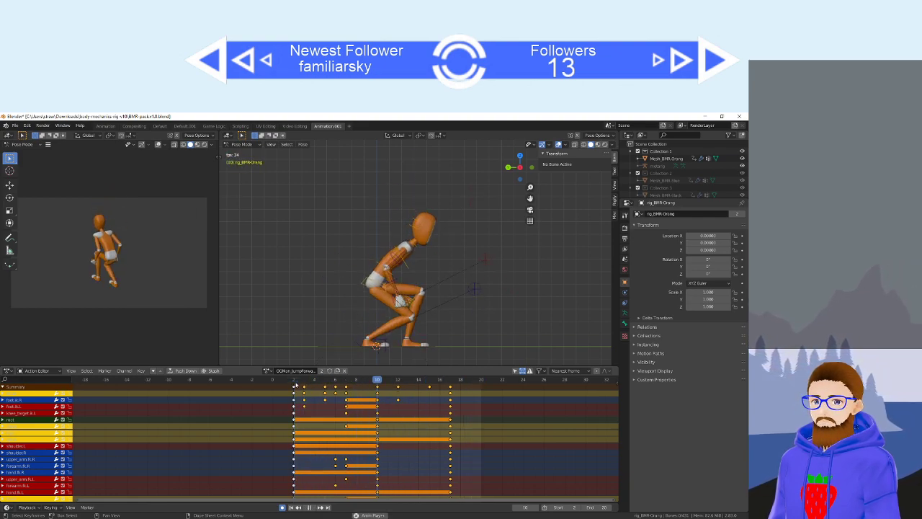
key("space")
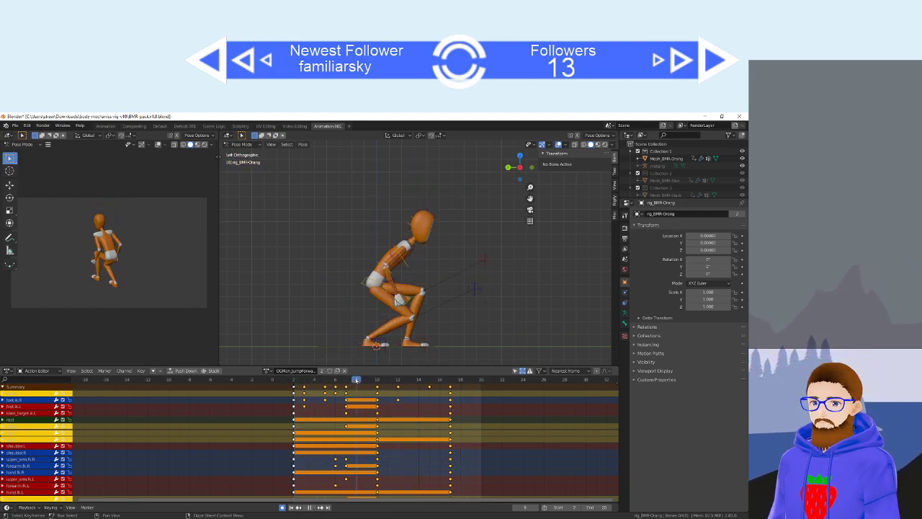
Move the keyframes from frame 10 onward one frame earlier.
left_click(372, 388)
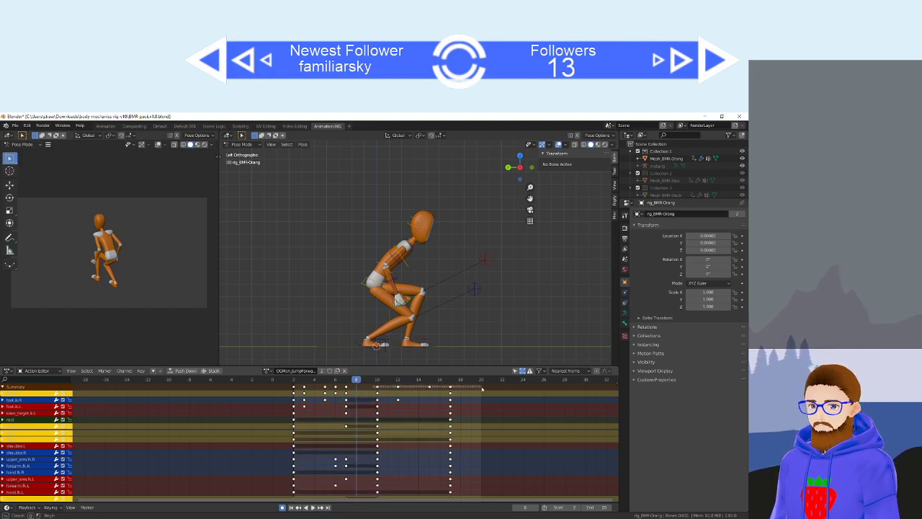
left_click_drag(482, 388, 482, 390)
left_click_drag(377, 387, 364, 389)
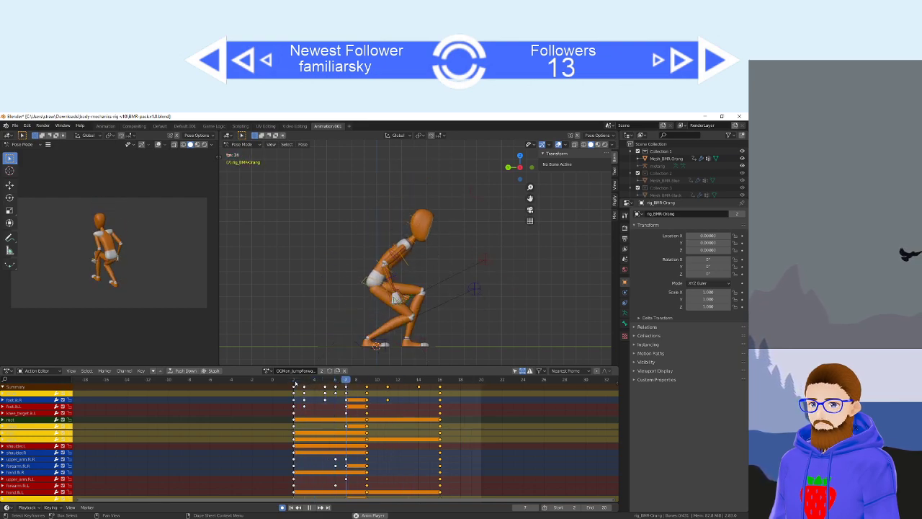
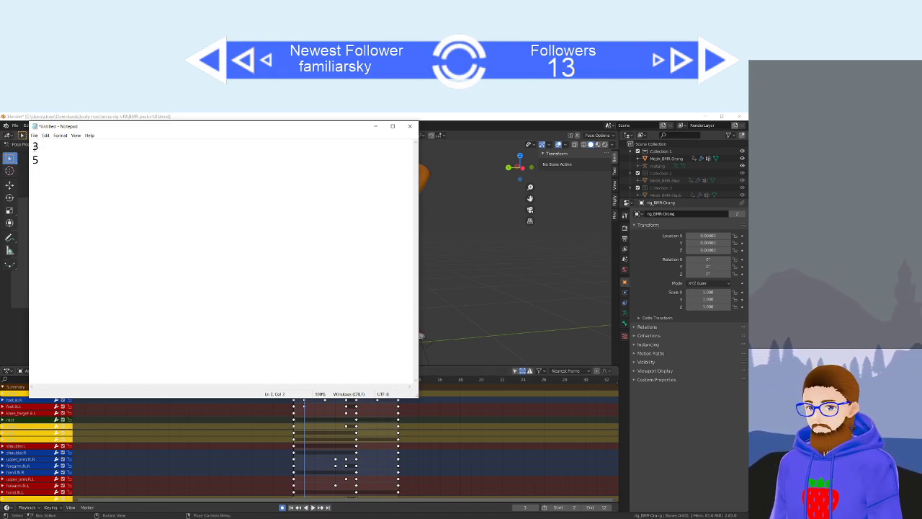
Return to Blender, review the landing poses from frame 3 to 7, and add 7 and 8 to the Notepad list.
left_click(316, 428)
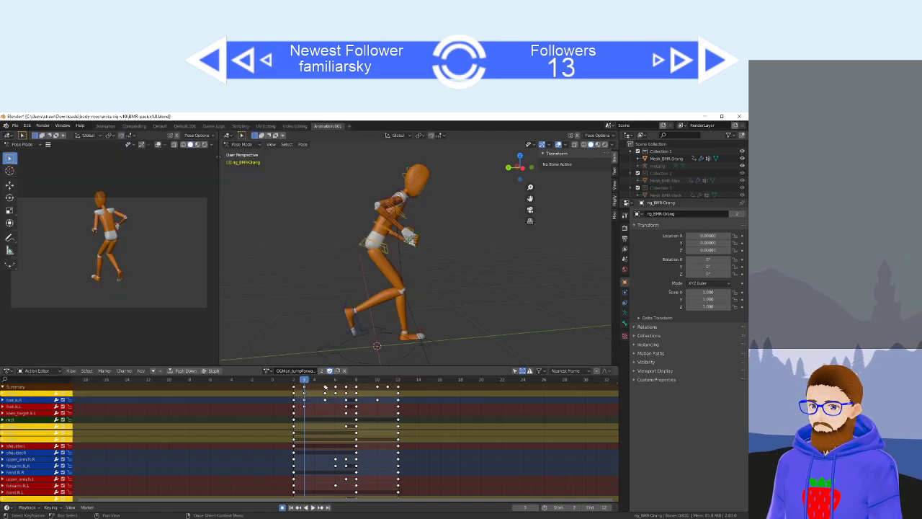
key("space")
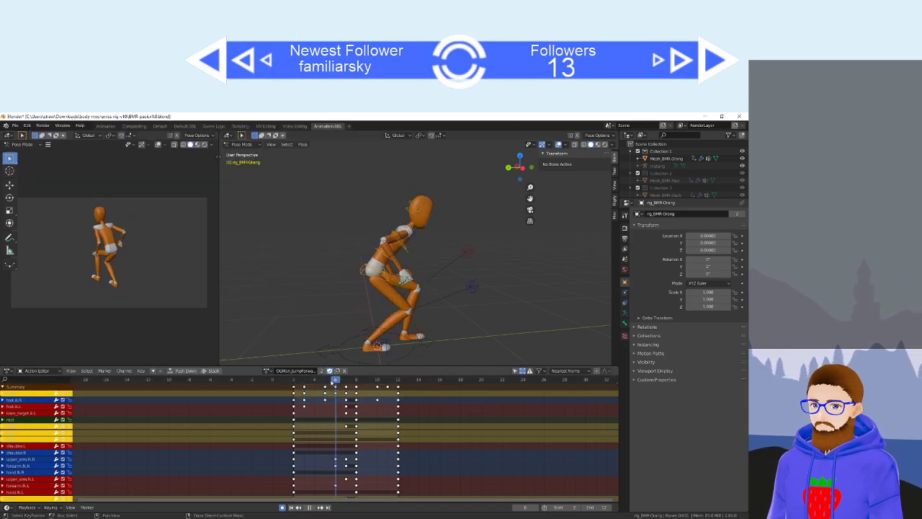
mouse_move(338, 385)
left_mouse_down()
mouse_move(357, 386)
mouse_move(336, 386)
mouse_move(345, 384)
left_mouse_up()
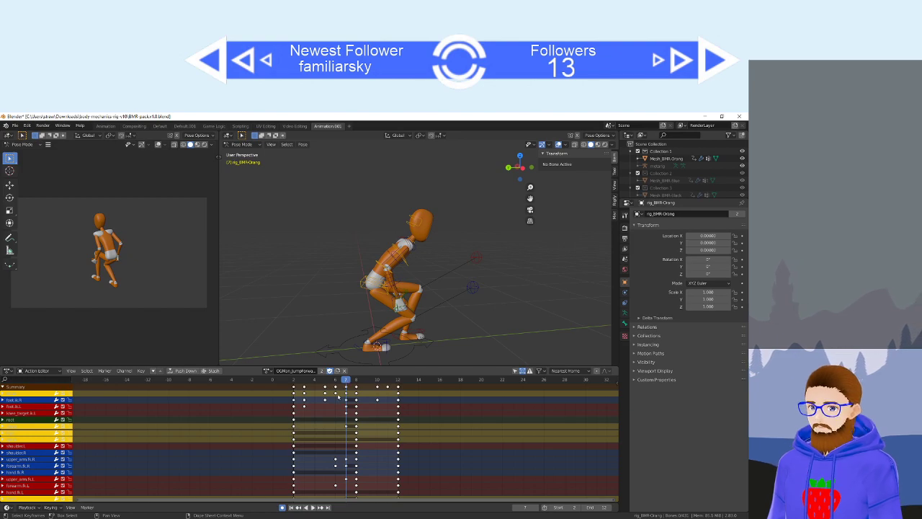
key("alt+Tab")
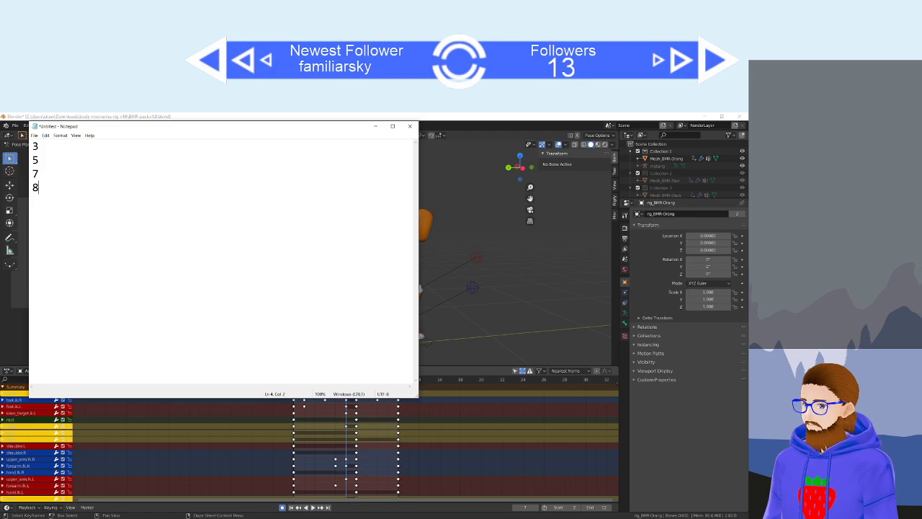
Review the end of the landing in Blender around frames 10 to 12 and add 10 and 12 to the Notepad list.
key("alt+Tab")
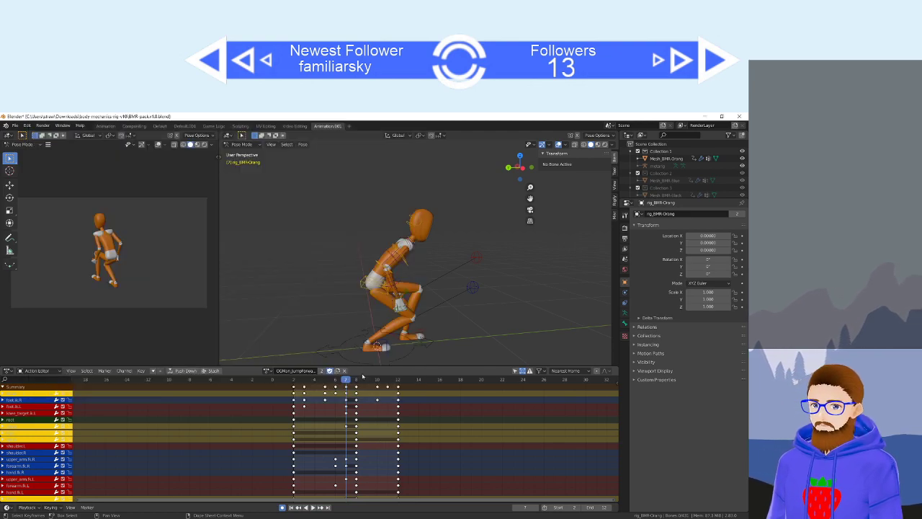
key("space")
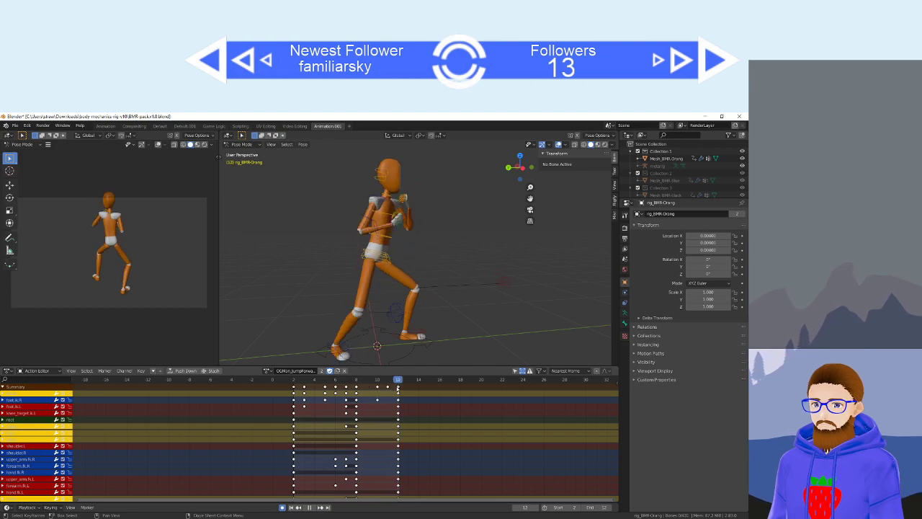
key("space")
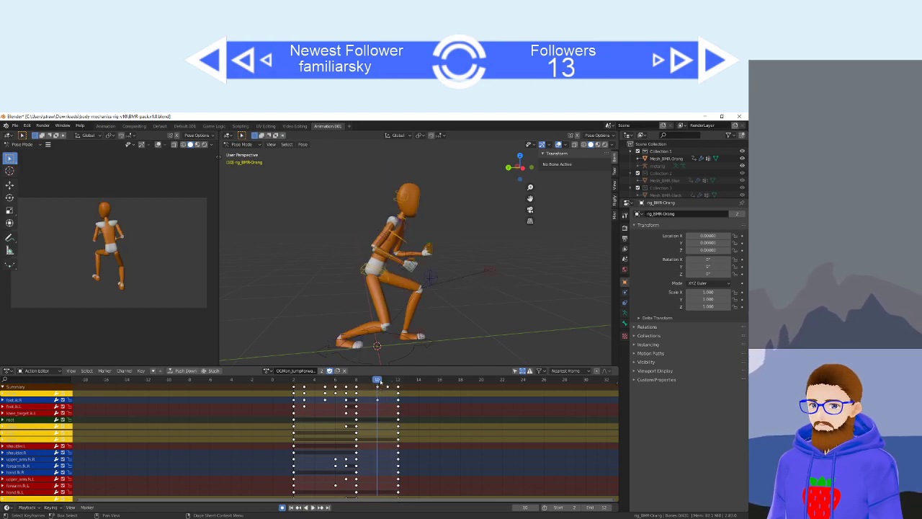
key("space")
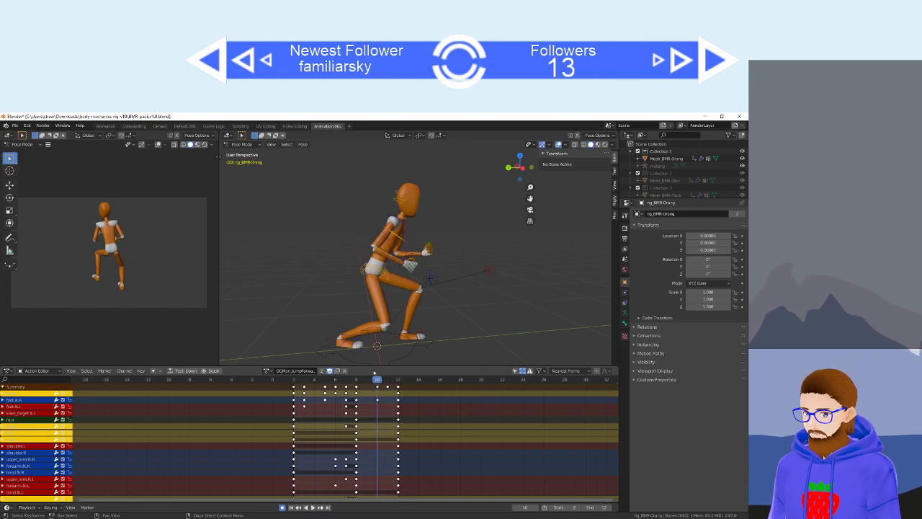
left_click(443, 517)
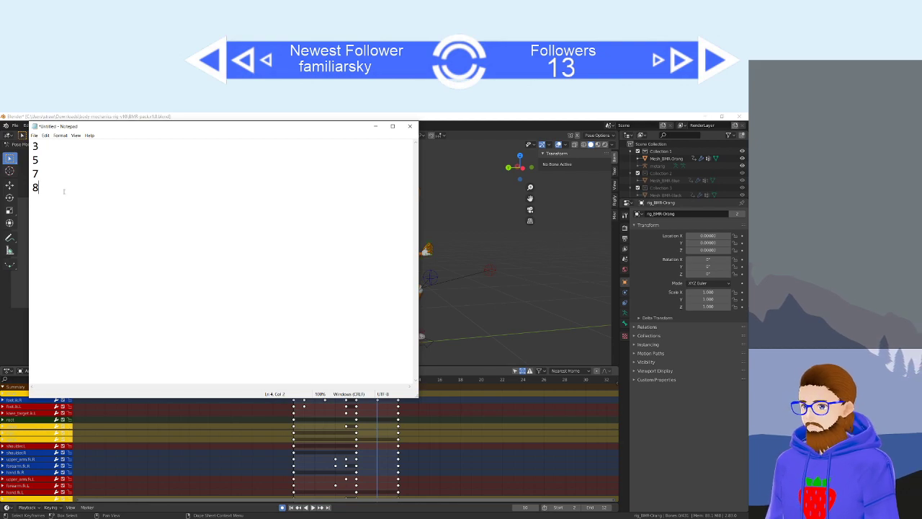
key("Return")
type("10")
key("Return")
type("12")
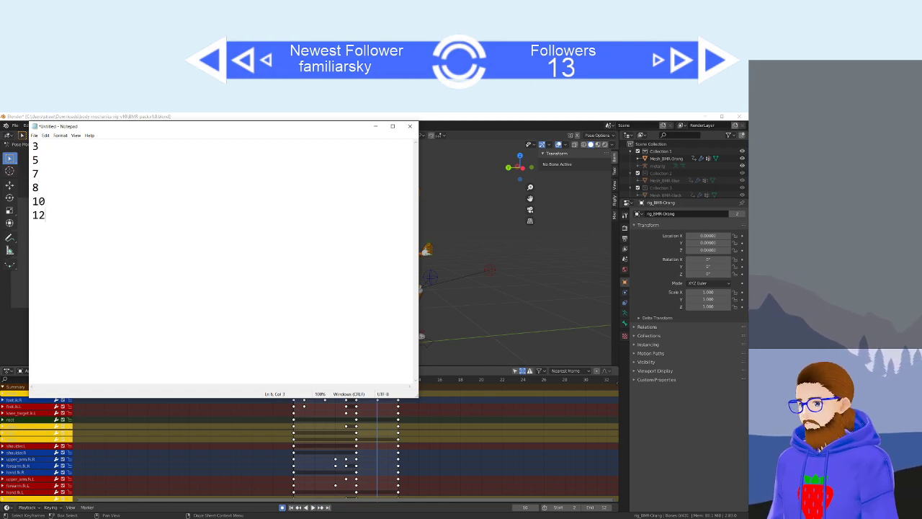
Switch back to Blender and open the list of available actions.
left_click(213, 425)
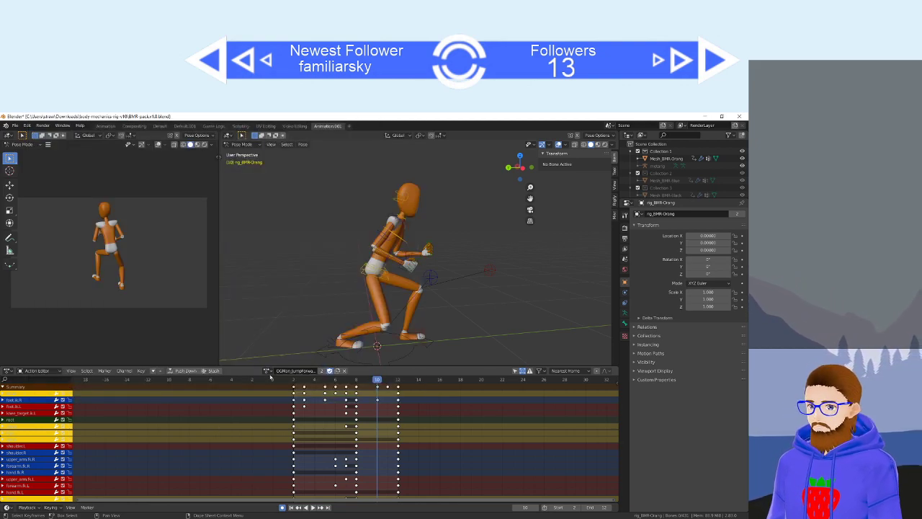
left_click(267, 371)
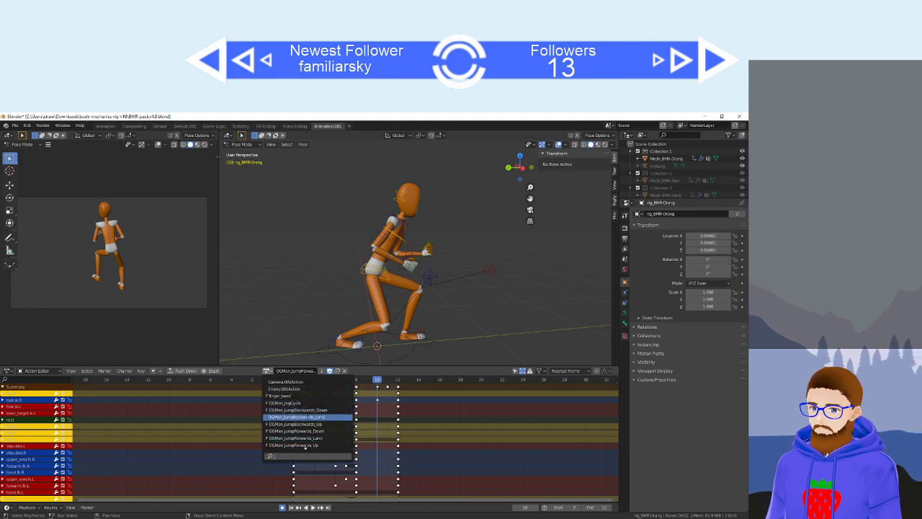
Load the OGMan_JumpBackwards_Land action, preview it, and set all its keyframes to Constant interpolation.
left_click(296, 416)
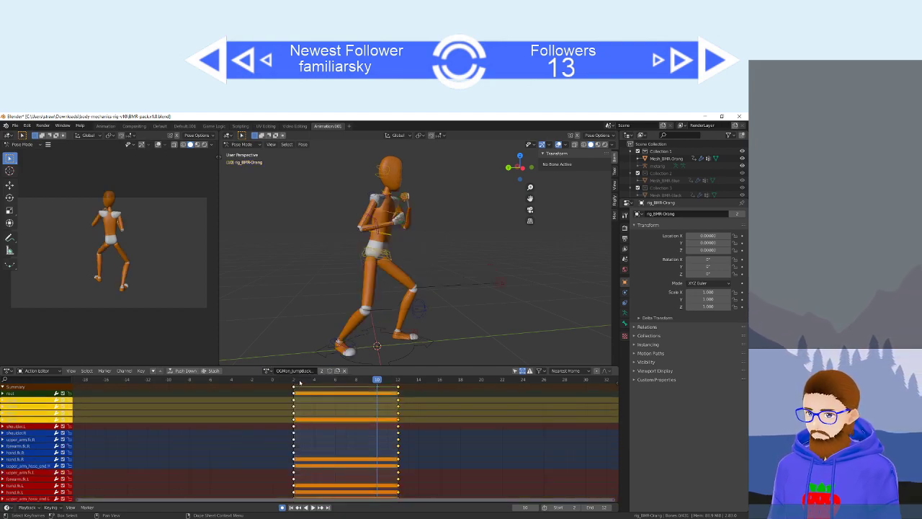
key("space")
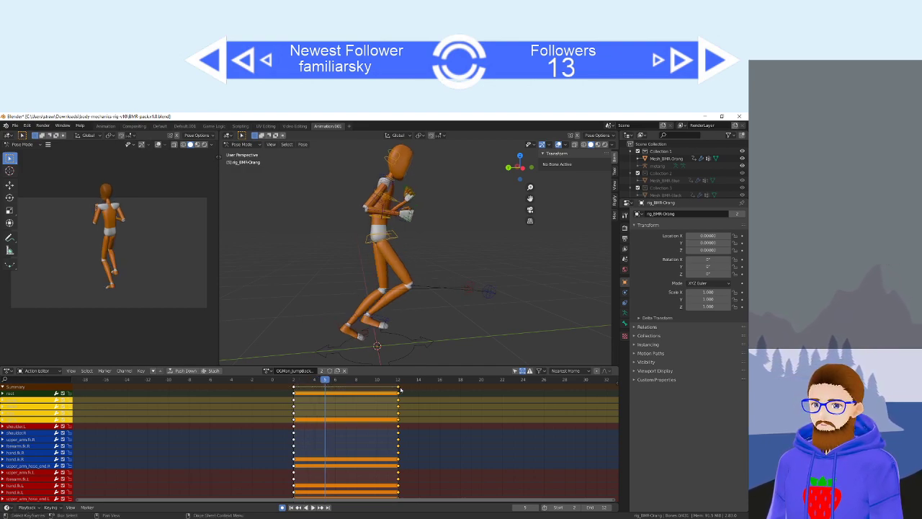
right_click(294, 388)
left_click(335, 395)
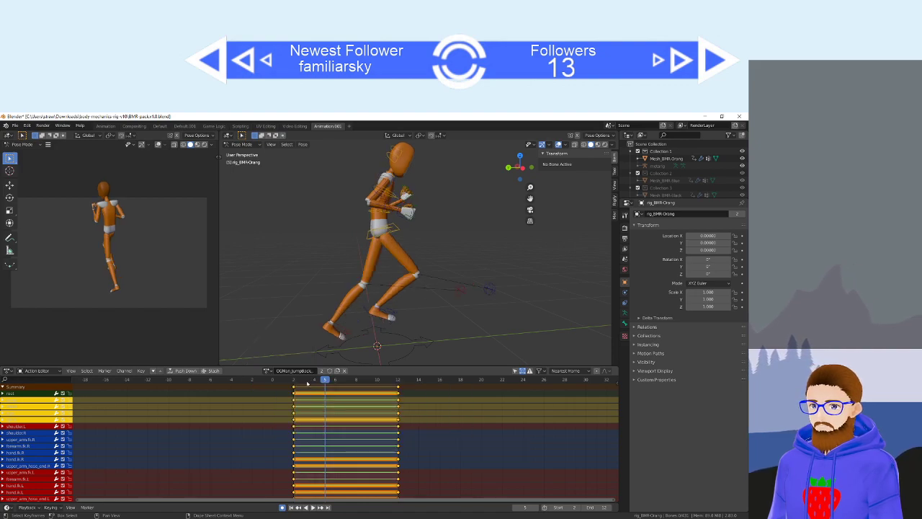
Play back the stepped action in the left orthographic view and check the key frame list in Notepad.
left_click(297, 381)
left_click(303, 383)
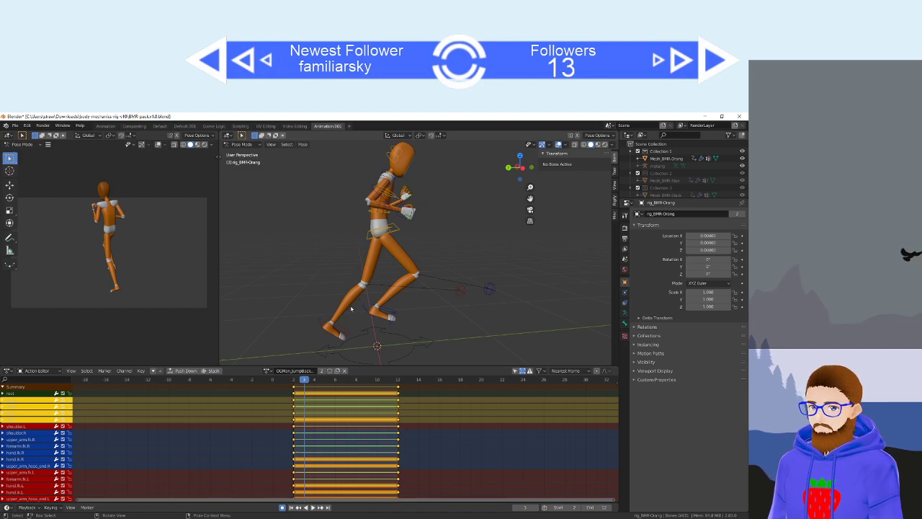
key("ctrl+KP_3")
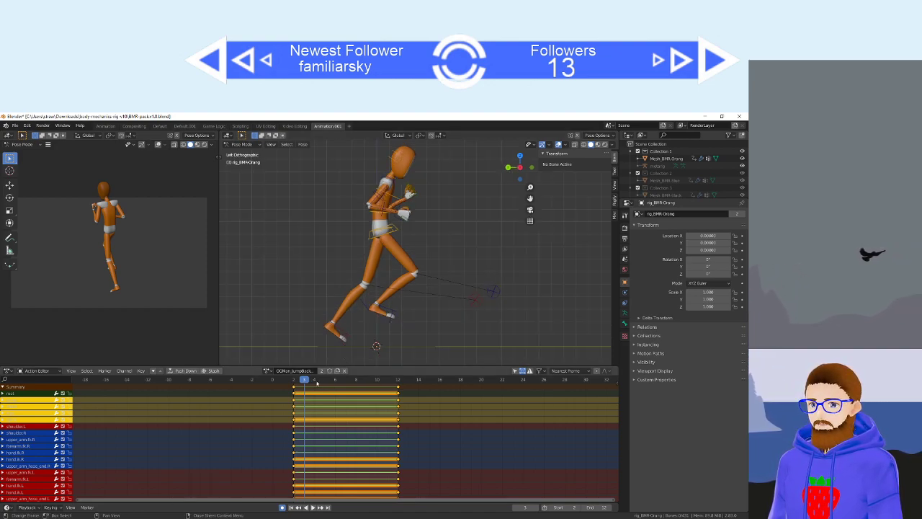
key("space")
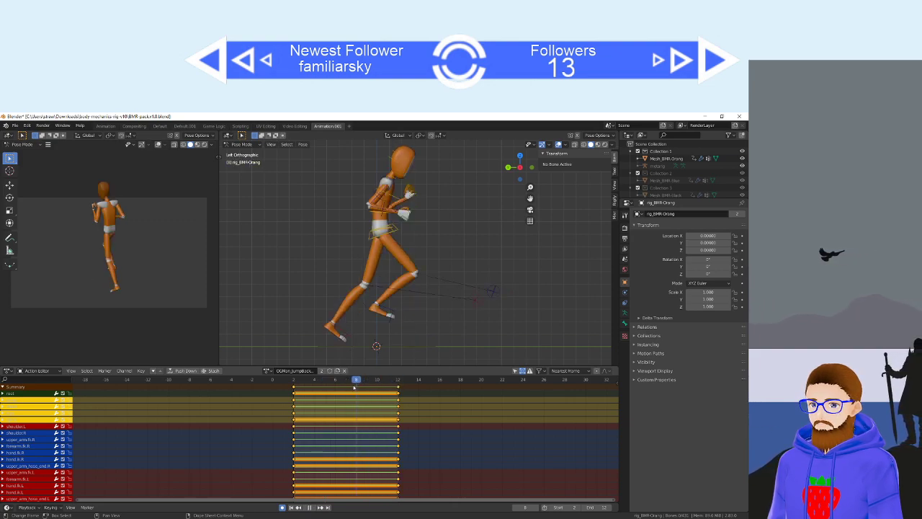
key("space")
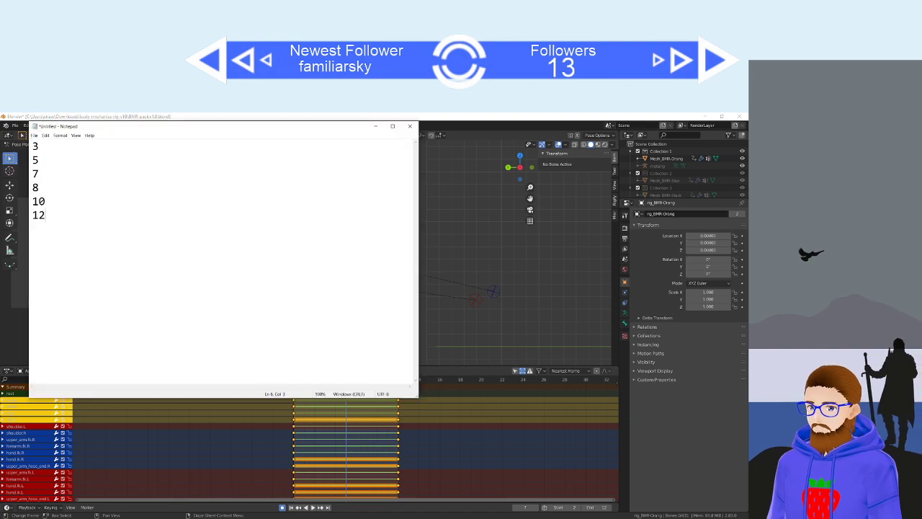
key("alt+Tab")
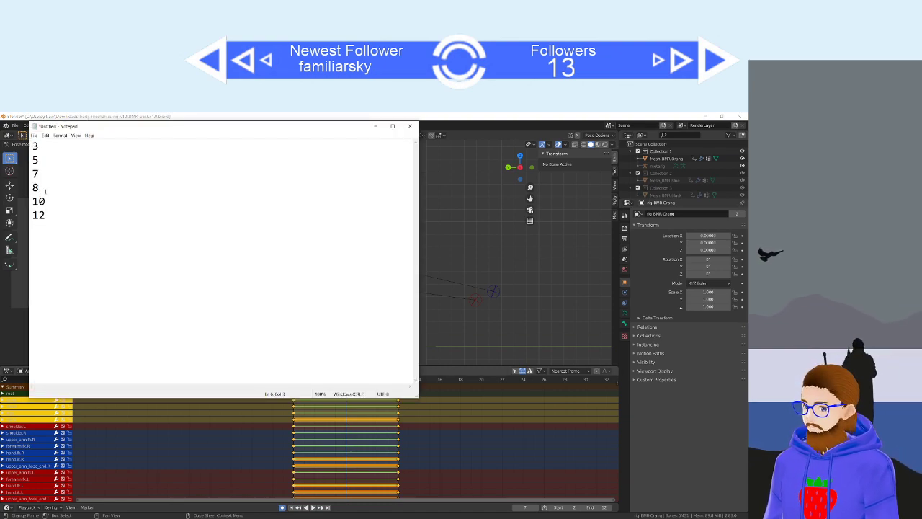
left_click(253, 456)
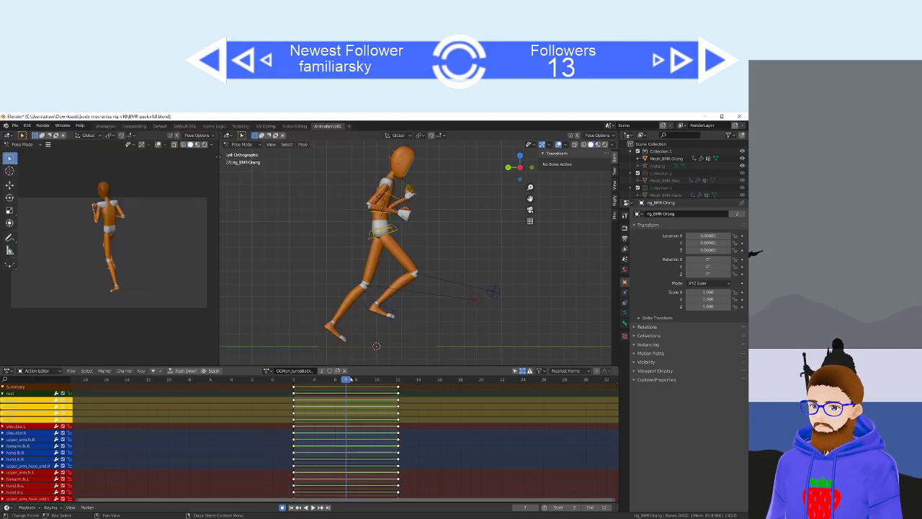
At frame 8, lower the torso control along the global Z axis into a crouch.
key("Right")
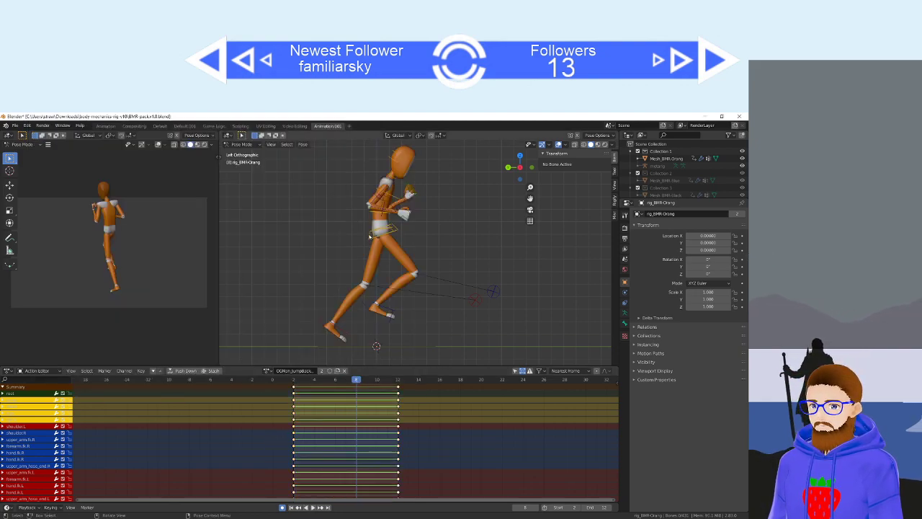
left_click(369, 236)
left_click(397, 380)
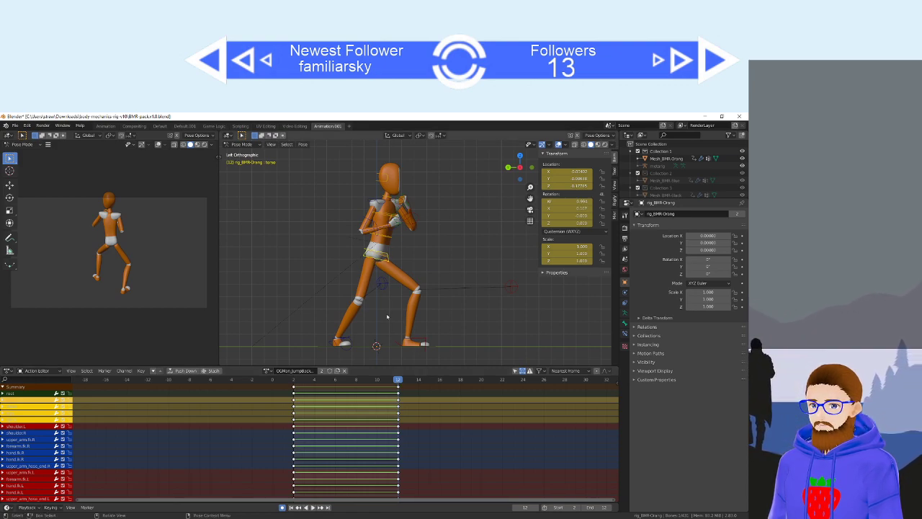
left_click_drag(401, 382, 356, 380)
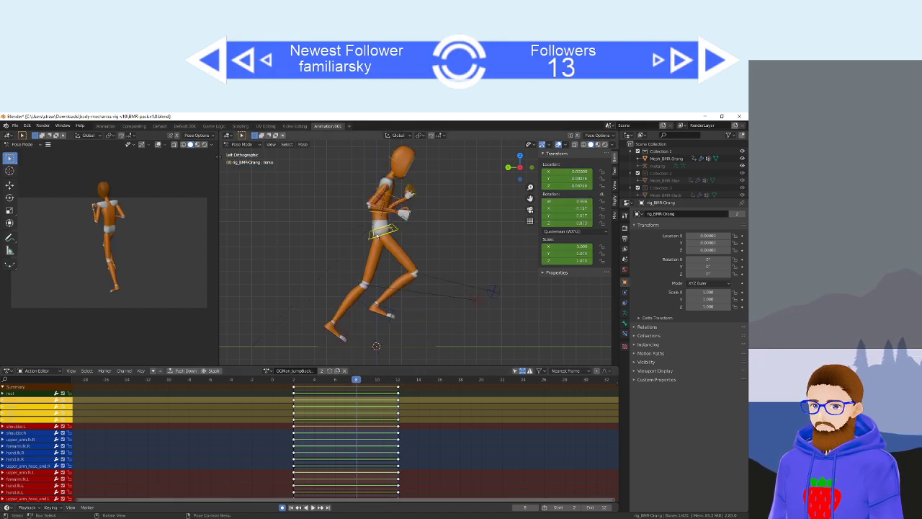
key("g")
key("z")
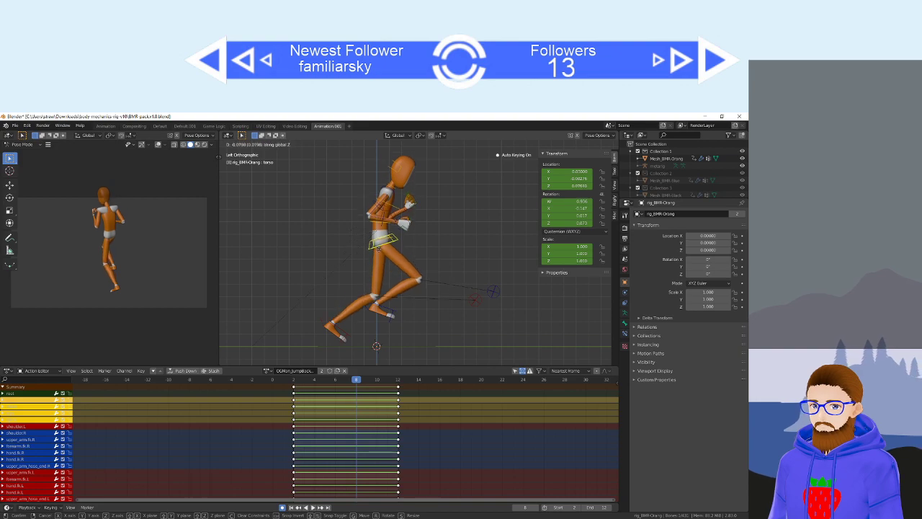
left_click(378, 285)
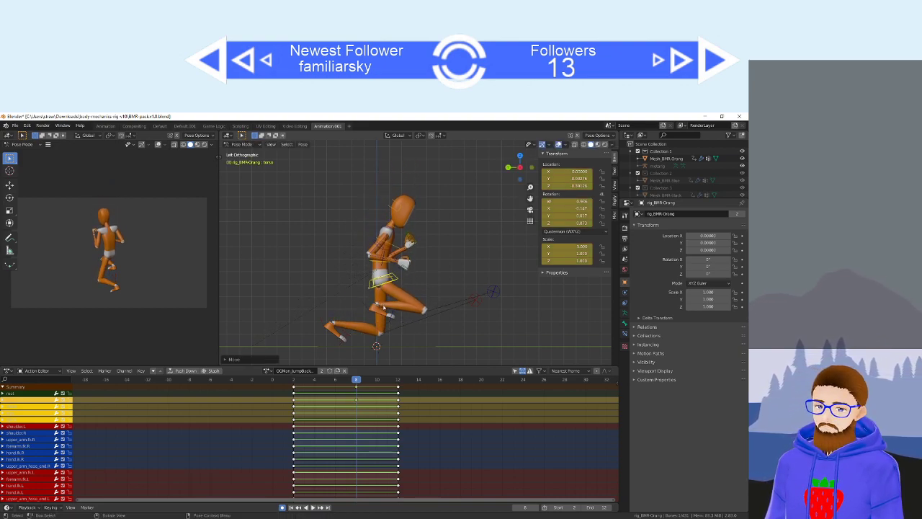
Bring the right foot control down to the ground at frame 8 and rotate it flat.
left_click(384, 310)
key("g")
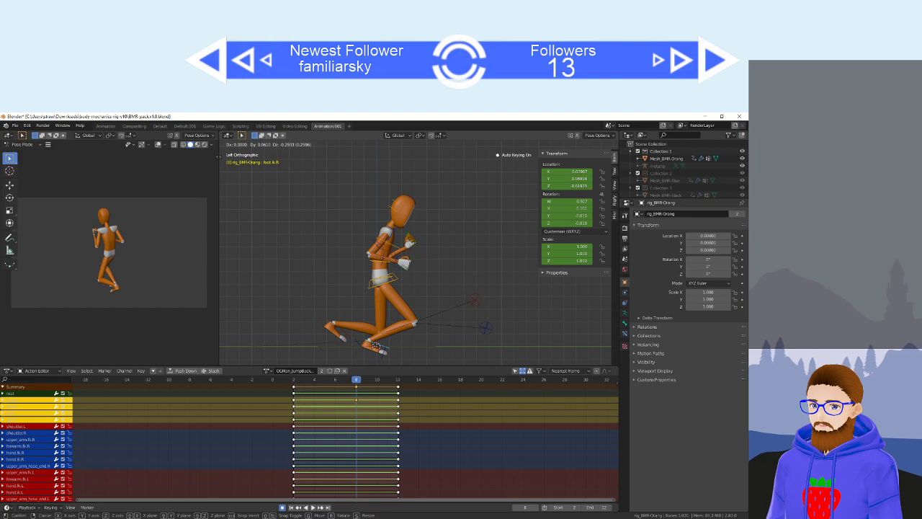
left_click(375, 345)
key("r")
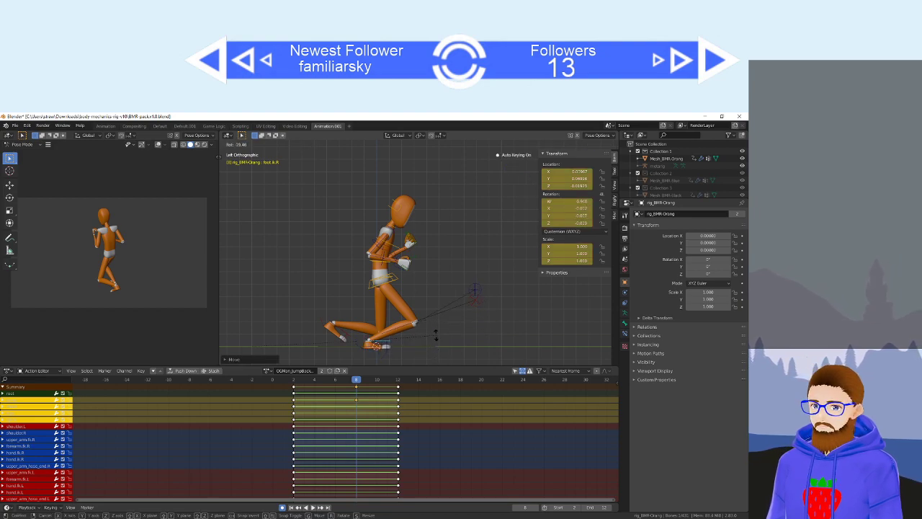
left_click(376, 345)
key("g")
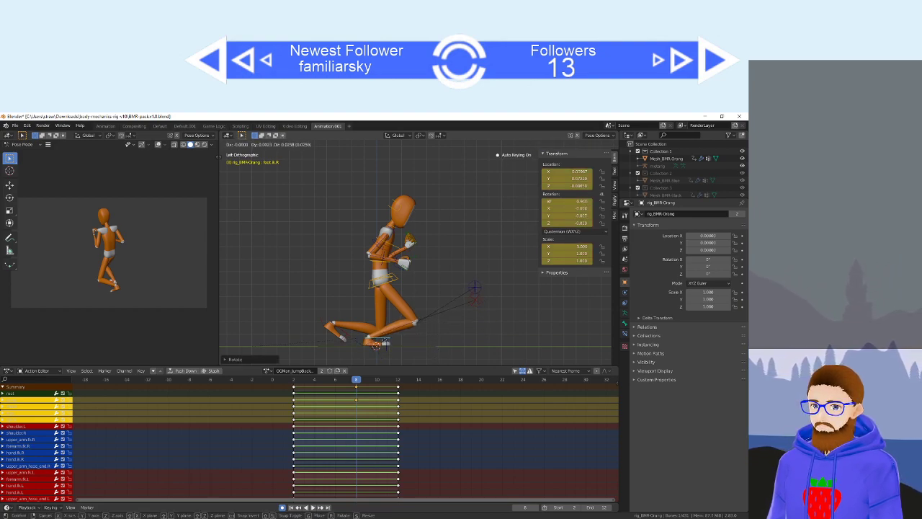
left_click(384, 343)
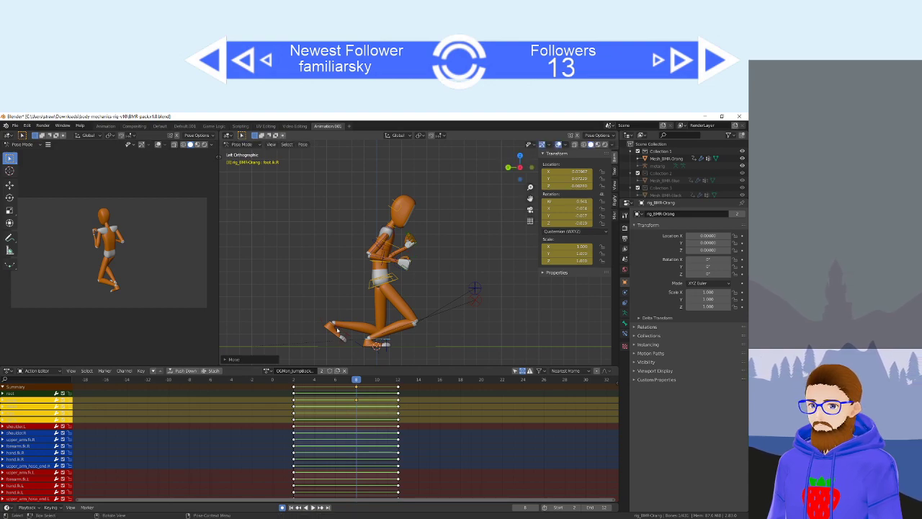
Rotate the left foot control level and lower it onto the ground behind the right foot.
left_click(337, 330)
key("r")
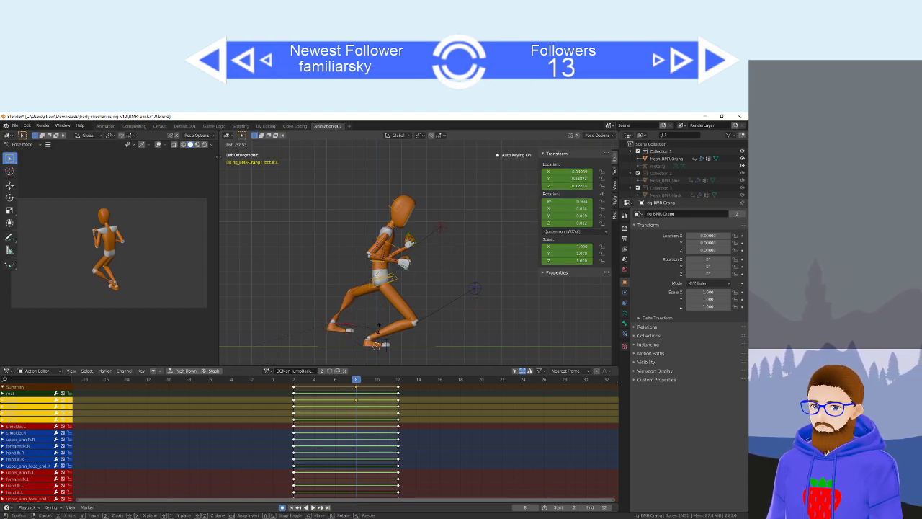
left_click(380, 327)
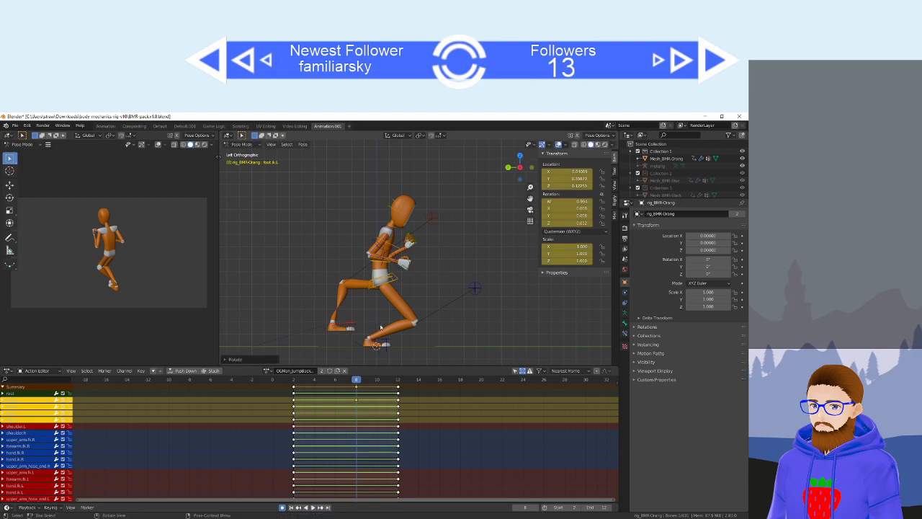
key("g")
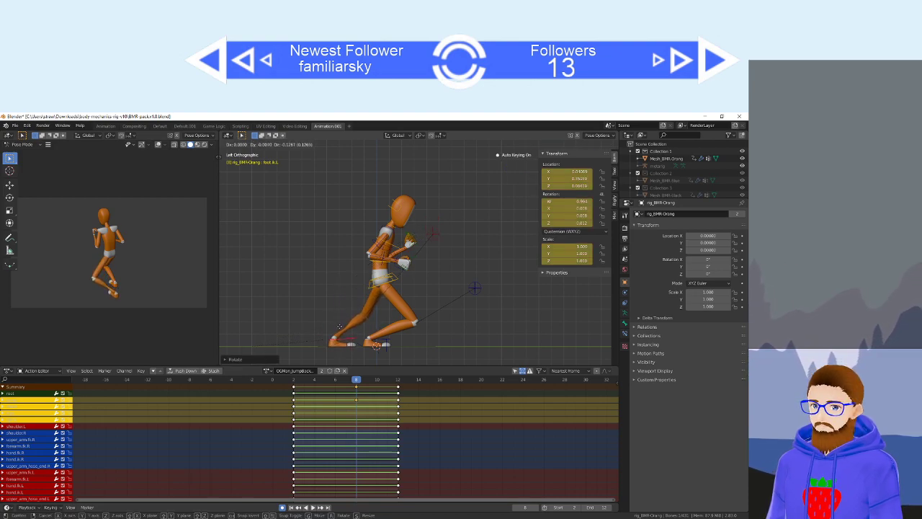
left_click(340, 326)
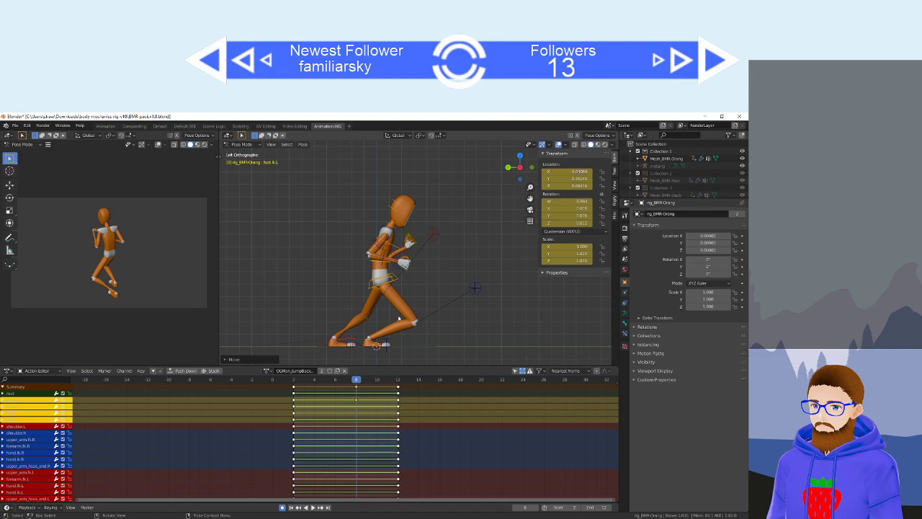
Move the left knee target forward and down, and slide the right foot forward about 0.18 m.
left_click(437, 233)
key("g")
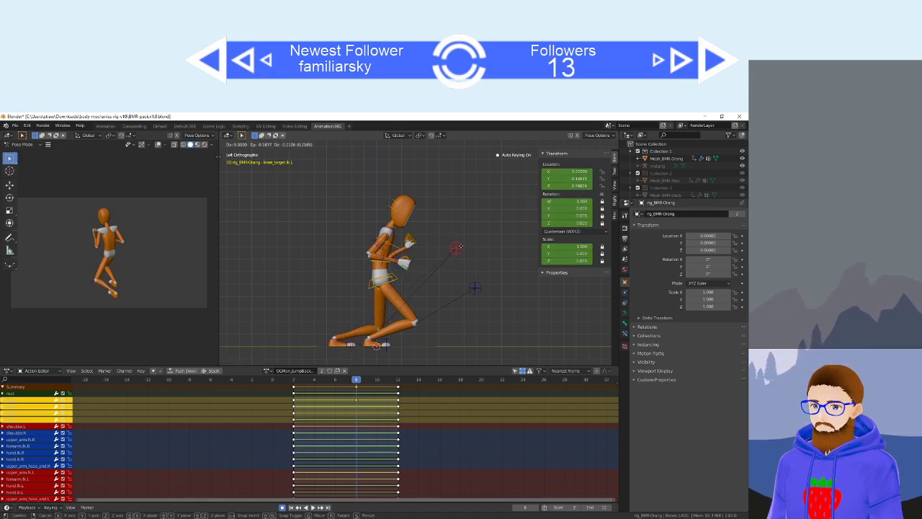
left_click(459, 246)
left_click(375, 342)
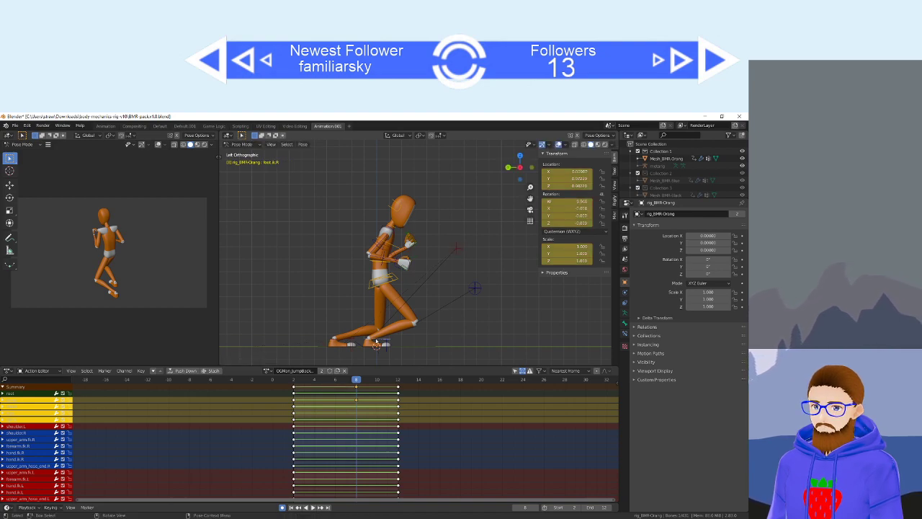
key("g")
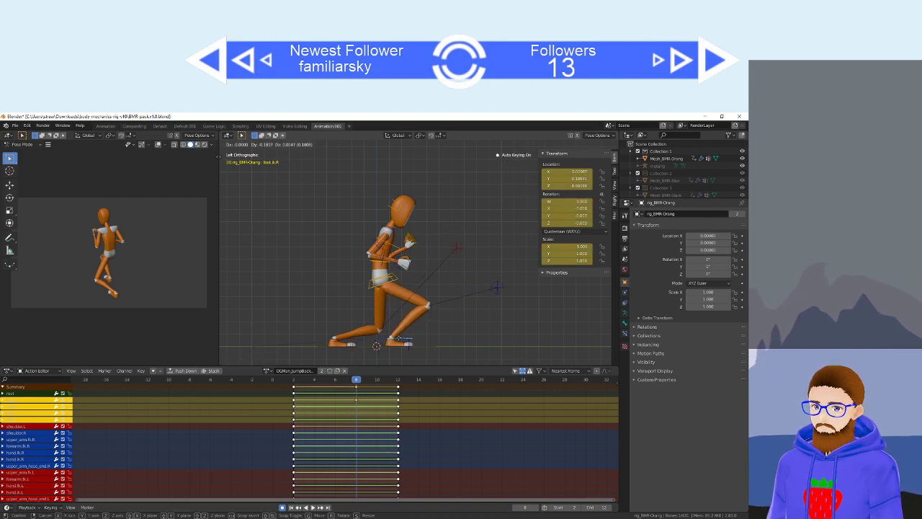
left_click(398, 338)
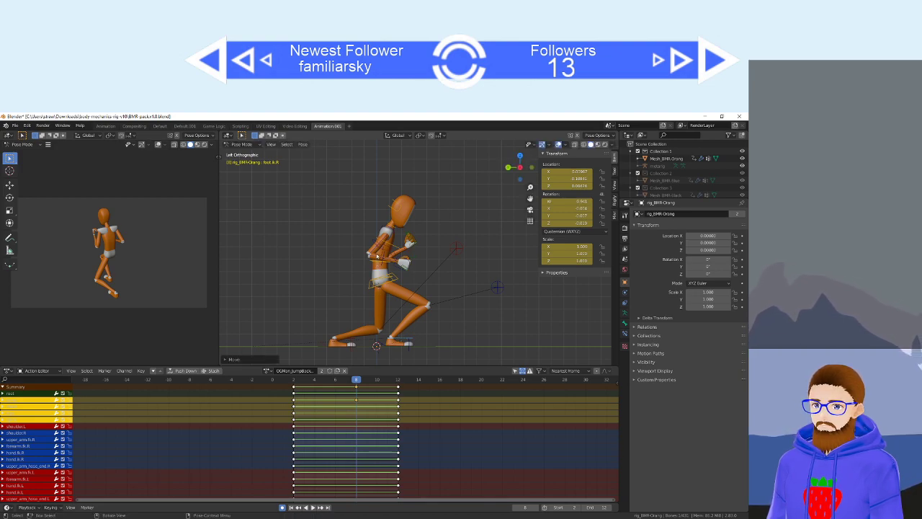
Rotate the torso control to lean the body forward, and tilt the head back up to face ahead.
left_click(369, 288)
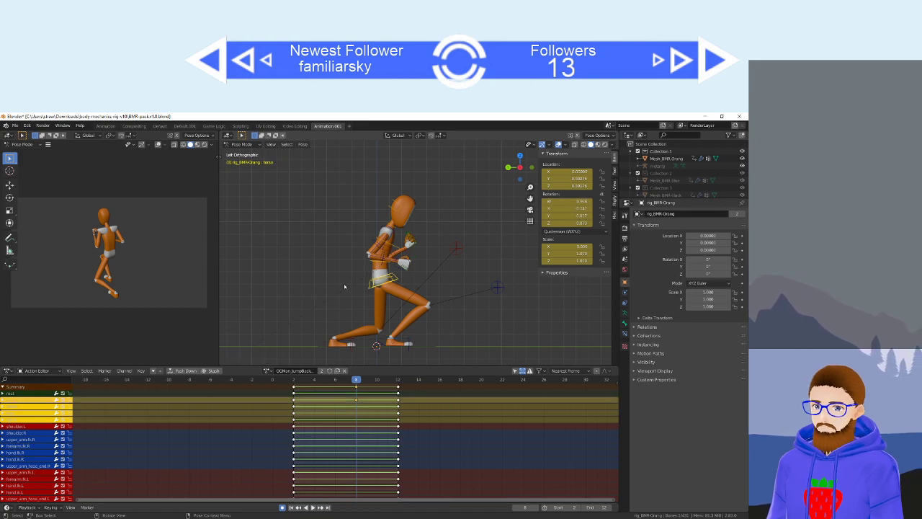
key("r")
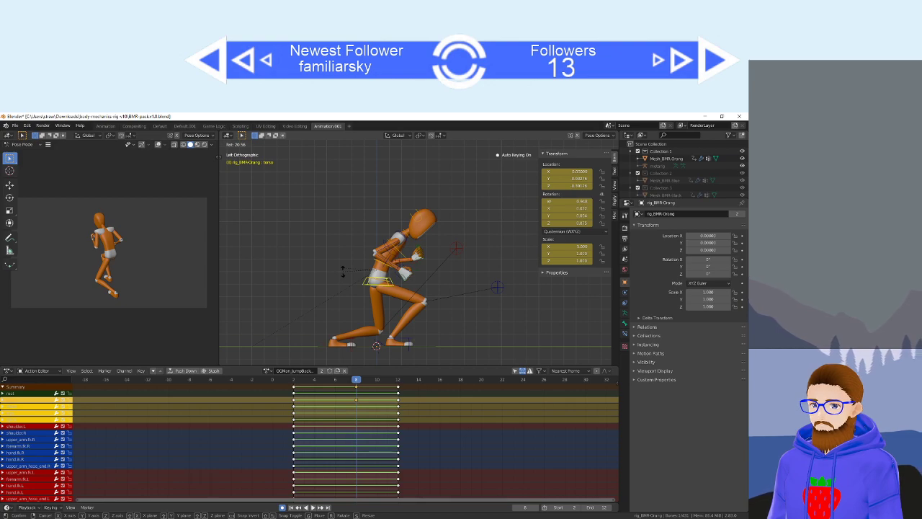
left_click(369, 257)
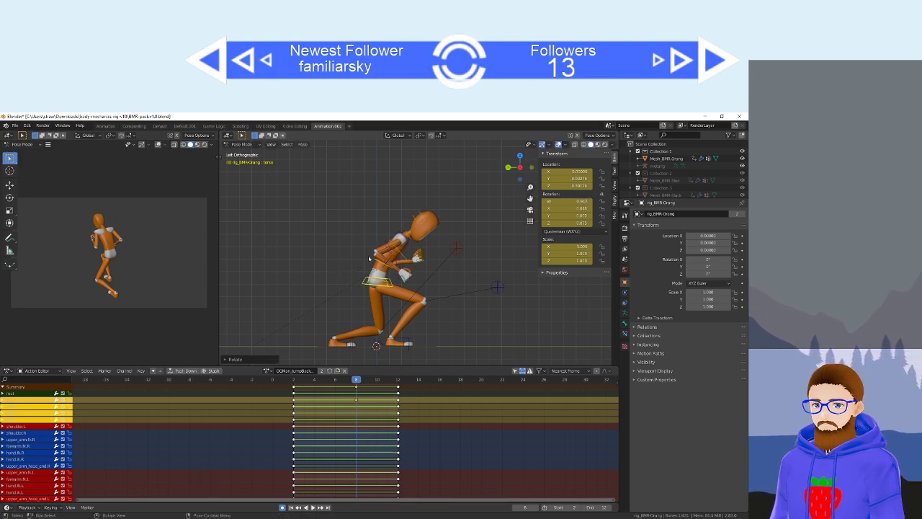
left_click(418, 220)
key("r")
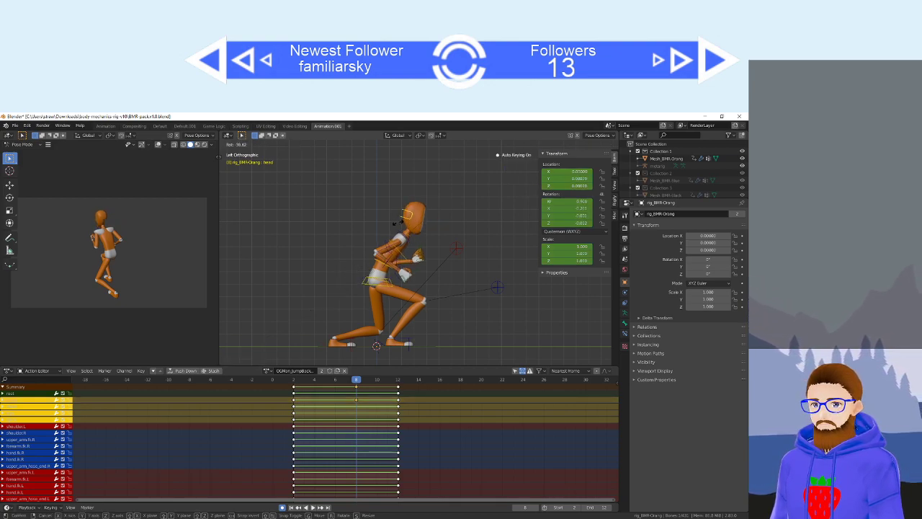
left_click(401, 217)
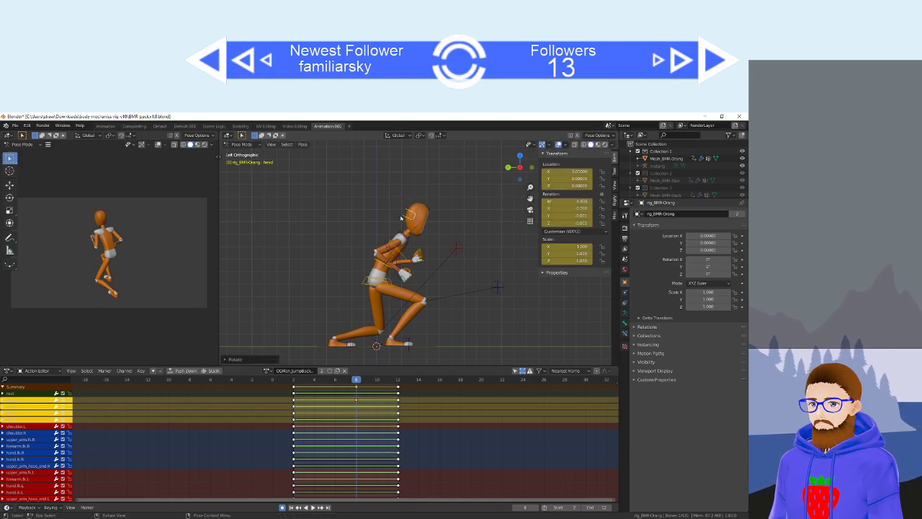
Rotate the right upper arm and lower the right forearm for the crouched landing pose.
left_click(396, 239)
key("r")
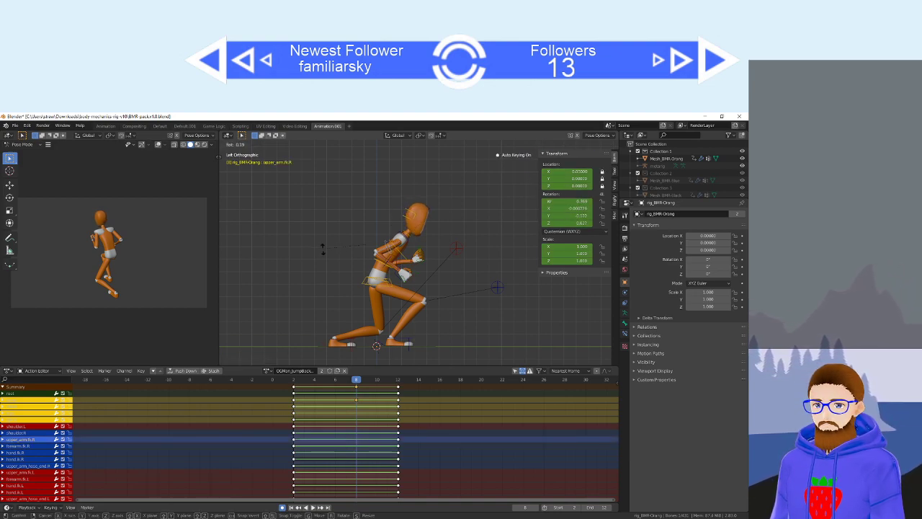
left_click(325, 248)
left_click(412, 253)
key("r")
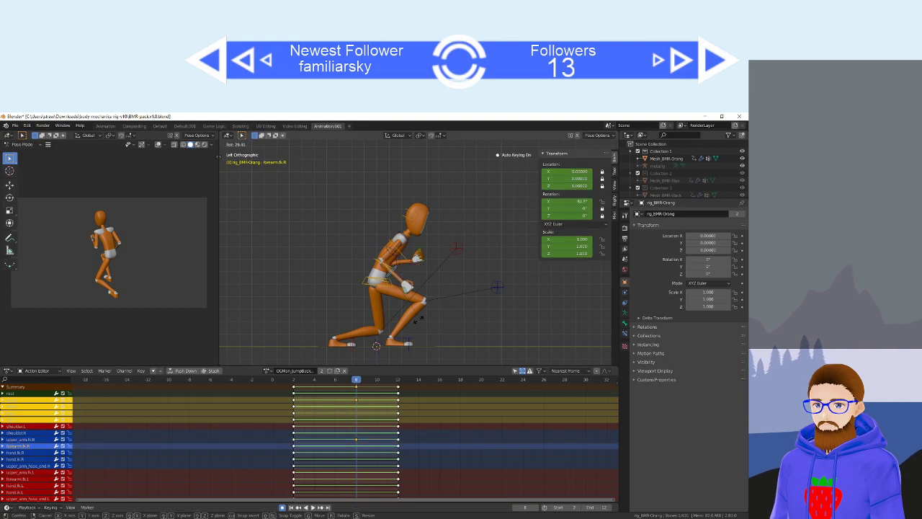
left_click(412, 306)
Rotate the left forearm forward so the arm bends over the thigh in the crouched landing pose.
left_click(397, 262)
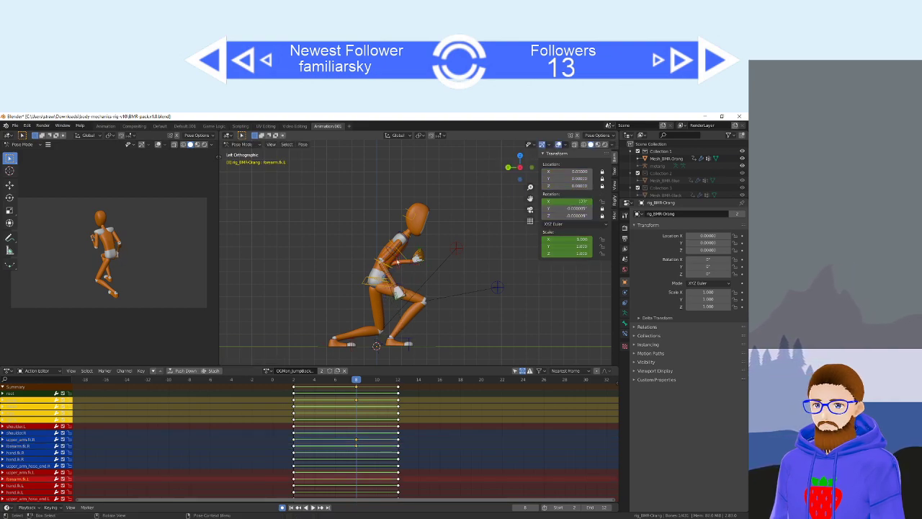
key("r")
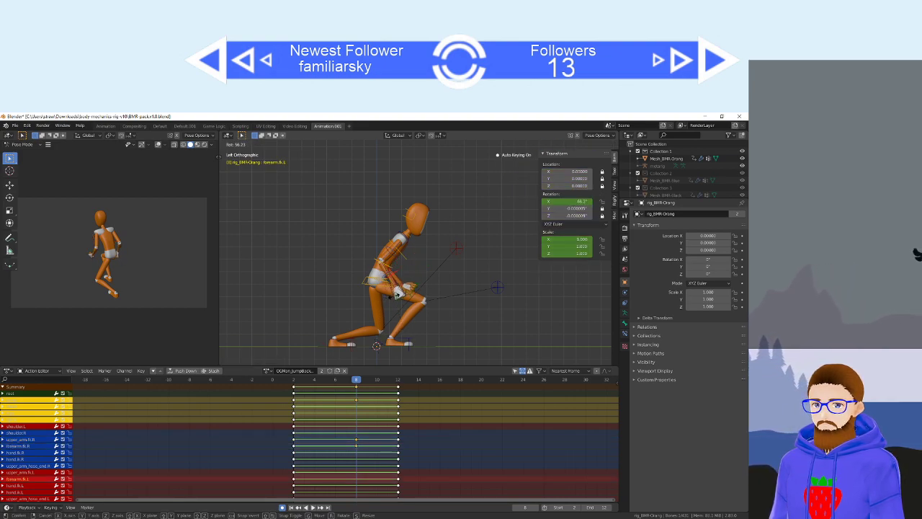
left_click(398, 296)
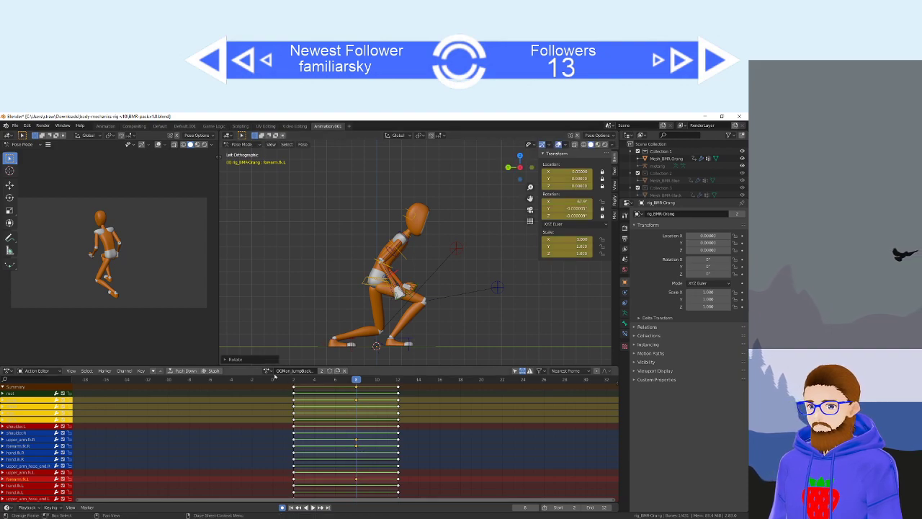
Display the jump forward action for comparison of its frame 8 pose, and return to the jump back action.
left_click(268, 370)
left_click(315, 437)
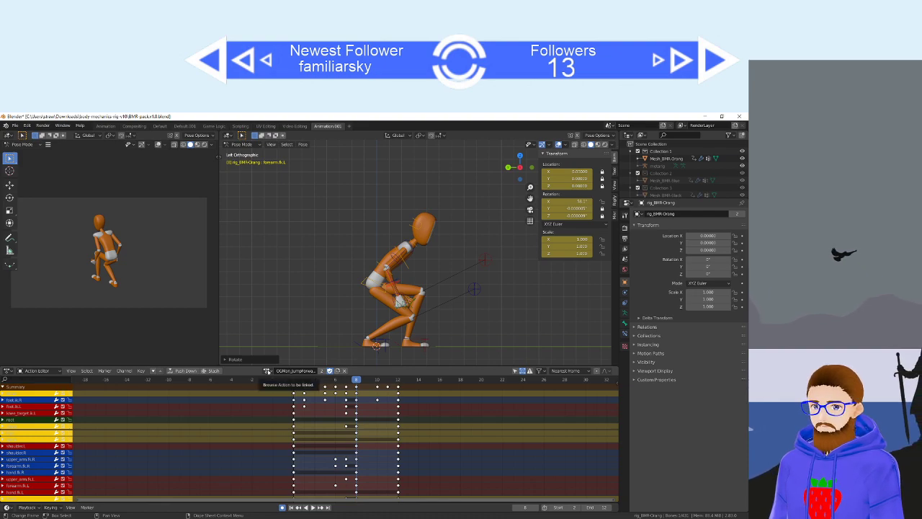
left_click(268, 370)
left_click(307, 419)
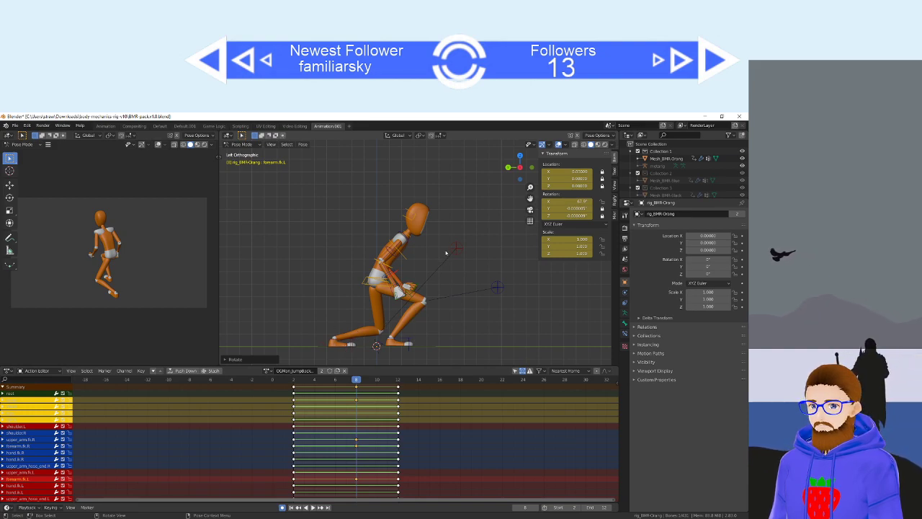
Move the left knee target farther out in front of the body.
middle_click_drag(451, 261, 368, 294)
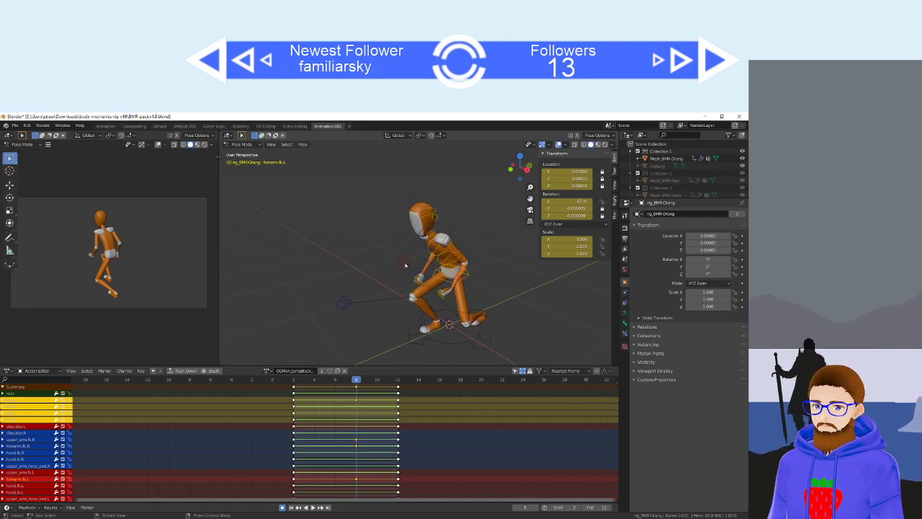
key("r")
left_click(444, 279)
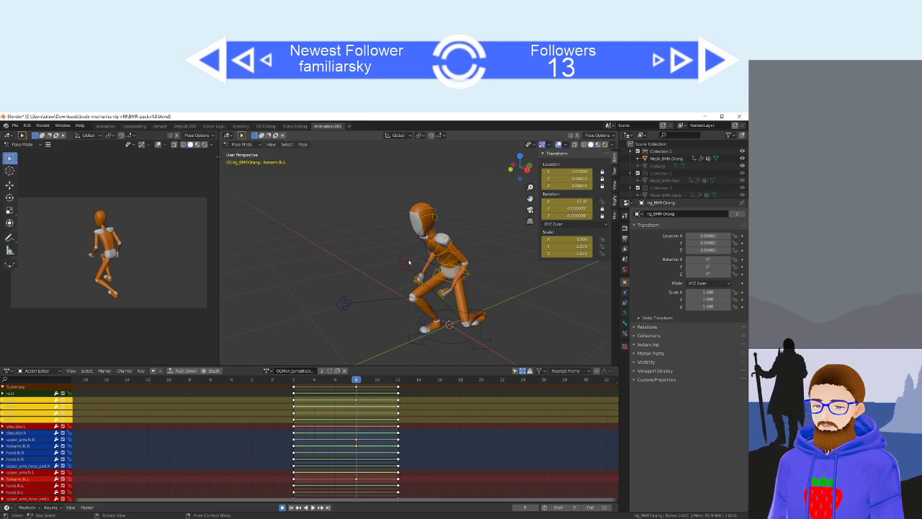
left_click(402, 263)
key("g")
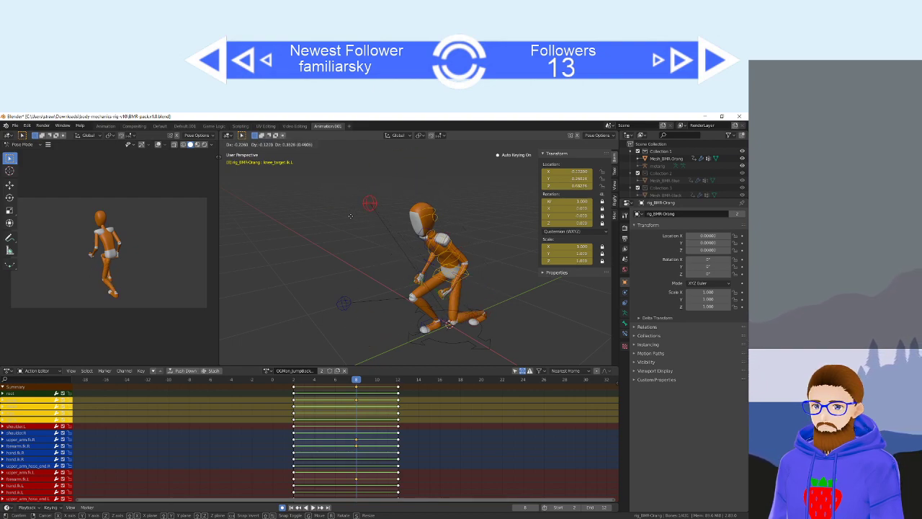
left_click(308, 265)
middle_click_drag(308, 265, 445, 308)
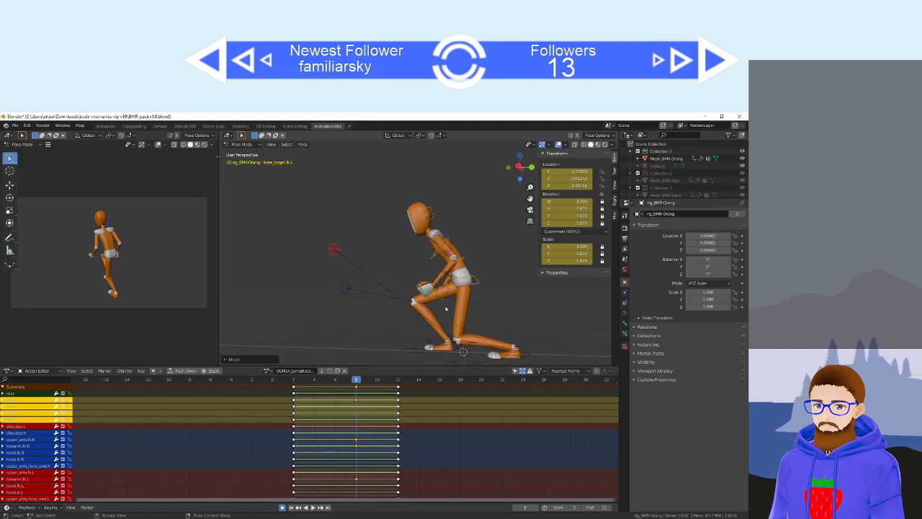
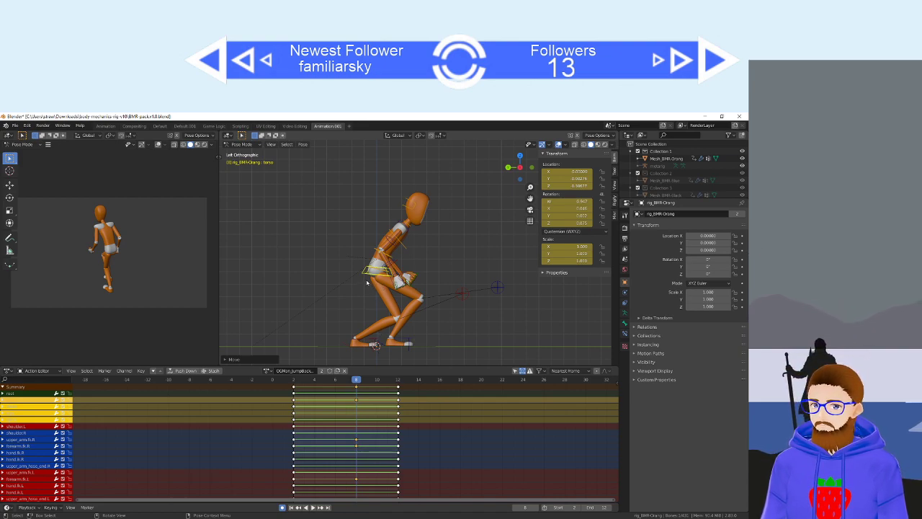
Lower the torso control about 0.10 m and move the left foot forward about 0.15 m, beside the right foot.
key("g")
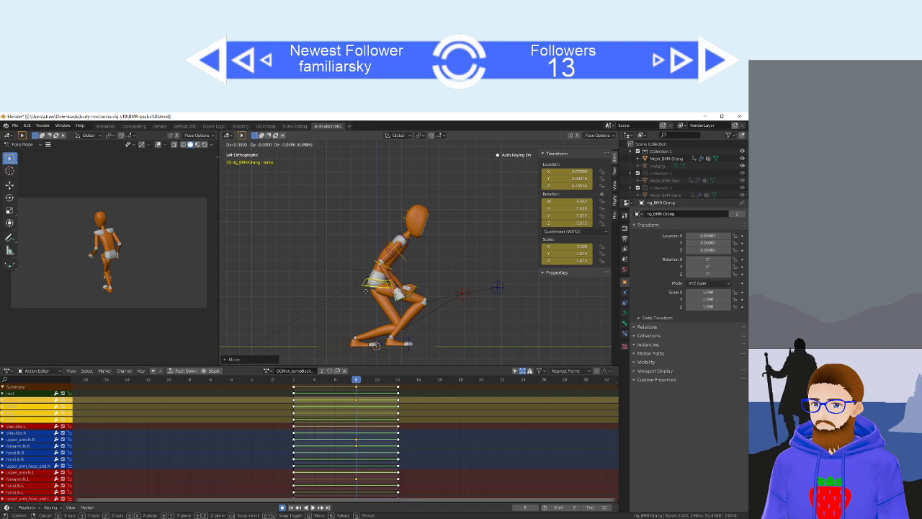
left_click(366, 291)
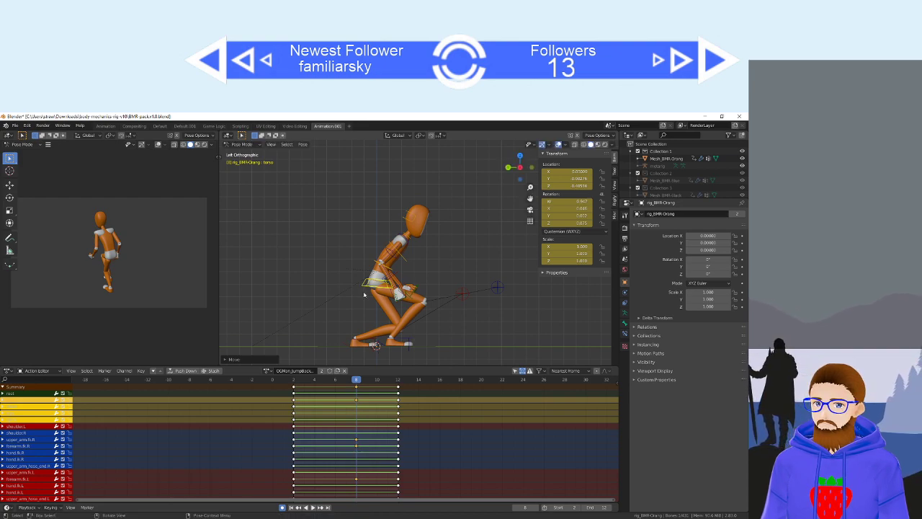
left_click(374, 343)
key("g")
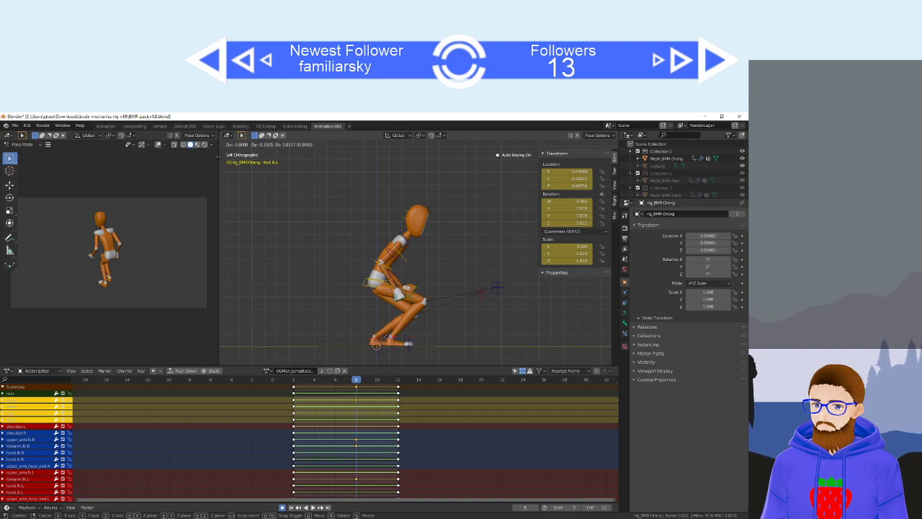
left_click(386, 337)
mouse_move(351, 381)
left_mouse_down()
mouse_move(339, 384)
mouse_move(359, 386)
left_mouse_up()
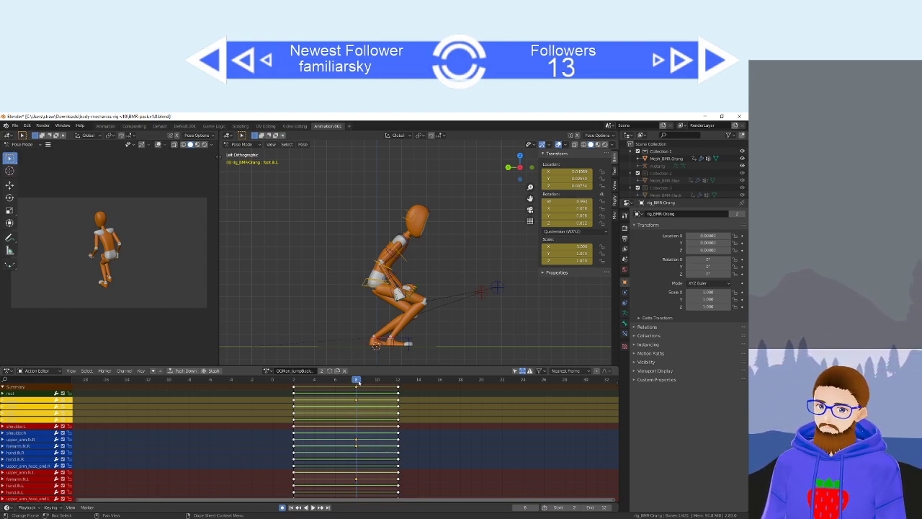
mouse_move(358, 382)
left_mouse_down()
mouse_move(343, 384)
mouse_move(356, 381)
left_mouse_up()
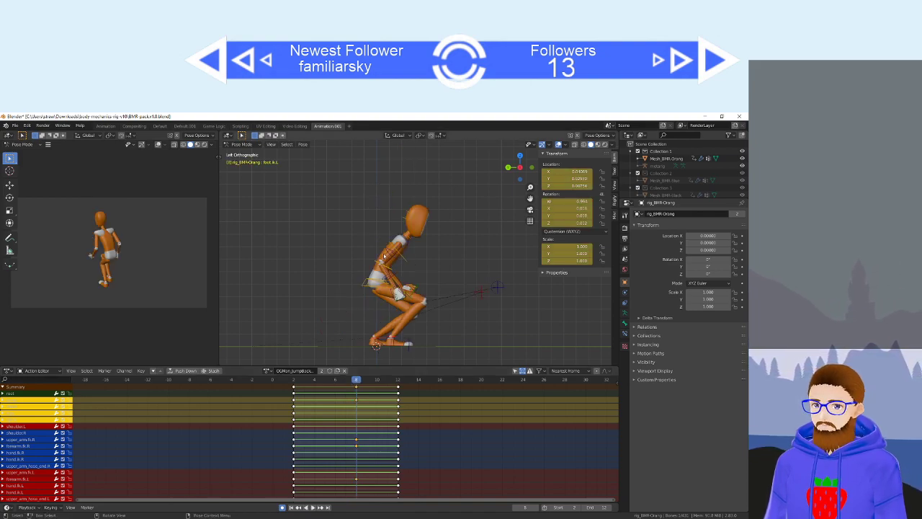
Rotate the torso control to lean the body further forward, and tilt the head back up to face ahead.
left_click(366, 283)
key("r")
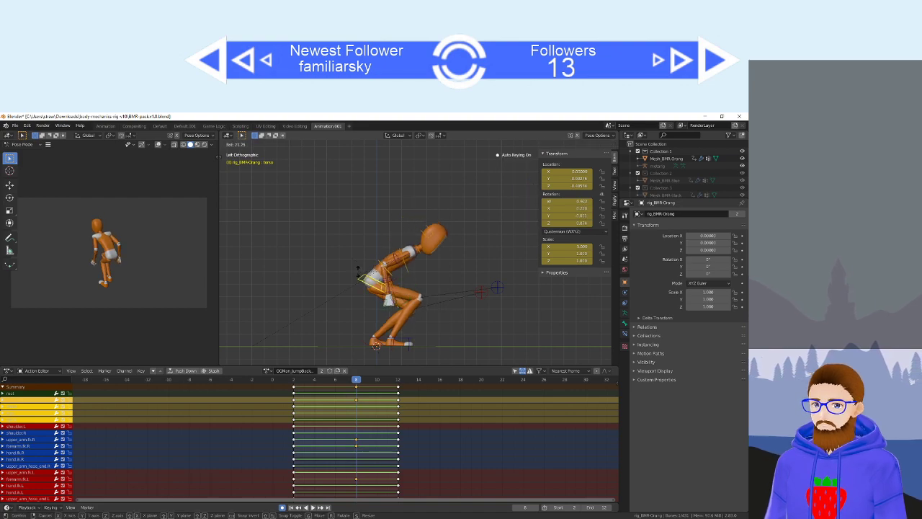
left_click(380, 261)
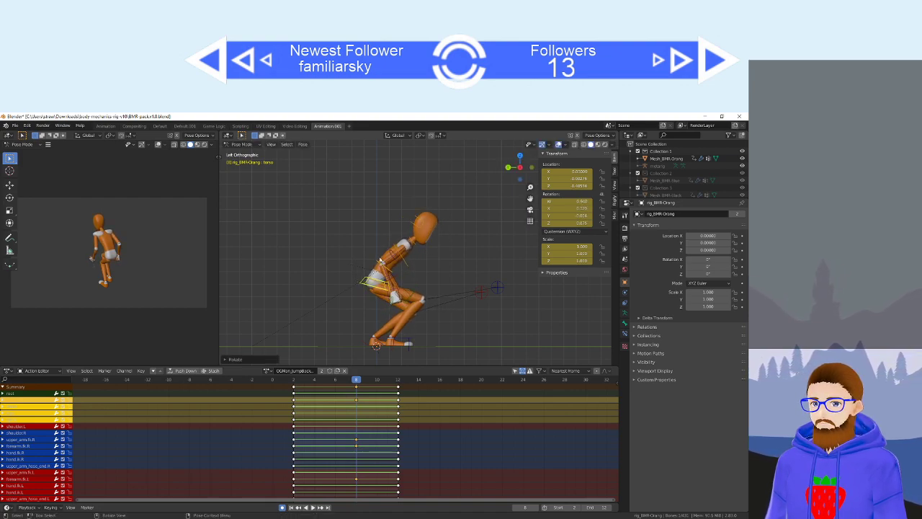
left_click(416, 226)
key("r")
left_click(394, 229)
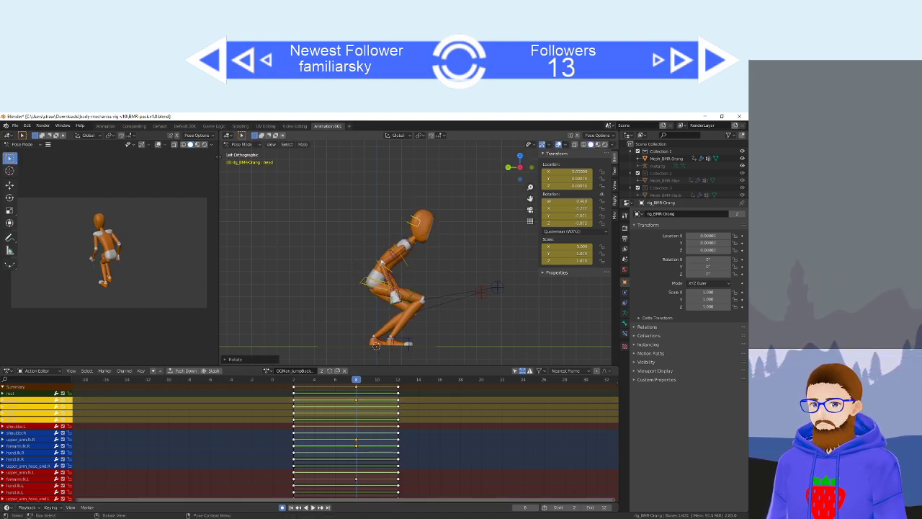
Play back the animation, and check the list of key frame numbers in Notepad.
key("space")
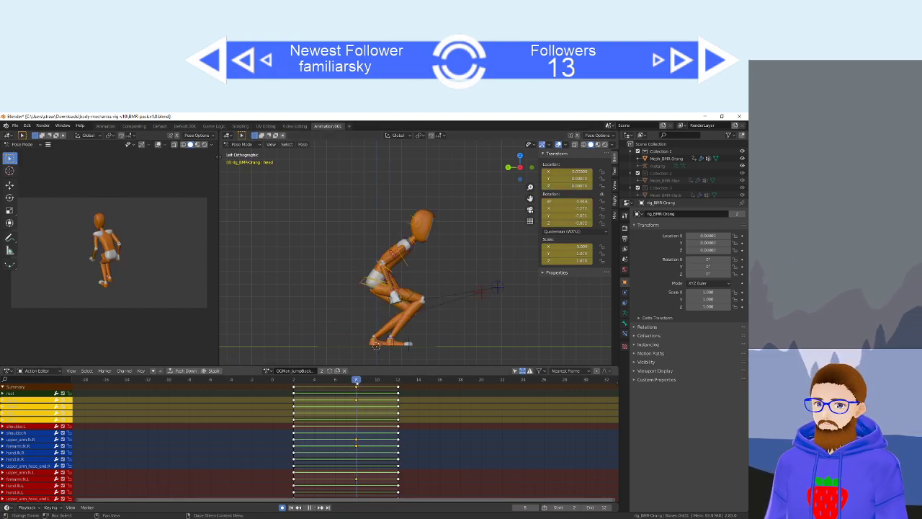
key("space")
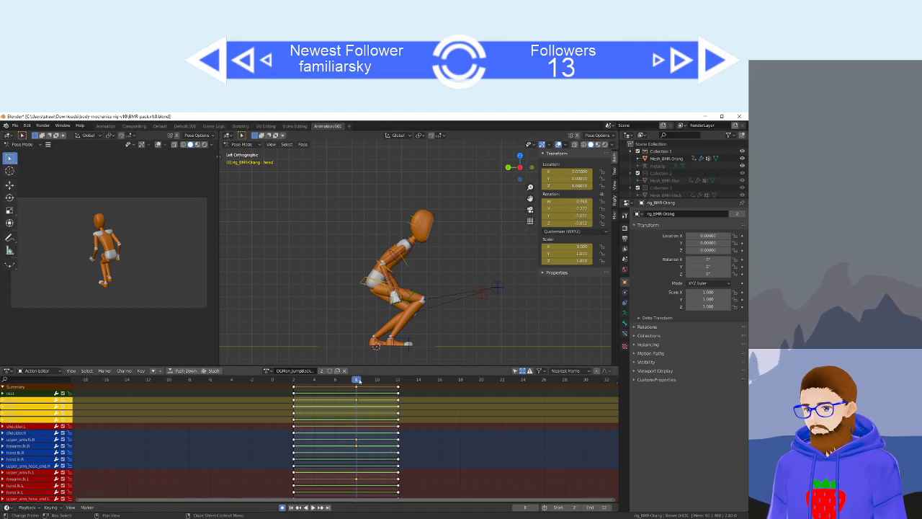
left_click(430, 517)
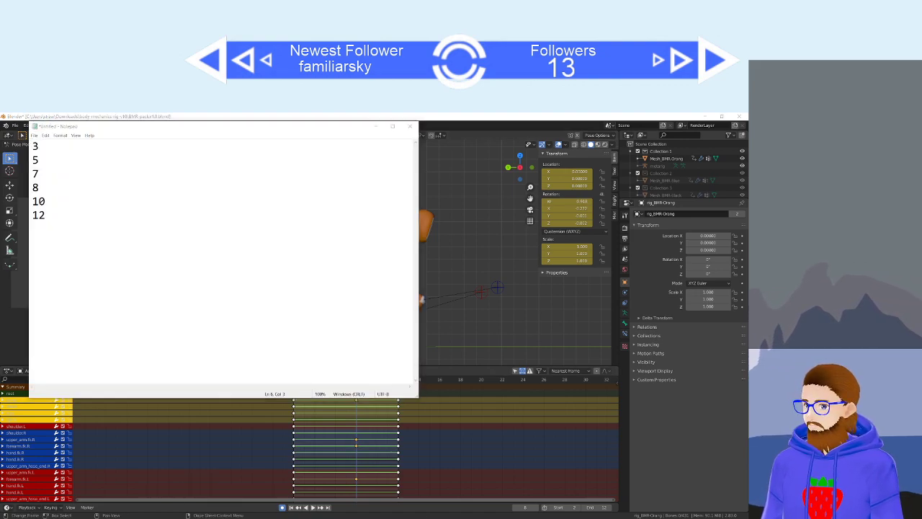
left_click(430, 517)
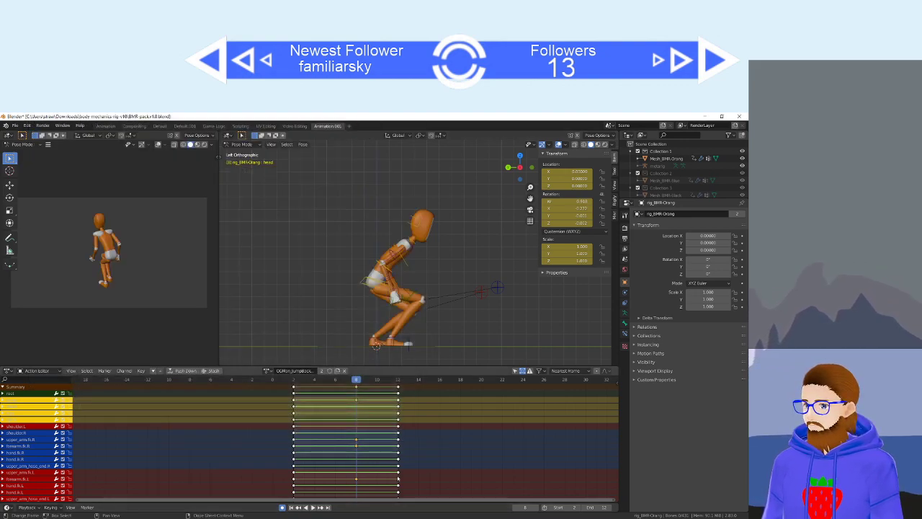
At frame 3, move the torso control slightly down and keyframe it.
left_click(306, 380)
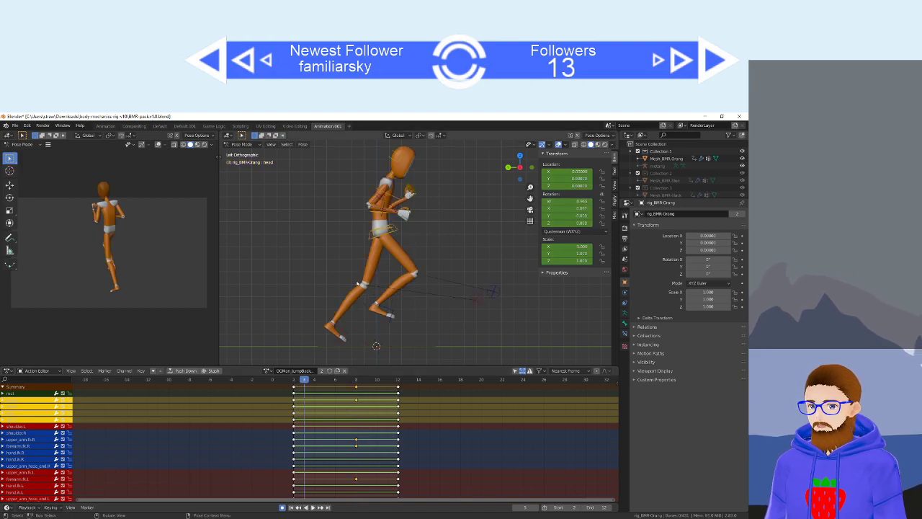
left_click(376, 238)
key("g")
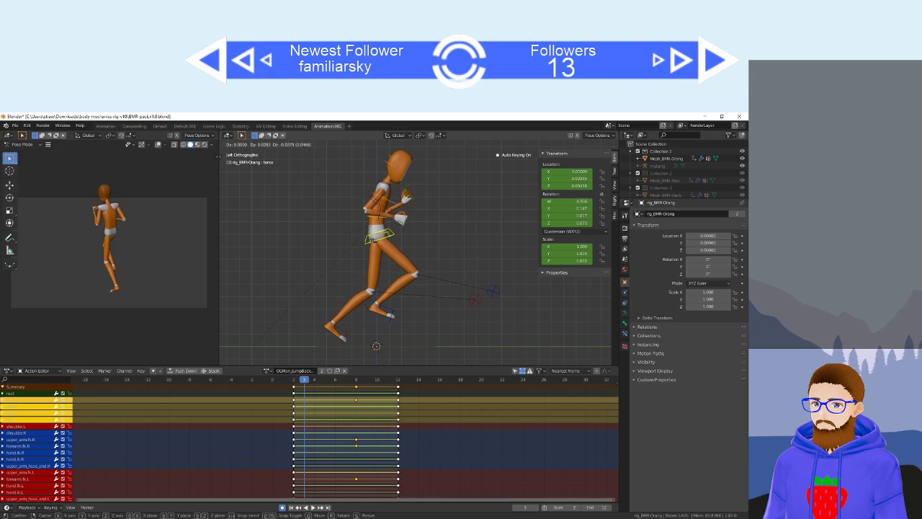
left_click(373, 248)
key("i")
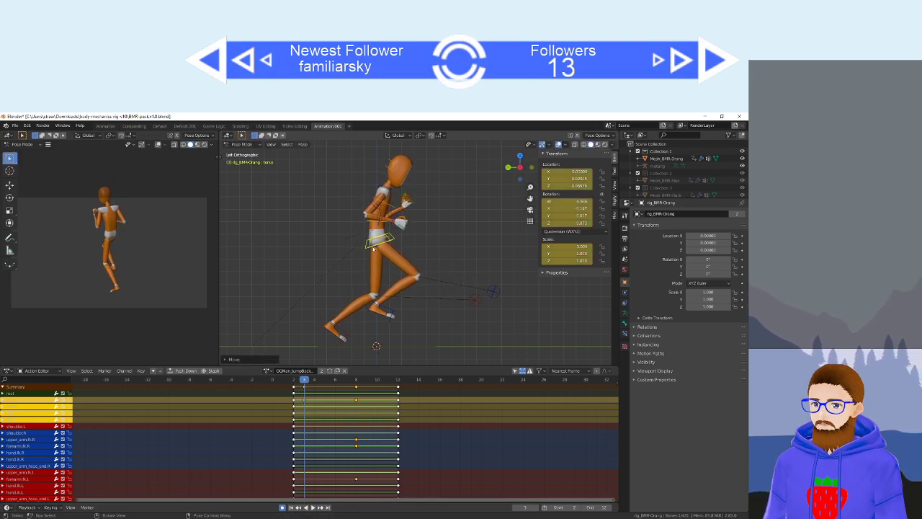
left_click(334, 334)
key("g")
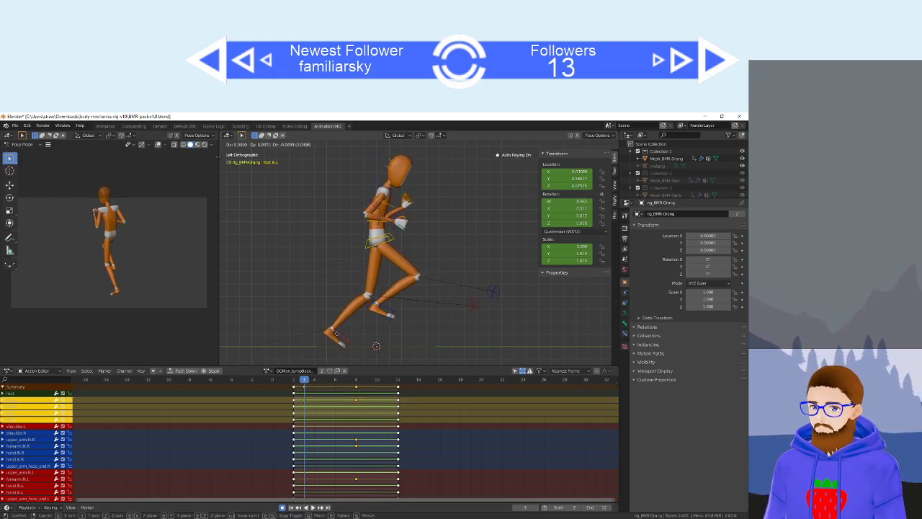
right_click(336, 337)
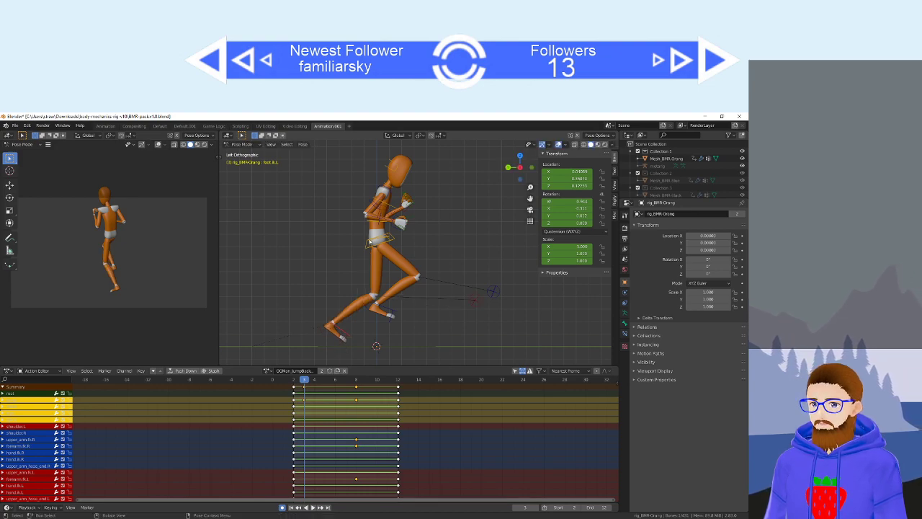
Lower the torso control about another 0.07 m at frame 3.
left_click(372, 248)
key("g")
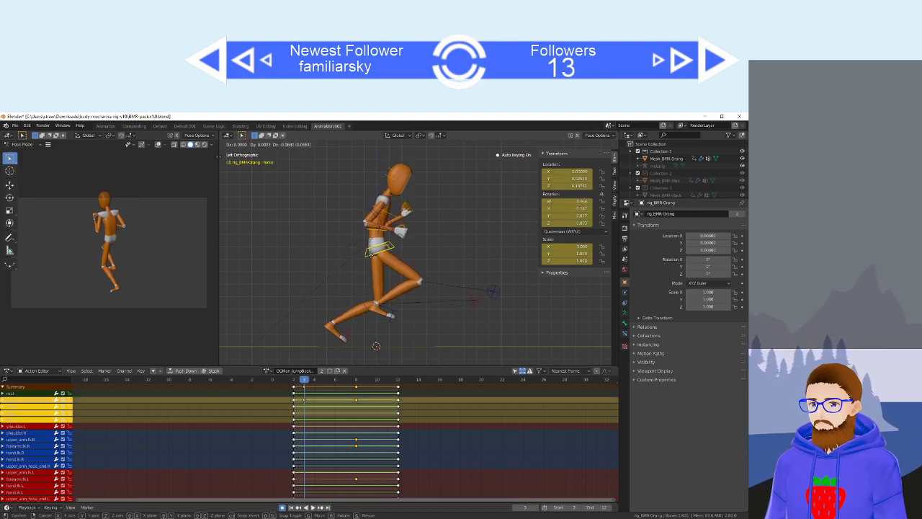
left_click(344, 330)
Move the left foot forward and down about 0.17 m at frame 3, rotate it level and set it on the ground line.
left_click(343, 330)
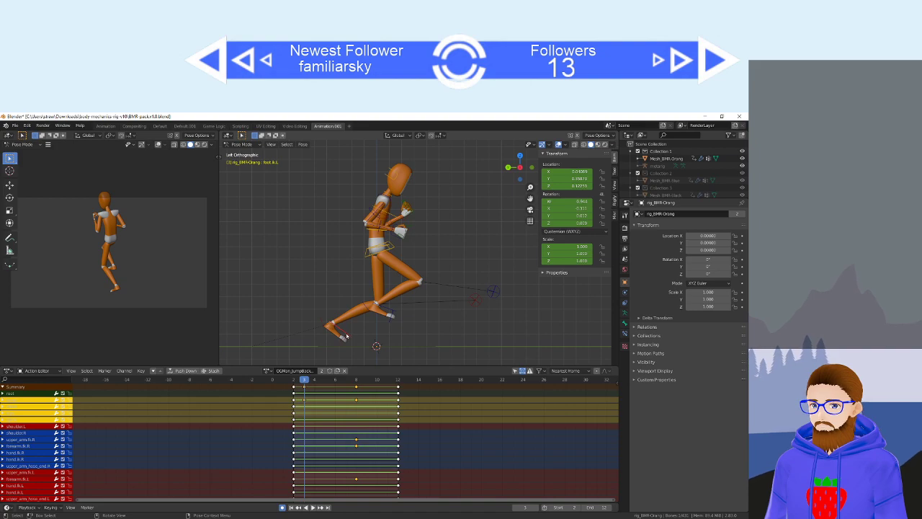
key("g")
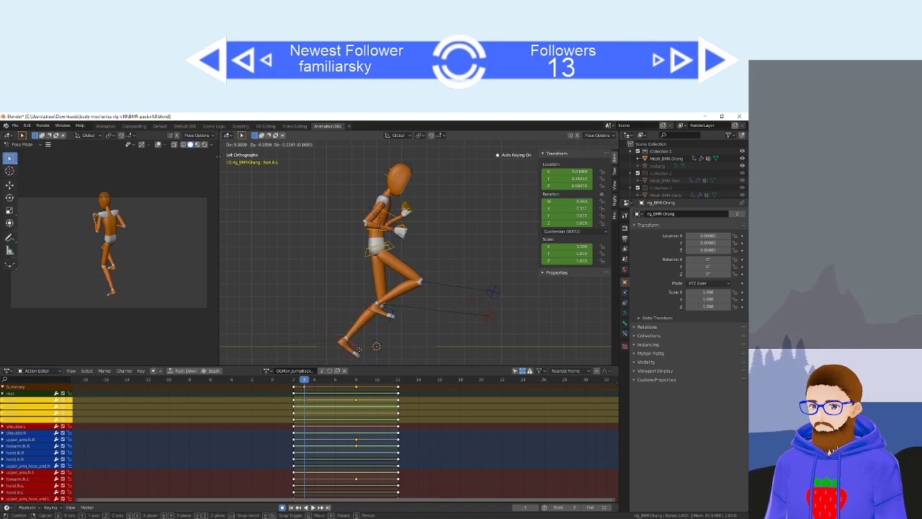
left_click(358, 353)
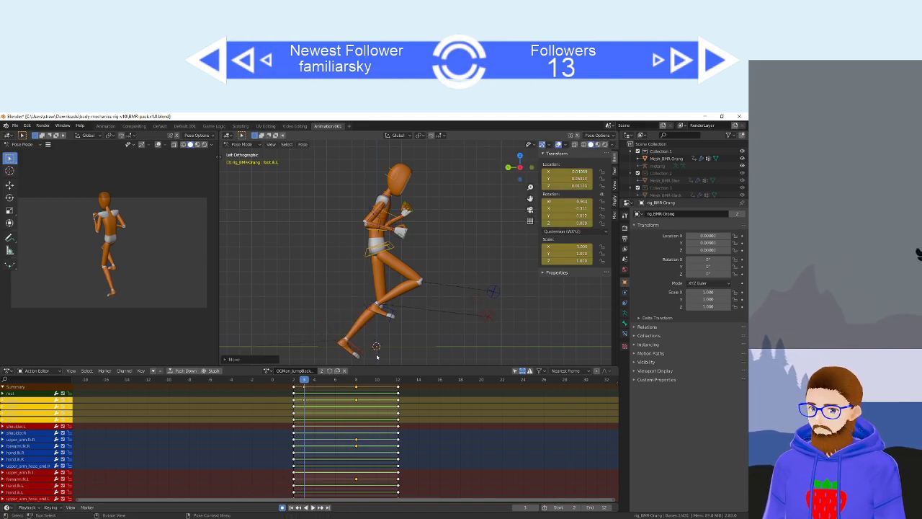
key("r")
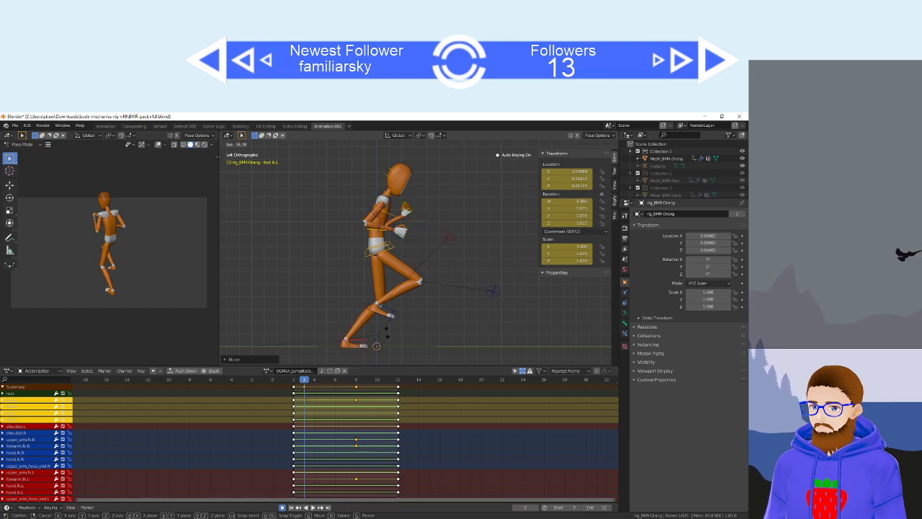
left_click(386, 330)
key("g")
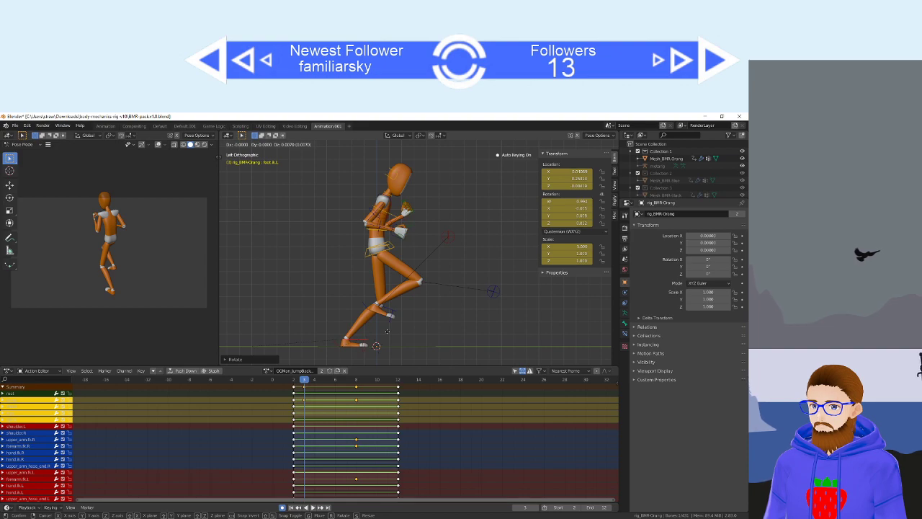
left_click(386, 331)
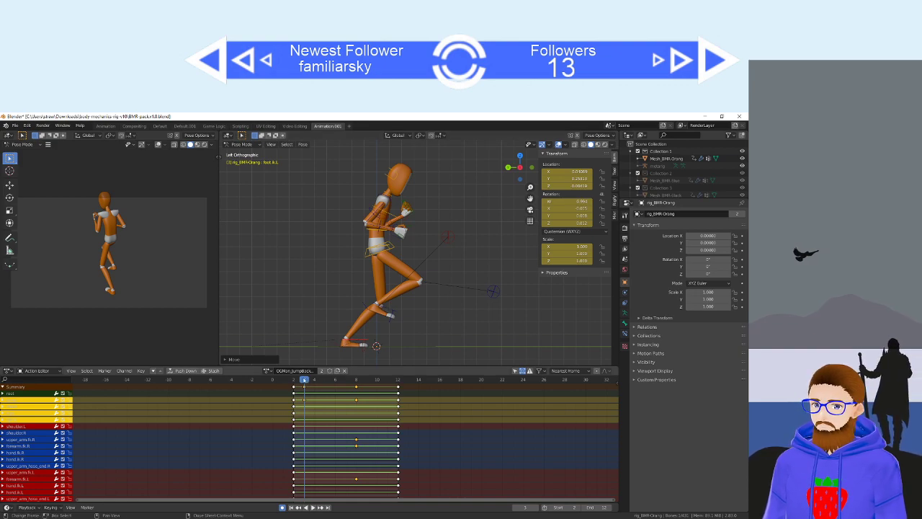
left_click(295, 381)
left_click_drag(297, 382, 303, 383)
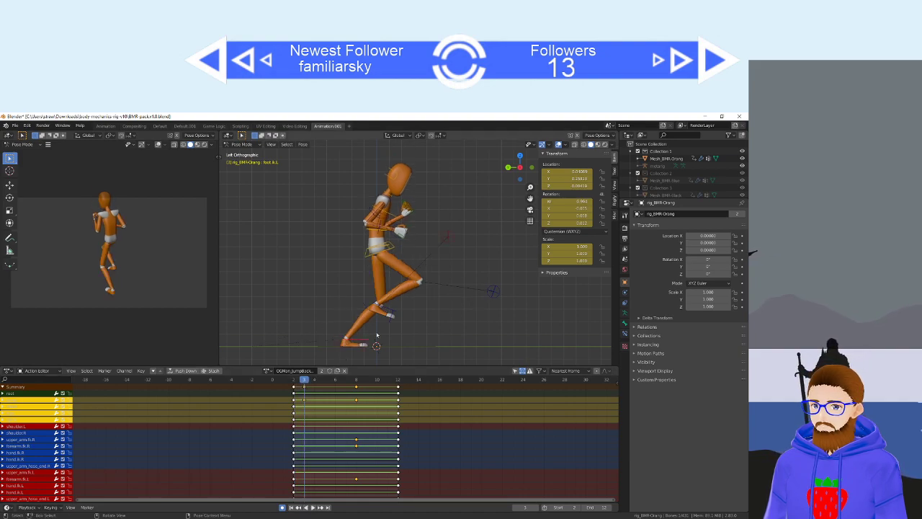
At frame 3, lower the right foot control toward the ground.
left_click(384, 308)
key("g")
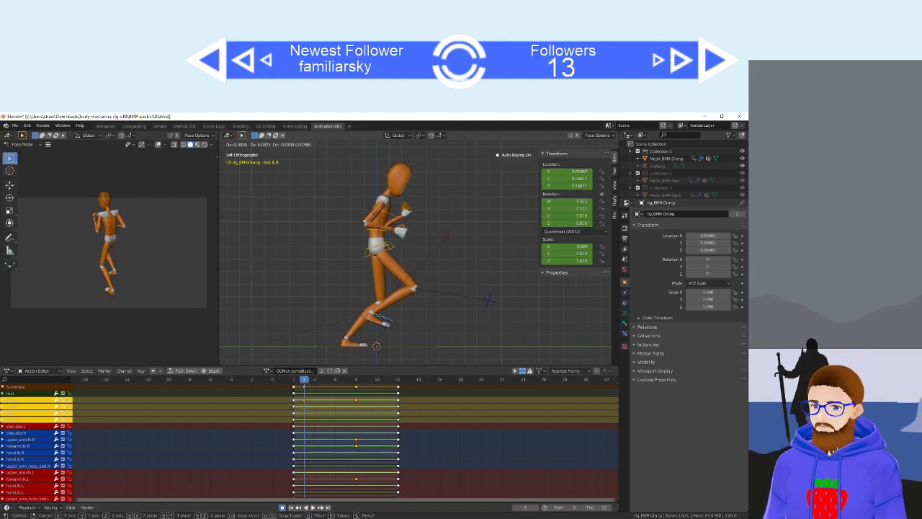
left_click(379, 321)
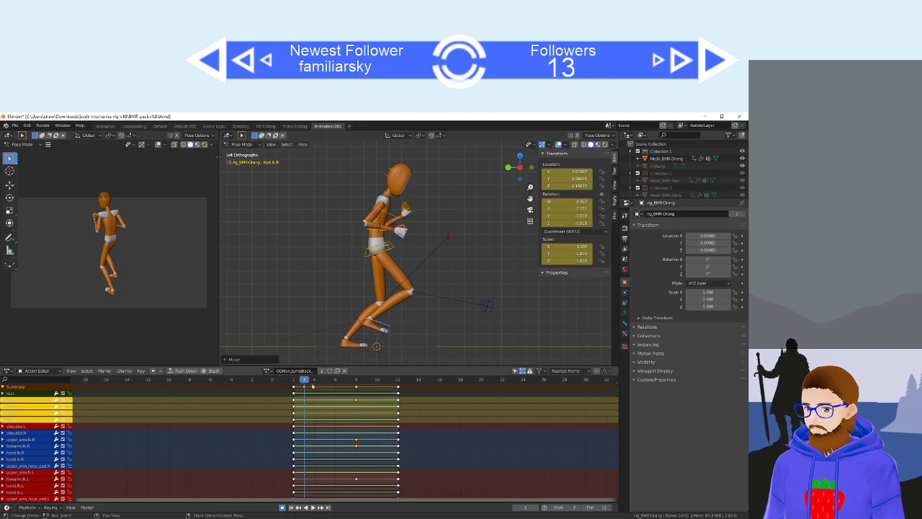
At frame 5, move the right foot down about 0.16 m to the ground line and rotate it level.
left_click_drag(306, 380, 326, 379)
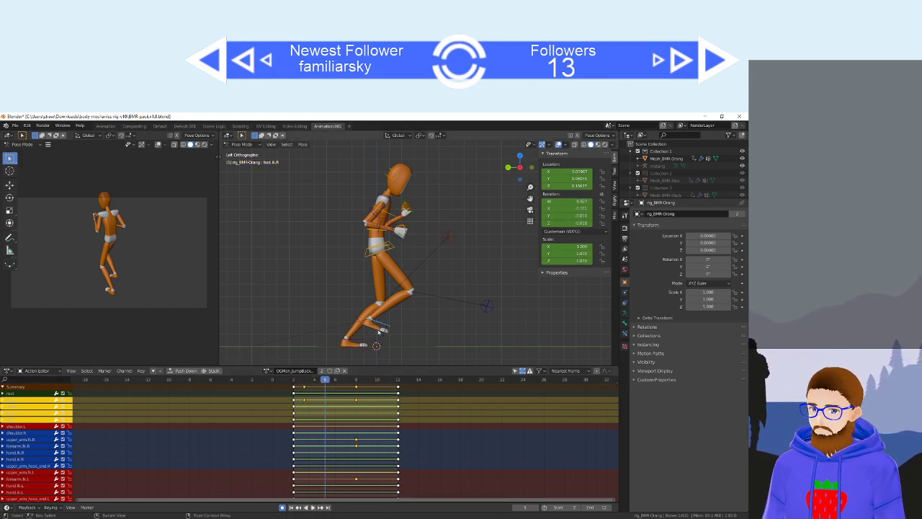
key("g")
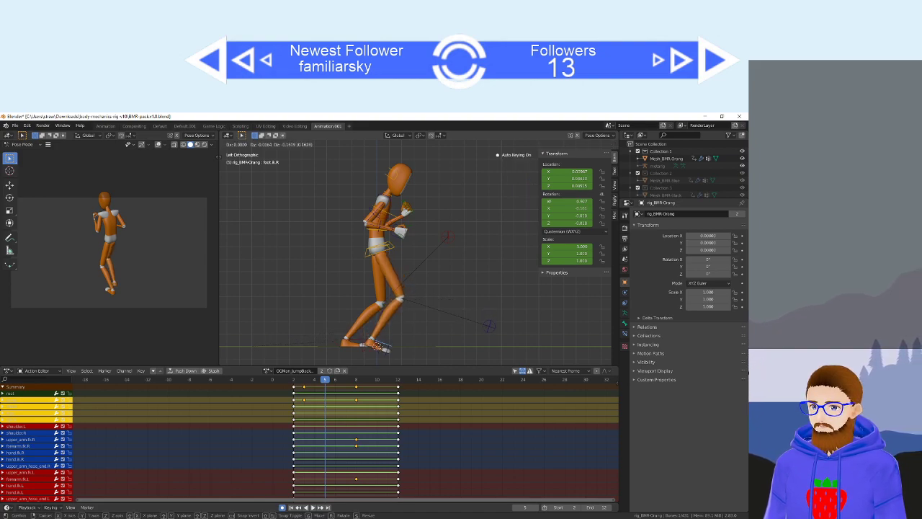
left_click(383, 348)
key("r")
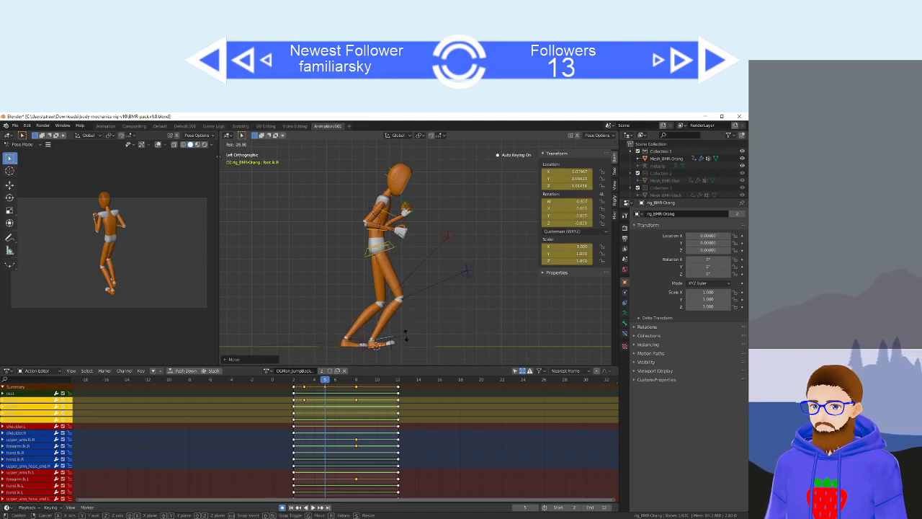
left_click(406, 345)
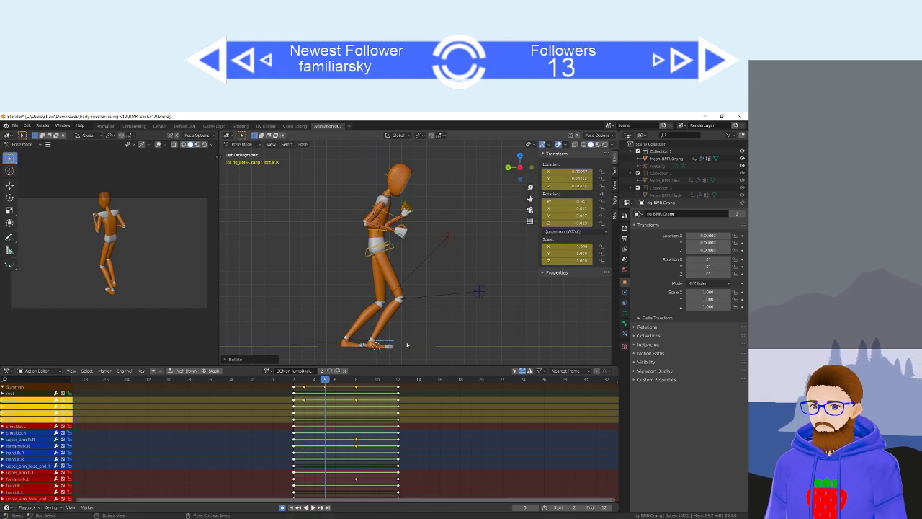
Fine-tune the right foot's height and tilt so it rests flat on the ground line at frame 5.
key("g")
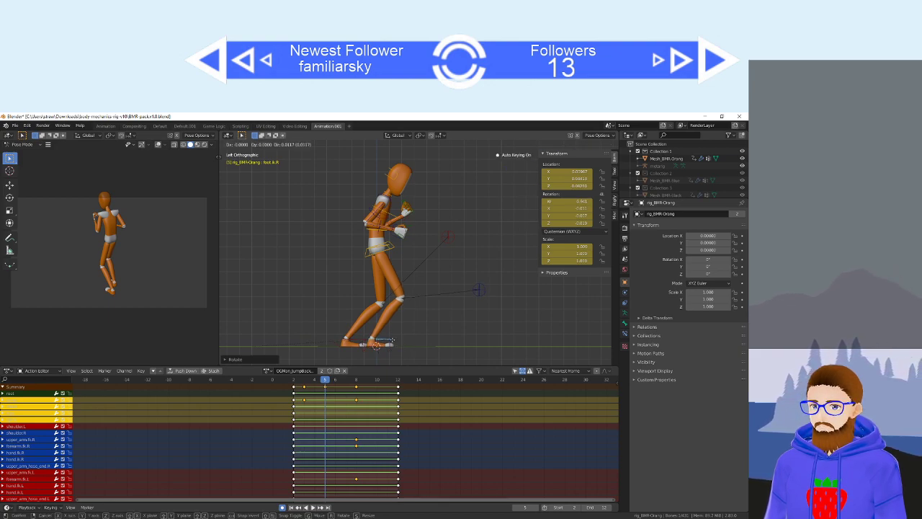
left_click(393, 341)
key("r")
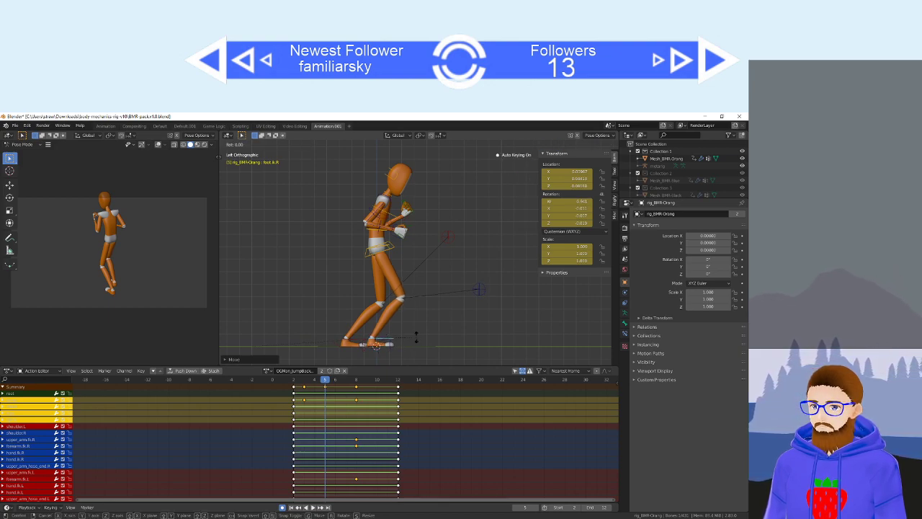
left_click(417, 337)
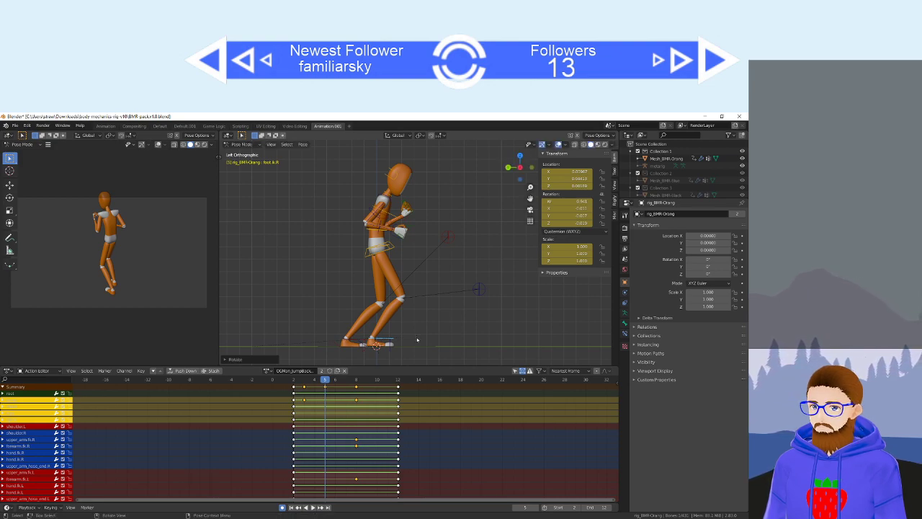
key("g")
left_click(389, 344)
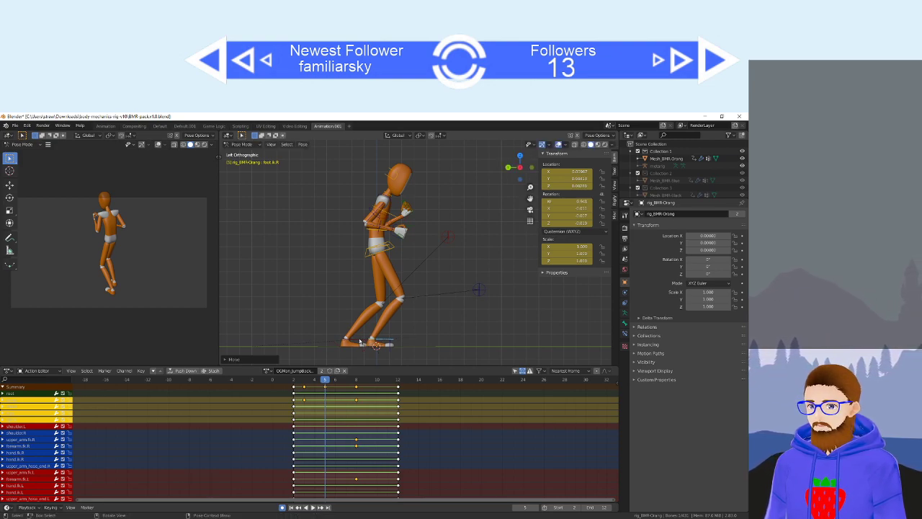
key("ctrl+z")
At frame 5, slide the left foot forward beside the right foot and lower the torso about 0.14 m along global Z.
key("g")
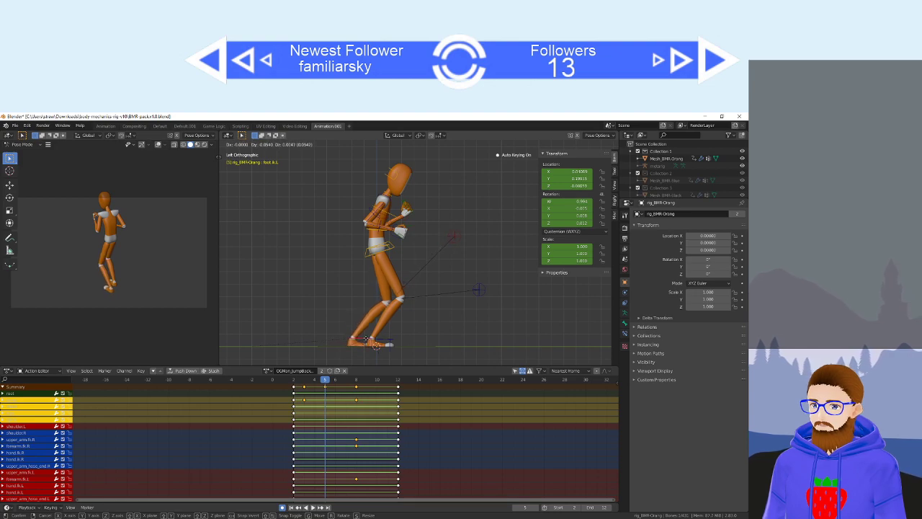
left_click(371, 339)
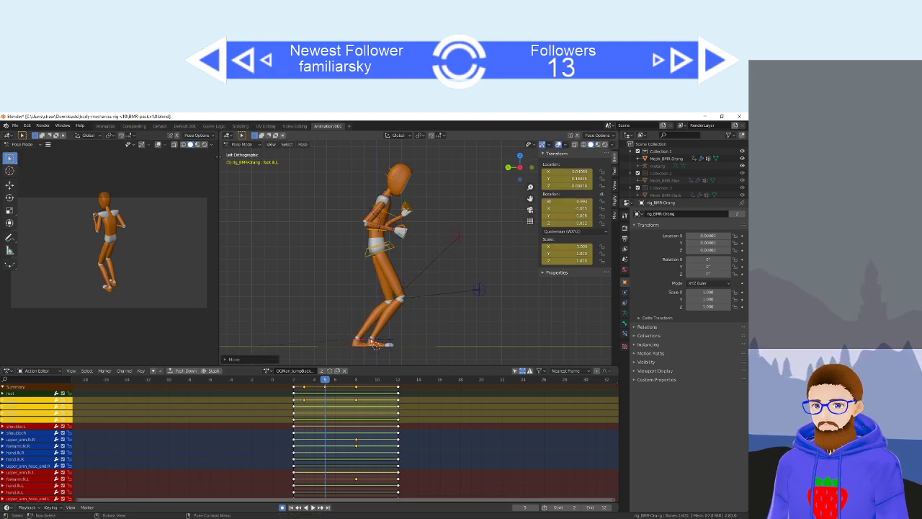
left_click(382, 255)
key("g")
key("z")
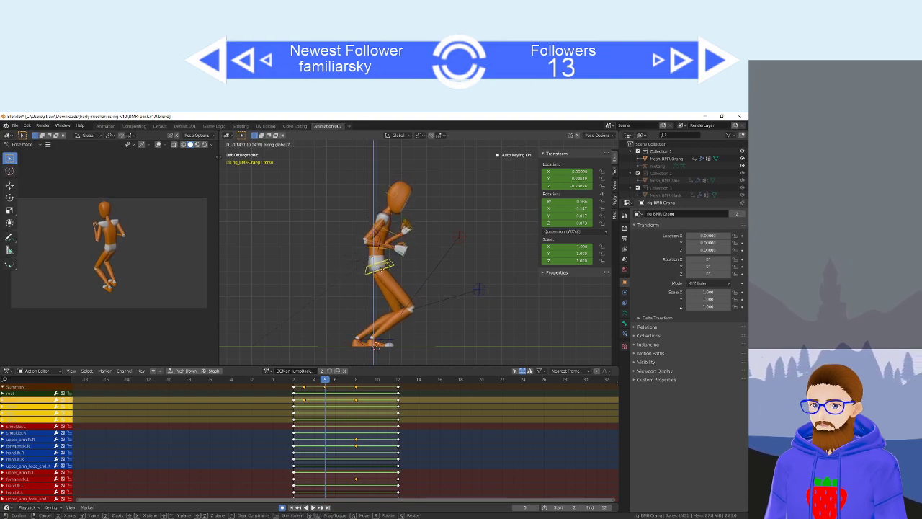
key("Return")
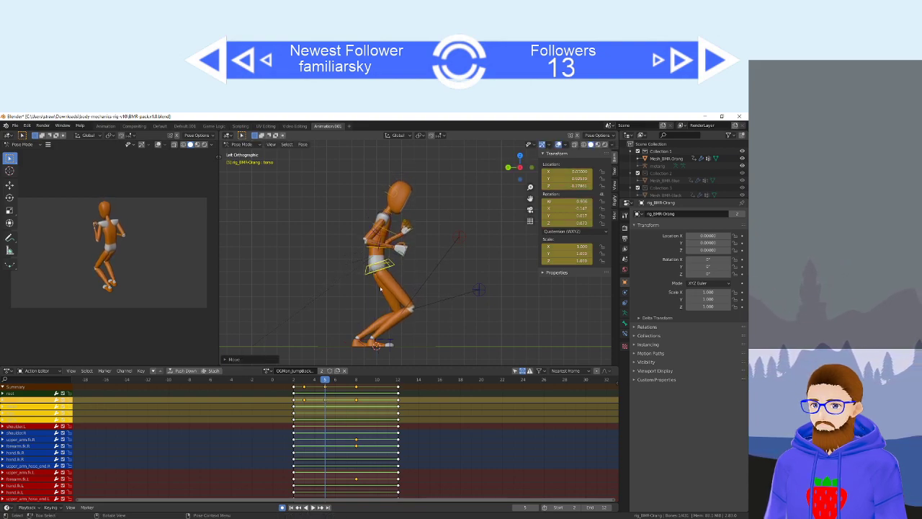
Review the OGMan_JumpForwards_Land action around frames 5 to 7 and compare it with the key frame list in Notepad.
mouse_move(317, 382)
left_mouse_down()
mouse_move(307, 382)
mouse_move(325, 383)
mouse_move(294, 382)
mouse_move(325, 384)
left_mouse_up()
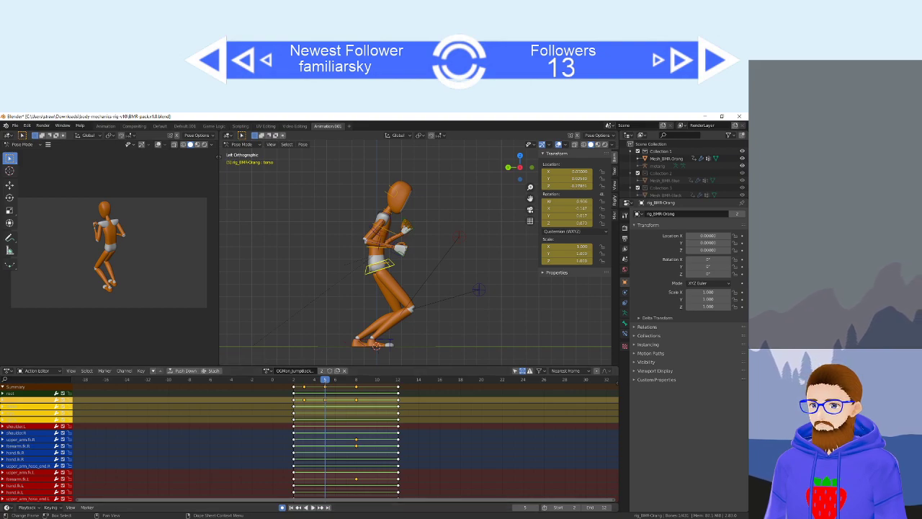
key("alt+Tab")
key("alt+Tab")
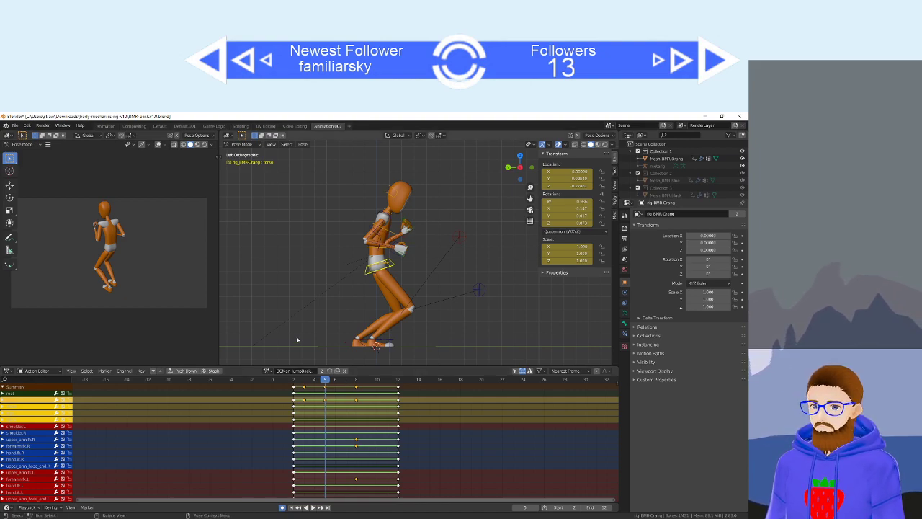
left_click(268, 371)
left_click(302, 439)
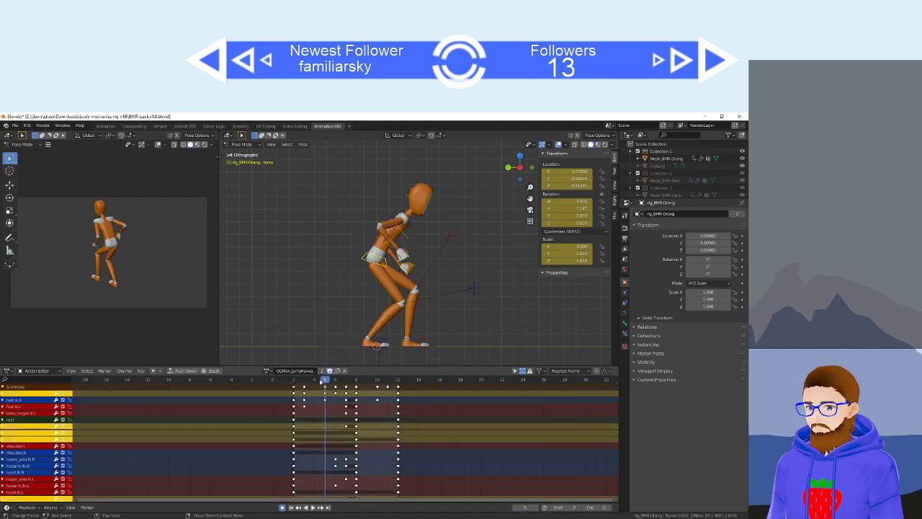
key("space")
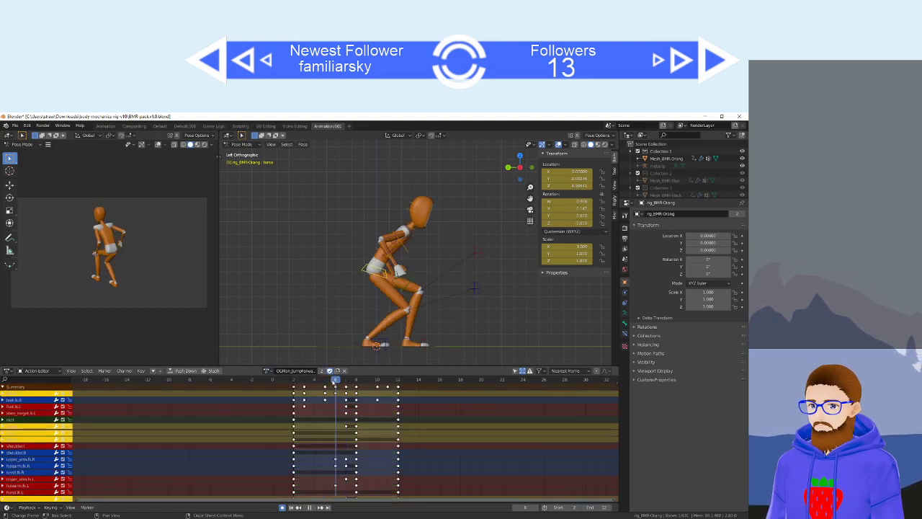
key("space")
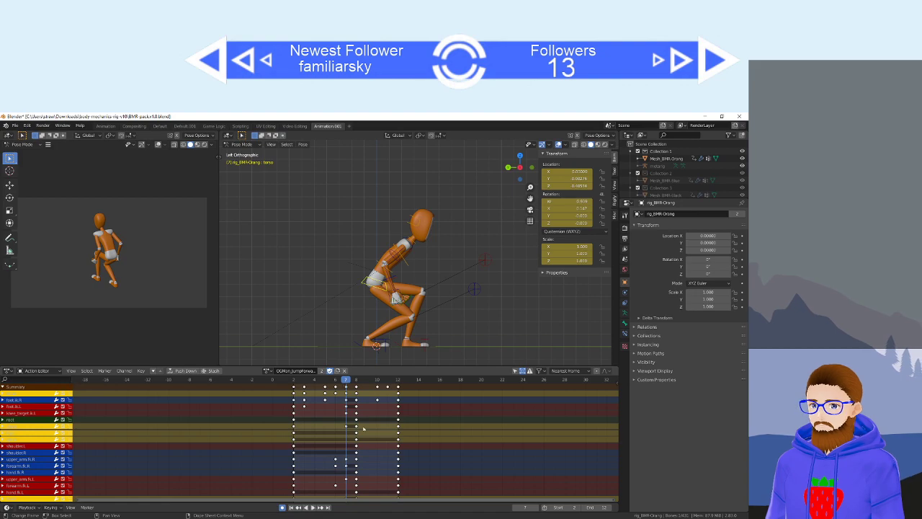
key("alt+Tab")
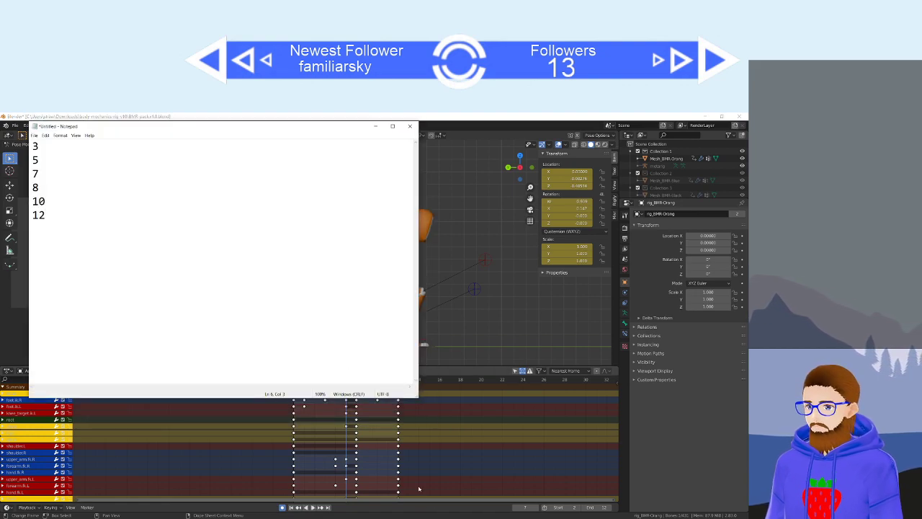
key("alt+Tab")
Return to the OGMan_JumpBackwards_Land action, move its frame 8 keys to frame 7 and check frames 7 and 8.
left_click(268, 371)
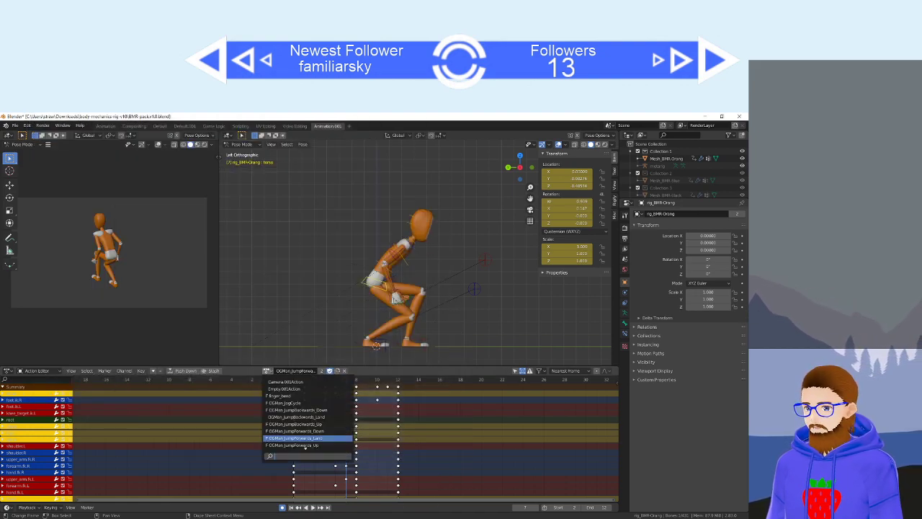
left_click(310, 412)
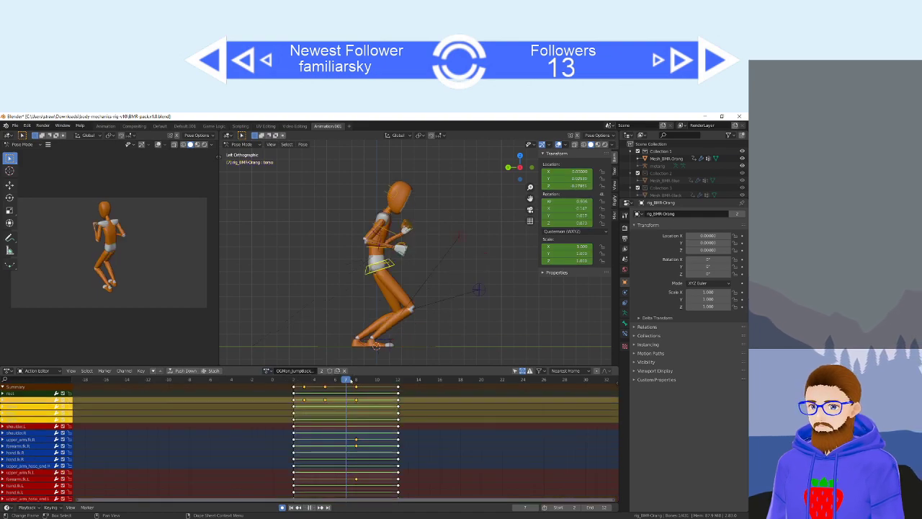
left_click_drag(350, 380, 355, 381)
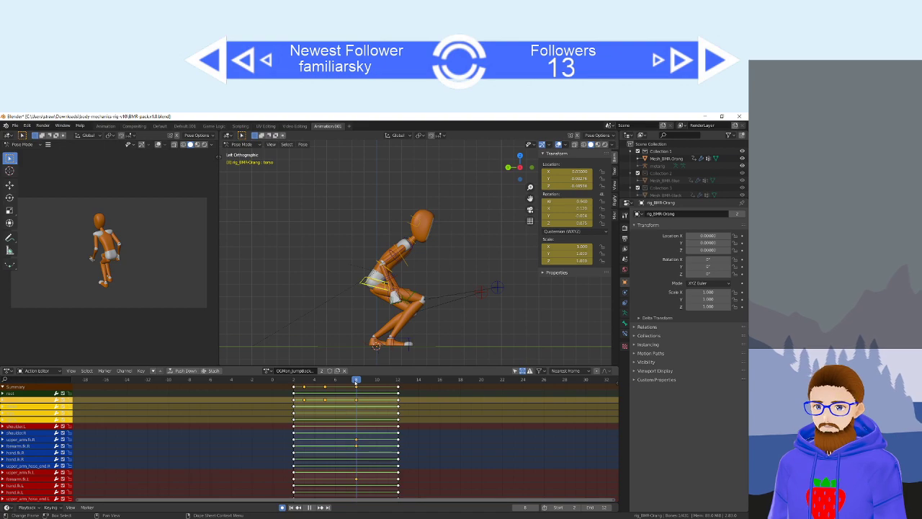
left_click(350, 389)
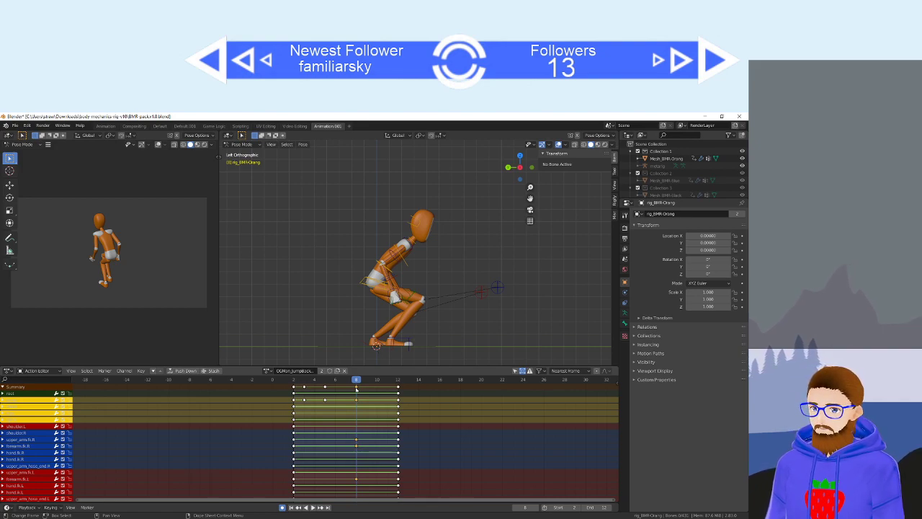
left_click_drag(356, 390, 350, 390)
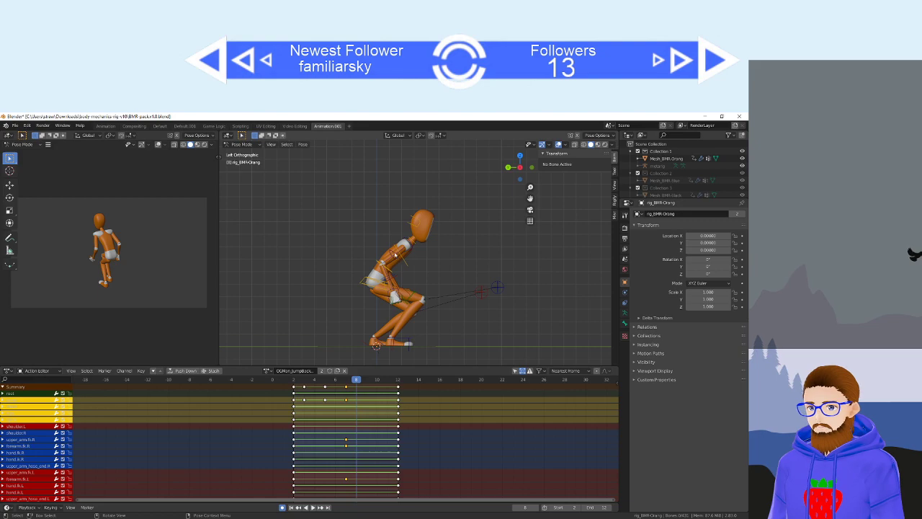
key("space")
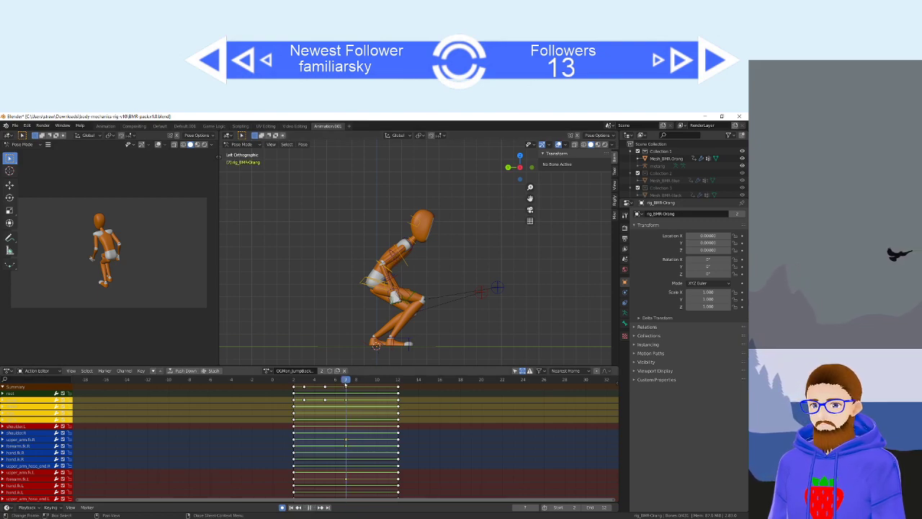
key("space")
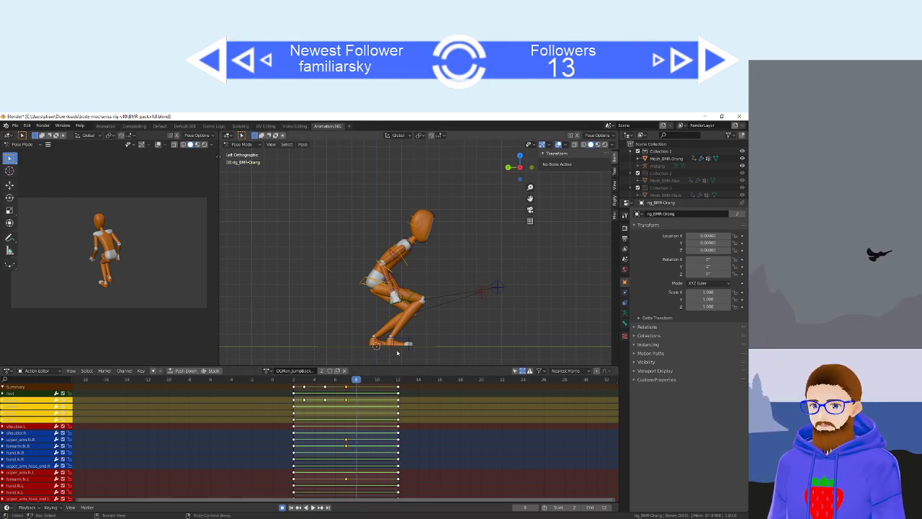
At frame 8, lower the torso control about 0.01 m and rotate it slightly.
left_click(363, 283)
key("g")
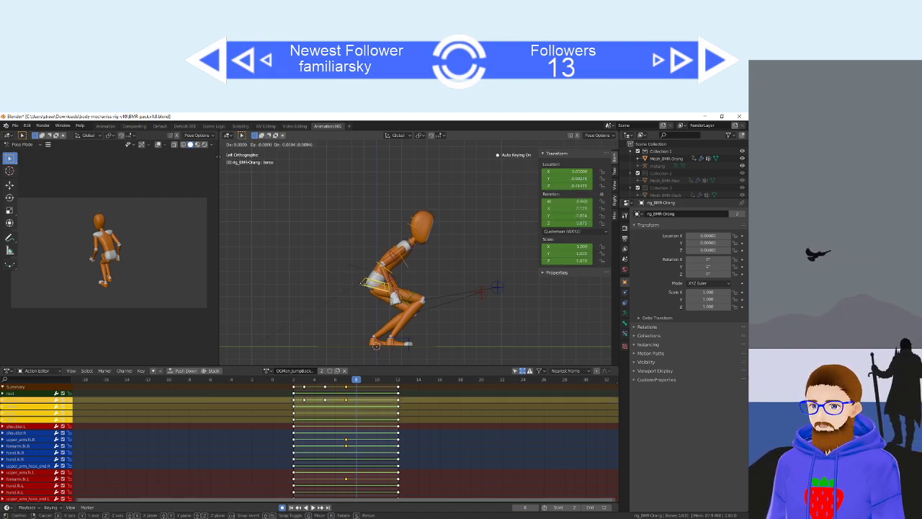
left_click(355, 275)
Rotate the right and left upper arms slightly forward at frame 8.
left_click(375, 261)
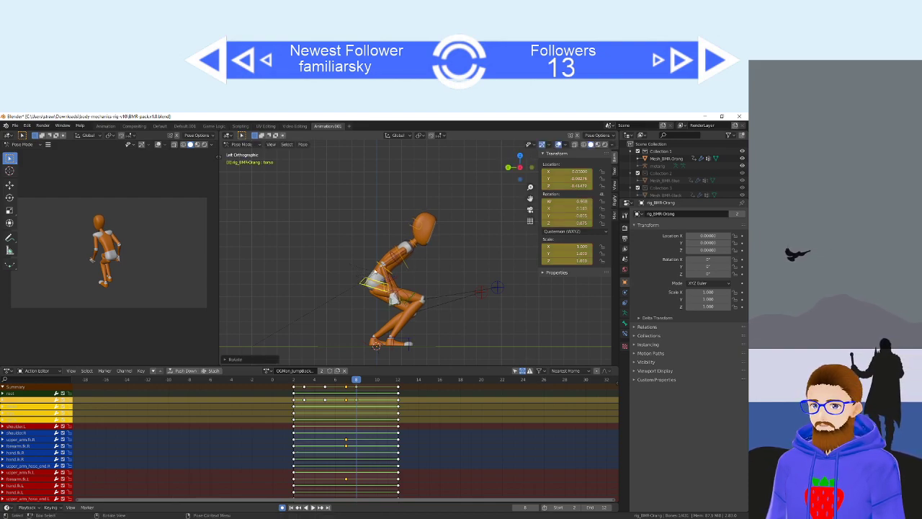
key("r")
left_click(375, 265)
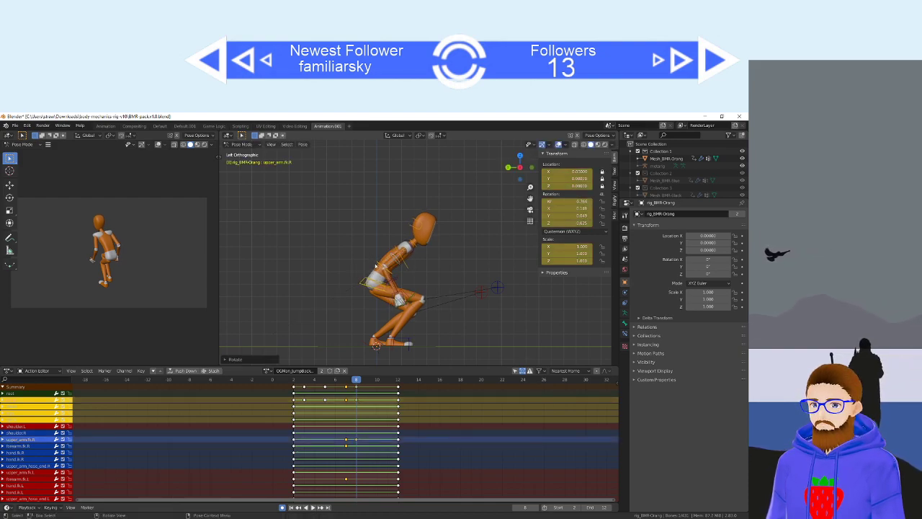
left_click(392, 257)
key("r")
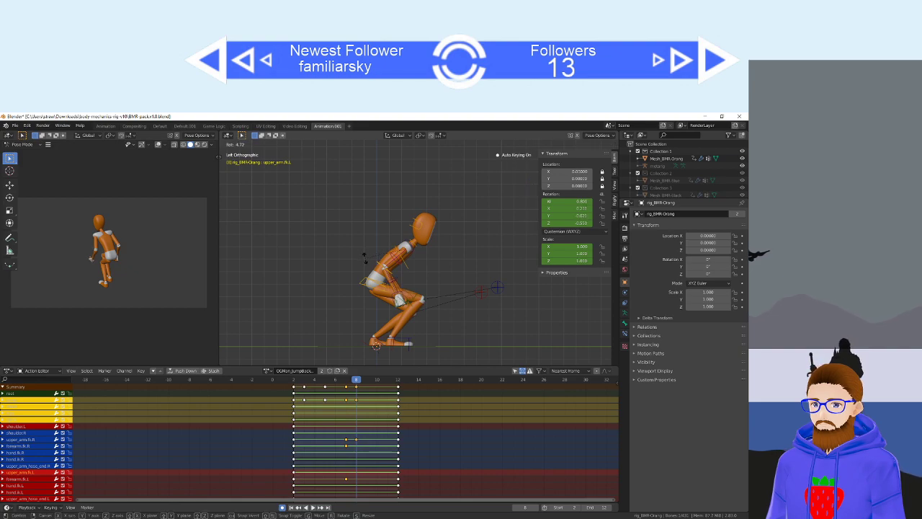
left_click(382, 288)
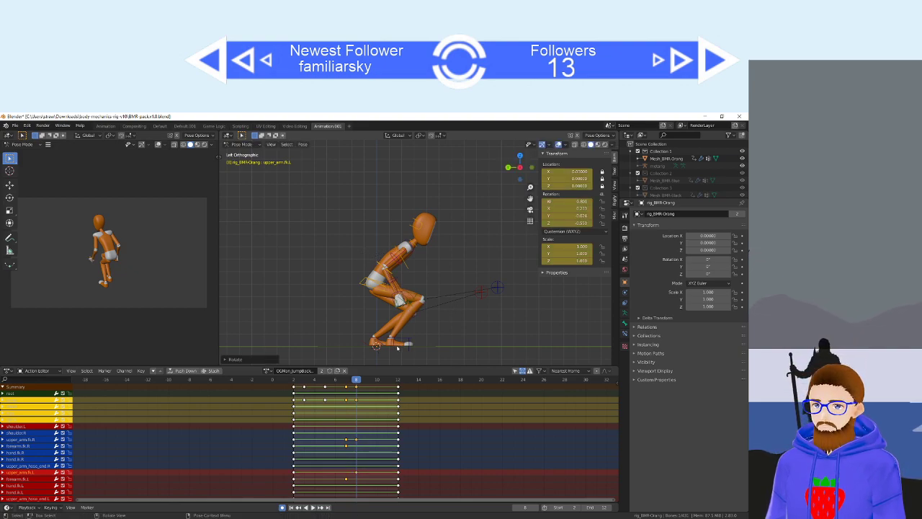
Scrub back through the landing frames and play the animation to review the new timing.
key("space")
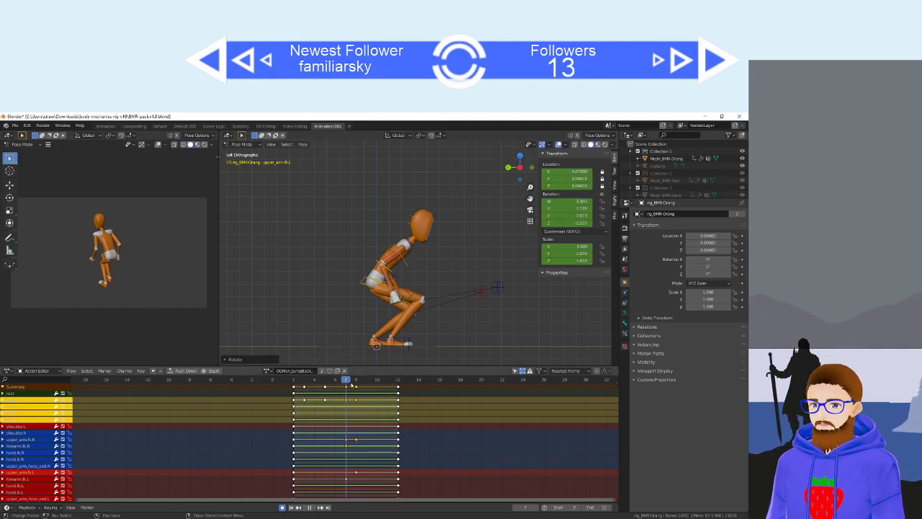
left_click_drag(355, 382, 335, 382)
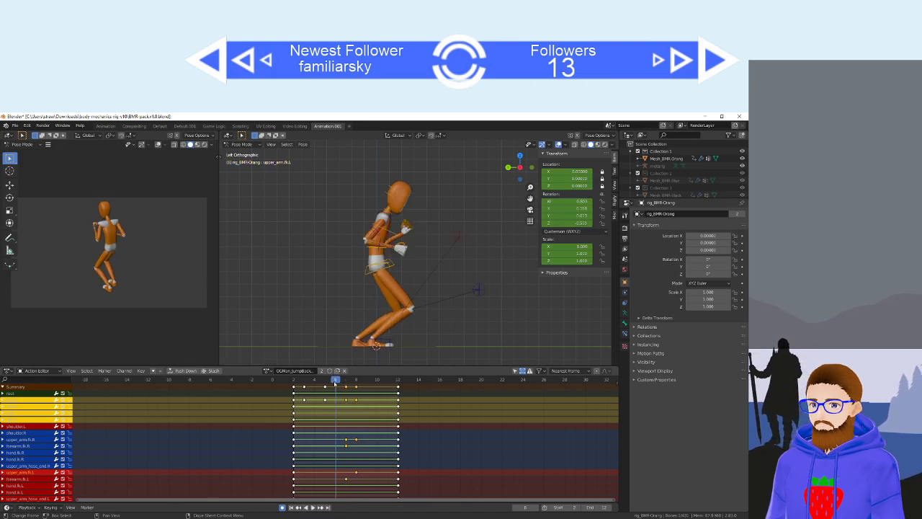
key("space")
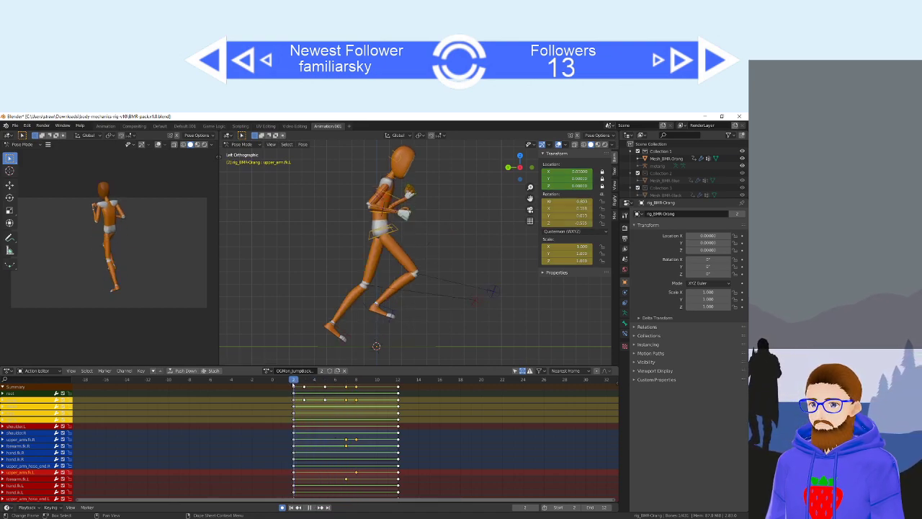
Play and scrub the backwards jump landing between frames 2 and 12 to review the contact and crouch poses.
left_click_drag(304, 386, 337, 388)
key("space")
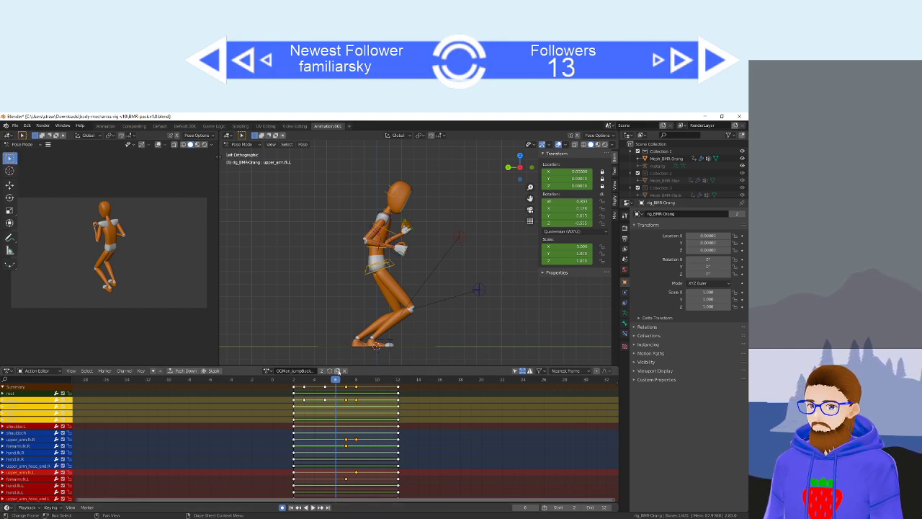
key("space")
left_click_drag(343, 380, 376, 374)
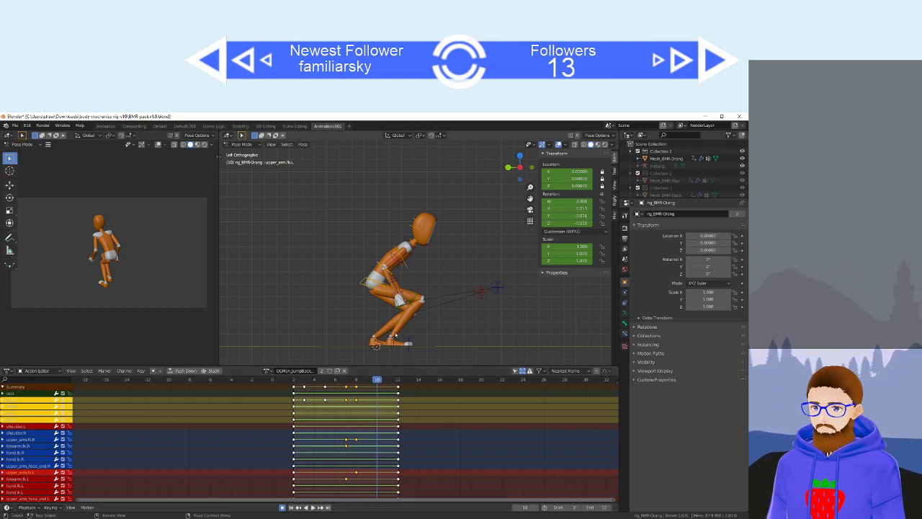
left_click_drag(376, 380, 397, 387)
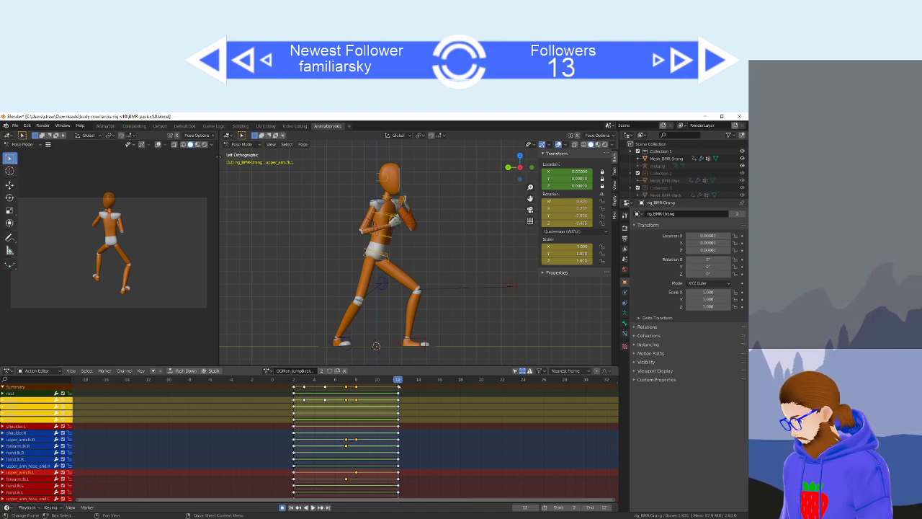
left_click(356, 382)
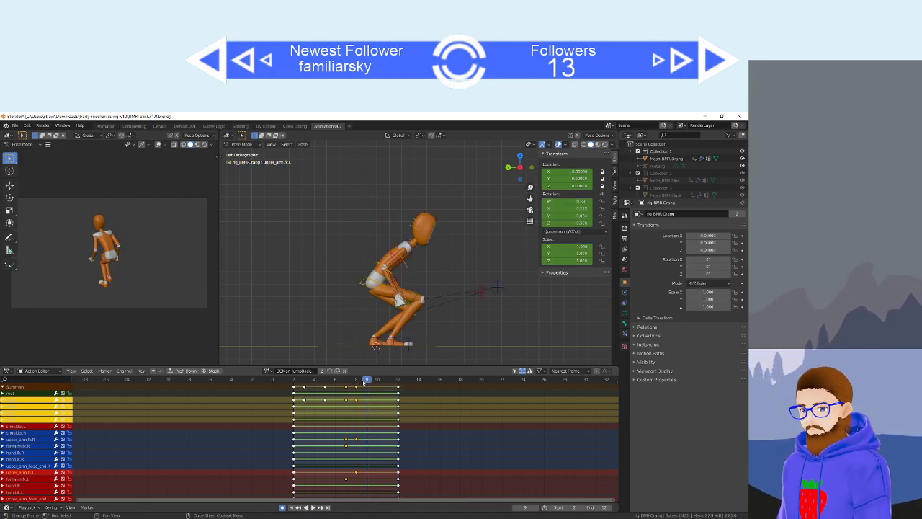
key("space")
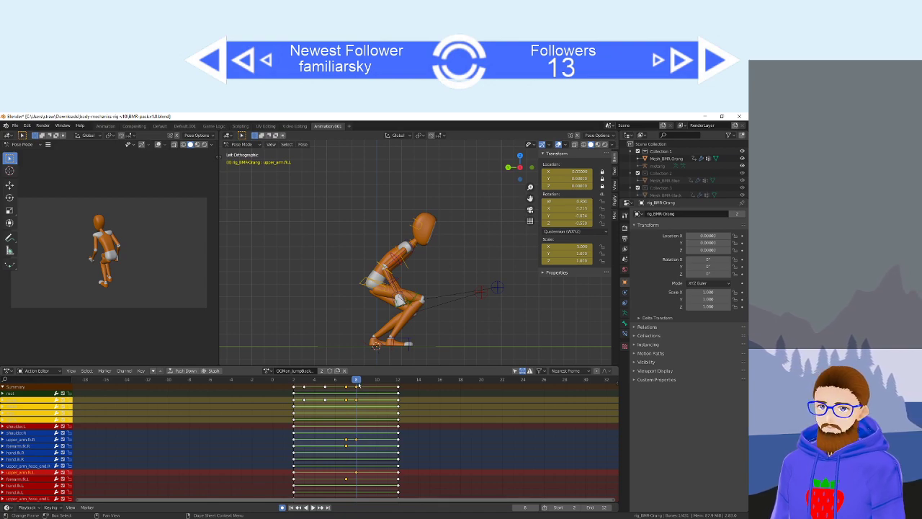
left_click_drag(359, 382, 379, 384)
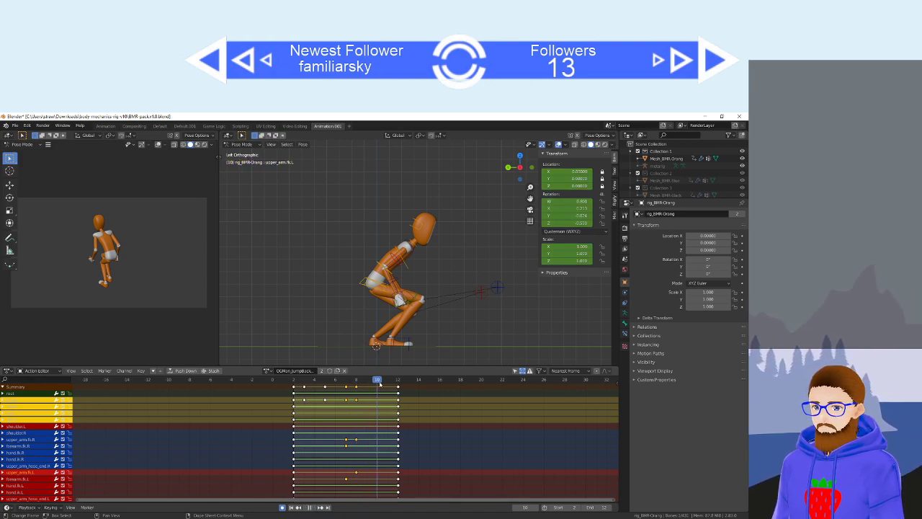
left_click(385, 338)
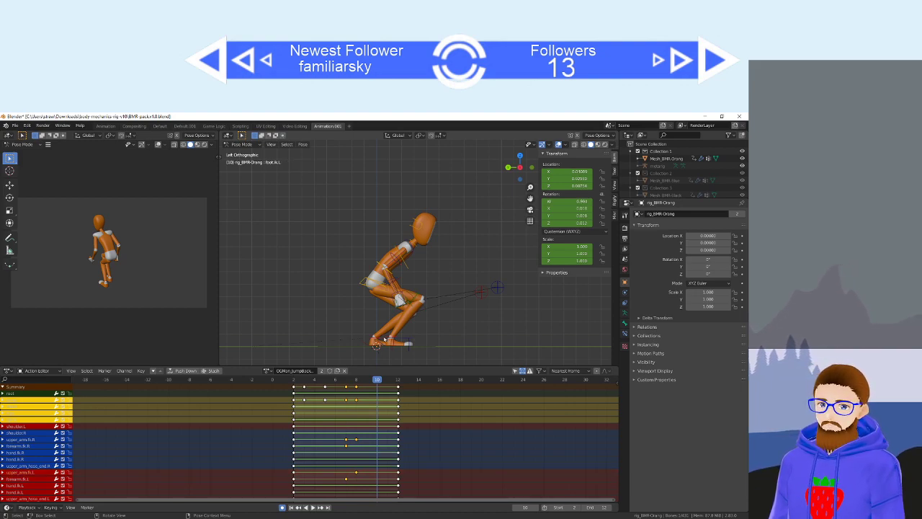
left_click(422, 407)
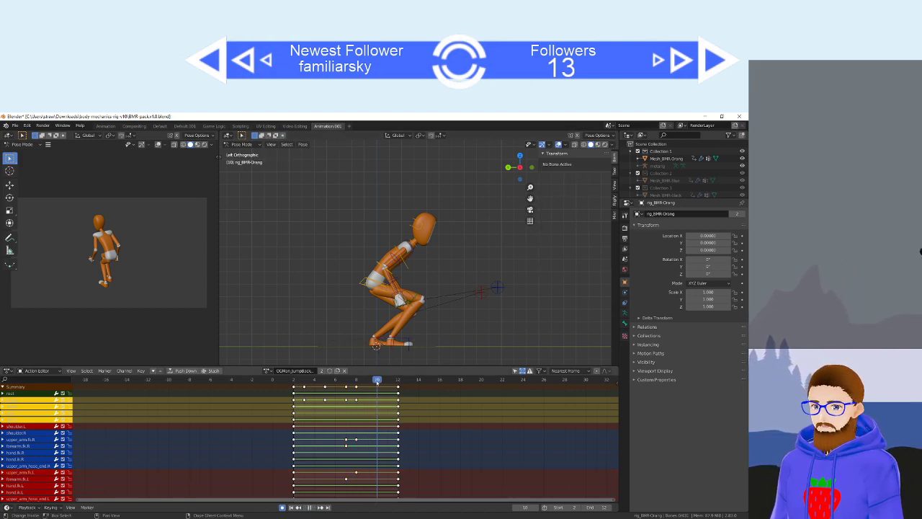
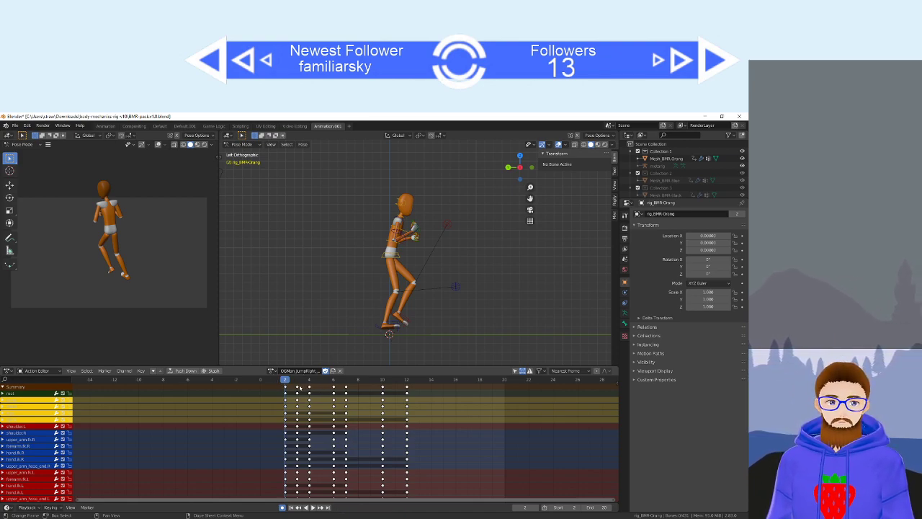
Reselect the OGMan_JumpRight_Land action and play it to review the right jump landing.
left_click(273, 370)
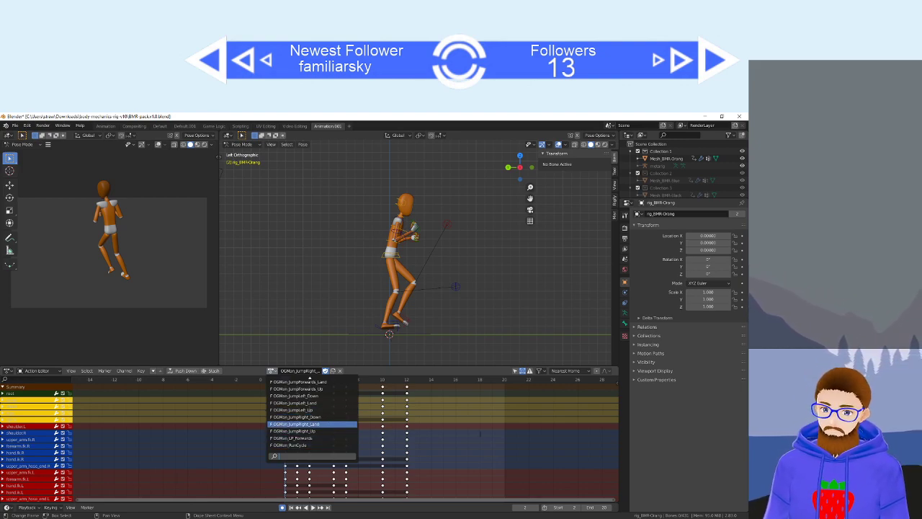
left_click(295, 424)
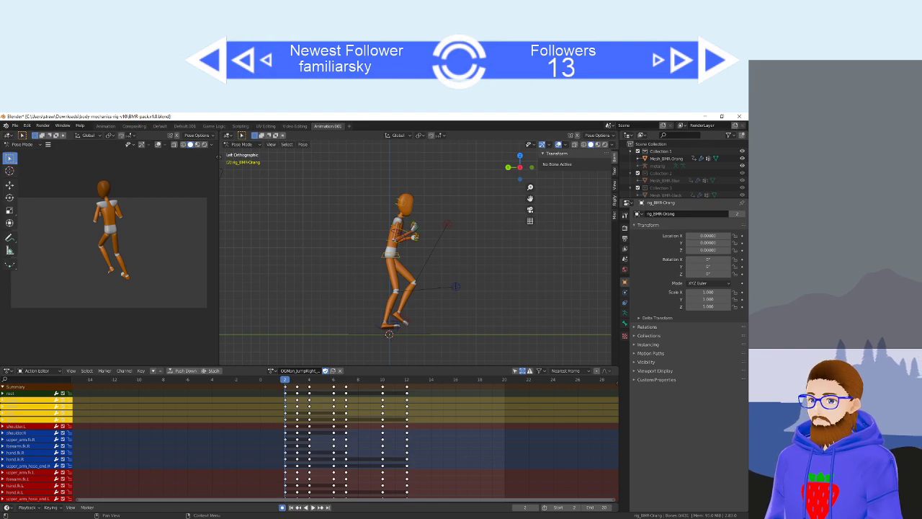
key("space")
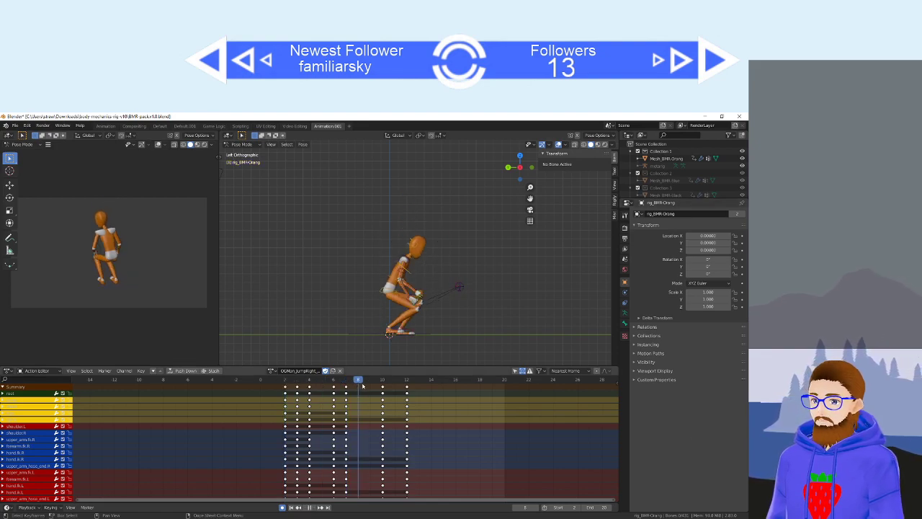
key("space")
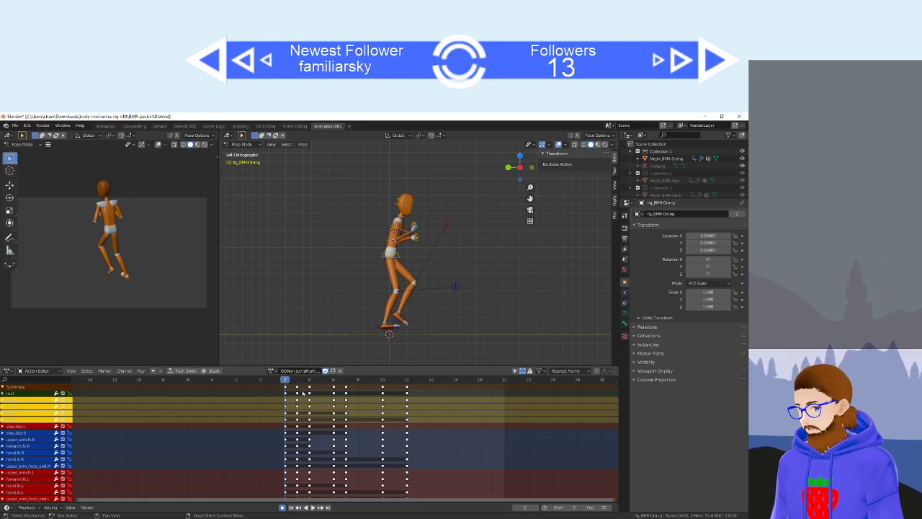
Load the OGMan_JumpForwards_Up action, duplicate it and name the copy OGMan_JumpUpwards_Up.
left_click(272, 371)
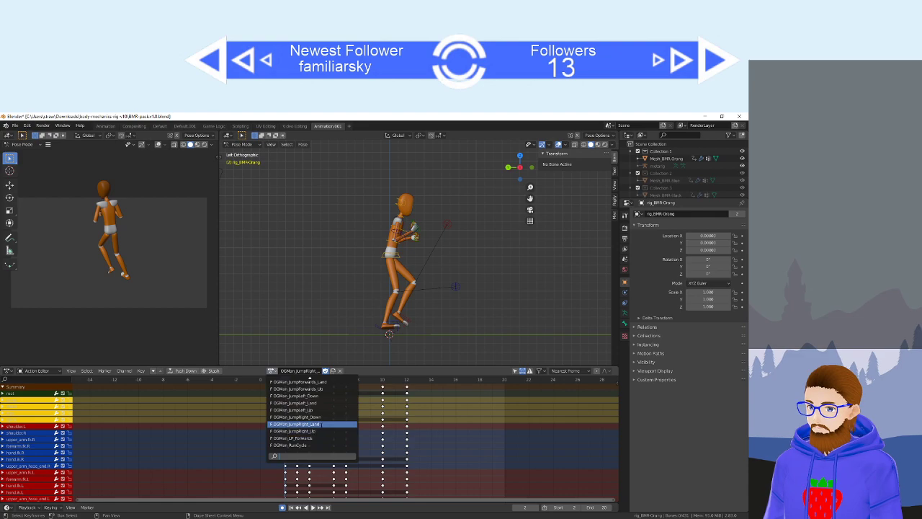
left_click(318, 396)
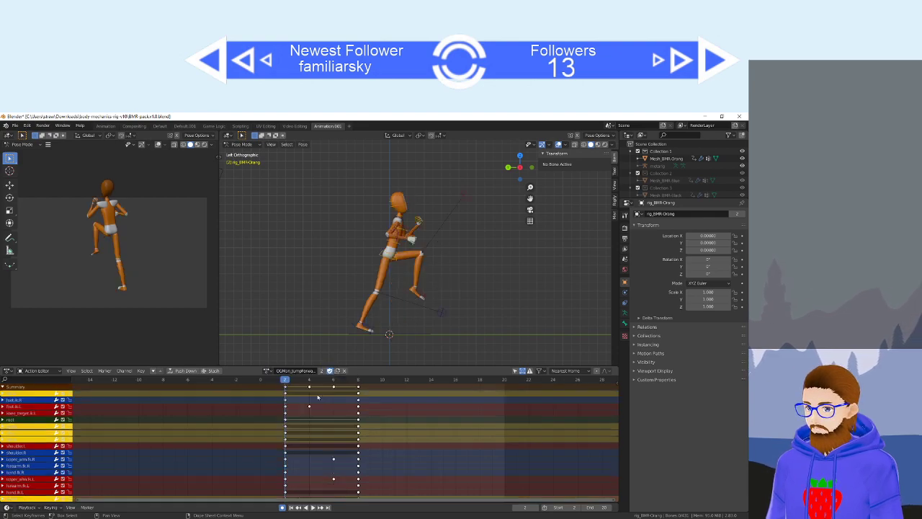
key("space")
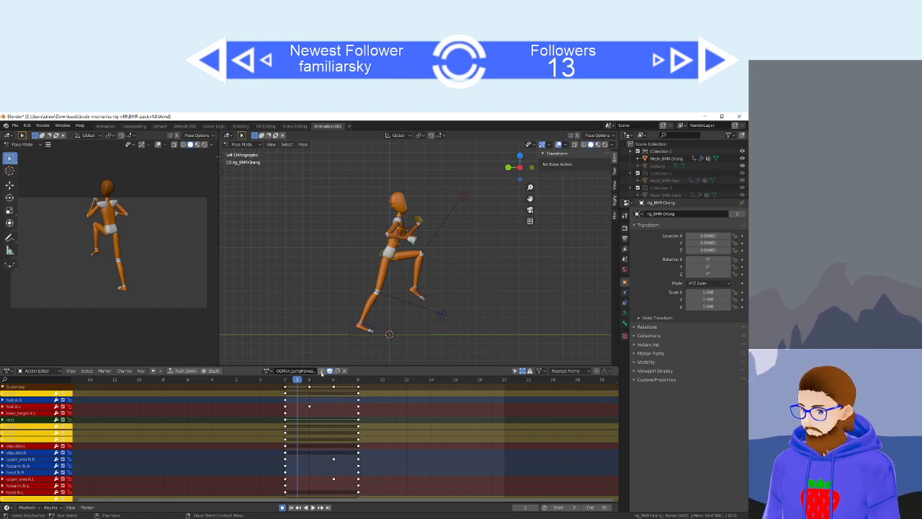
left_click(337, 370)
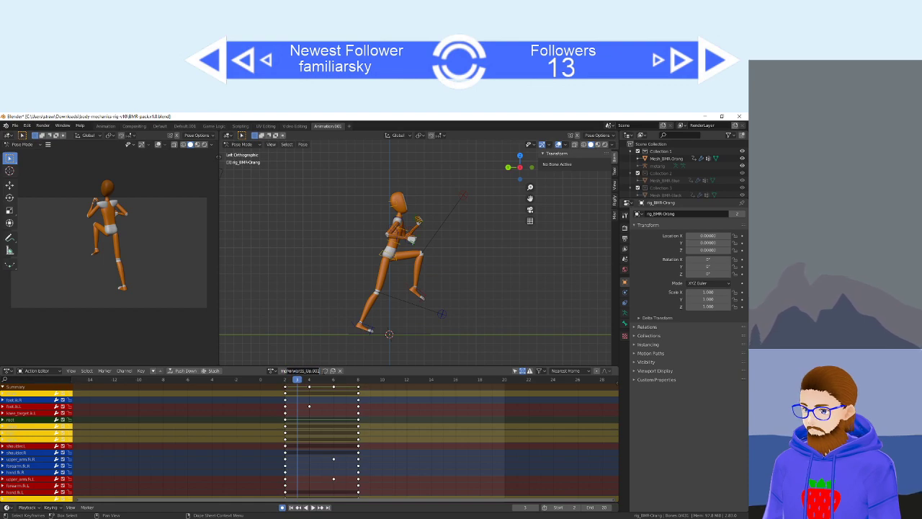
type("U")
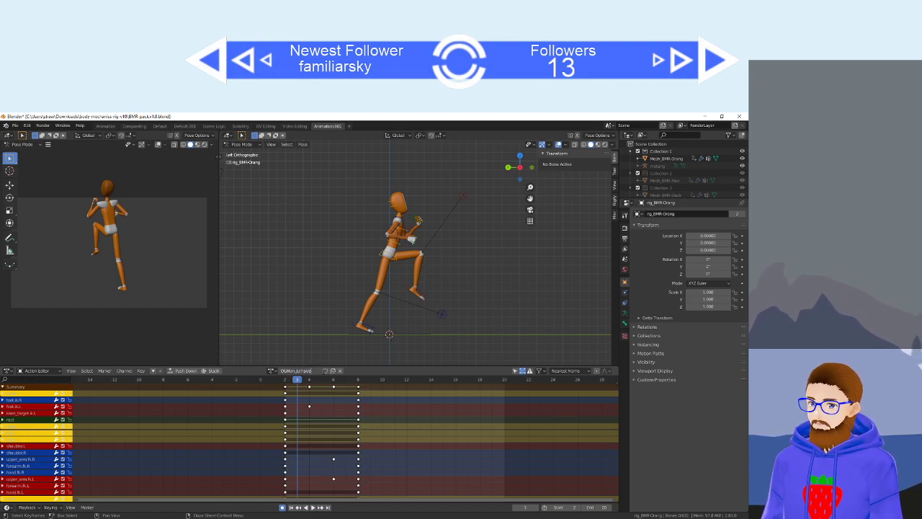
type("pwards_Up")
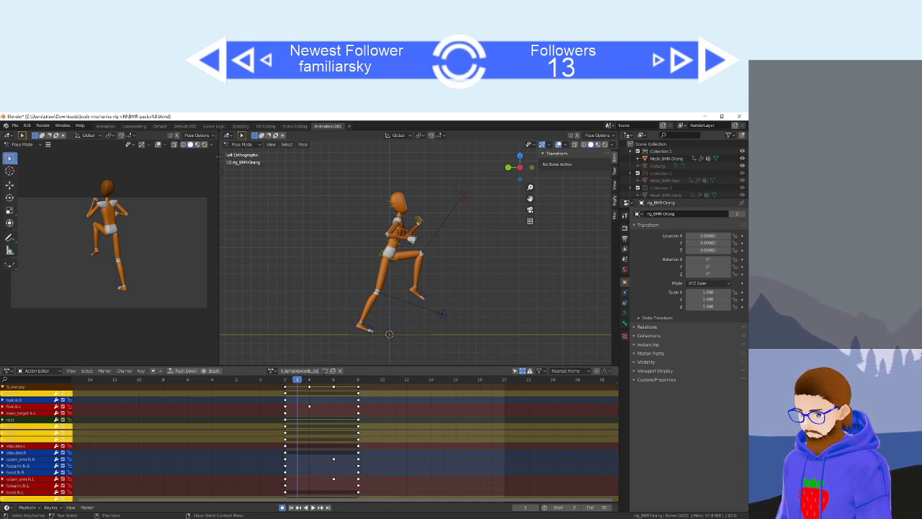
key("Return")
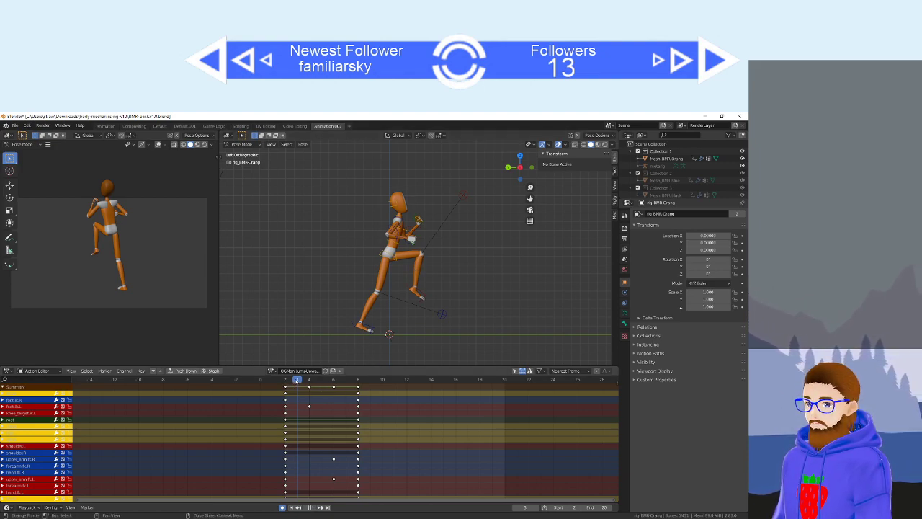
Go to frame 2 and delete all keyframes after it in the upwards jump action.
key("Left")
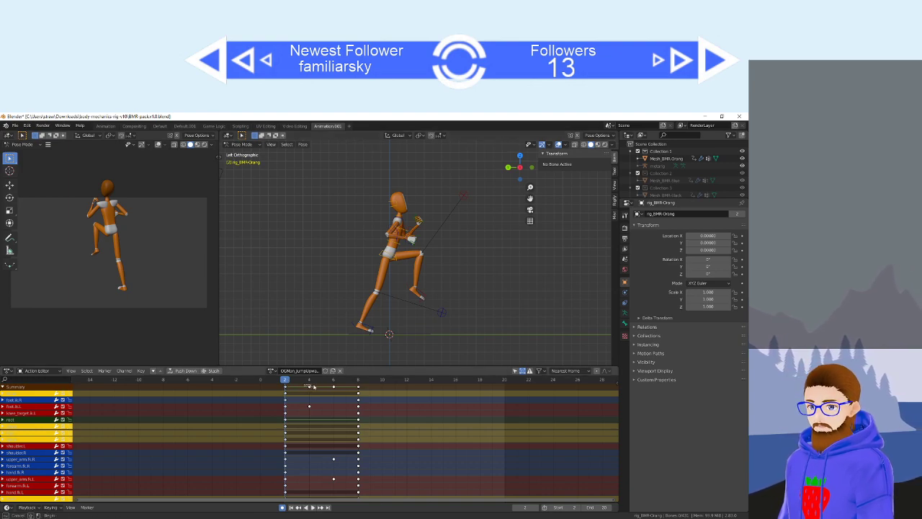
left_click_drag(306, 385, 368, 392)
key("x")
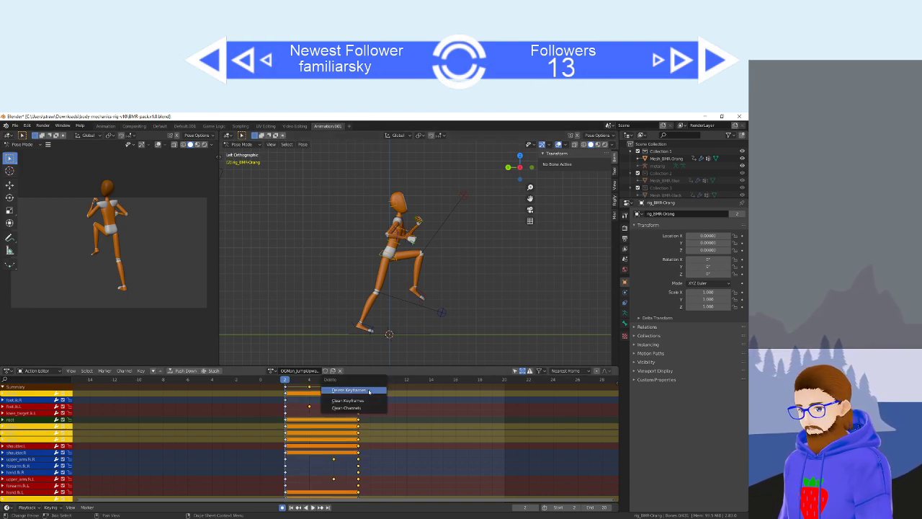
left_click(361, 396)
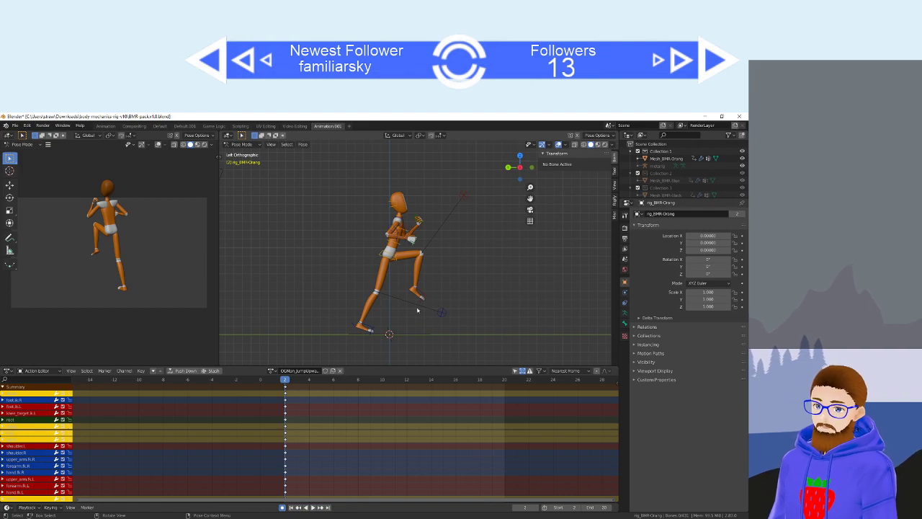
At frame 2, move the right foot forward about 0.24 m beneath the body and raise the torso control about 0.04 m.
left_click(367, 328)
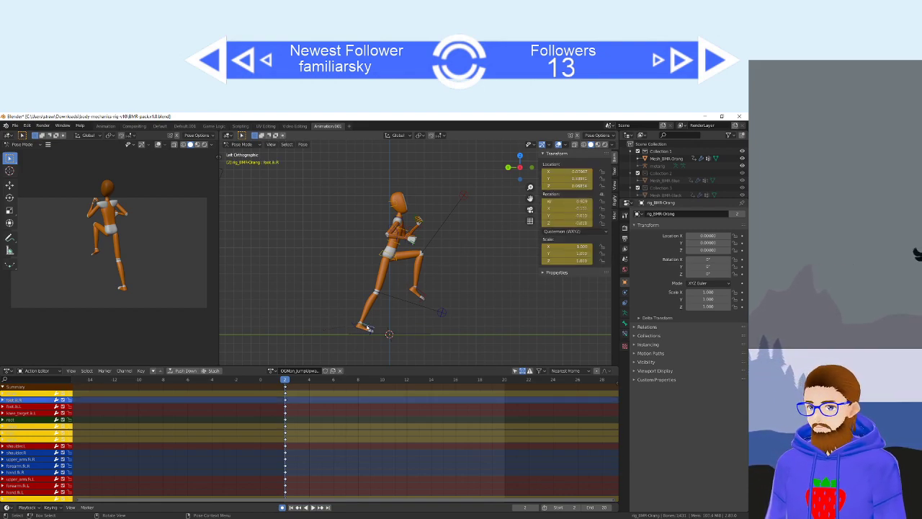
key("g")
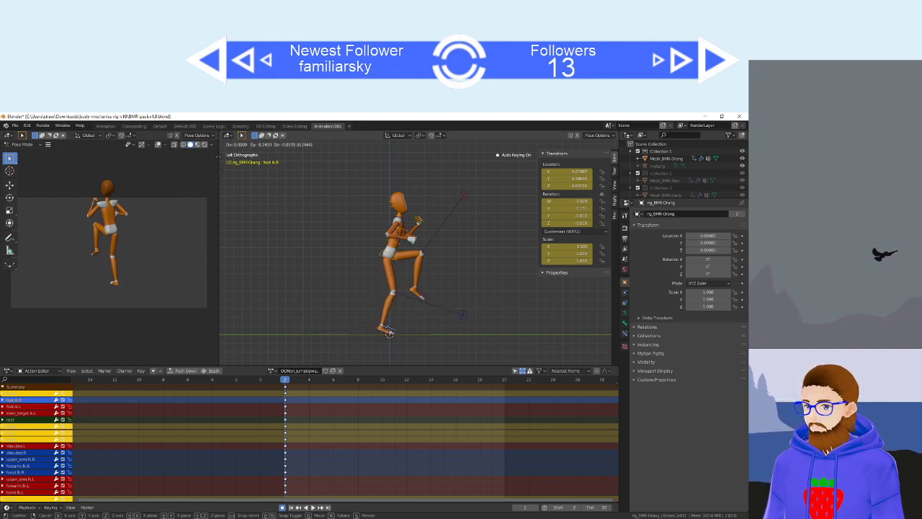
left_click(387, 331)
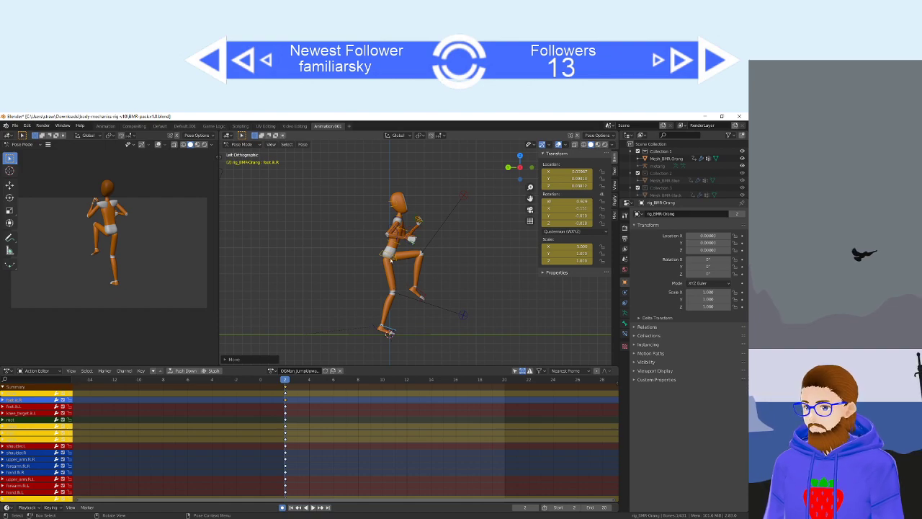
left_click(390, 261)
key("g")
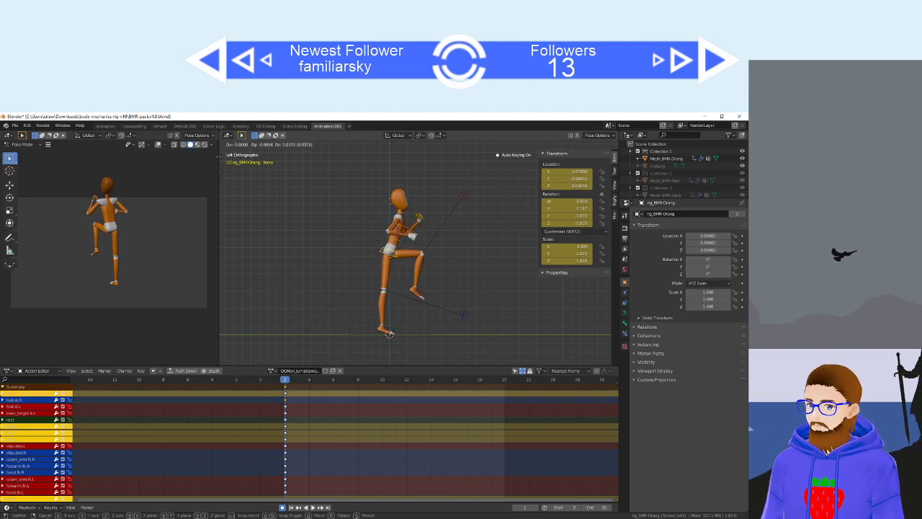
left_click(392, 324)
Raise the right foot slightly and move the left foot back about 0.23 m toward the standing leg at frame 2.
left_click(387, 331)
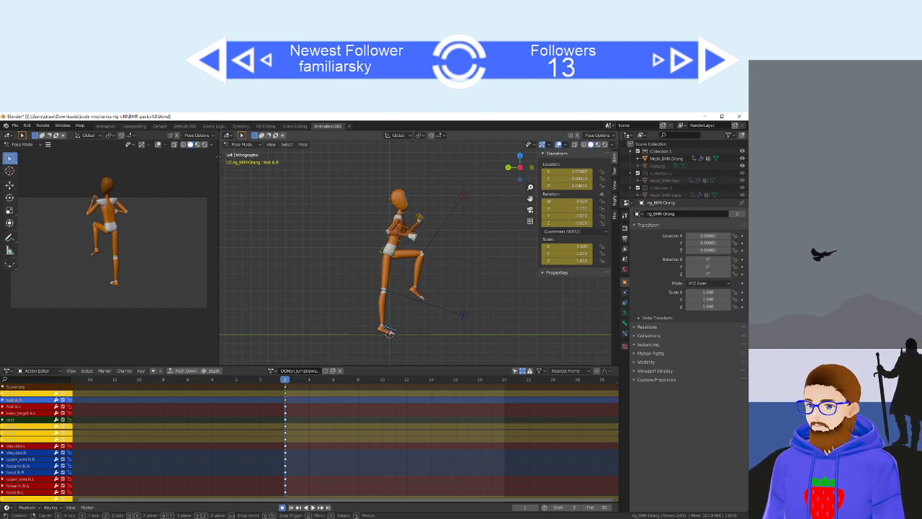
key("g")
left_click(389, 333)
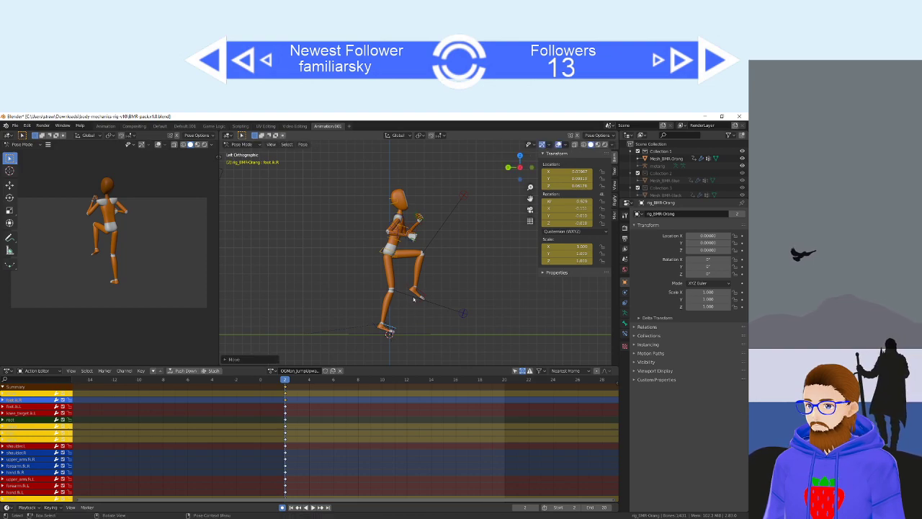
left_click(420, 293)
key("g")
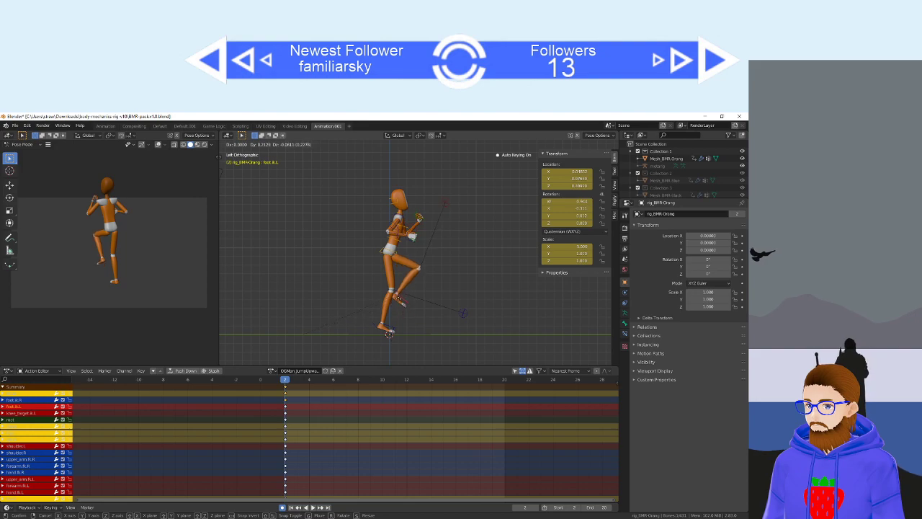
left_click(396, 297)
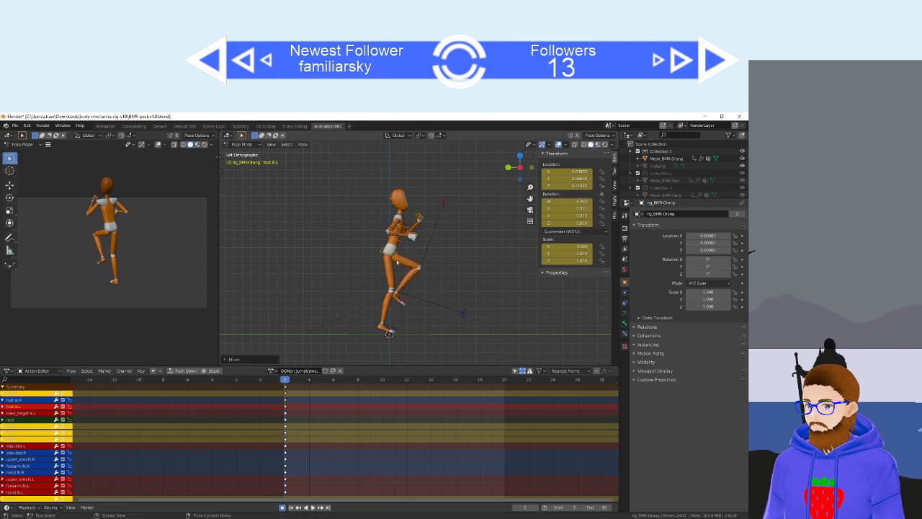
Rotate the torso control backward about 17° at frame 2 so the body stands more upright.
left_click(382, 253)
key("g")
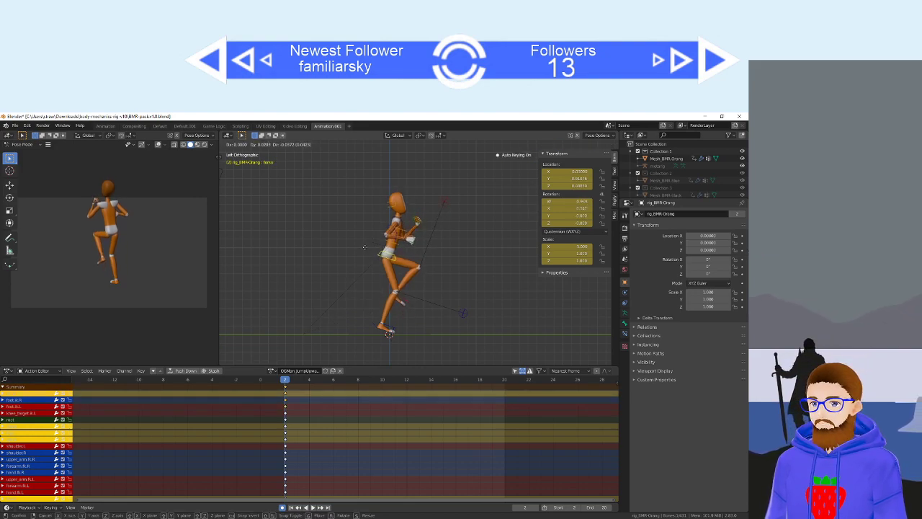
key("r")
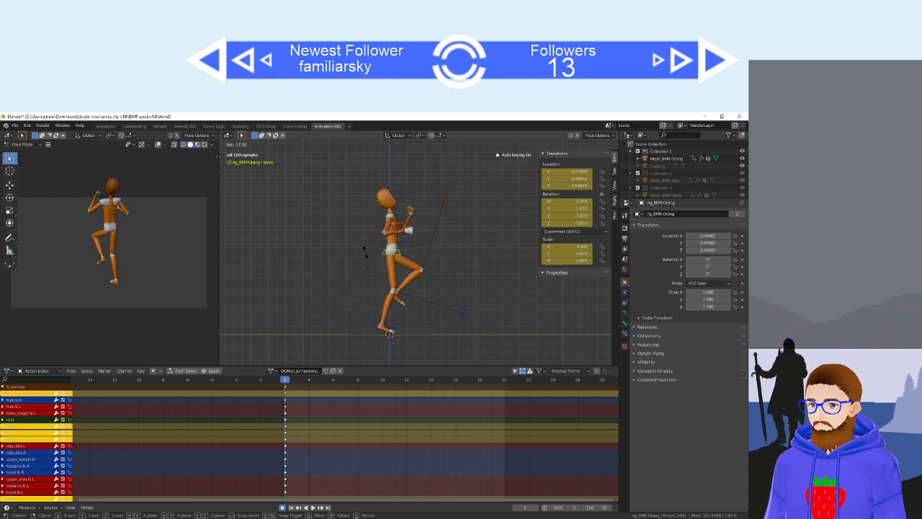
left_click(367, 249)
Rotate the chest control about 1° and adjust the head control's forward-backward tilt at frame 2.
left_click(404, 226)
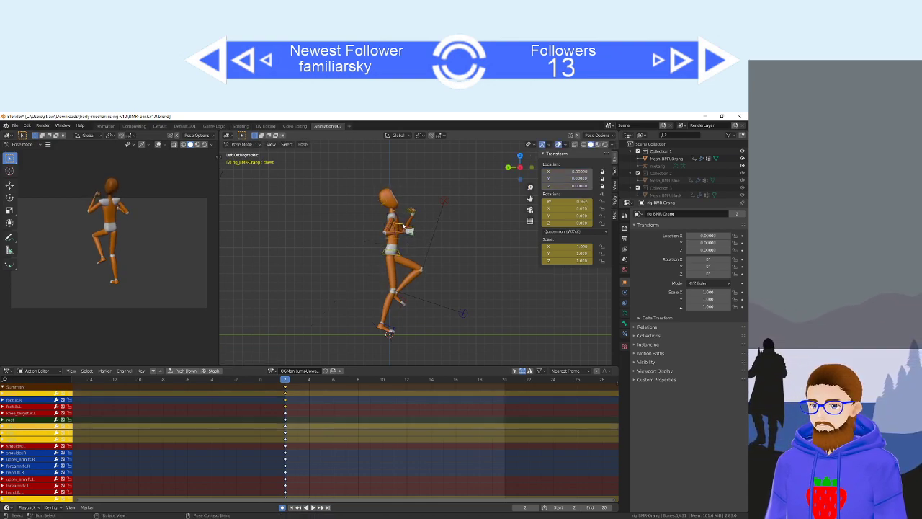
key("r")
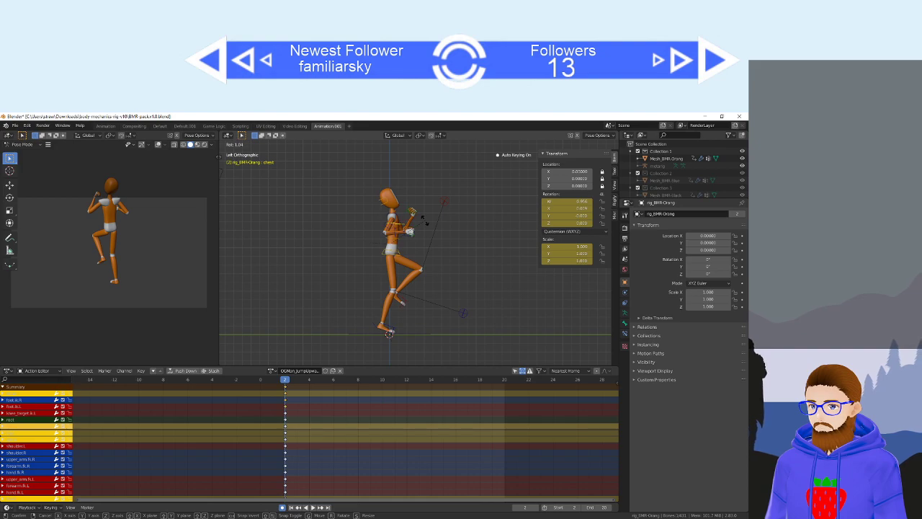
left_click(426, 223)
left_click(387, 199)
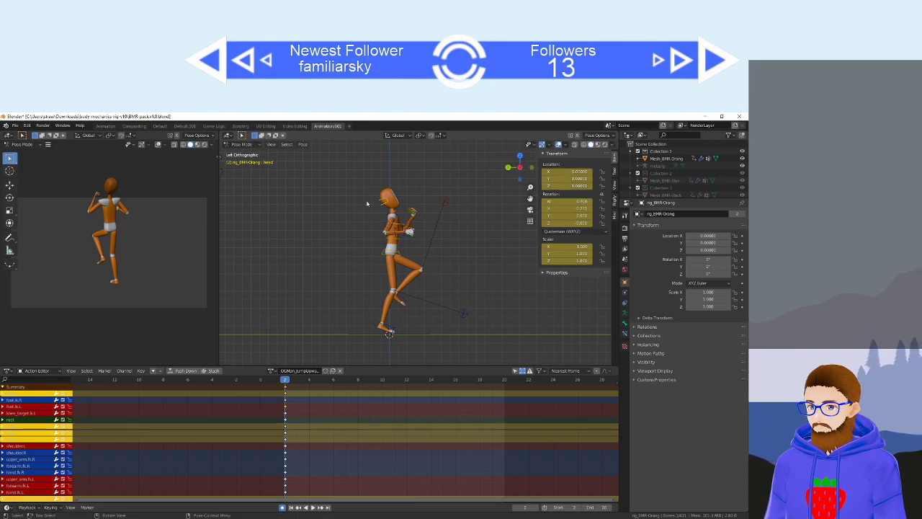
key("r")
left_click(366, 199)
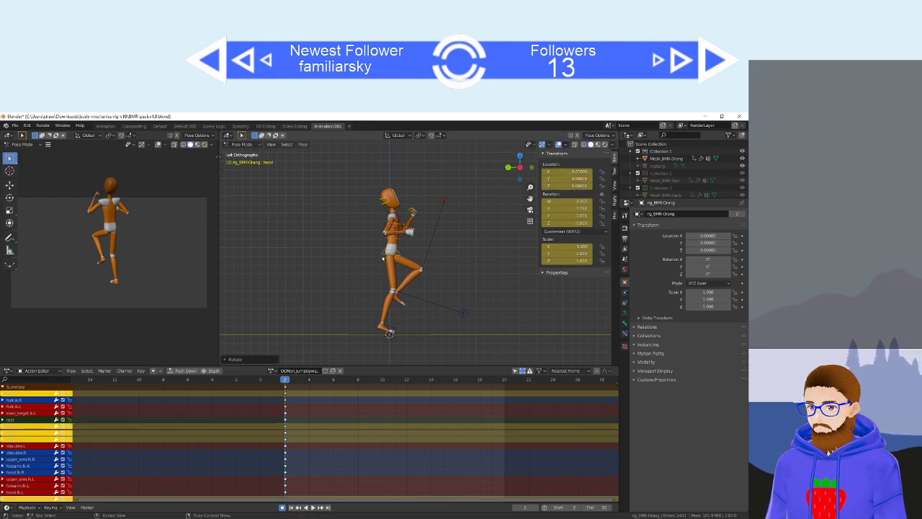
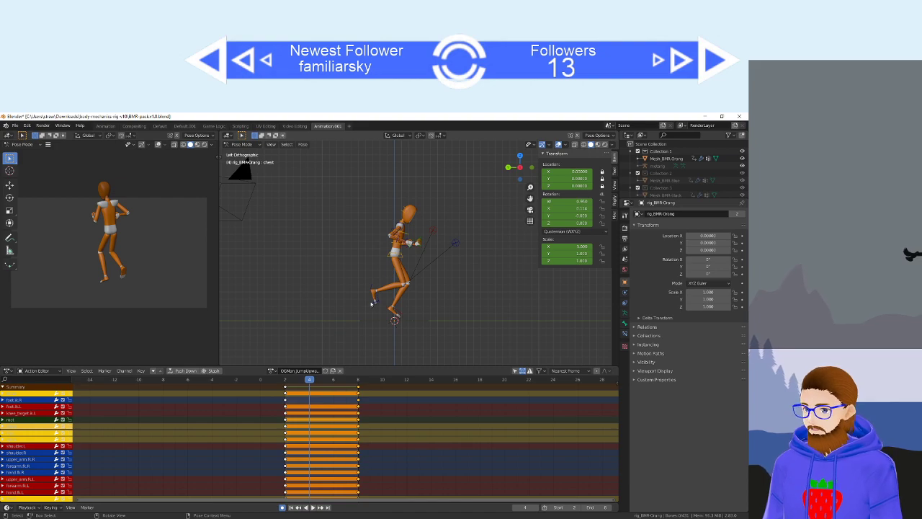
Raise the right foot about 0.01 m and the left foot about 0.005 m at frame 4.
left_click(376, 301)
scroll(381, 303, "up", 3)
scroll(381, 302, "down", 1)
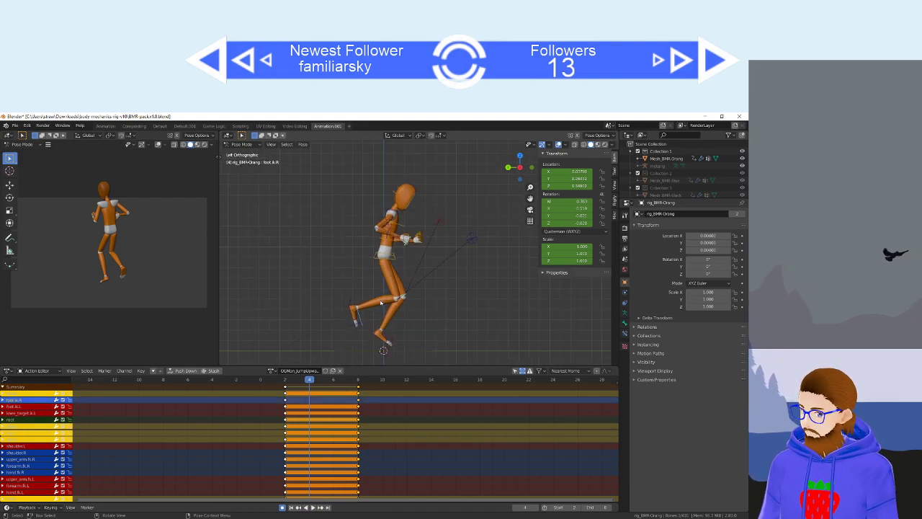
middle_click_drag(391, 301, 406, 281, "shift")
scroll(405, 281, "up", 1)
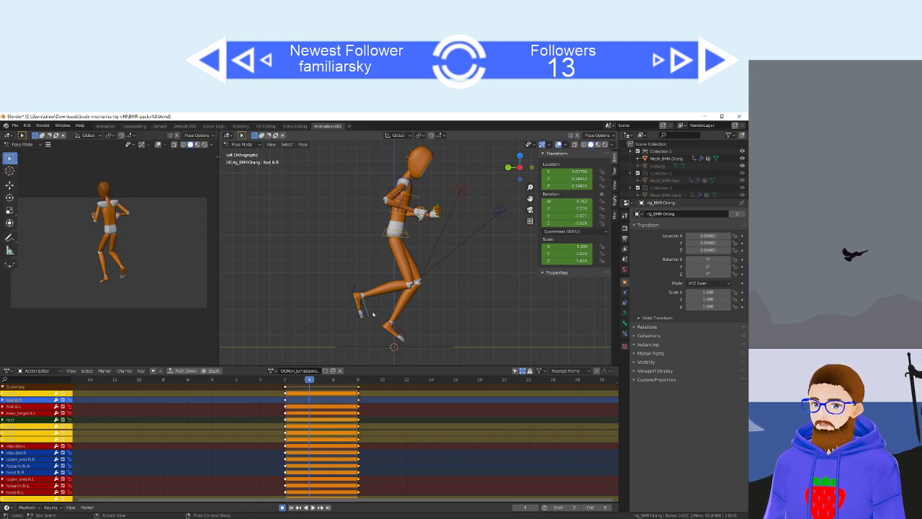
key("g")
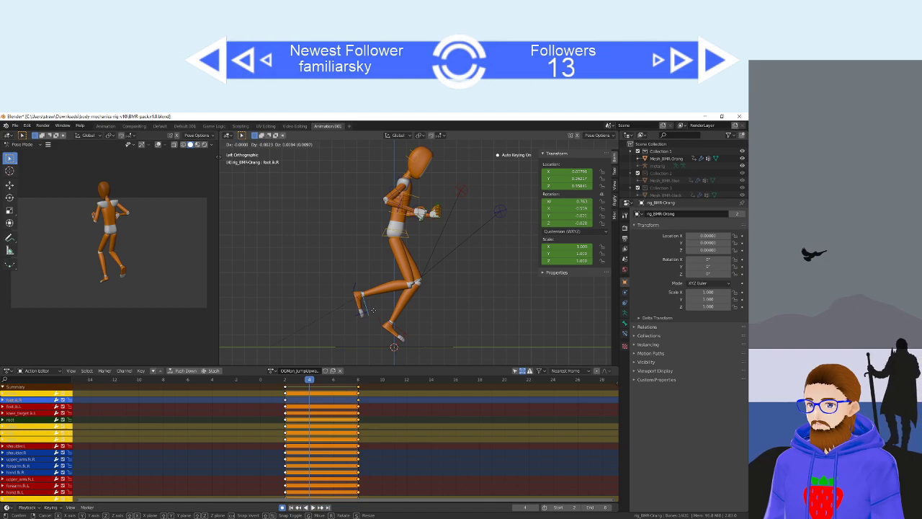
left_click(373, 309)
left_click(399, 332)
key("g")
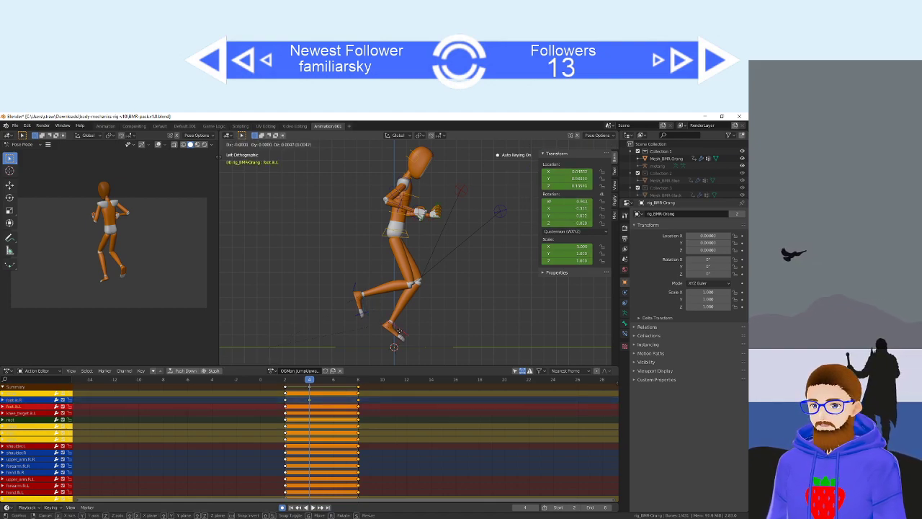
left_click(400, 333)
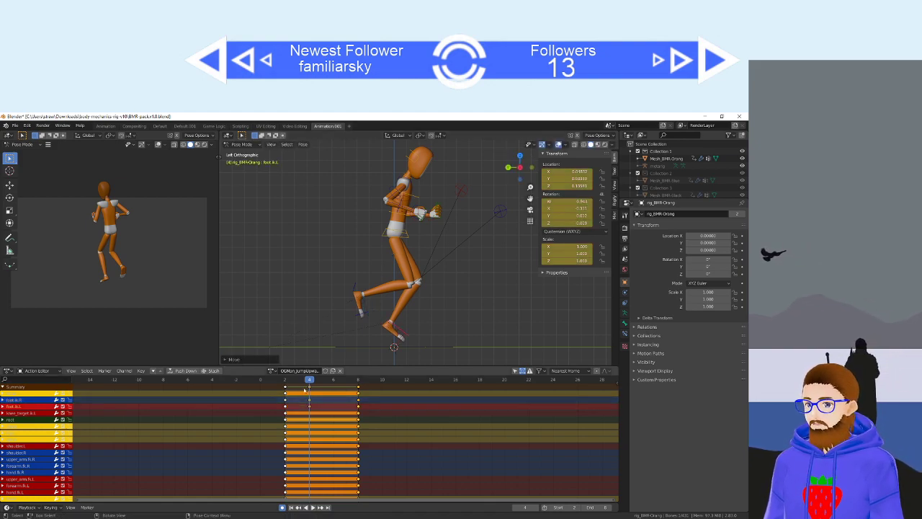
Play the motion briefly and undo both foot moves at frame 4.
key("space")
key("Escape")
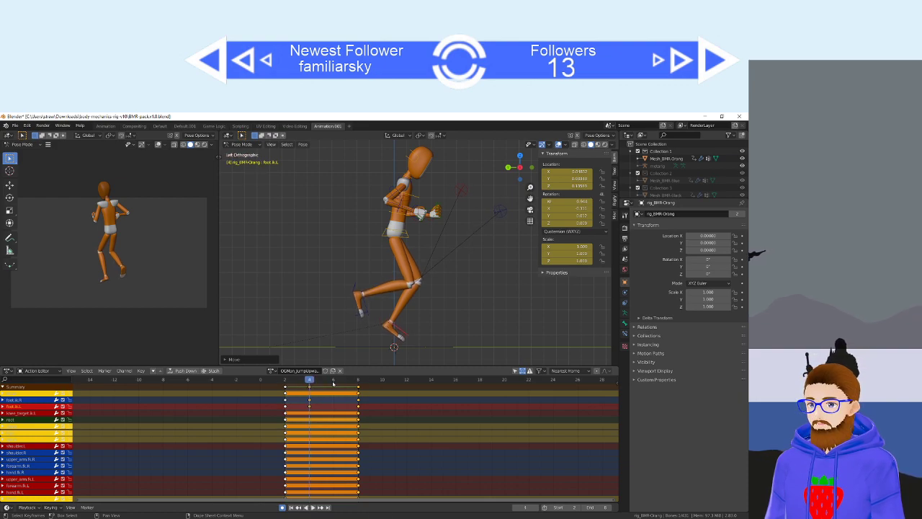
key("ctrl+z")
key("ctrl+z")
key("ctrl+z")
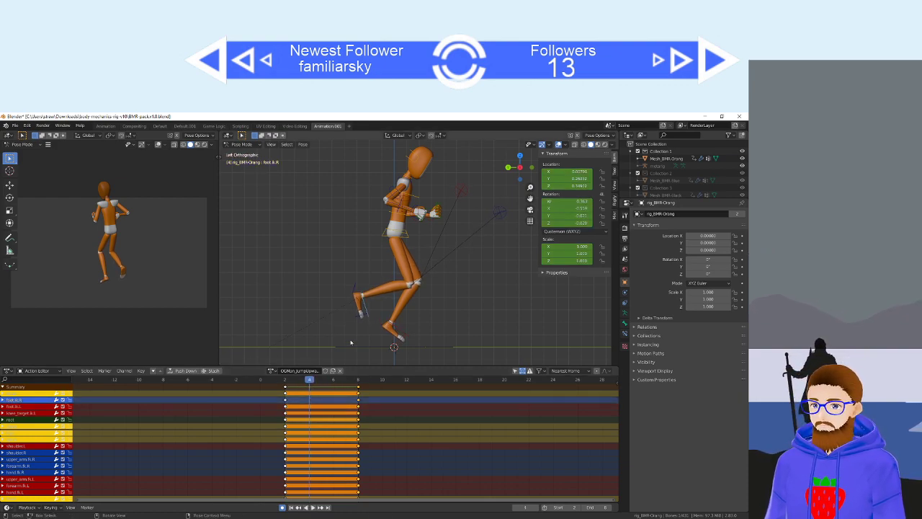
Nudge the right foot very slightly, key the left foot at frame 4, and play back the motion.
key("g")
key("Escape")
key("g")
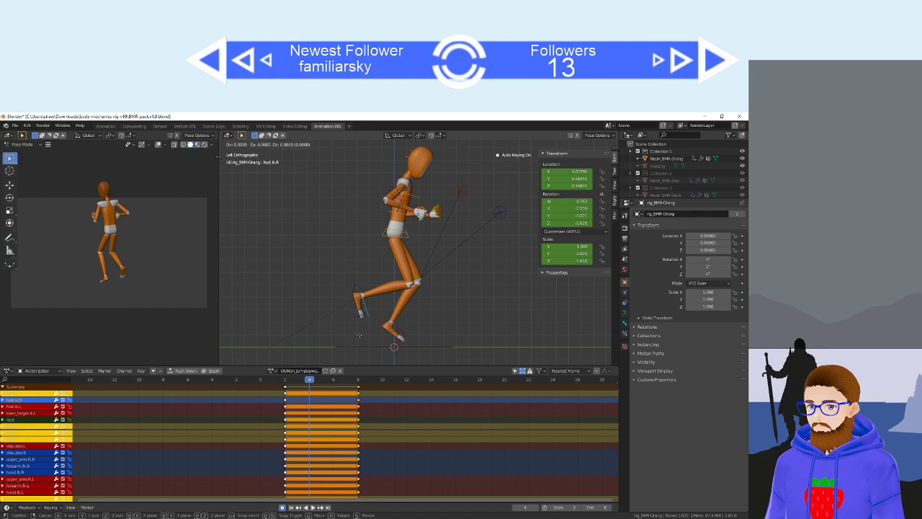
left_click(360, 335)
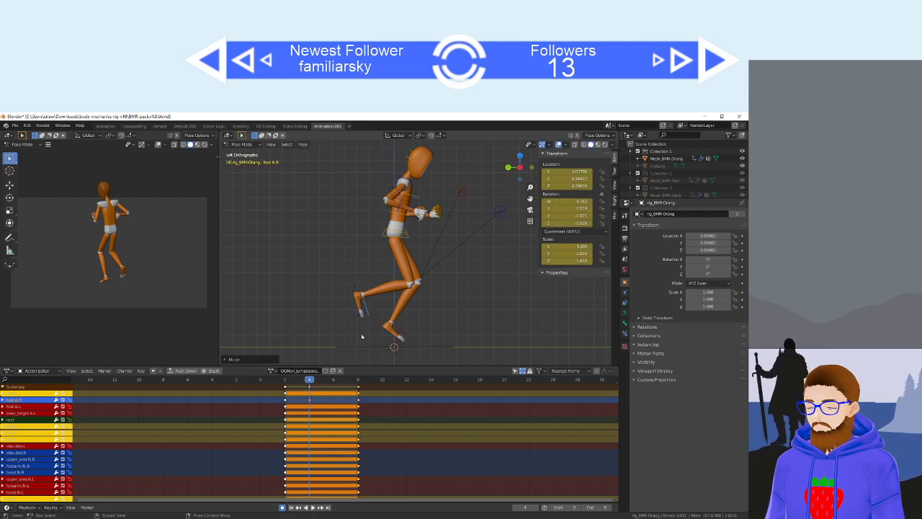
left_click(409, 335)
key("i")
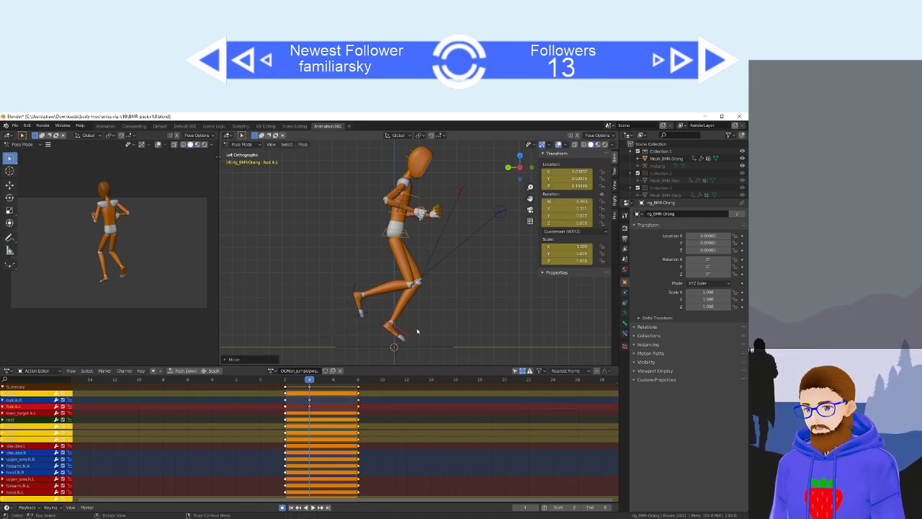
key("space")
key("space")
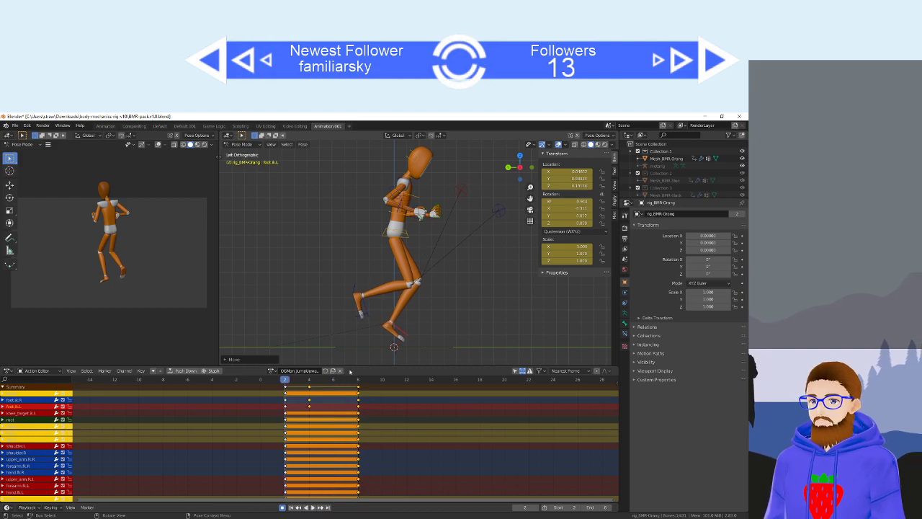
Go to frame 6 and rotate the right upper arm about 2° and the right forearm about 1°.
key("Right")
key("Right")
key("Right")
key("Right")
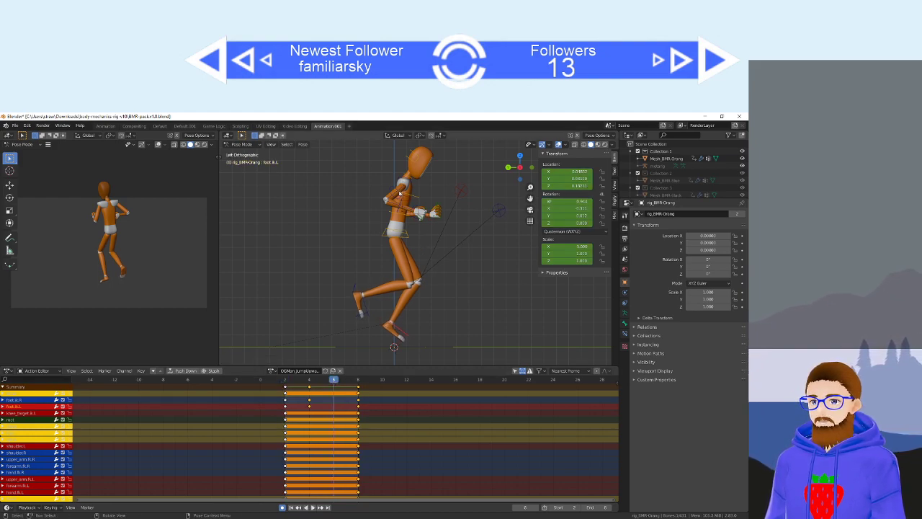
left_click(400, 193)
key("r")
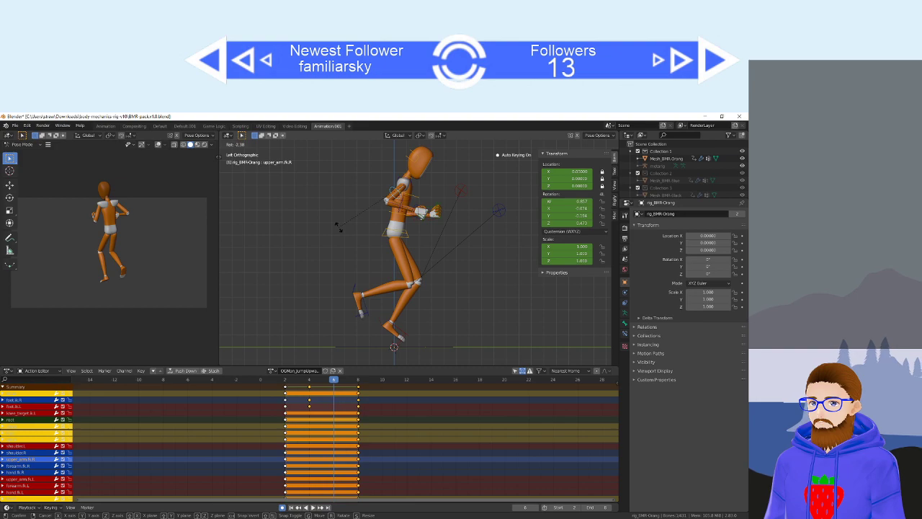
left_click(393, 216)
left_click(402, 209)
key("r")
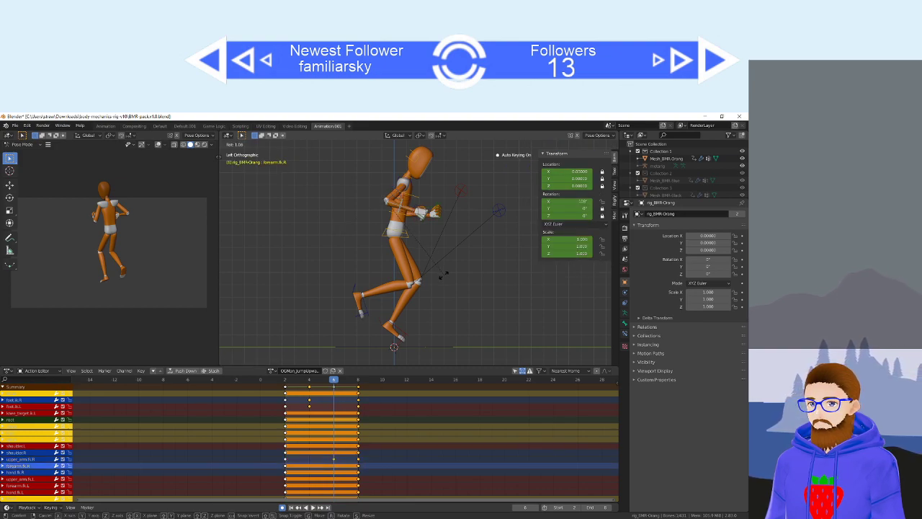
left_click(442, 276)
Rotate the left upper arm and left forearm slightly at frame 6.
left_click(403, 202)
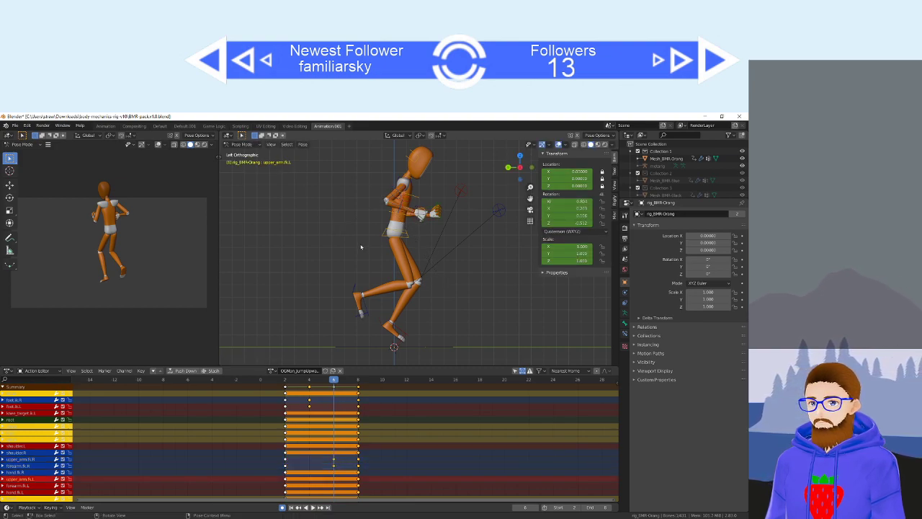
key("r")
left_click(363, 248)
left_click(420, 211)
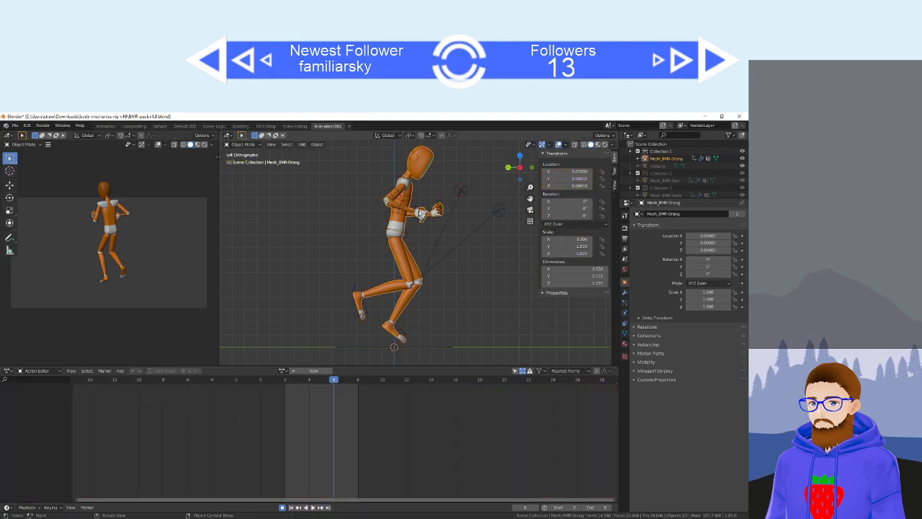
left_click(422, 216)
key("r")
left_click(469, 231)
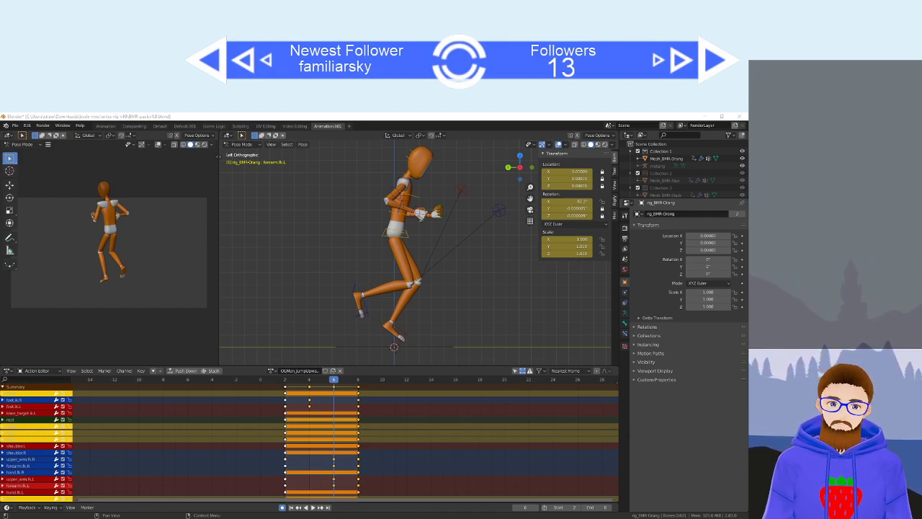
Switch to Notepad and replace the list of numbers with the copied video game questions.
key("alt+Tab")
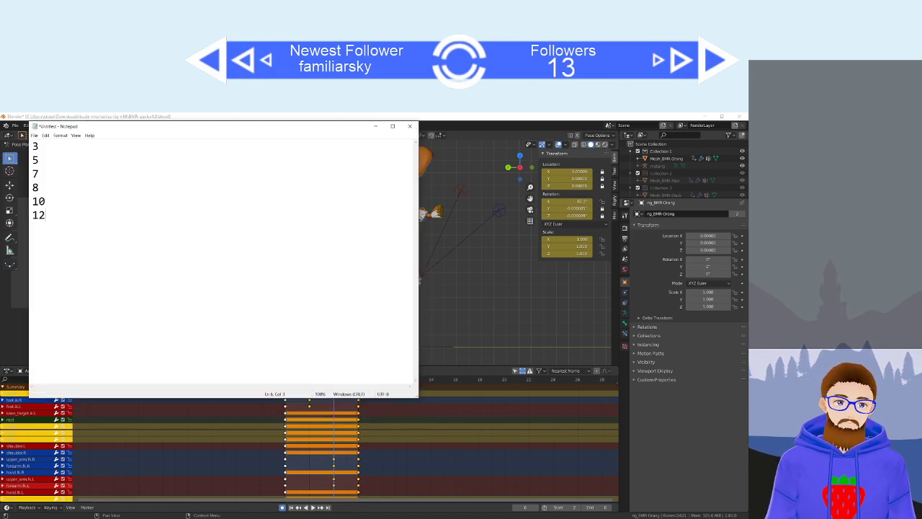
left_click_drag(91, 219, 59, 150)
key("ctrl+v")
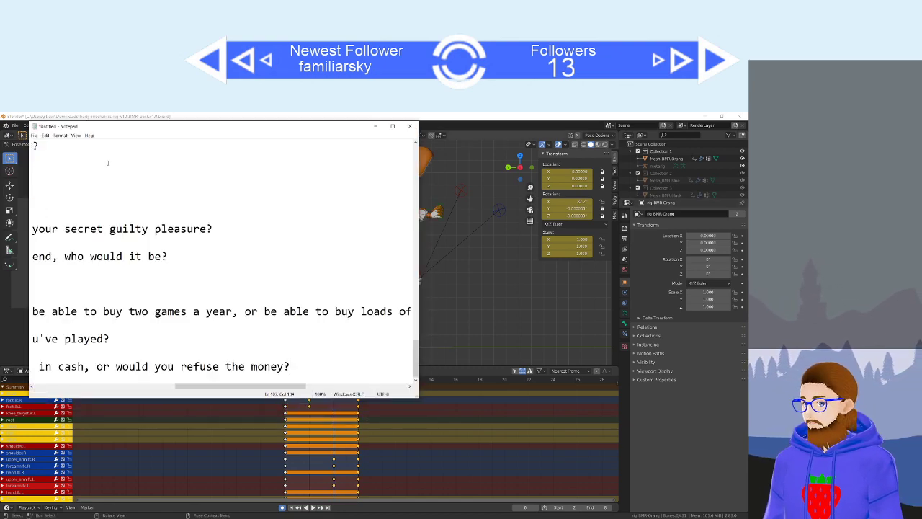
Look through the pasted list of 50 video game questions from beginning to end.
scroll(136, 235, "up", 20)
scroll(137, 235, "down", 1)
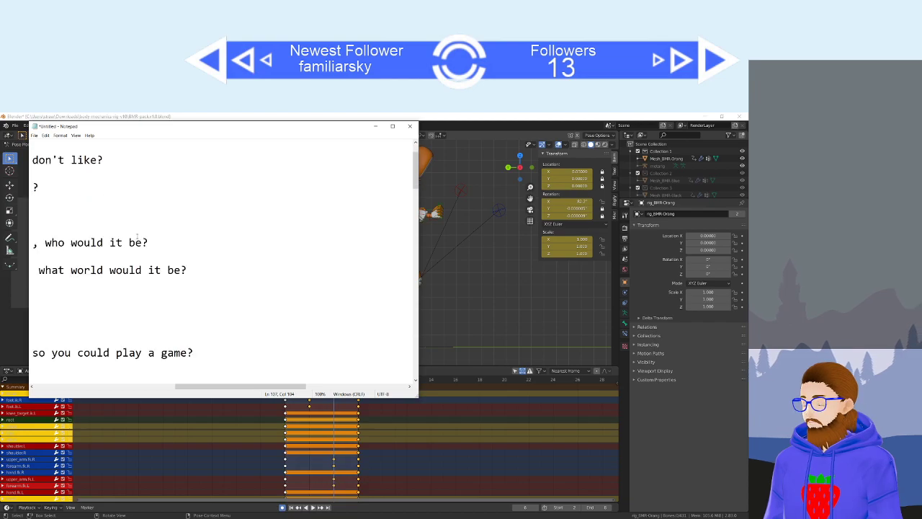
scroll(137, 235, "up", 1)
left_click_drag(65, 258, 57, 259)
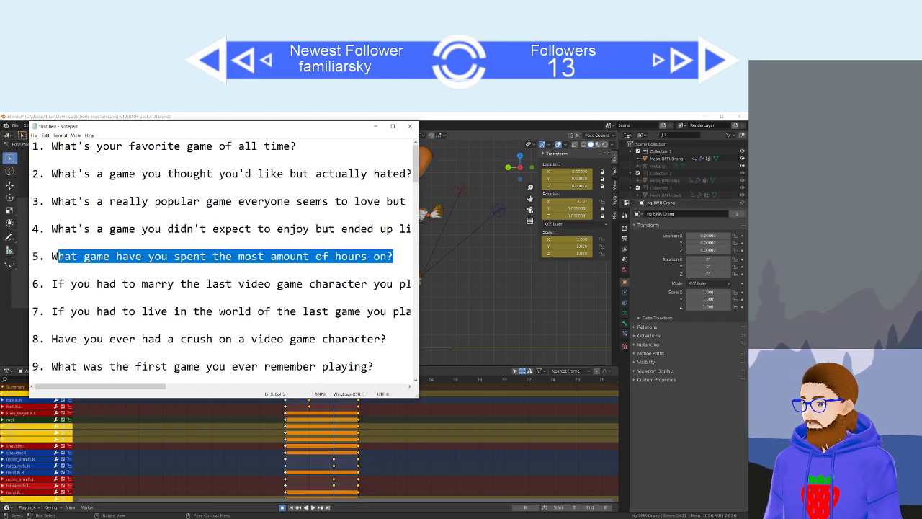
scroll(97, 267, "down", 4)
scroll(97, 266, "up", 4)
scroll(95, 263, "down", 18)
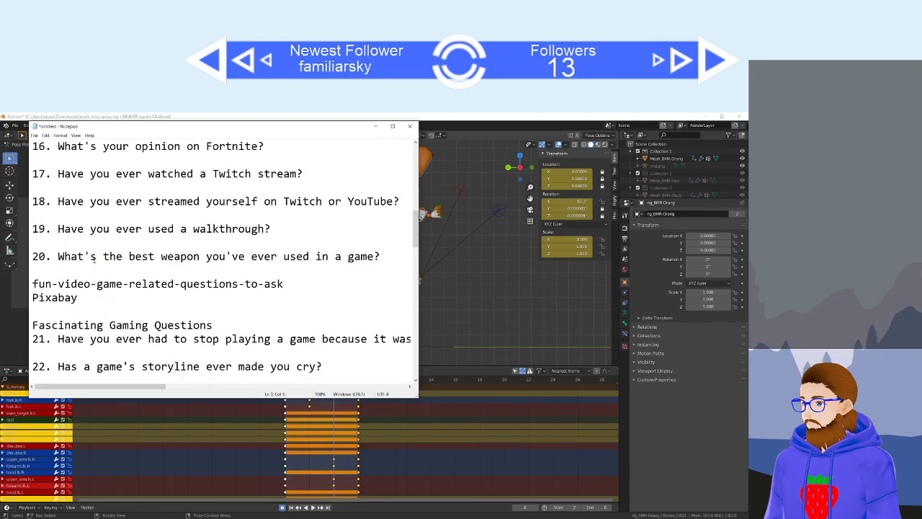
scroll(93, 260, "down", 13)
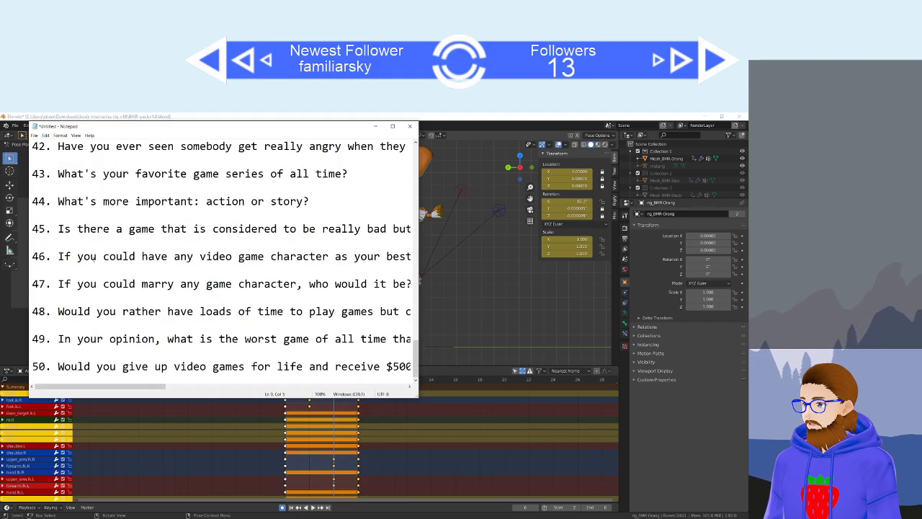
scroll(94, 258, "up", 3)
scroll(93, 260, "down", 3)
scroll(93, 260, "up", 20)
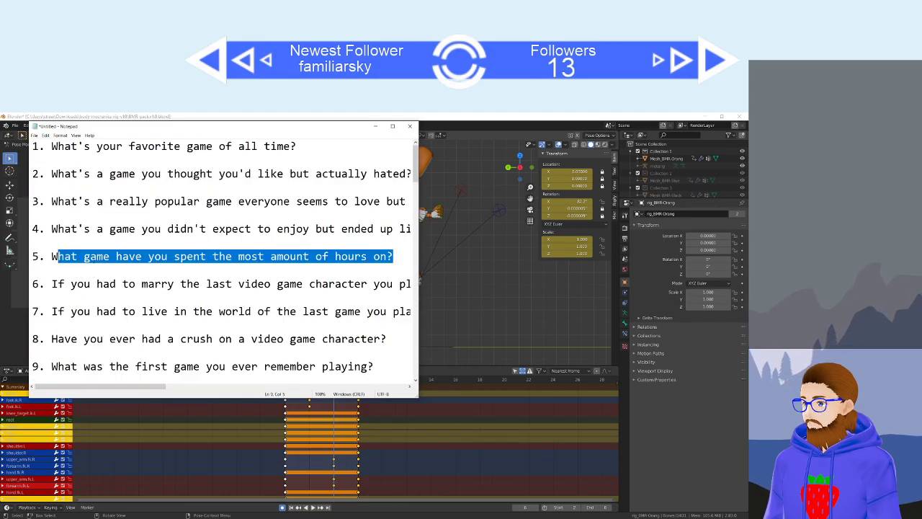
Enable word wrap for the question list and snap the Notepad window to the left half of the screen.
left_click(61, 135)
left_click(76, 144)
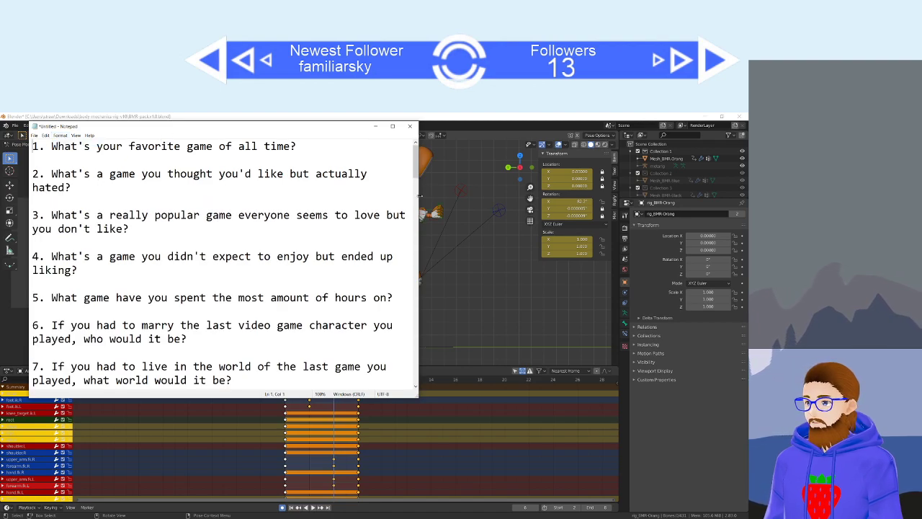
left_click_drag(418, 195, 306, 212)
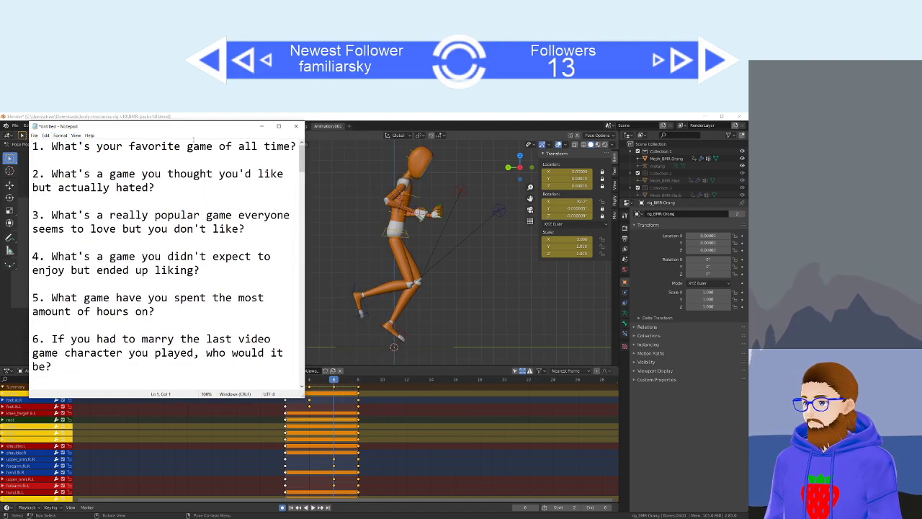
left_click_drag(172, 131, 2, 226)
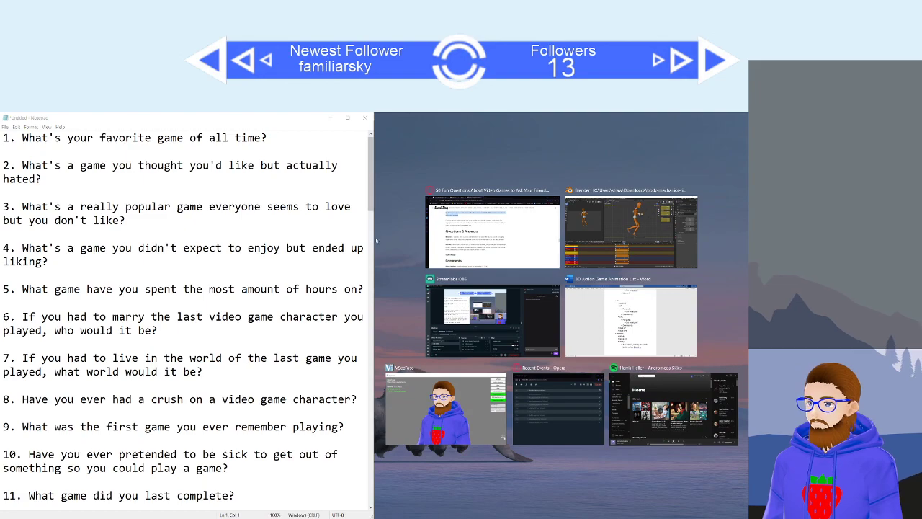
Place the Blender window beside the notes, widen it, and narrow Notepad to a strip that fits the remaining space.
left_click(630, 230)
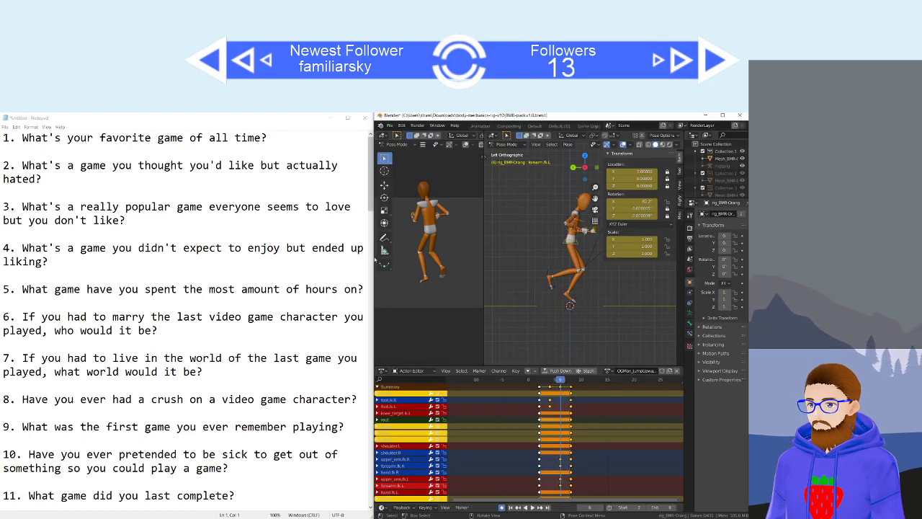
left_click_drag(375, 259, 144, 265)
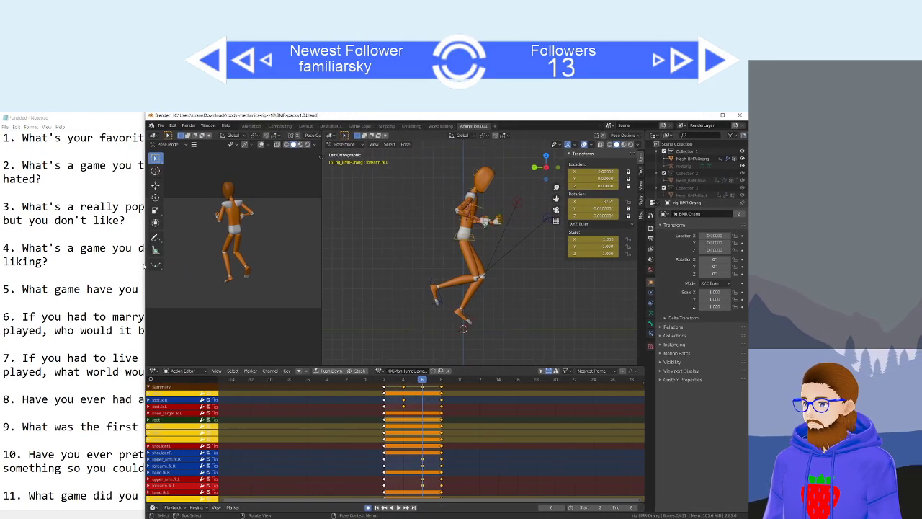
left_click(143, 265)
left_click_drag(372, 263, 142, 216)
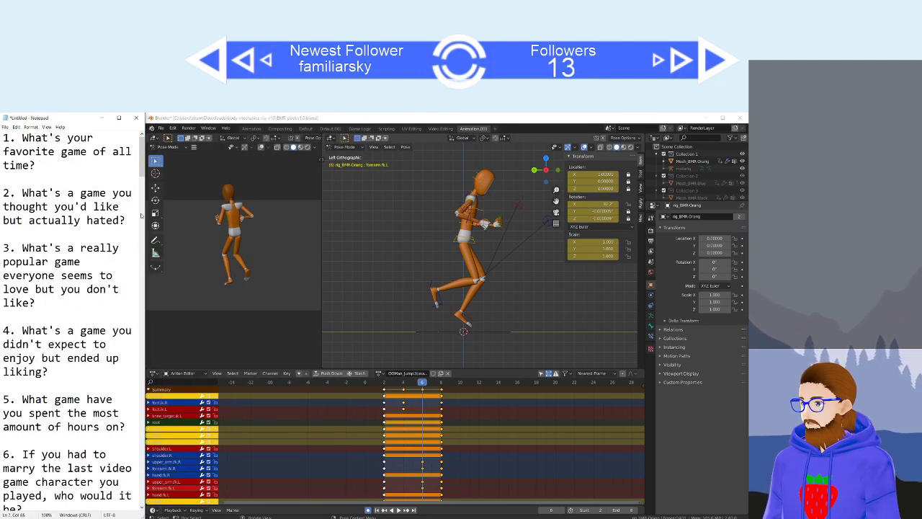
left_click(388, 338)
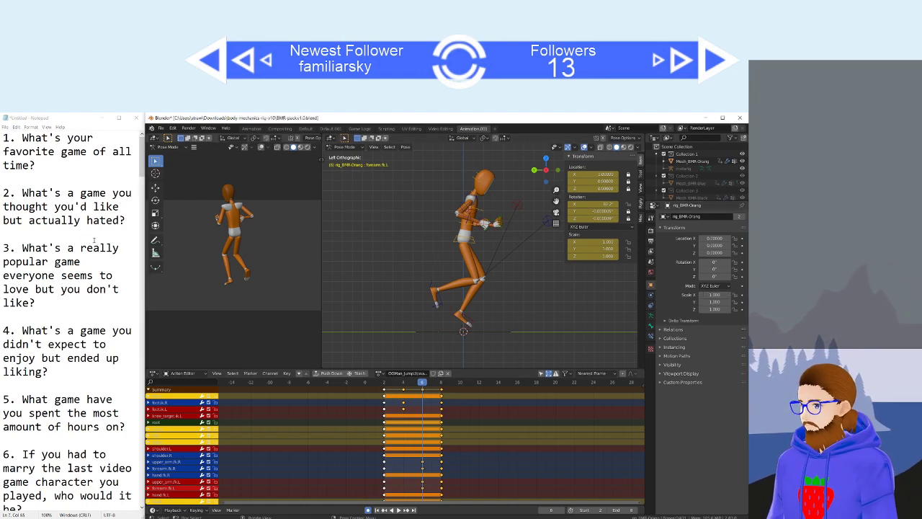
scroll(94, 246, "down", 1)
scroll(94, 246, "up", 1)
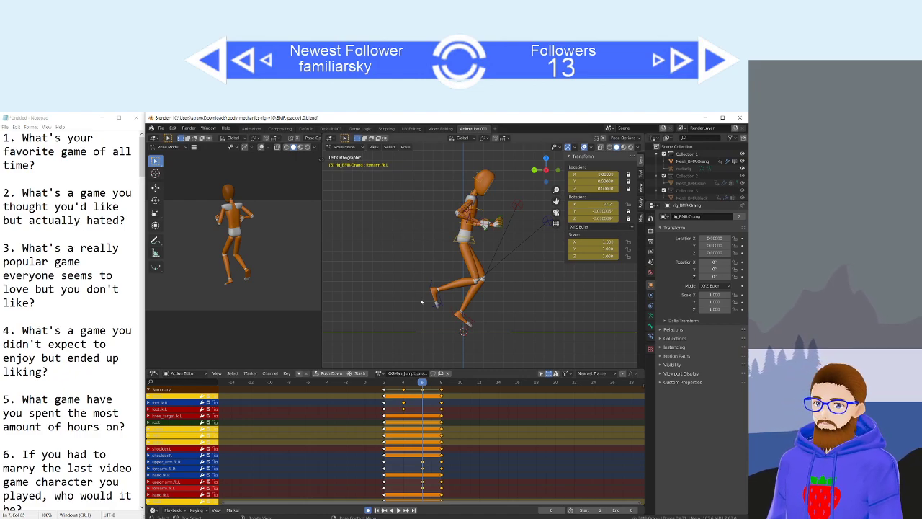
Scrub and play back the current jump action, examining the arm and foot motion from several angles.
middle_click_drag(494, 301, 465, 321)
left_click(407, 412)
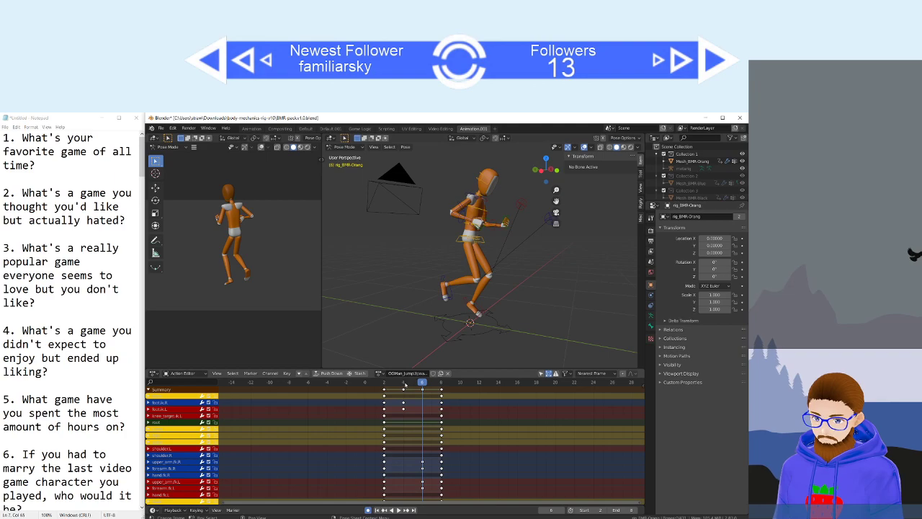
left_click(403, 383)
left_click(384, 383)
left_click(404, 384)
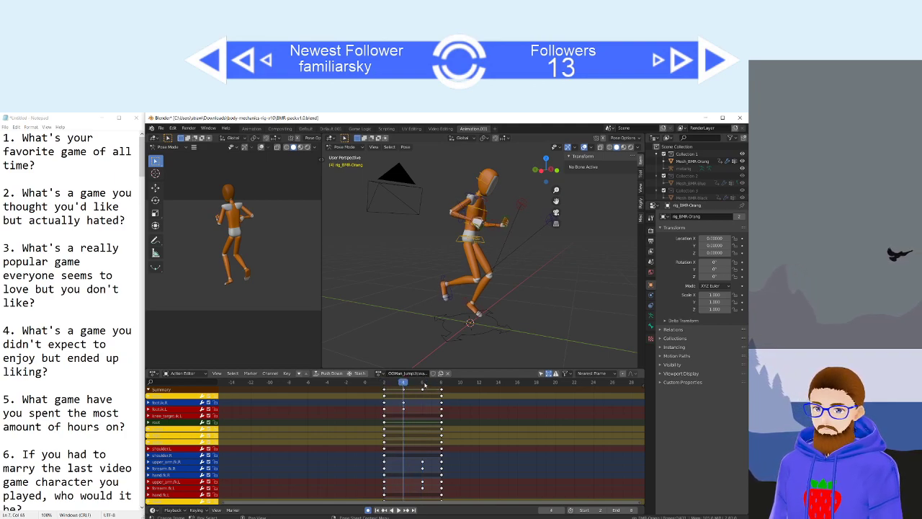
key("space")
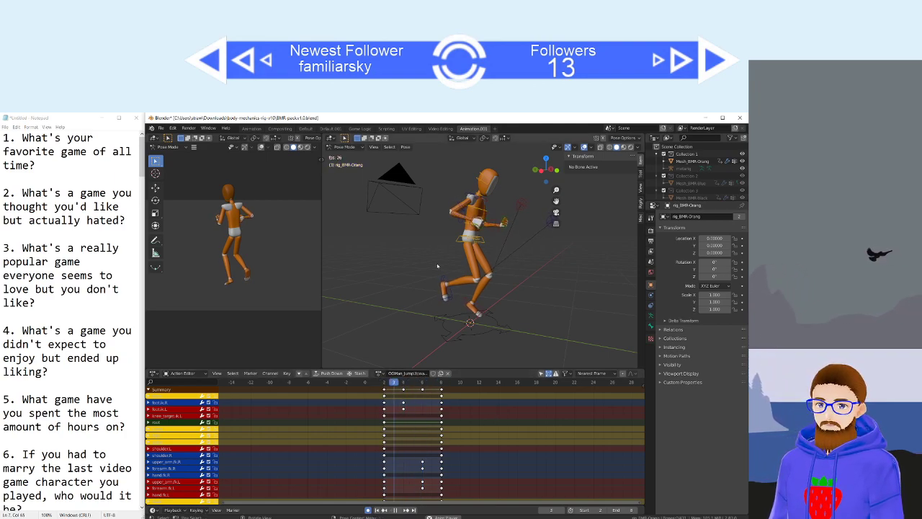
middle_click_drag(436, 266, 501, 274)
key("space")
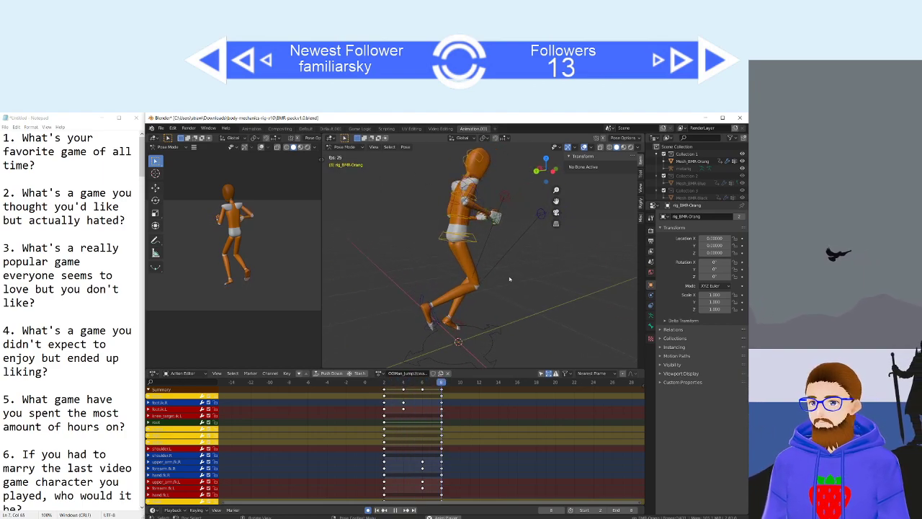
key("space")
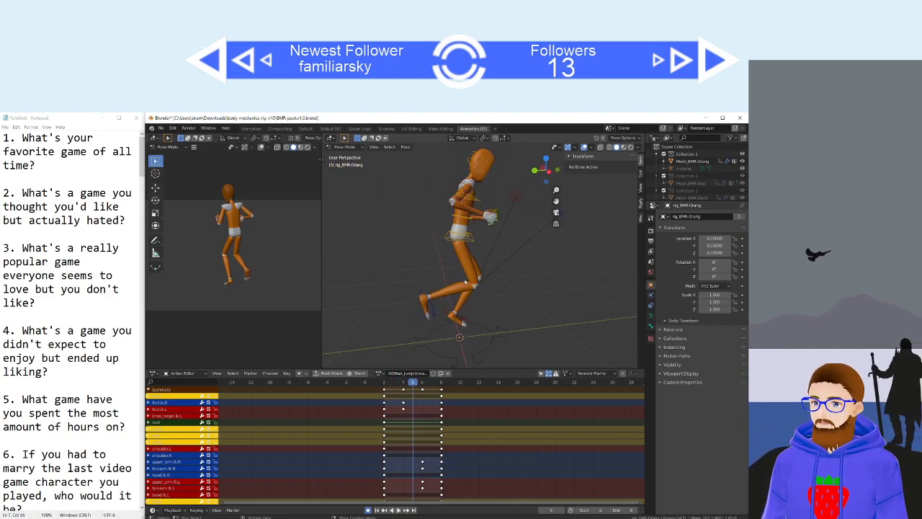
middle_click_drag(480, 283, 453, 279)
key("space")
Undo the forearm and upper arm rotations keyed at frame 6 of the jump action.
key("Up")
key("Up")
key("n")
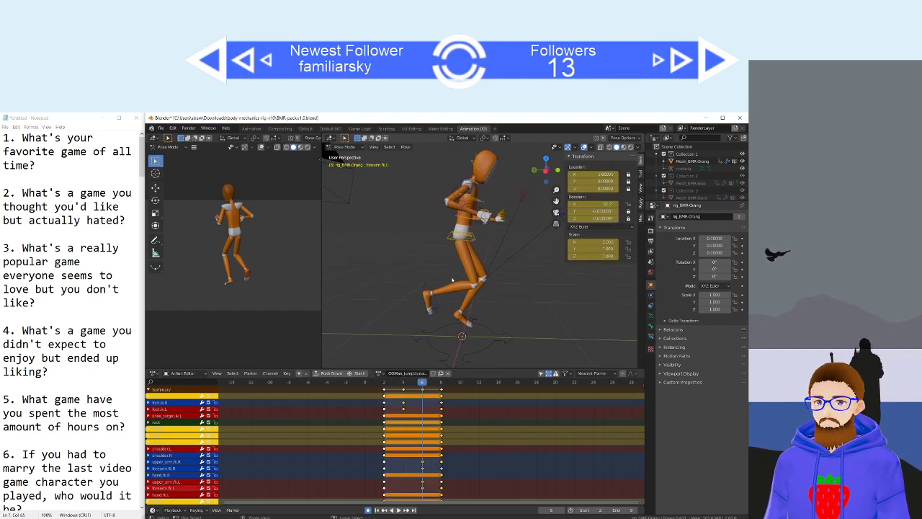
left_click(452, 280)
key("ctrl+z")
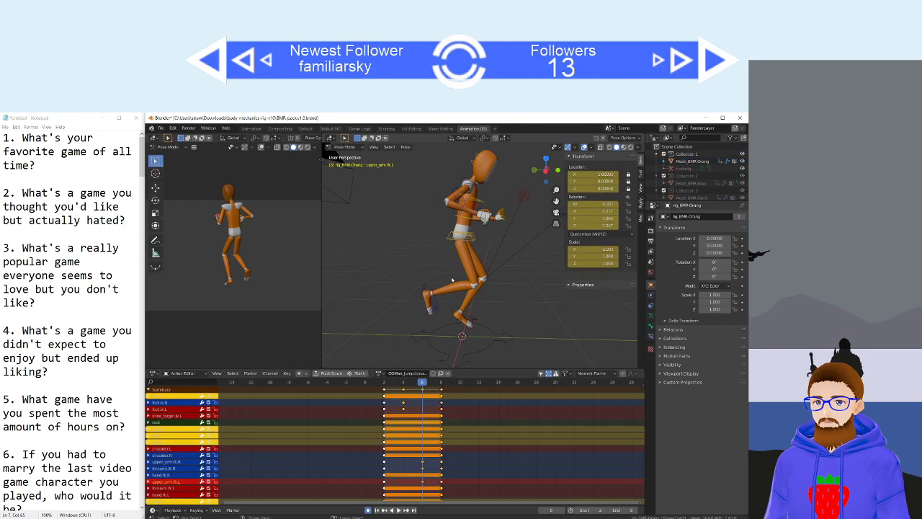
key("bracketleft")
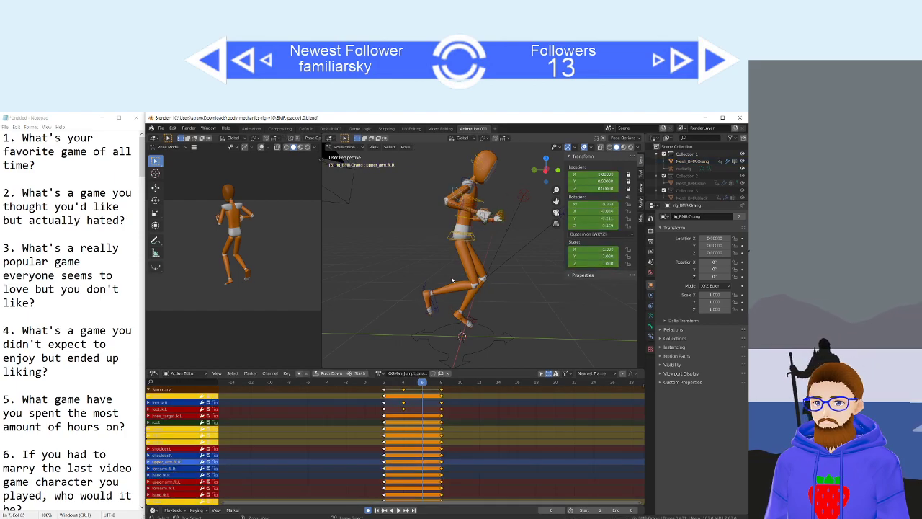
In the left side view, rotate the right upper arm and the left upper arm slightly at frame 6.
left_click(385, 272)
middle_click_drag(393, 268, 401, 262)
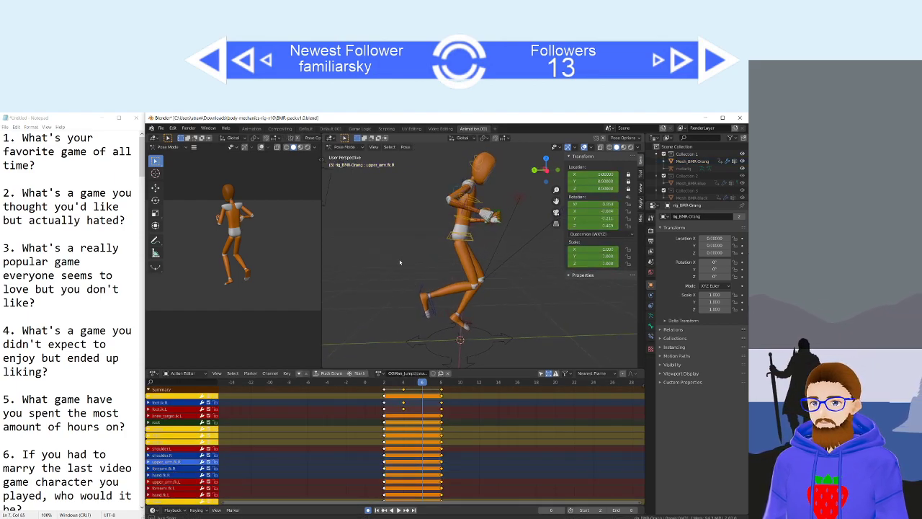
key("ctrl+KP_3")
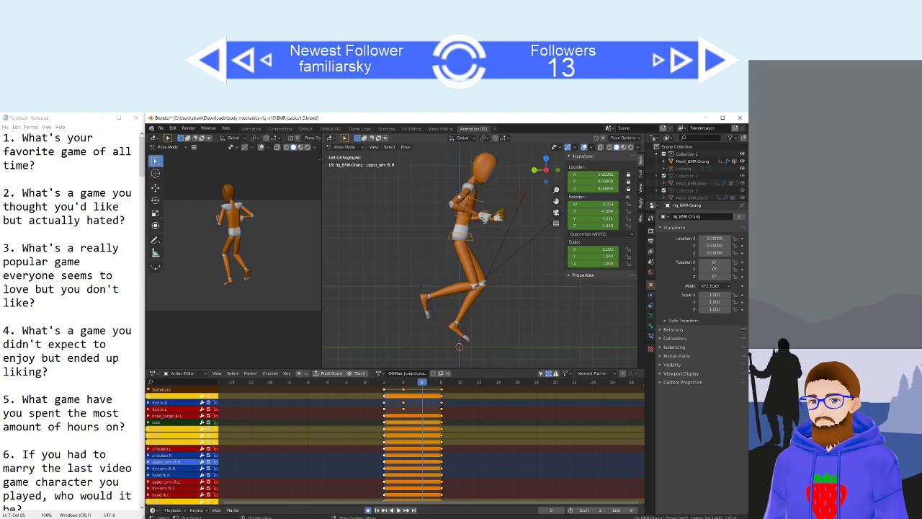
left_click(441, 208)
left_click(448, 207)
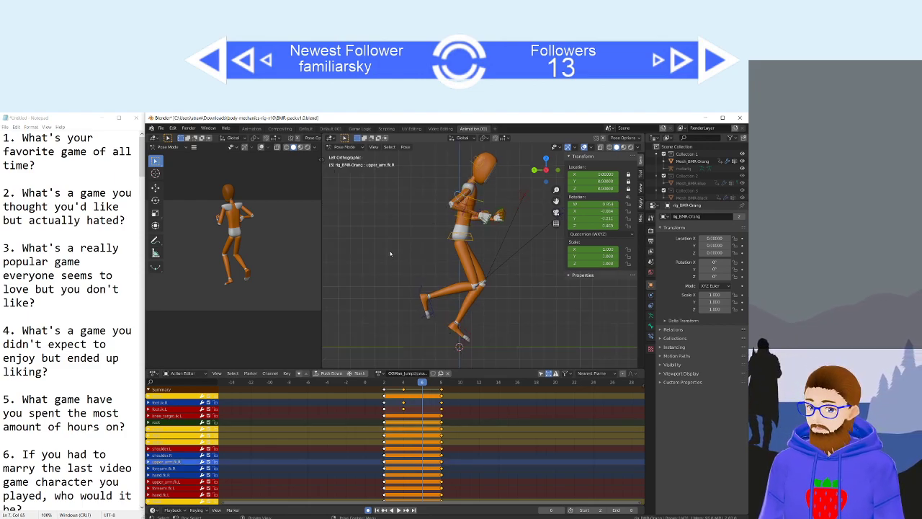
key("r")
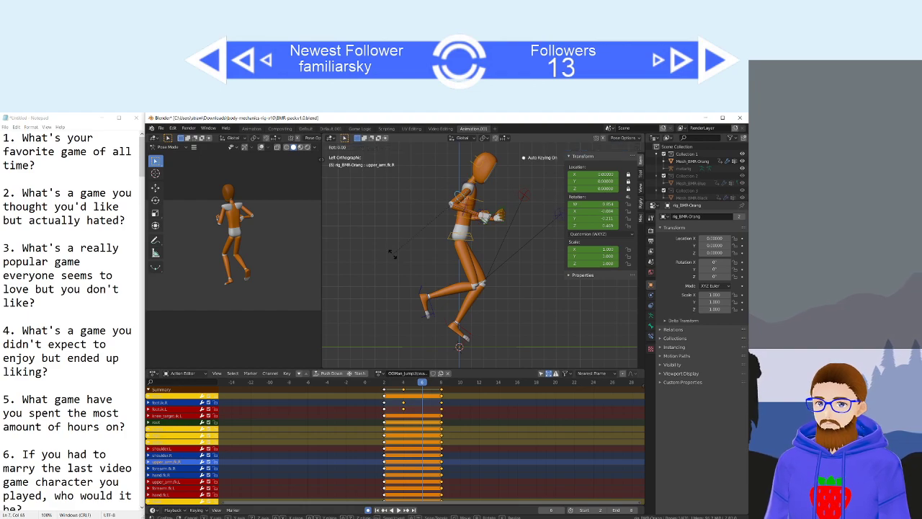
left_click(391, 255)
left_click(462, 274)
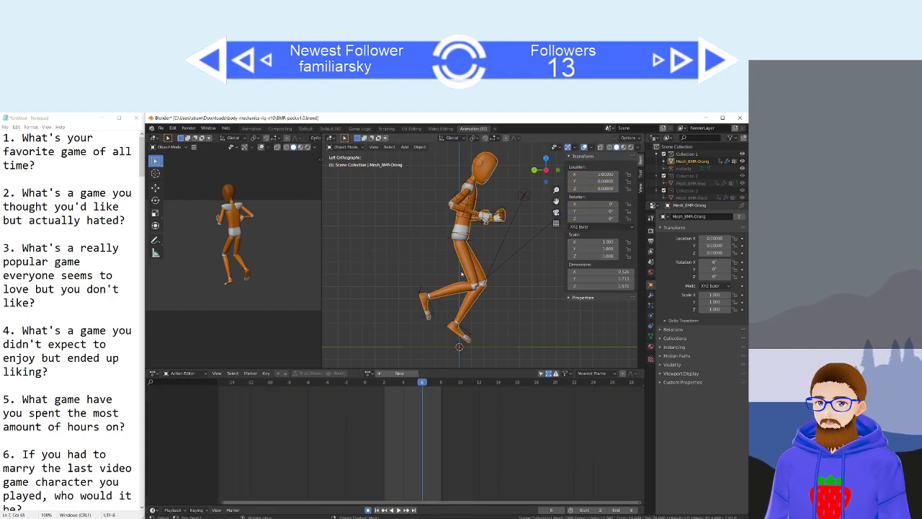
left_click(471, 205)
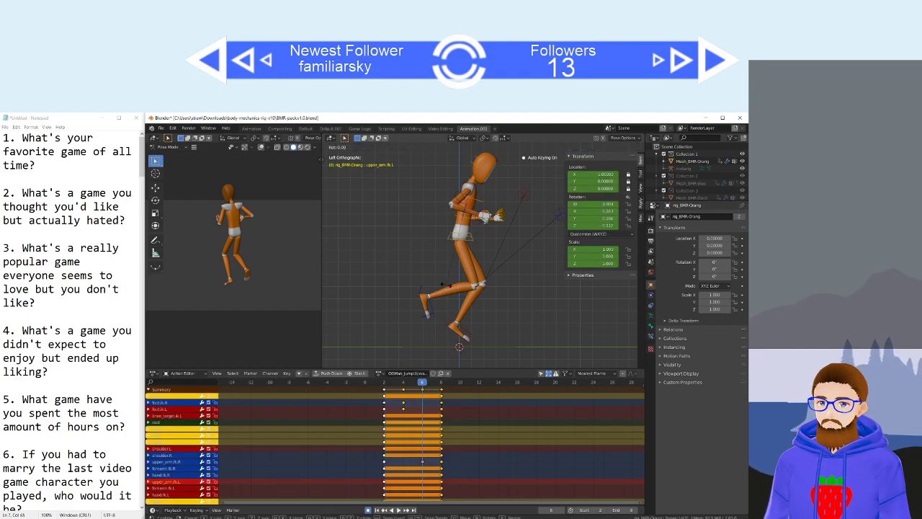
Play back the jump with the adjusted arms, and undo the left upper arm's rotation.
key("space")
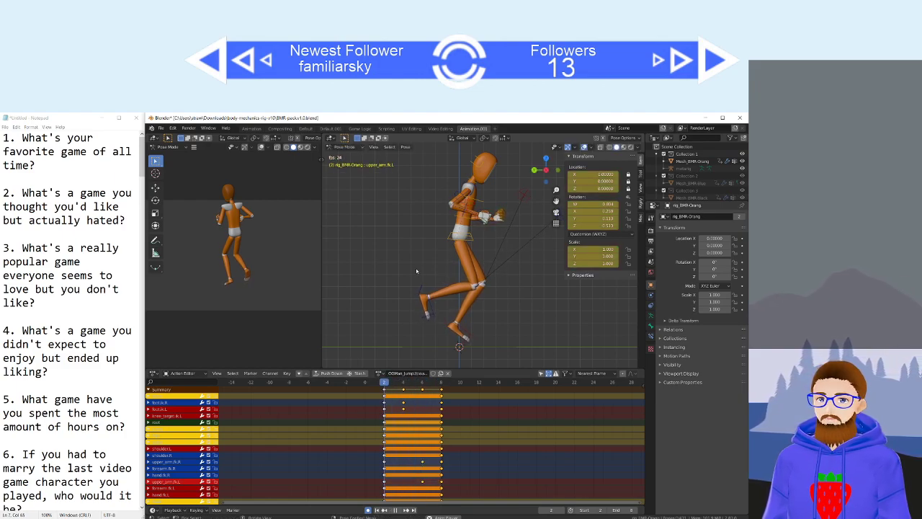
key("space")
key("Left")
key("Left")
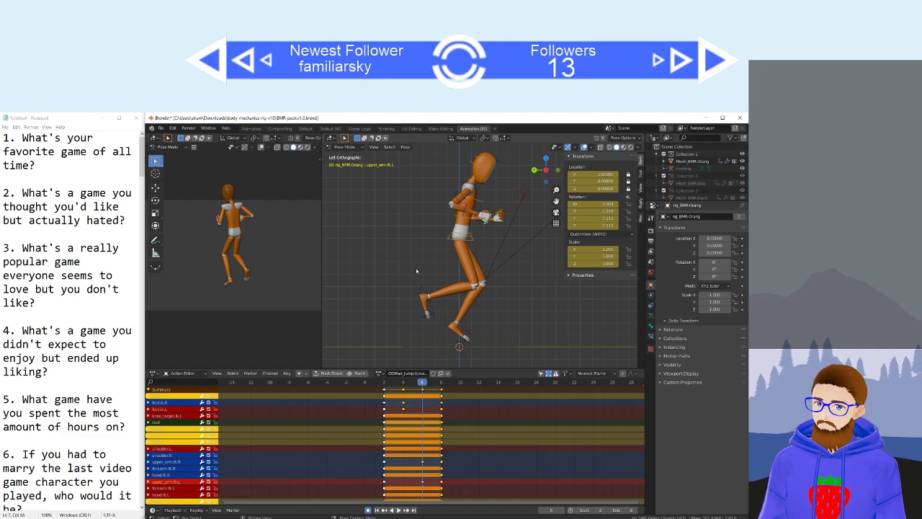
key("space")
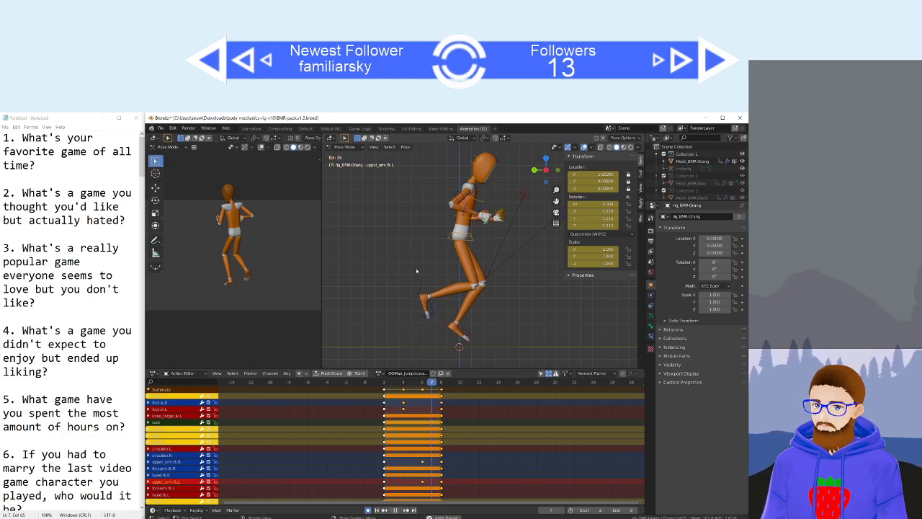
key("space")
key("ctrl+z")
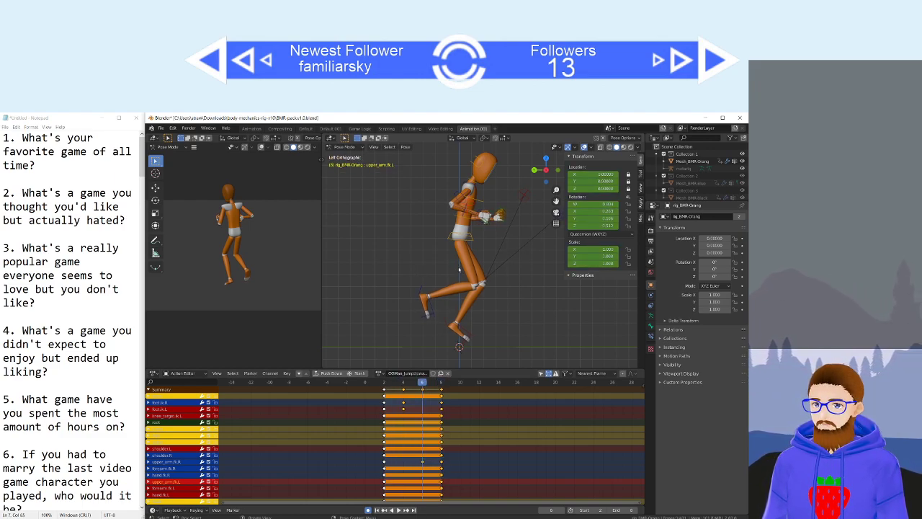
Try again to rotate the left upper arm slightly at frame 6.
key("r")
right_click(457, 273)
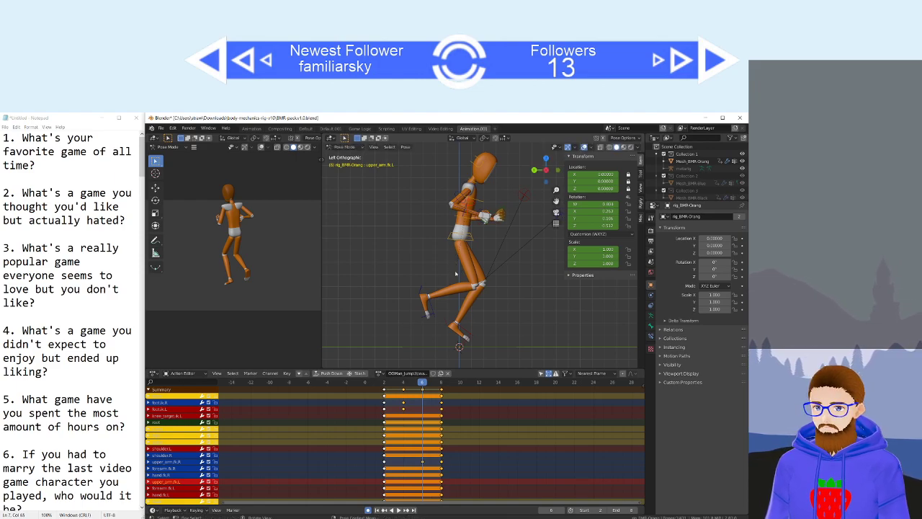
key("r")
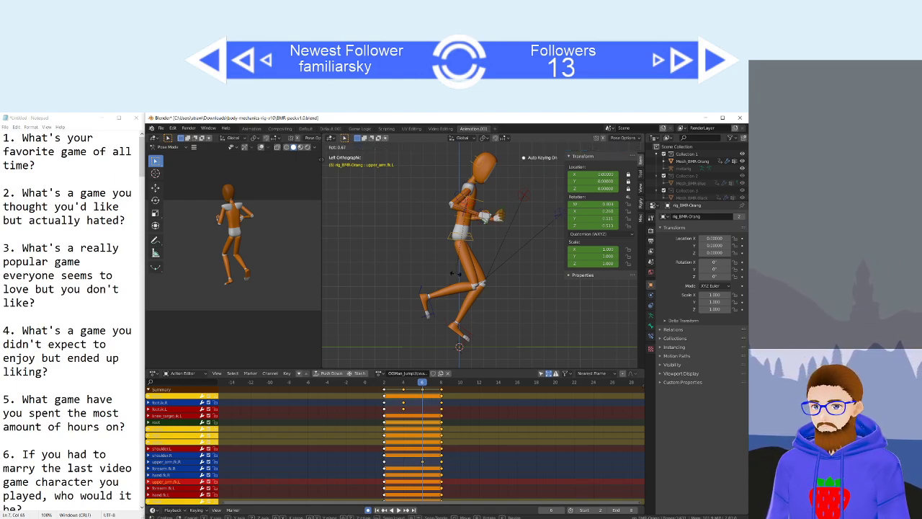
key("r")
key("r")
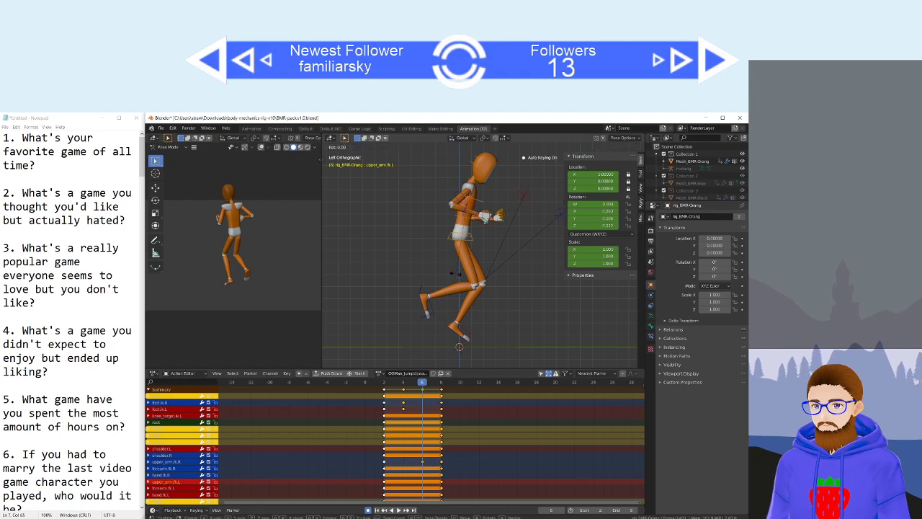
left_click(453, 275)
Undo the right upper arm's rotation at frame 6.
key("space")
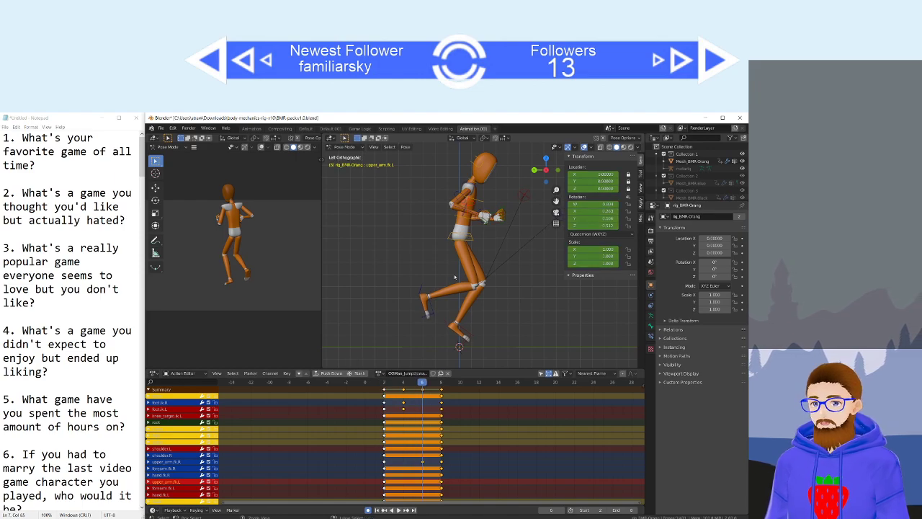
key("space")
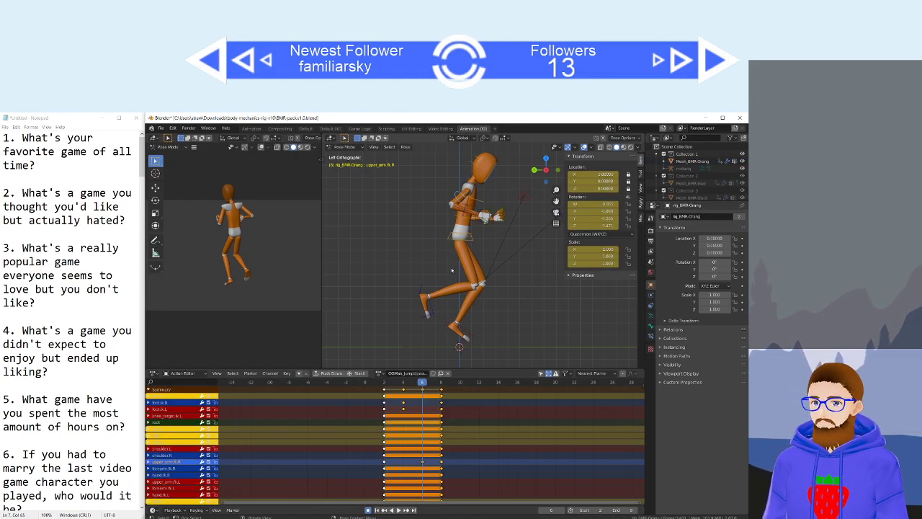
key("space")
key("space")
key("ctrl+z")
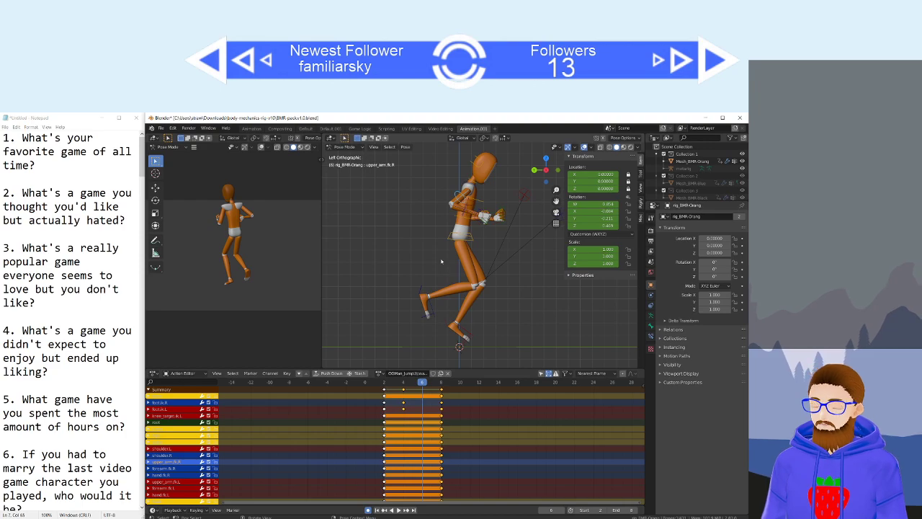
Rotate the right and left upper arms very slightly at frame 6, and play back the jump to check the motion.
key("r")
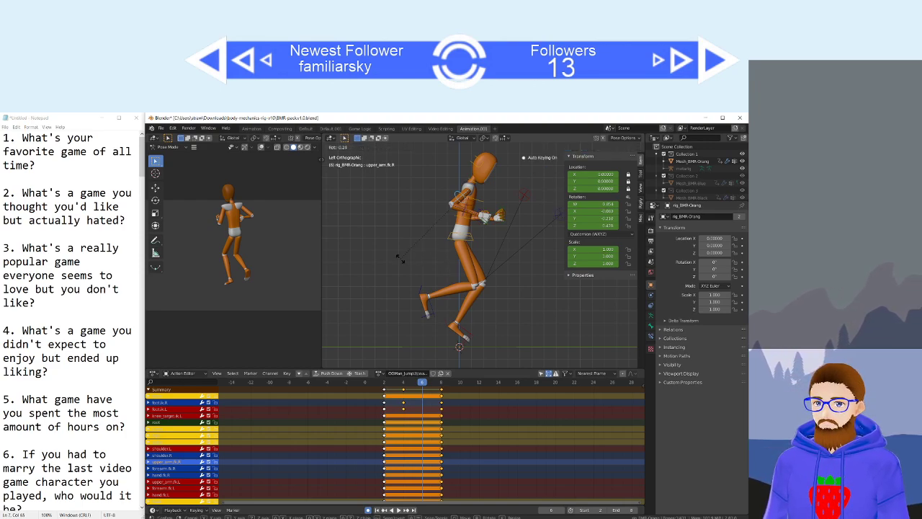
left_click(402, 261)
left_click(451, 228)
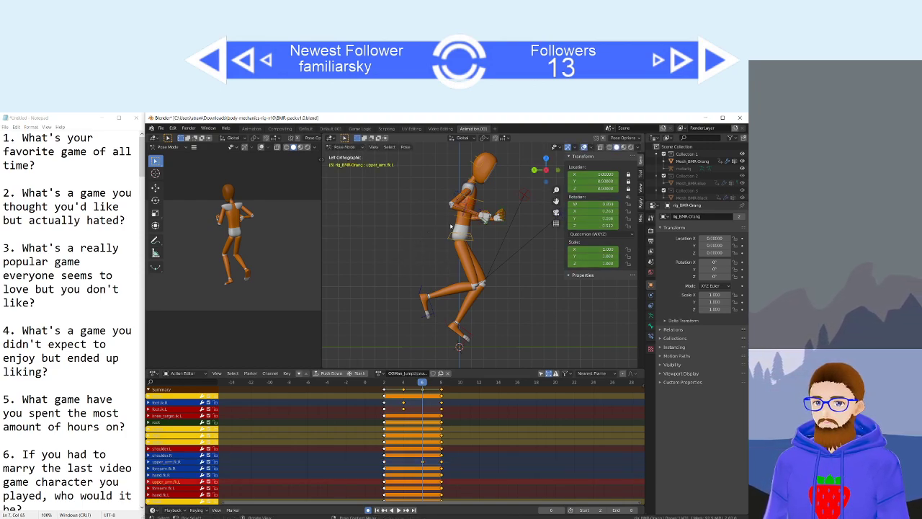
key("r")
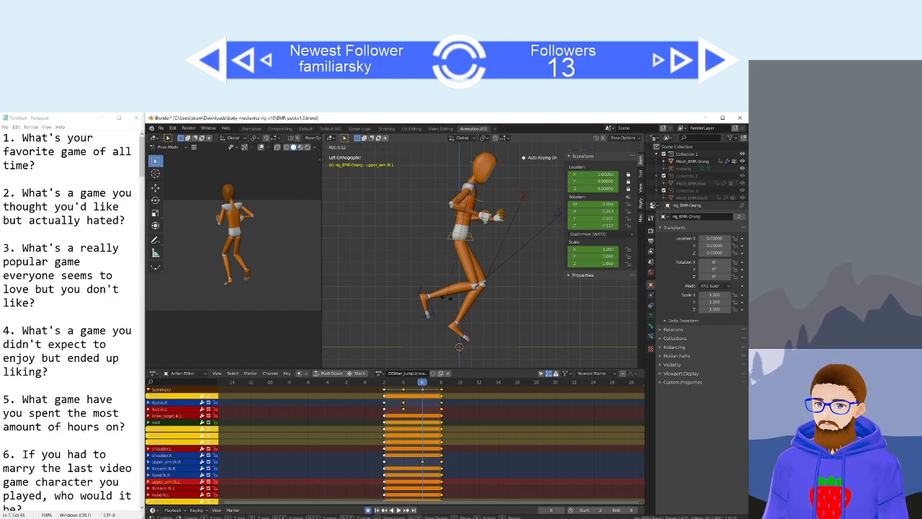
left_click(559, 212)
key("space")
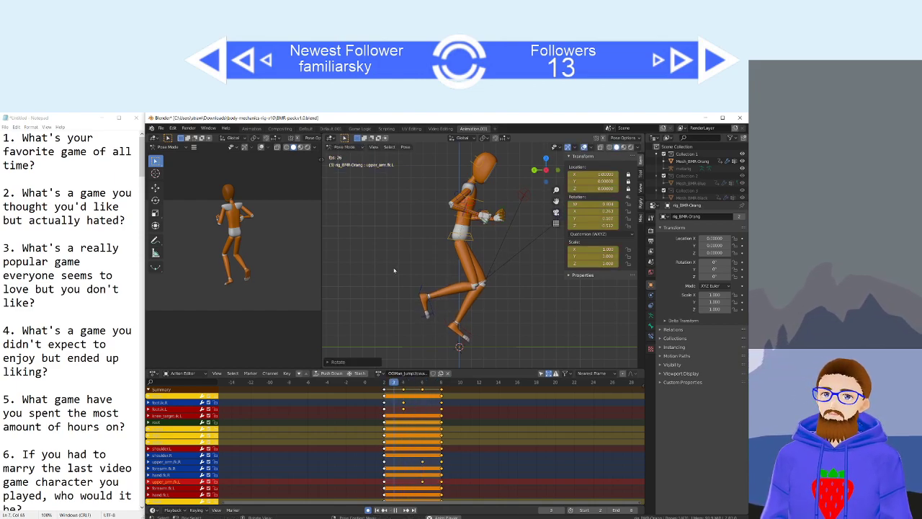
key("space")
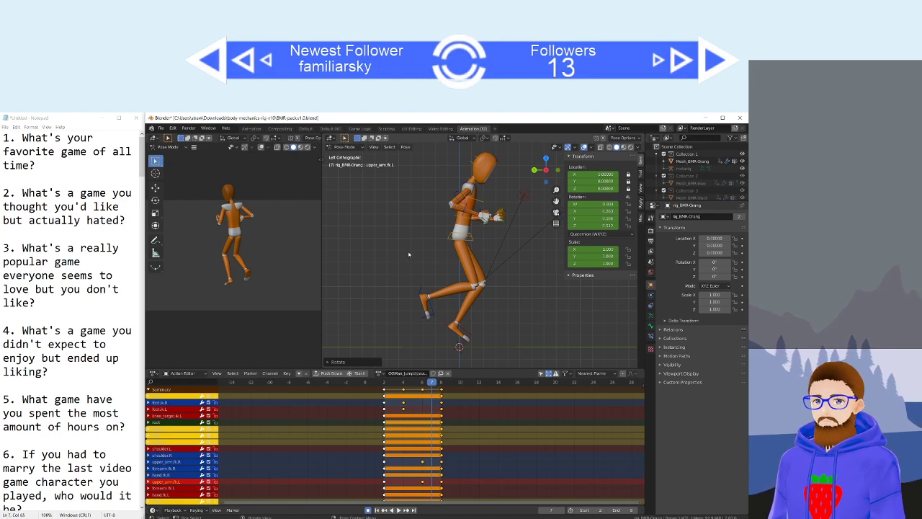
left_click(408, 254)
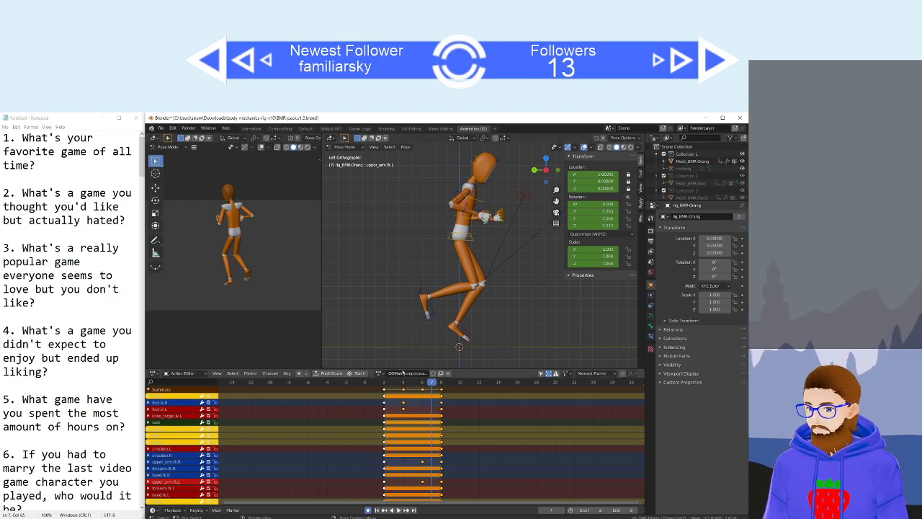
Check the full name of the current action and return to frame 4.
left_click_drag(391, 384, 433, 389)
double_click(413, 375)
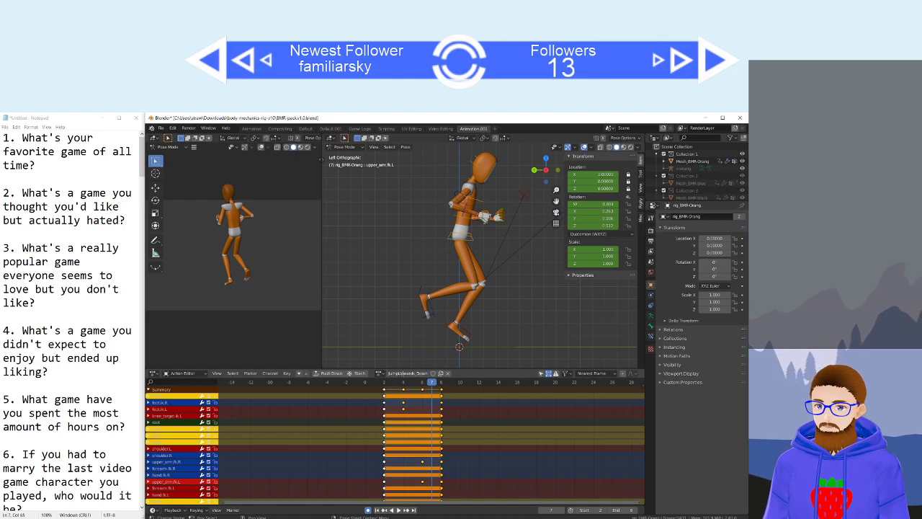
left_click(415, 395)
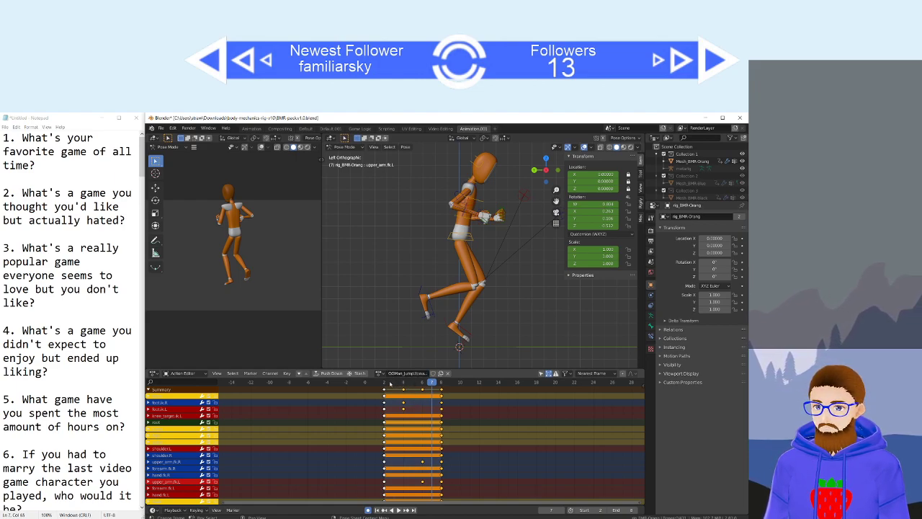
left_click(404, 383)
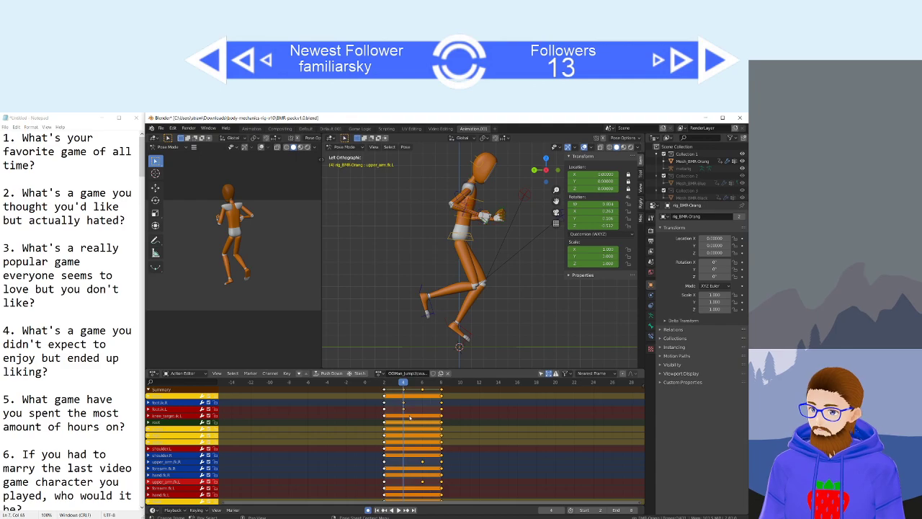
Clear the keyframe and bone selection and duplicate the JumpUpwards_Down action as a new action.
left_click(411, 418)
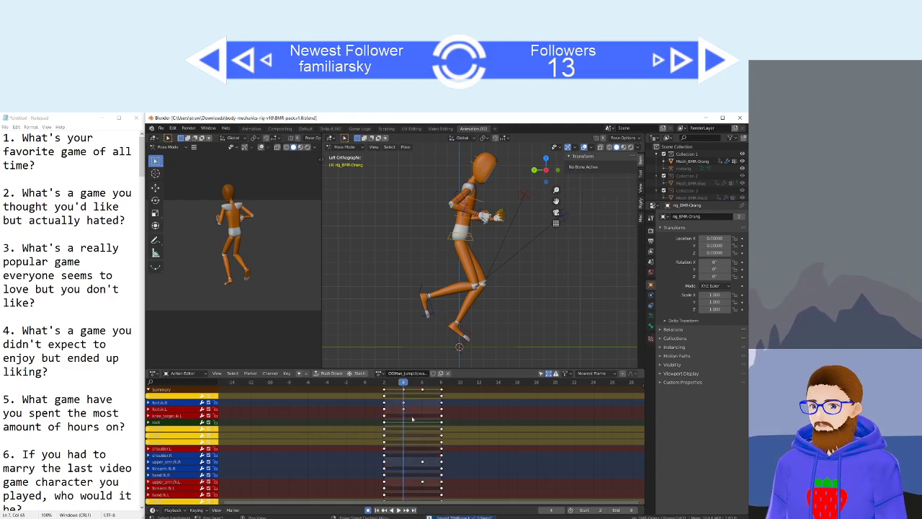
left_click(439, 347)
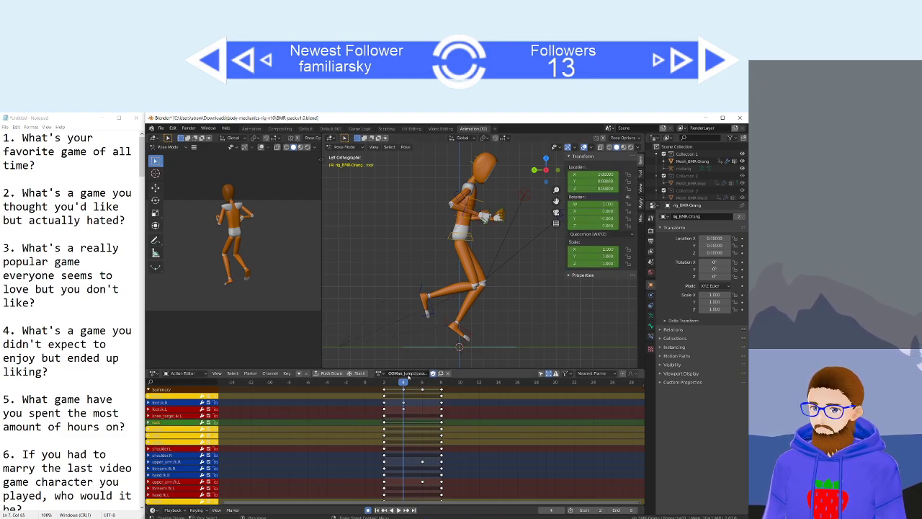
left_click(417, 402)
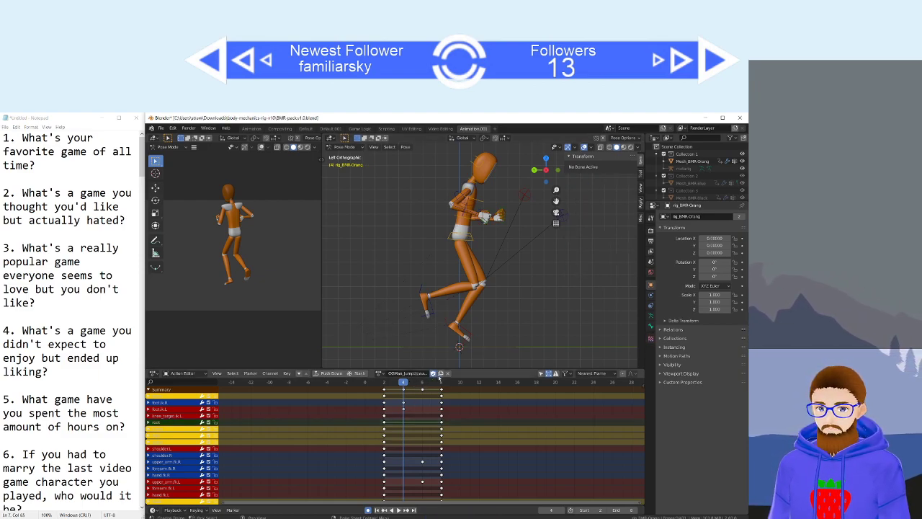
left_click(439, 375)
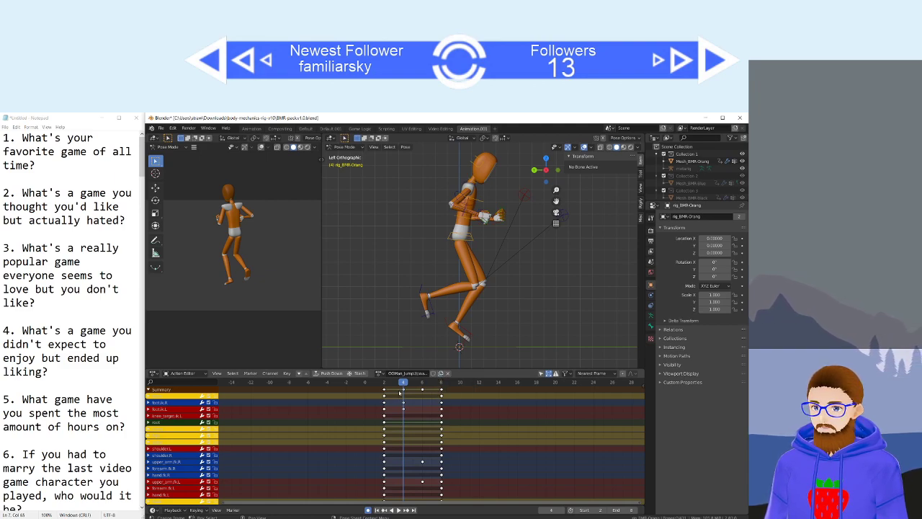
Delete all keyframes after frame 2 in the duplicated action.
left_click_drag(397, 387, 442, 393)
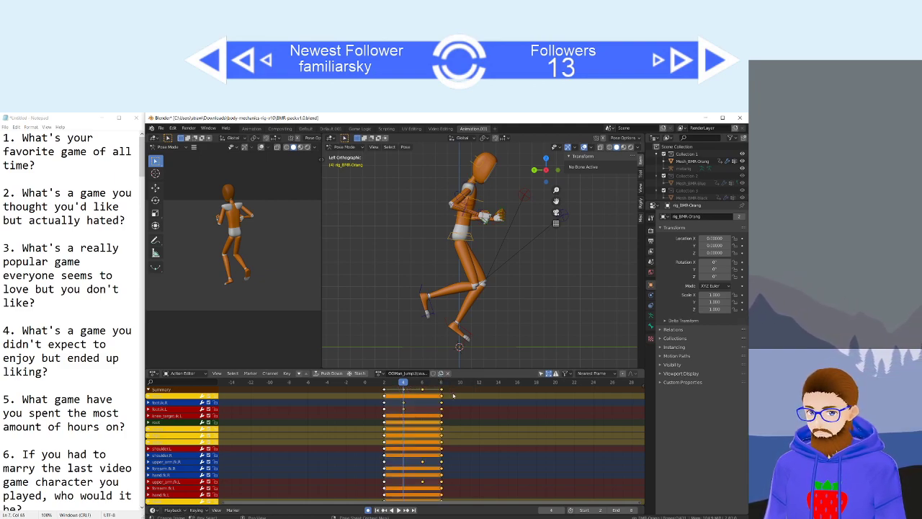
key("x")
left_click(451, 394)
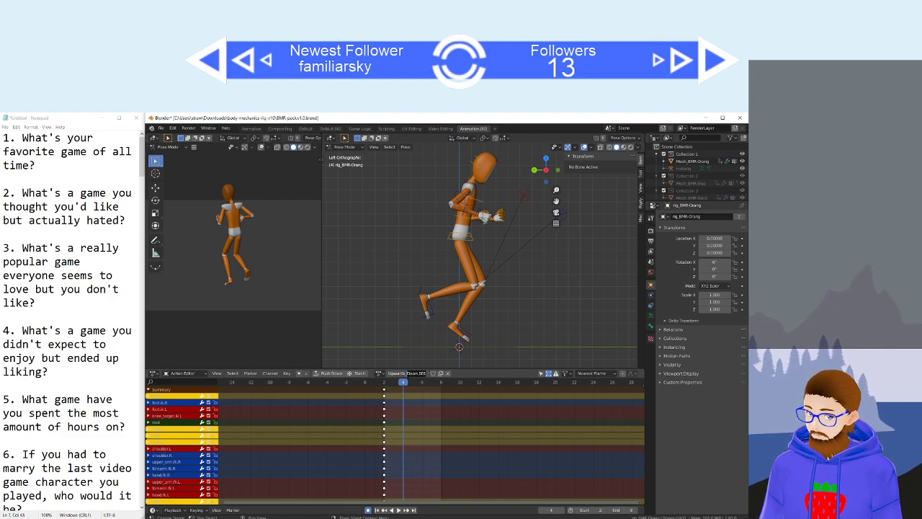
Rename the duplicated action to OGMan_JumpUpwards_Land, set the end frame to 20, and go to frame 2.
type("Land")
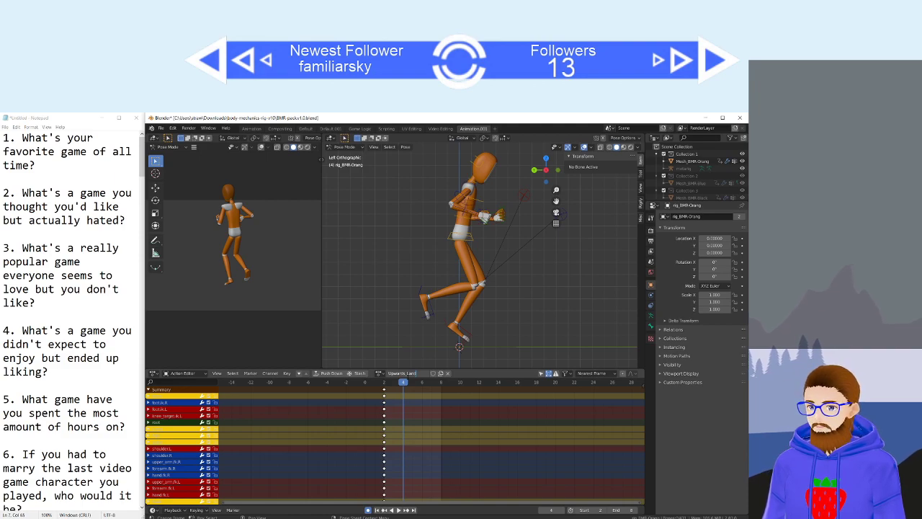
key("Return")
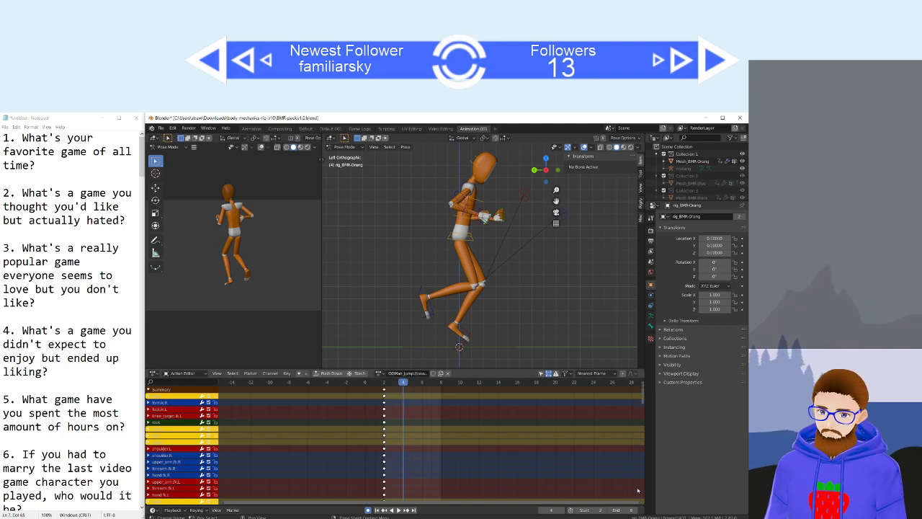
left_click_drag(623, 510, 637, 510)
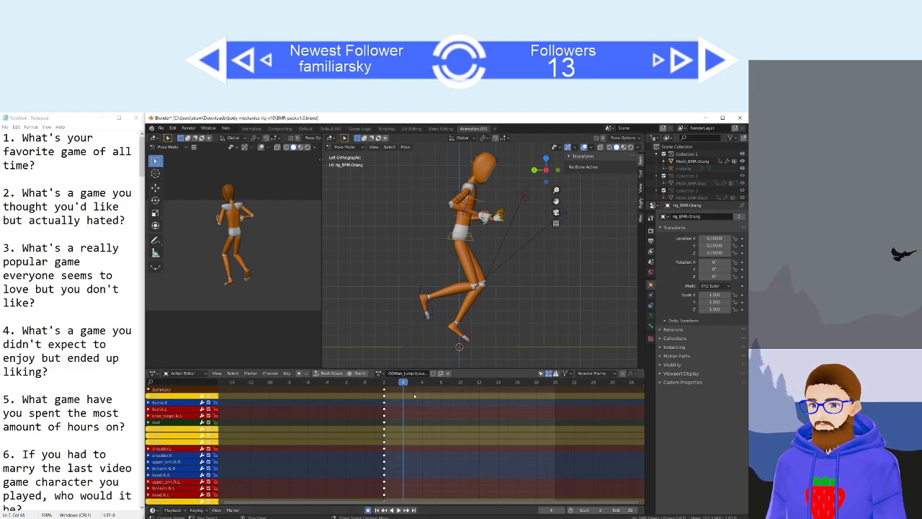
left_click_drag(403, 382, 385, 382)
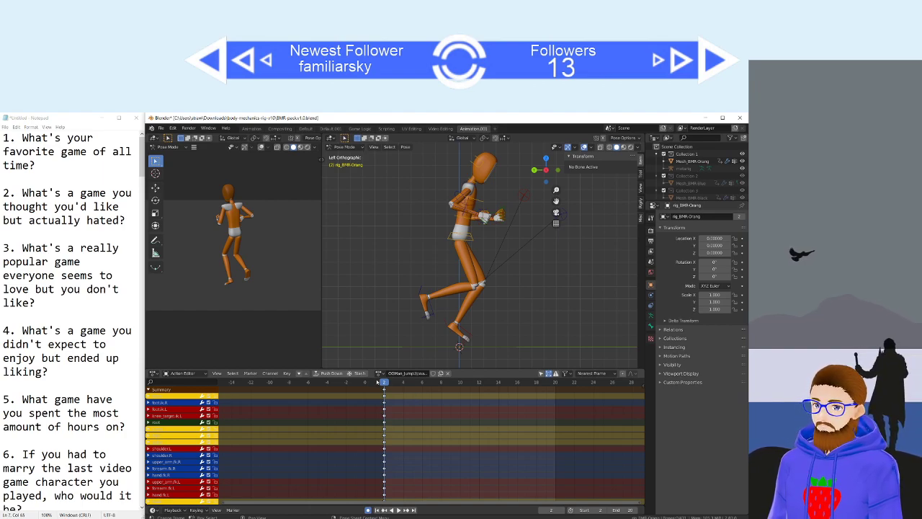
left_click(380, 373)
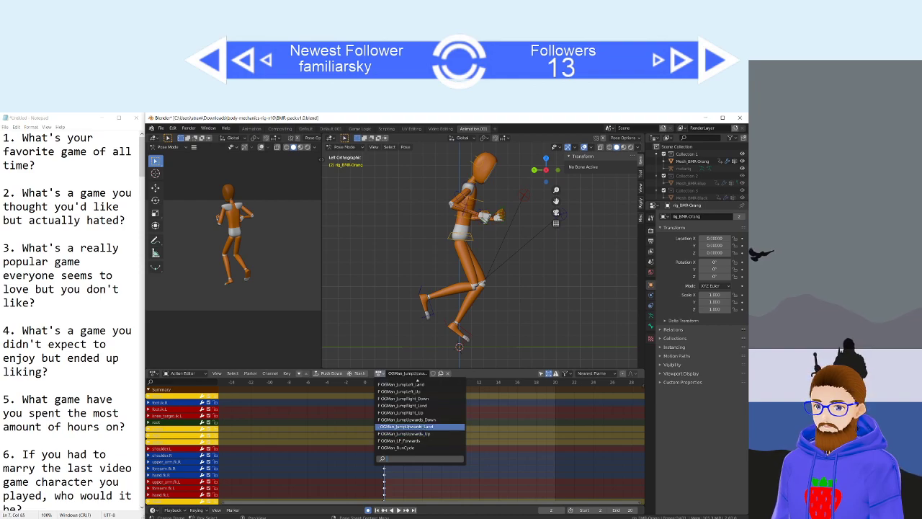
left_click(505, 440)
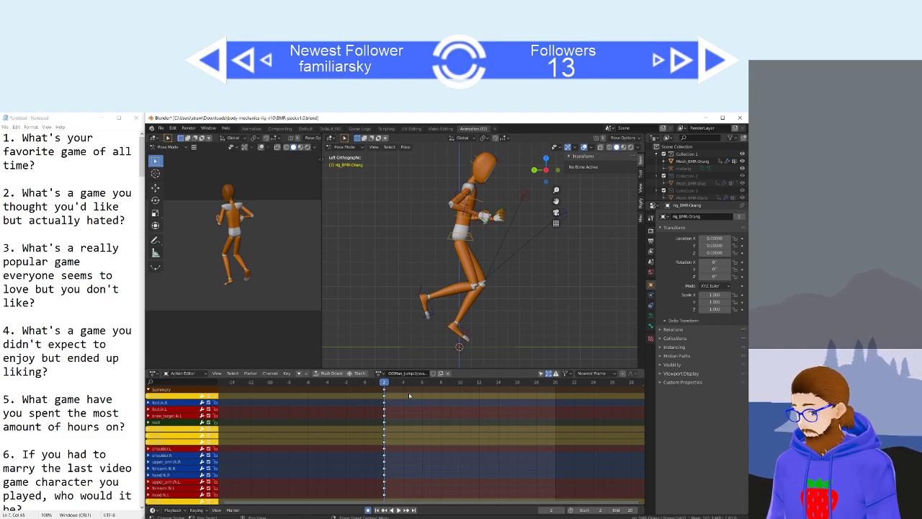
scroll(460, 407, "right", 3, "ctrl")
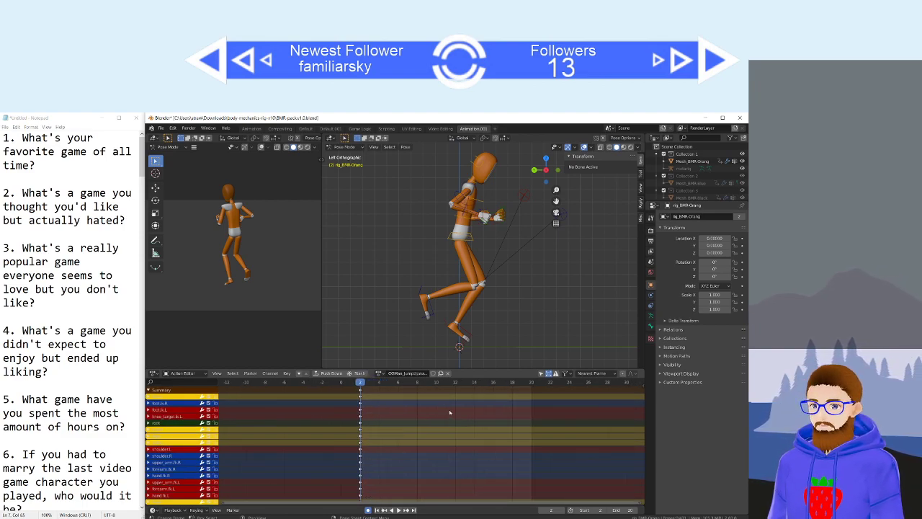
scroll(438, 415, "right", 2, "ctrl")
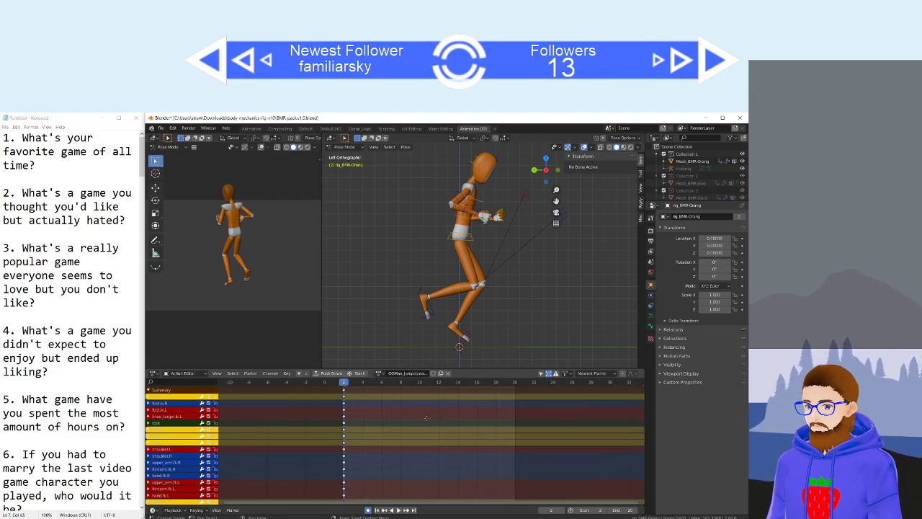
Look through the list of actions and switch the rig to OGMan_LP_Forwards.
left_click(380, 373)
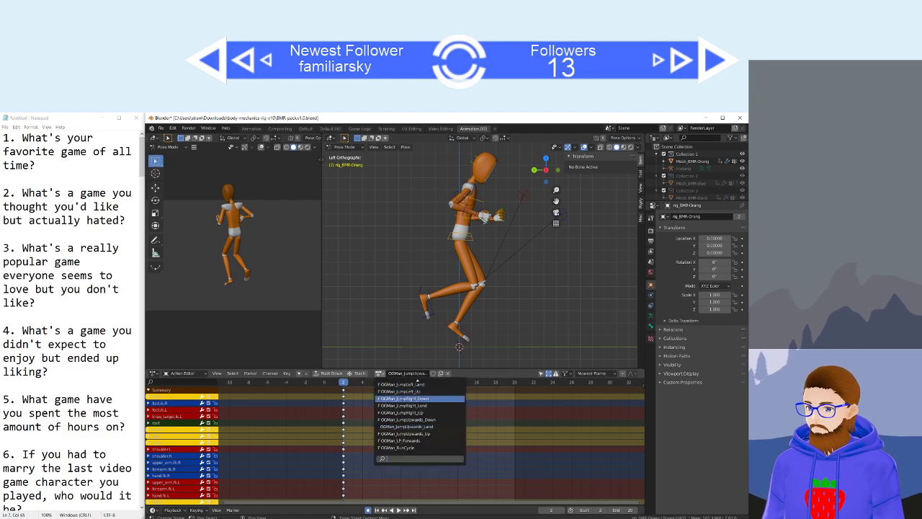
scroll(442, 432, "up", 10)
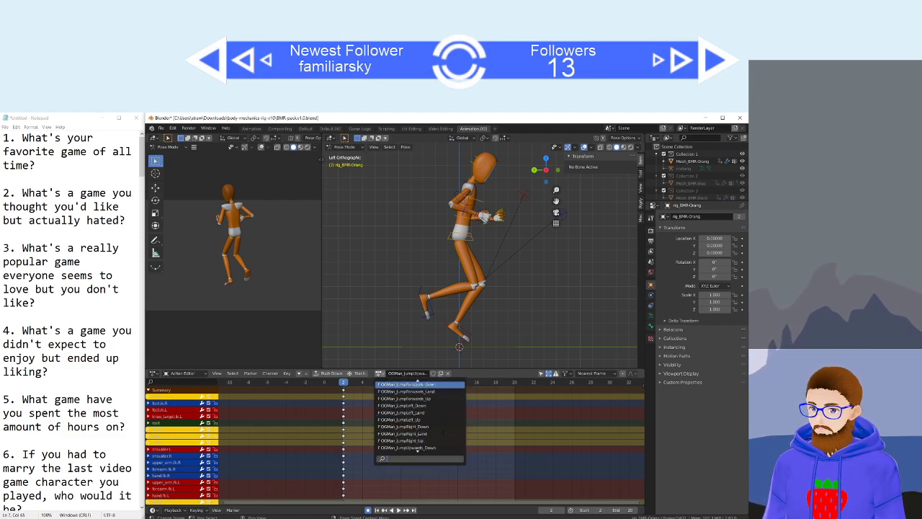
scroll(442, 433, "up", 4)
scroll(420, 421, "down", 9)
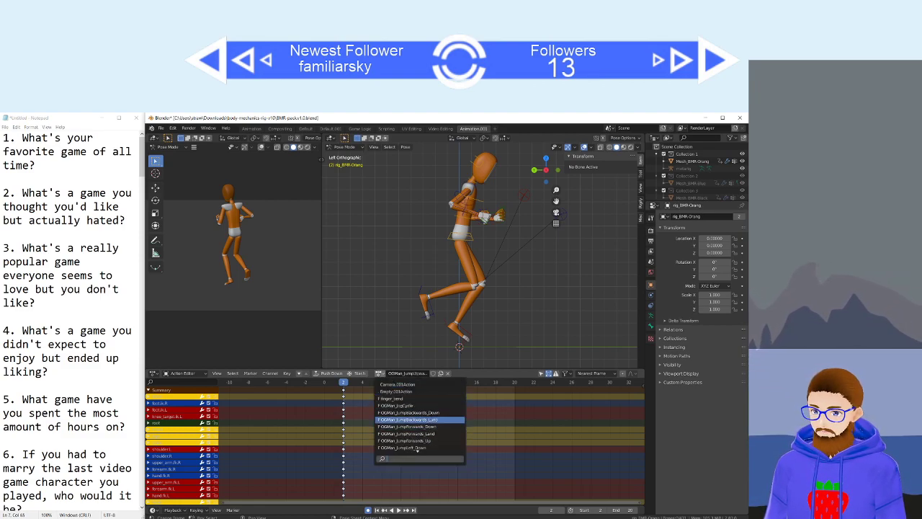
scroll(418, 451, "down", 7)
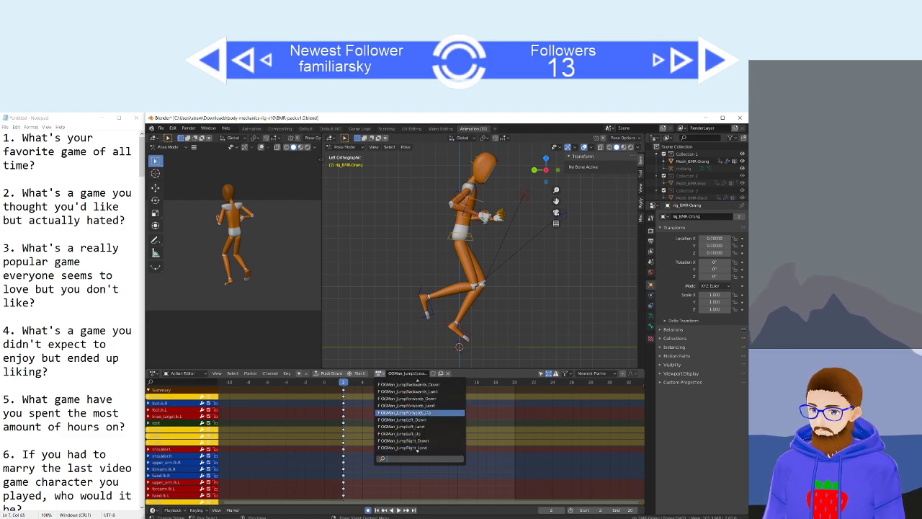
scroll(418, 451, "down", 3)
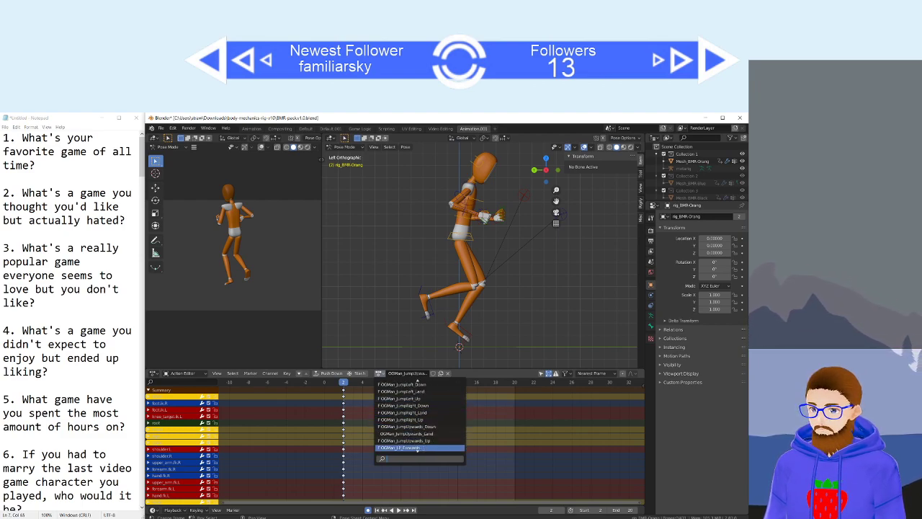
left_click(420, 440)
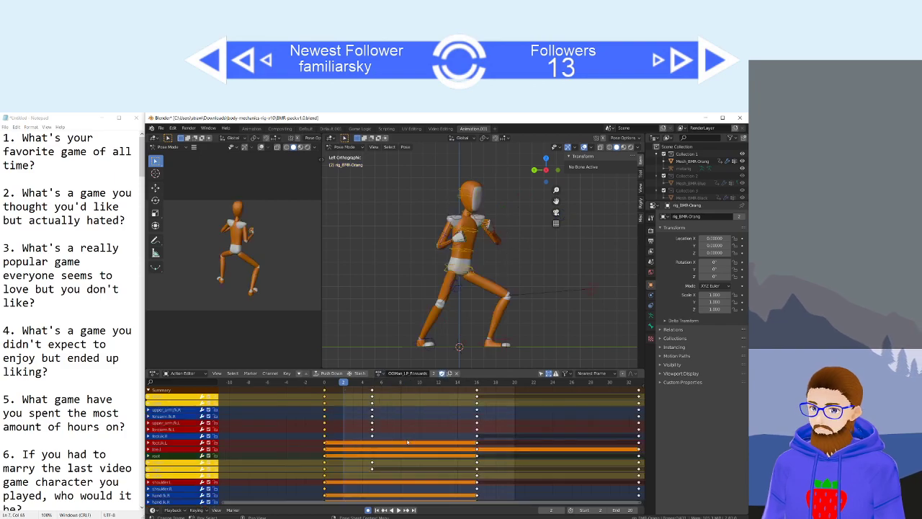
Play back the OGMan_LP_Forwards action briefly, go to frame 0, and copy the keyframes there.
key("space")
key("space")
left_click_drag(430, 383, 325, 391)
left_click(324, 391)
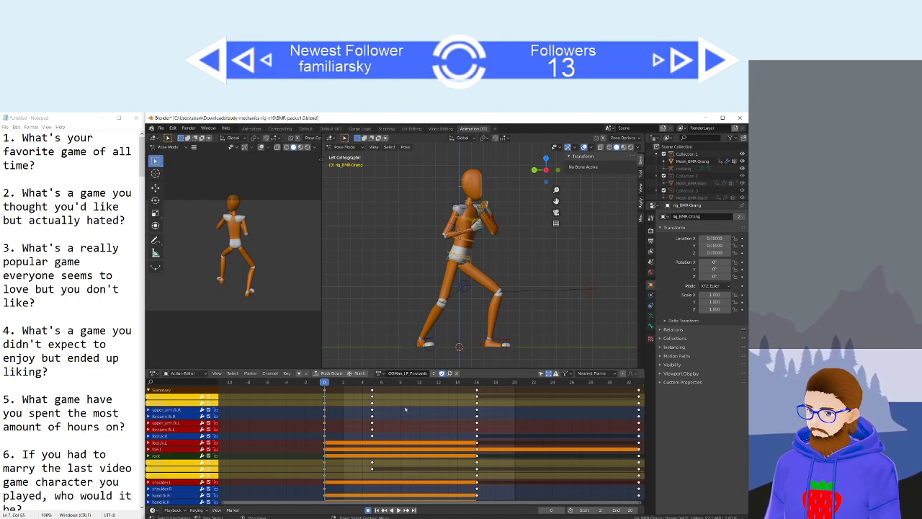
Switch back to the OGMan_JumpUpwards_Land action and paste the copied keyframes at frame 20.
left_click(379, 373)
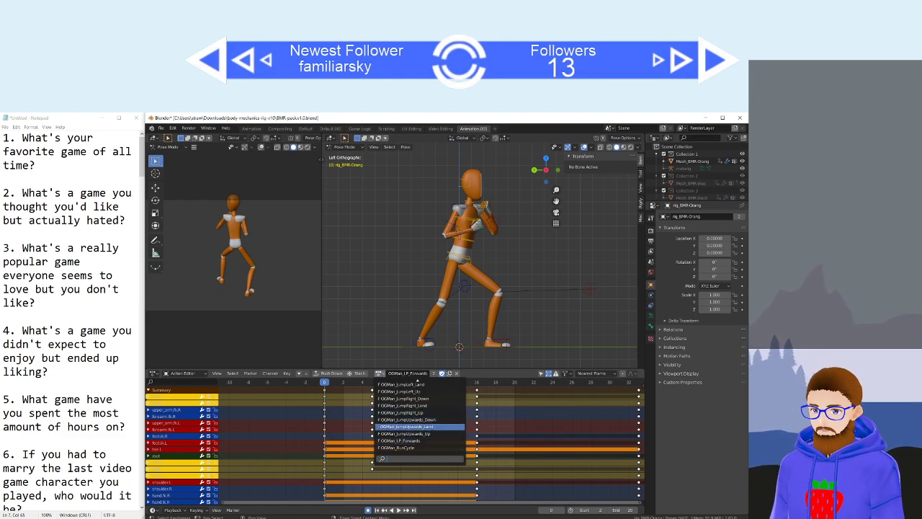
left_click(407, 426)
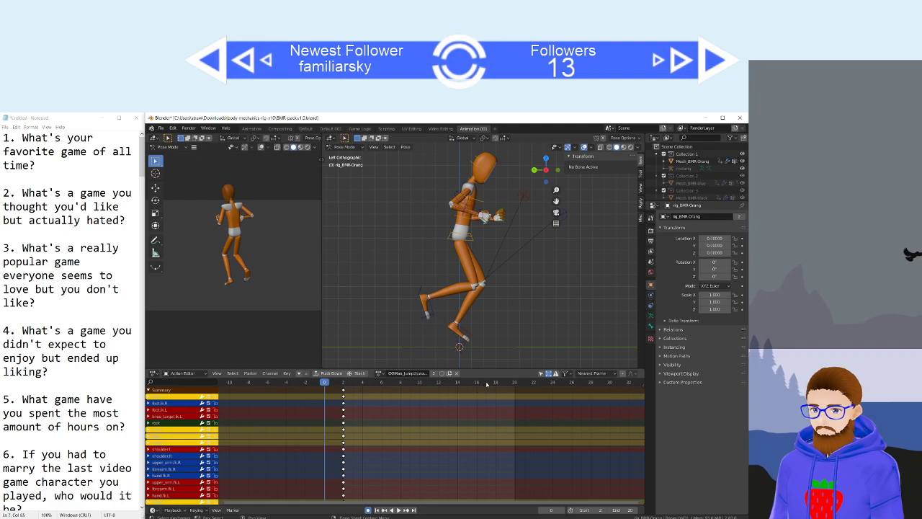
left_click_drag(486, 384, 515, 383)
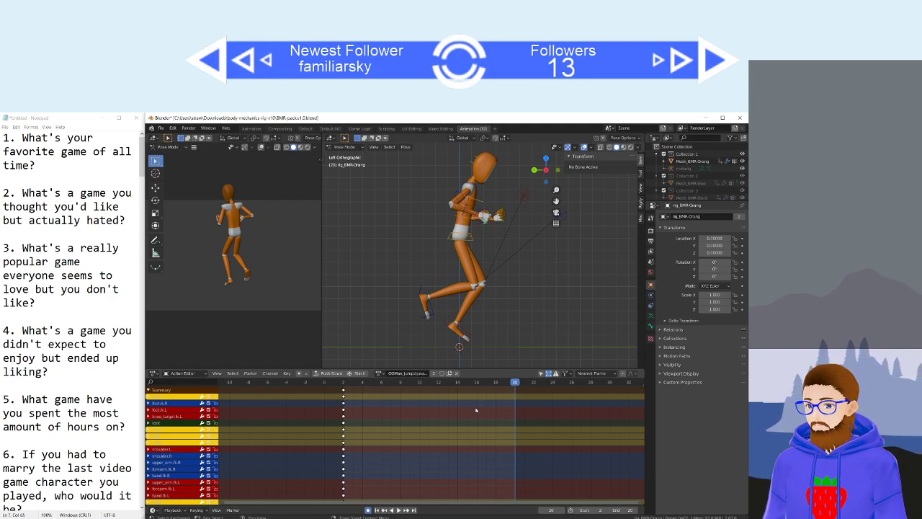
key("ctrl+v")
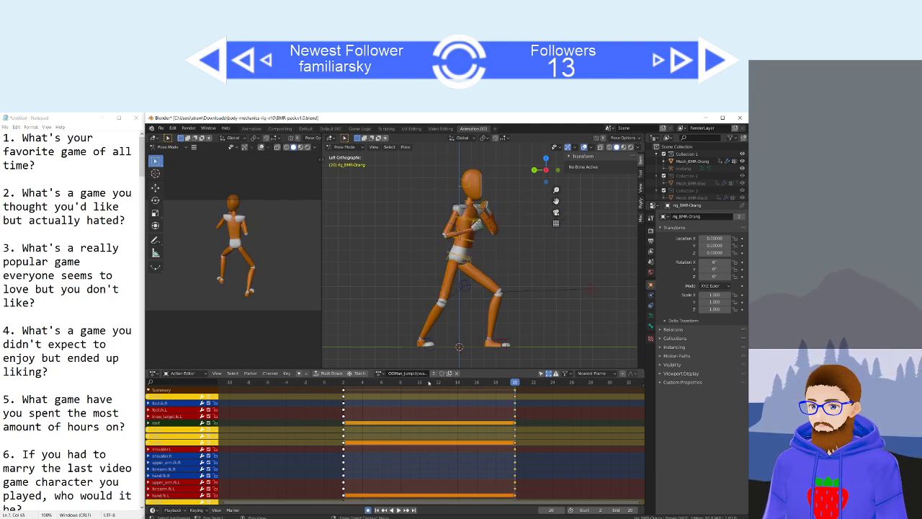
Set all keyframes at frames 2 and 20 to constant interpolation.
left_click(344, 390)
left_click_drag(343, 391, 524, 395)
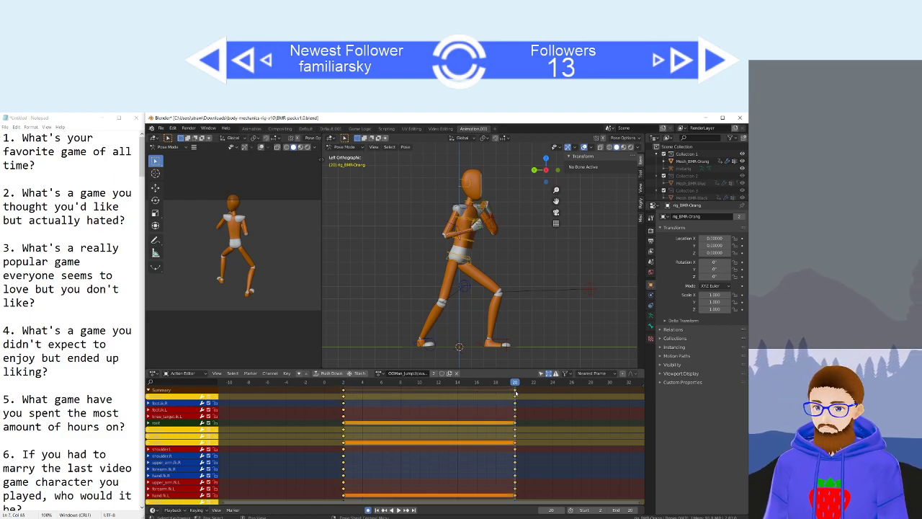
right_click(515, 393)
mouse_move(526, 390)
left_click(558, 400)
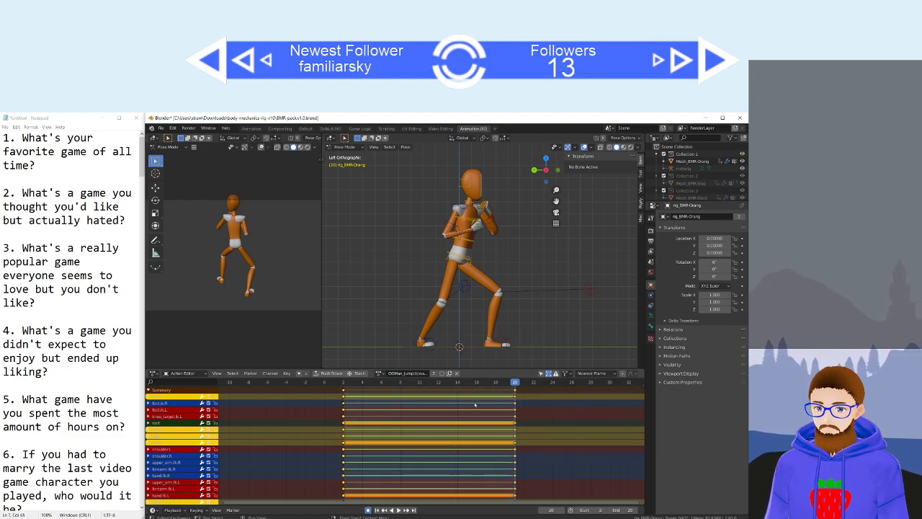
Go to frame 10, select the torso control, and lower it along the global Z axis into a crouch.
left_click(458, 382)
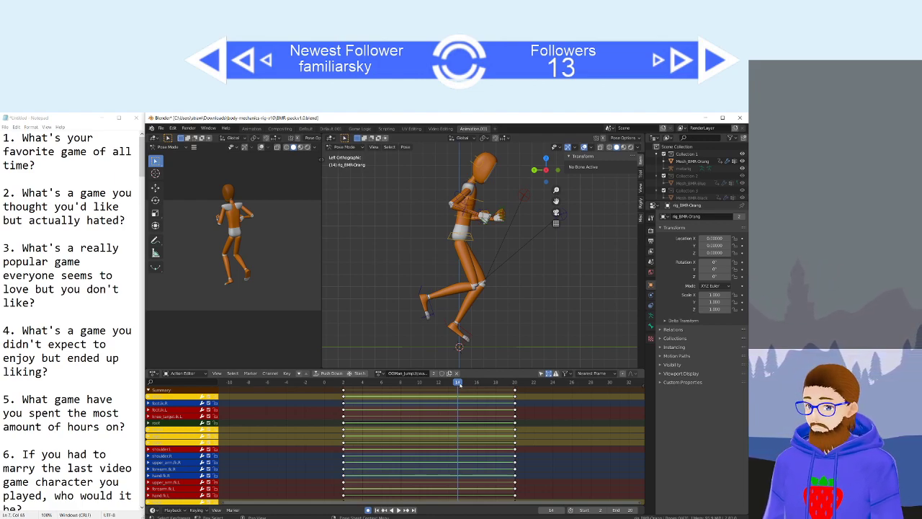
left_click(418, 384)
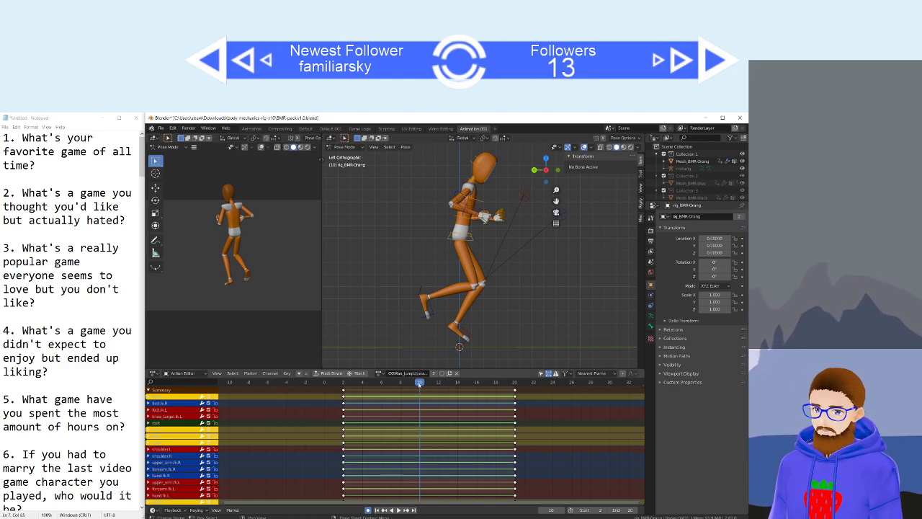
left_click_drag(419, 385, 421, 384)
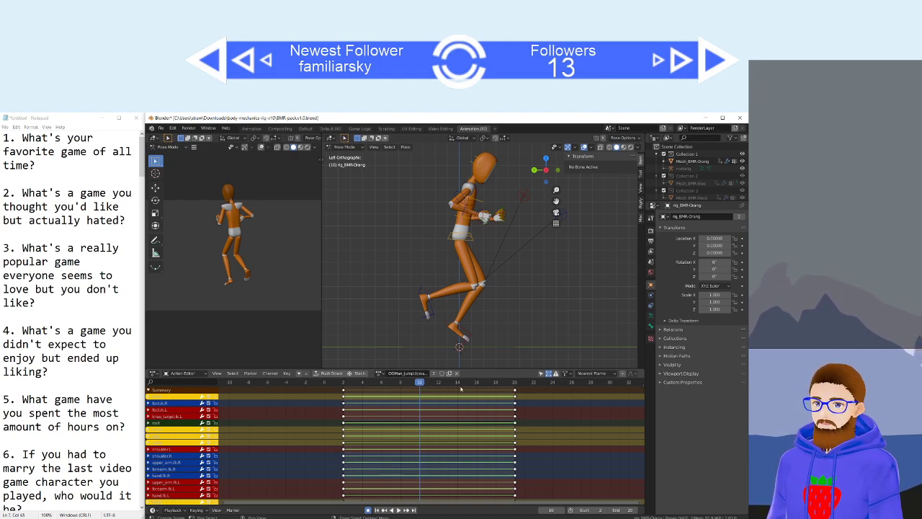
left_click_drag(482, 386, 420, 390)
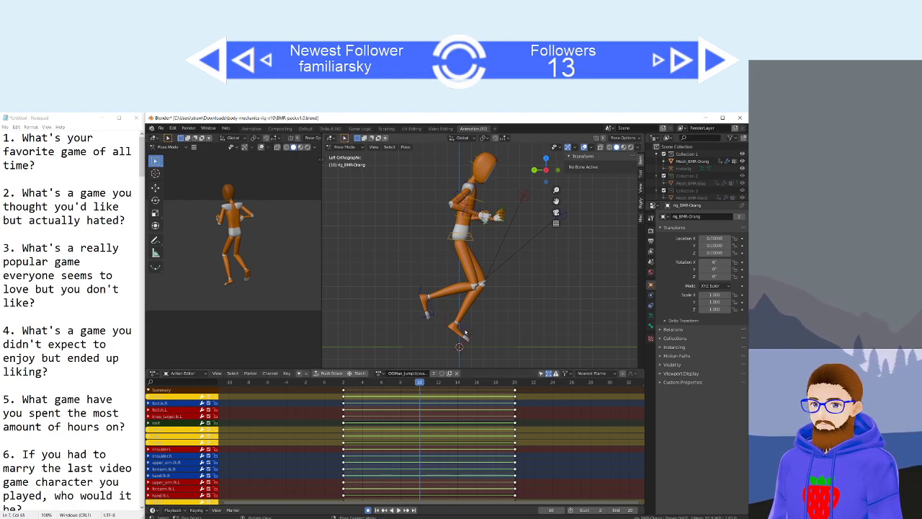
left_click(466, 241)
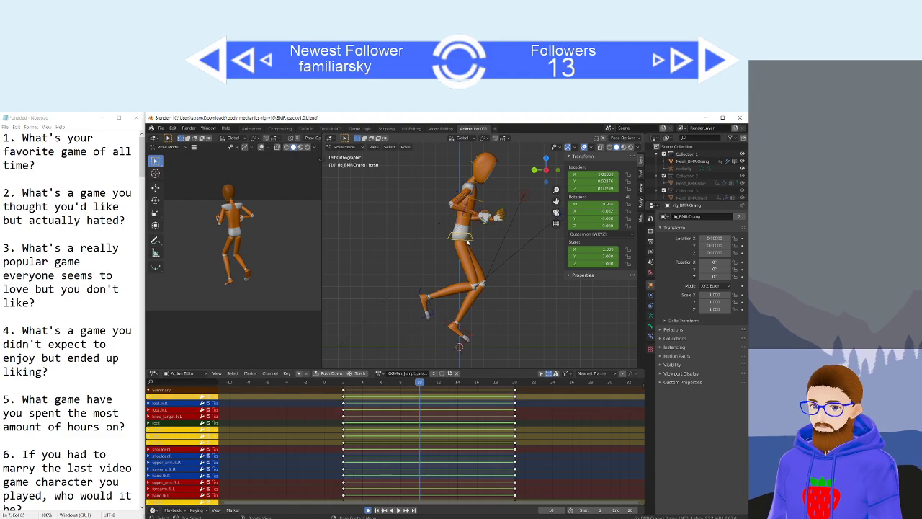
key("g")
key("z")
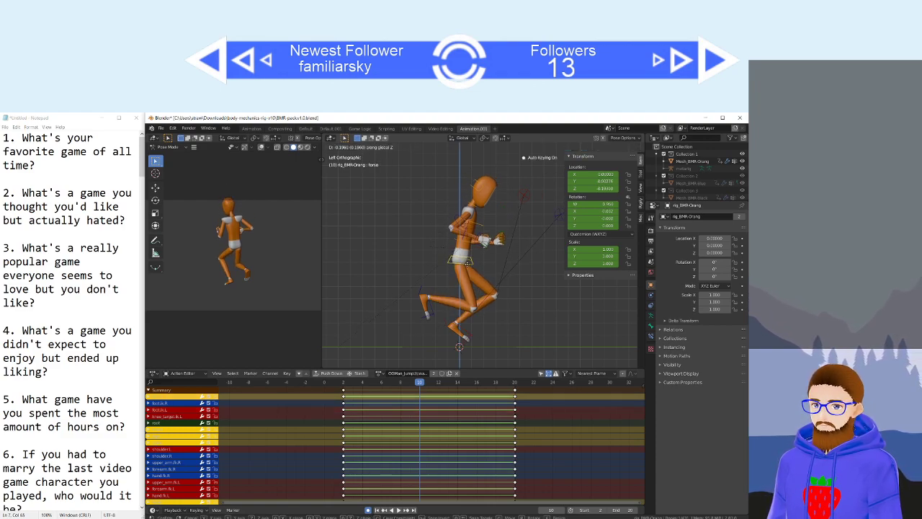
left_click(464, 339)
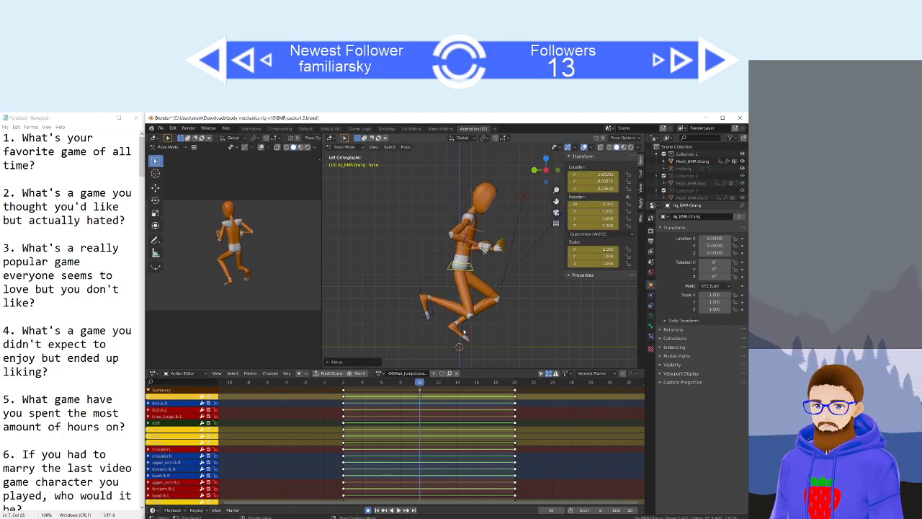
Plant the left foot control flat on the ground ahead of the body and move the left knee target in front of the knee.
left_click(464, 331)
key("g")
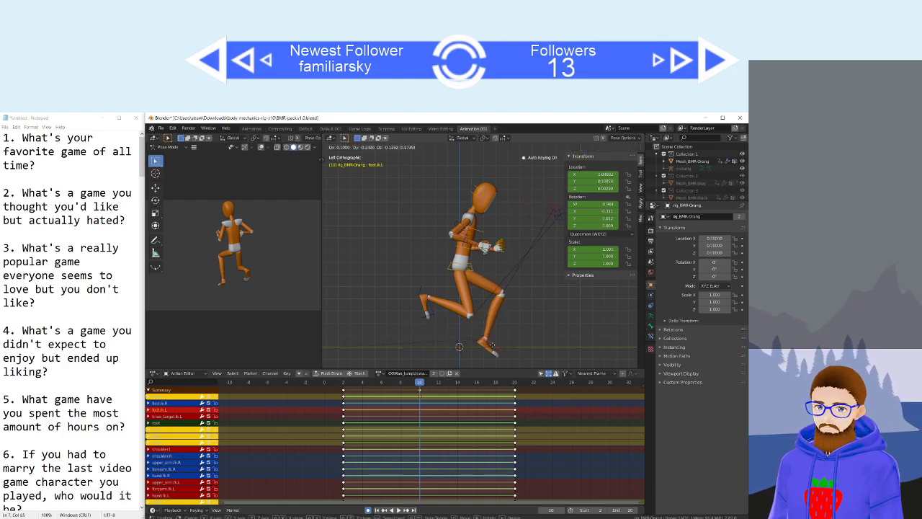
left_click(509, 360)
key("r")
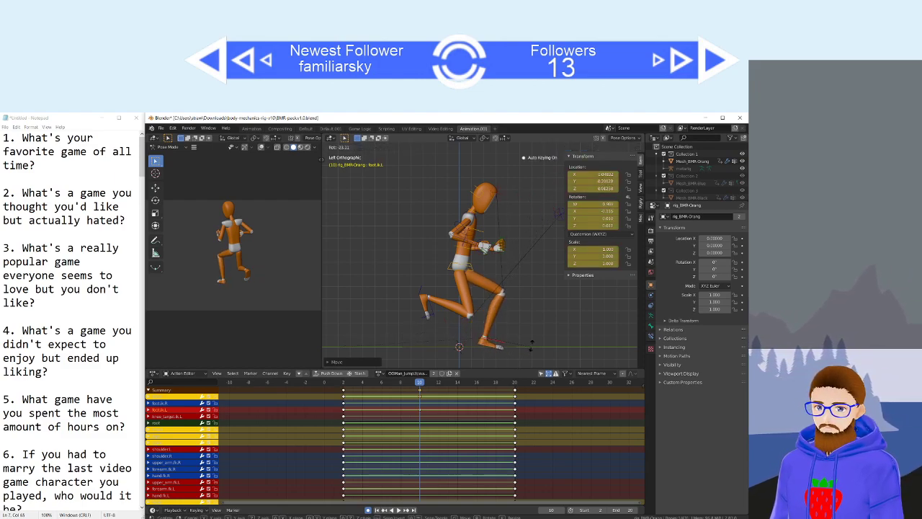
left_click(494, 333)
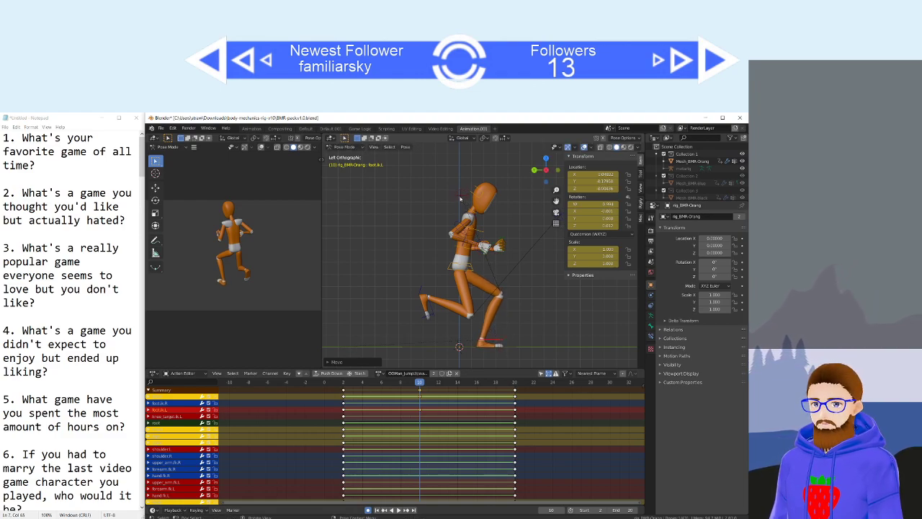
left_click(464, 201)
key("g")
left_click(562, 294)
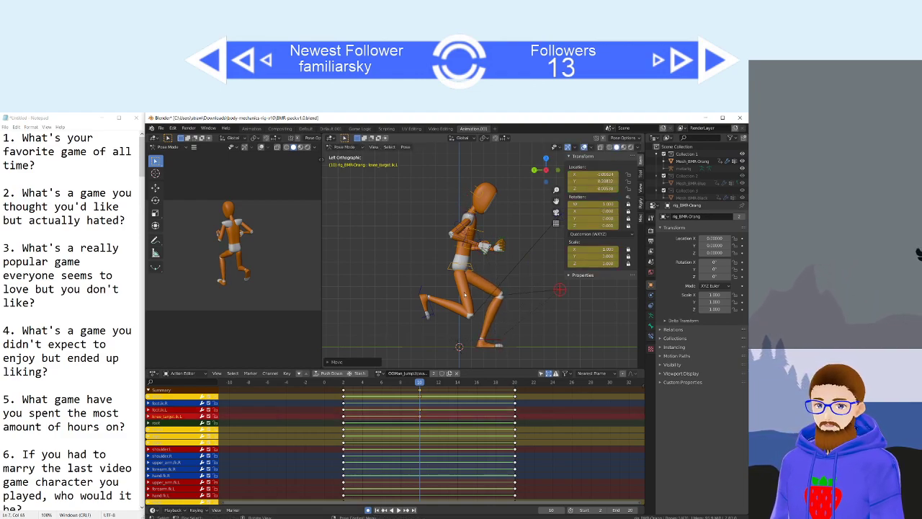
Lower the right foot control to the ground and rotate it flat, placing it behind the left foot.
left_click(432, 310)
key("g")
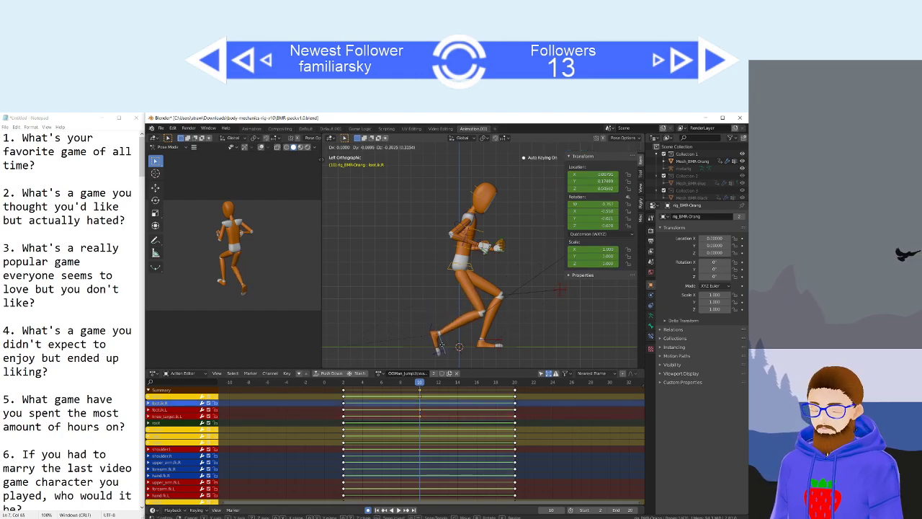
left_click(441, 350)
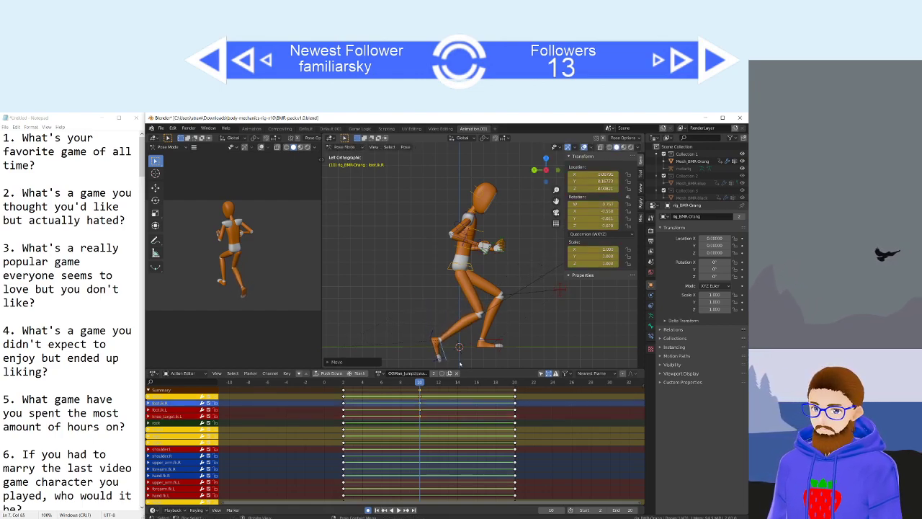
key("r")
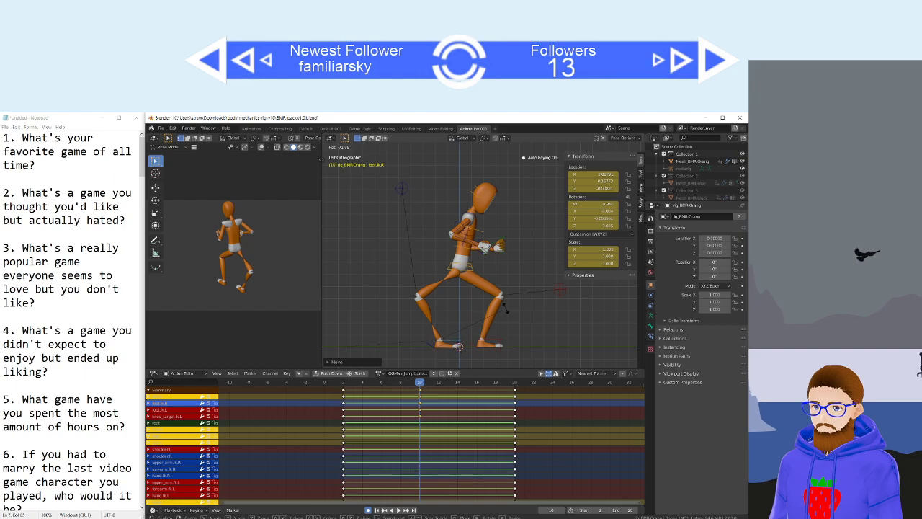
left_click(471, 337)
key("g")
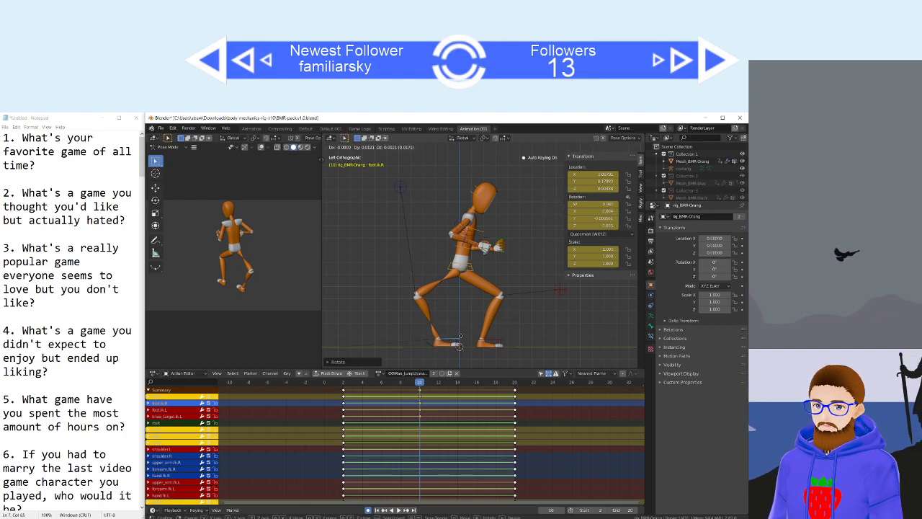
left_click(460, 337)
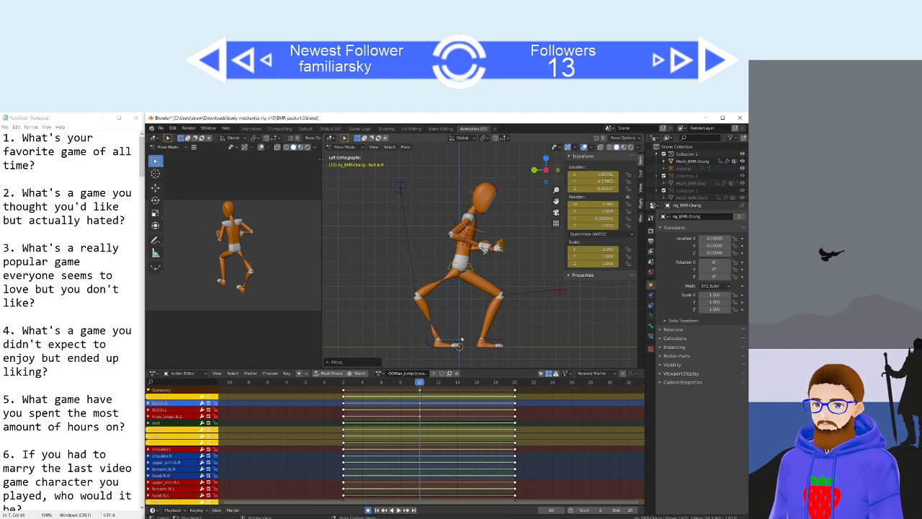
Move the right knee target in front of the body so the knee bends forward, and preview the motion around frame 10.
left_click(400, 188)
key("g")
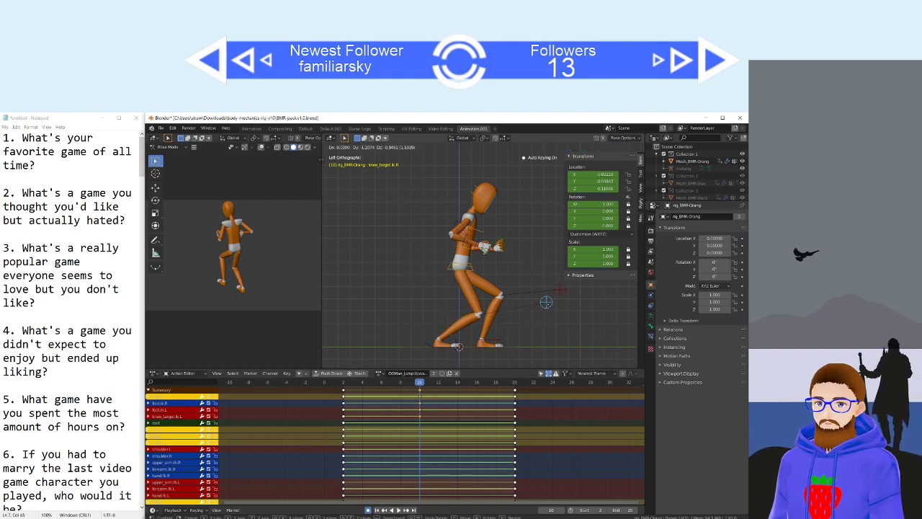
left_click(552, 305)
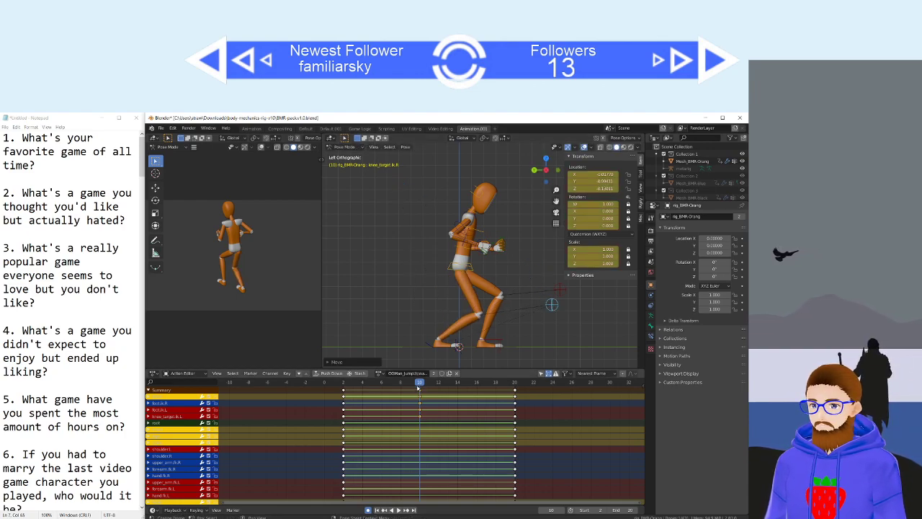
key("space")
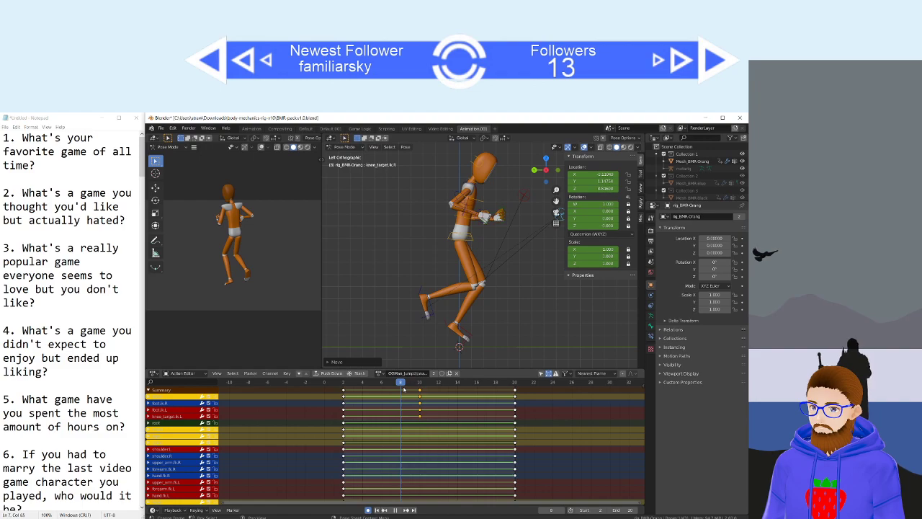
key("space")
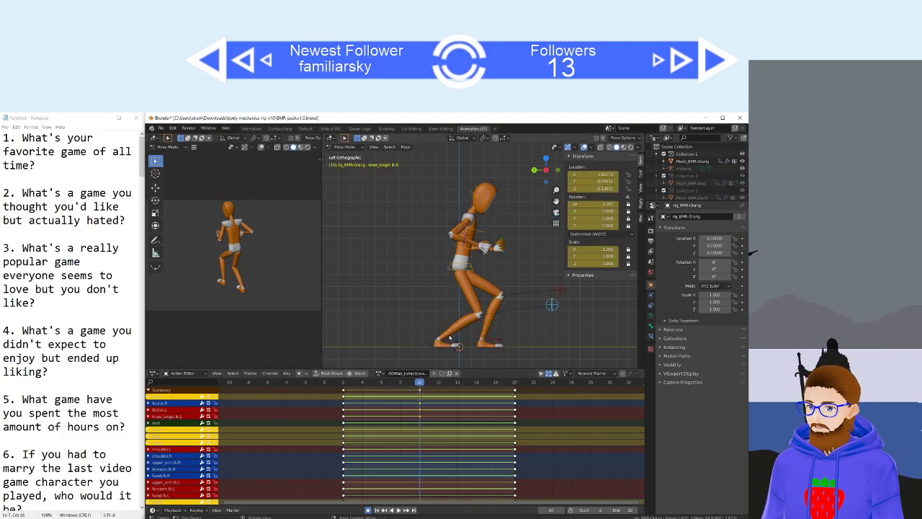
Shift the right foot control slightly farther back along the ground and check the motion at frame 10.
left_click(448, 342)
left_click_drag(448, 341, 441, 341)
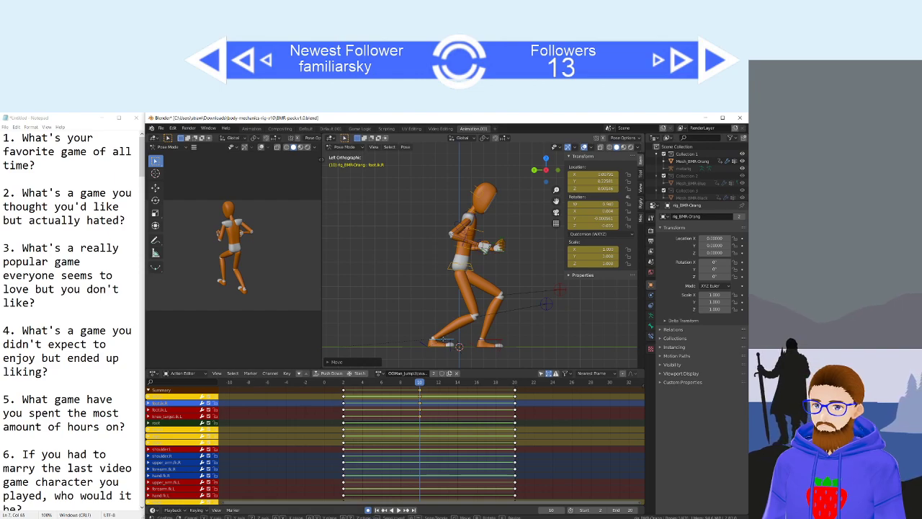
key("space")
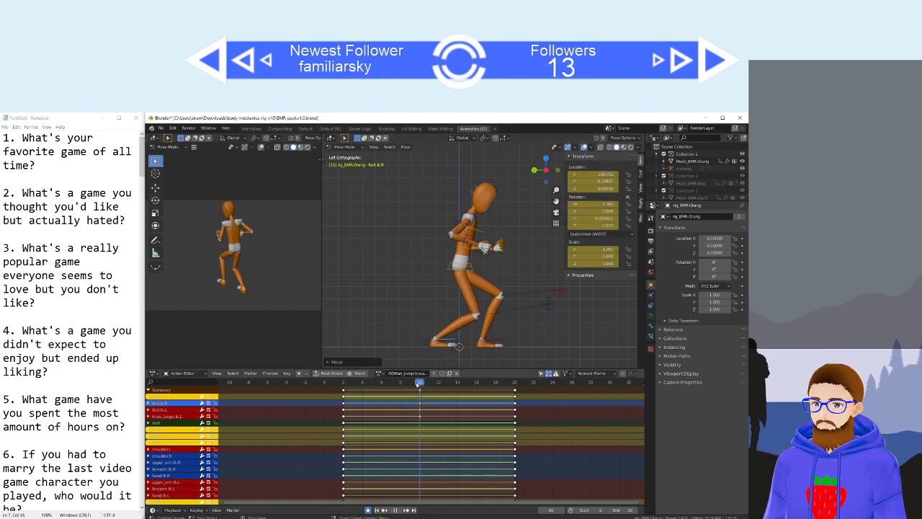
key("space")
Lower the torso control along the global Z axis into a deeper crouch.
left_click(456, 270)
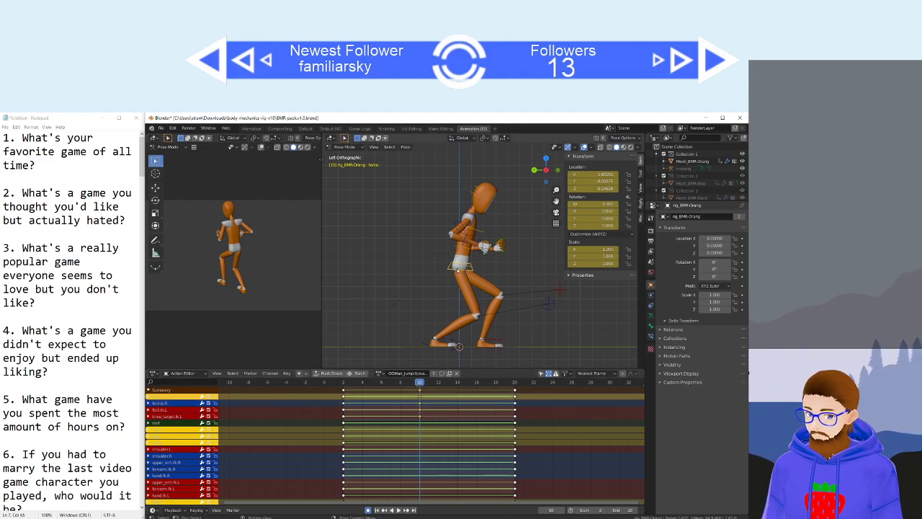
key("g")
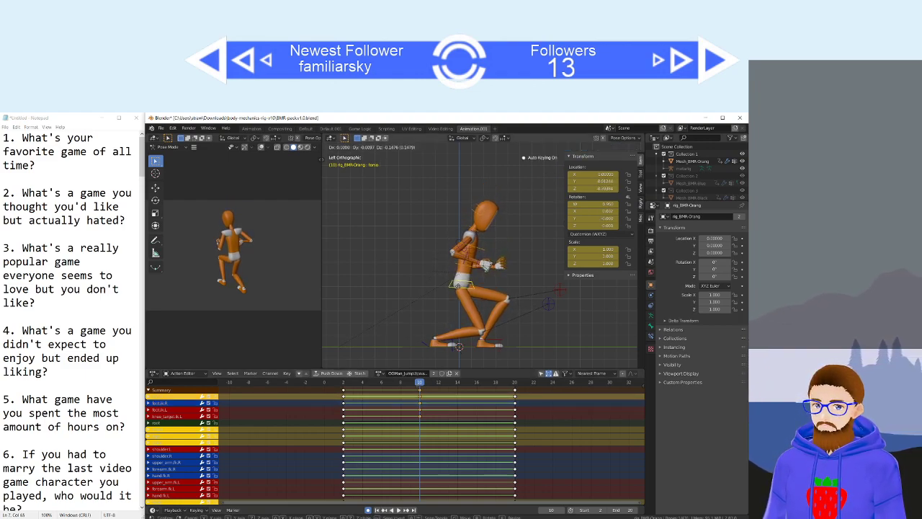
key("z")
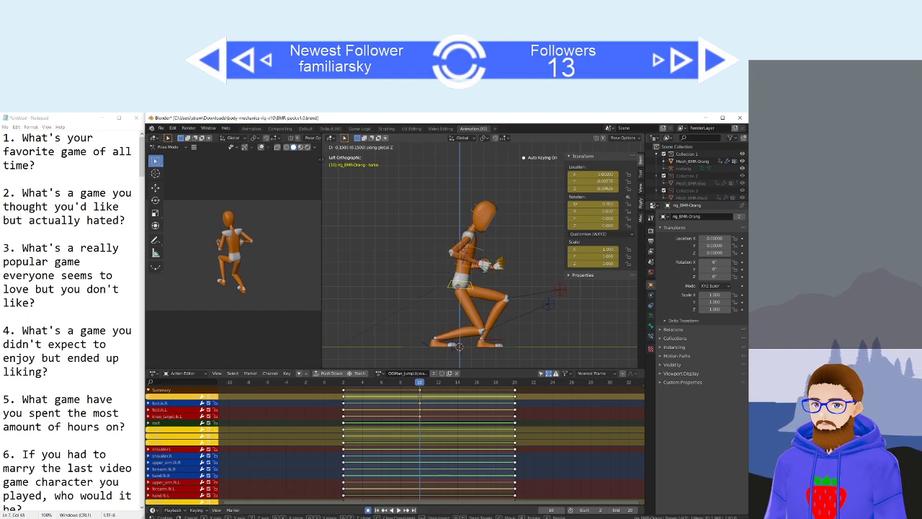
left_click(457, 283)
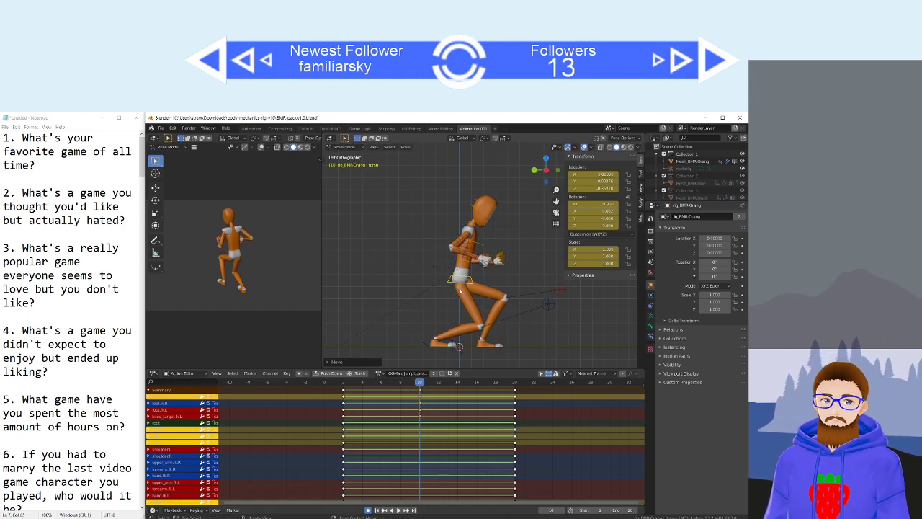
Move the right foot control forward along the ground, closer to the left foot.
left_click(444, 341)
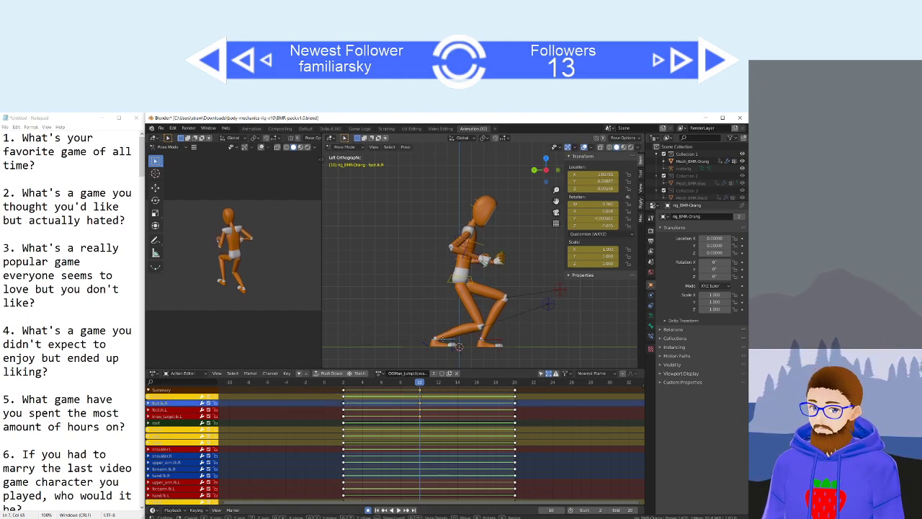
key("g")
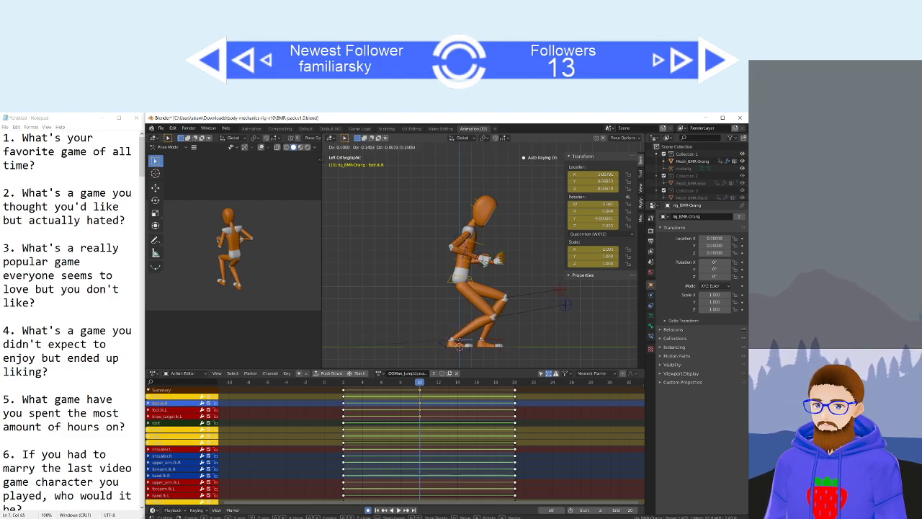
left_click(459, 343)
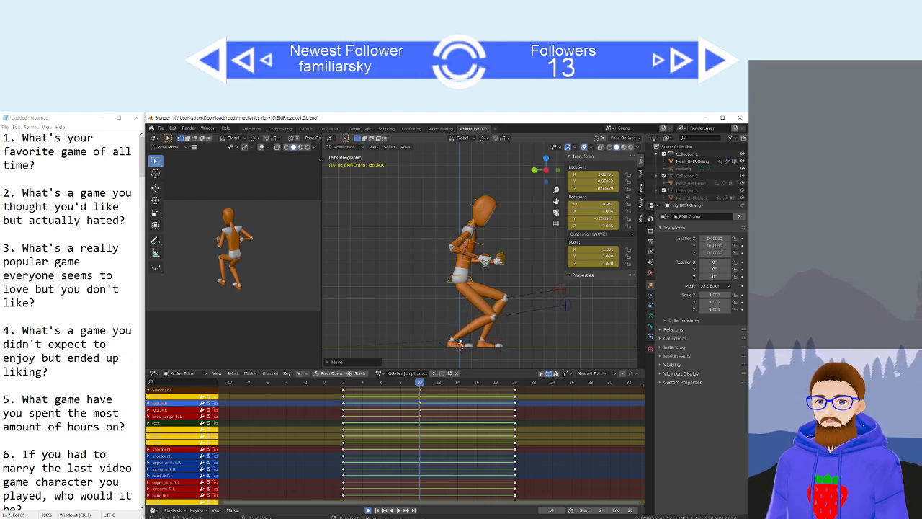
Rotate the torso control in side view so the upper body leans forward over the bent knees.
left_click(447, 283)
key("r")
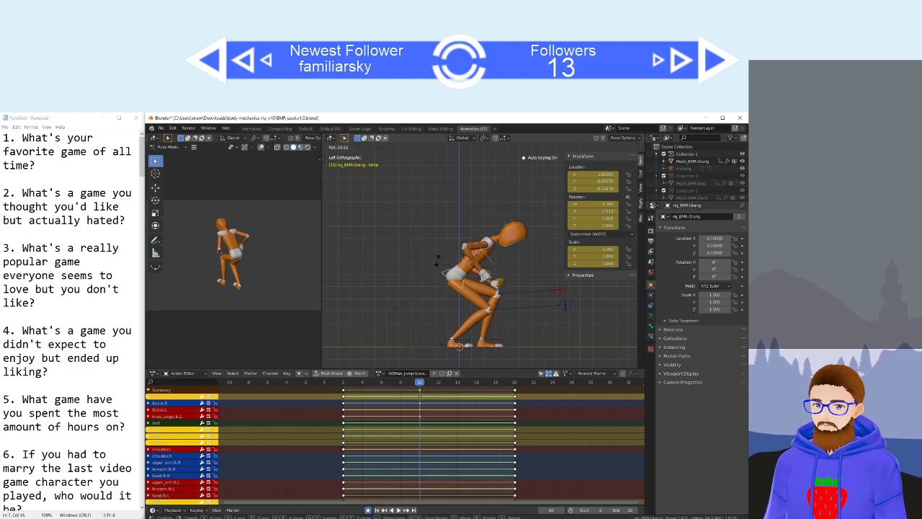
left_click(437, 267)
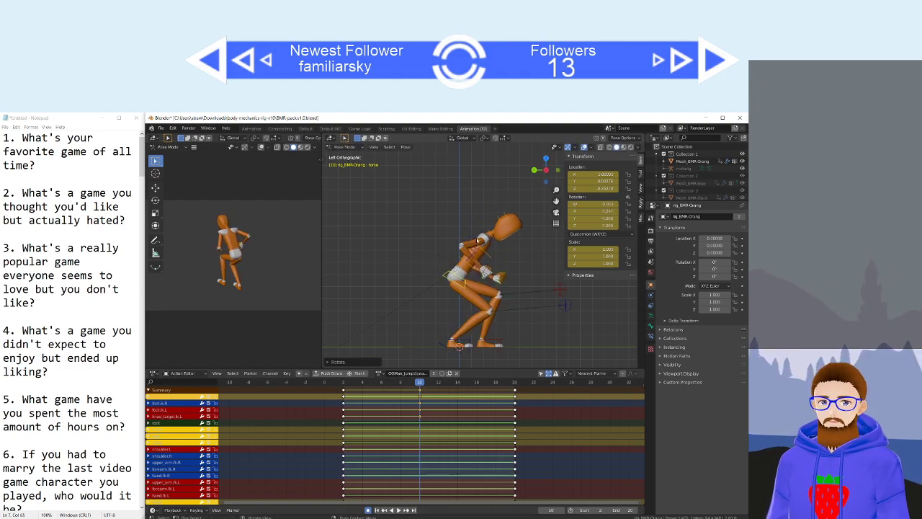
key("r")
left_click(433, 283)
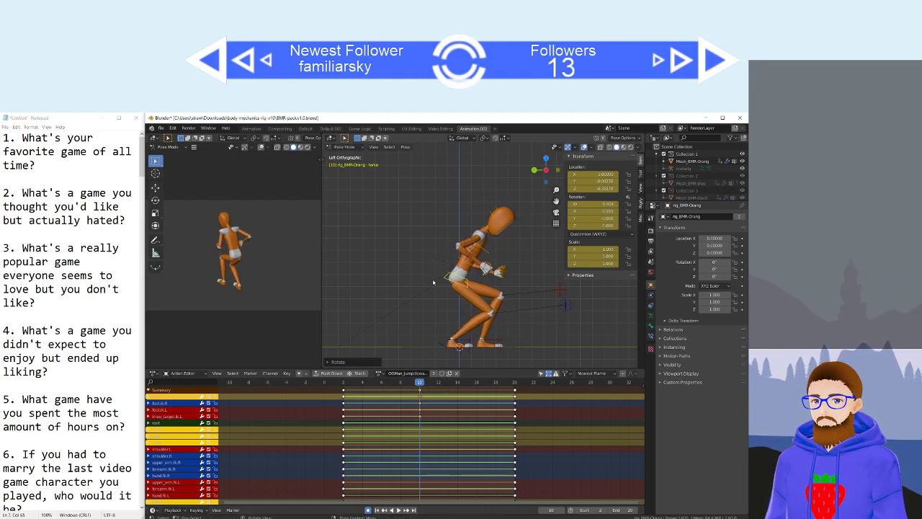
Bend the chest control slightly forward and tilt the head control back up.
left_click(480, 252)
key("r")
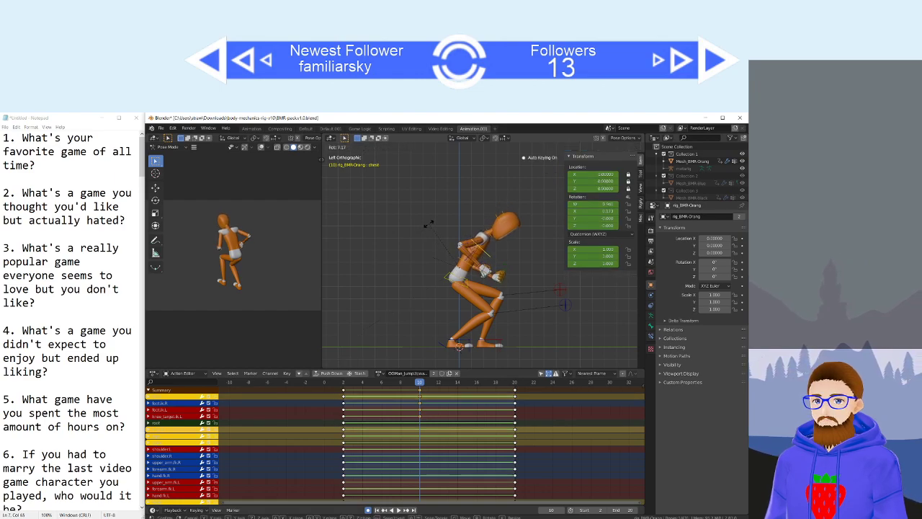
left_click(478, 214)
left_click(496, 216)
key("r")
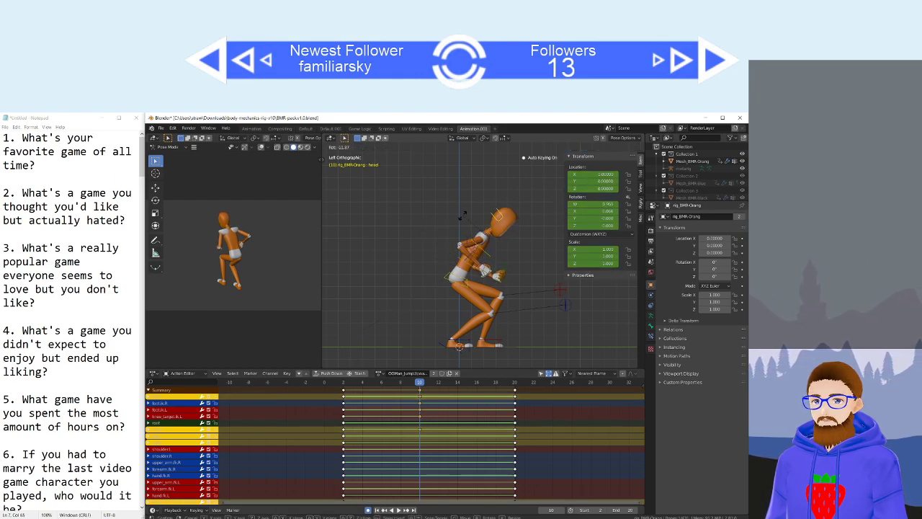
left_click(460, 245)
Swing the right upper arm forward and straighten the right forearm so the hand hangs lower.
left_click(472, 245)
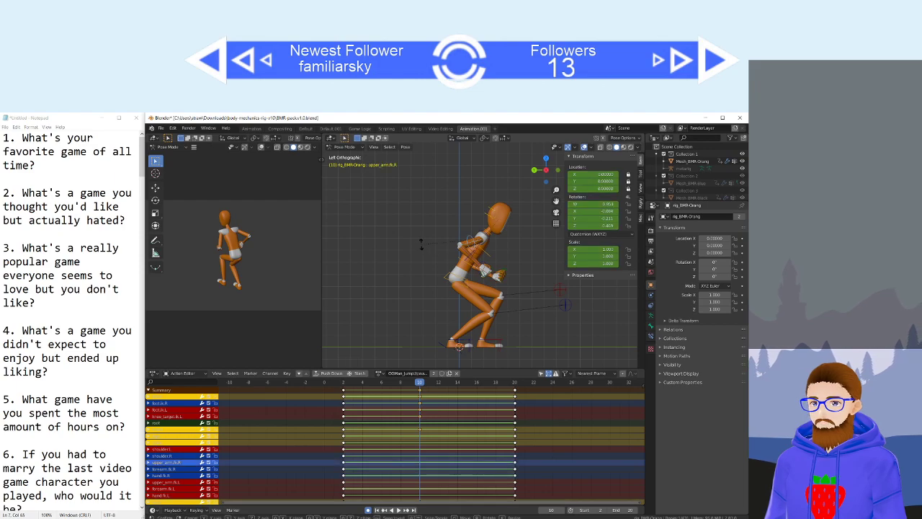
key("r")
left_click(478, 266)
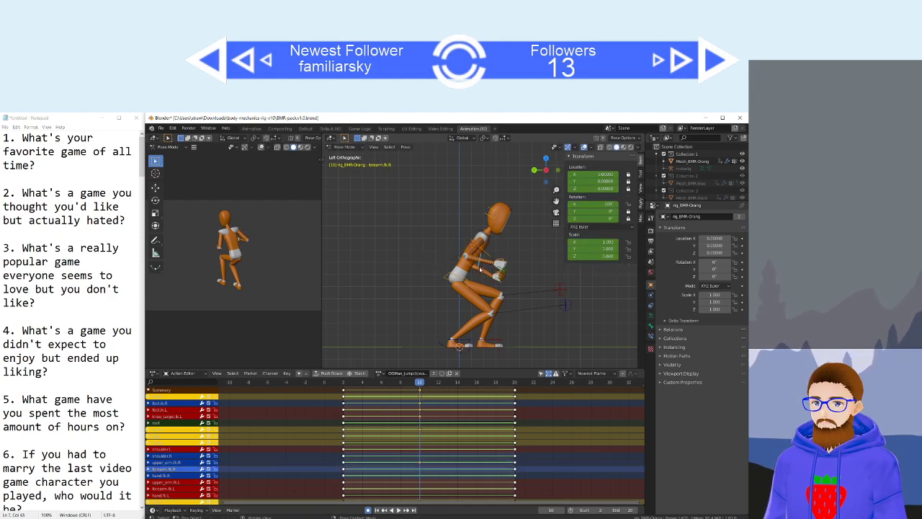
key("r")
left_click(455, 304)
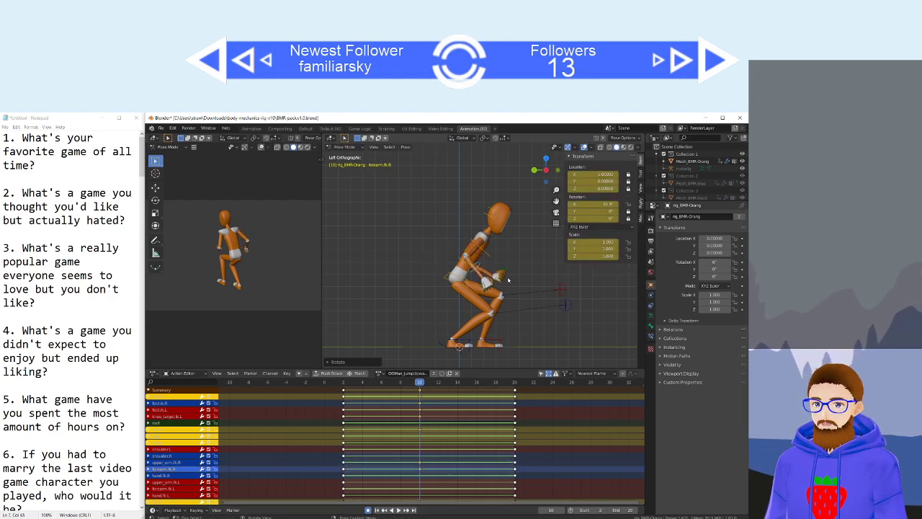
Rotate the right upper arm in toward the body in front view.
middle_click_drag(455, 304, 456, 253)
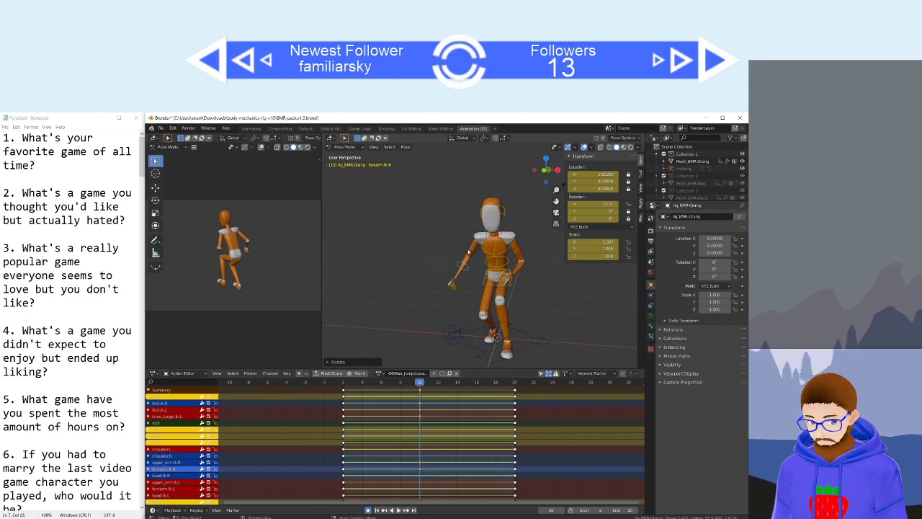
key("KP_1")
left_click(468, 250)
key("r")
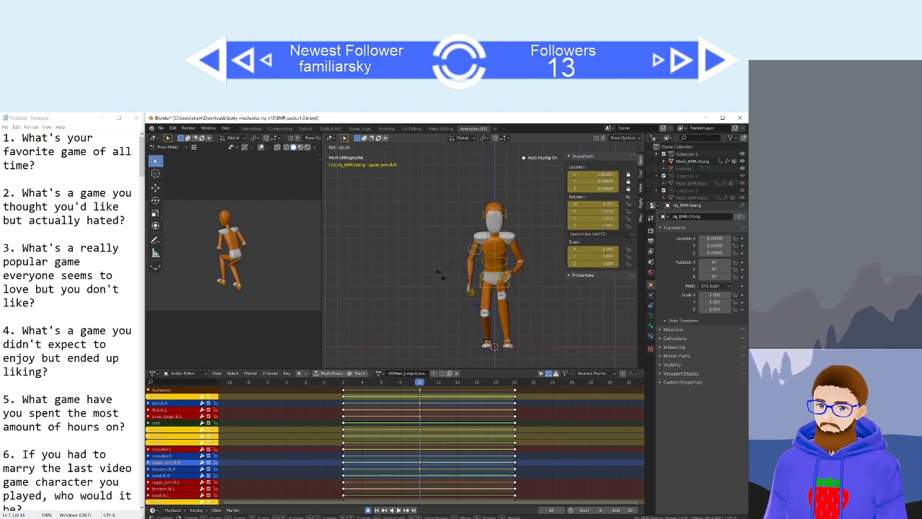
Rotate the left upper arm down and in toward the body in front view.
left_click(519, 247)
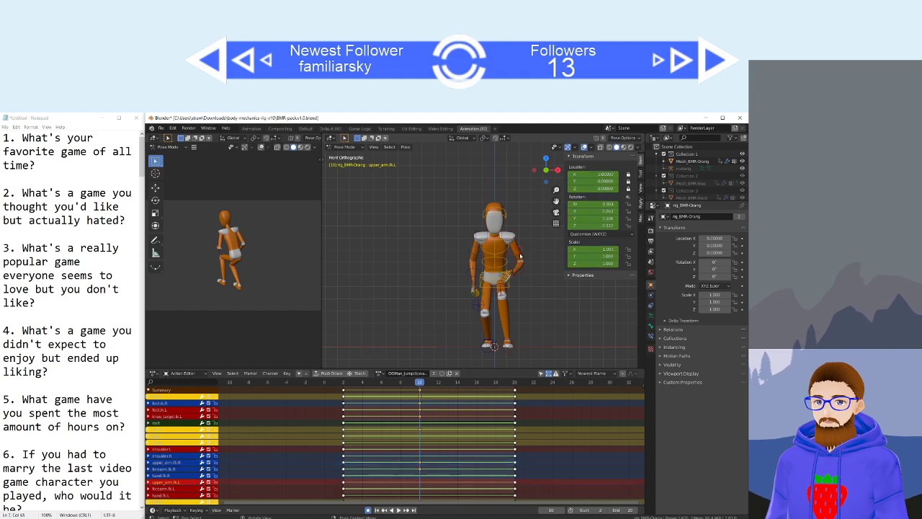
key("r")
key("r")
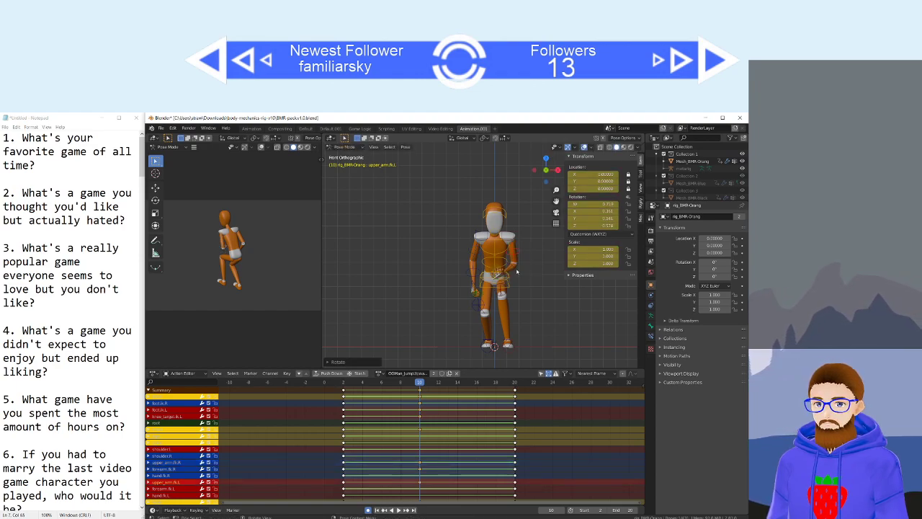
left_click(517, 265)
key("r")
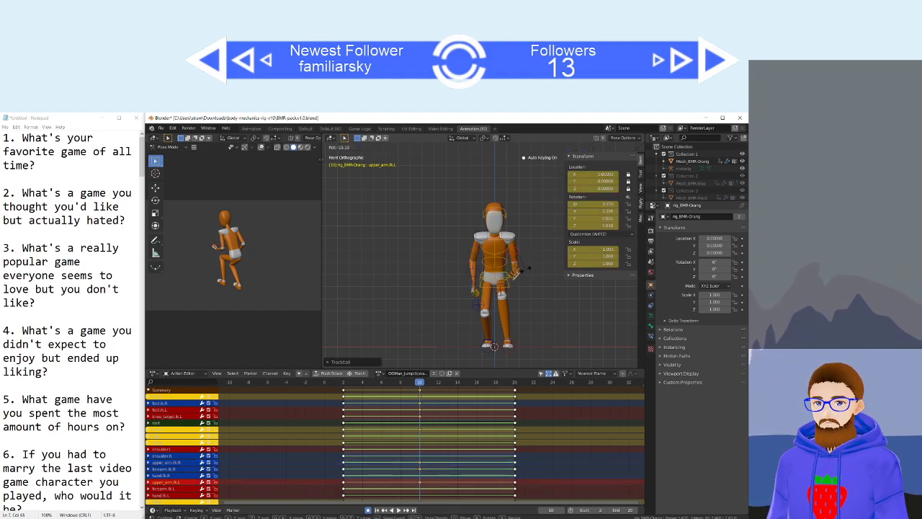
left_click(520, 271)
left_click(516, 269)
key("r")
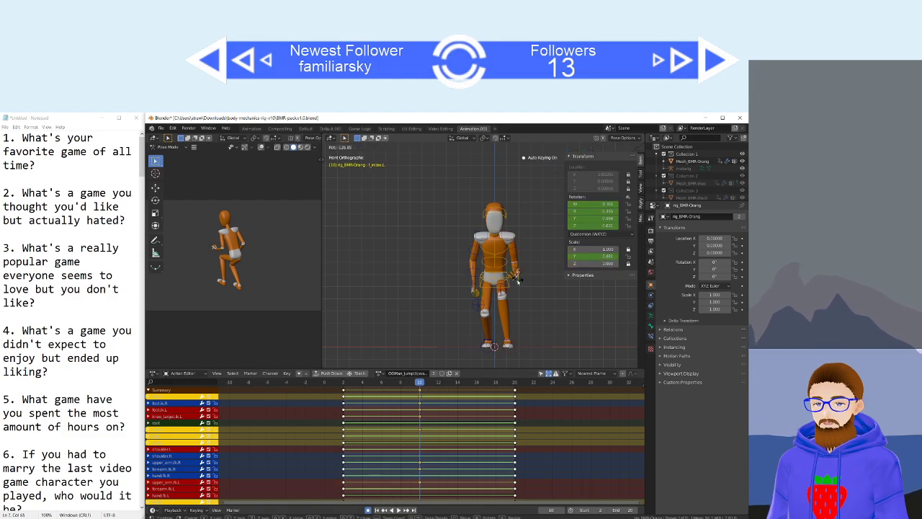
left_click(513, 269)
Rotate the left forearm in front view and again in side view so the left hand hangs lower near the knee.
left_click(514, 267)
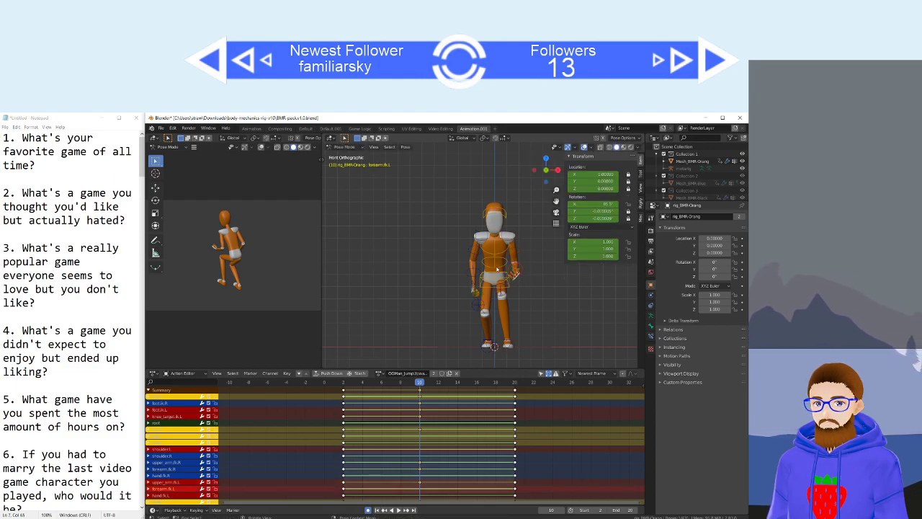
key("r")
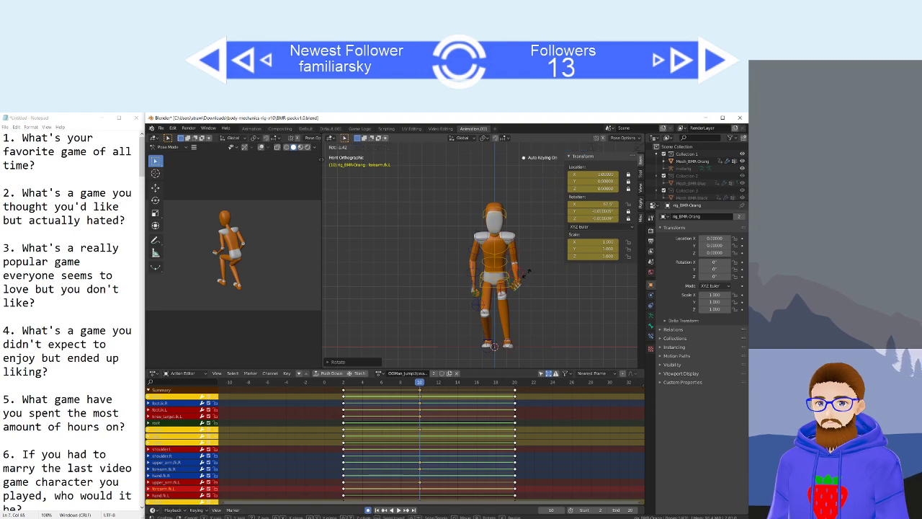
left_click(474, 287)
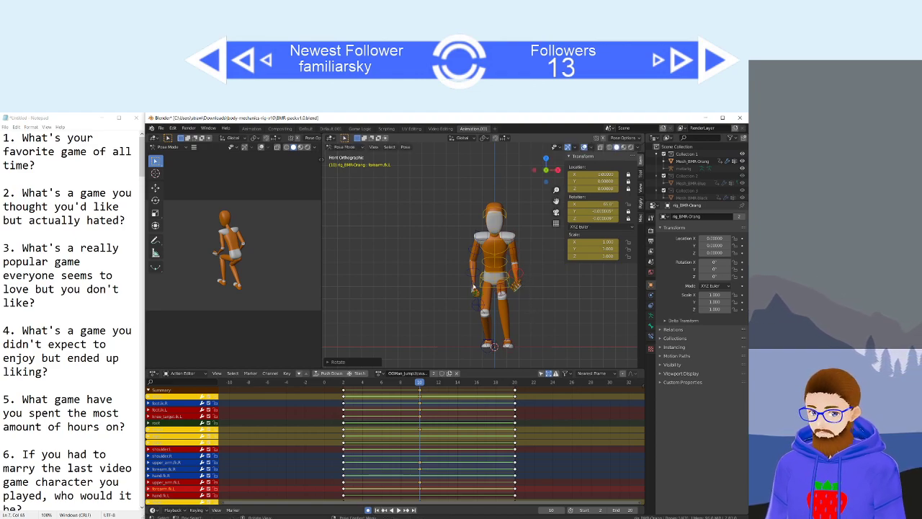
key("ctrl+KP_3")
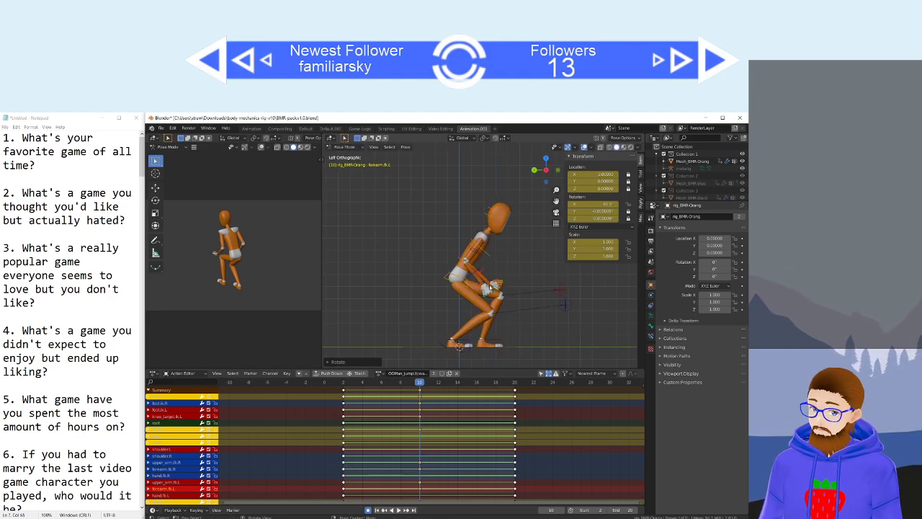
key("r")
left_click(490, 247)
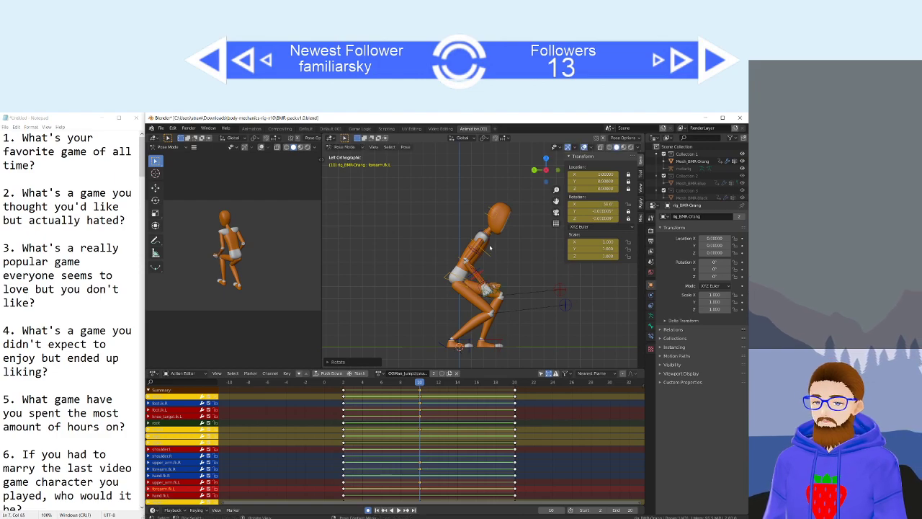
Rotate the chest control slightly further forward in side view at frame 10.
mouse_move(420, 385)
left_mouse_down()
mouse_move(411, 385)
mouse_move(422, 387)
left_mouse_up()
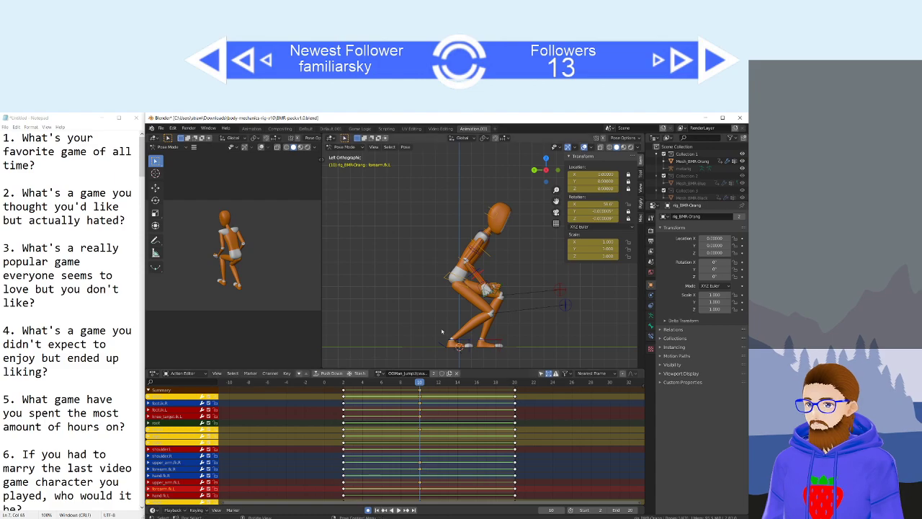
left_click(473, 247)
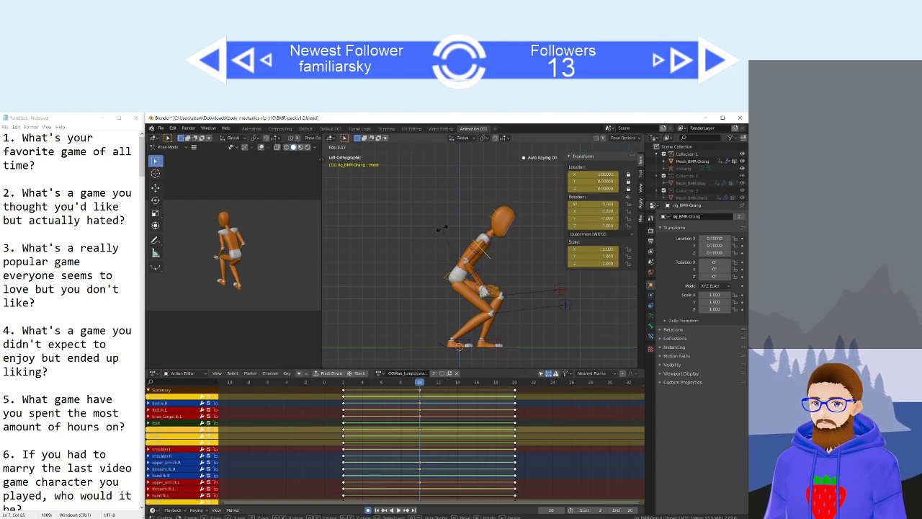
left_click(441, 423)
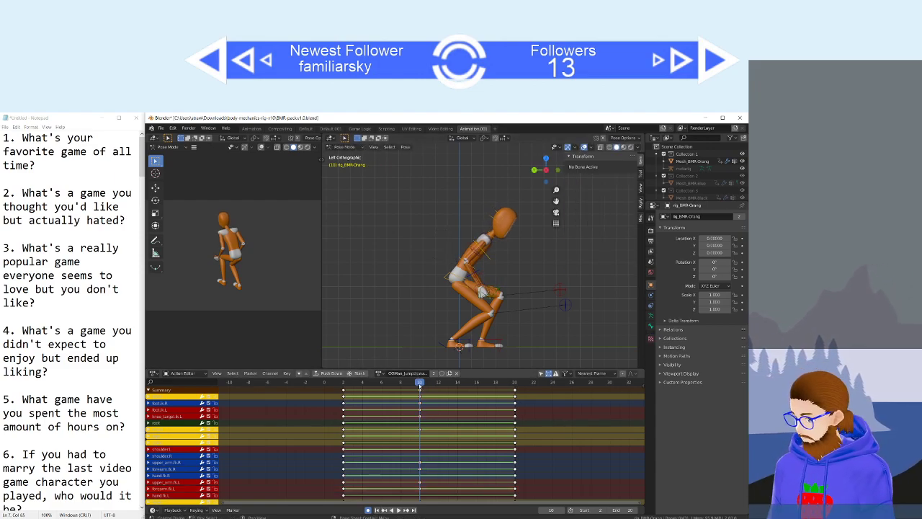
At frame 3, move the left foot control forward and down, and rotate the foot flat, parallel to the ground.
left_click_drag(420, 385, 361, 397)
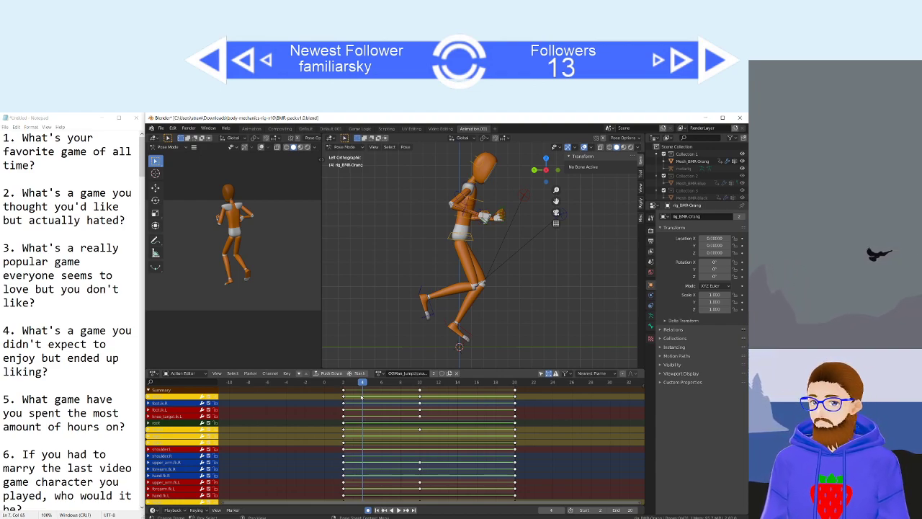
left_click(382, 383)
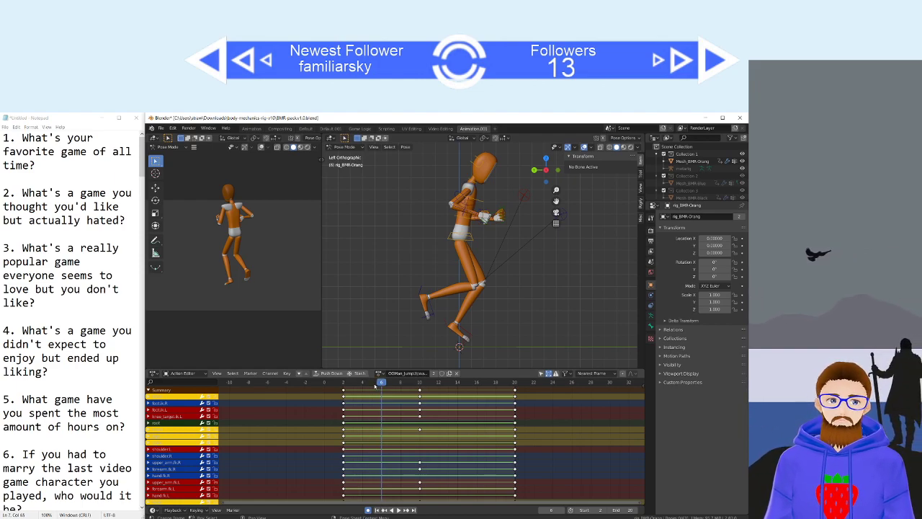
key("space")
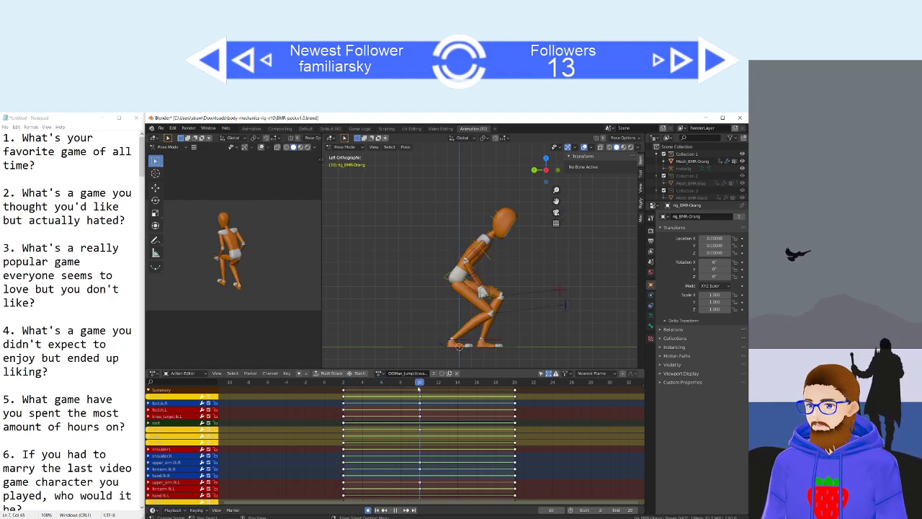
left_click_drag(404, 388, 356, 389)
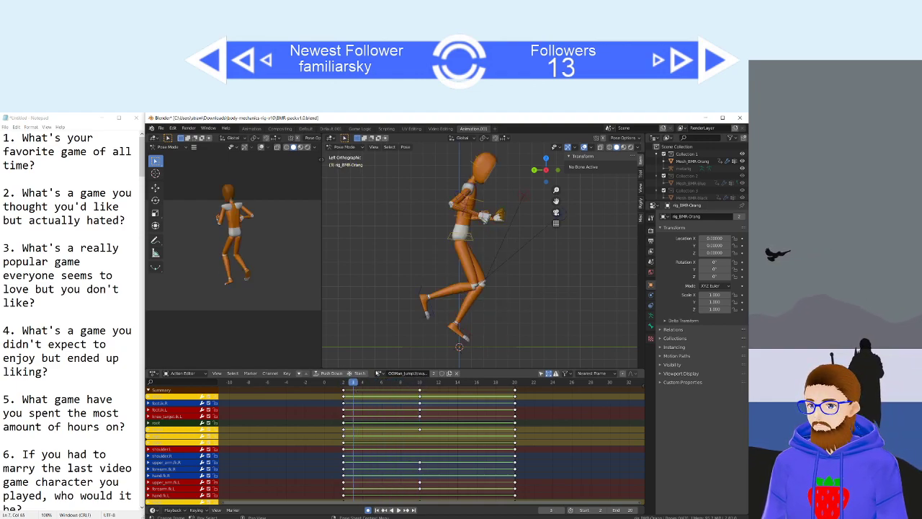
left_click(462, 329)
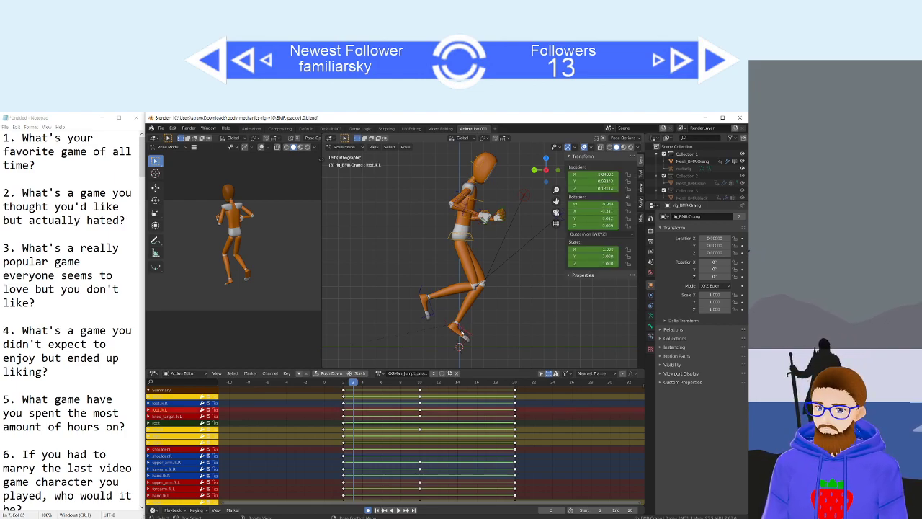
key("g")
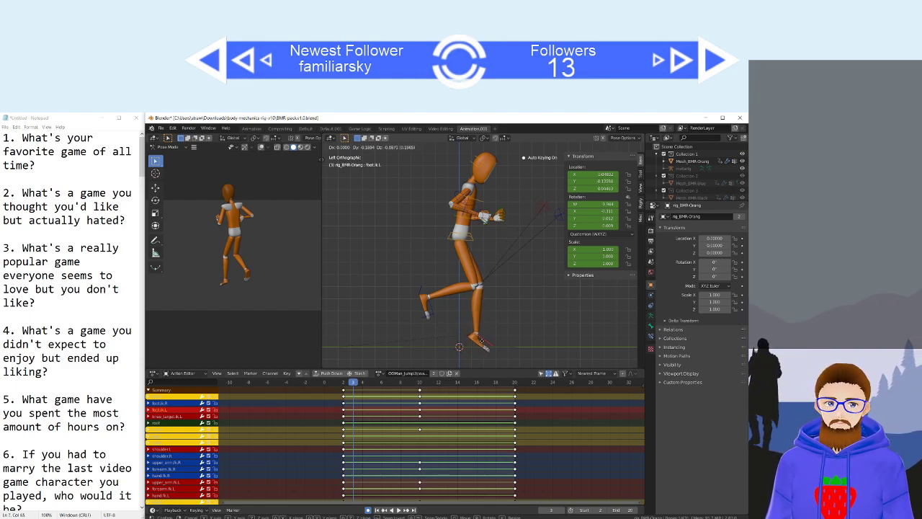
left_click(481, 340)
key("r")
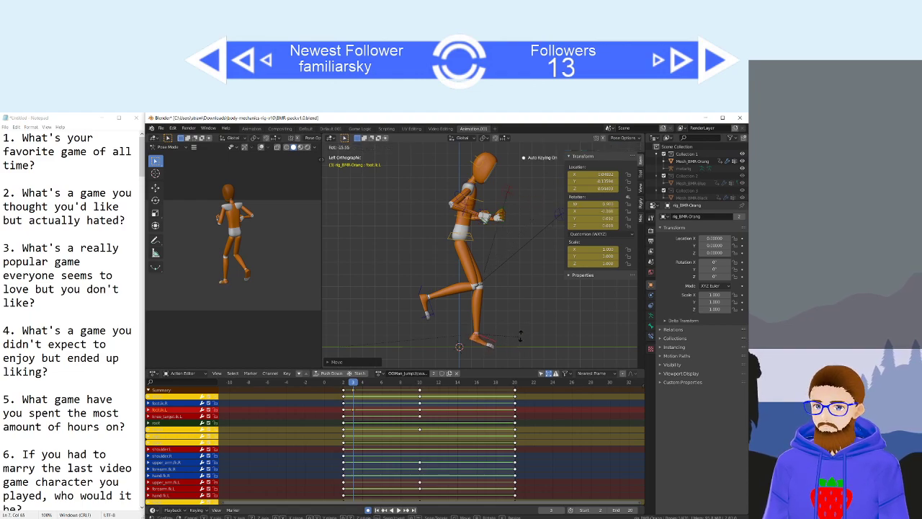
left_click(524, 318)
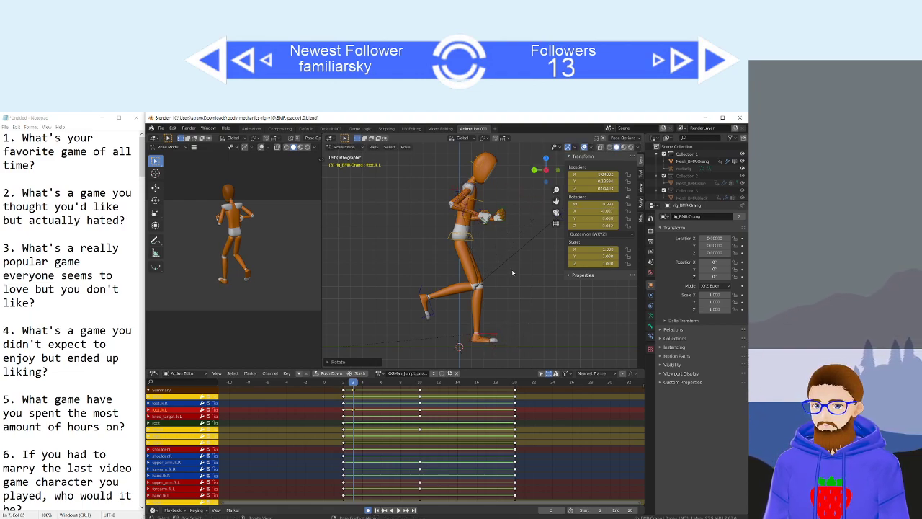
Lower the left knee target at frame 3 to a position in front of the left knee.
left_click(461, 196)
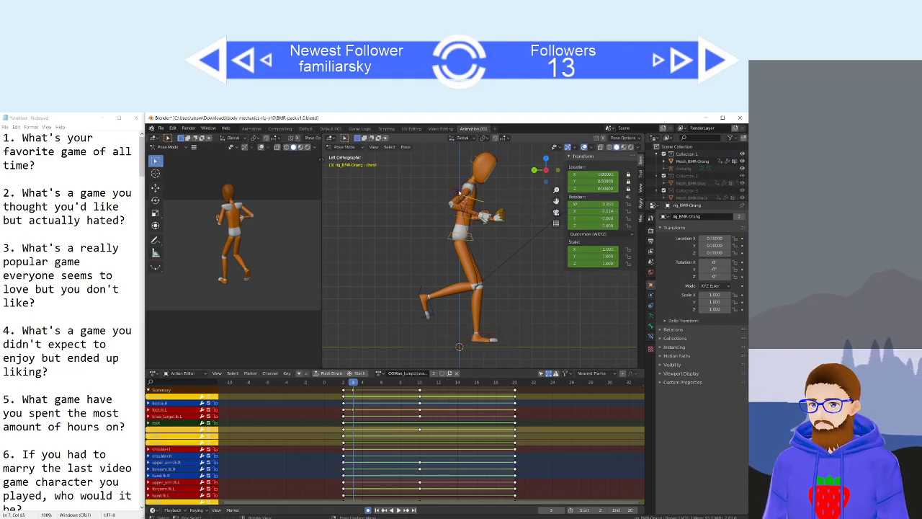
left_click(459, 192)
left_click(457, 187)
key("g")
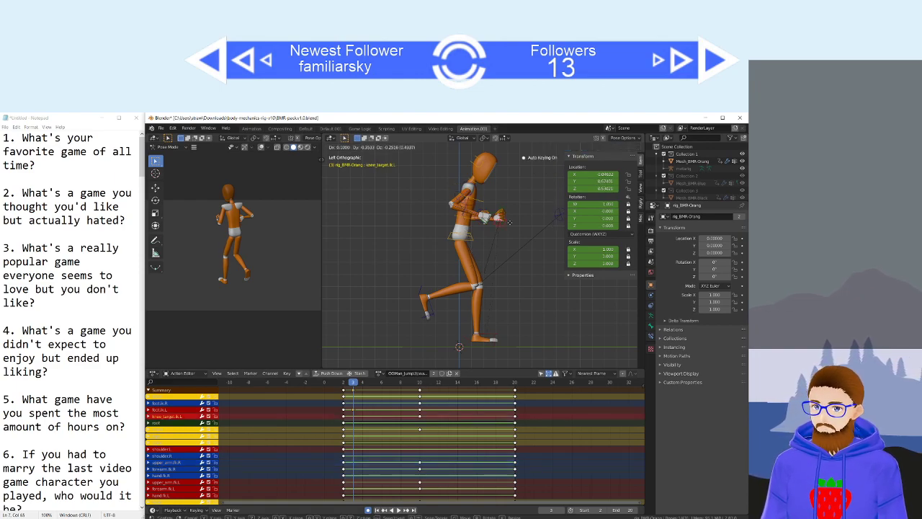
left_click(546, 268)
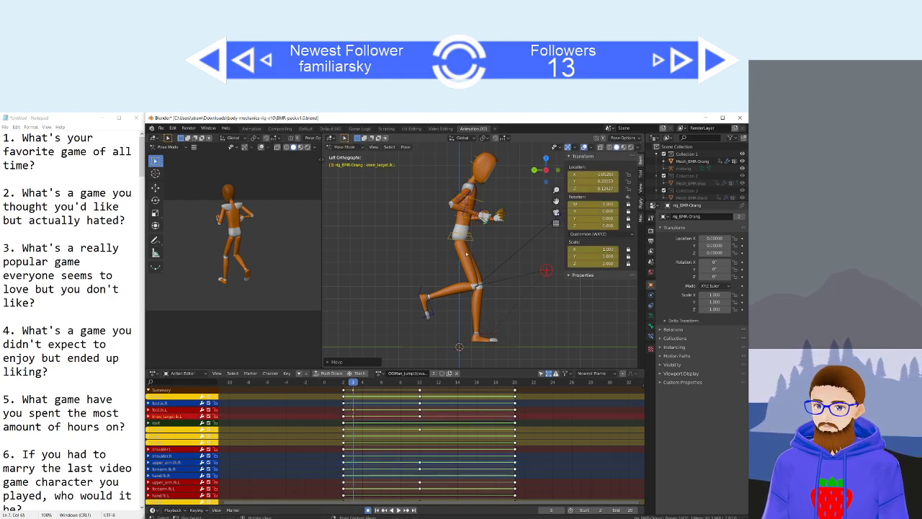
Move the torso control slightly down and back at frame 3 so the left knee bends.
left_click(464, 242)
key("g")
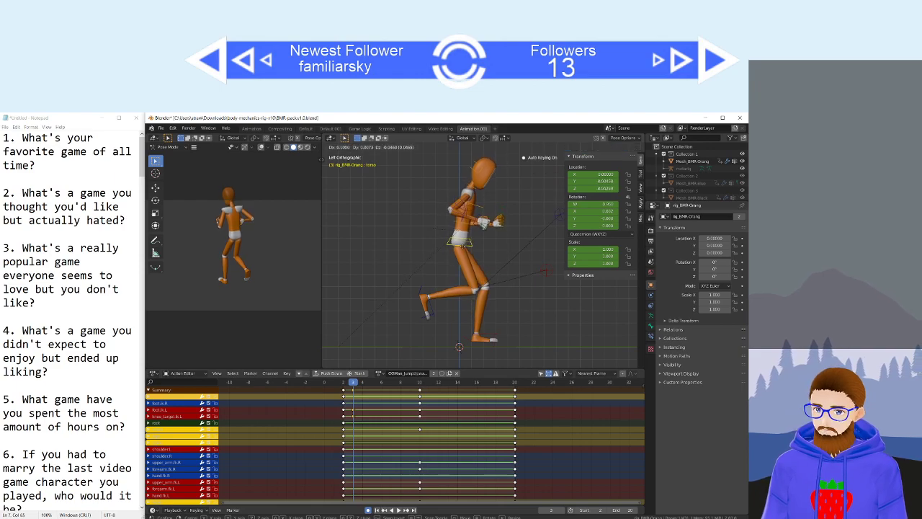
Lower the torso slightly and move the left foot control down onto the ground line at frame 3.
left_click(496, 335)
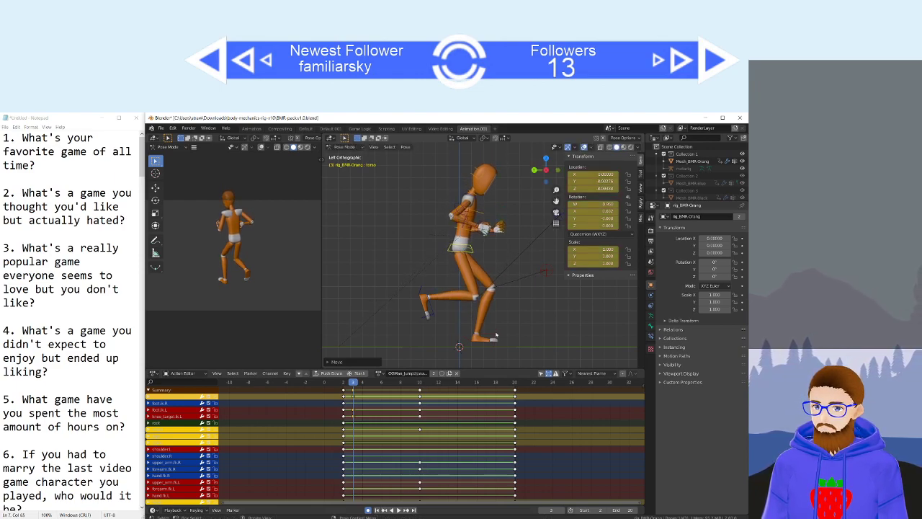
left_click(488, 337)
key("g")
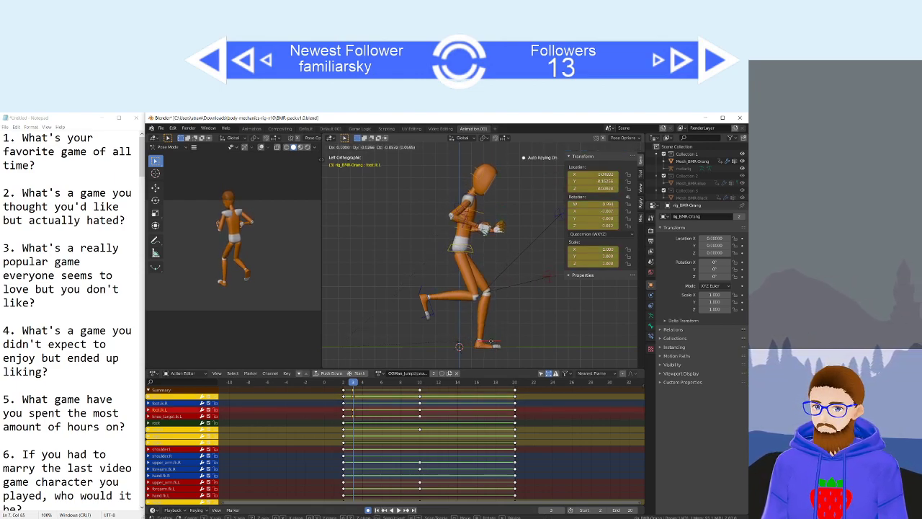
left_click(491, 341)
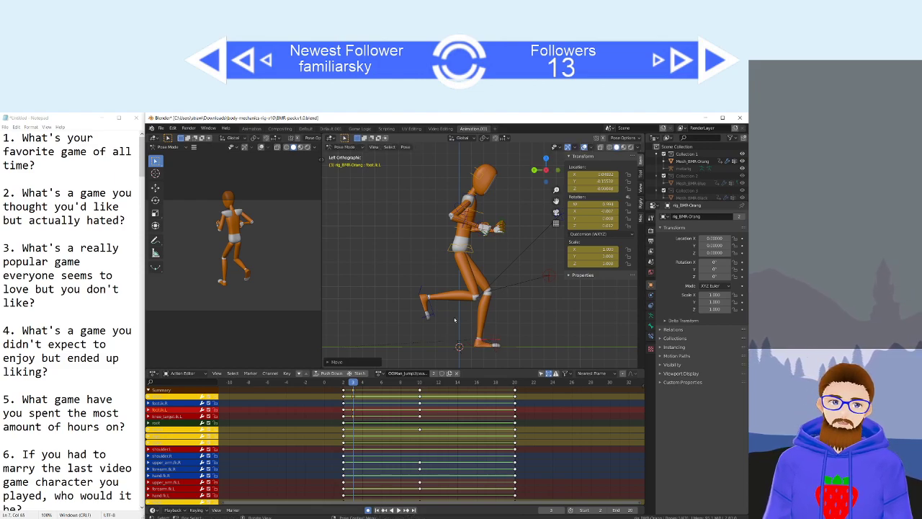
Move the raised right foot forward and down toward the standing leg at frame 3, and rotate it closer to level.
left_click(432, 308)
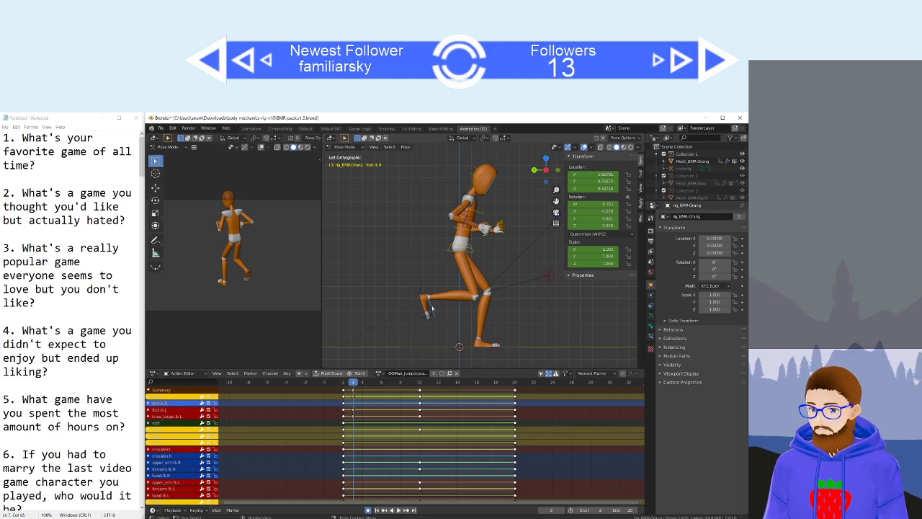
key("g")
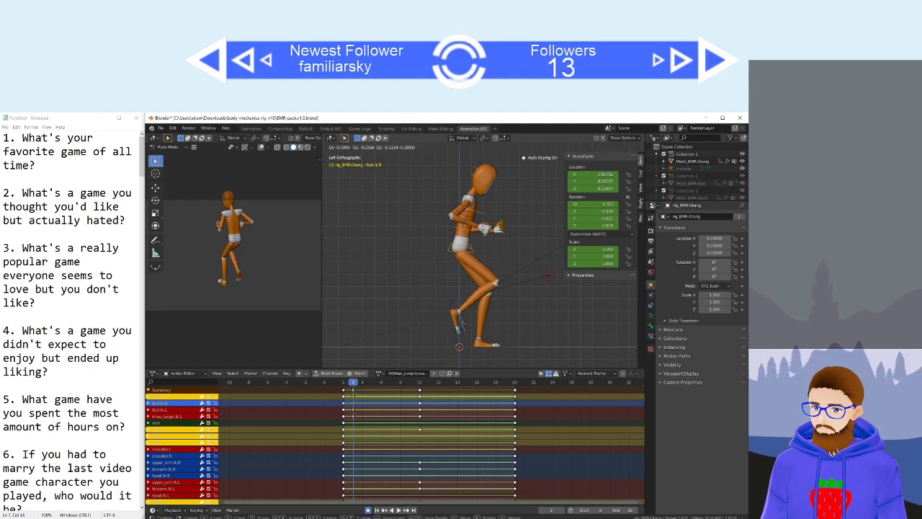
left_click(457, 321)
key("r")
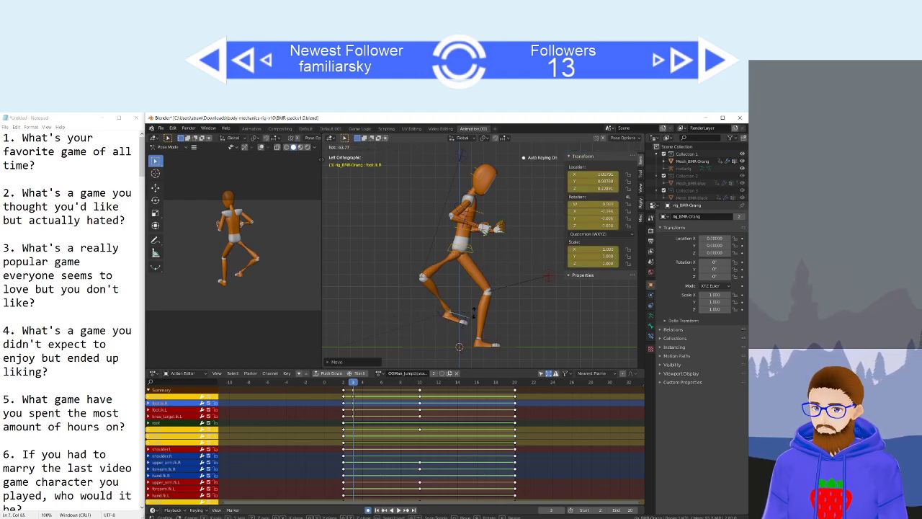
left_click(474, 320)
Move the right knee target from beside the head to in front of the knees, just below the left knee target.
left_click(494, 164)
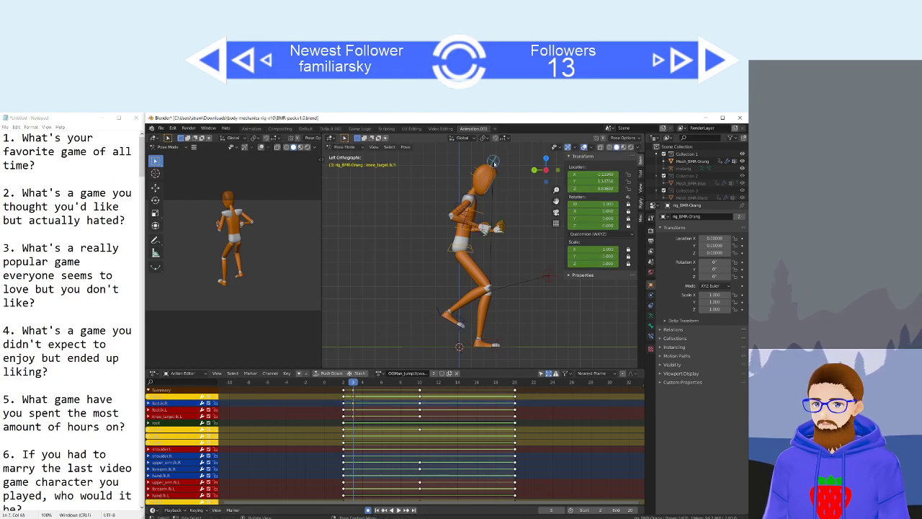
key("g")
left_click(547, 309)
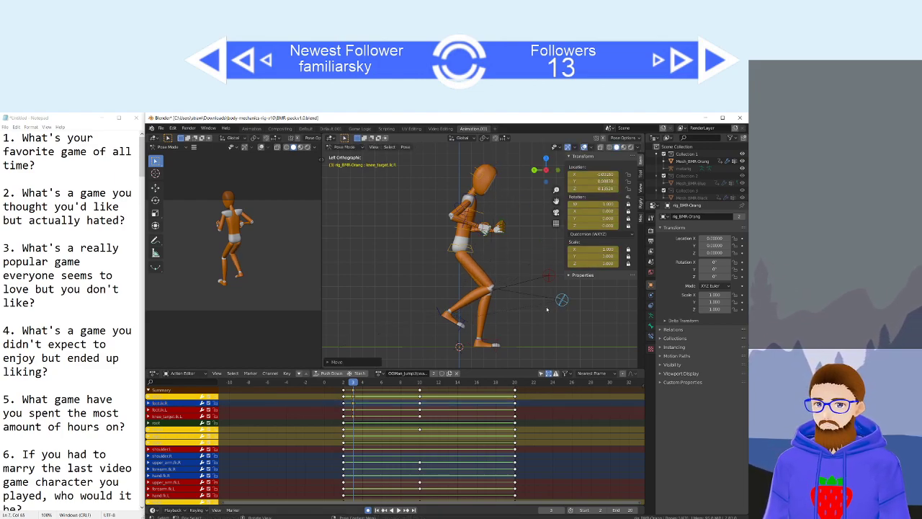
left_click(519, 323)
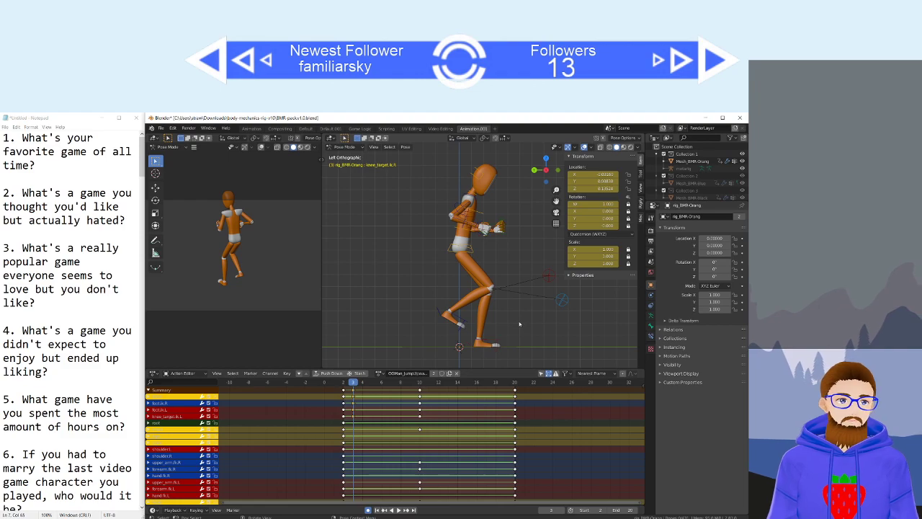
At frame 5, rotate the right foot and lower it to the ground just behind the left foot.
left_click(370, 383)
left_click(456, 317)
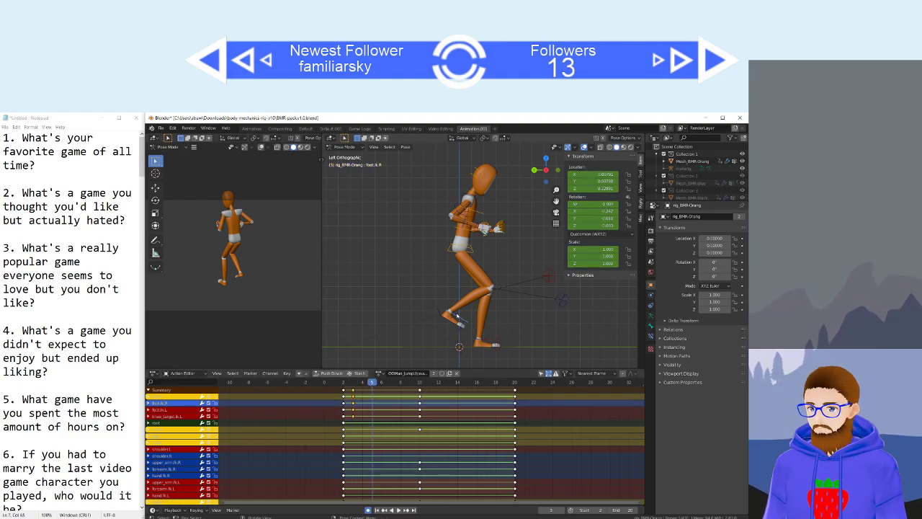
key("r")
left_click(512, 333)
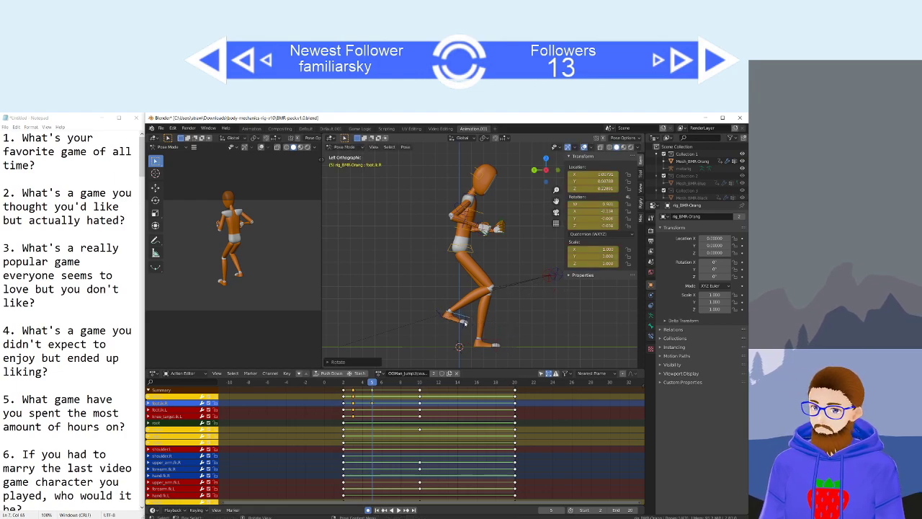
key("g")
left_click(497, 337)
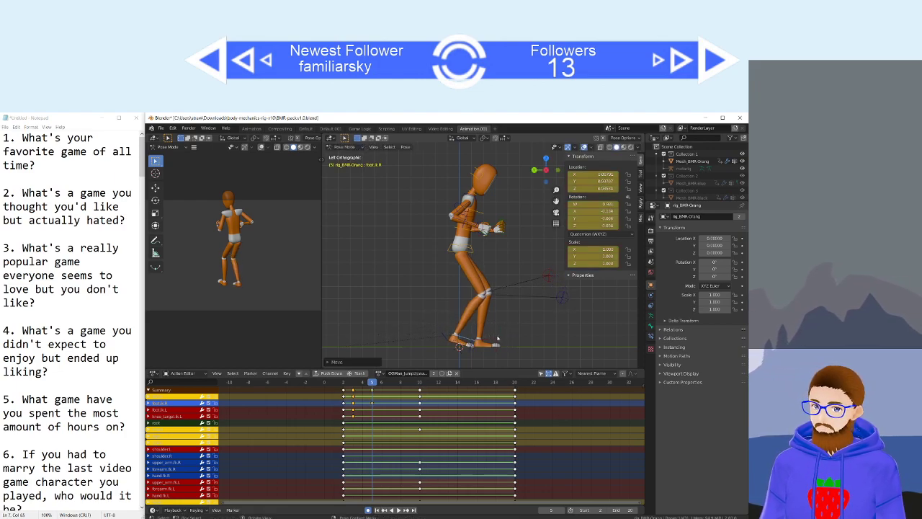
Fine-tune the right foot's rotation and position at frame 5 so it lies flat on the ground line.
key("r")
left_click(489, 331)
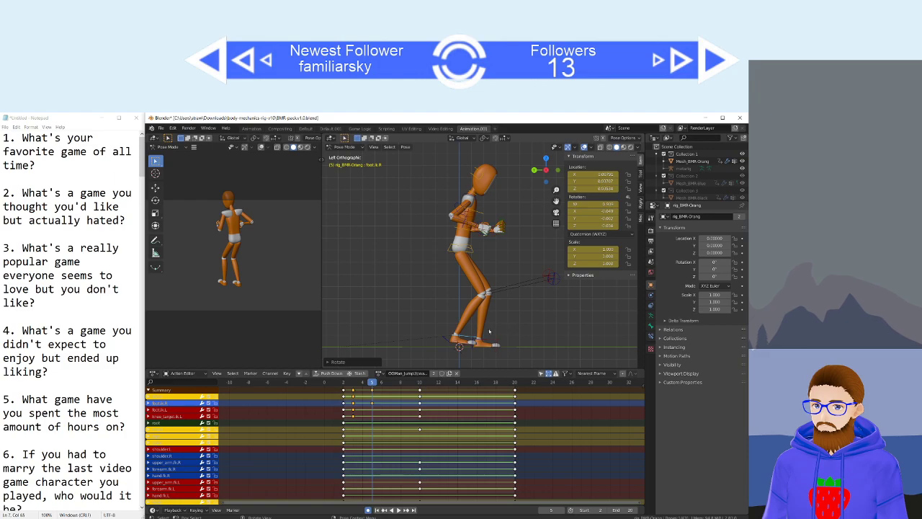
key("r")
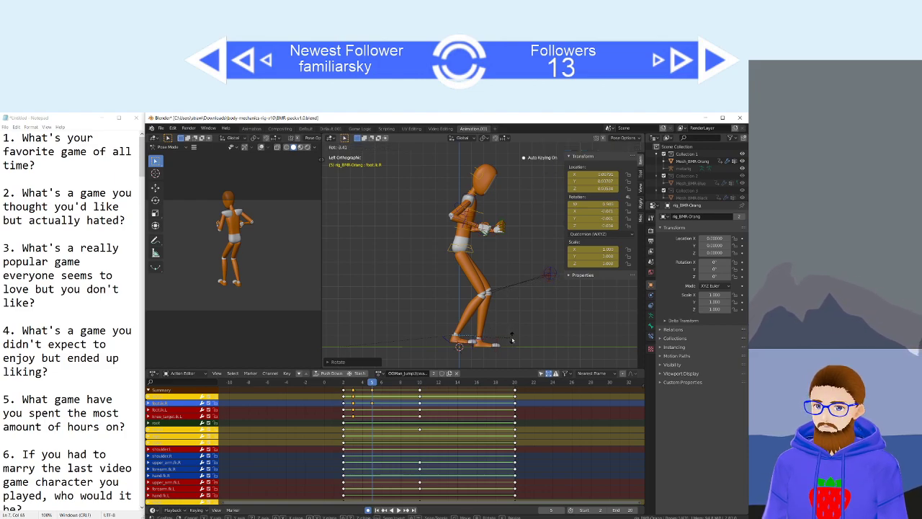
left_click(512, 338)
key("g")
left_click(485, 339)
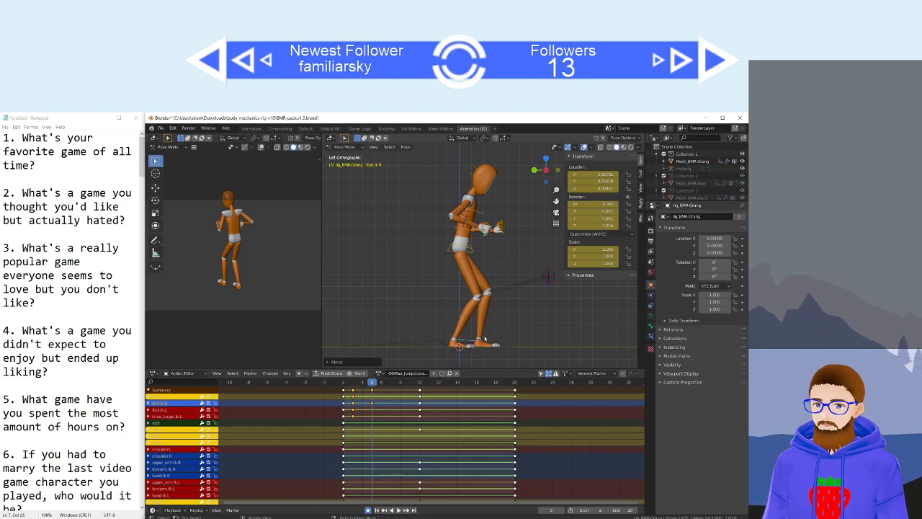
key("r")
left_click(507, 339)
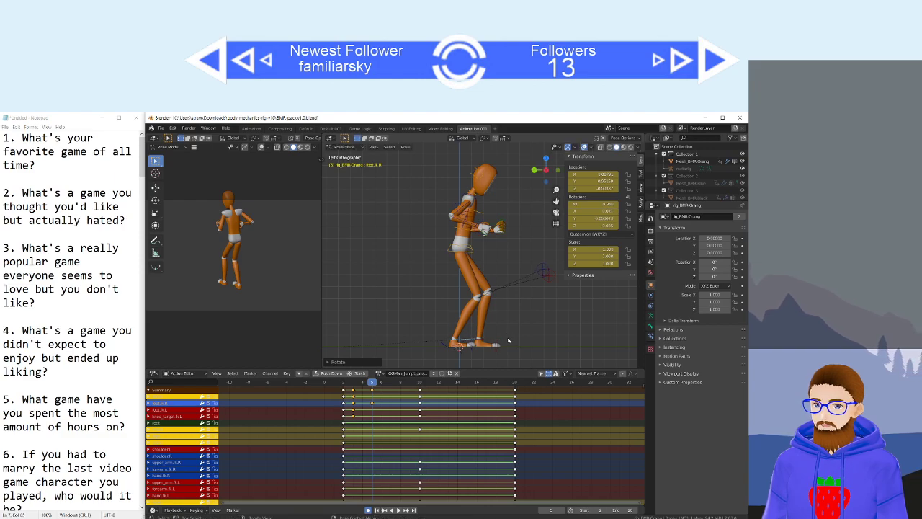
key("r")
left_click(507, 339)
key("g")
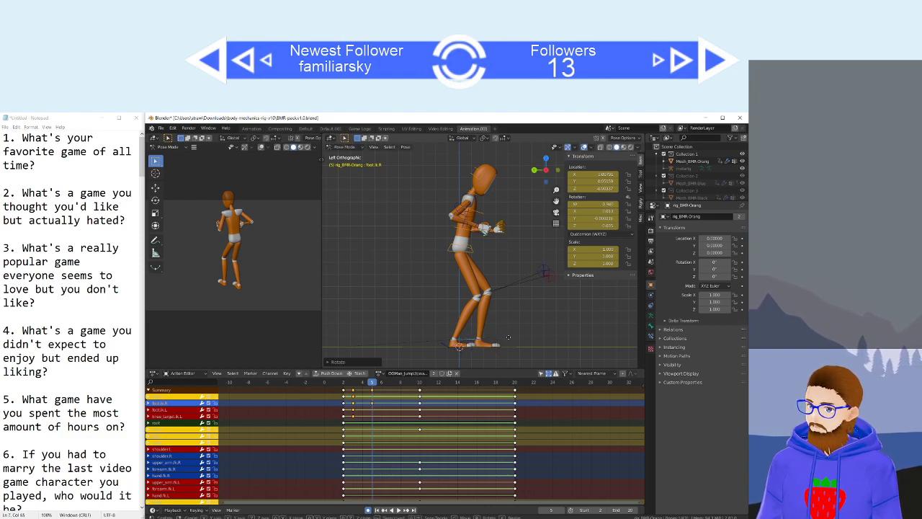
left_click(506, 337)
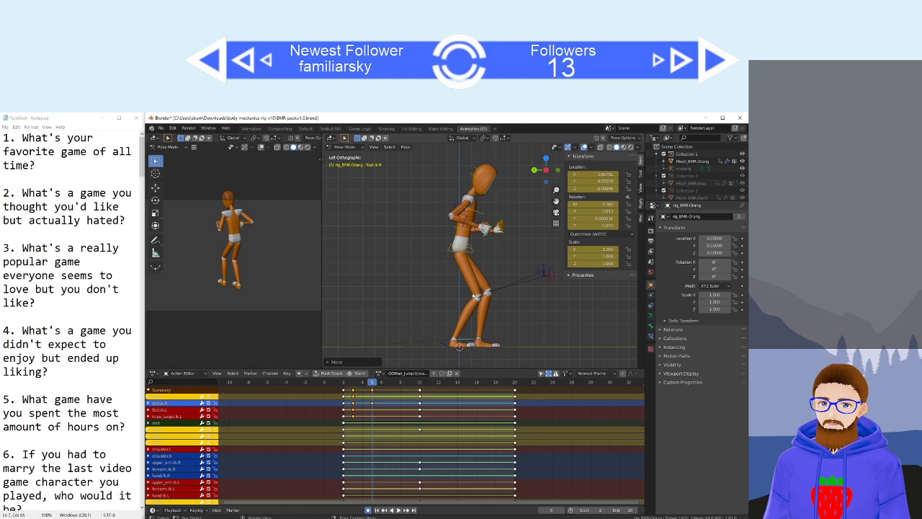
Lower the torso control at frame 5 in two moves to bend the knees into a partial crouch.
left_click(459, 254)
key("g")
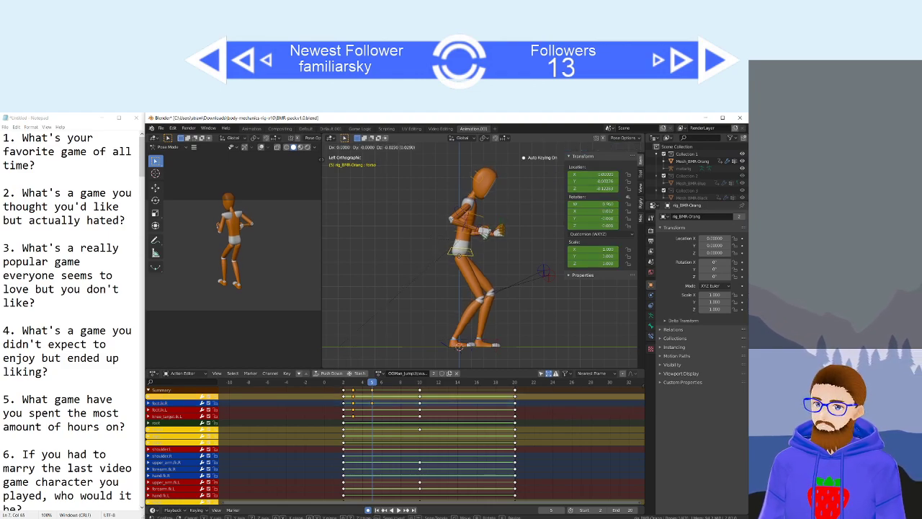
left_click(459, 261)
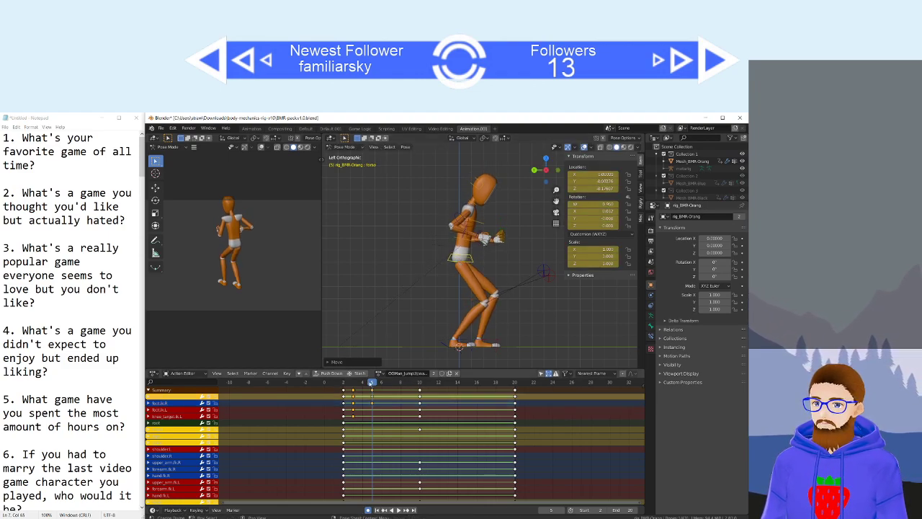
left_click_drag(371, 383, 371, 386)
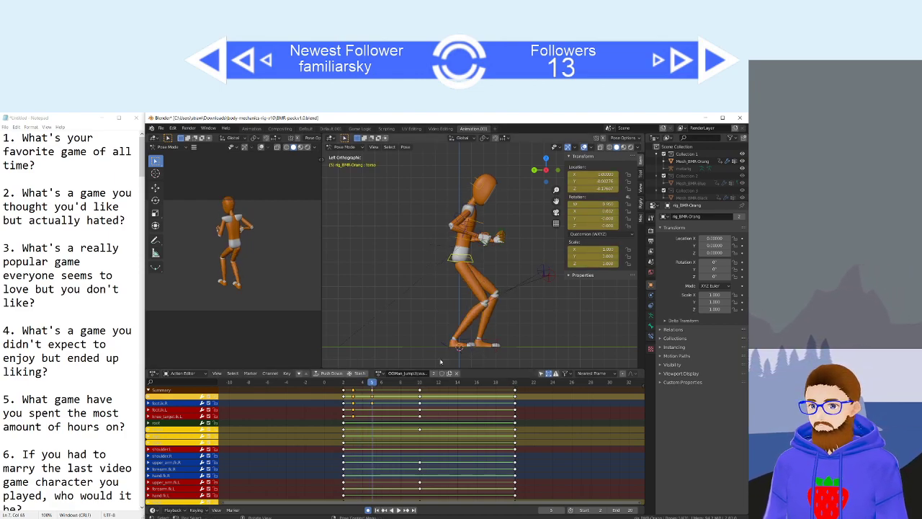
left_click_drag(370, 382, 375, 403)
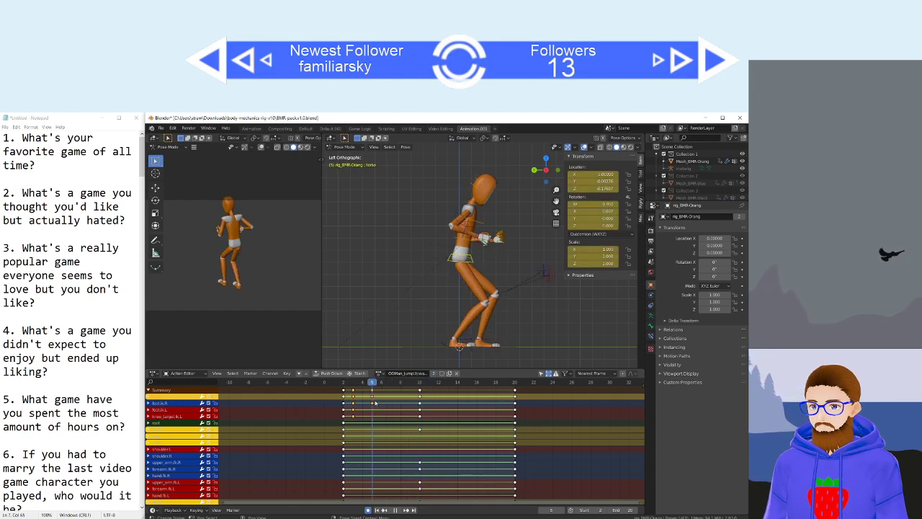
key("g")
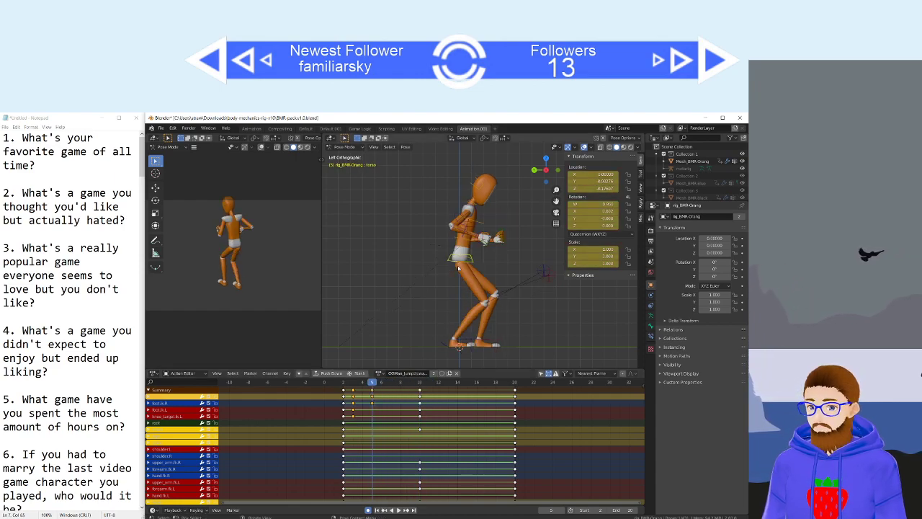
left_click(458, 277)
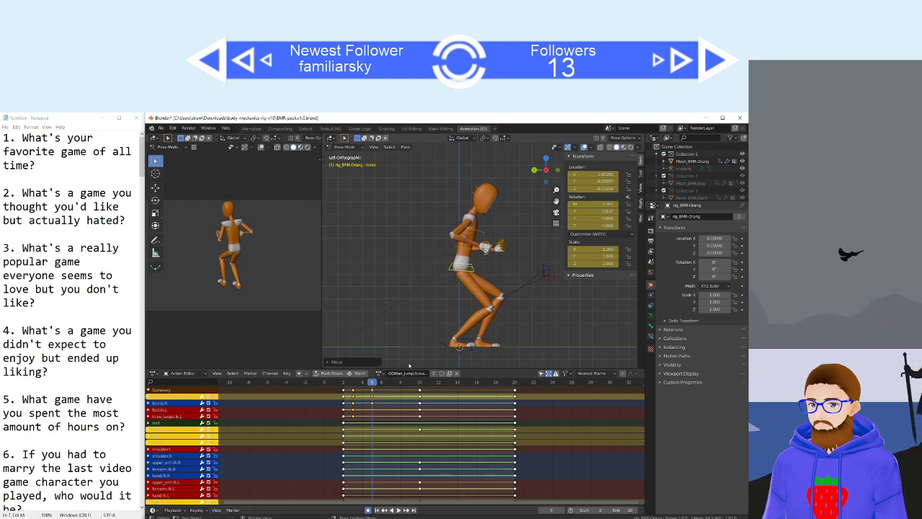
Review the motion between frames 5 and 20, and rotate the torso slightly forward at frame 11.
left_click_drag(371, 382, 422, 389)
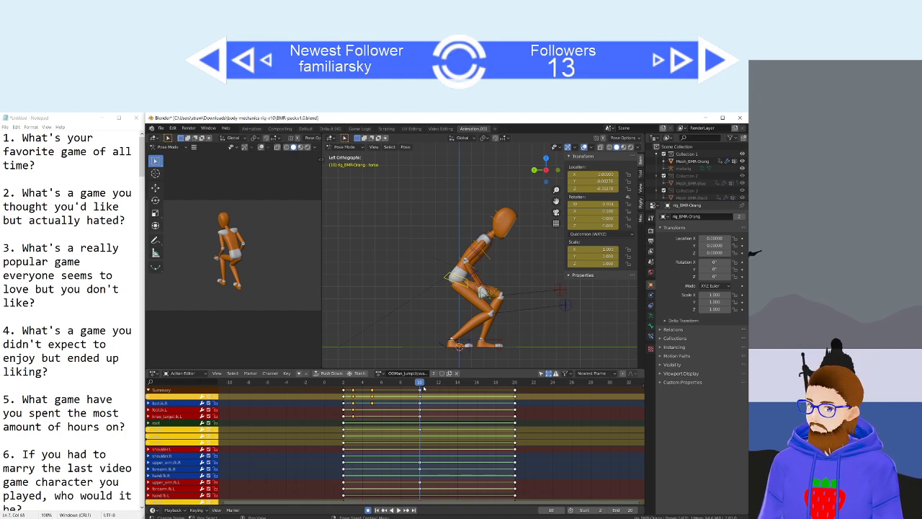
left_click(516, 383)
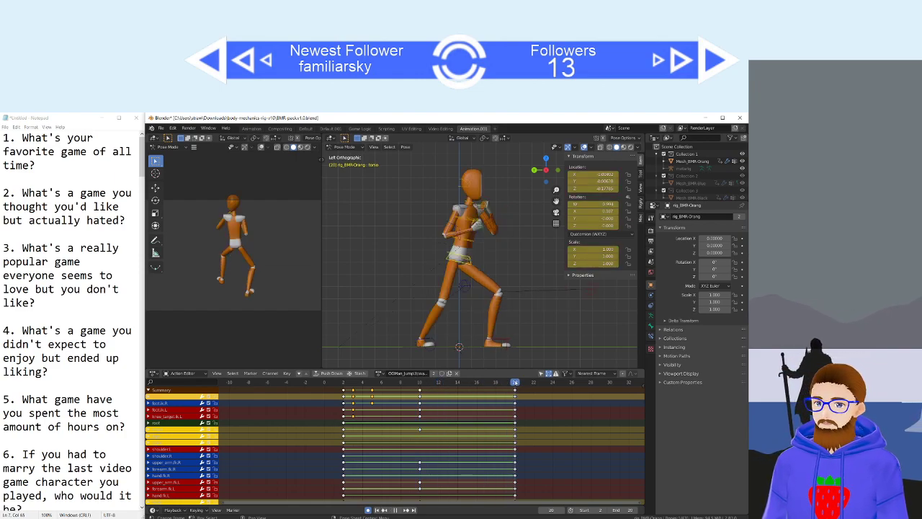
mouse_move(516, 383)
left_mouse_down()
mouse_move(486, 385)
mouse_move(510, 389)
left_mouse_up()
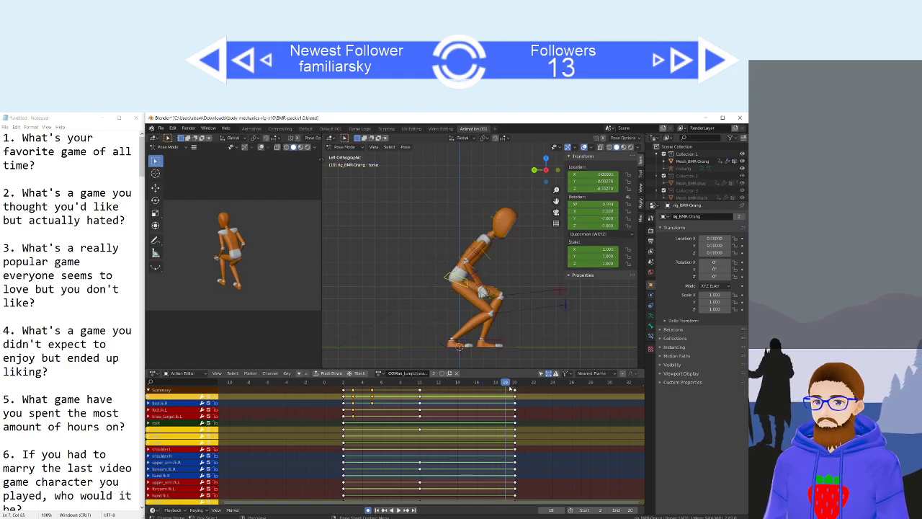
left_click(420, 389)
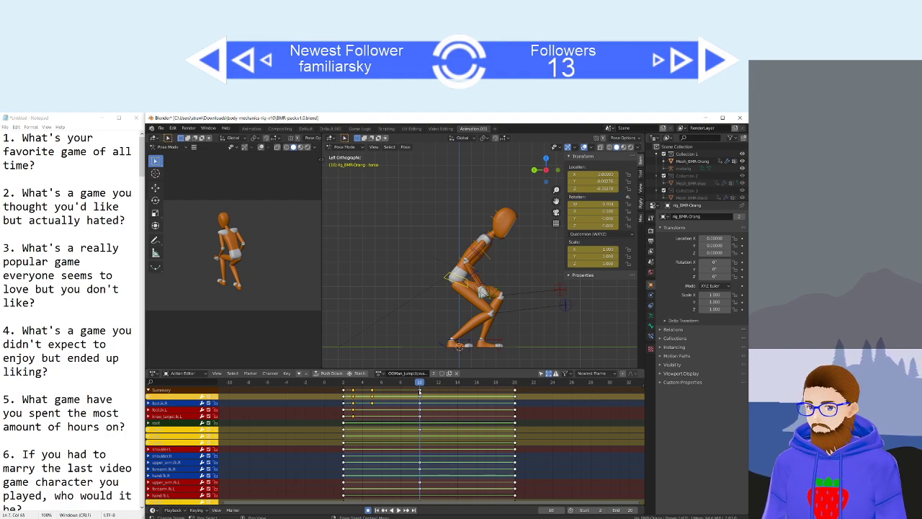
key("space")
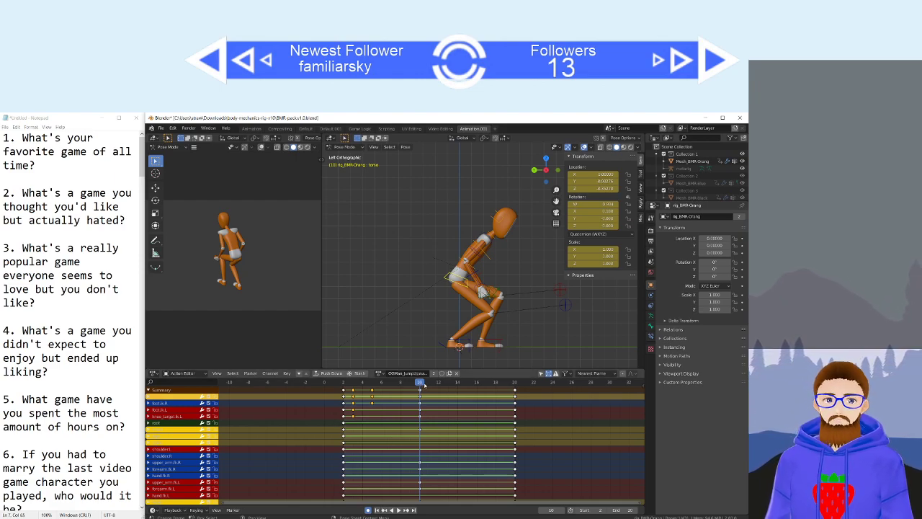
left_click_drag(421, 385, 430, 384)
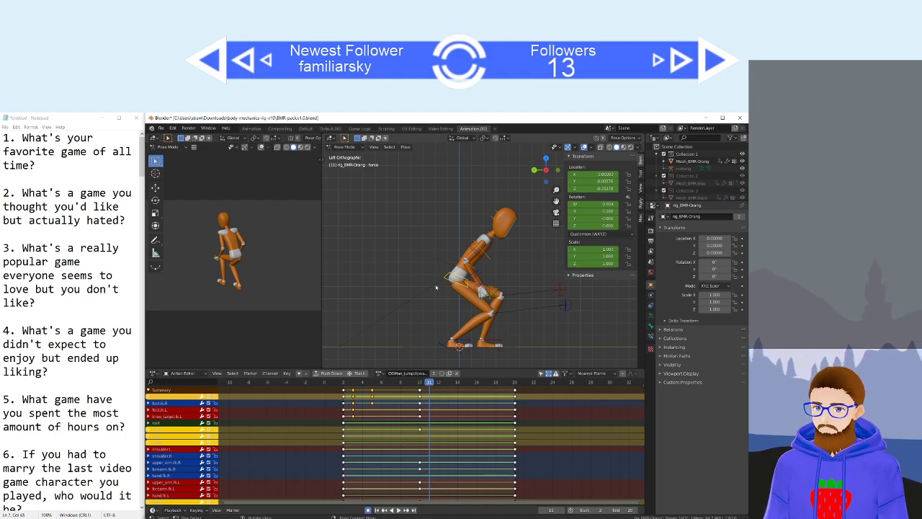
key("r")
left_click(435, 287)
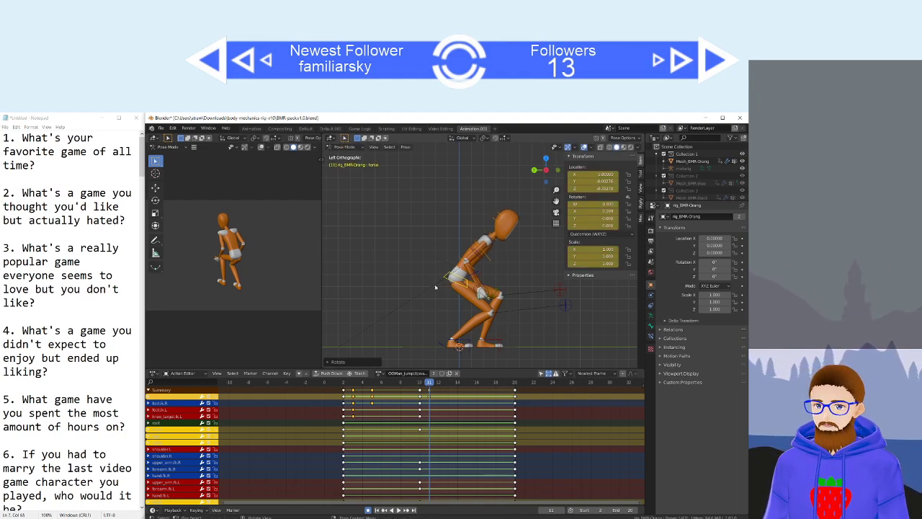
Rotate both upper arms slightly and adjust the left forearm's bend at frame 11.
left_click(473, 255)
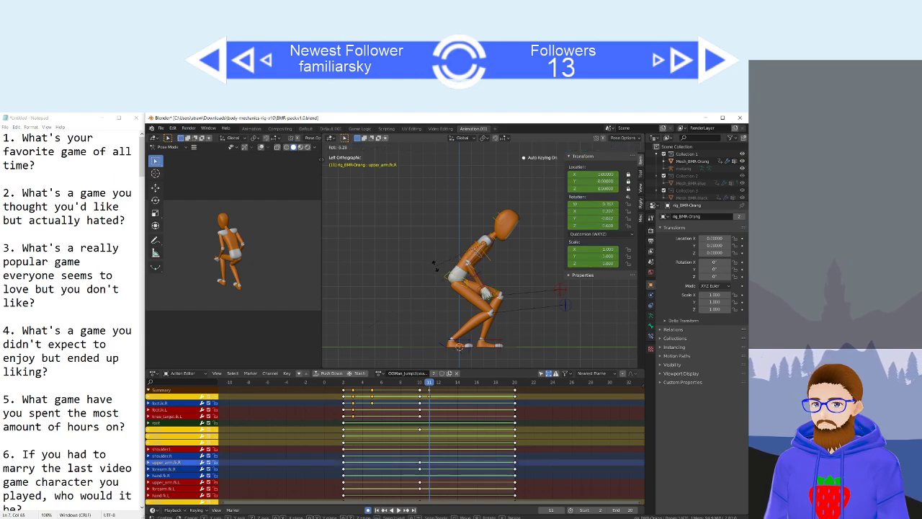
left_click(475, 256)
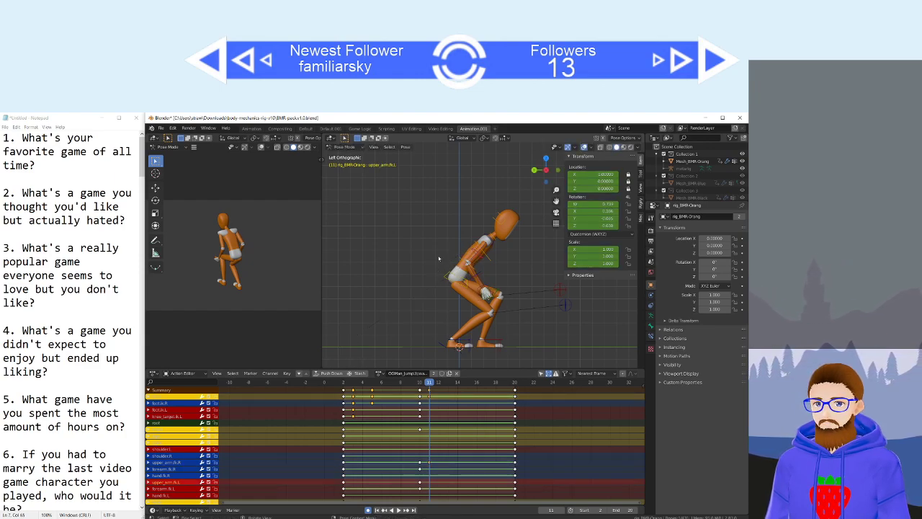
key("r")
left_click(462, 277)
left_click(483, 283)
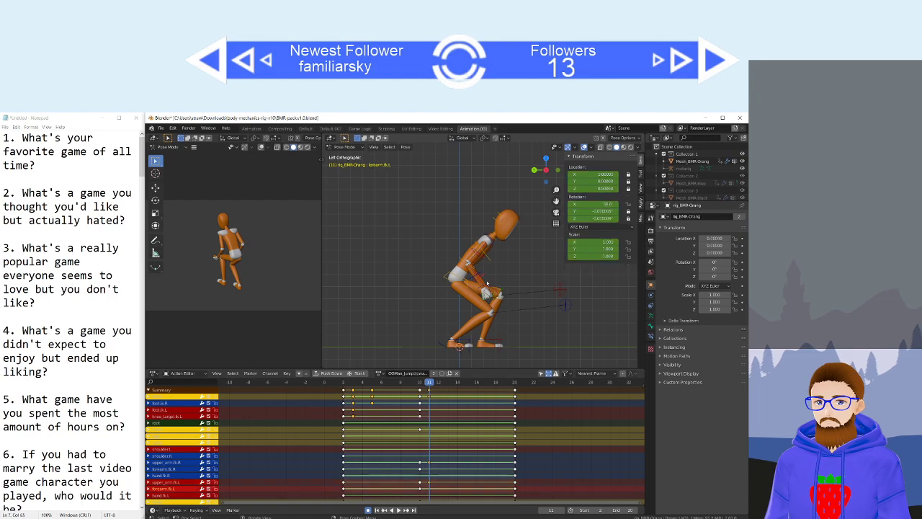
key("r")
left_click(512, 304)
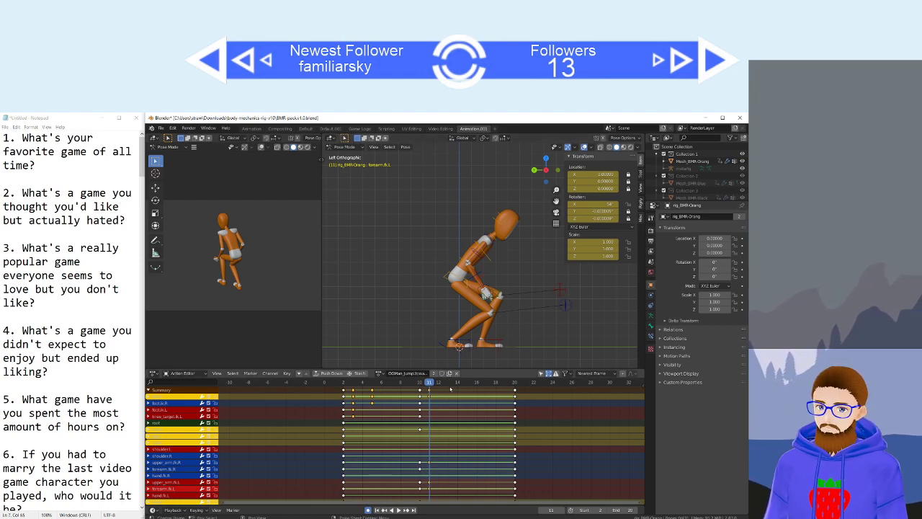
Lower the torso control slightly at frame 11 to deepen the crouch, and play back the motion.
key("space")
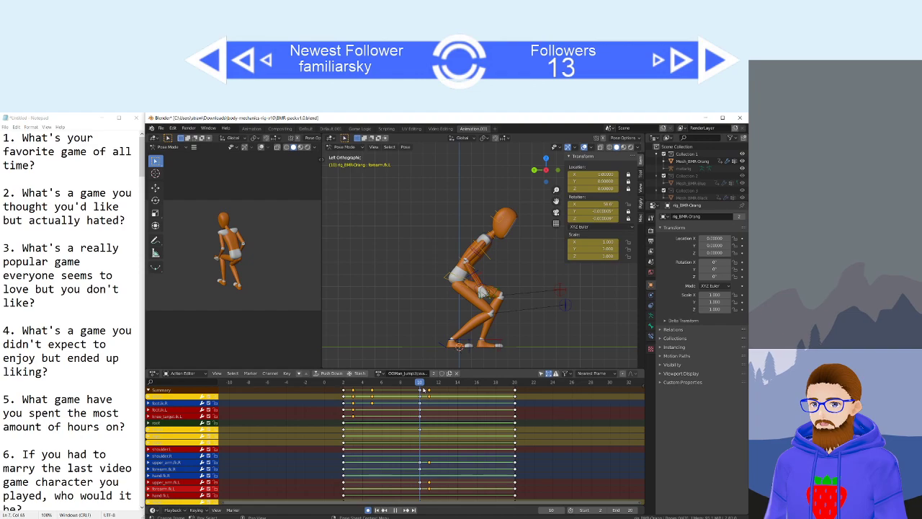
key("space")
left_click(453, 282)
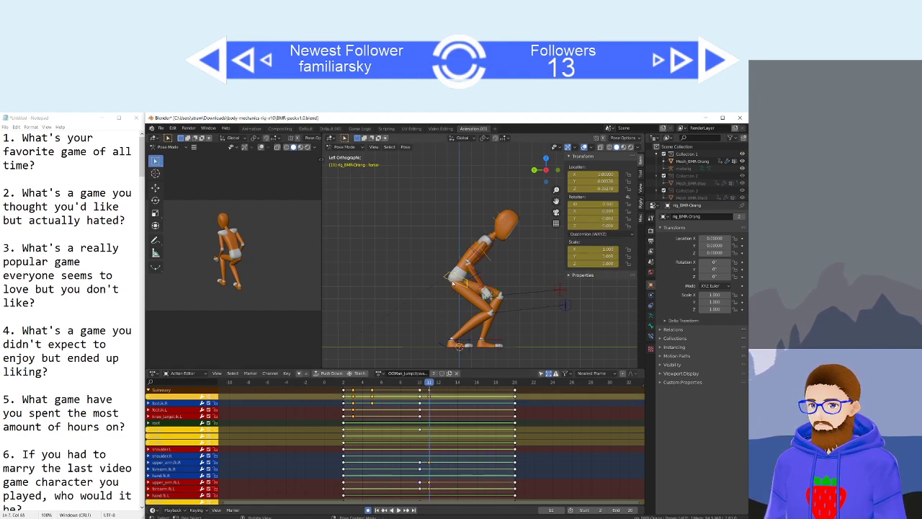
key("g")
left_click(452, 285)
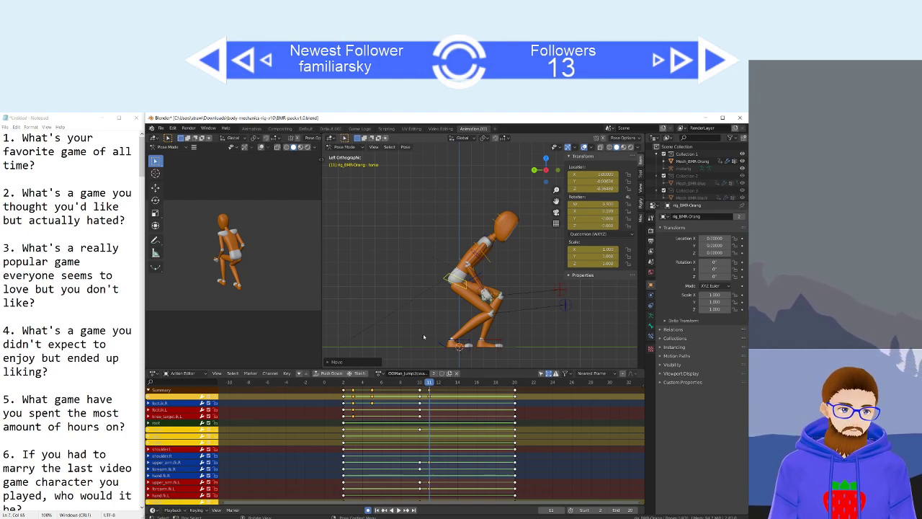
left_click(427, 318)
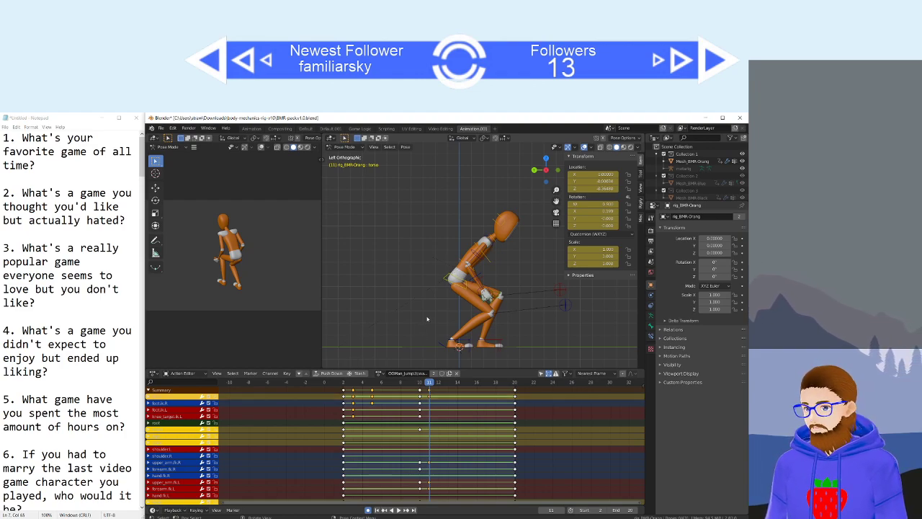
key("space")
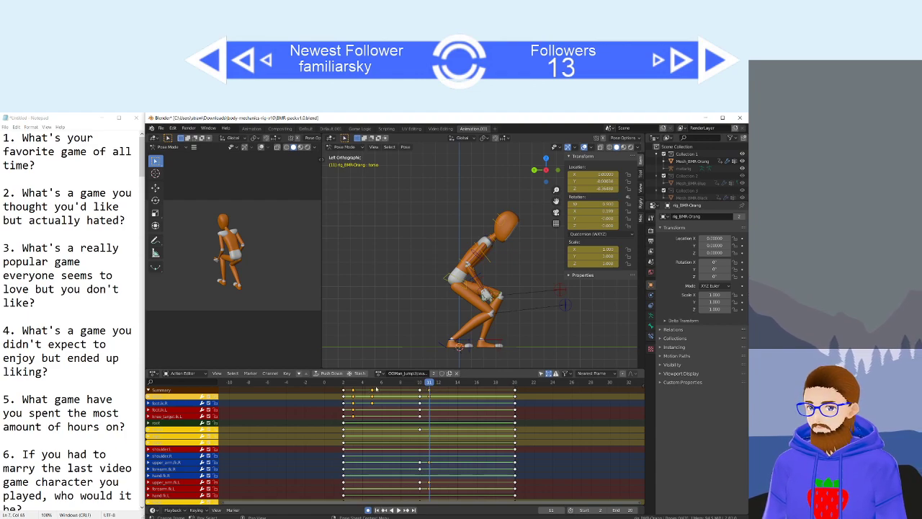
Insert Whole Character keyframes on frames 3, 5, 10 and 11.
key("i")
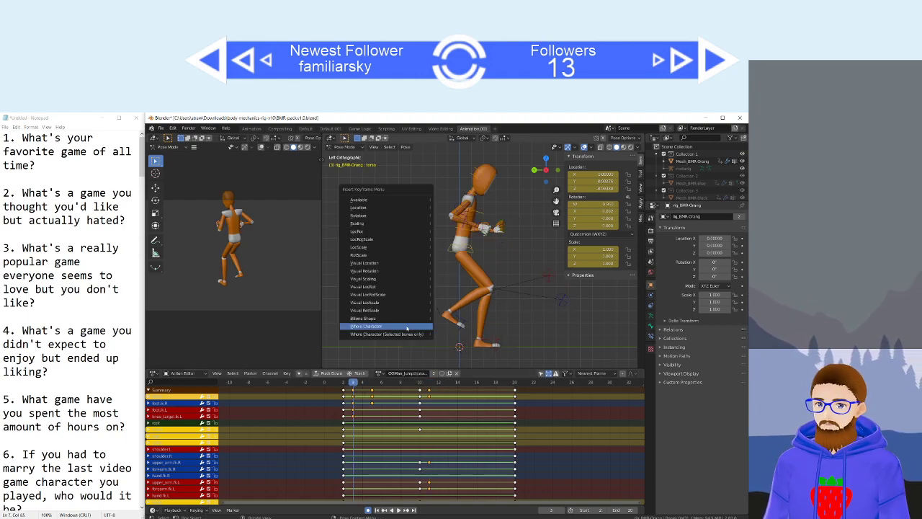
left_click(407, 328)
key("Up")
key("i")
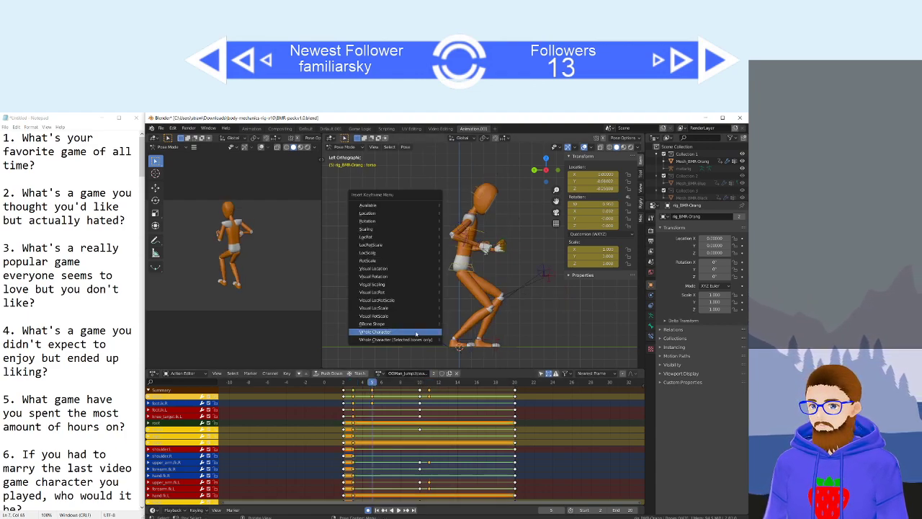
left_click(407, 327)
key("Up")
key("i")
left_click(407, 329)
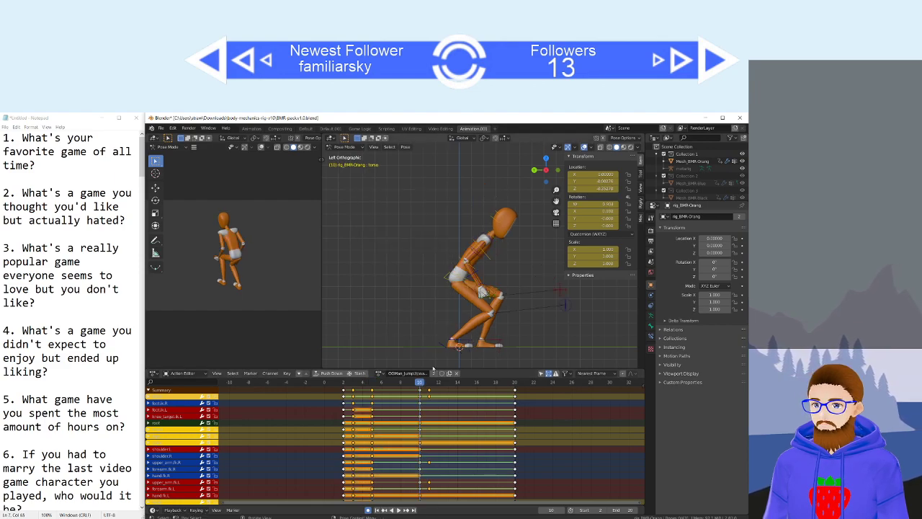
key("Up")
key("i")
left_click(407, 329)
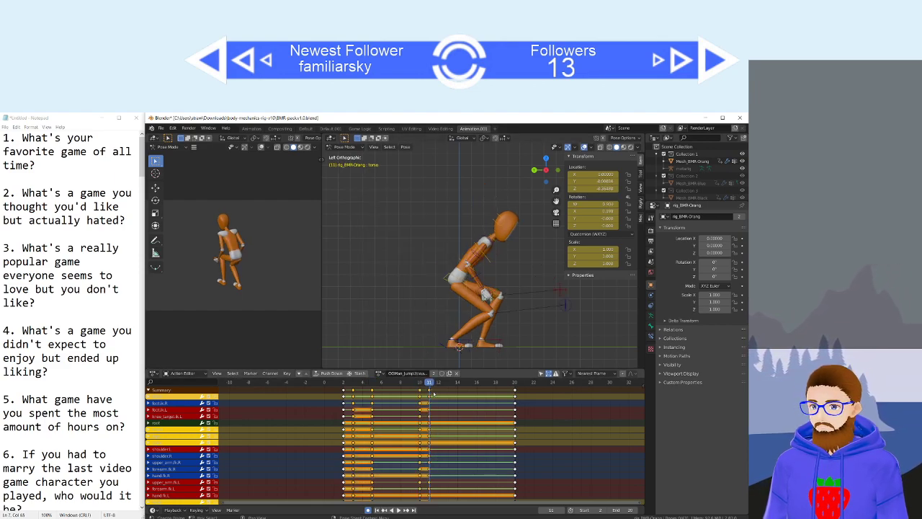
Play back the jump, and set the interpolation mode of all keyframes to Bezier.
left_click(354, 388)
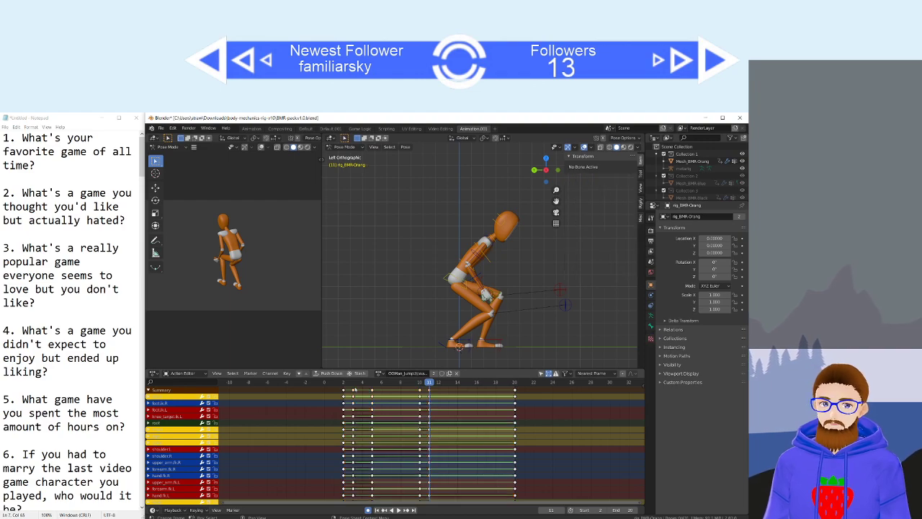
left_click(354, 384)
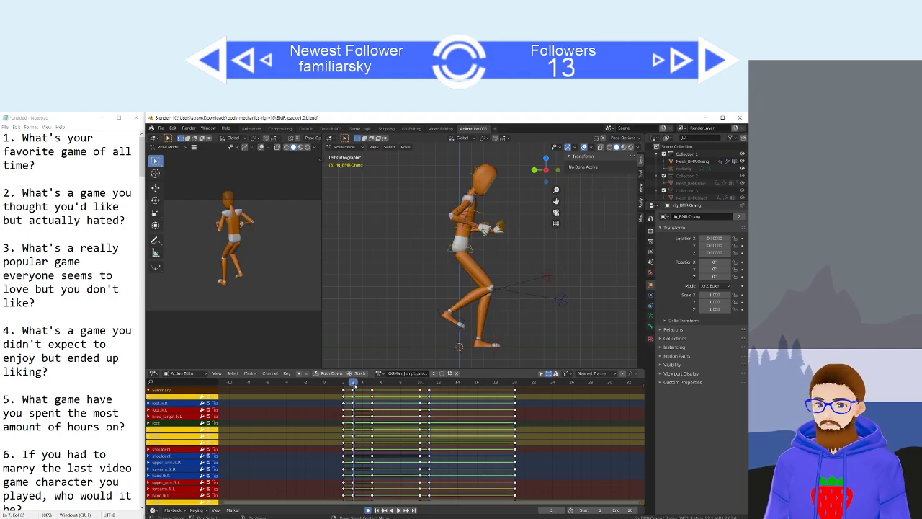
key("space")
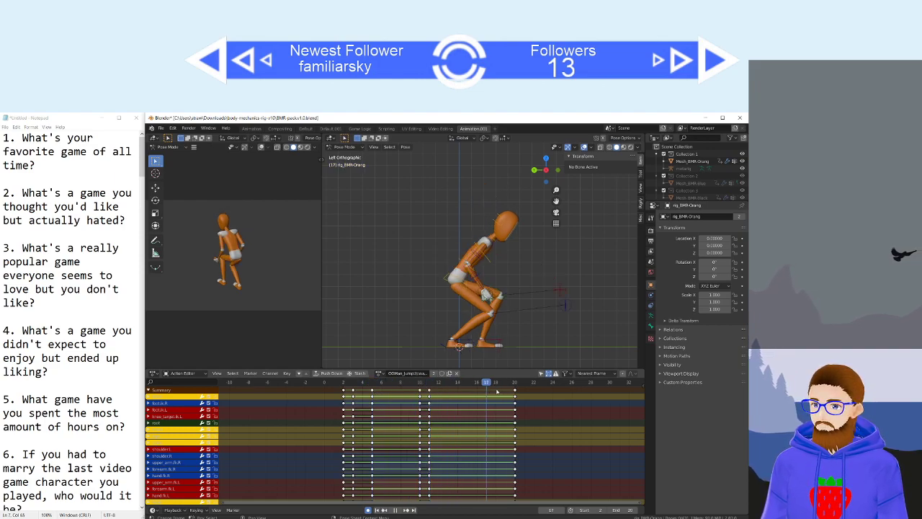
key("space")
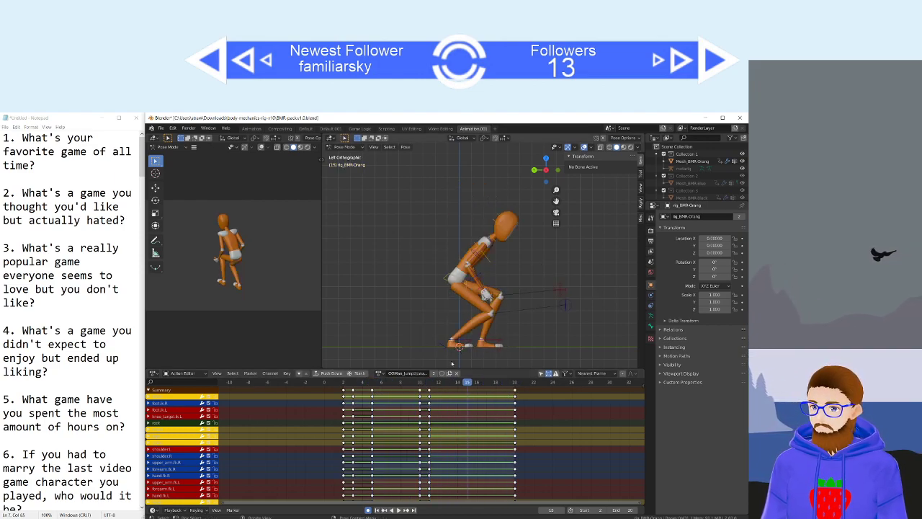
key("shift+Left")
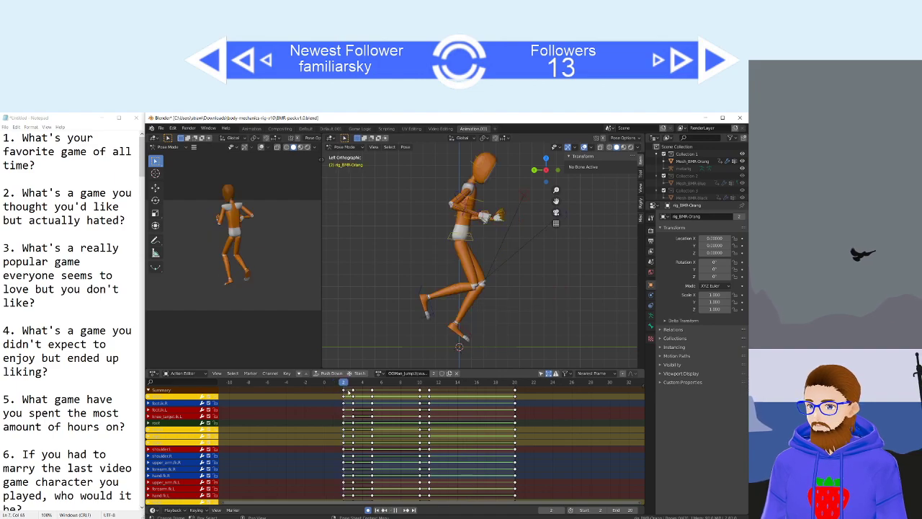
left_click_drag(477, 397, 535, 396)
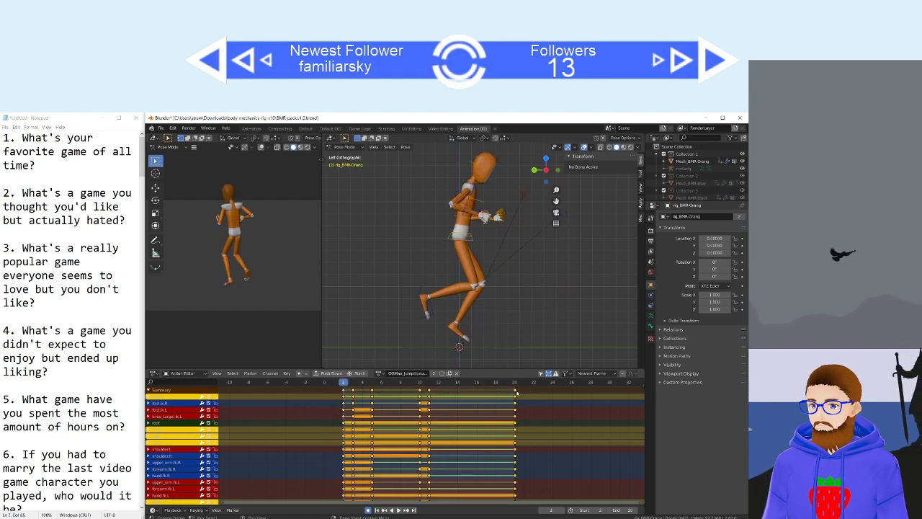
right_click(515, 390)
mouse_move(515, 390)
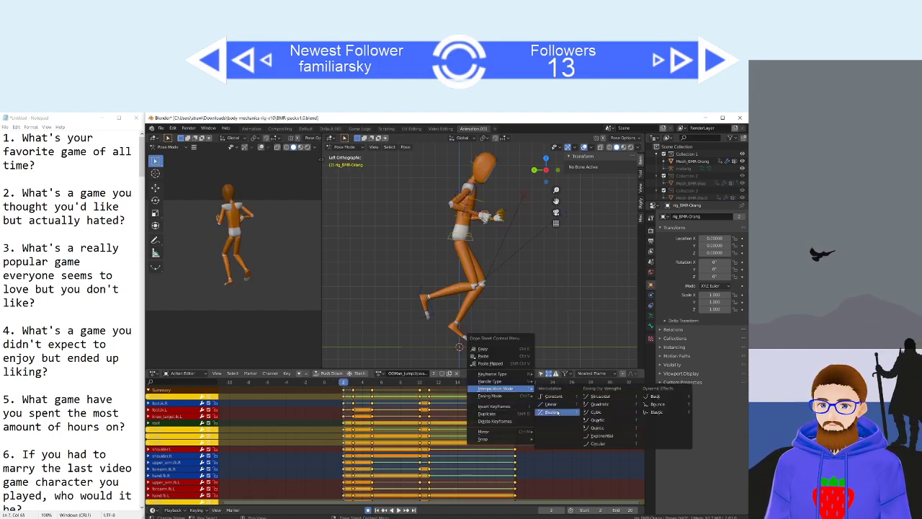
left_click(552, 411)
left_click(360, 401)
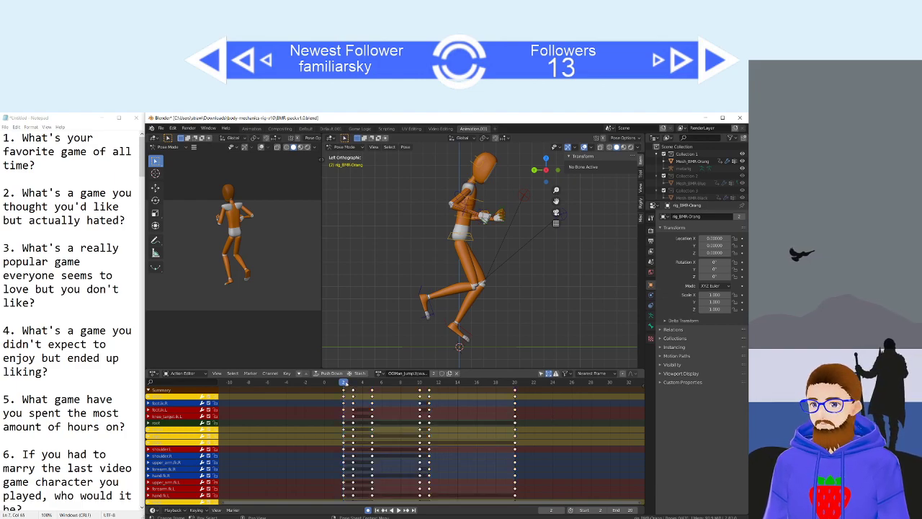
Lift the right foot slightly off the ground at frame 16 as the rig rises from the crouch.
key("space")
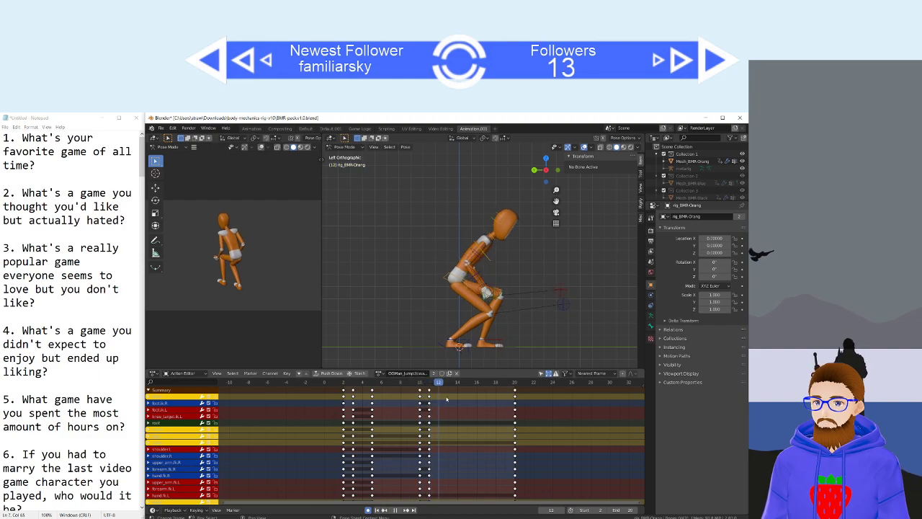
left_click_drag(478, 399, 468, 399)
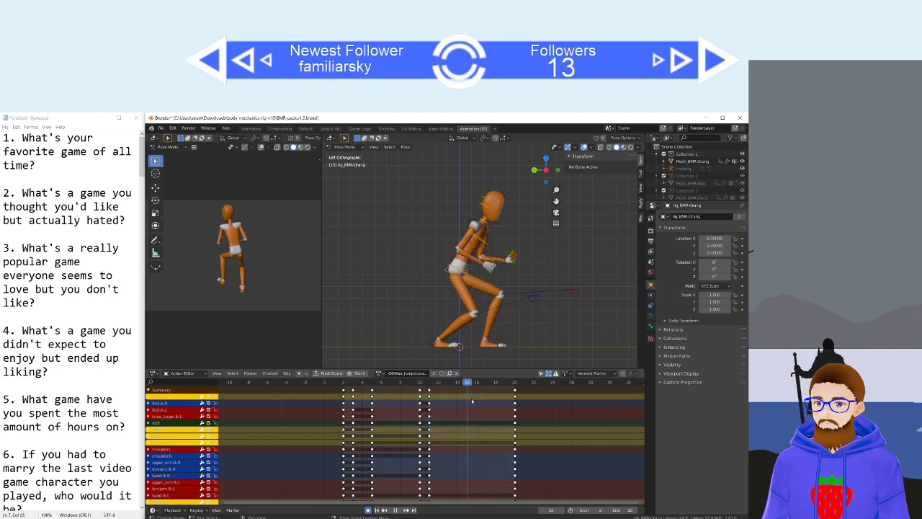
key("space")
left_click(440, 340)
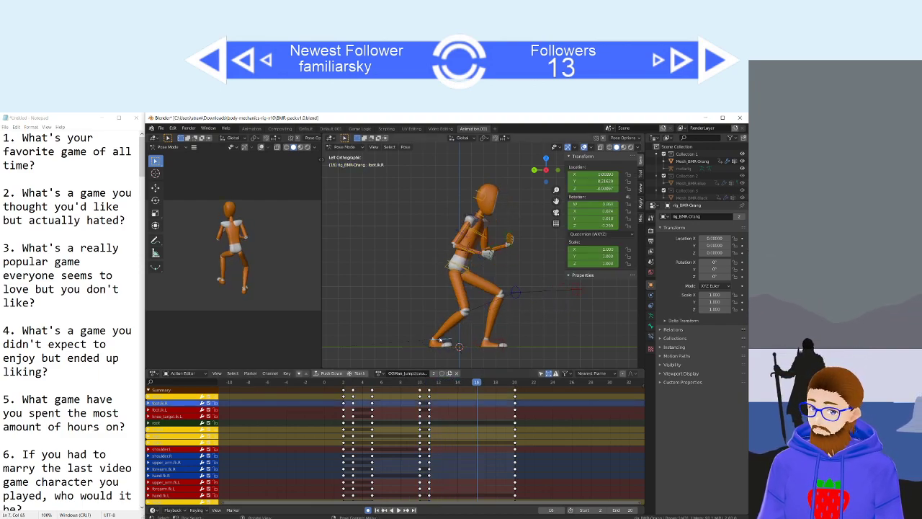
key("g")
left_click(438, 332)
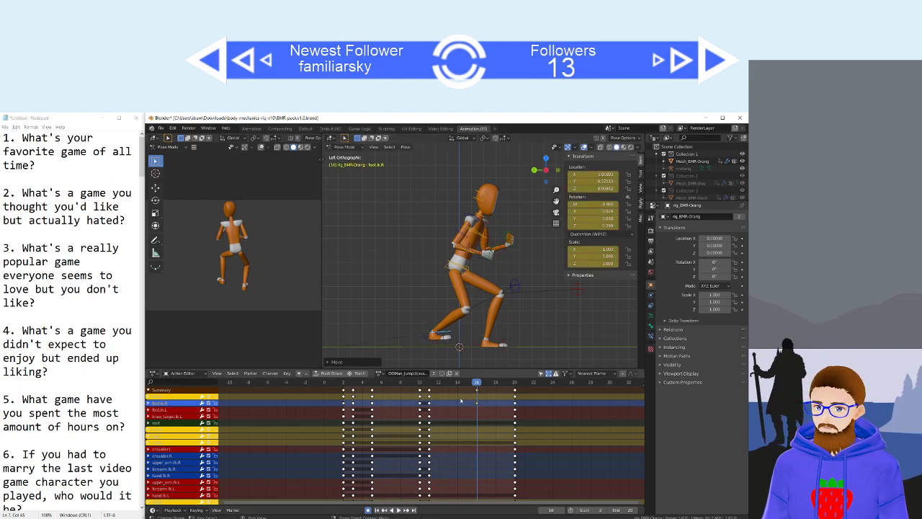
left_click(461, 400)
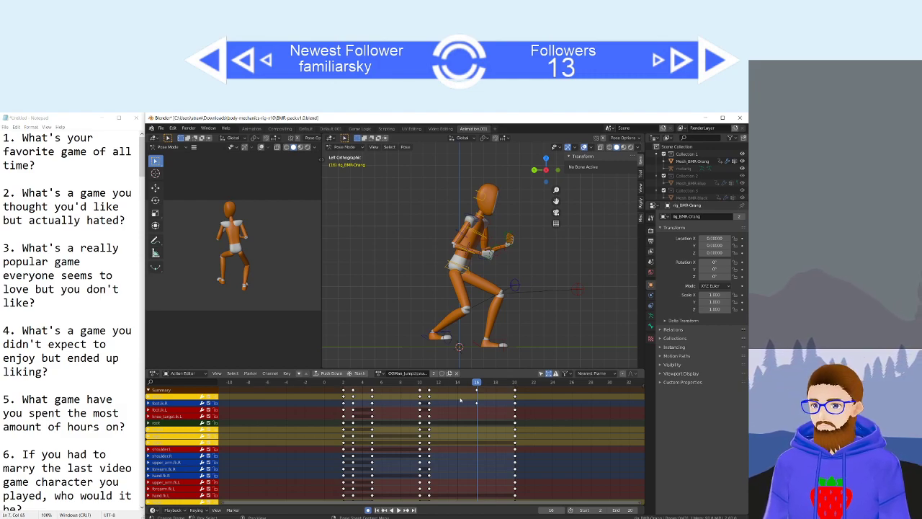
Review the playback and move the crouch keyframes at frames 10 and 11 to frames 7 and 8.
left_click_drag(437, 383, 511, 391)
key("space")
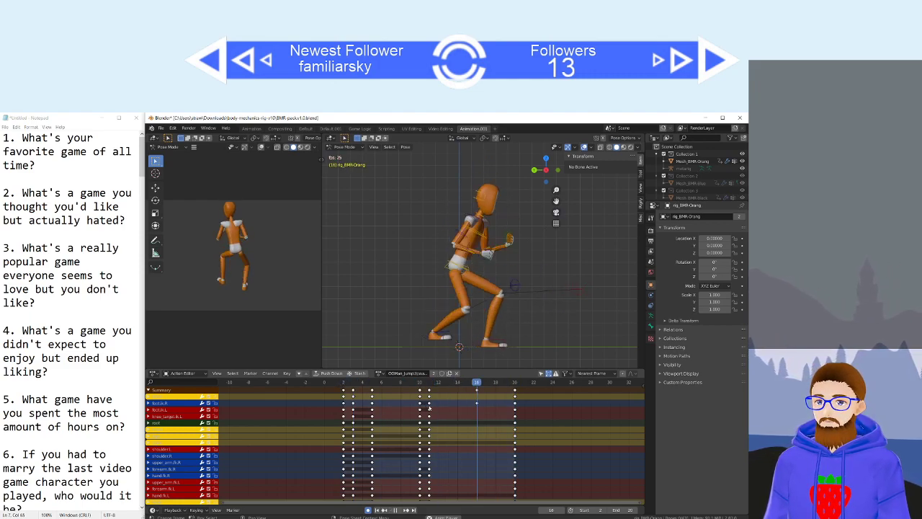
key("space")
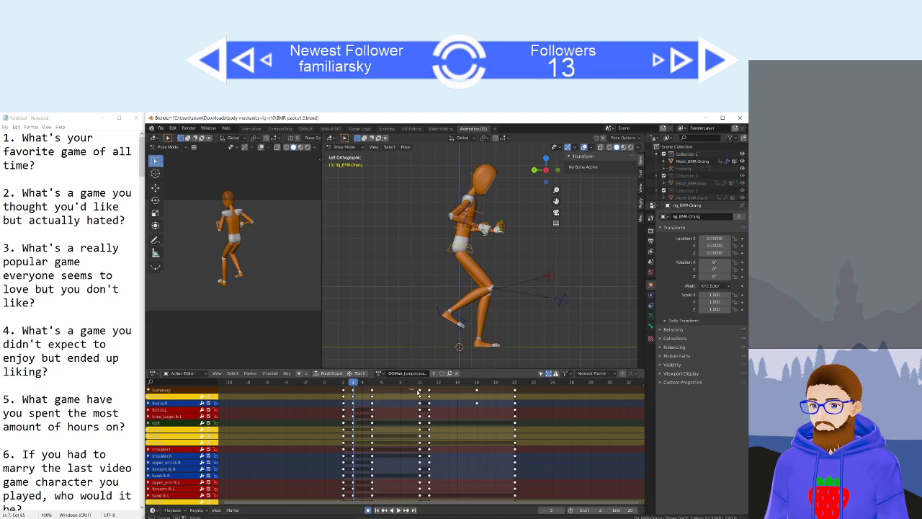
left_click_drag(434, 394, 438, 396)
key("g")
left_click(415, 400)
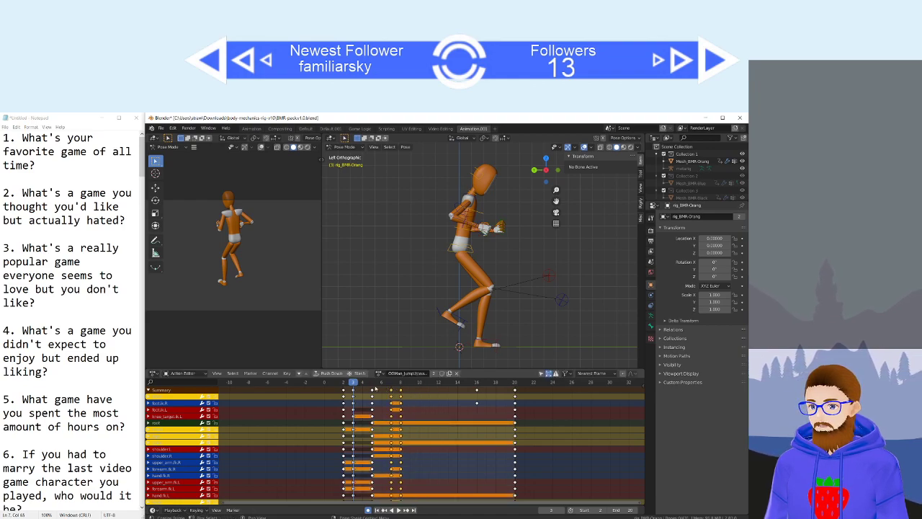
Try a faster timing with the frame 5 keyframes at frame 4 and the crouch keyframes at frames 6 and 7.
key("space")
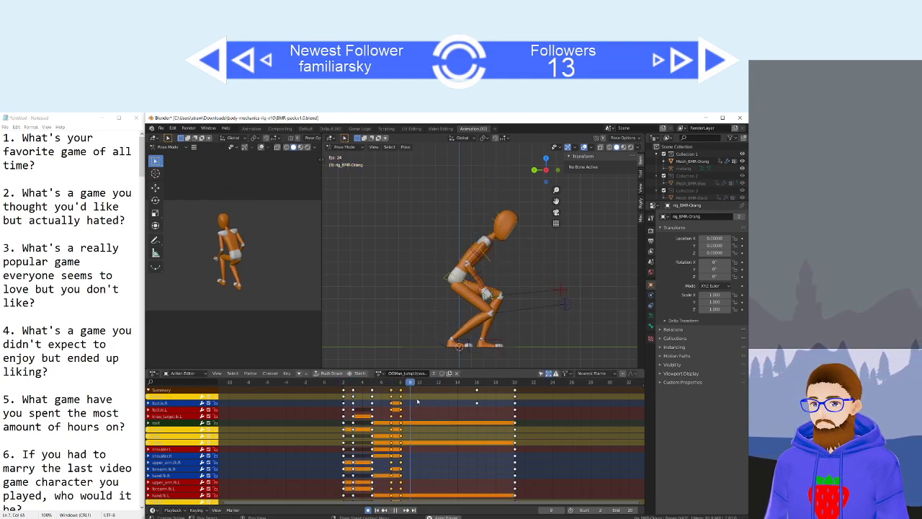
key("space")
key("g")
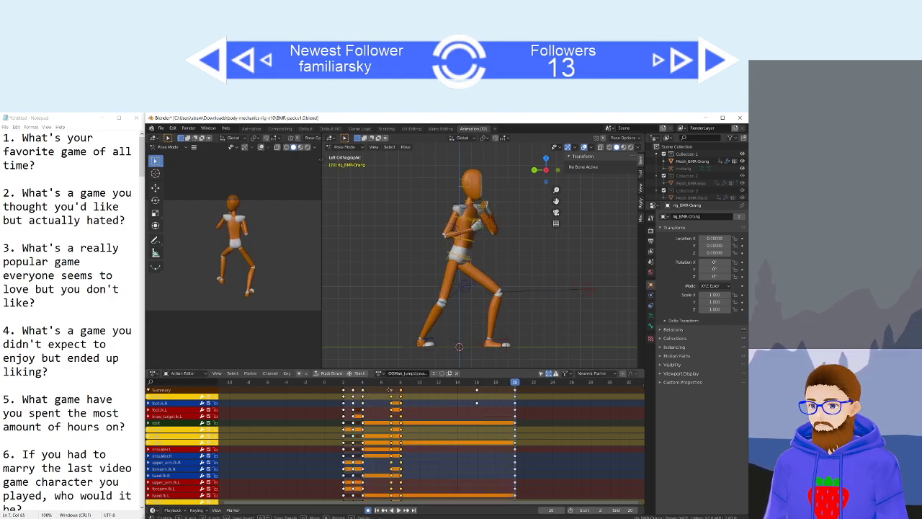
left_click(382, 392)
key("space")
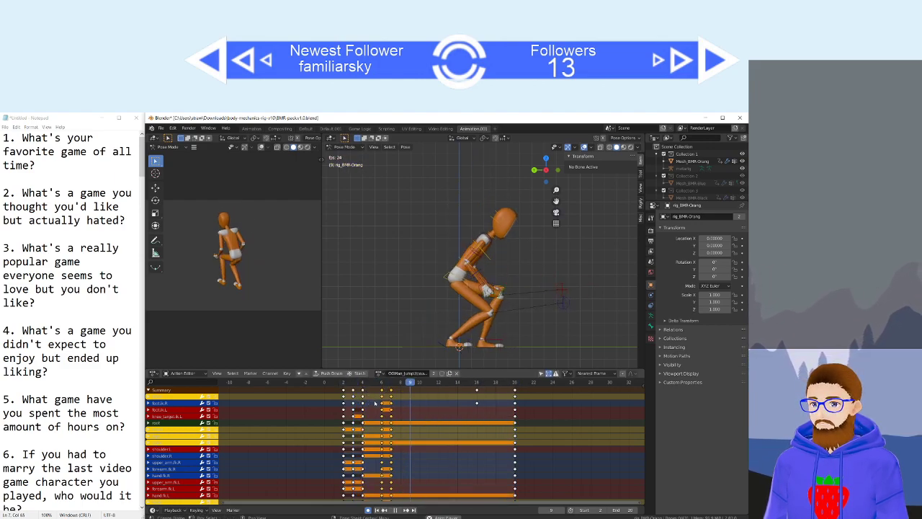
key("space")
Move the frame 4 keyframes back to frame 5 and the crouch keyframes back to frames 7 and 8.
left_click(369, 394)
left_click_drag(363, 391, 374, 394)
key("space")
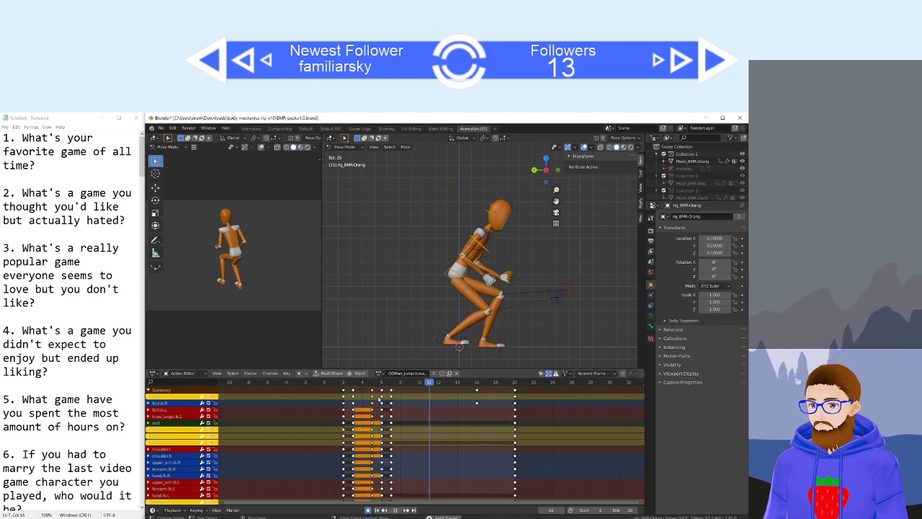
key("space")
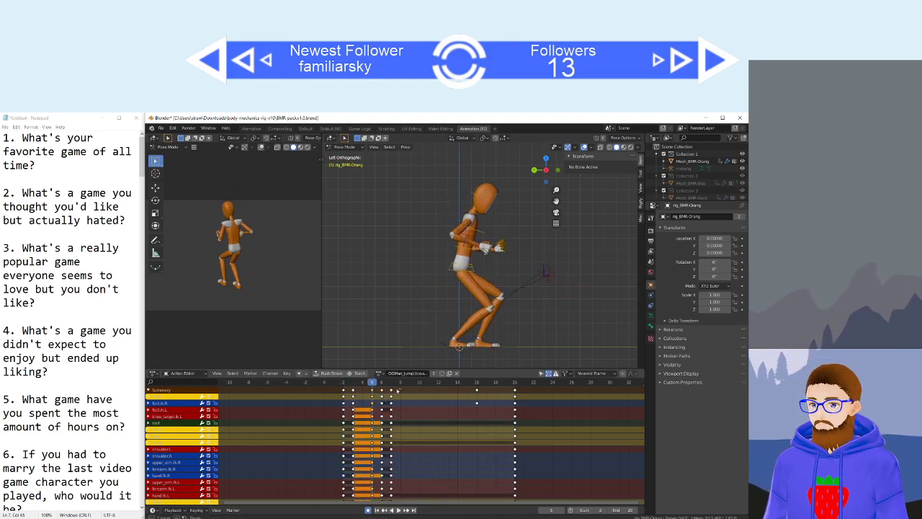
left_click(383, 393)
left_click_drag(383, 393, 392, 393)
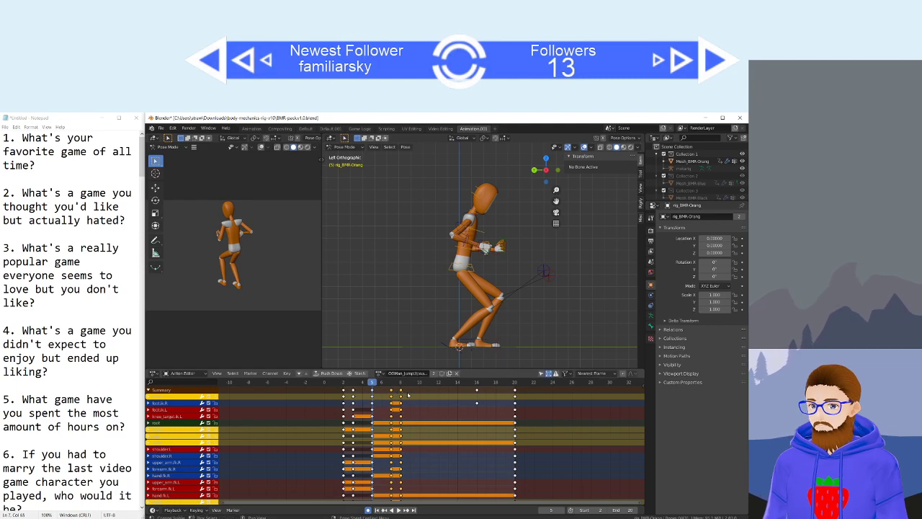
Play the motion and move the frame 16 keyframe to frame 10 and the final pose's keyframes to frame 12.
key("space")
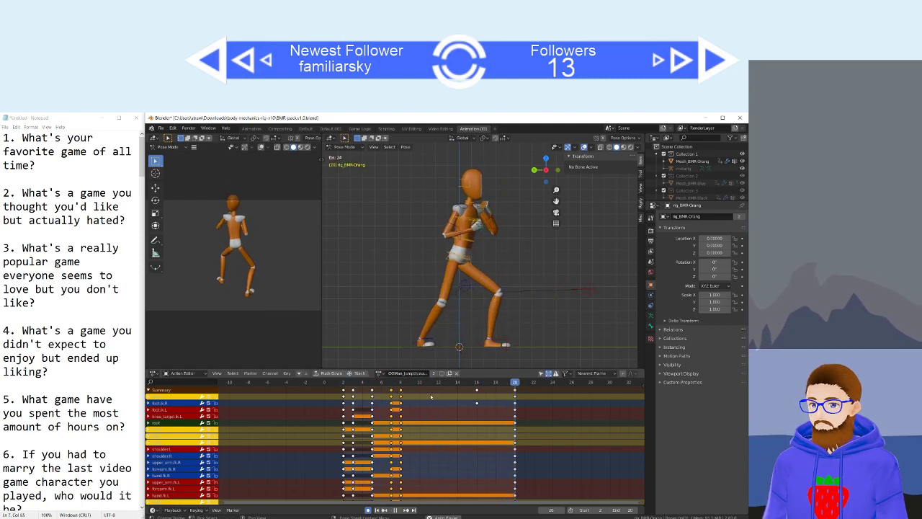
key("space")
left_click_drag(463, 394, 440, 394)
left_click(461, 393)
Play back the retimed jump, check it from a perspective angle, and save the file.
key("space")
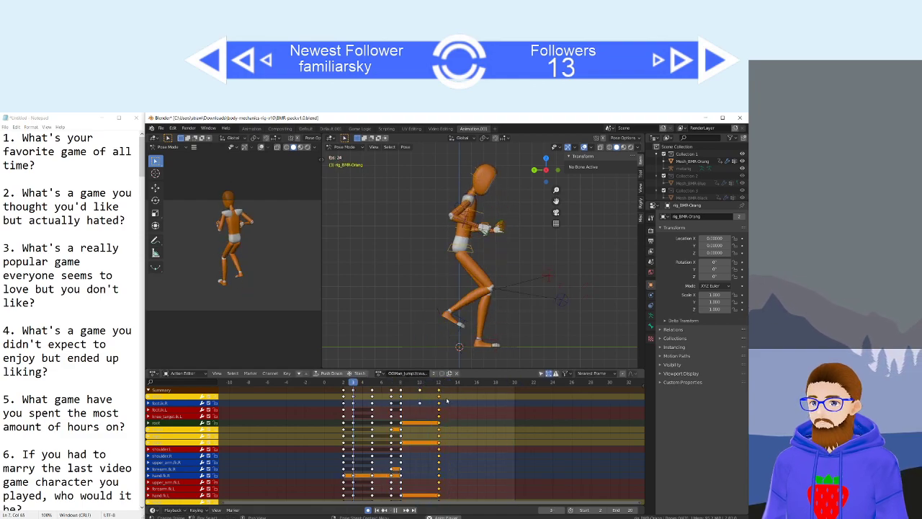
middle_click_drag(433, 309, 455, 334)
key("space")
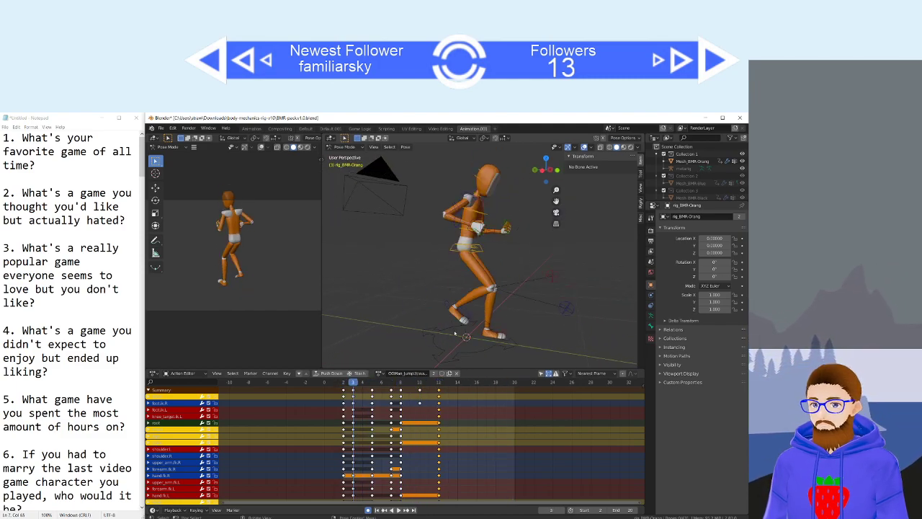
key("ctrl+s")
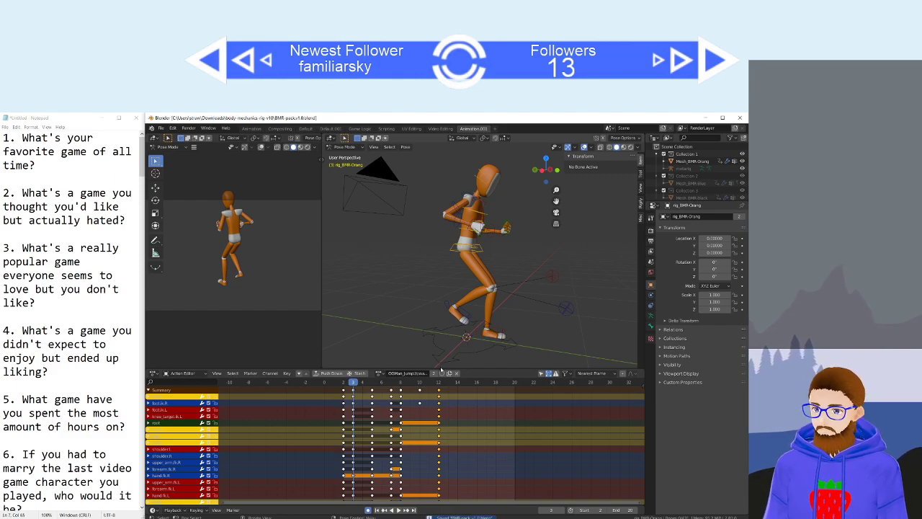
Protect the current jump action with a fake user and look through the list of saved actions.
left_click(457, 406)
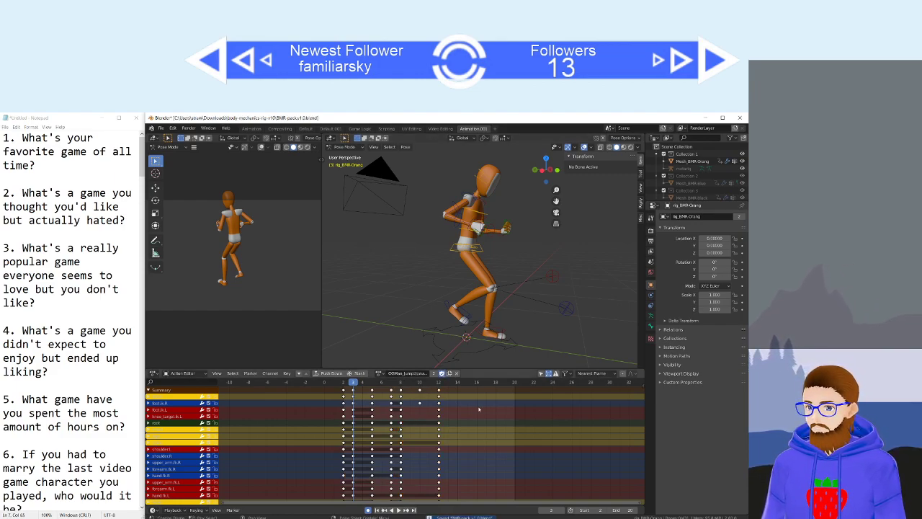
left_click(379, 373)
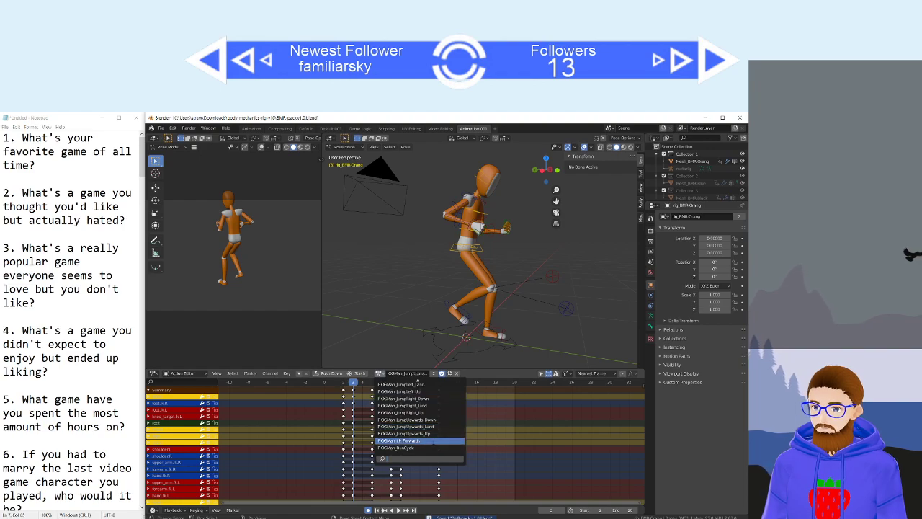
scroll(417, 451, "up", 11)
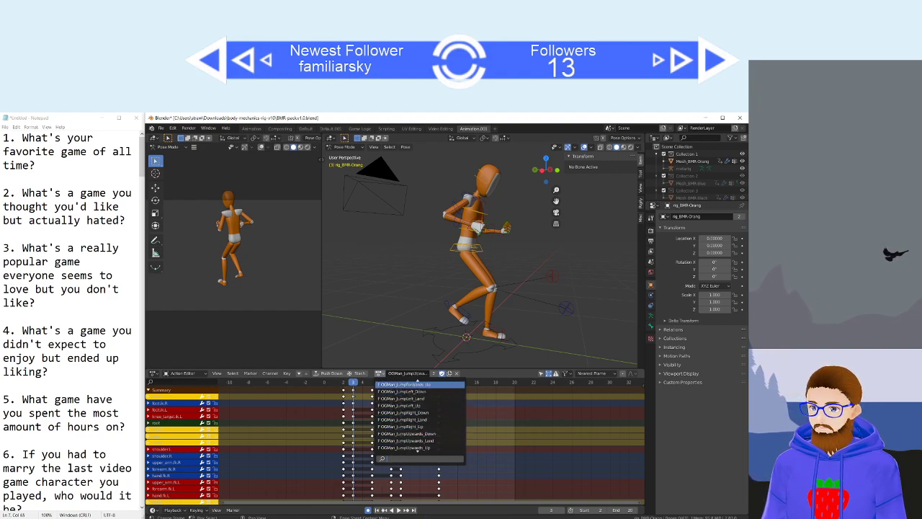
scroll(417, 451, "down", 10)
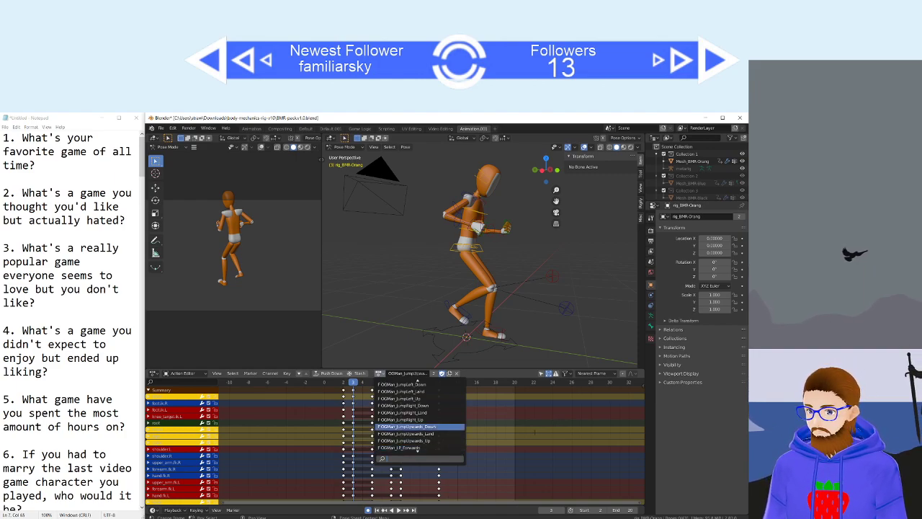
left_click(510, 427)
scroll(511, 426, "up", 2)
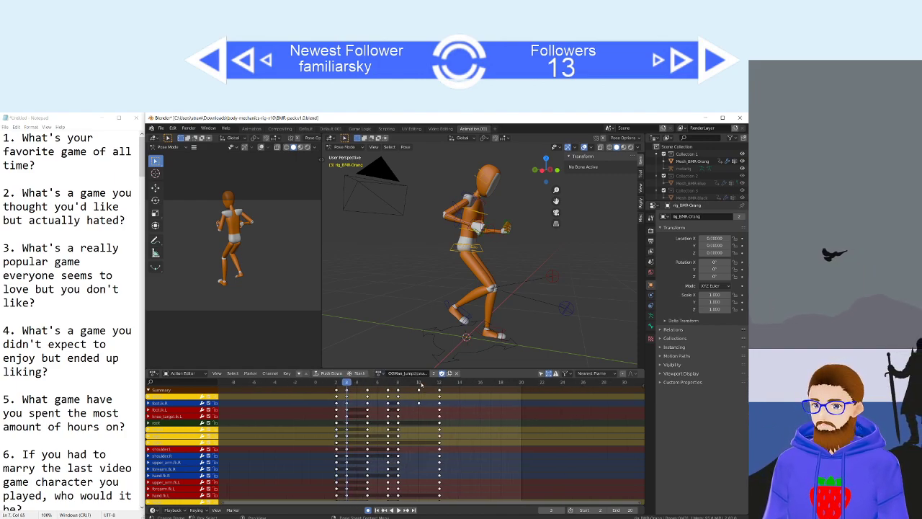
Keyframe the whole character at frame 10, then save the file with the playhead back at frame 2.
left_click(420, 383)
key("i")
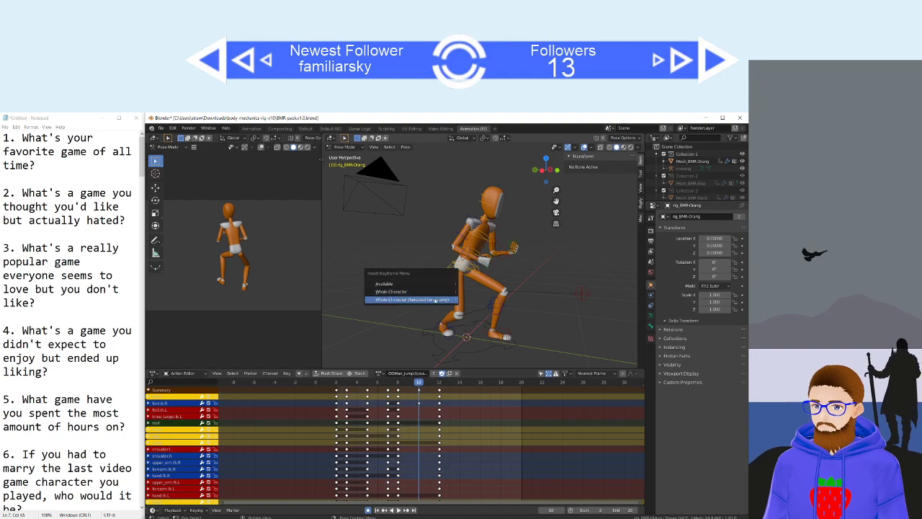
left_click(433, 292)
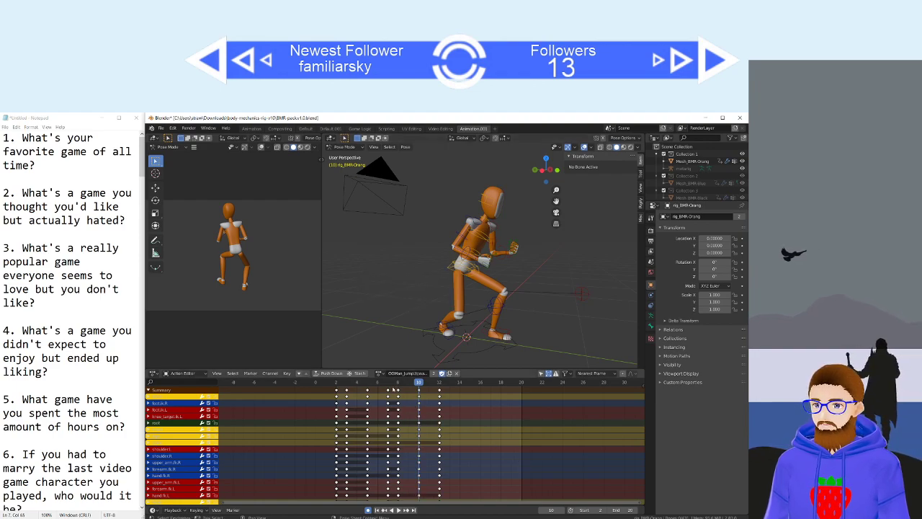
left_click(336, 382)
key("ctrl+s")
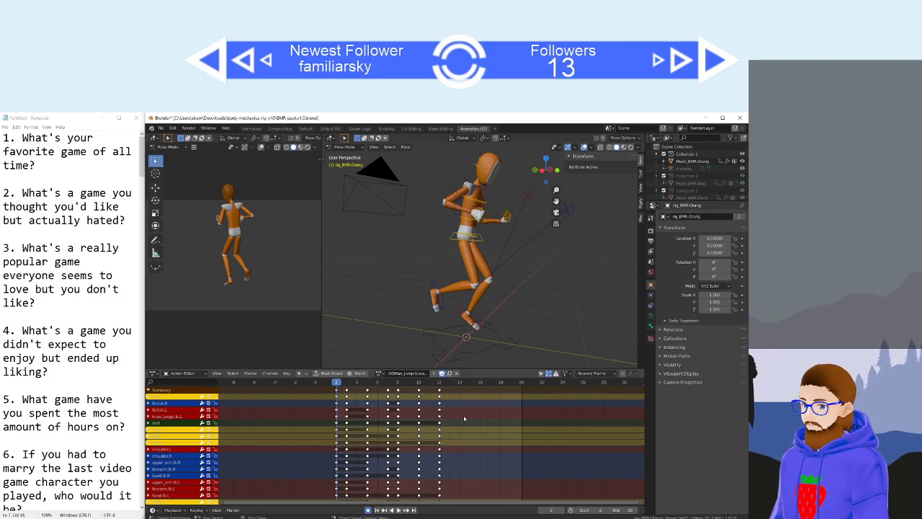
Switch to the 3D Action Game Animation List document in Word and review the movement, button, combat and defense entries.
key("alt+Tab")
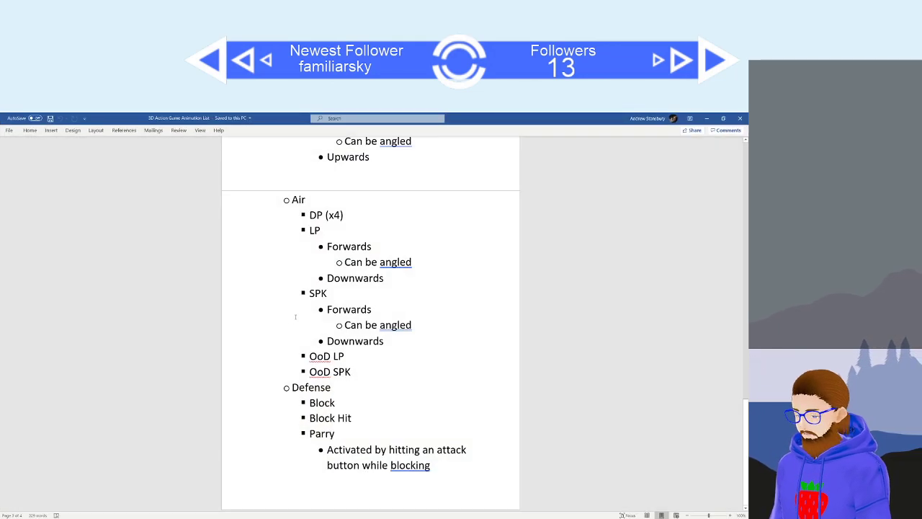
scroll(299, 304, "up", 20)
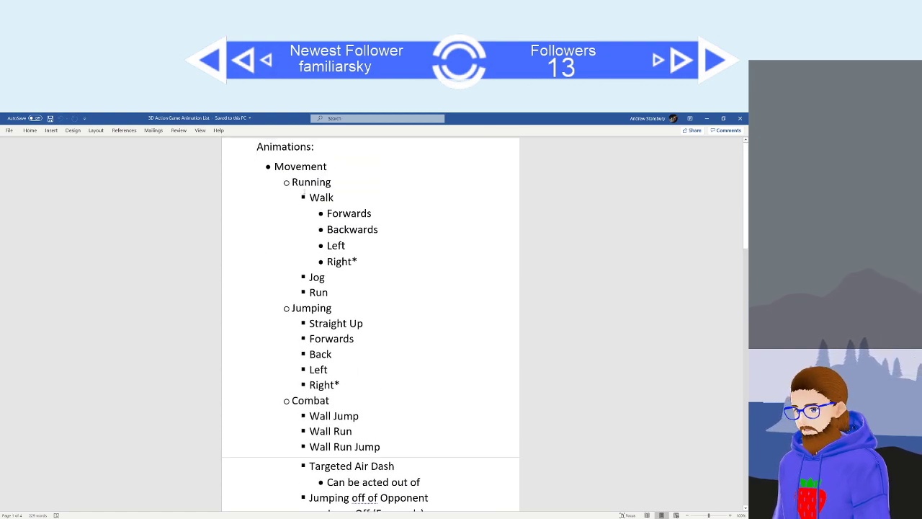
left_click_drag(330, 214, 351, 261)
left_click(270, 235)
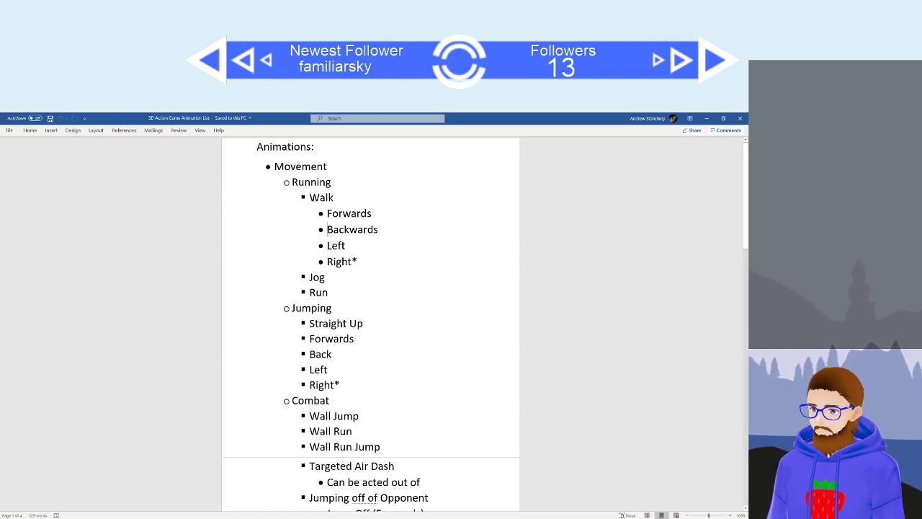
scroll(370, 325, "down", 3)
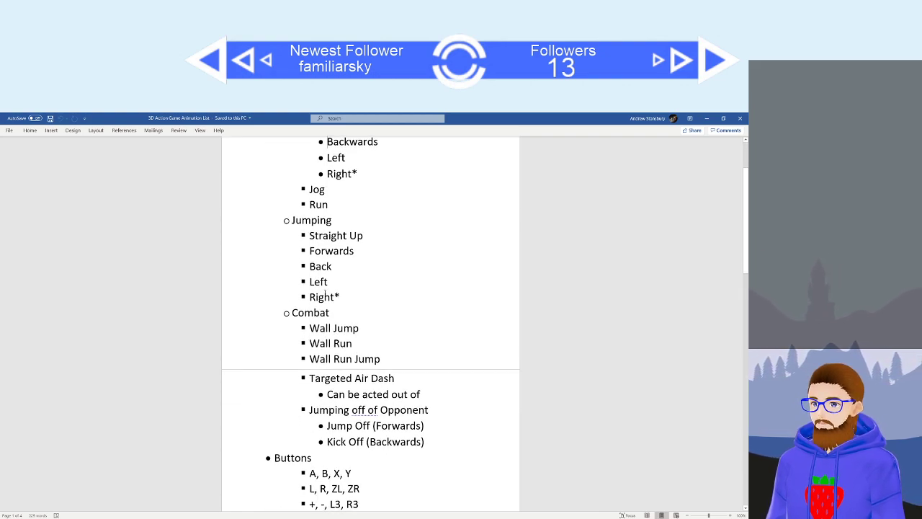
scroll(326, 296, "down", 3)
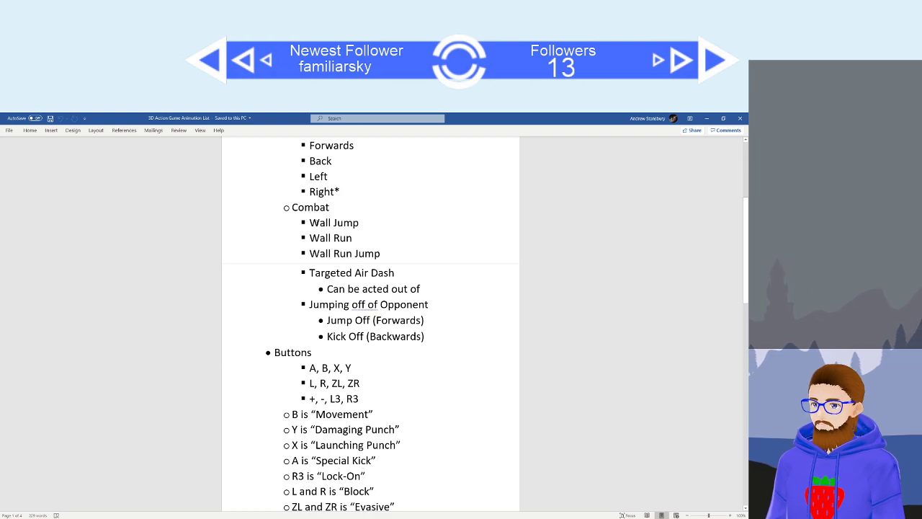
scroll(293, 280, "down", 2)
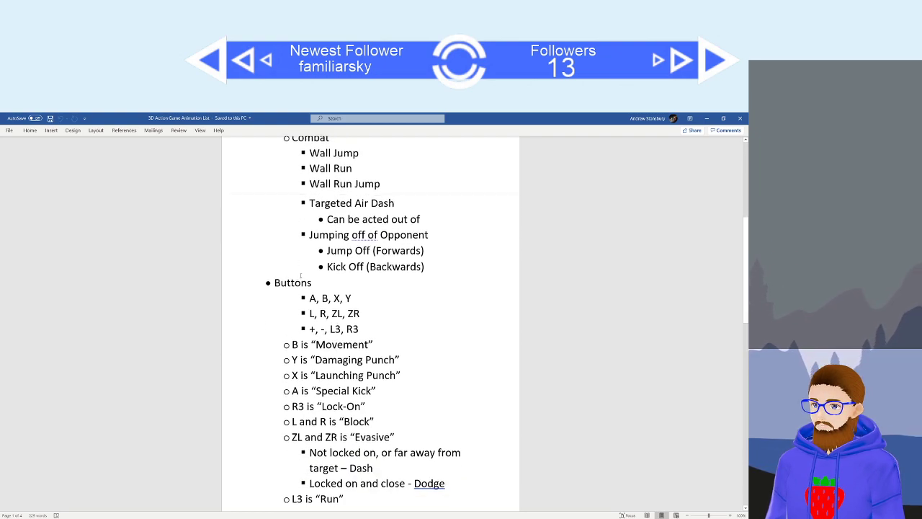
scroll(293, 280, "down", 6)
scroll(293, 281, "down", 7)
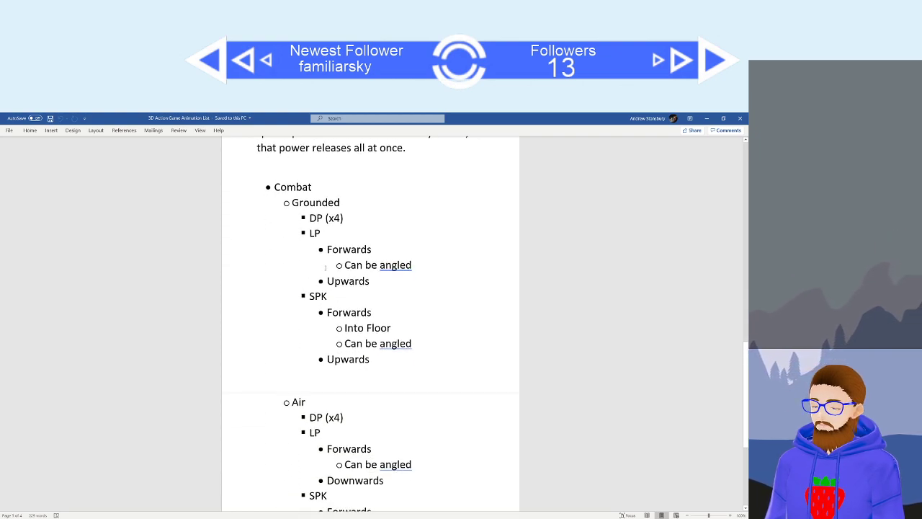
scroll(325, 268, "down", 5)
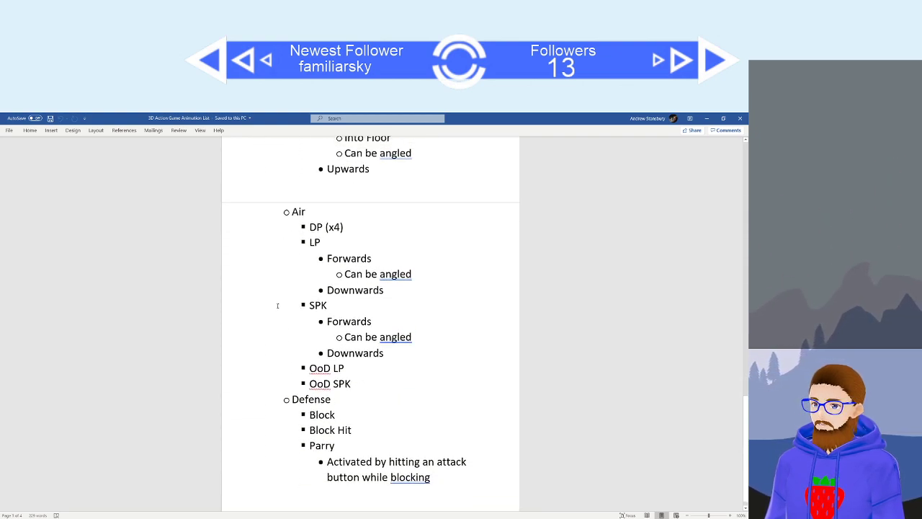
scroll(278, 306, "up", 1)
scroll(278, 305, "down", 1)
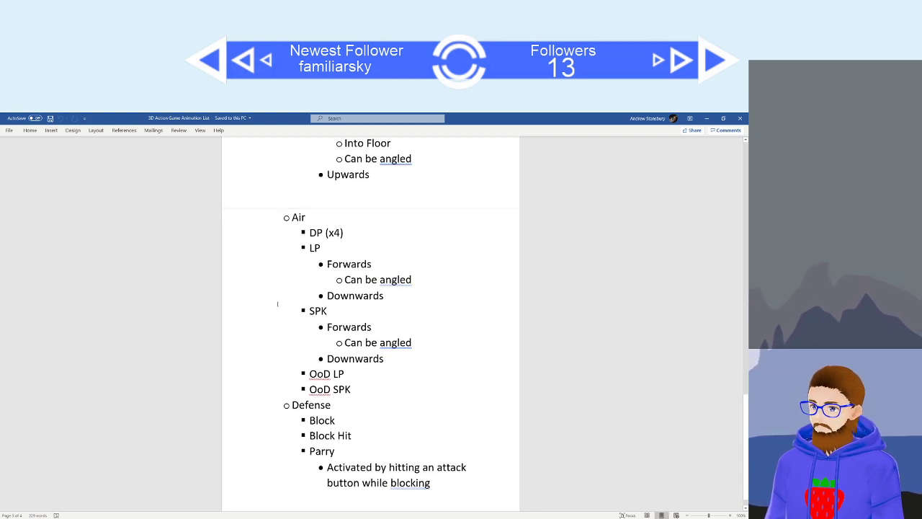
scroll(277, 303, "down", 1)
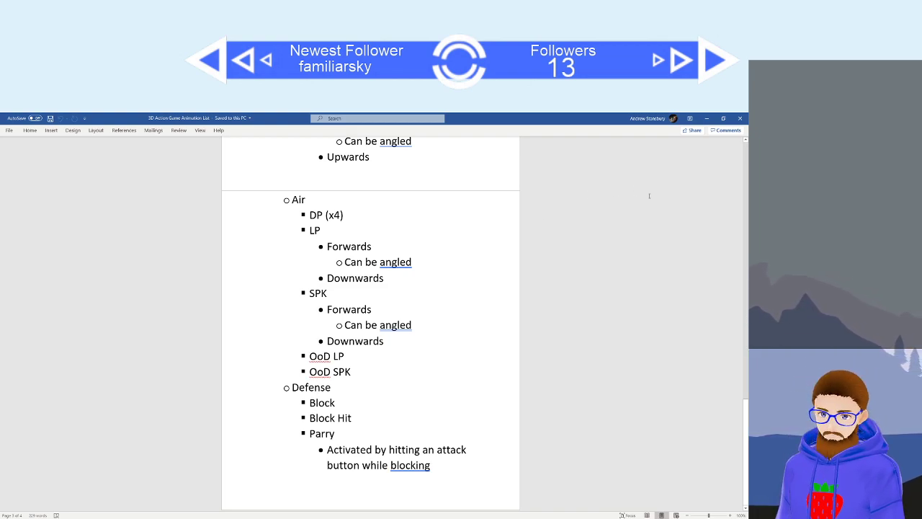
left_click(706, 117)
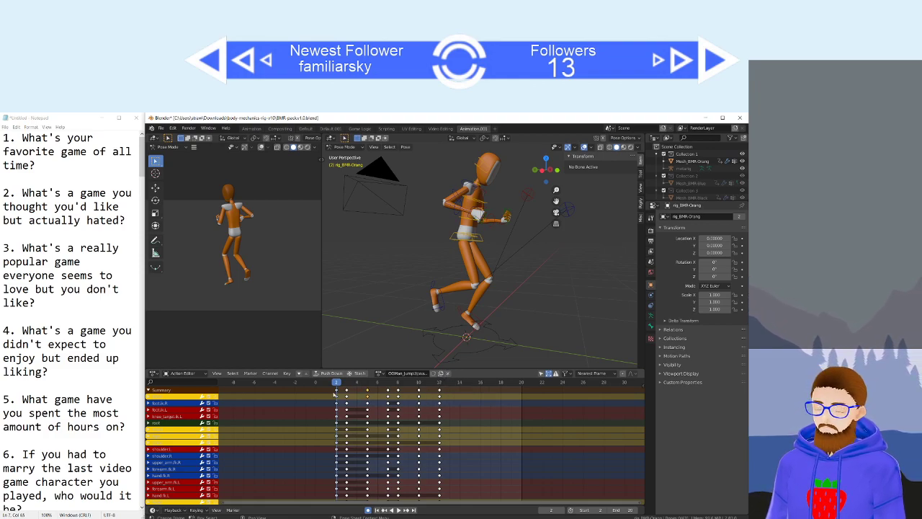
left_click_drag(334, 392, 454, 393)
key("x")
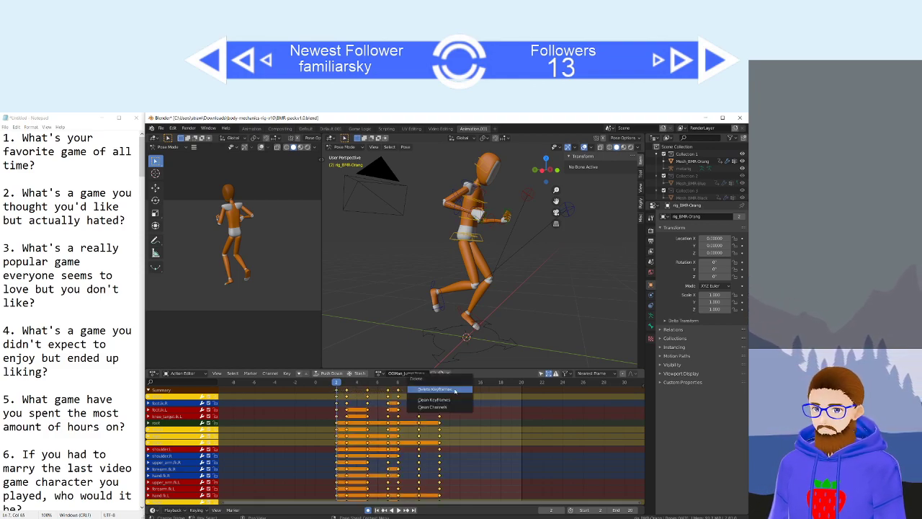
left_click(454, 390)
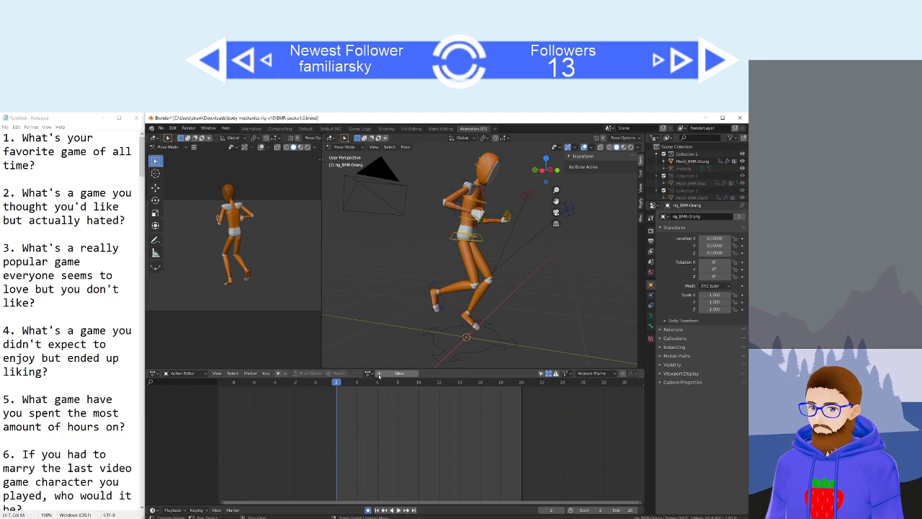
key("ctrl+z")
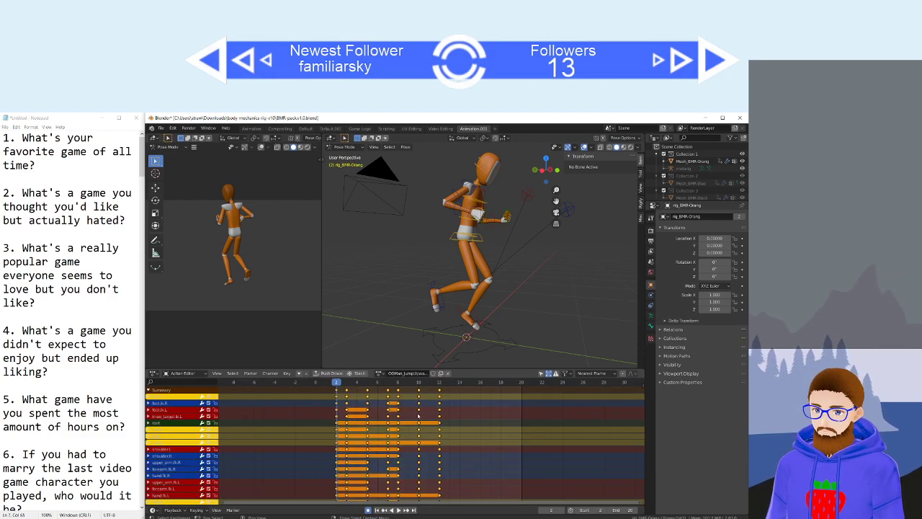
Delete all keyframes from frame 2 to frame 10, keeping only the final pose at frame 12.
left_click(427, 388)
left_click_drag(426, 388, 315, 396)
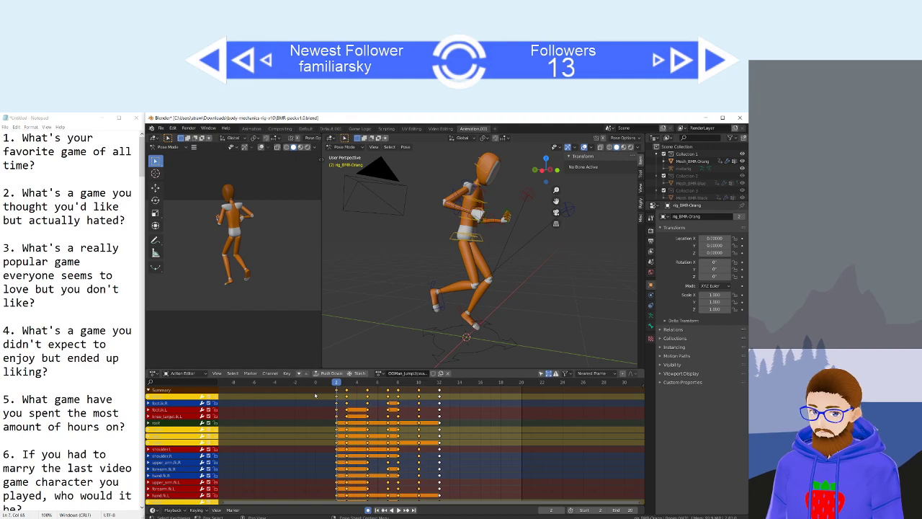
key("x")
left_click(315, 395)
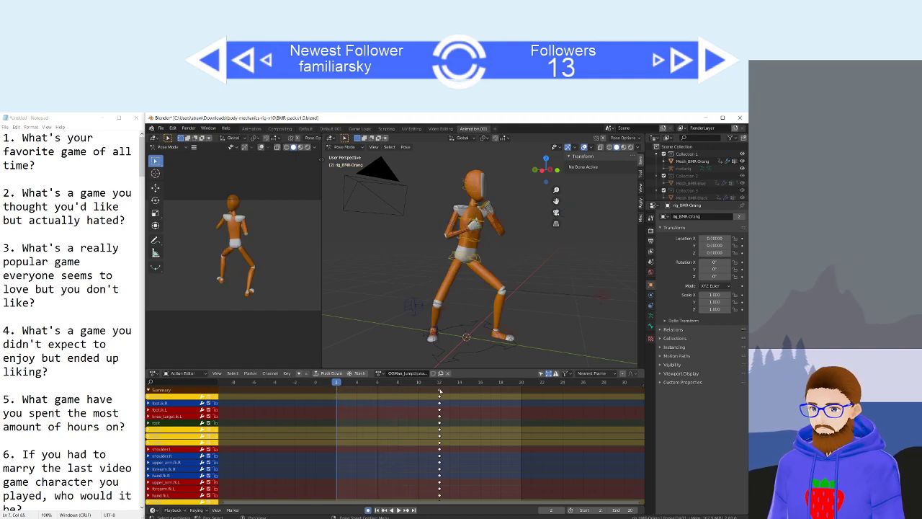
Move the remaining pose's keyframes to frame 0 and set the animation's start frame to 0.
left_click_drag(440, 390, 356, 383)
left_click(336, 390)
left_click(347, 382)
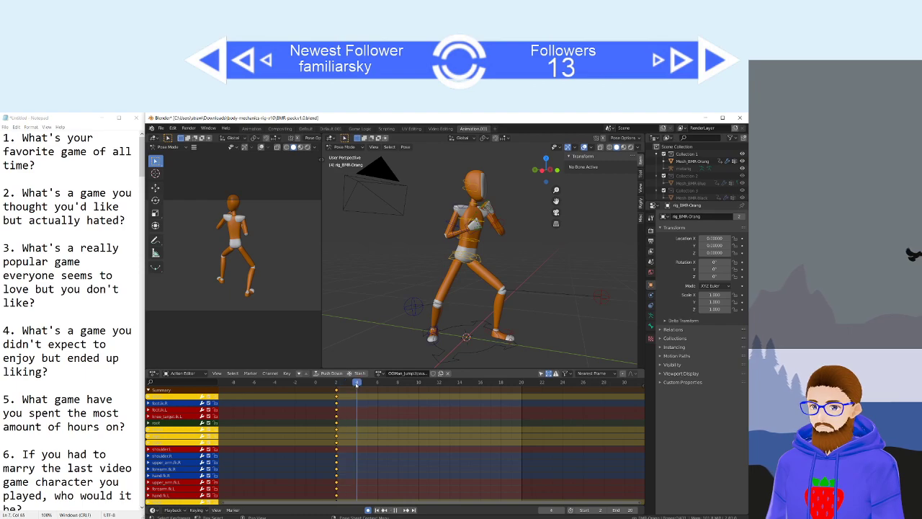
left_click(574, 511)
left_click(575, 510)
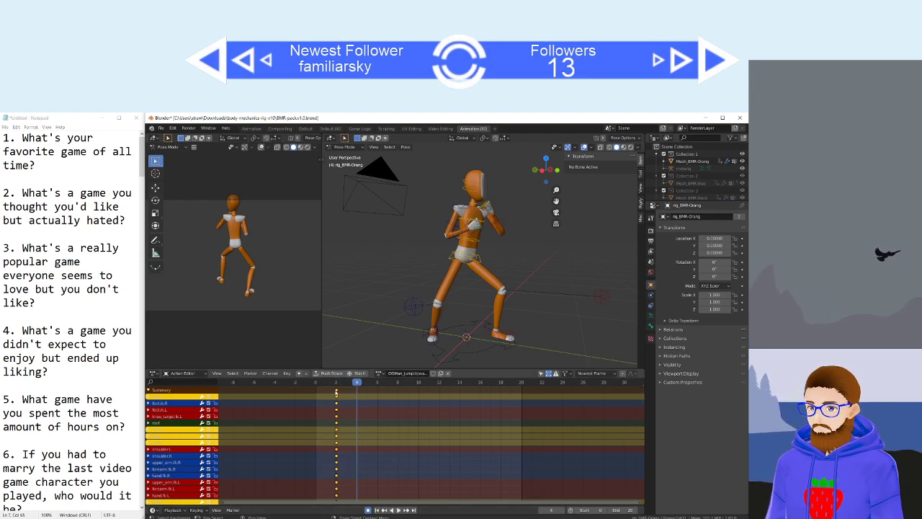
key("g")
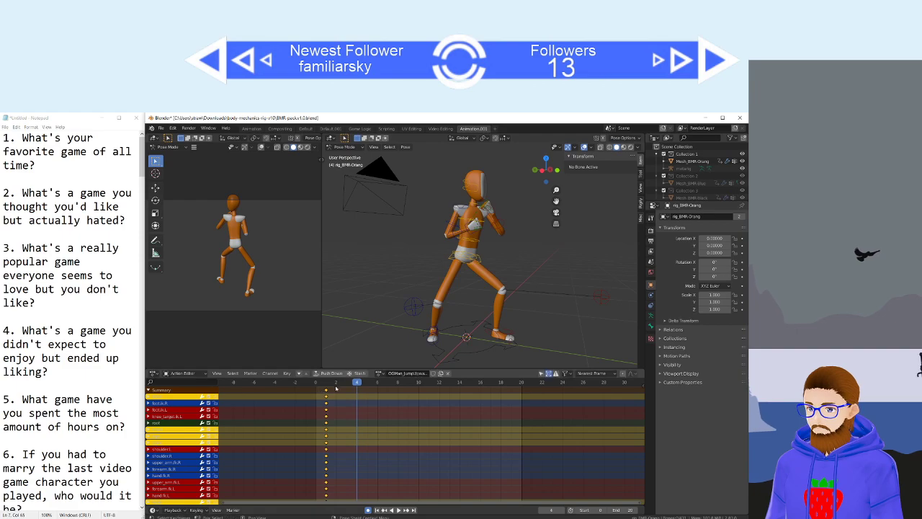
left_click(321, 391)
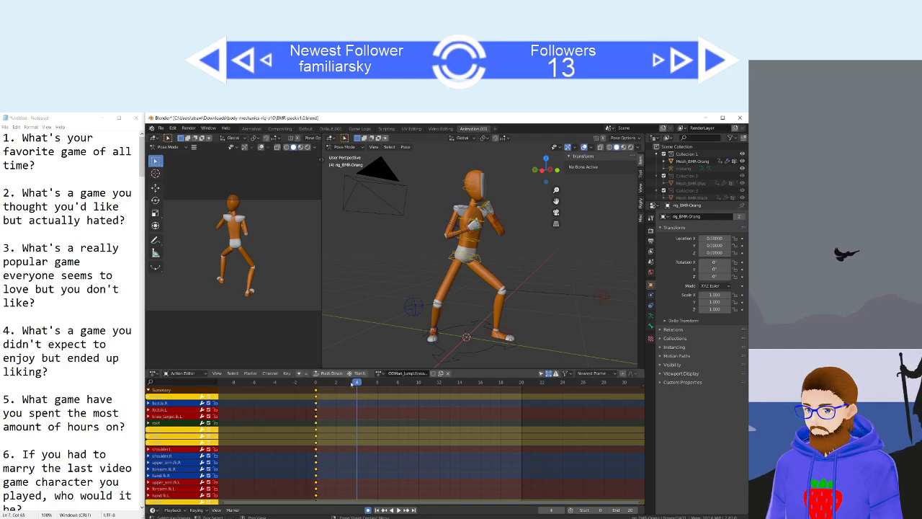
Set the animation's end frame to 4 and go to frame 4.
left_click_drag(356, 383, 336, 382)
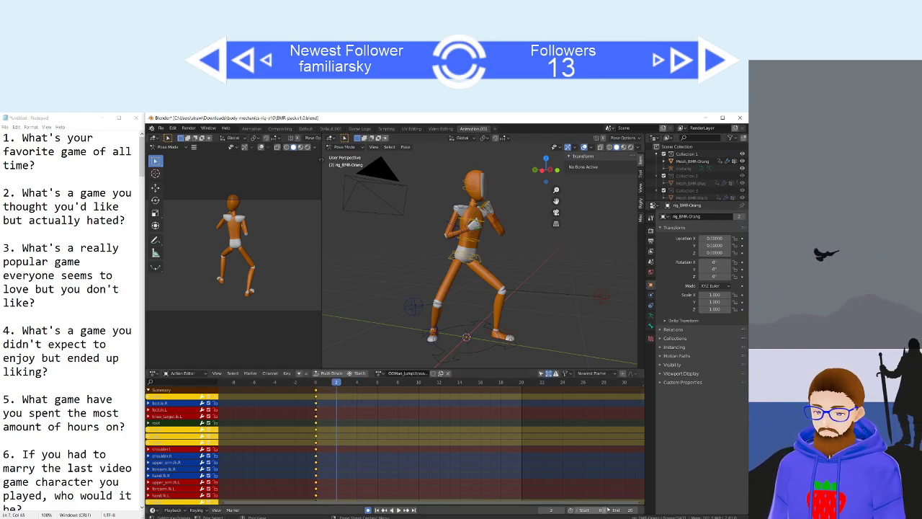
left_click_drag(624, 510, 615, 510)
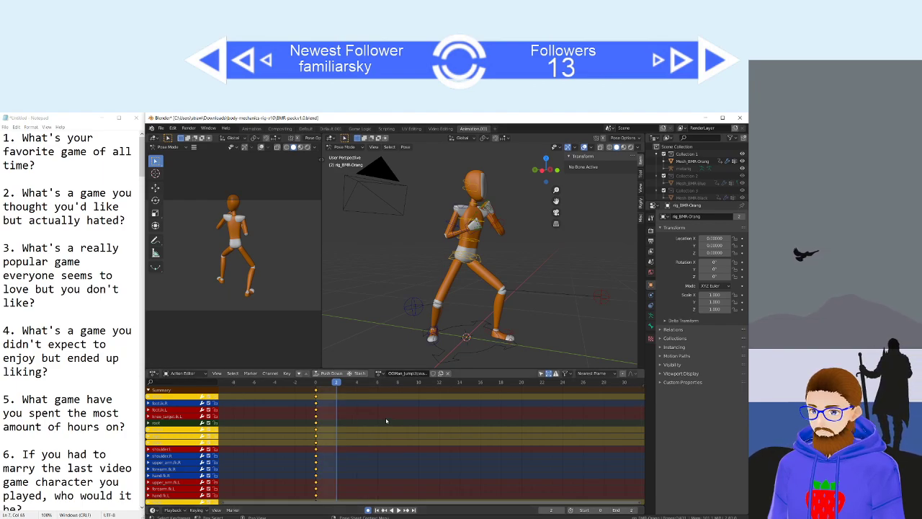
scroll(319, 415, "up", 6)
scroll(320, 415, "down", 2)
middle_click_drag(319, 416, 433, 425)
scroll(418, 414, "up", 1)
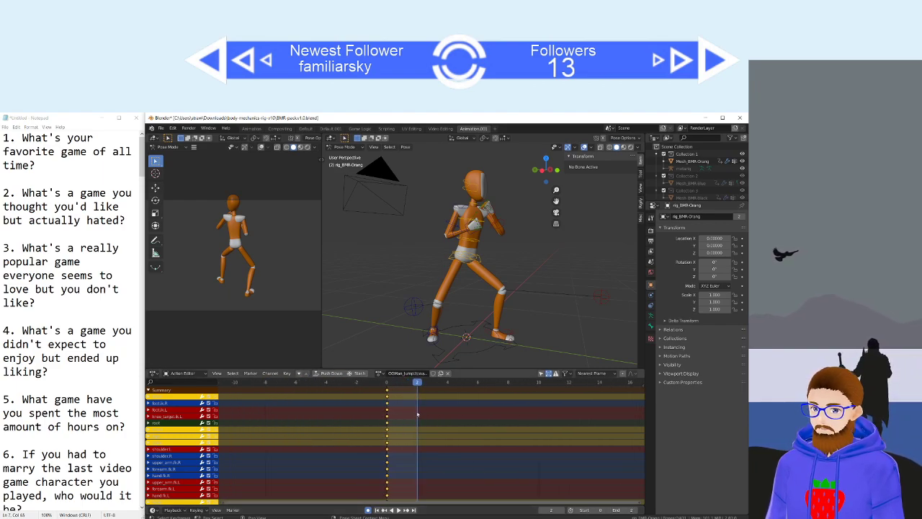
left_click_drag(401, 383, 417, 387)
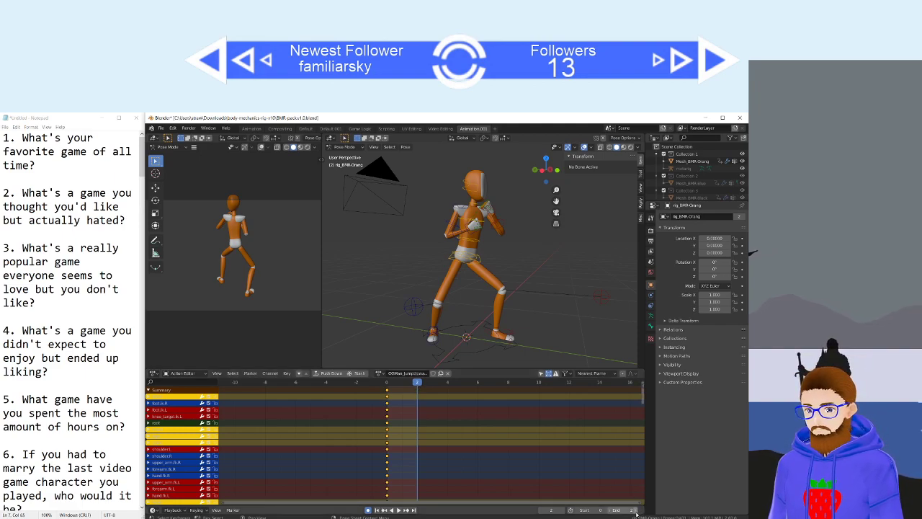
left_click_drag(435, 387, 446, 386)
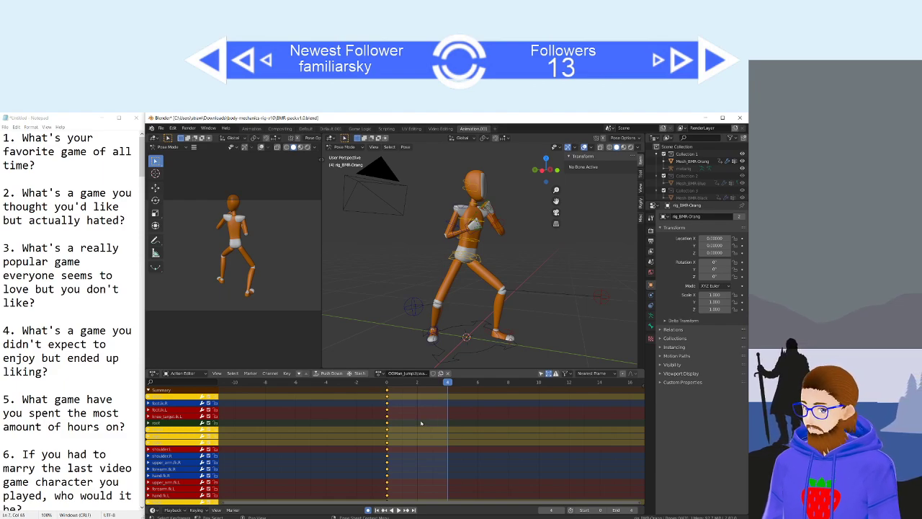
middle_click_drag(456, 351, 469, 291)
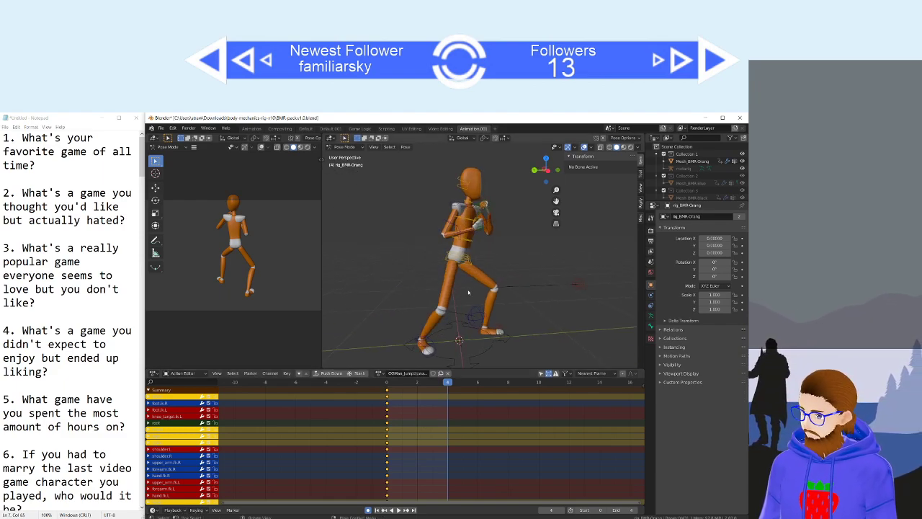
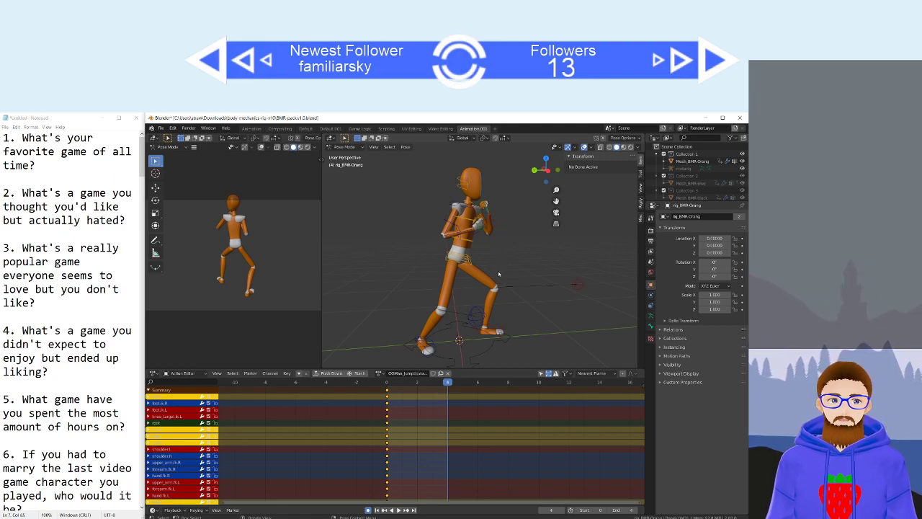
Rotate the orange mannequin's left upper arm and forearm on frame 4 to start raising the left hand toward the face.
key("ctrl+KP_3")
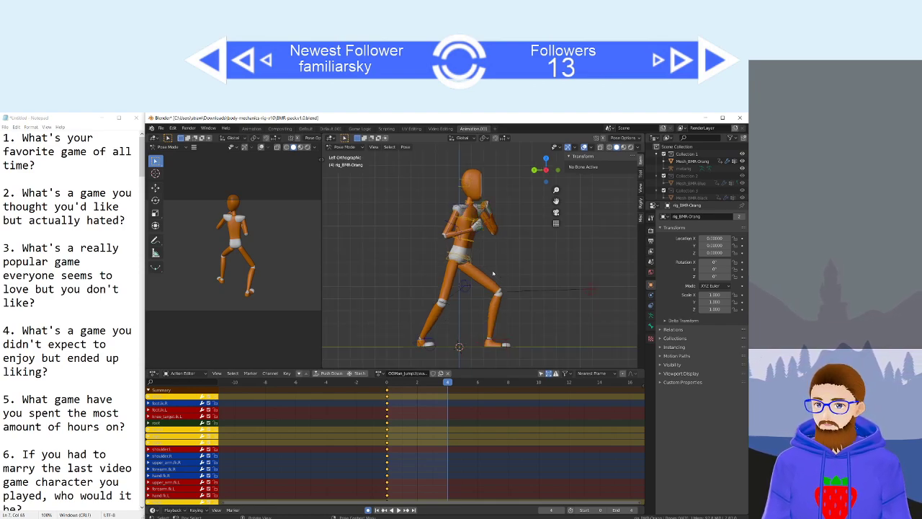
middle_click_drag(475, 272, 445, 312)
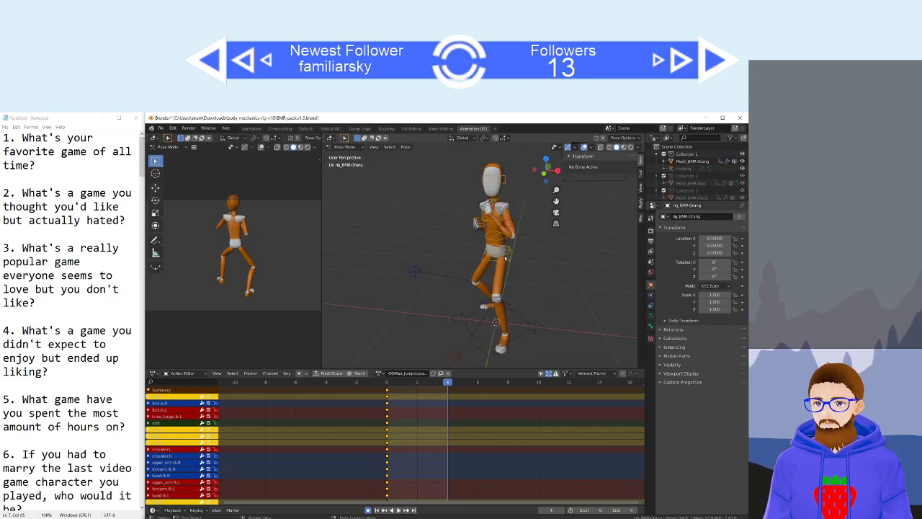
middle_click_drag(505, 258, 481, 273)
middle_click_drag(512, 241, 554, 241)
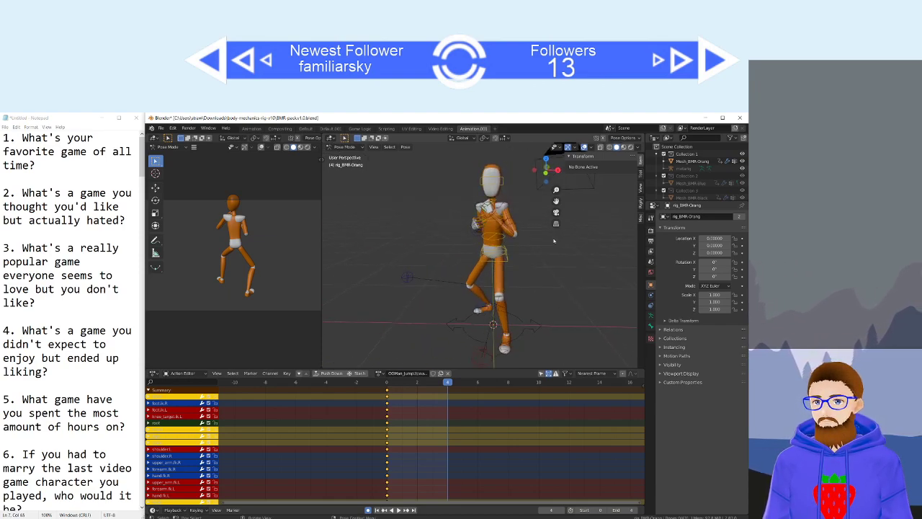
left_click(513, 222)
key("ctrl+z")
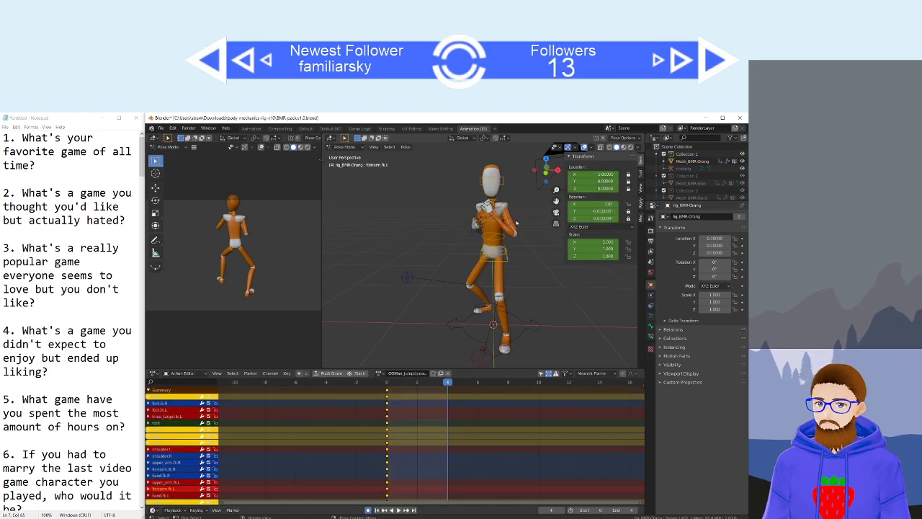
middle_click_drag(509, 222, 535, 228)
key("r")
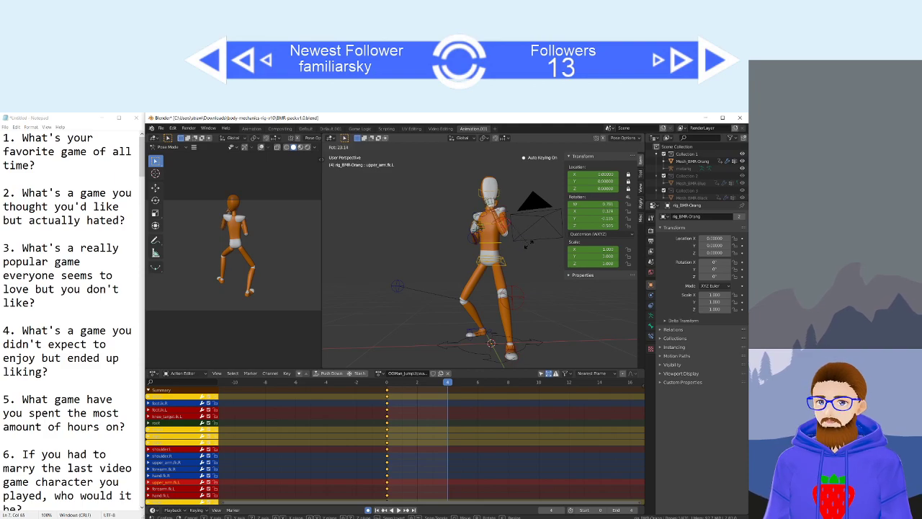
left_click(528, 243)
left_click(497, 221)
key("r")
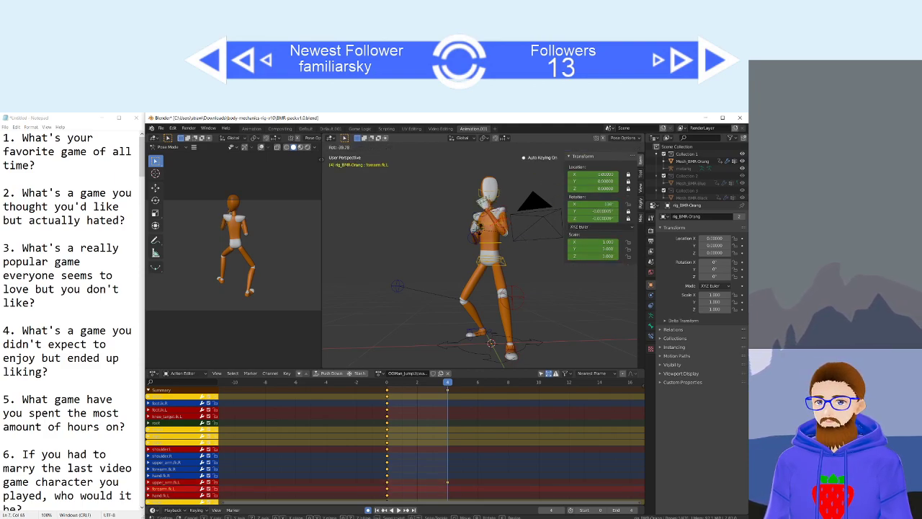
left_click(516, 232)
Lift the left upper arm higher in front of the chest from the side and adjust the left forearm's bend.
middle_click_drag(518, 234, 491, 243)
left_click(496, 221)
key("r")
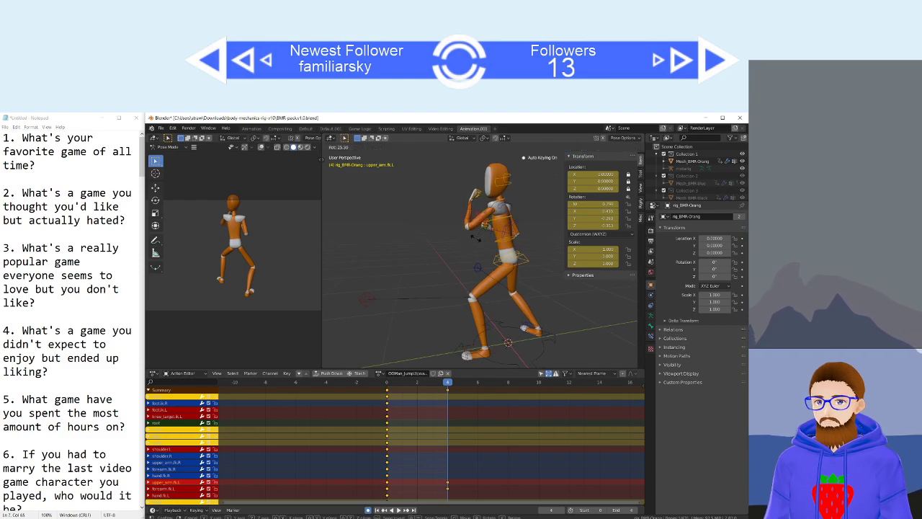
left_click(474, 235)
left_click(464, 207)
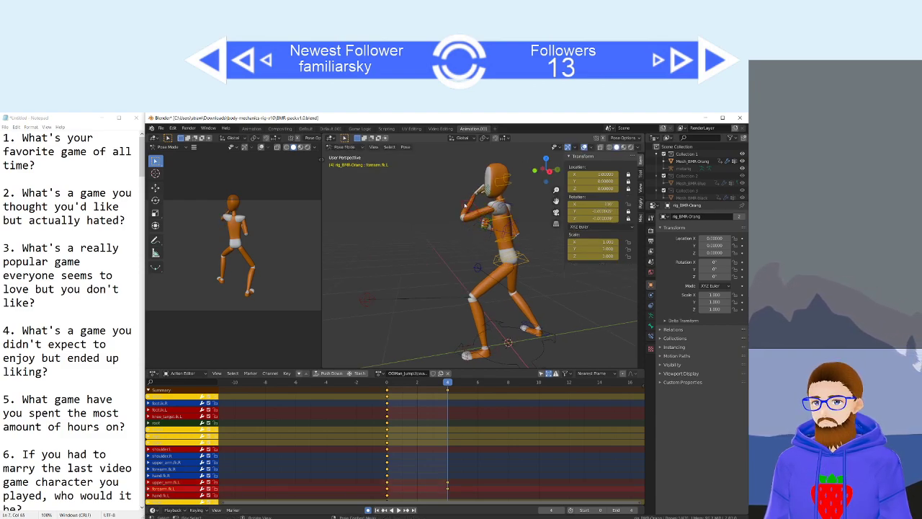
key("r")
left_click(453, 205)
Refine the left upper arm's rotation from the front, using free rotation to swing the elbow out and the fist before the face.
middle_click_drag(452, 206, 503, 209)
left_click(502, 209)
key("r")
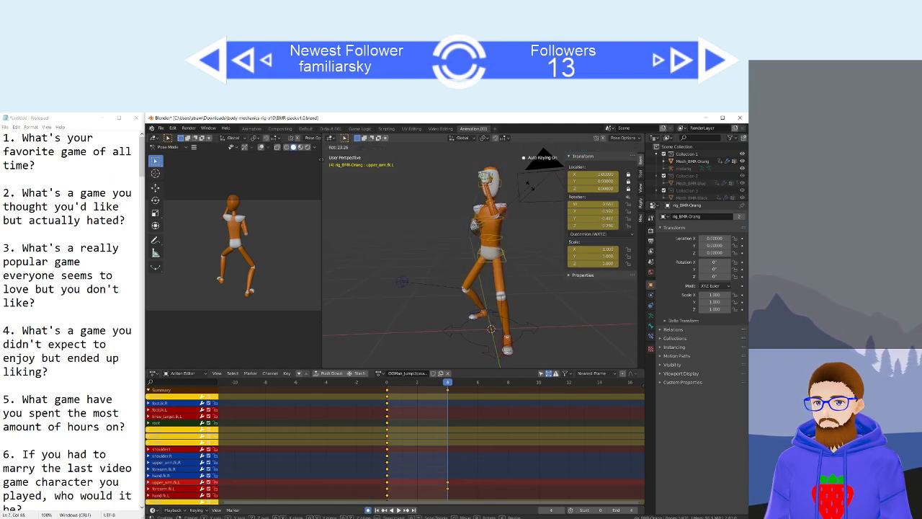
left_click(533, 186)
key("r")
key("r")
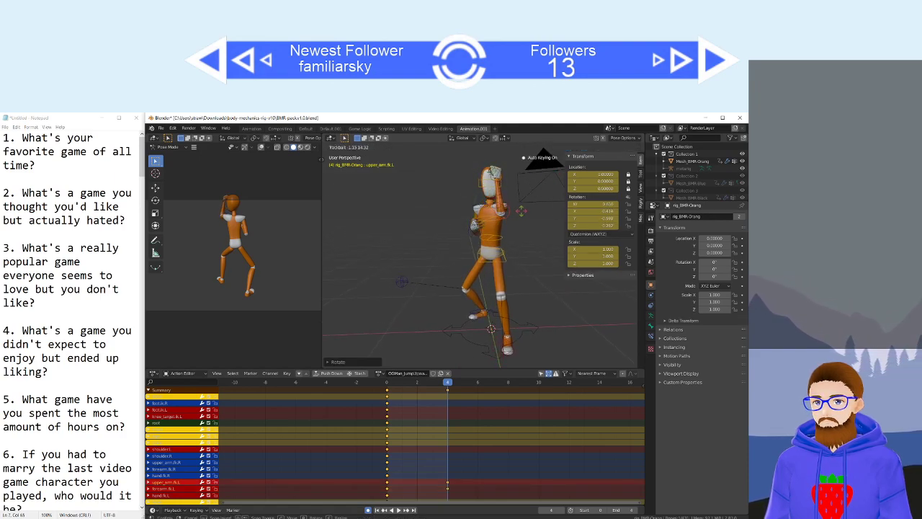
left_click(521, 211)
mouse_move(520, 210)
middle_mouse_down()
mouse_move(529, 236)
mouse_move(511, 215)
middle_mouse_up()
key("r")
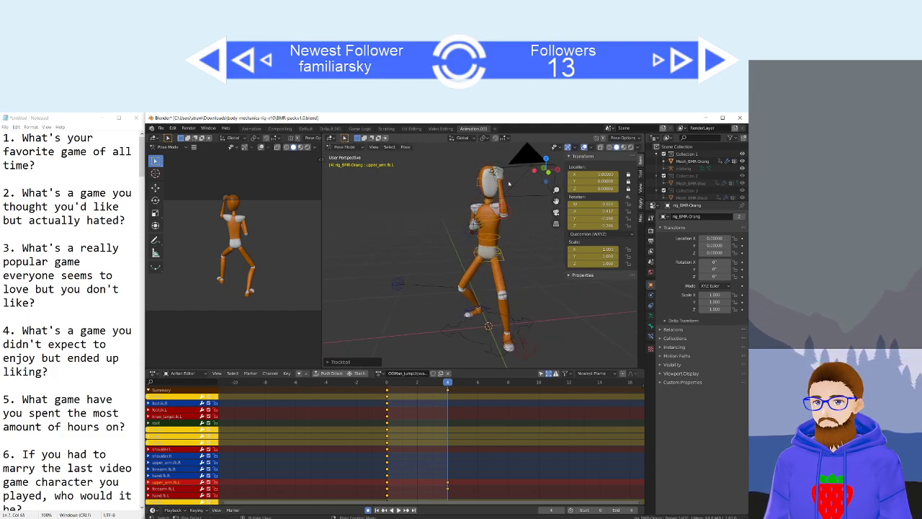
left_click(486, 178)
Rotate the right upper arm forward and up, and adjust the right forearm to bring the right hand near the face.
middle_click_drag(487, 213, 544, 226)
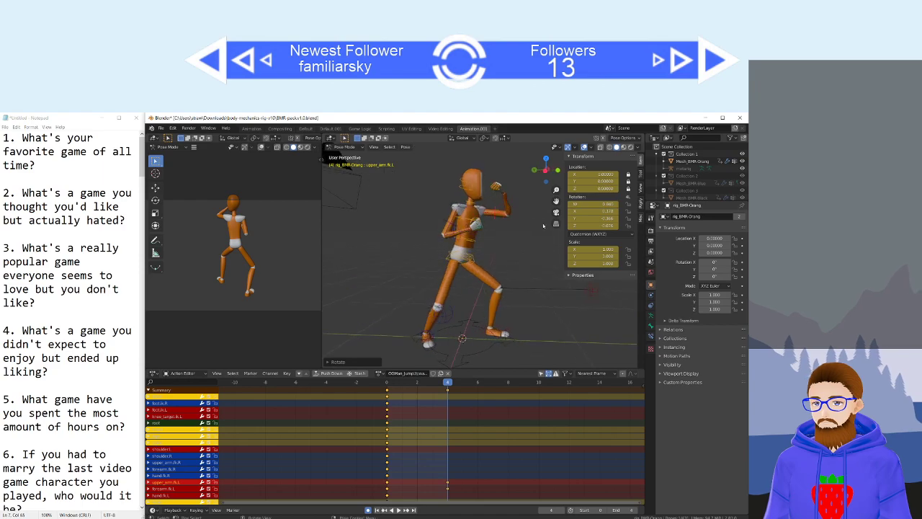
left_click(445, 225)
key("r")
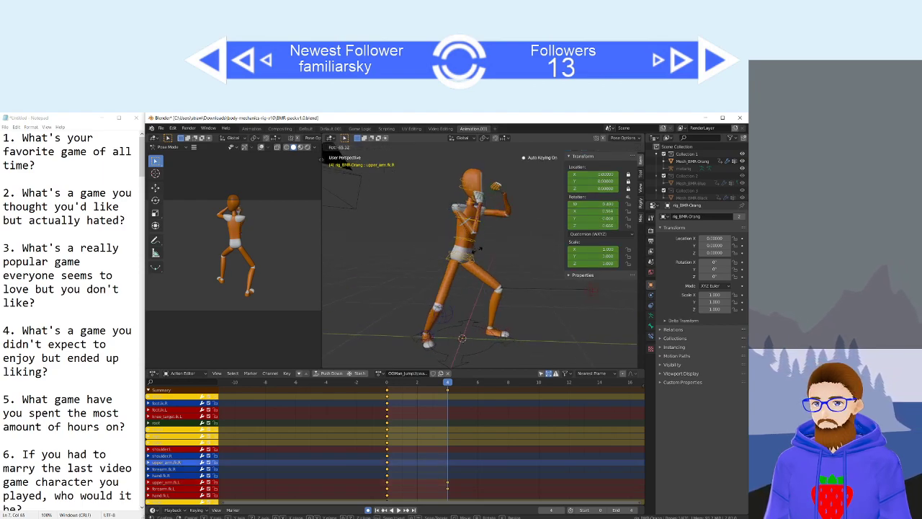
left_click(494, 247)
mouse_move(494, 246)
middle_mouse_down()
mouse_move(451, 231)
mouse_move(494, 244)
middle_mouse_up()
left_click(481, 211)
key("r")
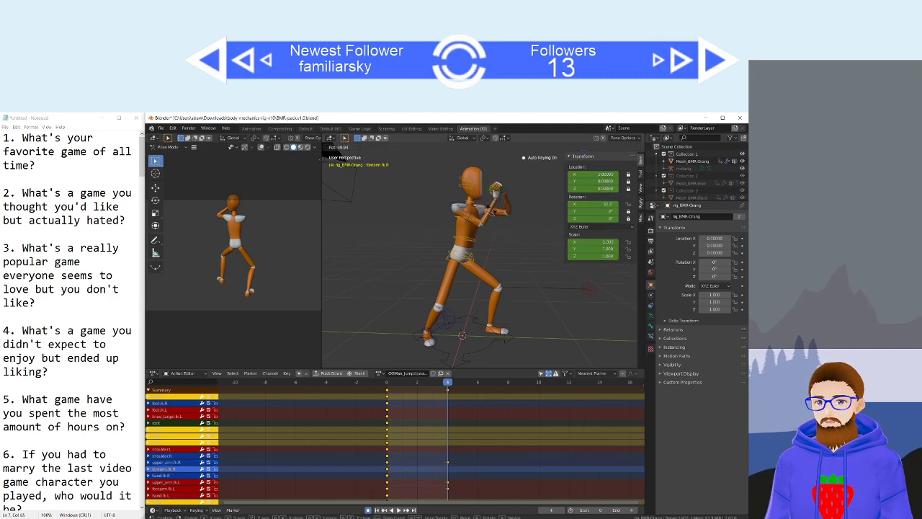
left_click(494, 210)
Swing the right elbow outward from the front by rotating the right upper arm with both planar and free rotation.
middle_click_drag(494, 210, 451, 223)
left_click(474, 205)
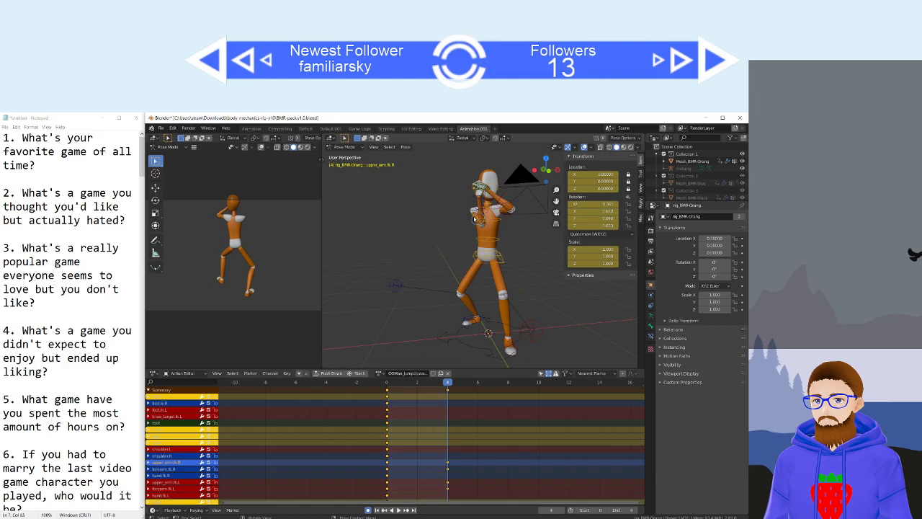
key("r")
key("r")
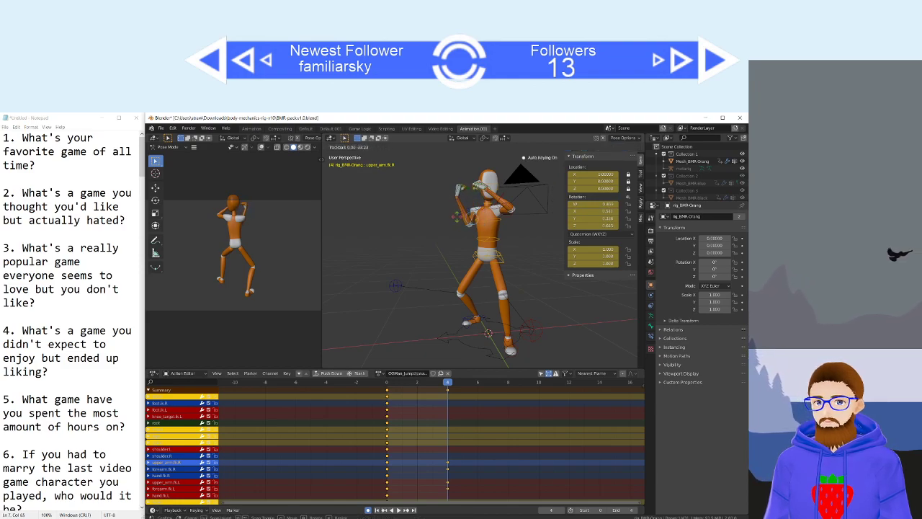
left_click(468, 208)
key("r")
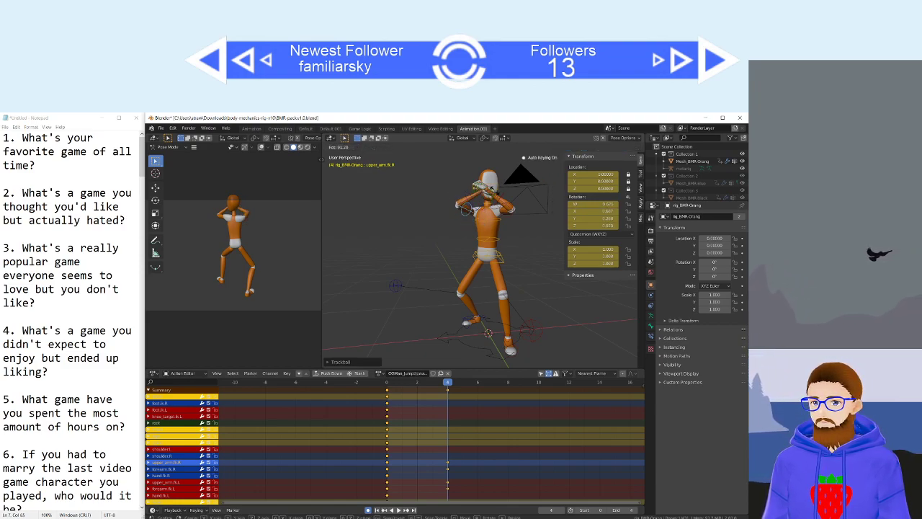
left_click(467, 209)
key("r")
key("r")
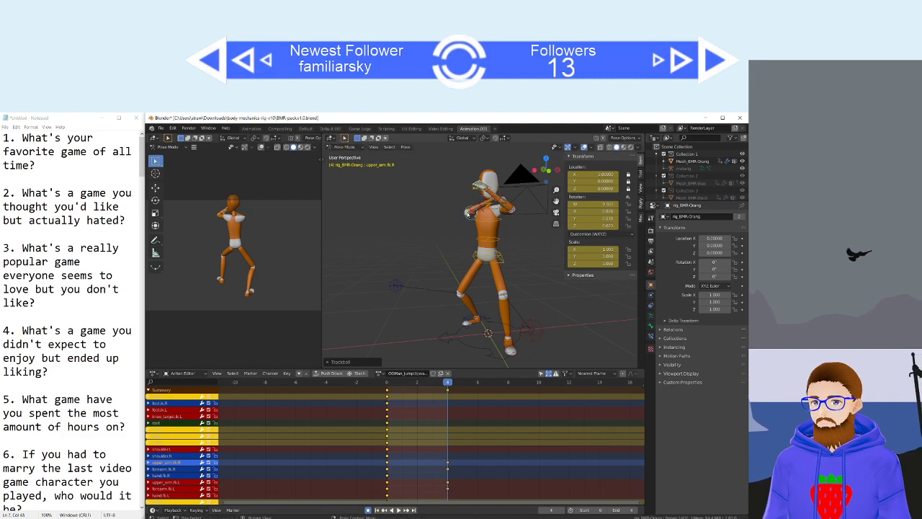
key("r")
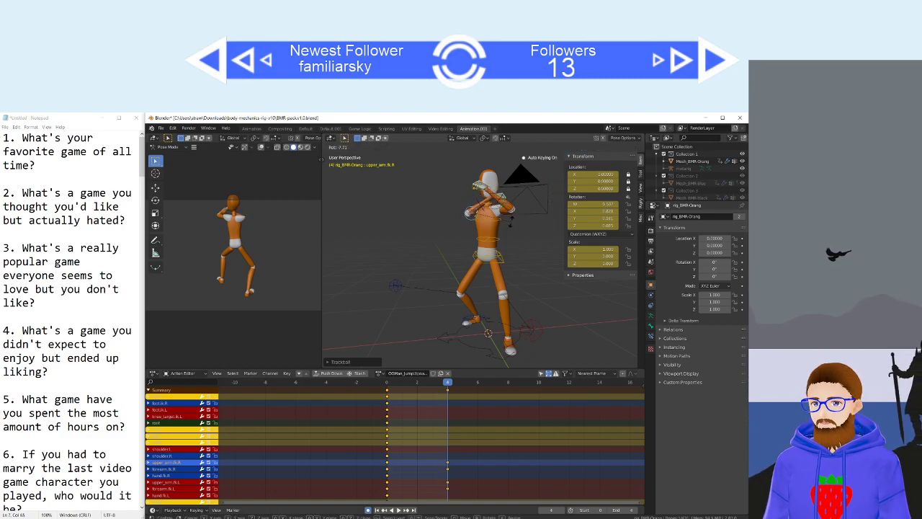
left_click(514, 218)
Readjust the right upper arm so the elbow sits lower and the right forearm stands upright in front of the chest.
middle_click_drag(476, 229, 468, 247)
key("r")
left_click(474, 230)
key("r")
left_click(462, 200)
key("r")
left_click(530, 247)
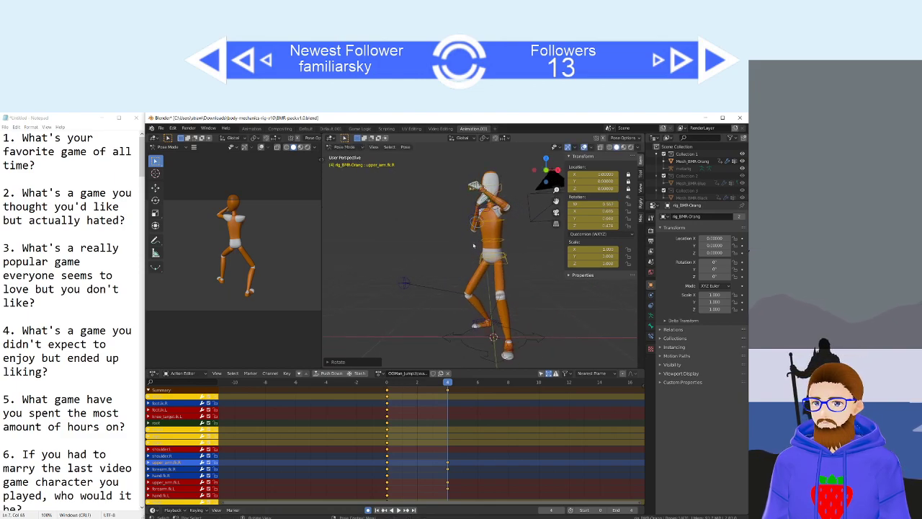
Rotate the right hand at the wrist on frame 4 to align it with the raised guard.
middle_click_drag(479, 210, 525, 234)
left_click(490, 205)
left_click(493, 202)
key("r")
key("r")
left_click(497, 205)
key("r")
left_click(466, 272)
left_click(524, 235)
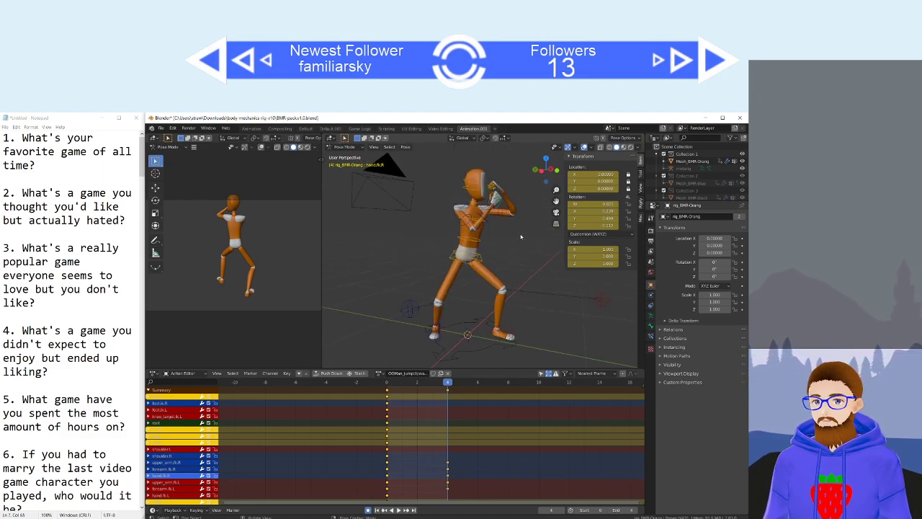
Adjust the bend of the right forearm in the frame 4 guard pose.
middle_click_drag(521, 236, 443, 221)
left_click(491, 219)
key("r")
left_click(525, 221)
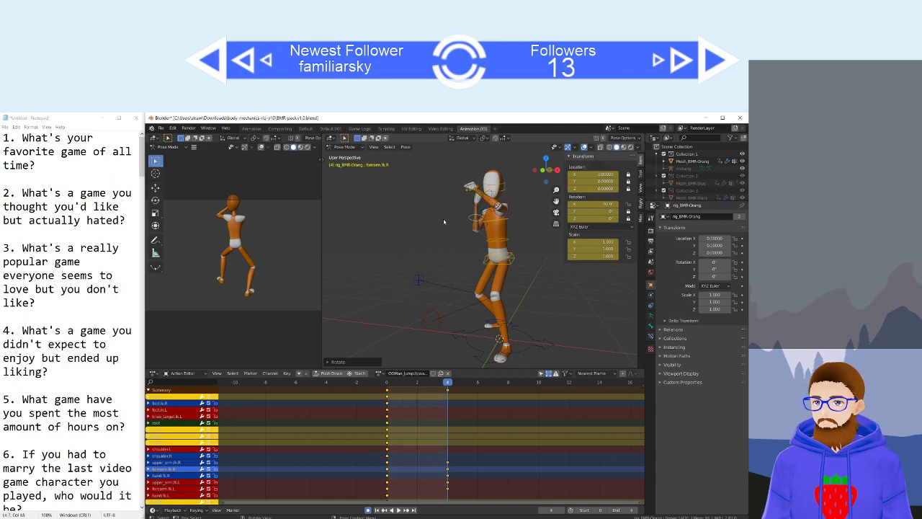
Reselect the left upper arm and rotate it so the left forearm stands upright beside the head.
left_click(507, 222)
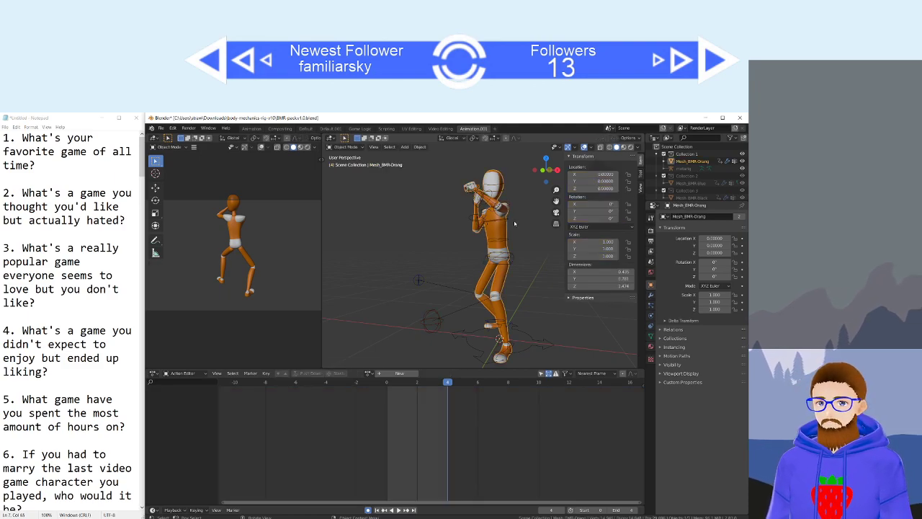
middle_click_drag(516, 222, 529, 228)
left_click(509, 209)
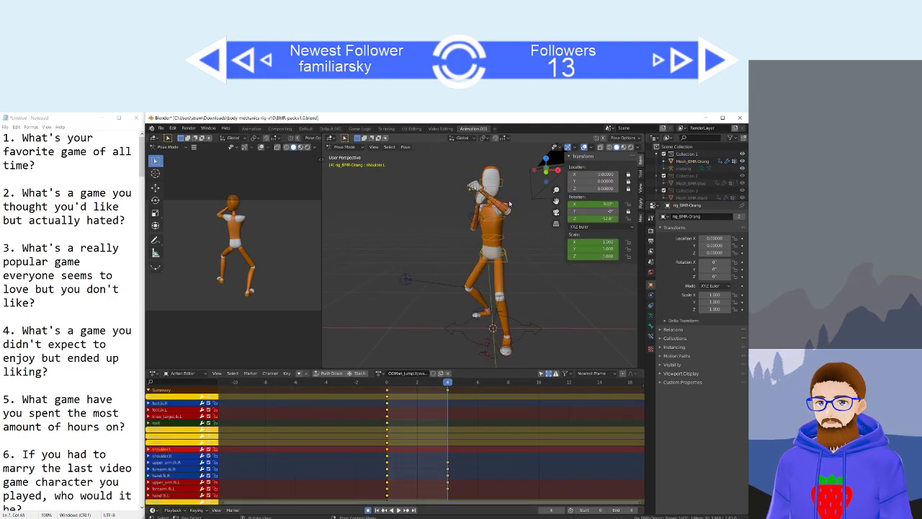
left_click(504, 211)
left_click(499, 211)
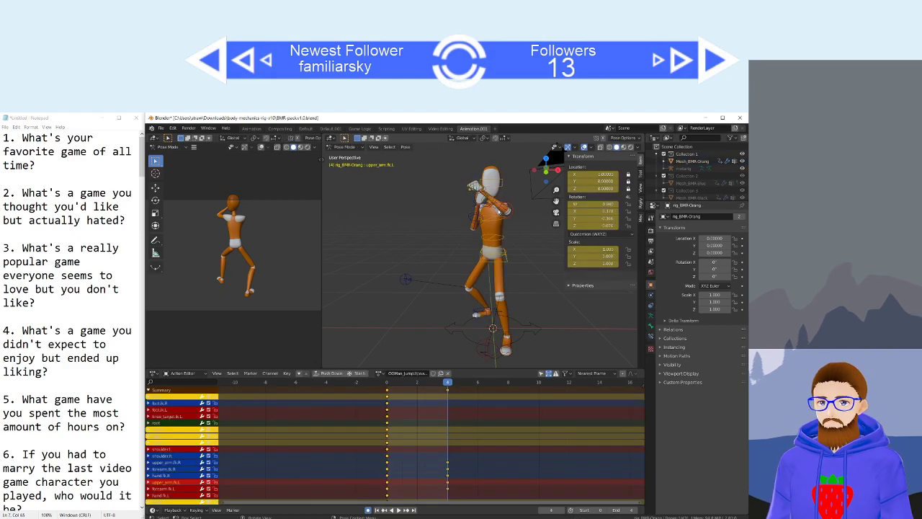
key("r")
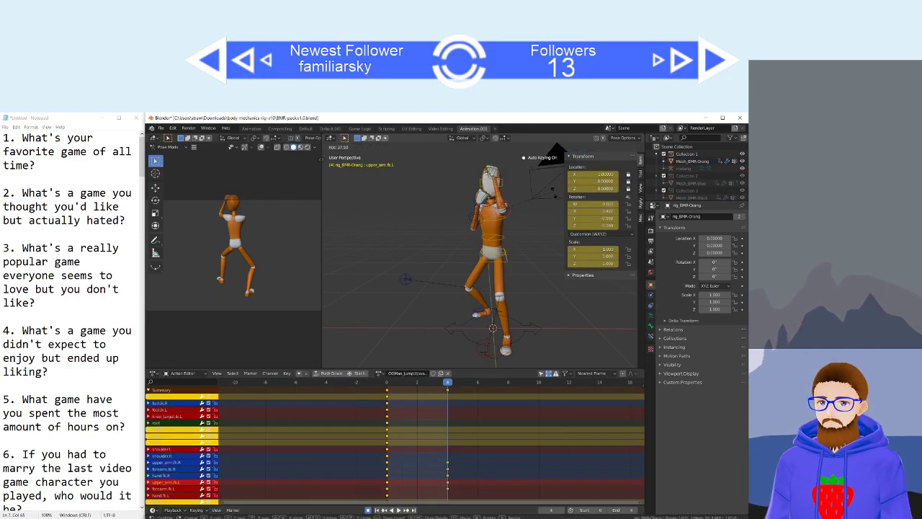
left_click(563, 200)
key("r")
key("r")
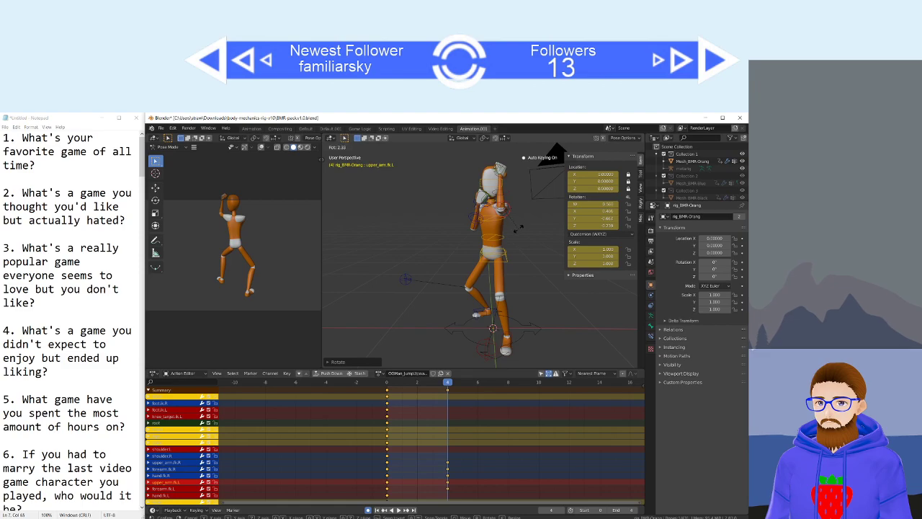
left_click(547, 152)
Rotate the left hand freely at the wrist to angle the raised fist on frame 4.
middle_click_drag(556, 152, 461, 204)
left_click(467, 174)
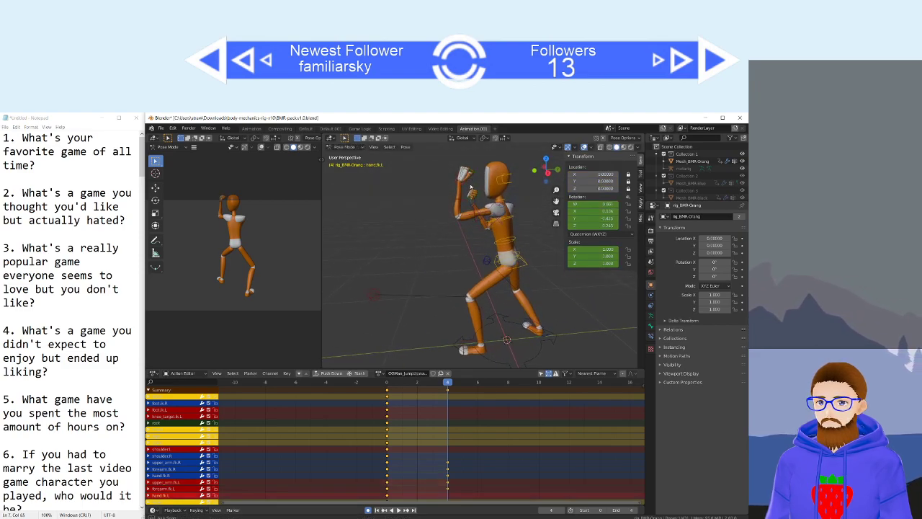
key("r")
key("r")
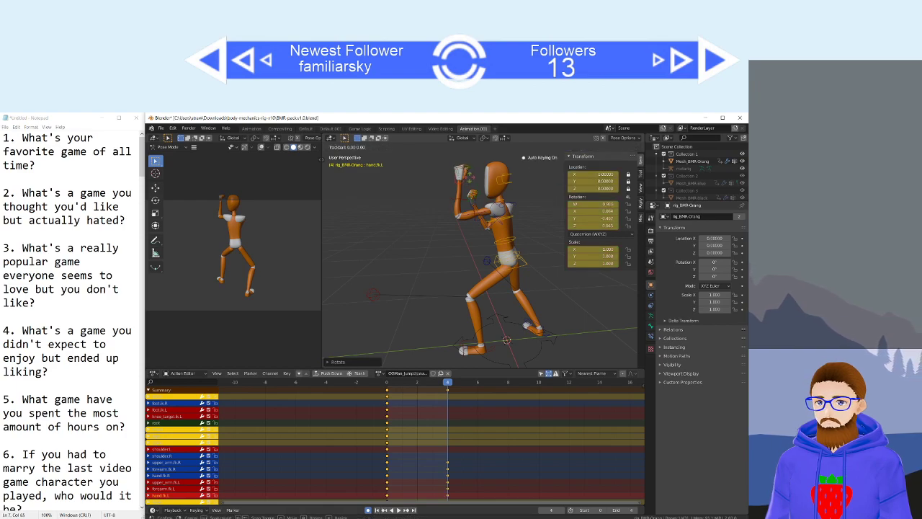
left_click(454, 182)
Rotate the right arm so the elbow points outward and the forearm crosses the chest below the raised left fist.
middle_click_drag(455, 184, 485, 225)
left_click(505, 214)
key("r")
key("r")
left_click(502, 218)
left_click(472, 218)
key("r")
left_click(511, 228)
key("r")
left_click(470, 189)
key("r")
key("r")
left_click(511, 225)
Bend the right forearm further in toward the chest.
left_click(483, 219)
left_click(484, 217)
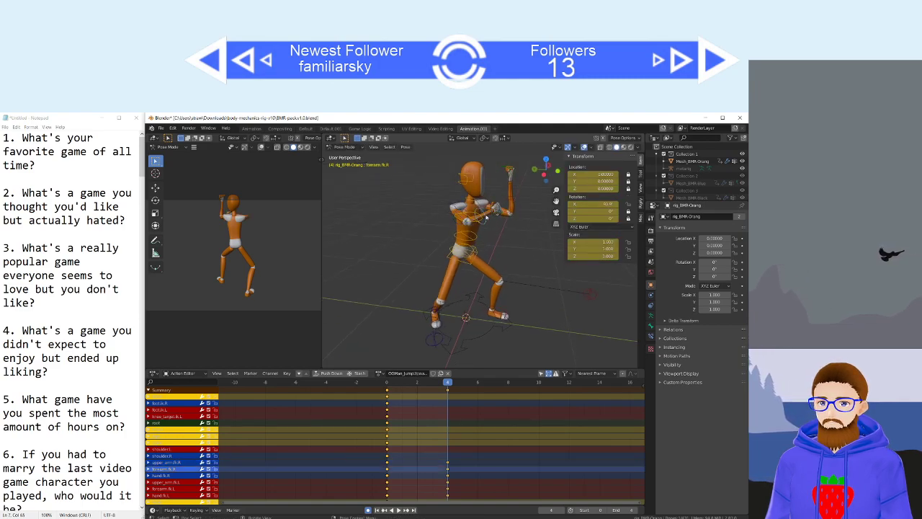
key("r")
left_click(487, 225)
Fine-tune the right upper arm from the front with a small free rotation.
middle_click_drag(487, 225, 465, 212)
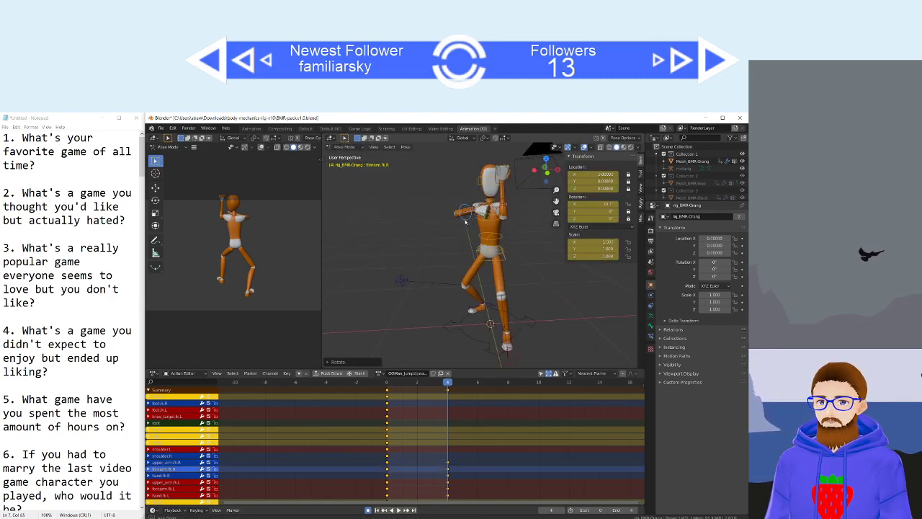
left_click(464, 214)
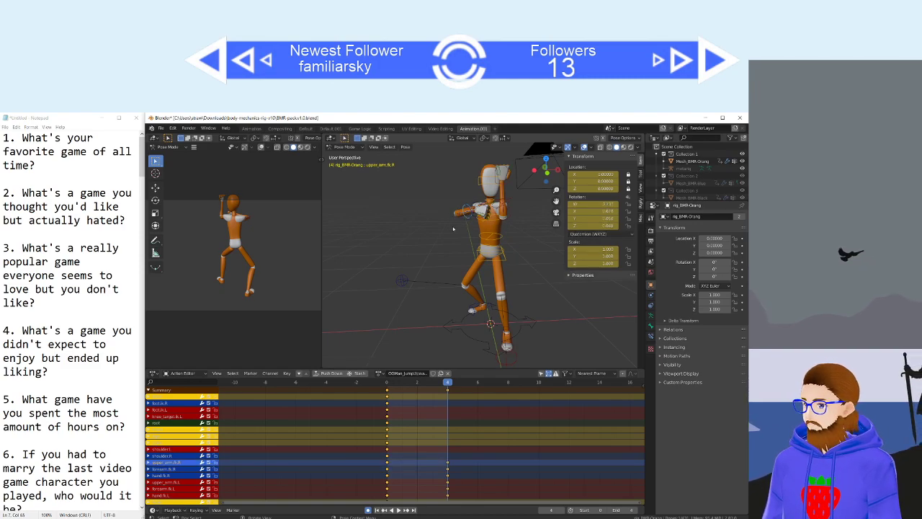
key("r")
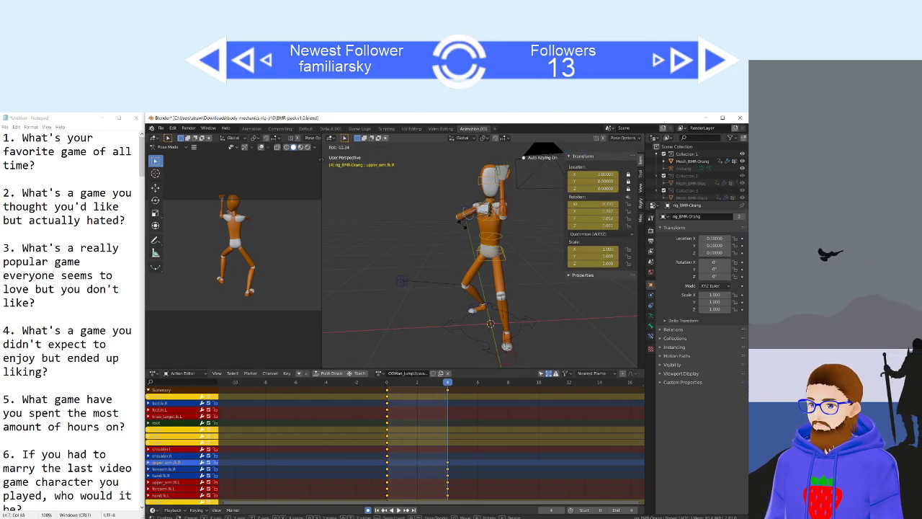
key("r")
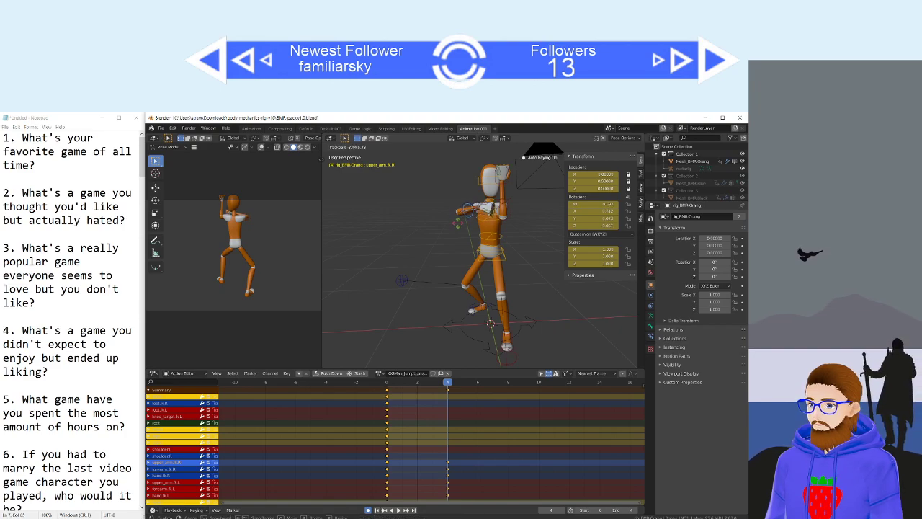
left_click(460, 224)
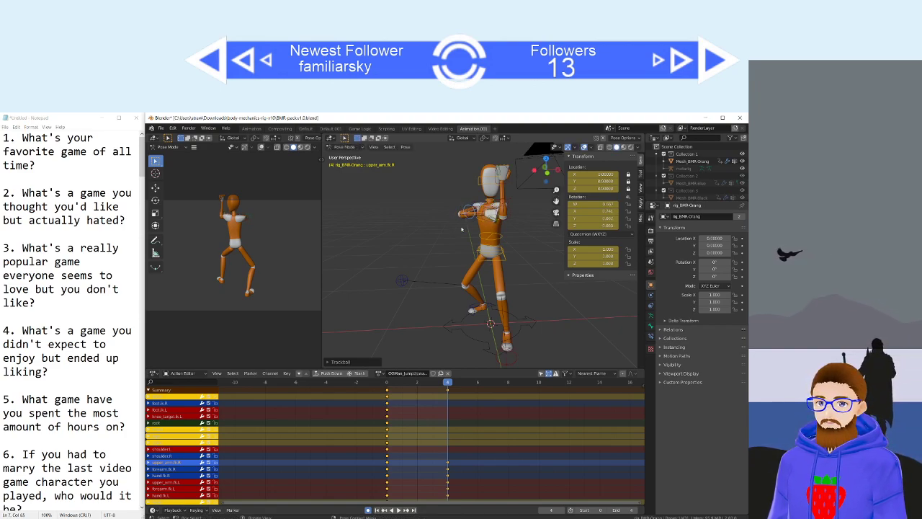
Adjust the right upper arm with another free rotation from an angled view so the forearm sits level across the chest.
middle_click_drag(460, 224, 536, 255)
middle_click_drag(505, 235, 482, 228)
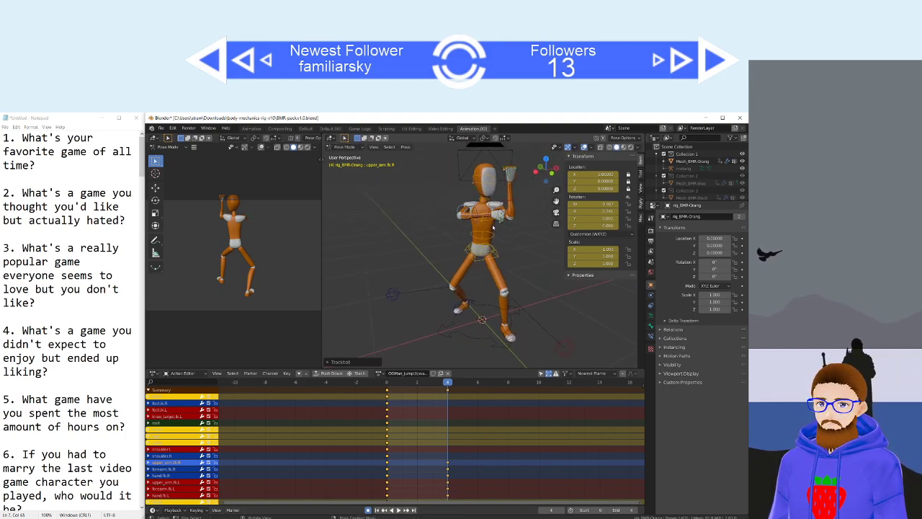
key("r")
key("r")
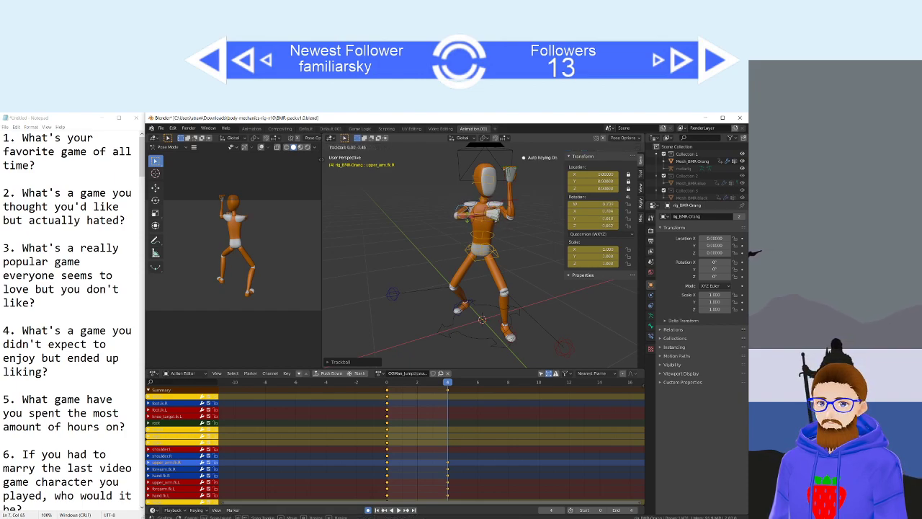
left_click(486, 219)
middle_click_drag(486, 219, 451, 233)
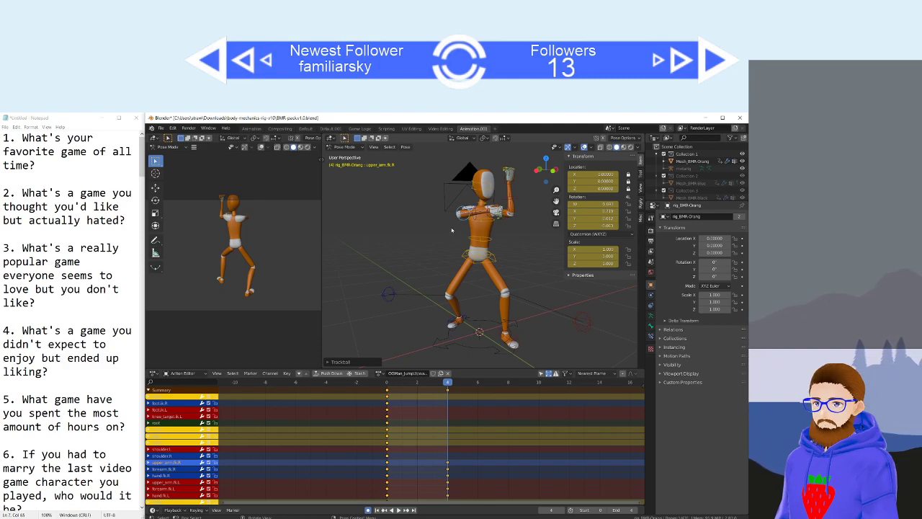
Rotate the right hand slightly at the wrist on frame 4.
left_click(498, 214)
left_click(498, 220)
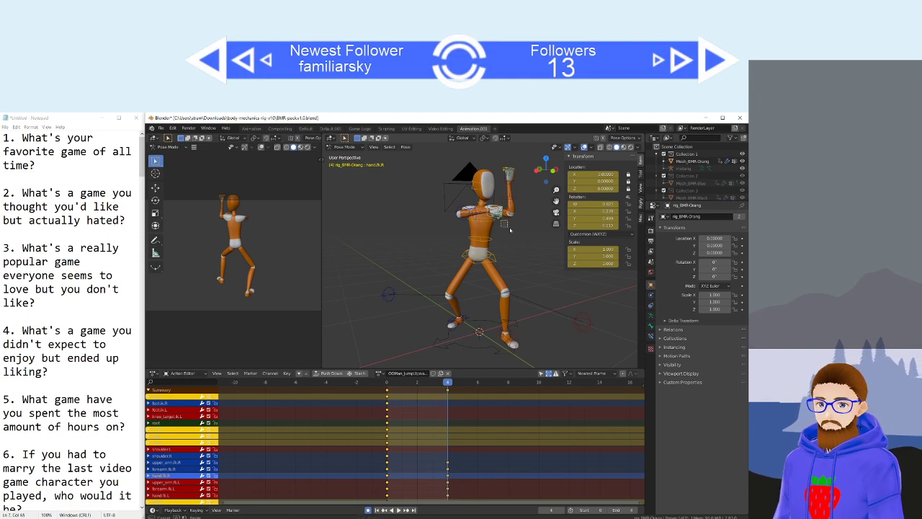
key("r")
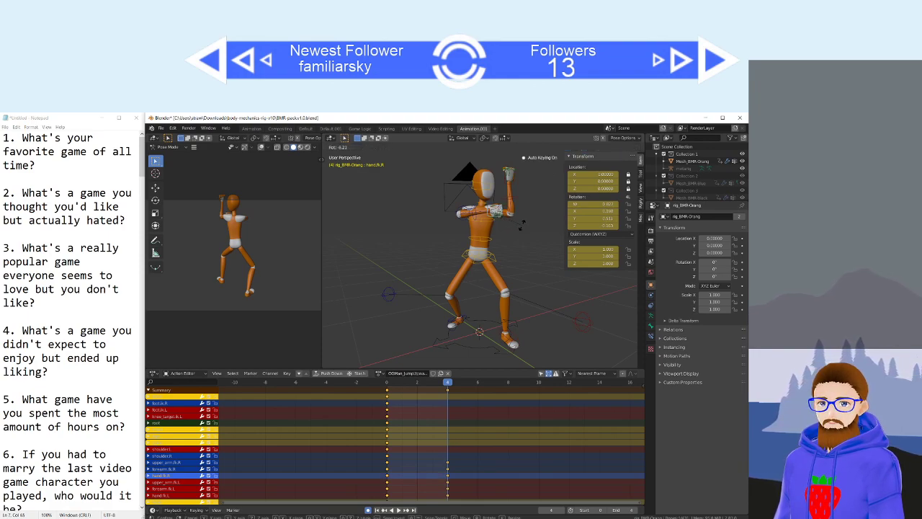
left_click(498, 232)
middle_click_drag(497, 233, 479, 247)
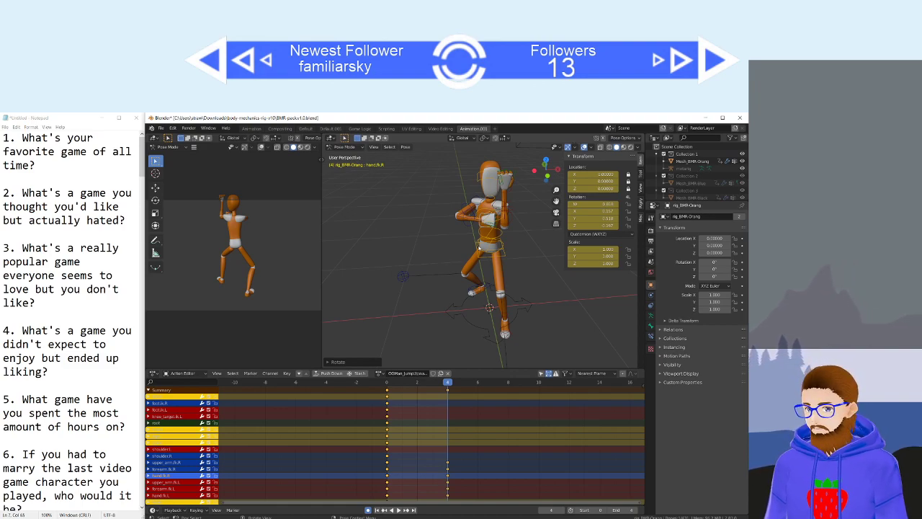
Narrow the stance from the side by moving the right foot forward and the left foot back on frame 4.
middle_click_drag(533, 223, 495, 276)
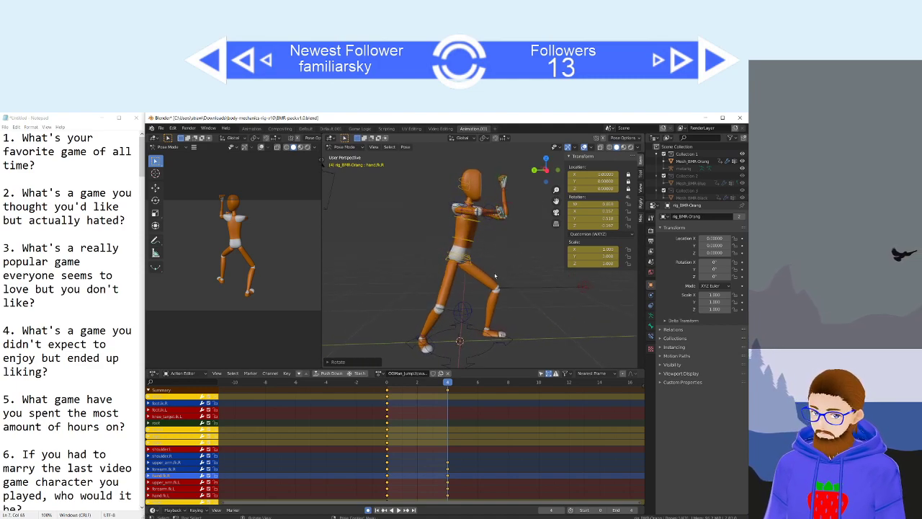
key("ctrl+KP_3")
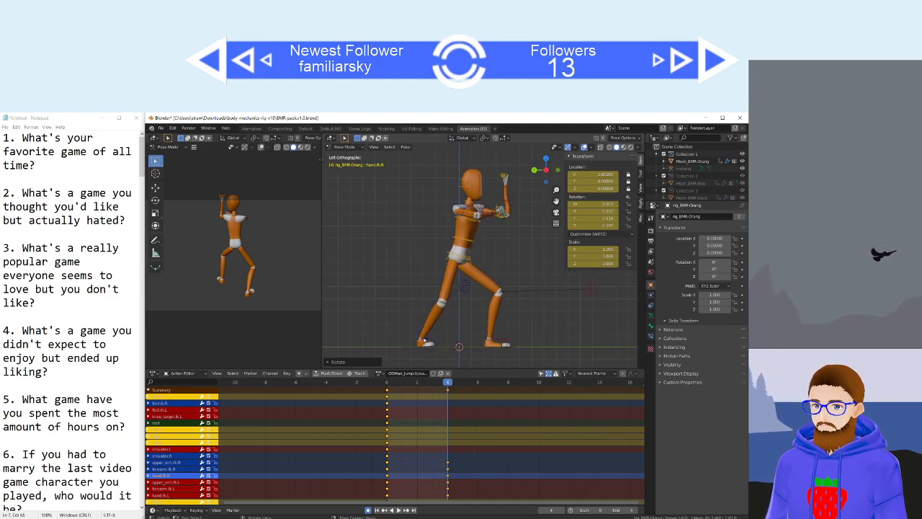
left_click(425, 342)
key("g")
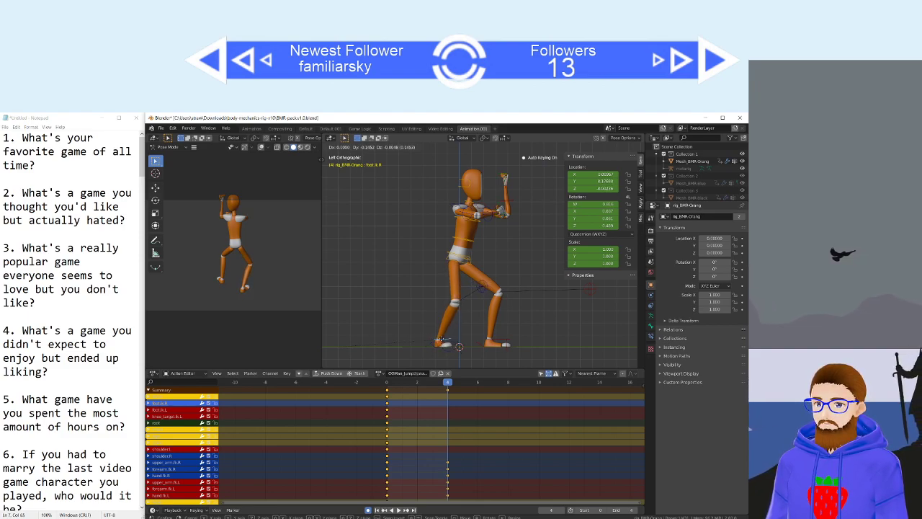
left_click(439, 339)
left_click(500, 343)
key("g")
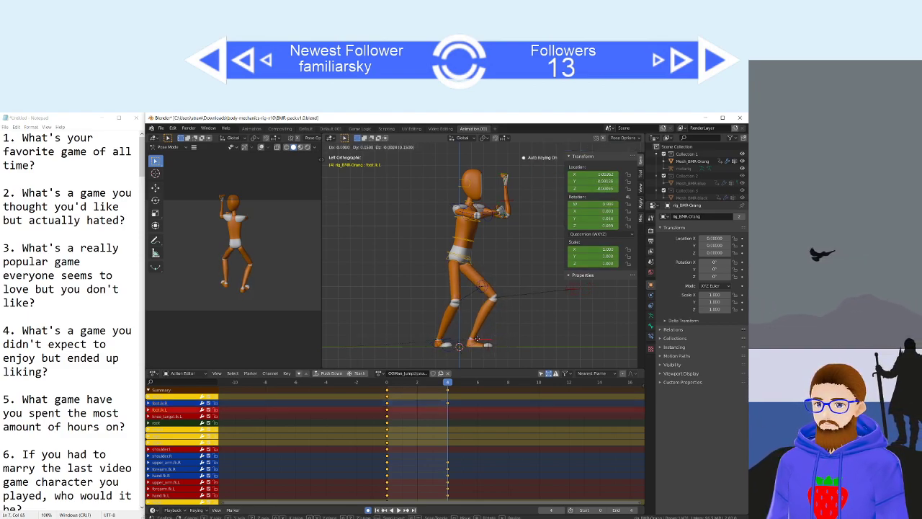
left_click(479, 340)
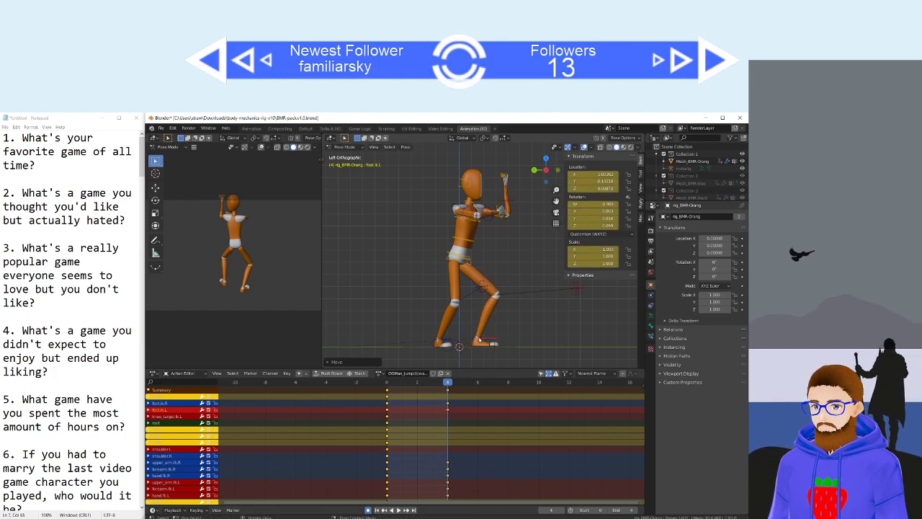
Move the right foot outward from the front to widen the stance sideways on frame 4.
key("KP_1")
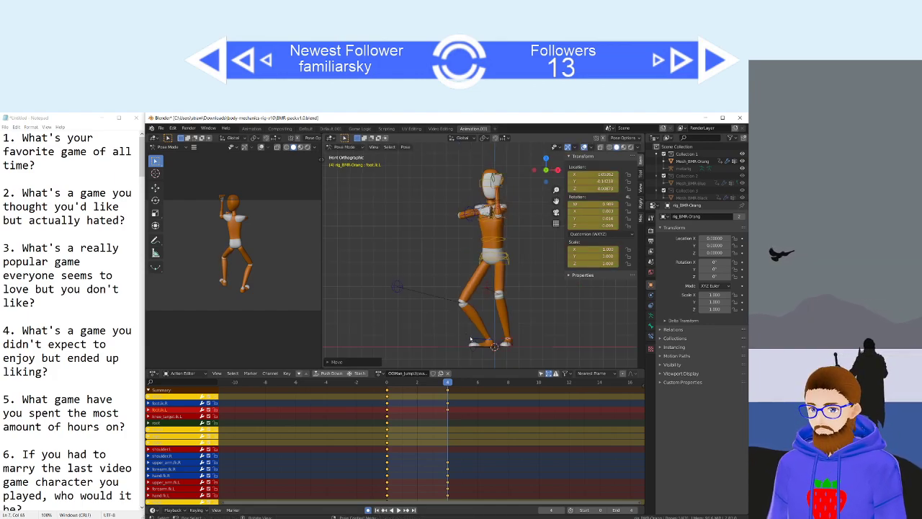
left_click(479, 342)
key("g")
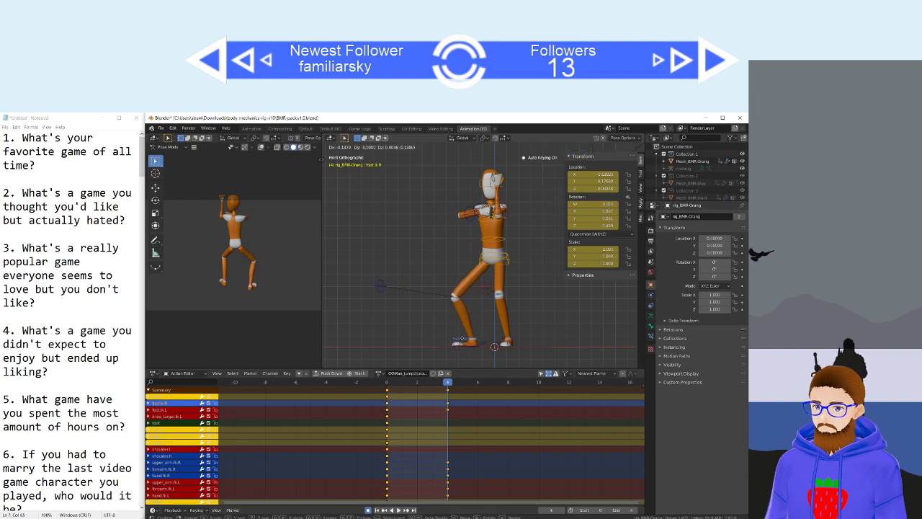
left_click(461, 338)
middle_click_drag(461, 339, 439, 346)
Play the motion back and insert keyframes for all of the rig's controls on frame 4.
key("space")
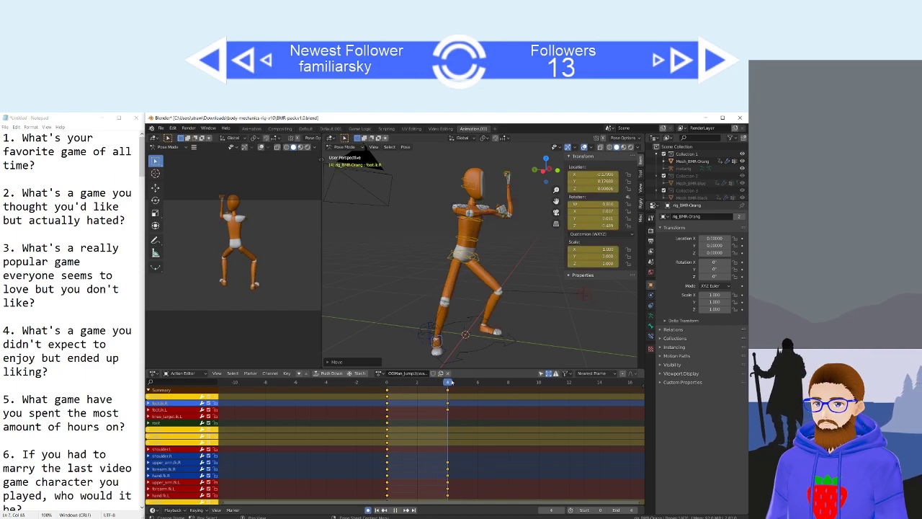
key("i")
left_click(465, 290)
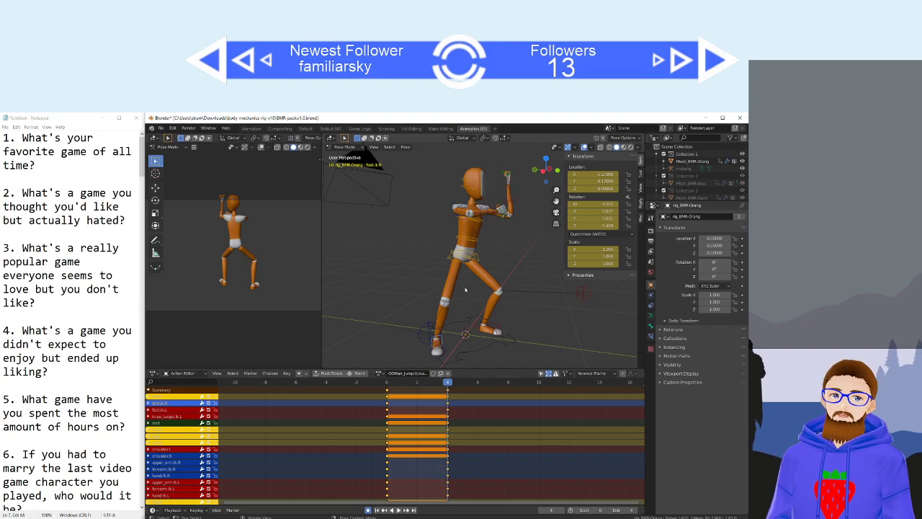
left_click(436, 411)
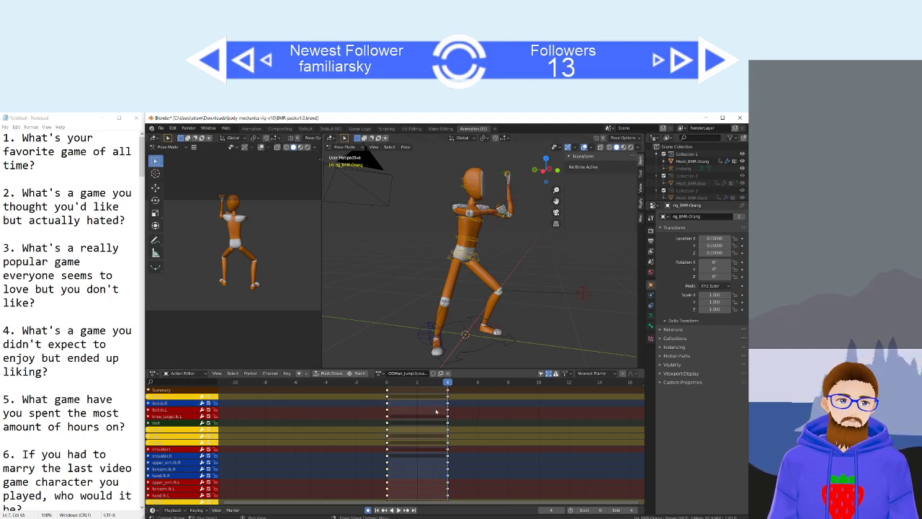
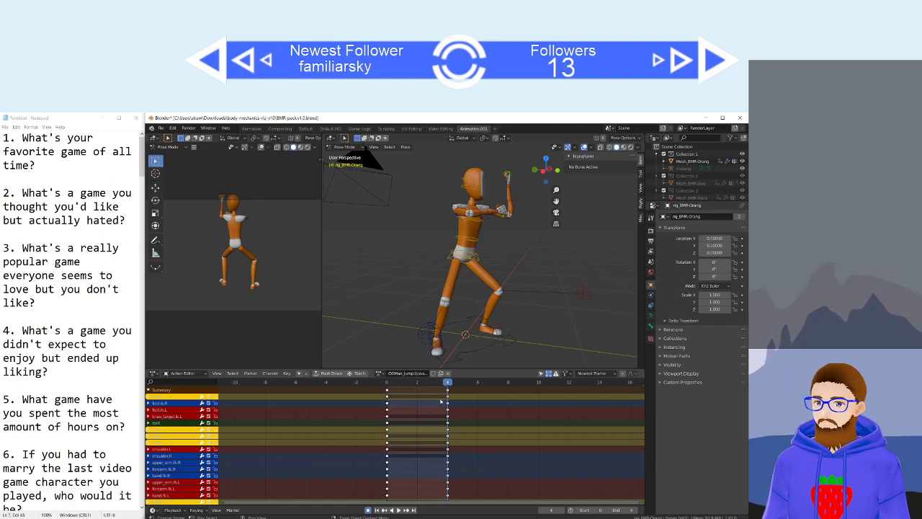
Rename the current action as OGMan_Block.
double_click(401, 374)
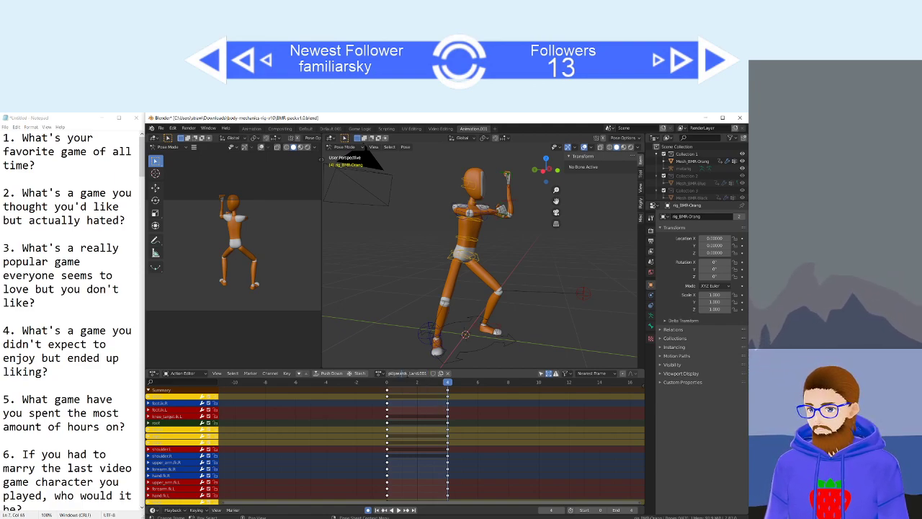
left_click_drag(429, 373, 403, 373)
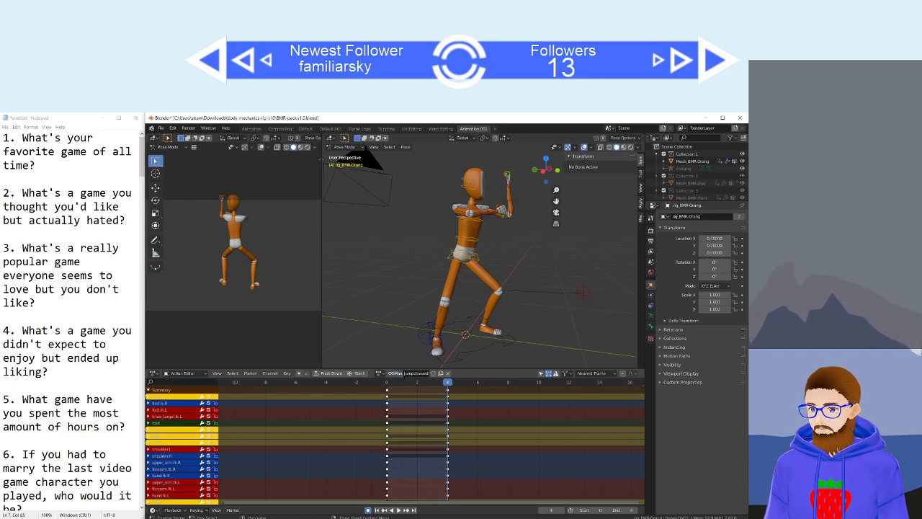
type("Rig")
key("Return")
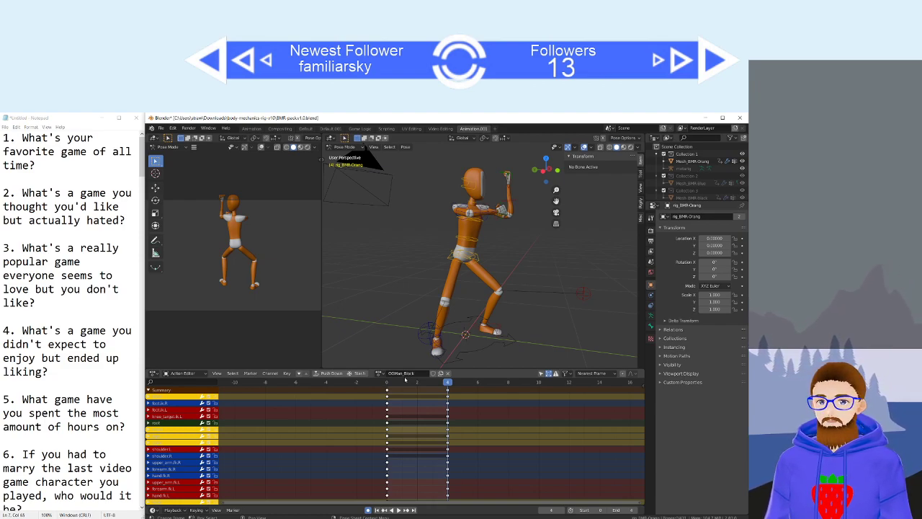
Play and scrub through the block animation to review the movement between frames 0 and 4.
key("Left")
key("space")
left_click_drag(401, 382, 430, 390)
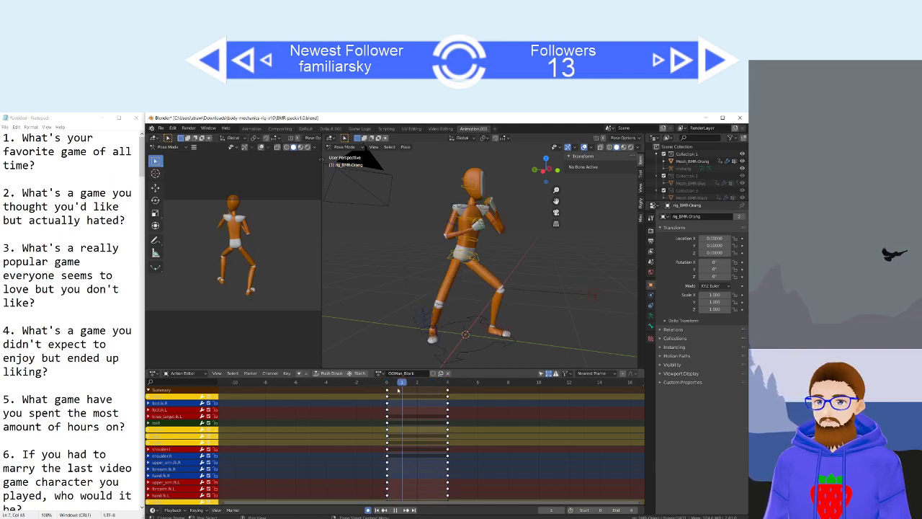
key("space")
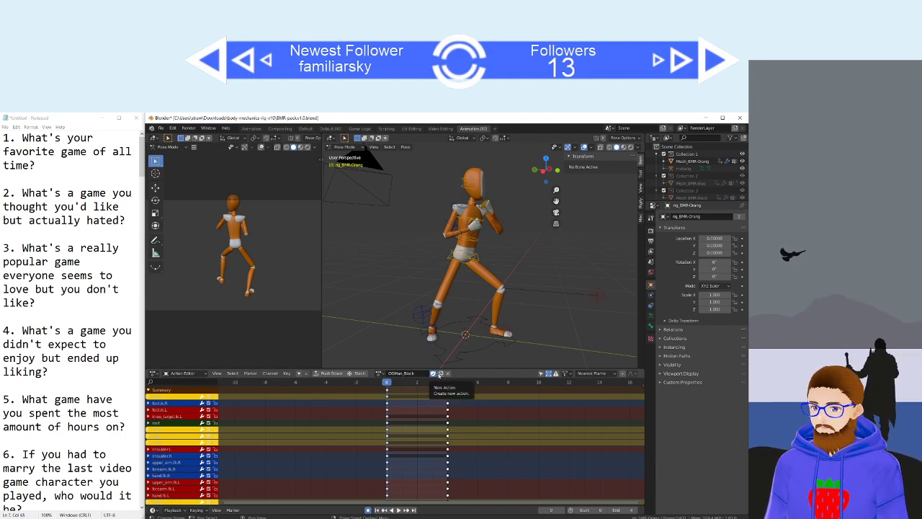
Protect the block action with a fake user, duplicate it and name the copy OGMan_Block_Hit.
left_click(432, 373)
left_click_drag(423, 374, 404, 373)
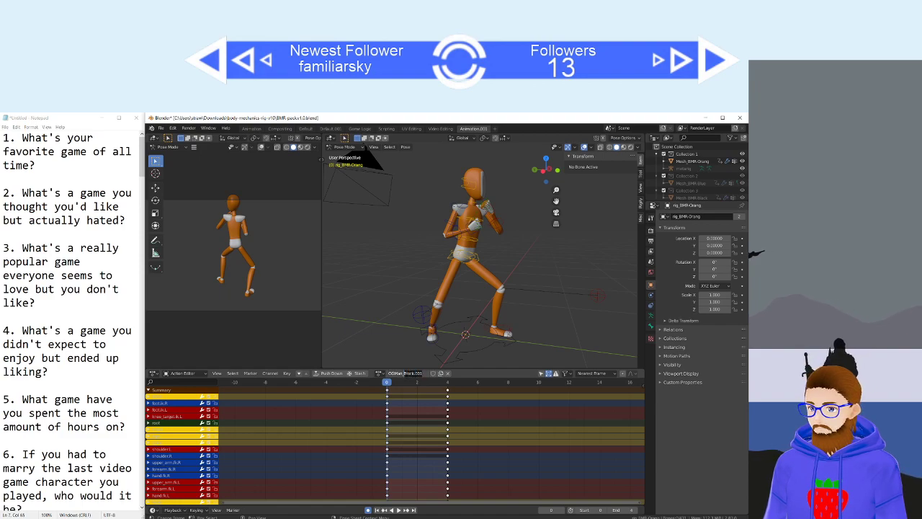
type("Punch_L")
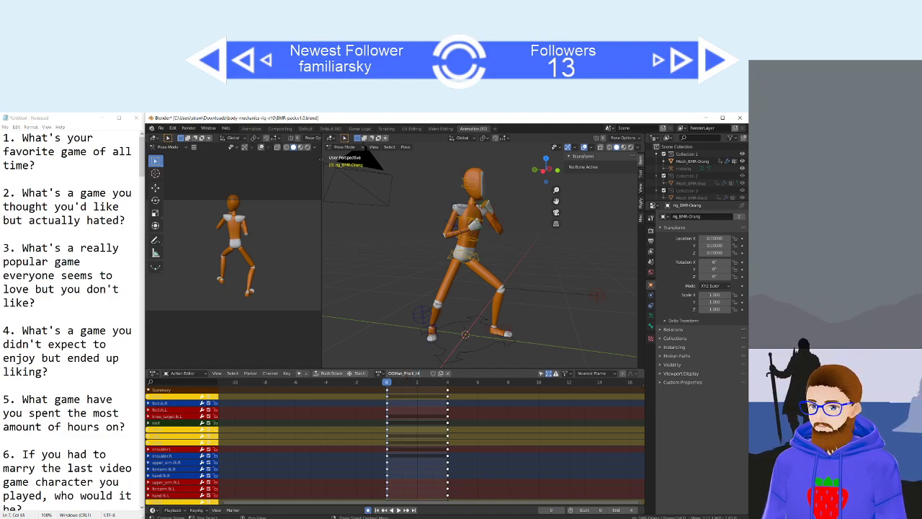
key("Escape")
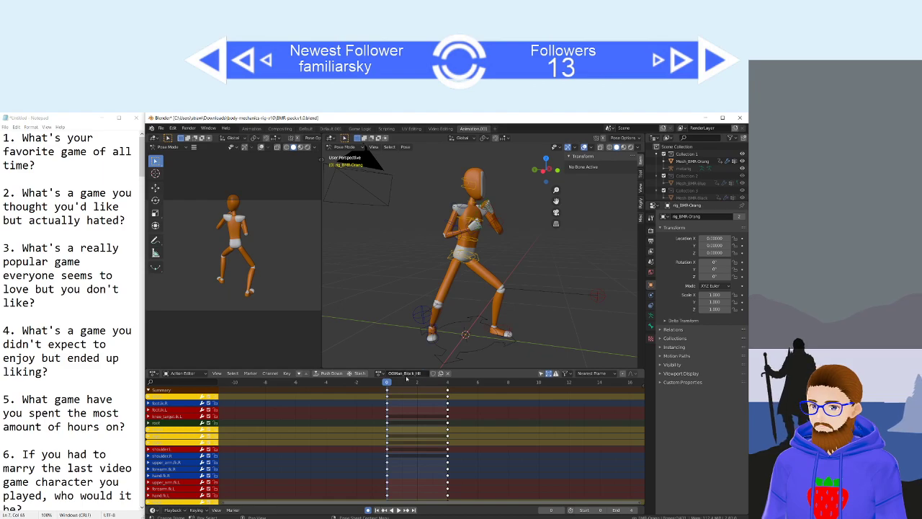
Delete the keyframes on frame 0 and move the guard pose keyframes from frame 4 to frame 0.
left_click(388, 389)
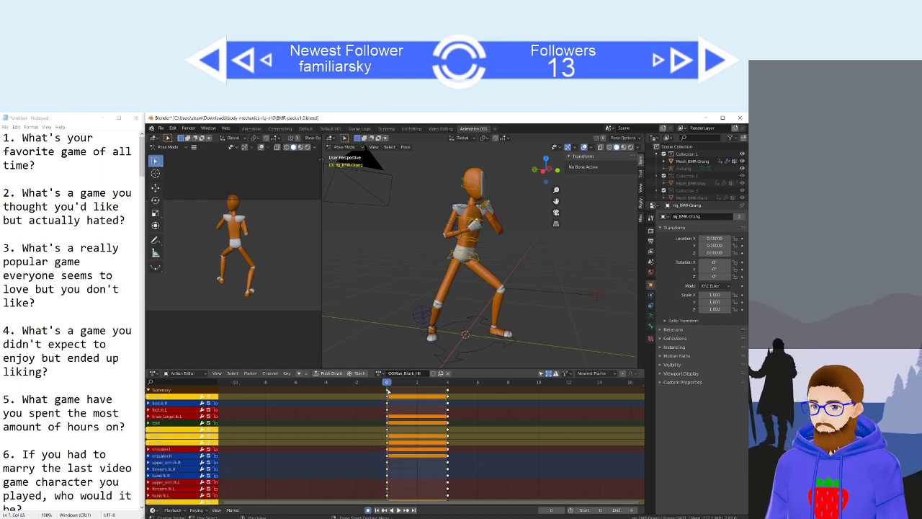
key("x")
left_click(388, 394)
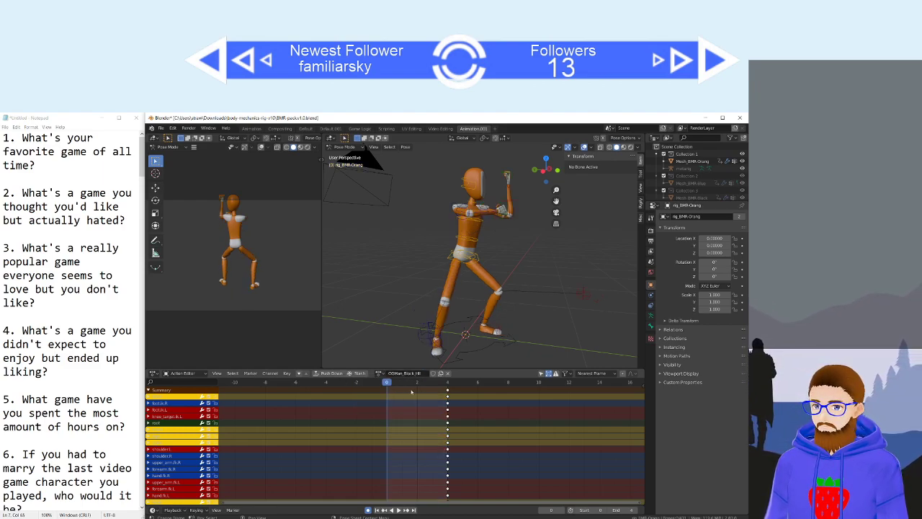
left_click_drag(447, 391, 419, 385)
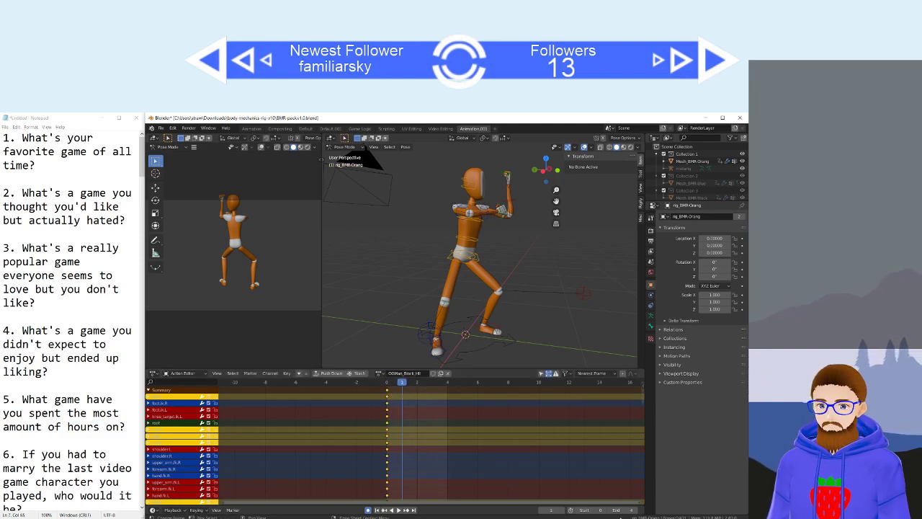
Set the animation's end frame to 8 and paste the guard pose keyframes on frame 8.
mouse_move(621, 510)
left_mouse_down()
mouse_move(632, 510)
mouse_move(624, 510)
left_mouse_up()
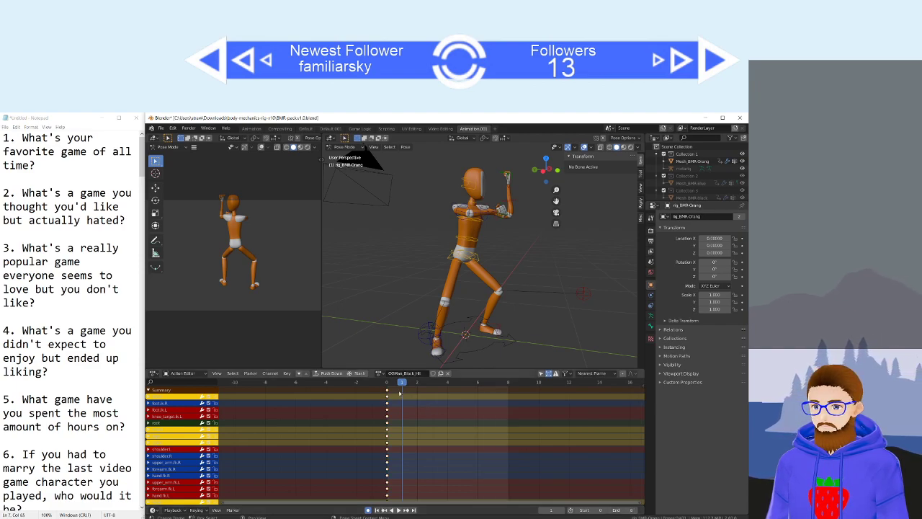
key("shift+Right")
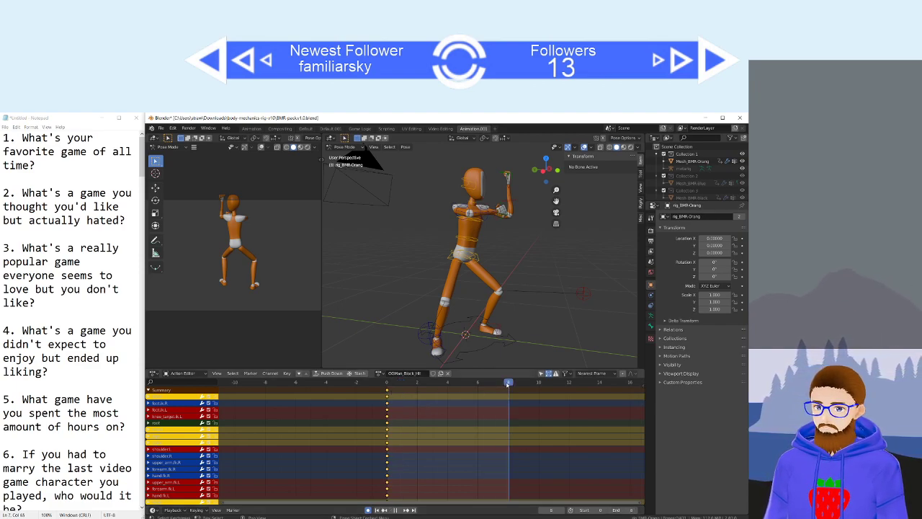
key("ctrl+v")
On frame 4, move the mannequin's torso control backward and slightly down in the left side view.
left_click(447, 386)
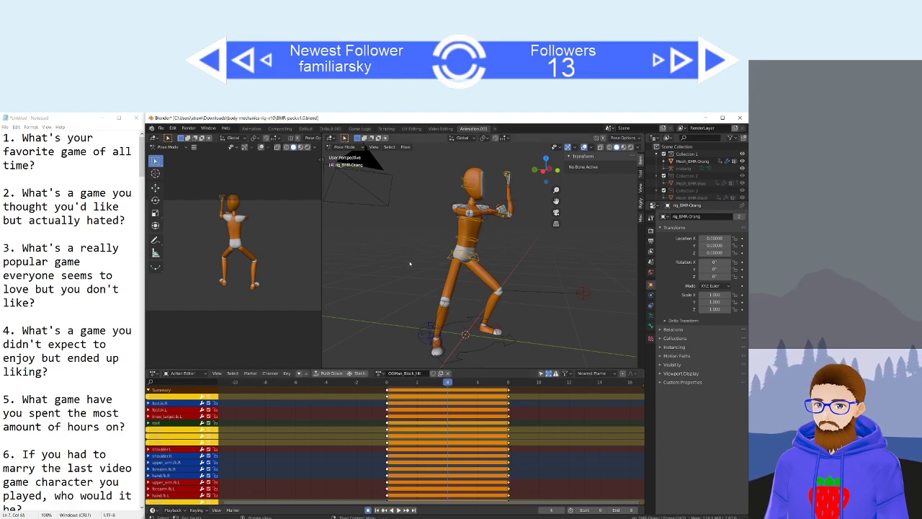
middle_click_drag(407, 244, 449, 261)
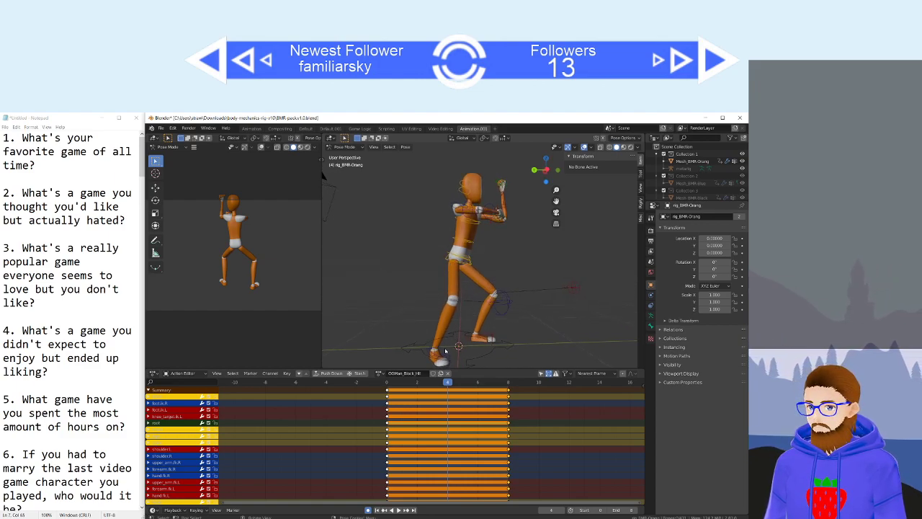
left_click(450, 260)
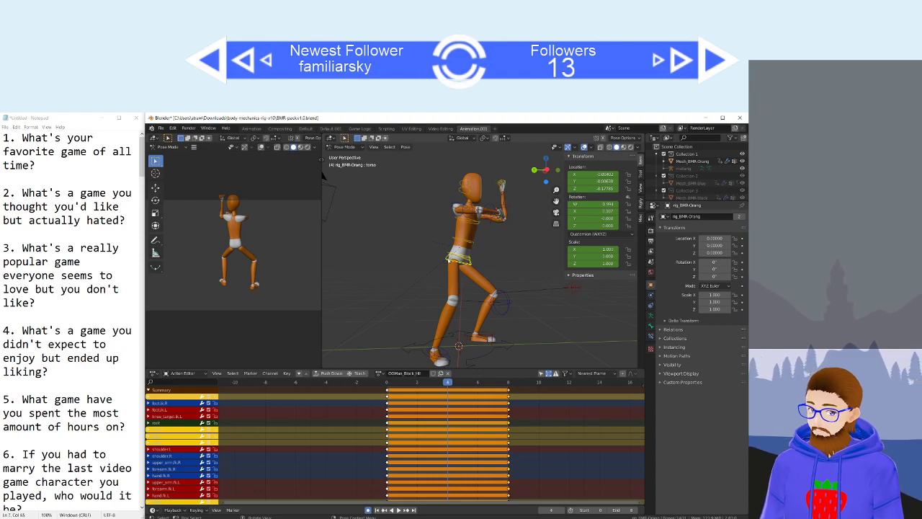
key("ctrl+KP_3")
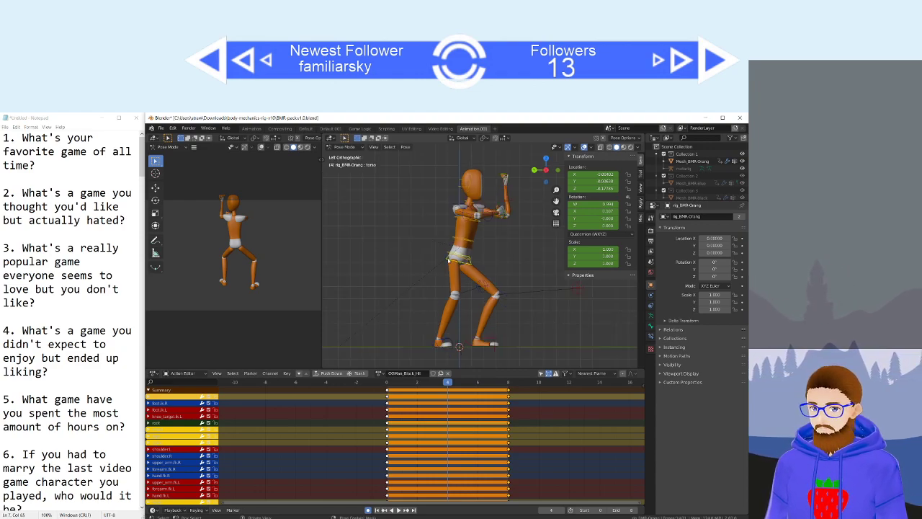
key("g")
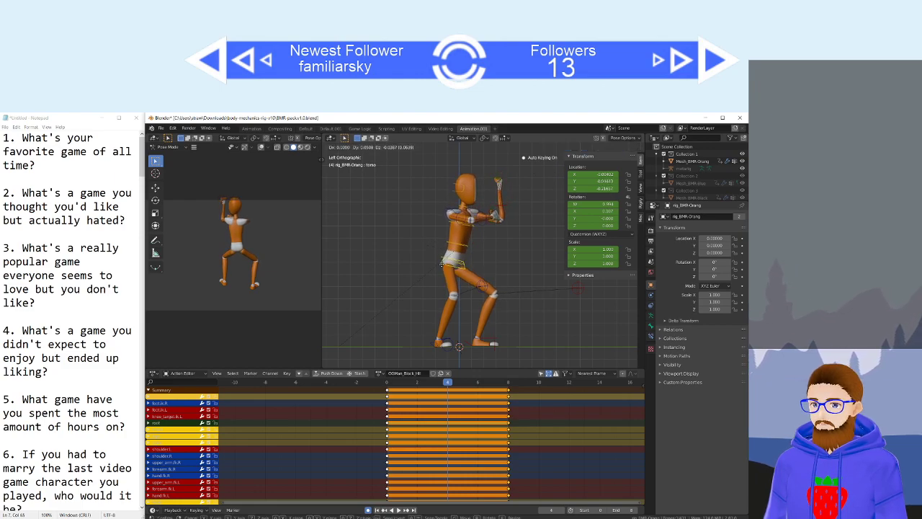
left_click(461, 214)
Rotate the head control freely on frame 4 so the face turns toward the side-view camera.
left_click(462, 194)
key("g")
key("r")
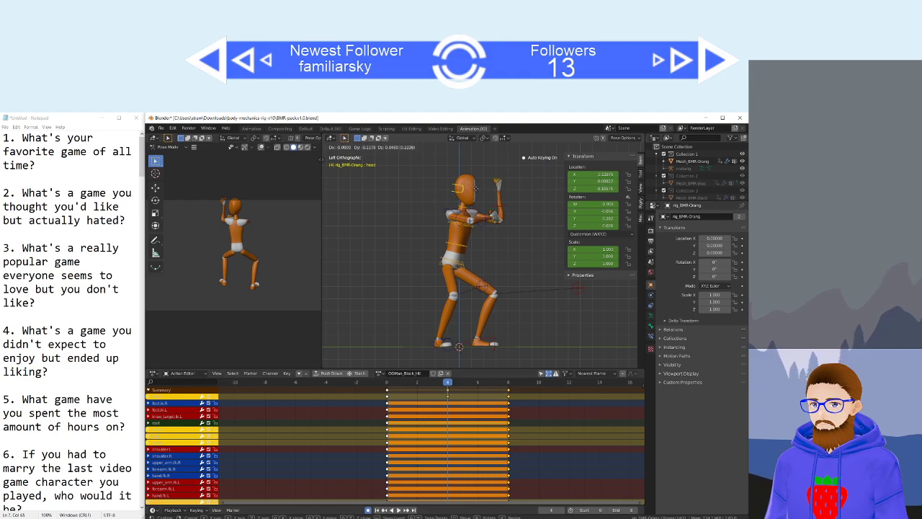
key("r")
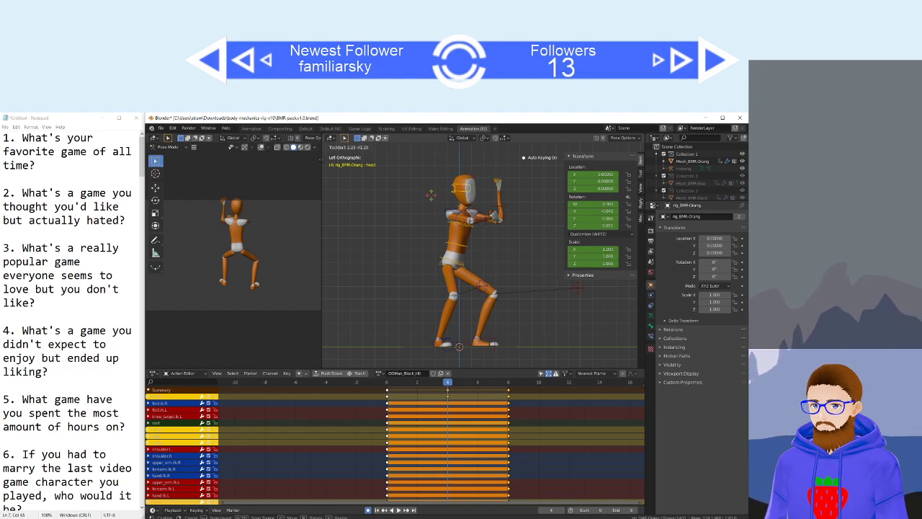
left_click(430, 195)
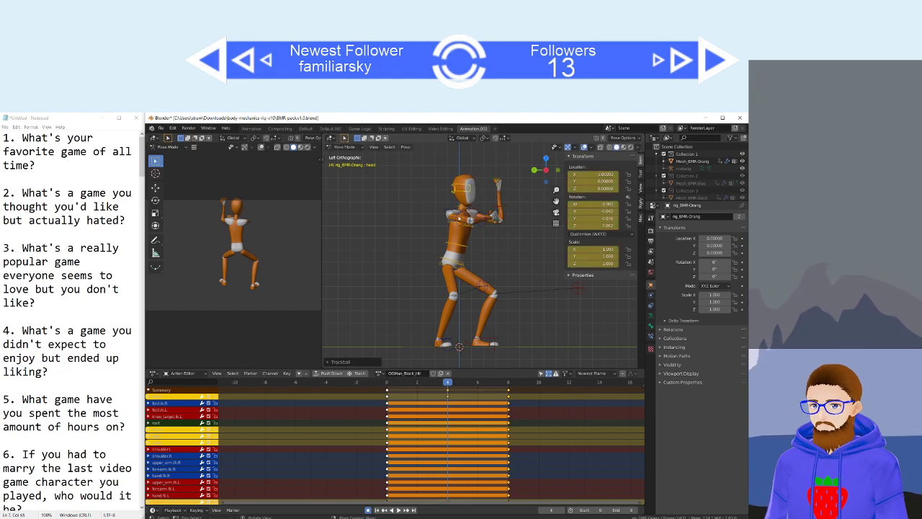
Rotate the torso control on frame 4 so the upper body leans back from the impact.
left_click(452, 267)
key("r")
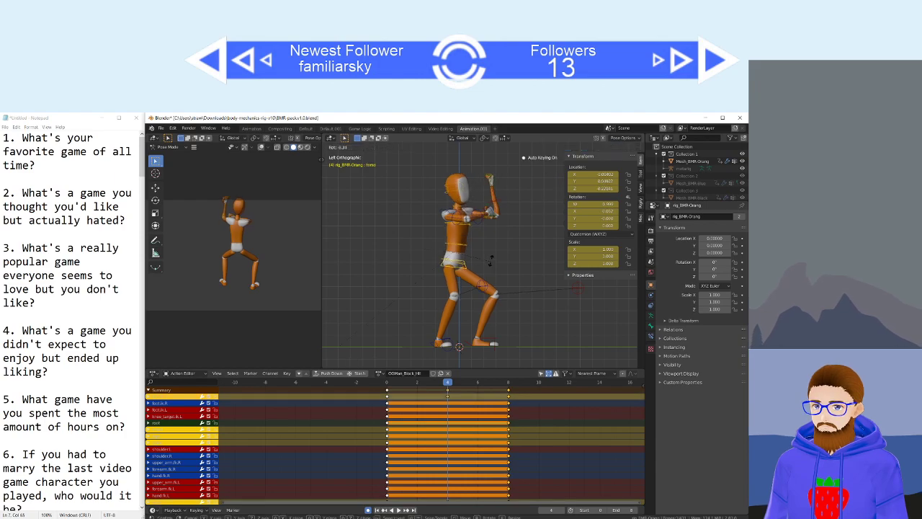
left_click(488, 251)
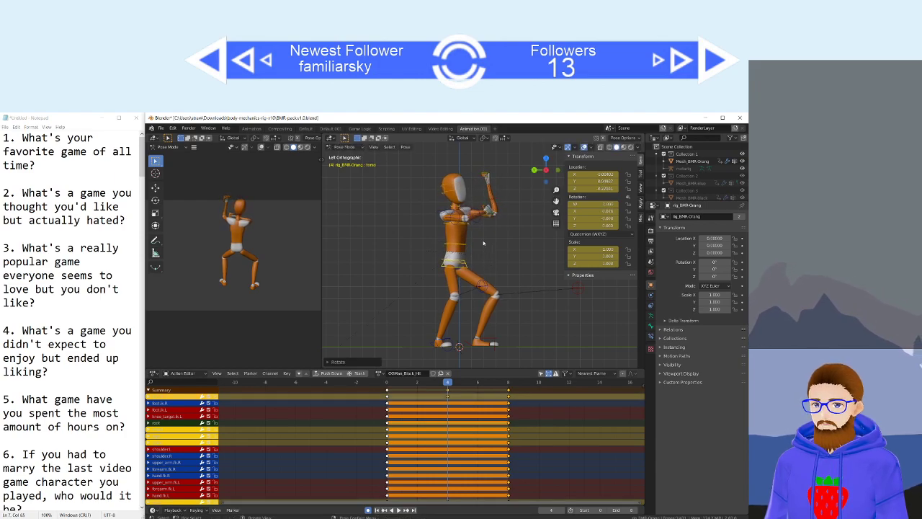
Rotate the right and left upper arms on frame 4 so both arms swing up and back toward the head.
left_click(452, 215)
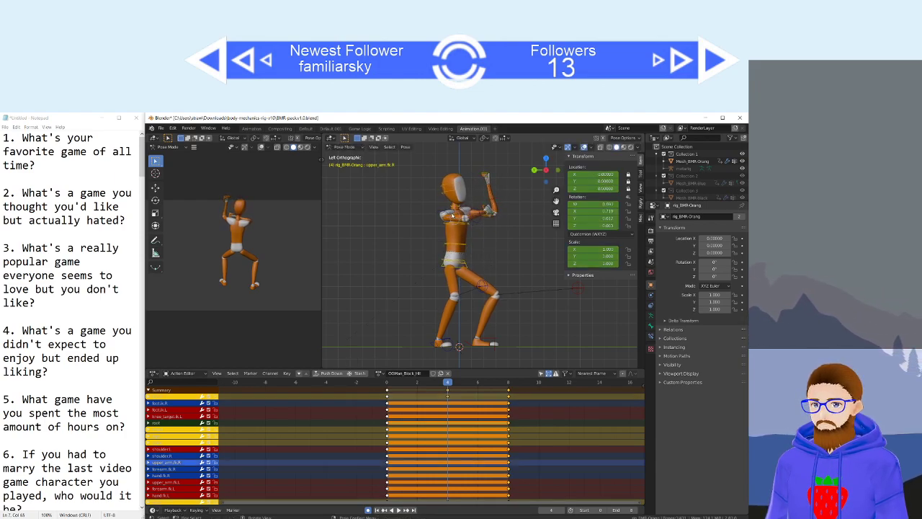
key("r")
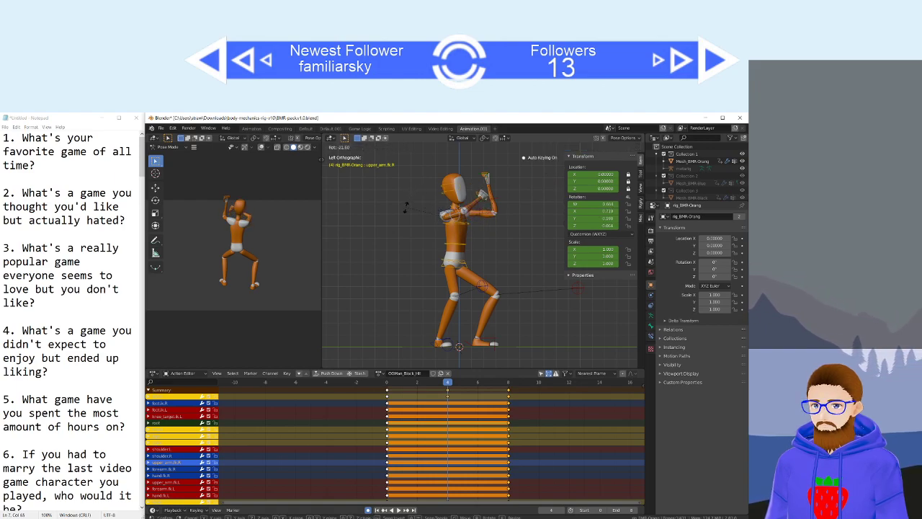
left_click(458, 211)
left_click(465, 210)
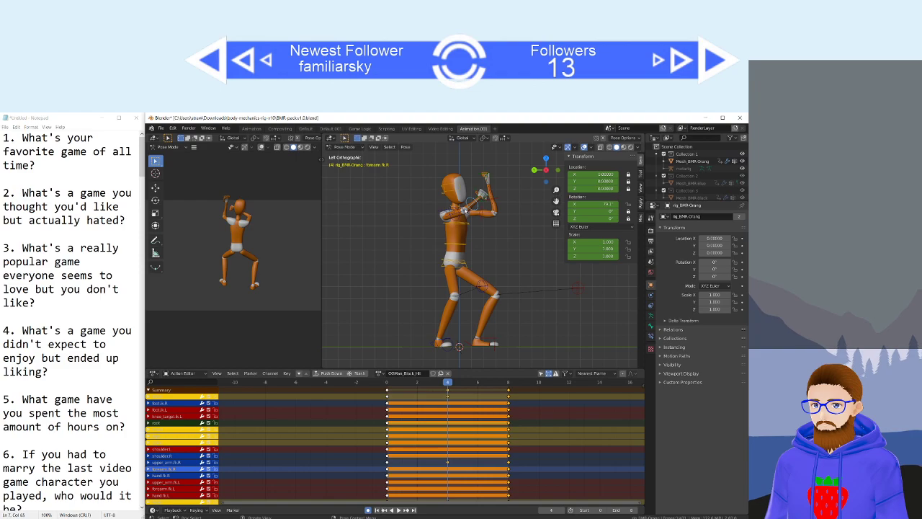
left_click(482, 214)
key("r")
left_click(458, 196)
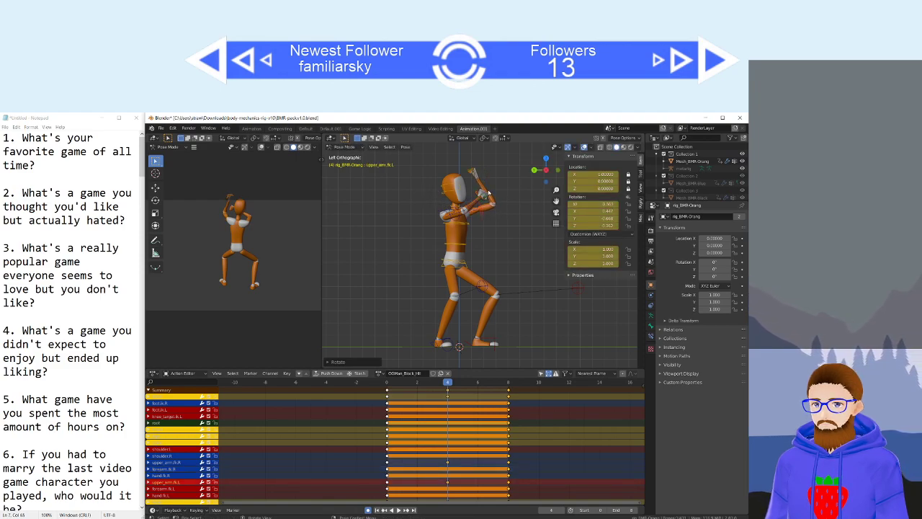
Rotate the left and right forearms on frame 4, opening the left elbow to bring the raised forearm upright.
left_click(490, 191)
key("r")
left_click(545, 202)
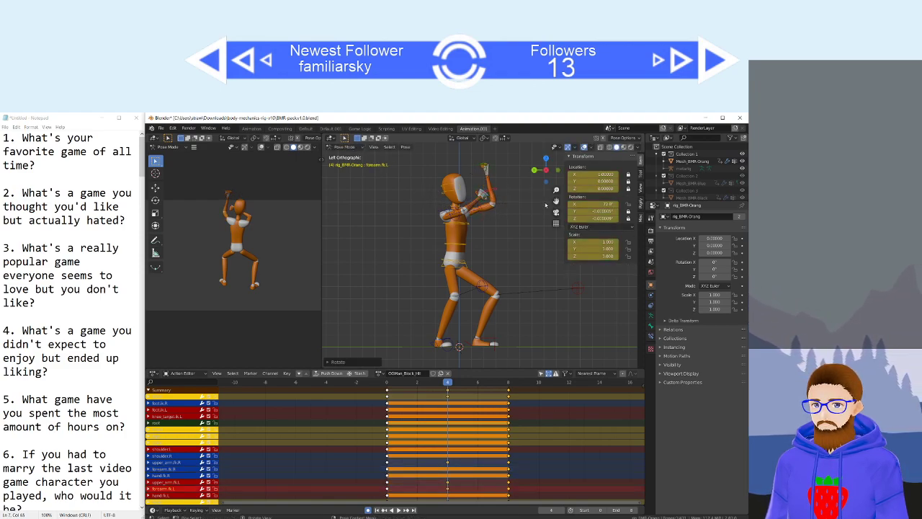
left_click(472, 210)
key("r")
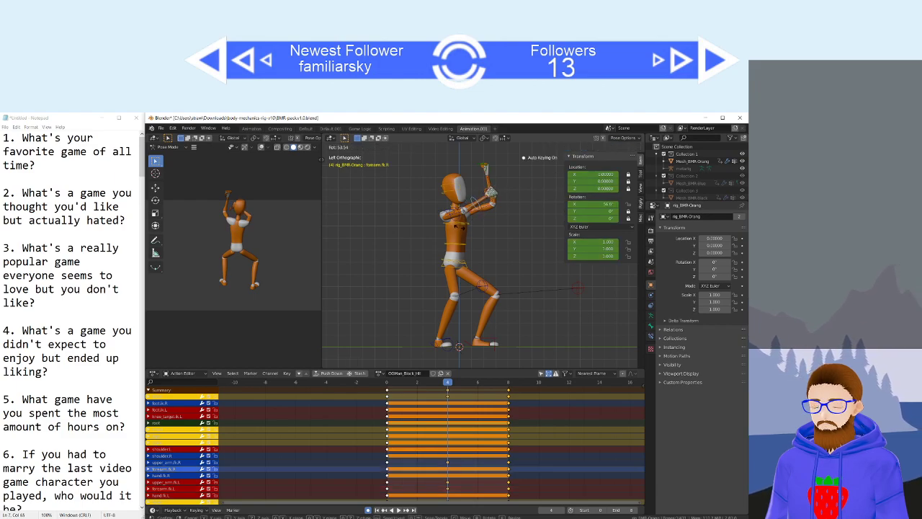
left_click(470, 232)
Play and scrub the block hit animation between frames 0 and 8 to review the recoil, ending on frame 4.
key("space")
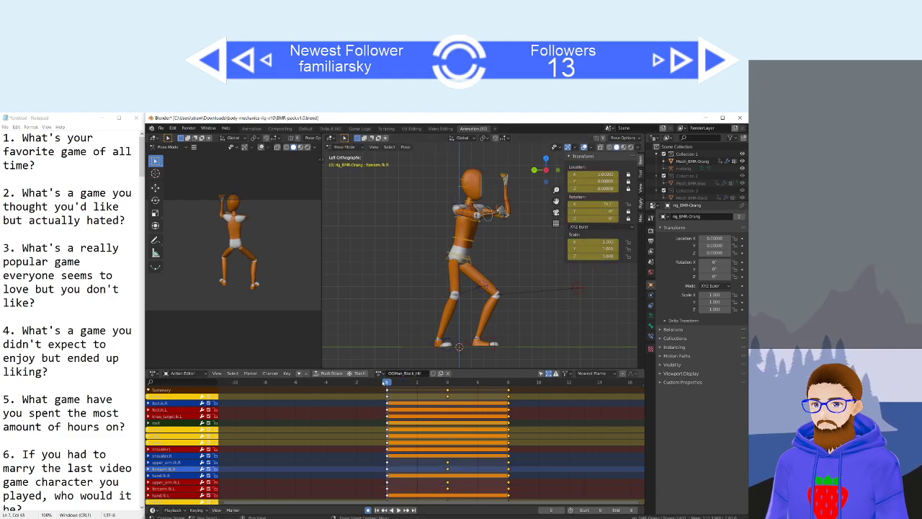
key("space")
key("space")
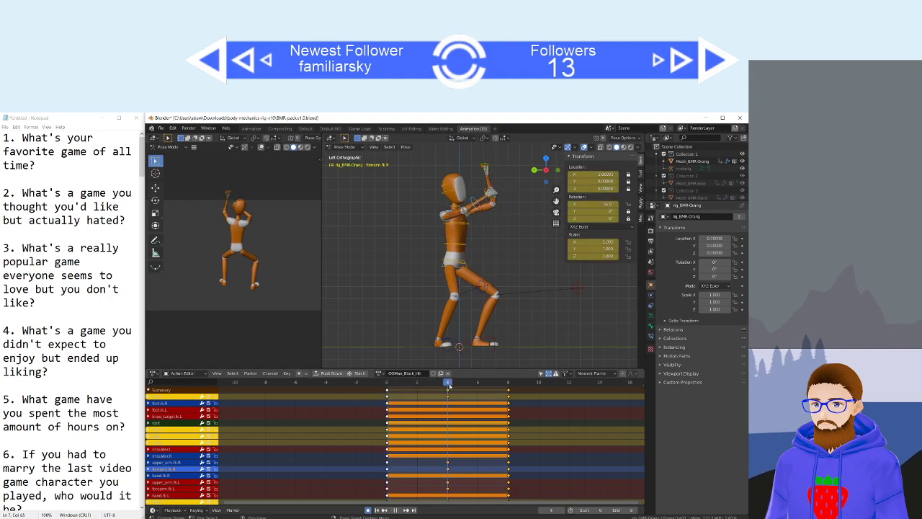
left_click_drag(496, 386, 380, 382)
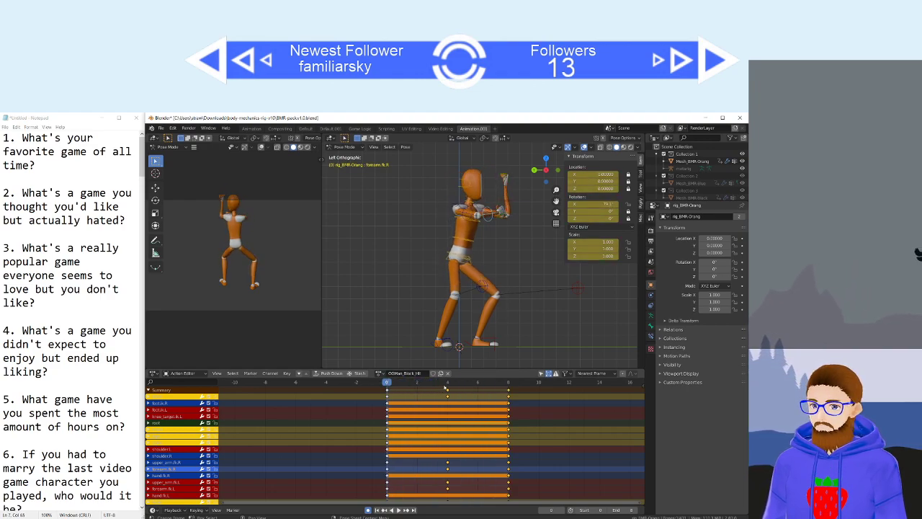
left_click(447, 383)
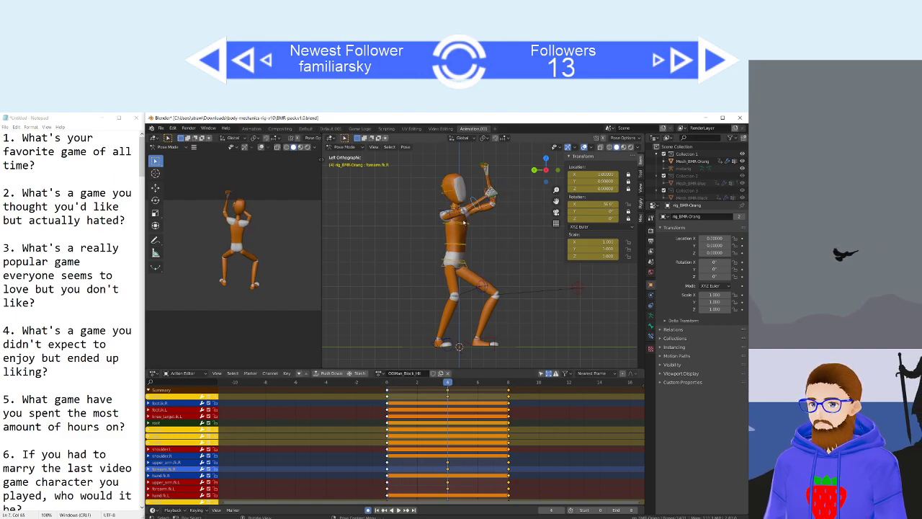
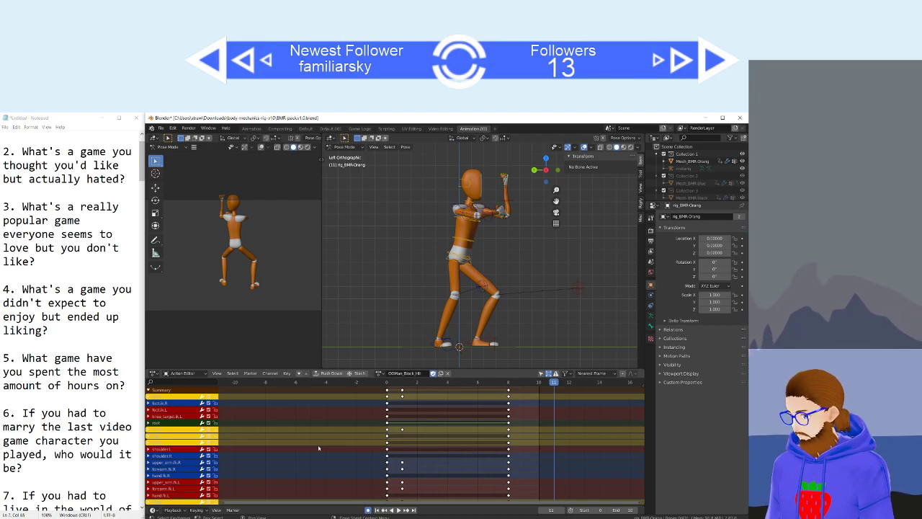
Read further through the list of video game questions in Notepad, down to question 9.
scroll(94, 427, "down", 4)
scroll(94, 426, "up", 2)
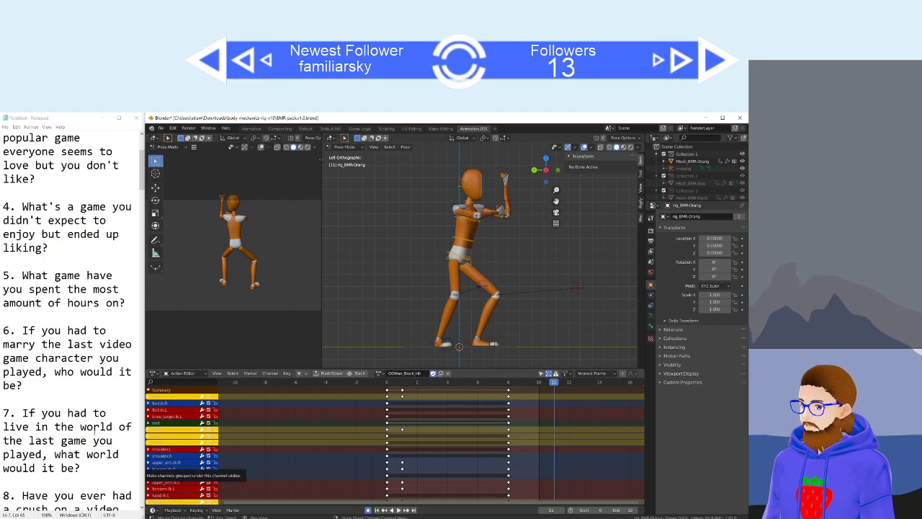
scroll(93, 426, "up", 1)
scroll(94, 426, "down", 1)
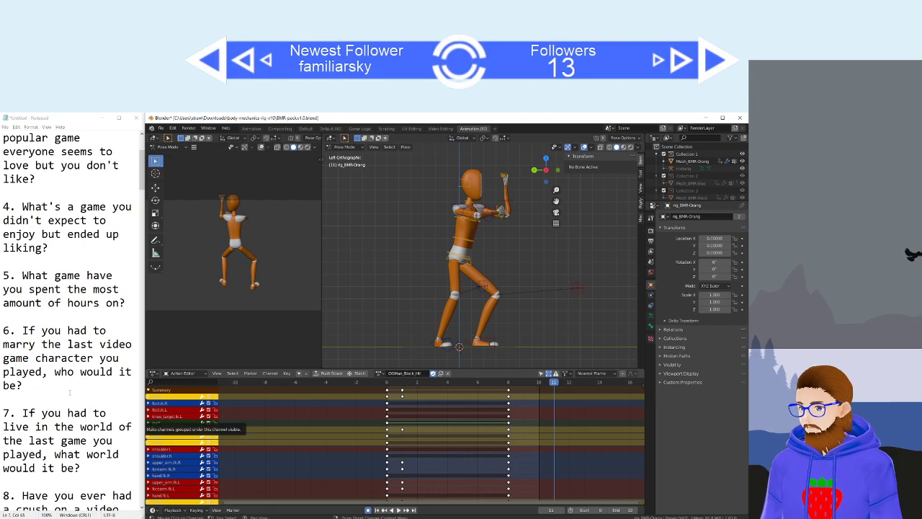
scroll(88, 399, "down", 3)
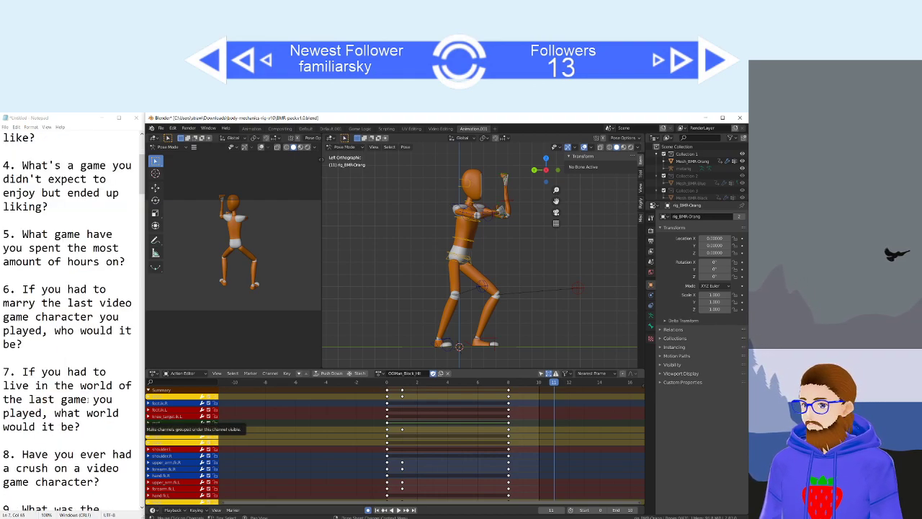
scroll(88, 400, "up", 2)
scroll(88, 400, "down", 1)
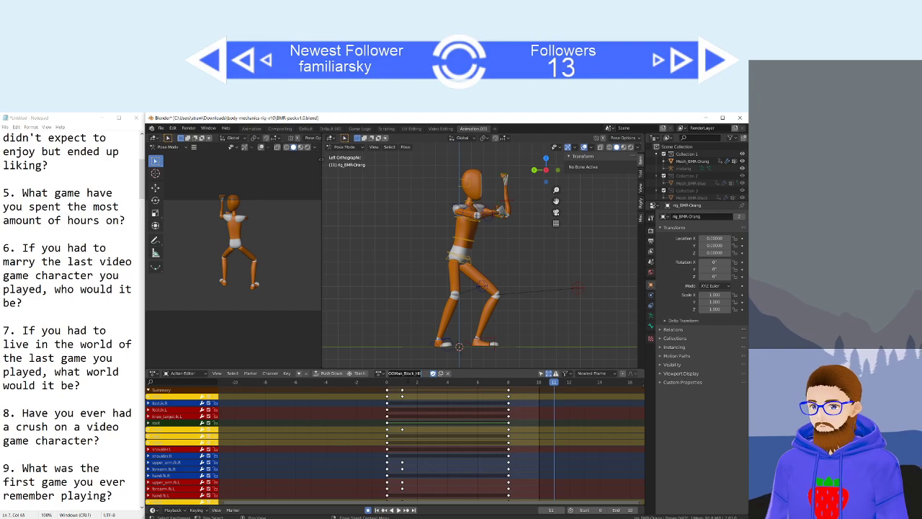
left_click(400, 373)
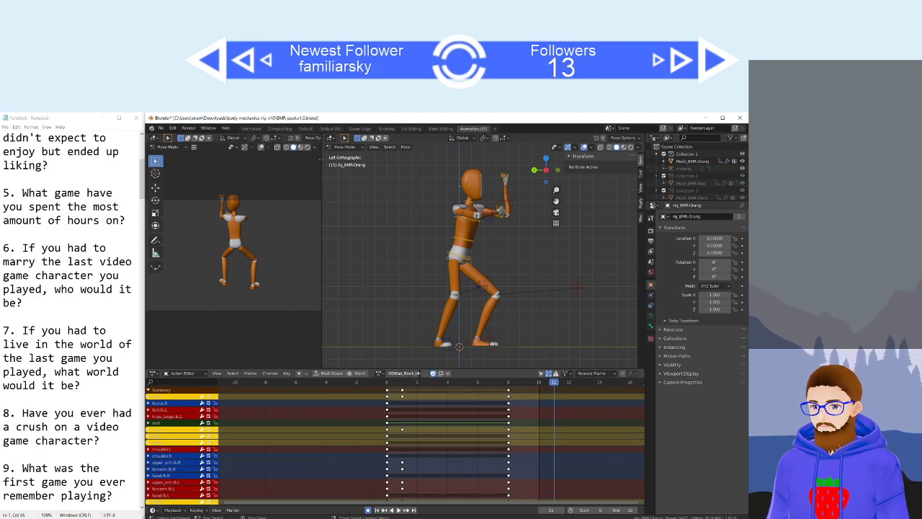
left_click_drag(421, 373, 405, 373)
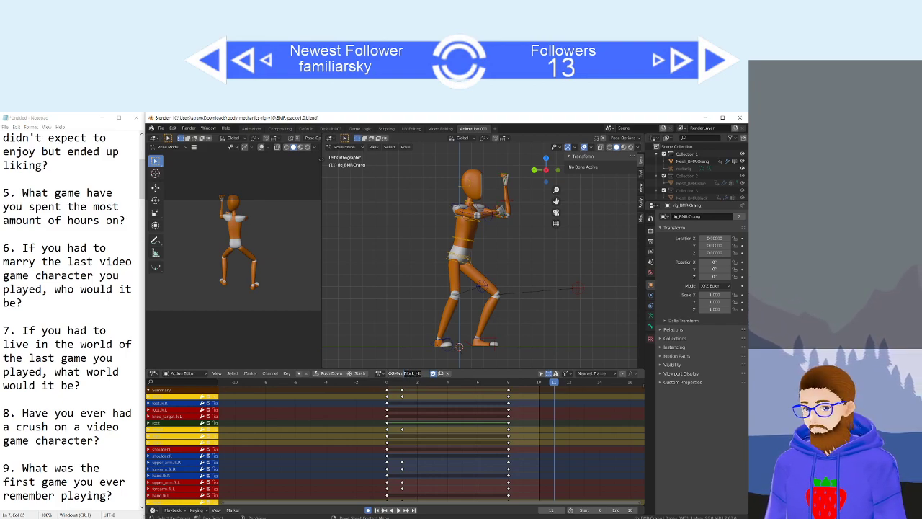
type("Parry")
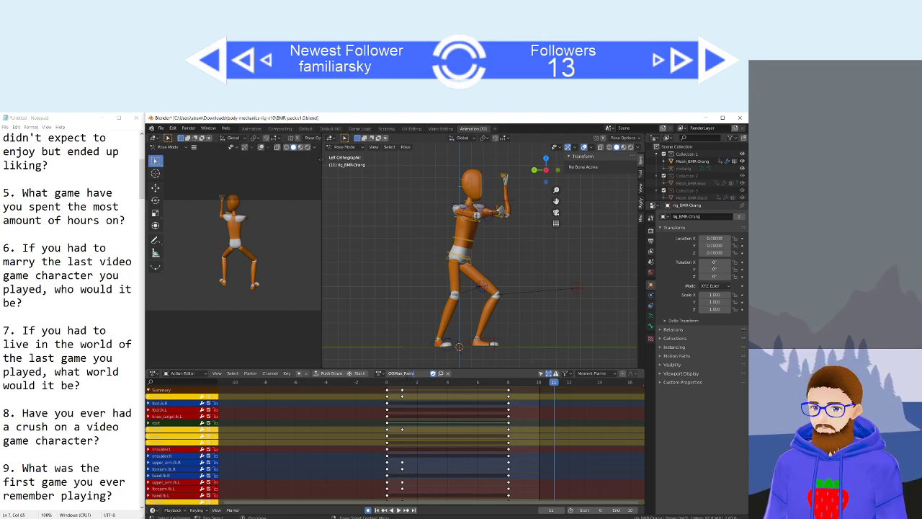
left_click_drag(414, 373, 404, 373)
type("Block")
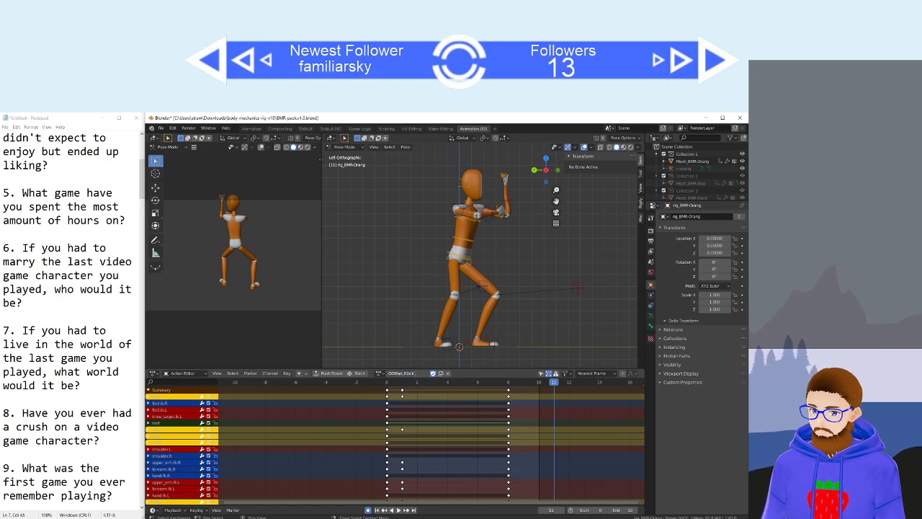
type("_Hi")
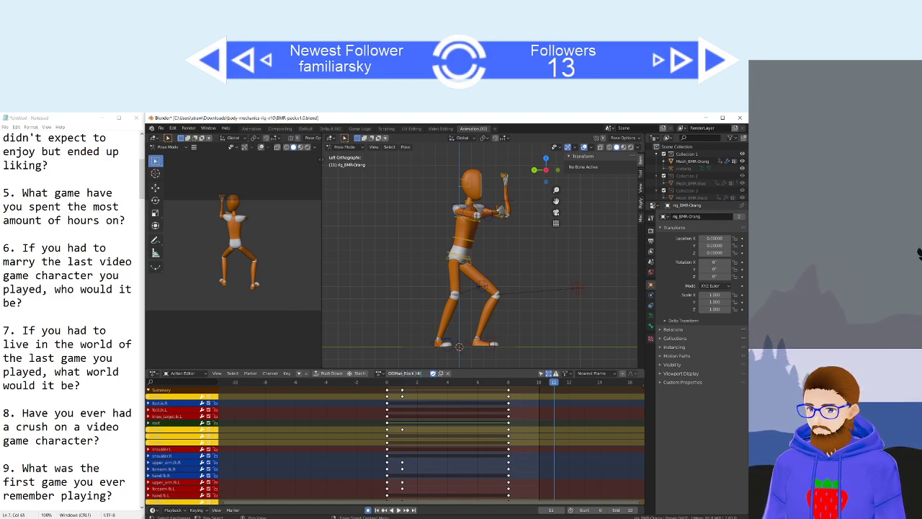
type("t")
key("Return")
Duplicate the OGMan_Block_Hit action and name the copy OGMan_Parry.
left_click(440, 374)
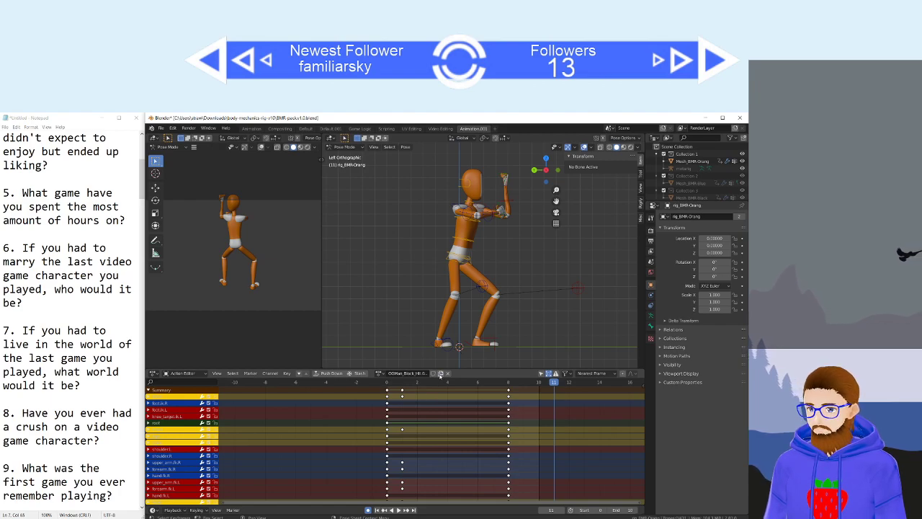
double_click(415, 373)
left_click_drag(427, 374, 401, 373)
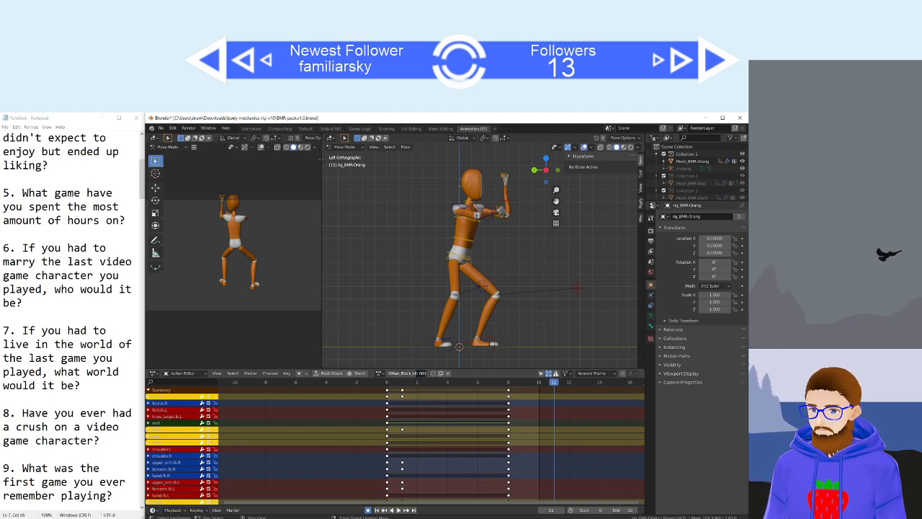
type("Parr")
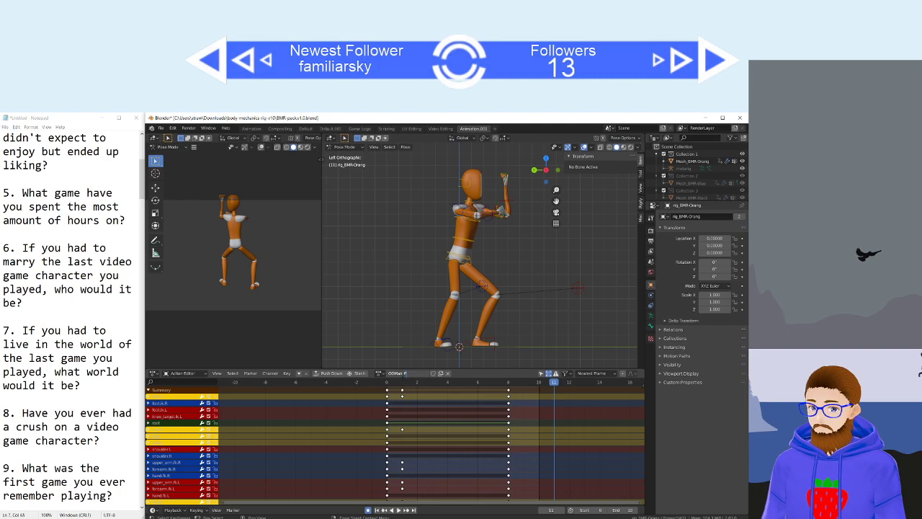
type("y")
key("Return")
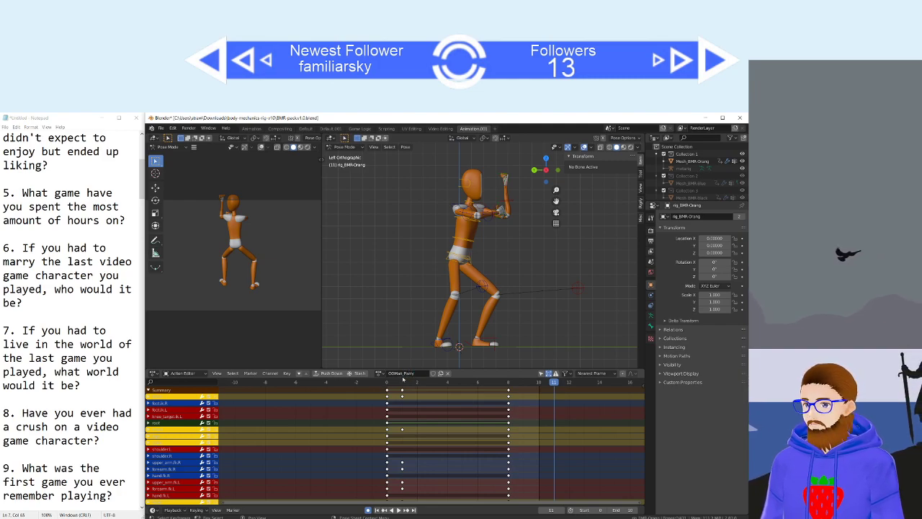
Delete all keyframes after frame 0 from the OGMan_Parry action and return to frame 0.
key("a")
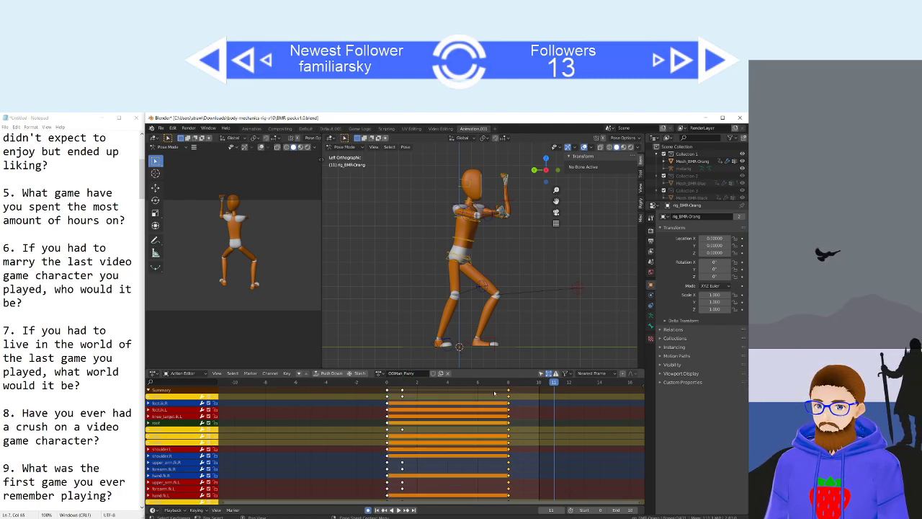
key("alt+a")
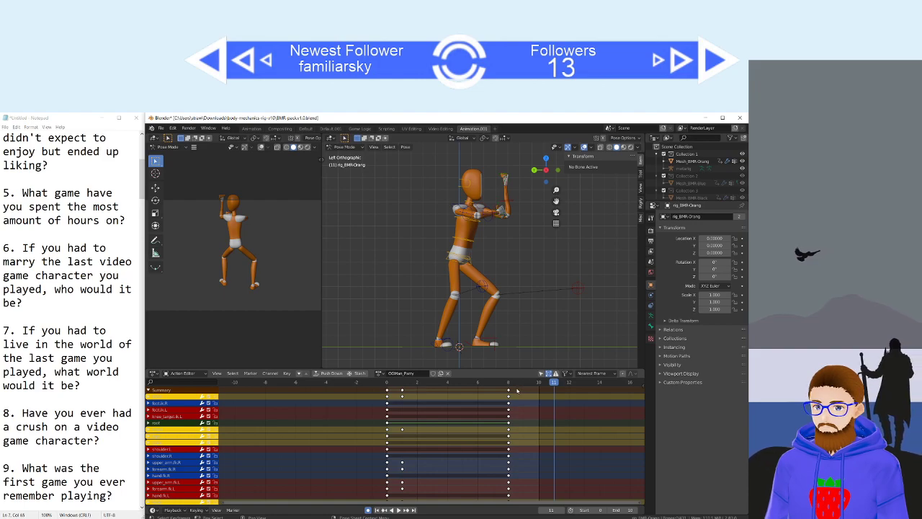
left_click_drag(513, 388, 398, 394)
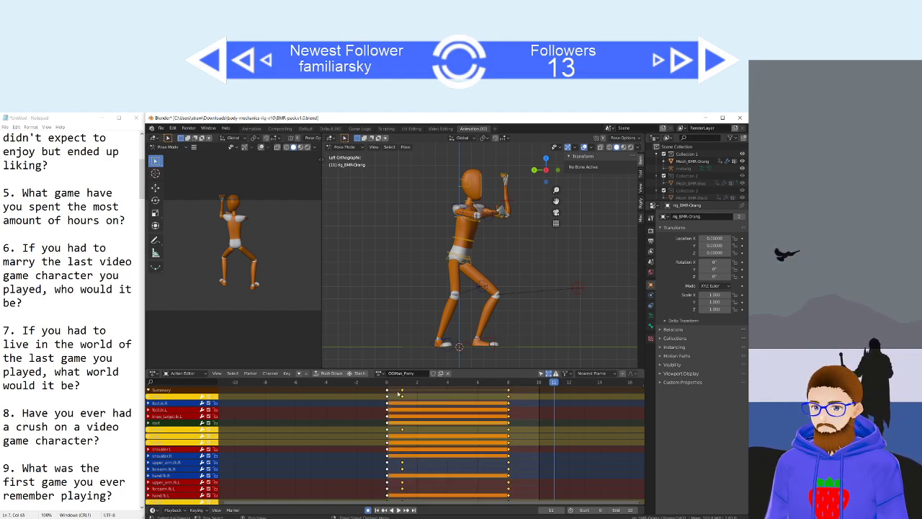
key("x")
left_click(398, 396)
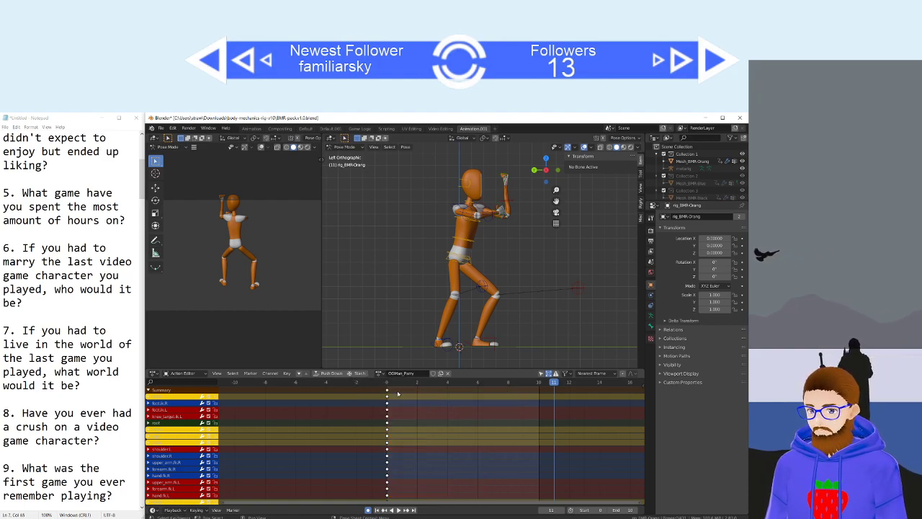
left_click(388, 382)
key("space")
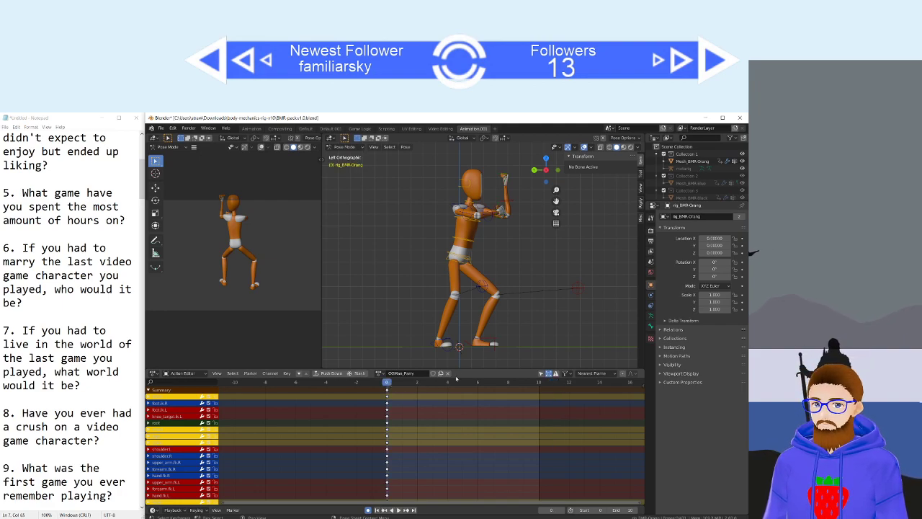
Rotate the left upper arm downward on frame 0 in the right side view, lowering the arm in front of the torso.
middle_click_drag(474, 299, 436, 312)
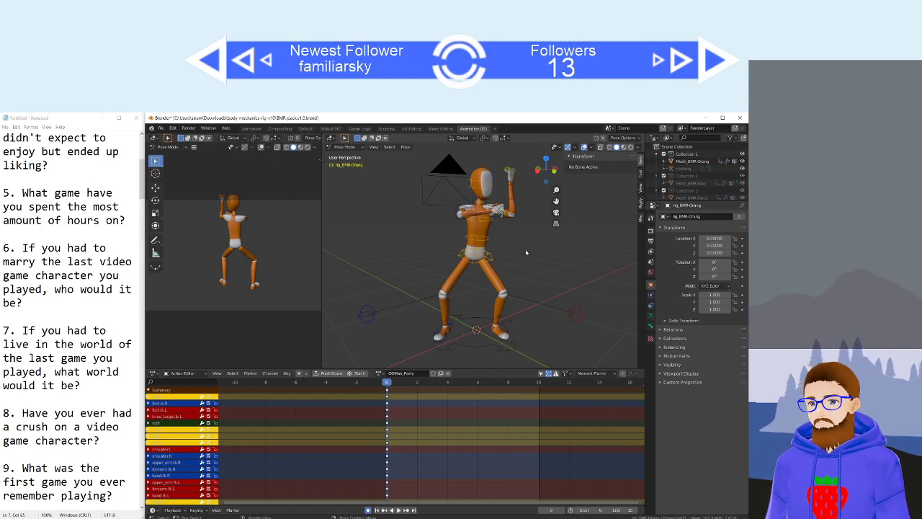
middle_click_drag(526, 252, 464, 244)
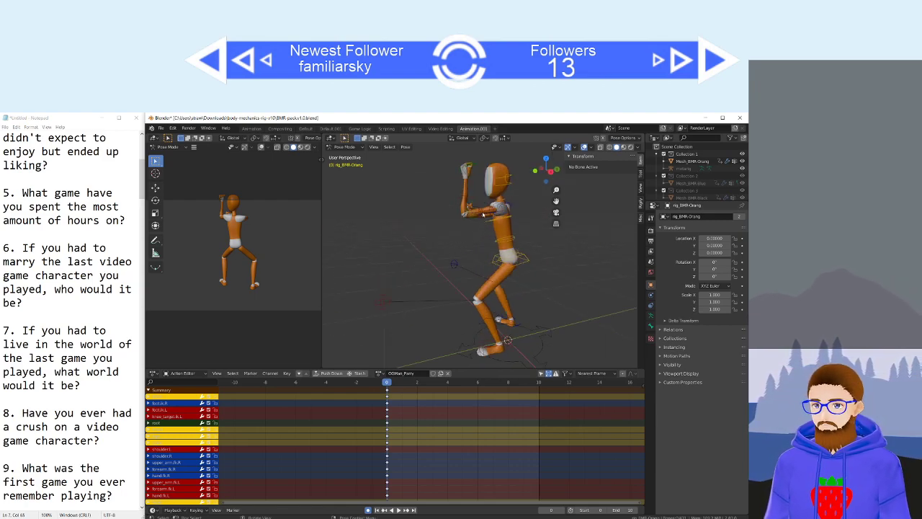
key("KP_3")
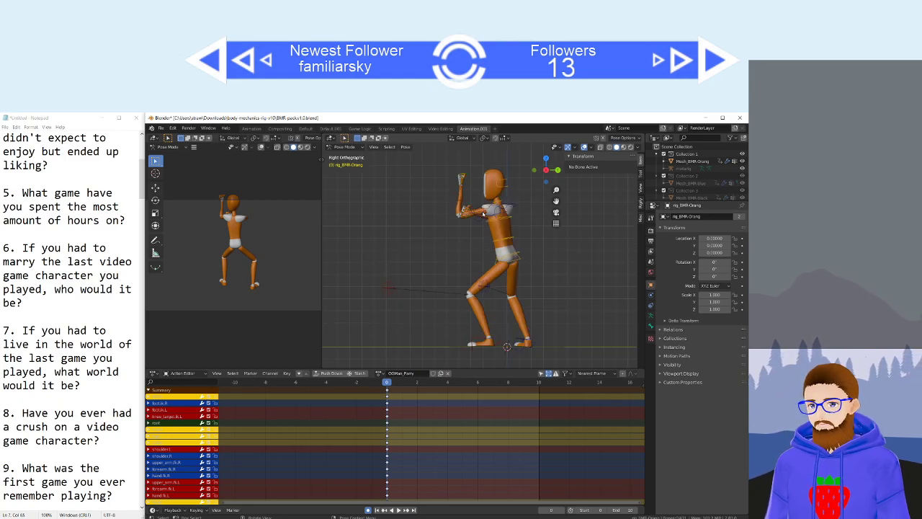
left_click(471, 213)
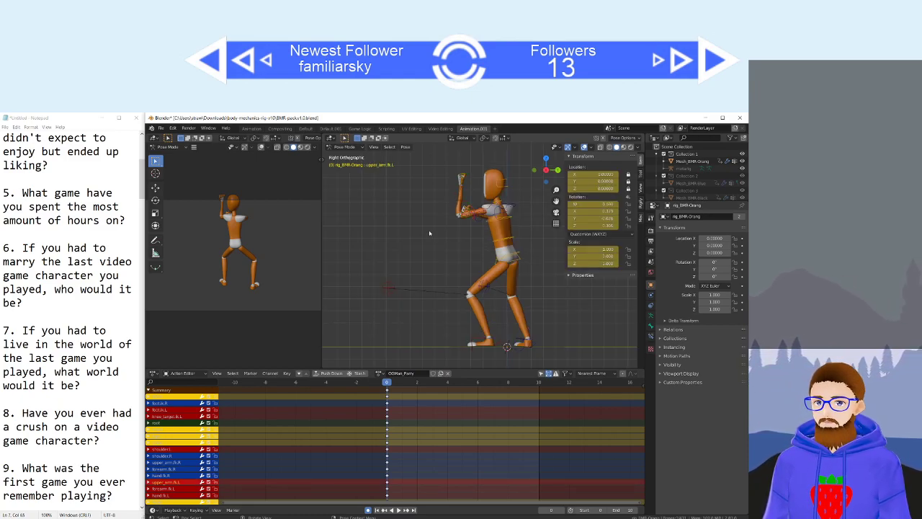
key("r")
left_click(447, 286)
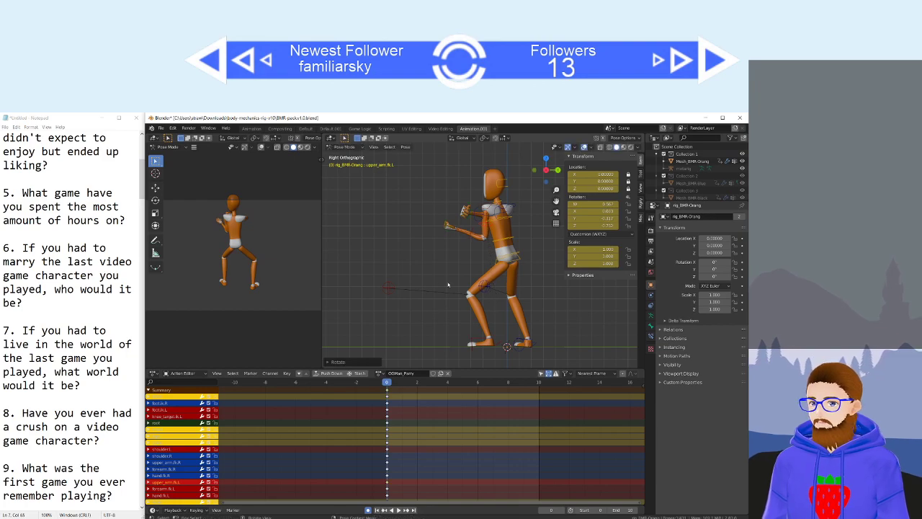
Rotate the chest freely on frame 0 to twist the upper body and arms.
left_click(501, 219)
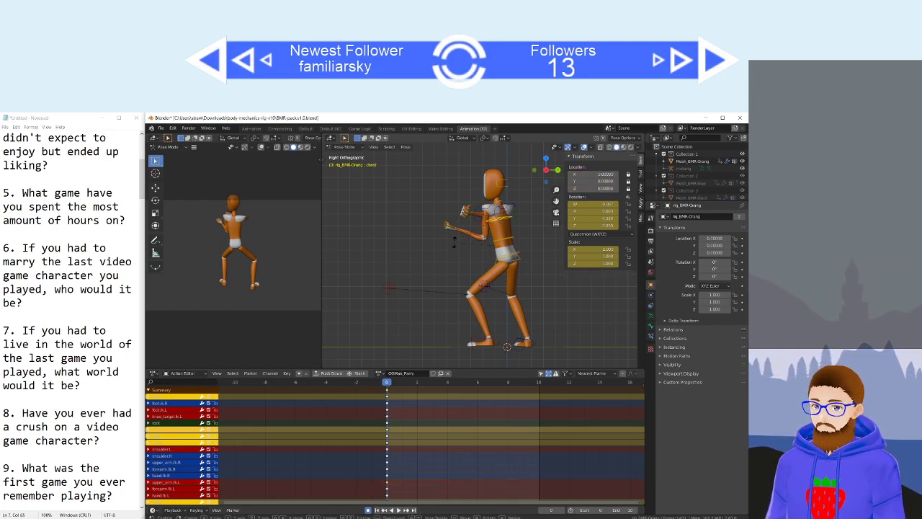
key("r")
key("r")
left_click(472, 244)
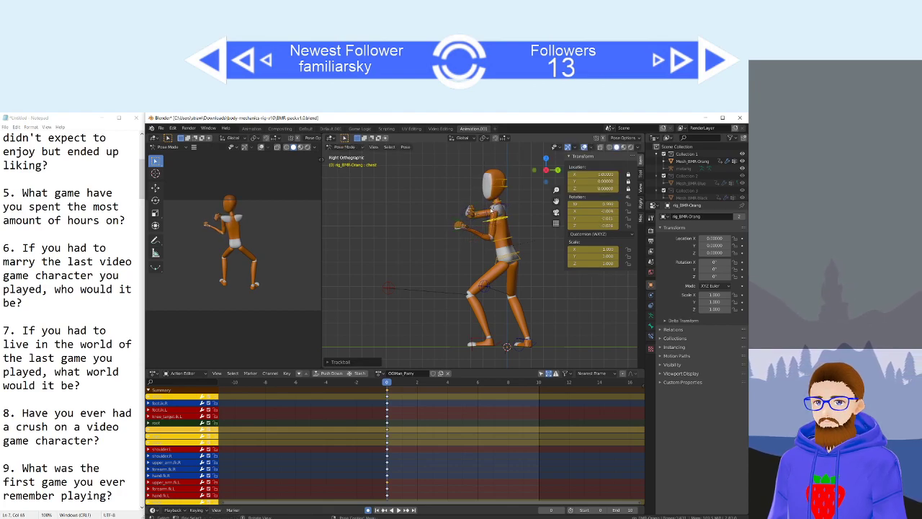
Rotate the right upper arm on frame 0, swinging it away from the chest so the forearm hangs beside the waist.
left_click(465, 221)
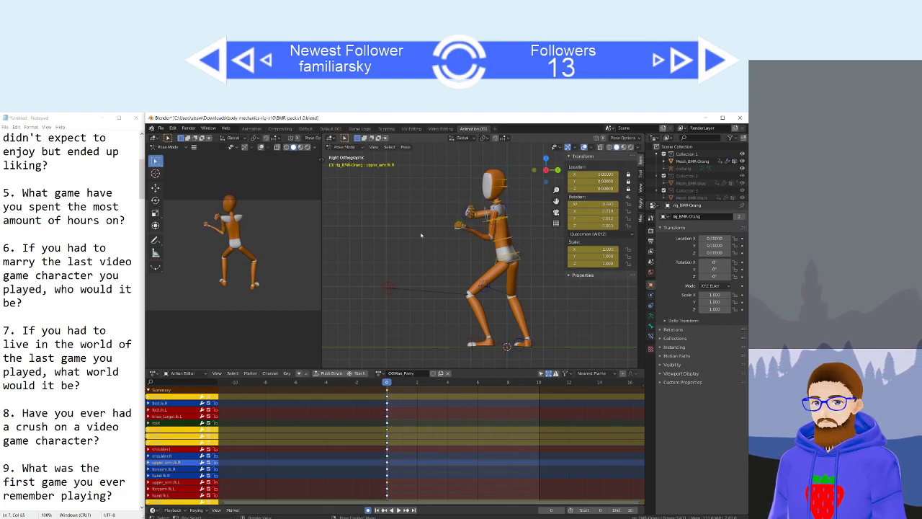
middle_click_drag(421, 235, 474, 218)
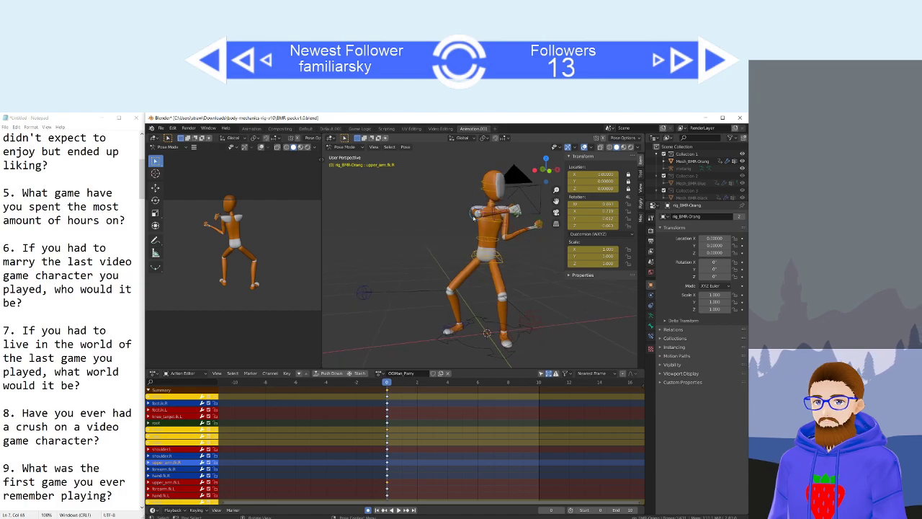
key("r")
key("r")
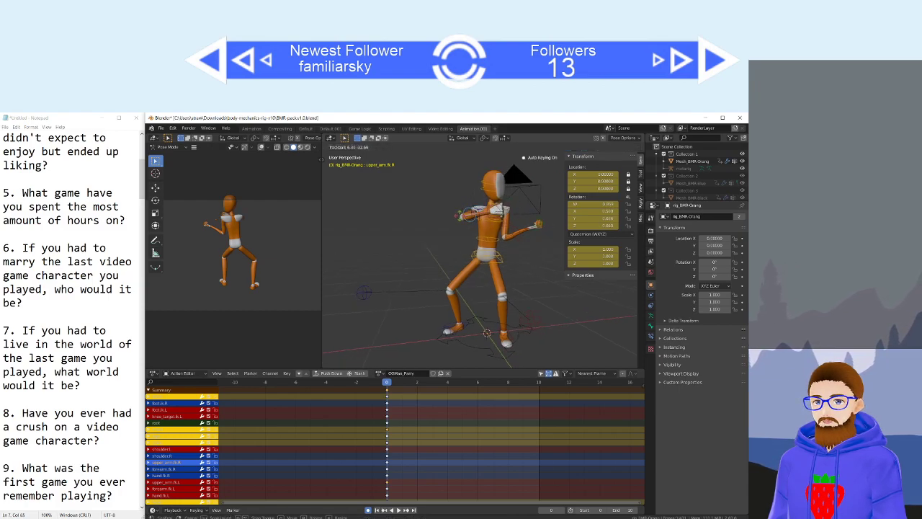
left_click(467, 219)
mouse_move(456, 231)
middle_mouse_down()
mouse_move(484, 239)
mouse_move(464, 242)
middle_mouse_up()
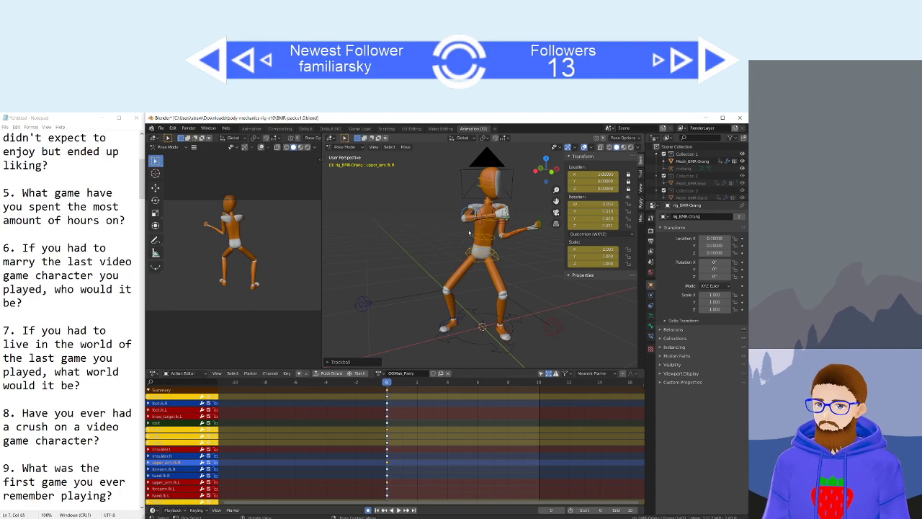
middle_click_drag(441, 233, 445, 228)
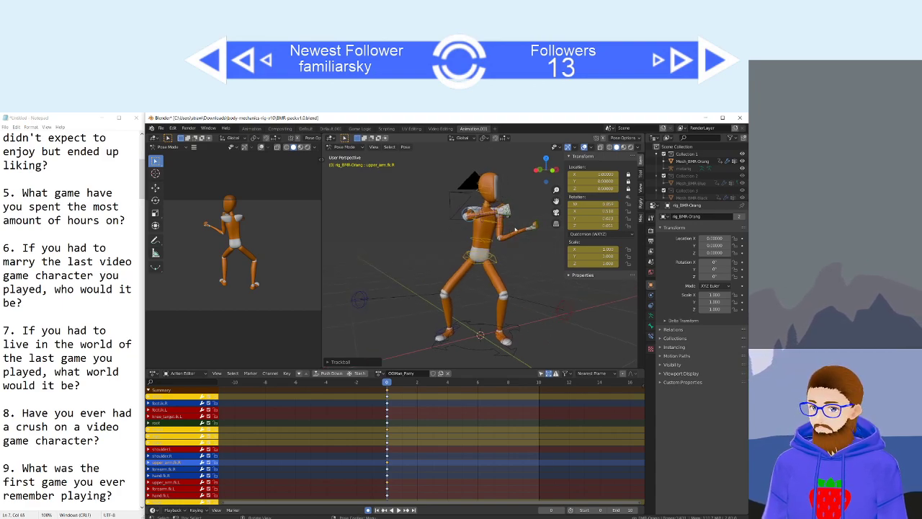
key("r")
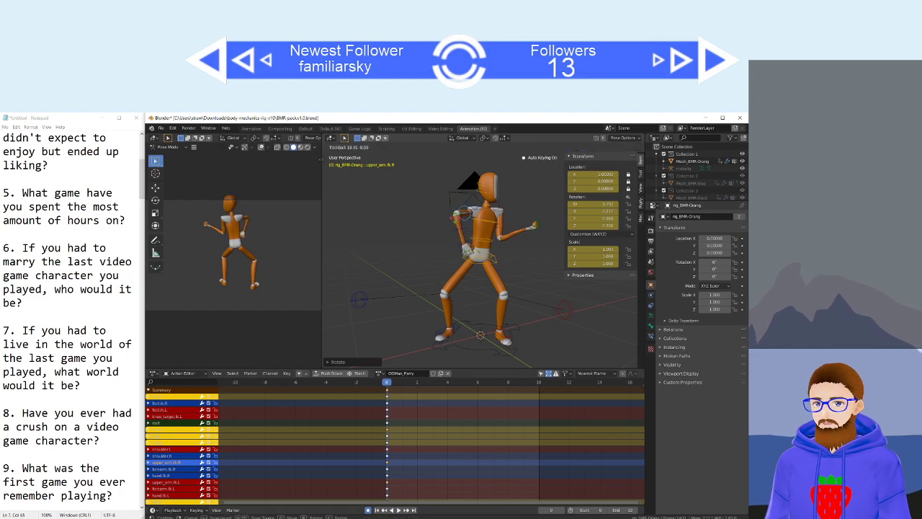
left_click(455, 220)
Adjust the right upper arm's rotation from behind, lifting the forearm until it is roughly level.
middle_click_drag(455, 220, 481, 264)
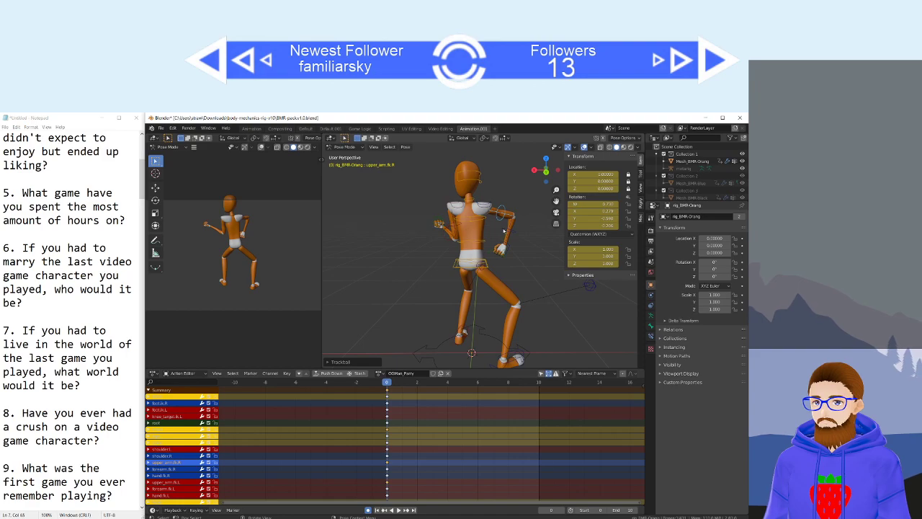
key("r")
key("r")
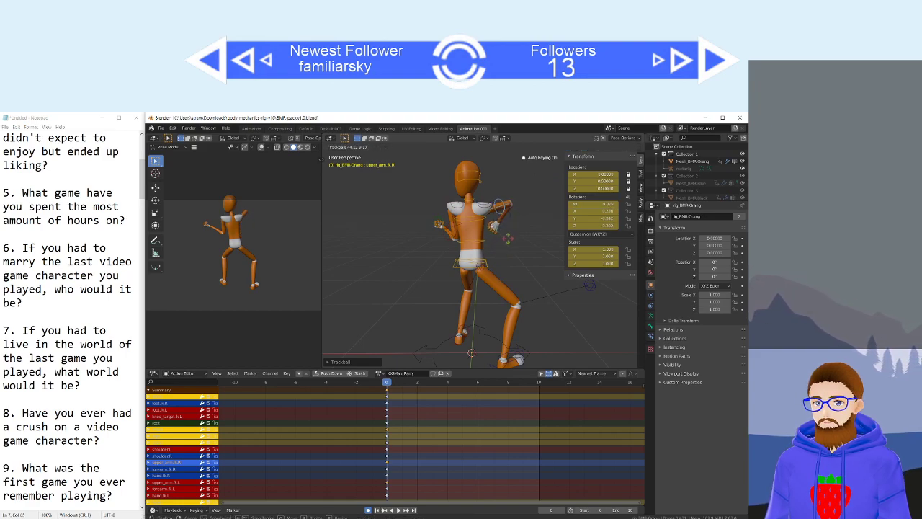
key("r")
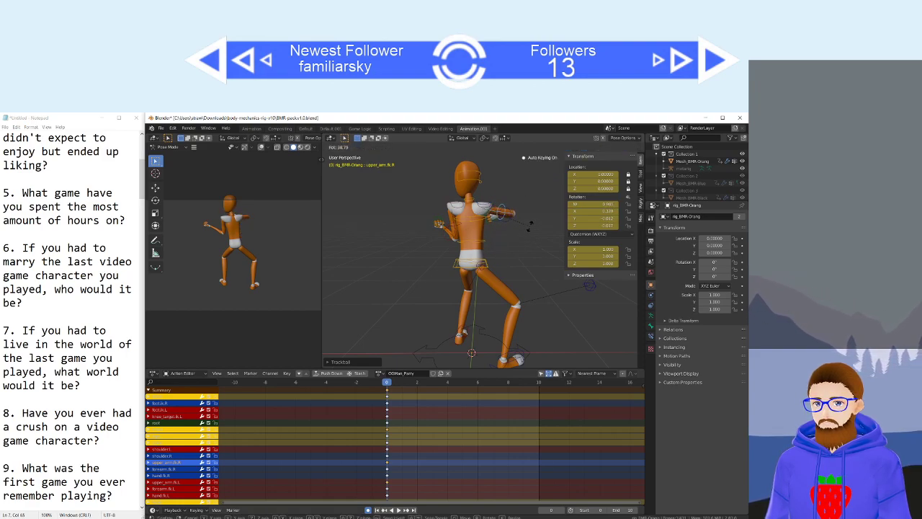
left_click(531, 226)
Rotate the right upper arm out to the side at shoulder height with its forearm angled down.
middle_click_drag(514, 220, 420, 211)
key("r")
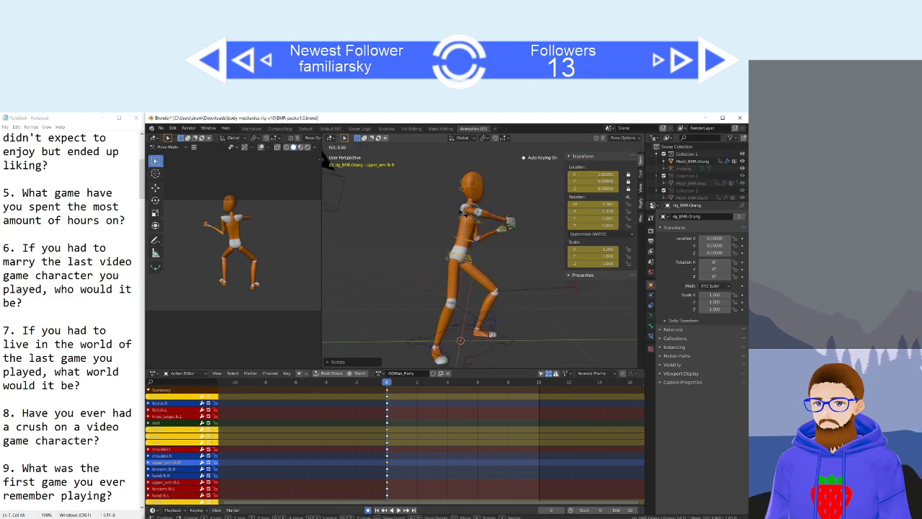
key("r")
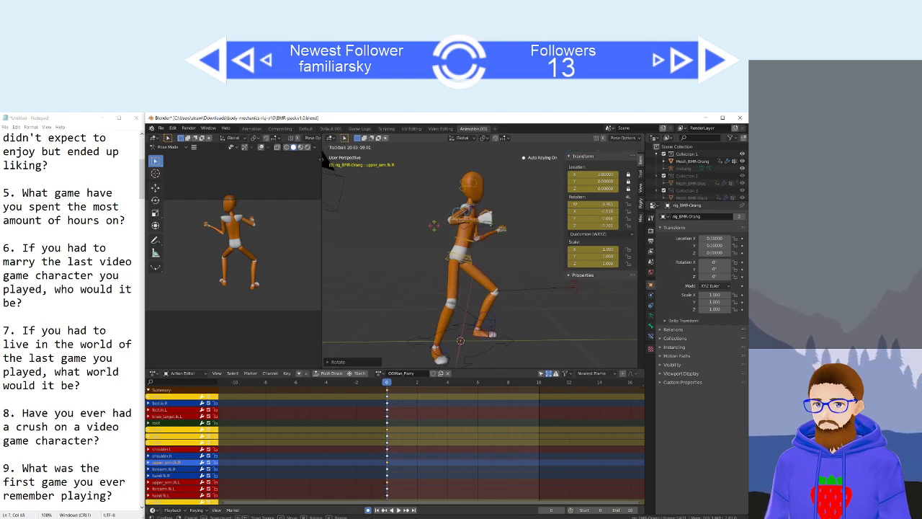
left_click(435, 225)
key("r")
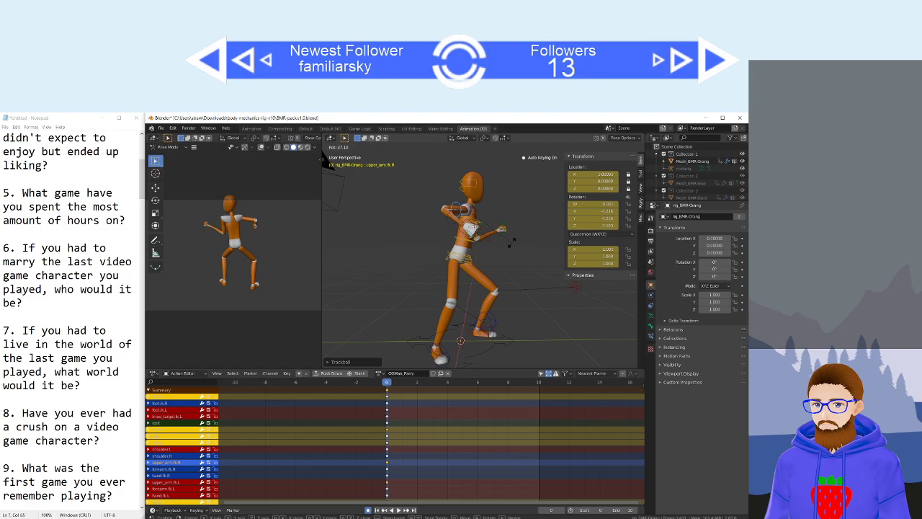
left_click(517, 237)
Rotate the left upper arm on frame 0 to bring the left hand up near the face.
mouse_move(517, 237)
middle_mouse_down()
mouse_move(497, 242)
mouse_move(521, 247)
mouse_move(508, 244)
mouse_move(521, 240)
mouse_move(511, 236)
middle_mouse_up()
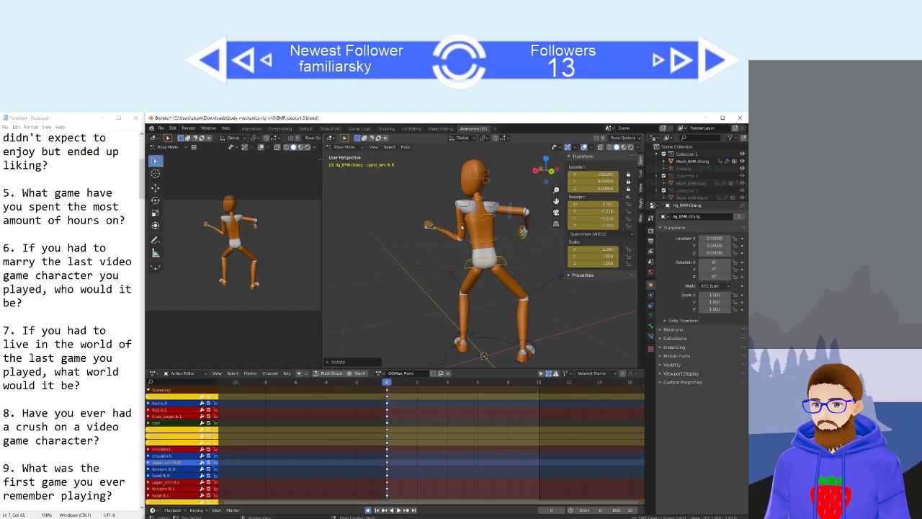
key("r")
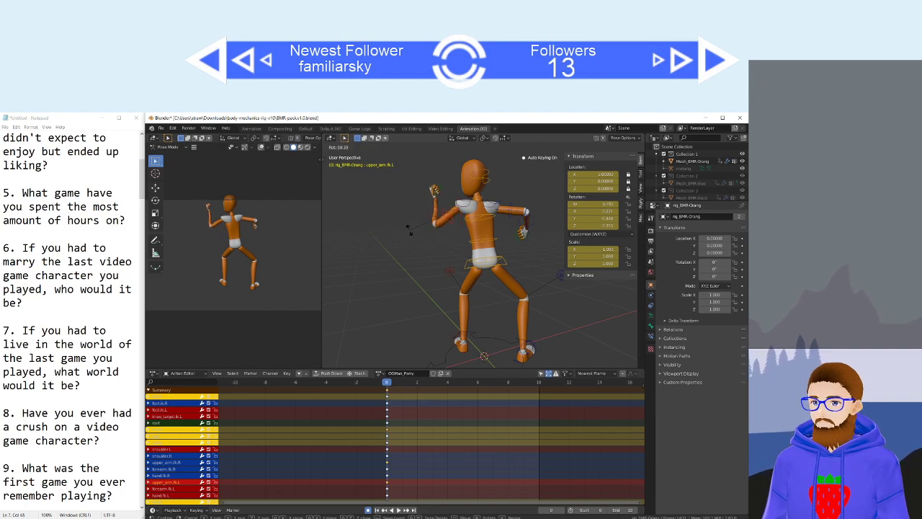
left_click(408, 229)
key("r")
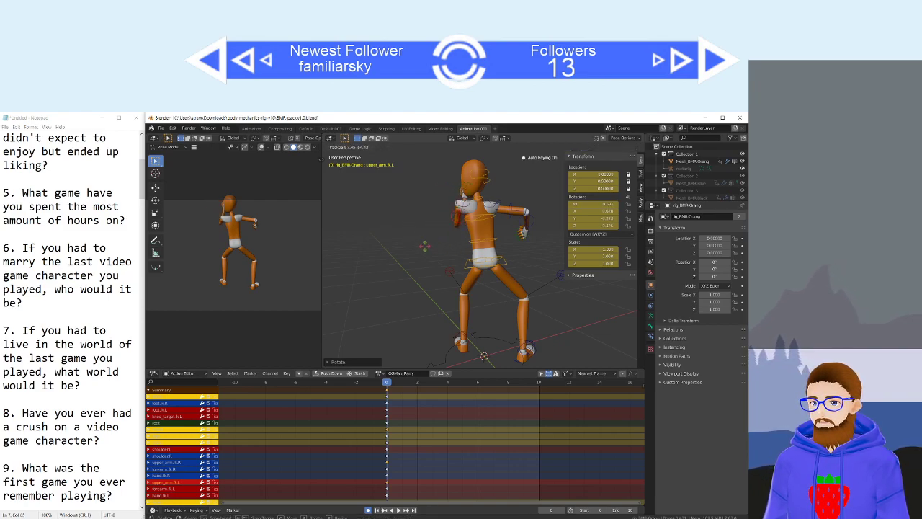
key("r")
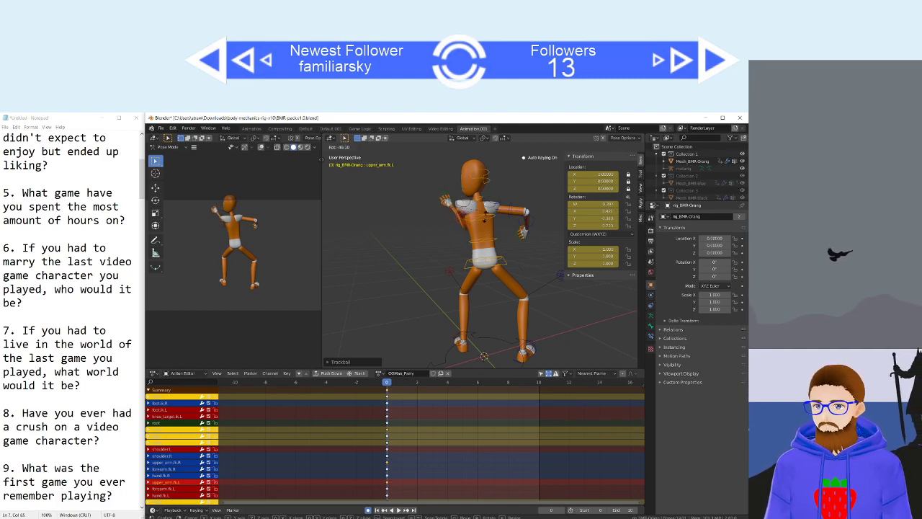
Rotate the right upper arm on frame 0 so the right forearm points upright beside the head.
left_click(510, 213)
key("r")
key("r")
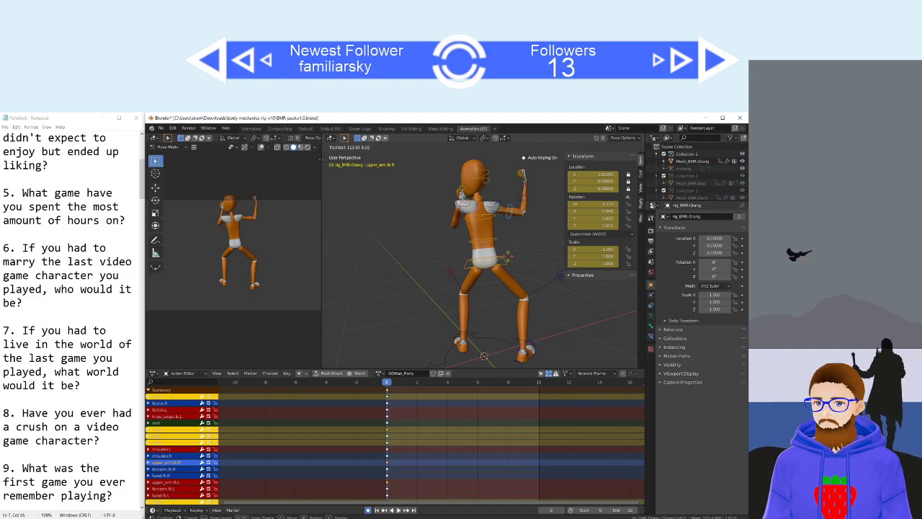
left_click(495, 249)
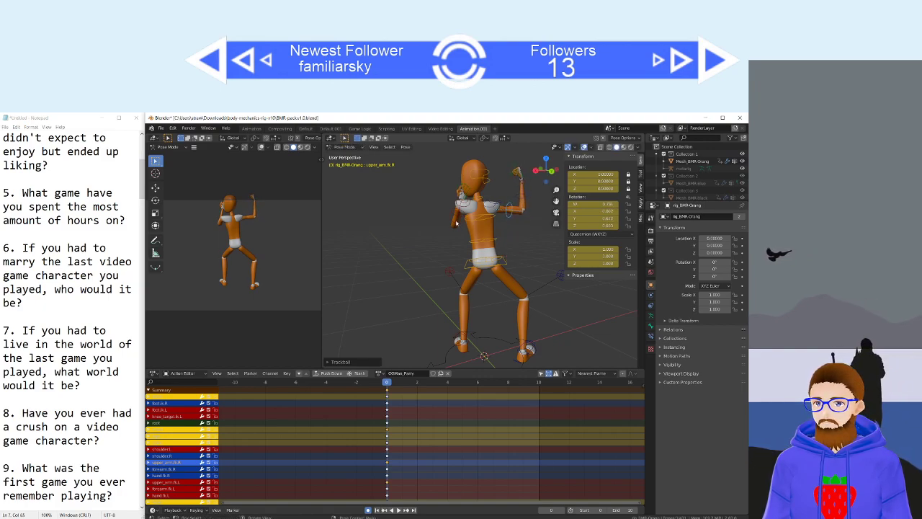
Rotate the left upper arm outward to shoulder height, laying the left forearm across the chest.
left_click(457, 220)
key("r")
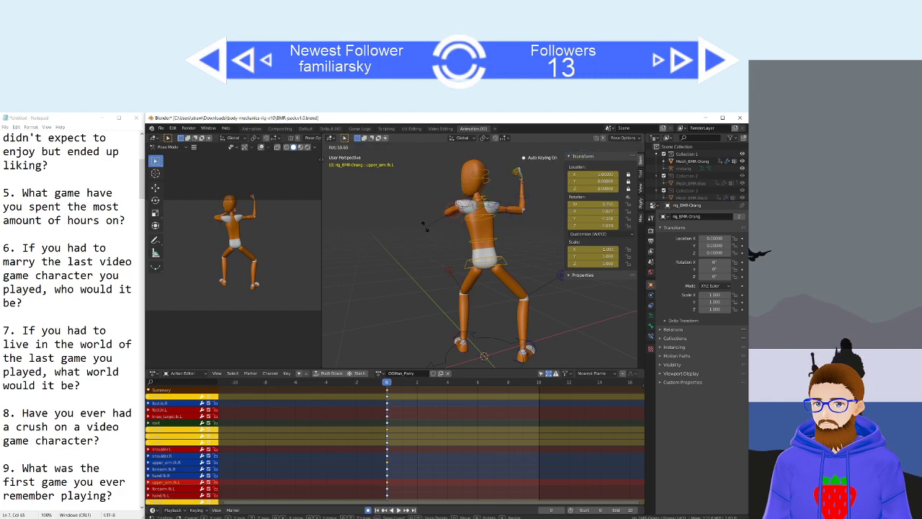
left_click(423, 218)
key("r")
key("r")
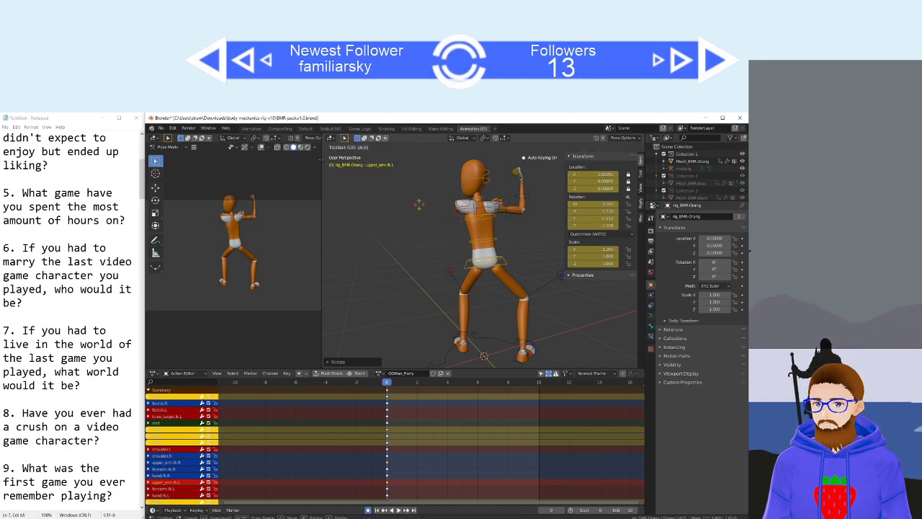
left_click(460, 207)
Copy the frame 0 pose keyframes of OGMan_Parry and paste them at frame 4.
middle_click_drag(460, 208, 478, 204)
scroll(478, 204, "up", 1)
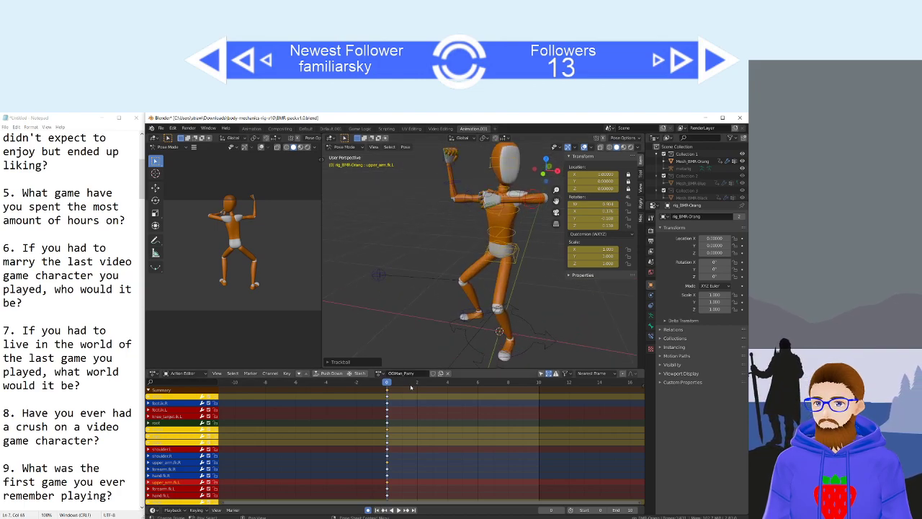
scroll(411, 393, "down", 1)
left_click(391, 393)
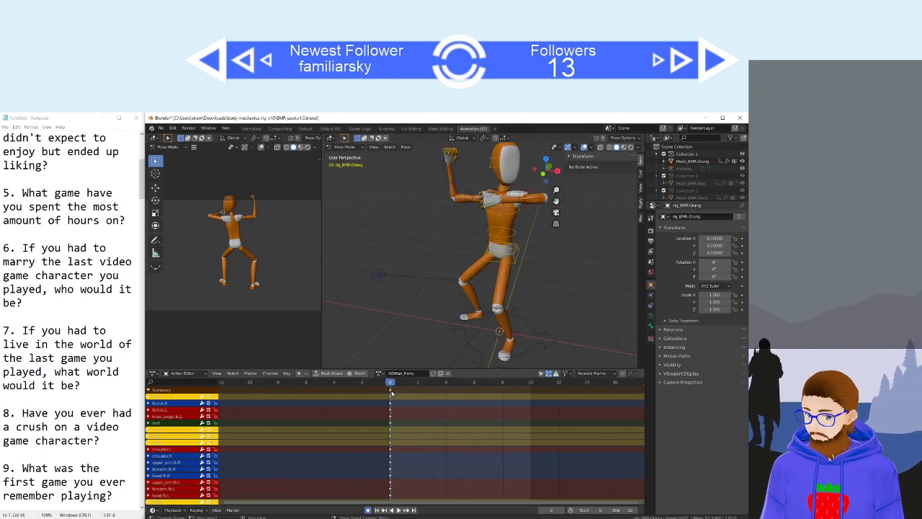
left_click(438, 382)
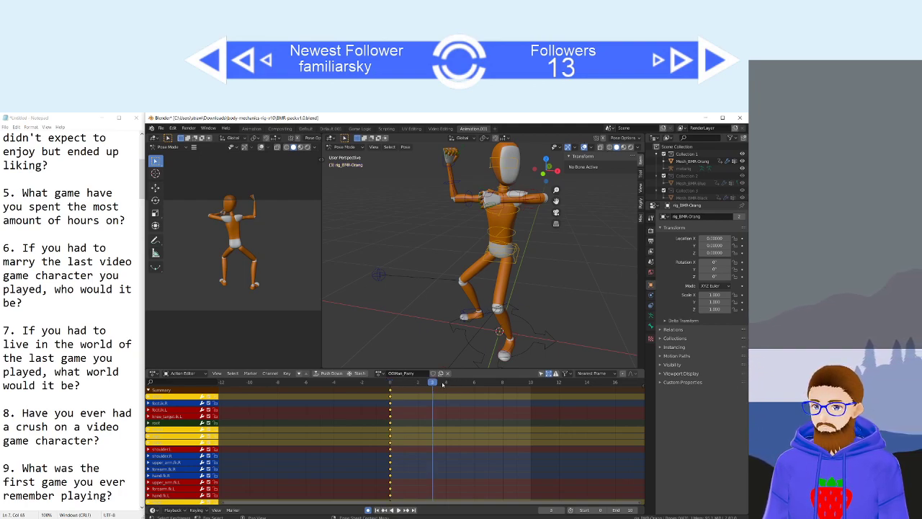
left_click(443, 384)
key("ctrl+v")
left_click(429, 400)
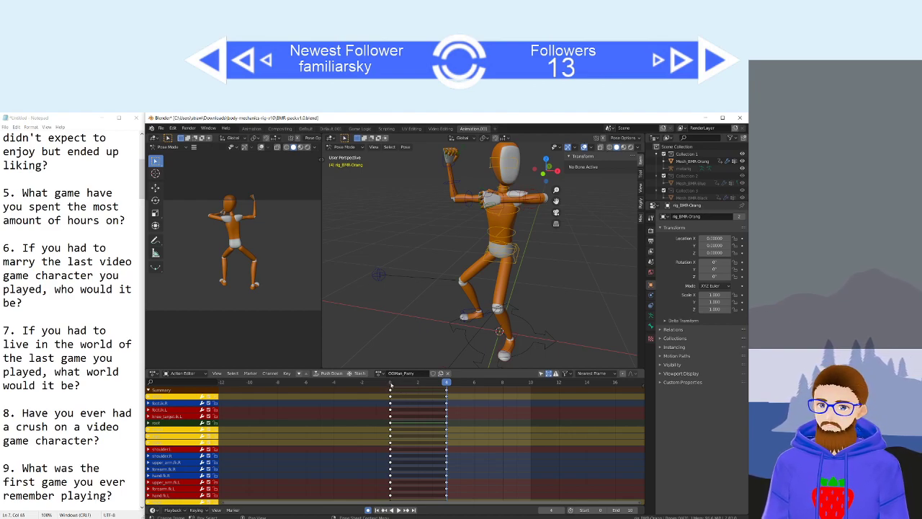
Return to frame 0 and delete the pose keyframes there.
left_click(390, 382)
key("a")
key("x")
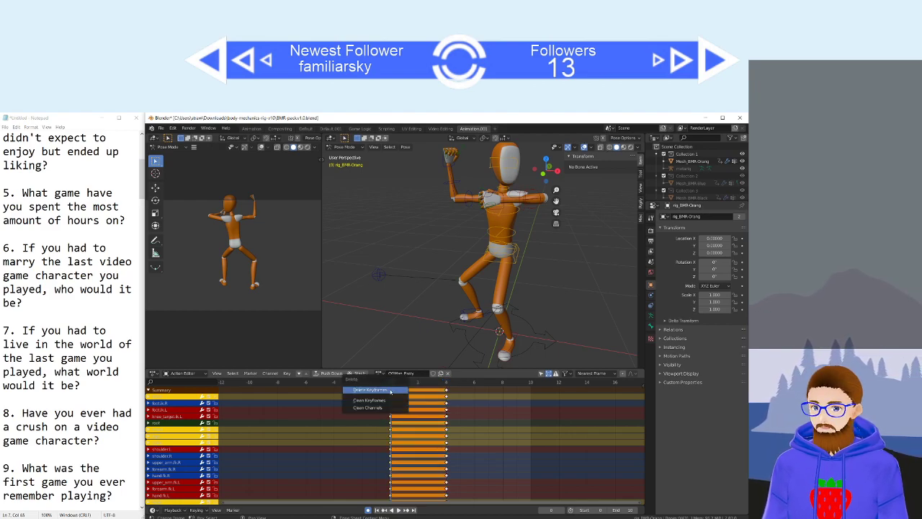
left_click(390, 389)
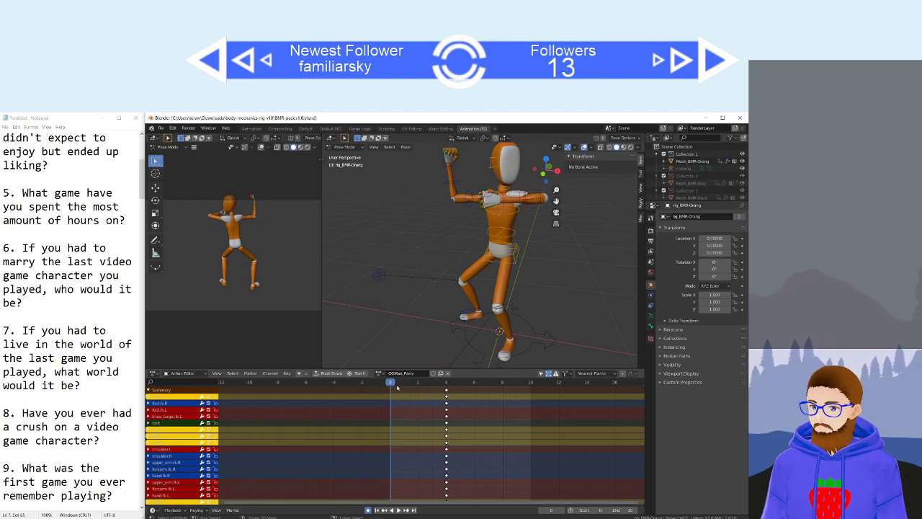
Copy the frame 0 keyframes from the OGMan_Block action and paste them at frame 0 of OGMan_Parry.
left_click(379, 373)
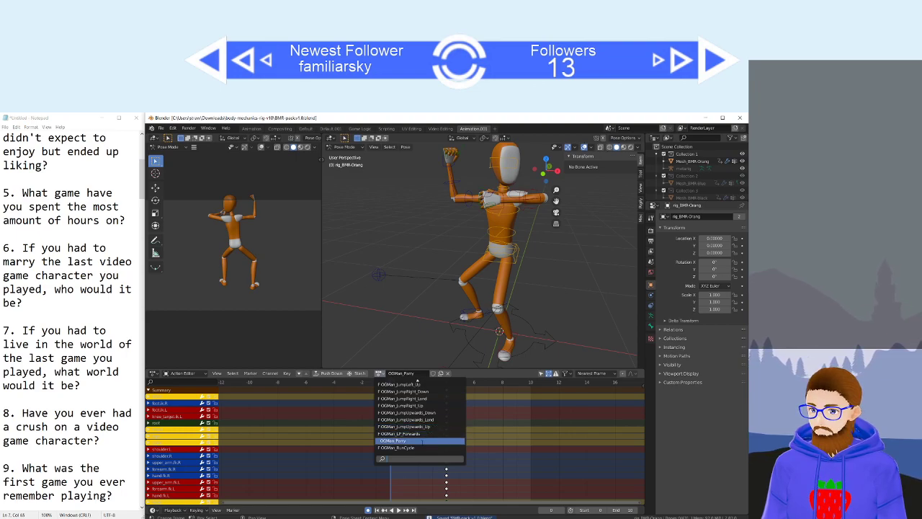
scroll(415, 430, "up", 17)
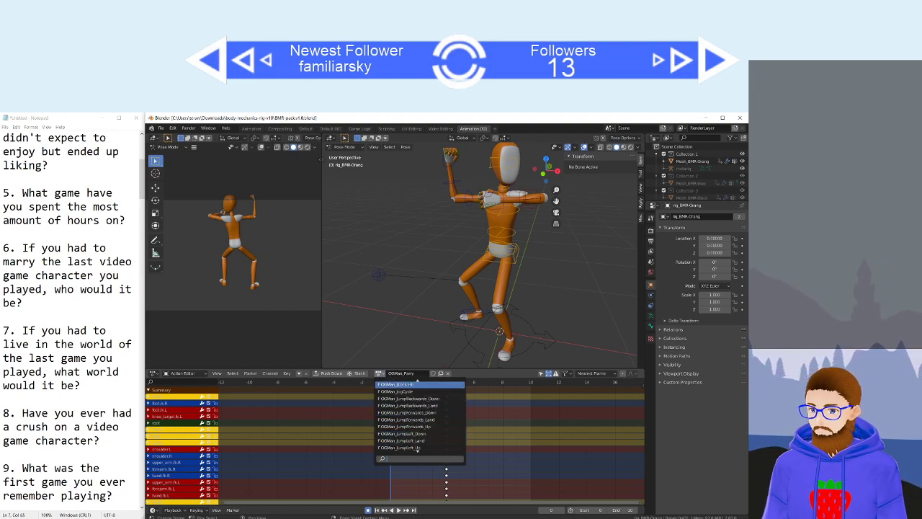
left_click(411, 399)
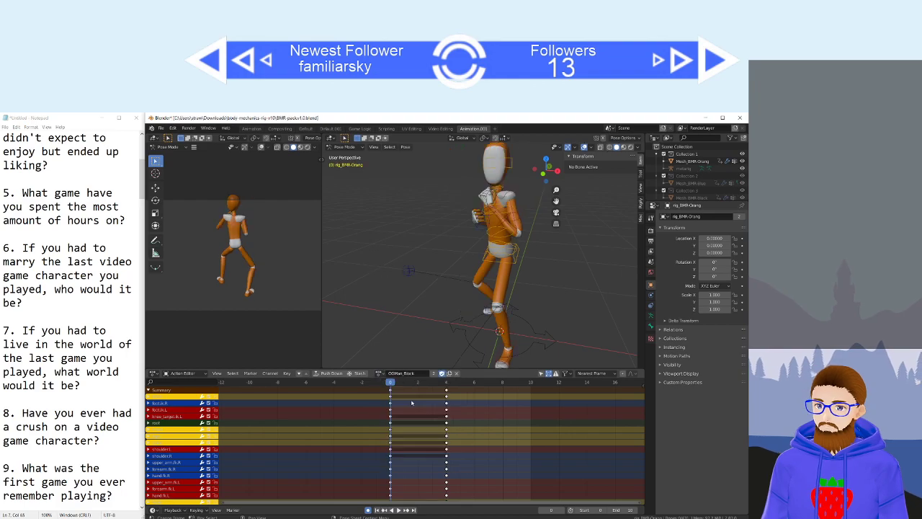
left_click(391, 390)
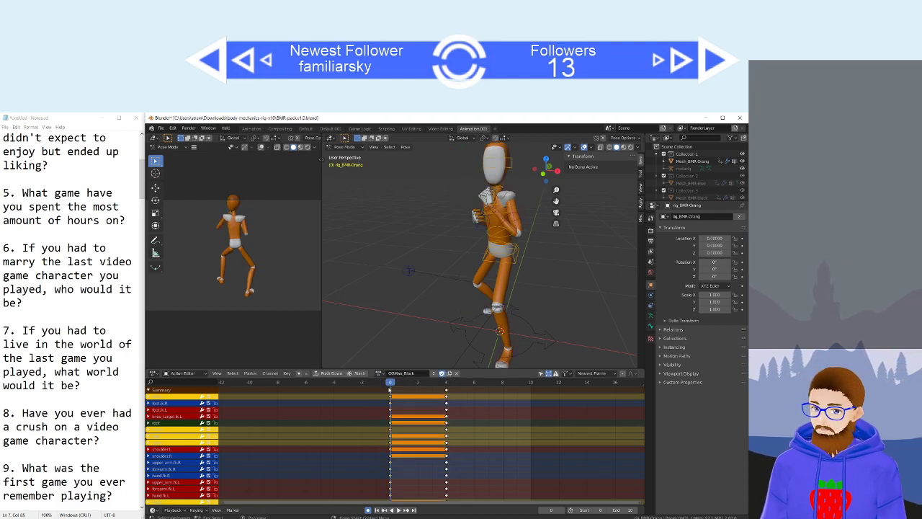
left_click(380, 373)
scroll(425, 432, "down", 5)
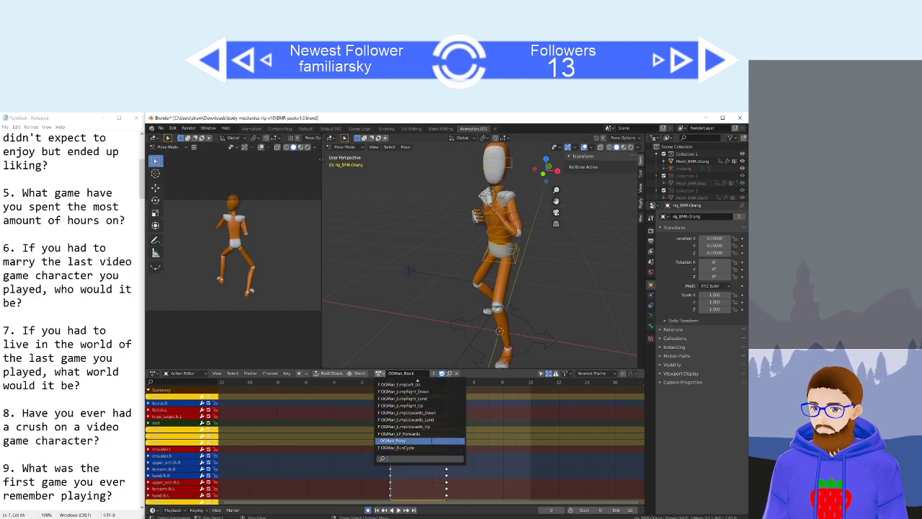
left_click(423, 440)
left_click(394, 397)
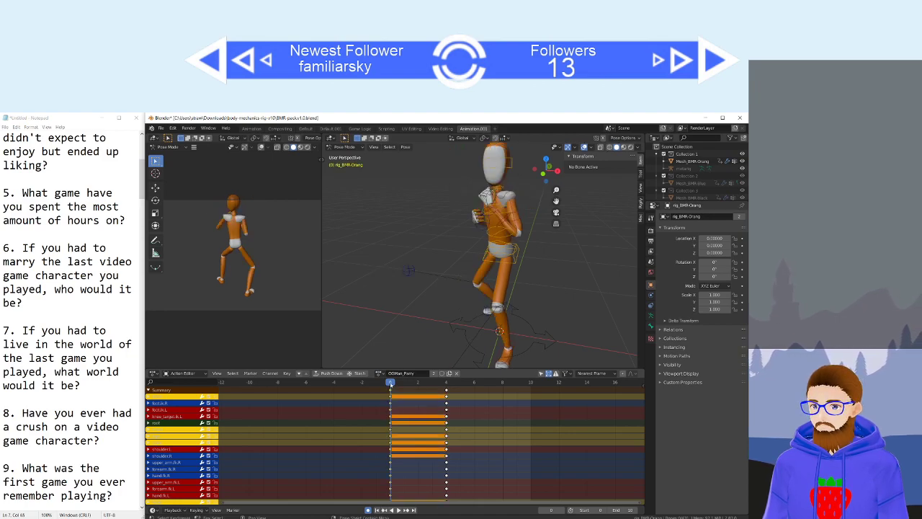
Play and scrub the parry between frames 0 and 4, checking the motion from several angles.
key("space")
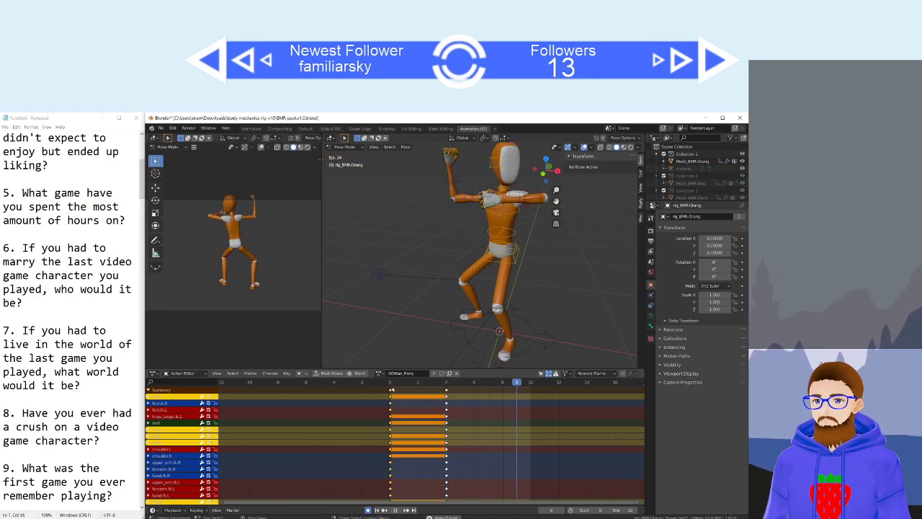
key("space")
middle_click_drag(512, 365, 432, 379)
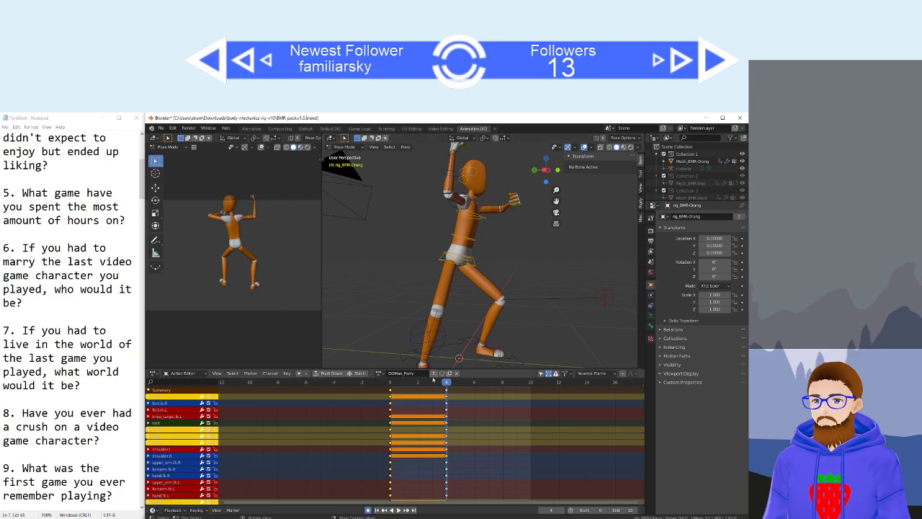
left_click_drag(418, 384, 447, 383)
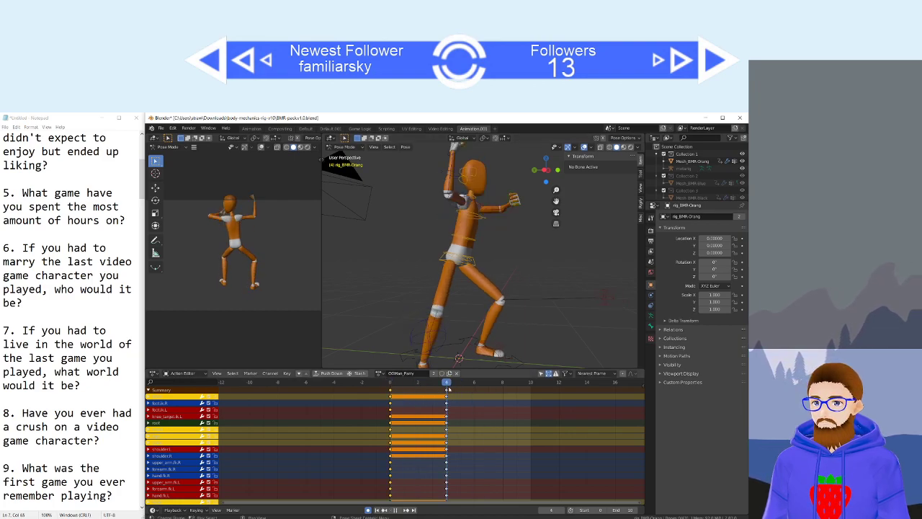
middle_click_drag(418, 318, 453, 342)
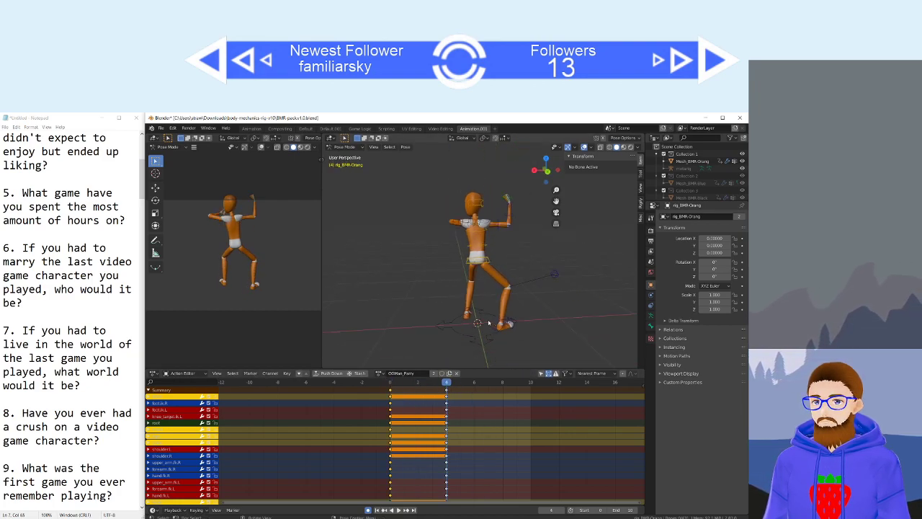
left_click_drag(432, 385, 390, 384)
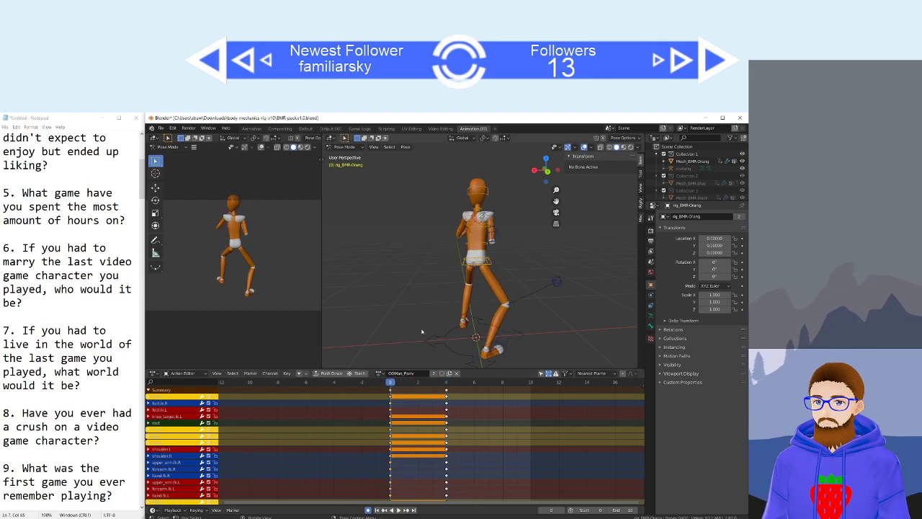
Rotate the head on frame 4 so the face turns straight ahead.
left_click(446, 383)
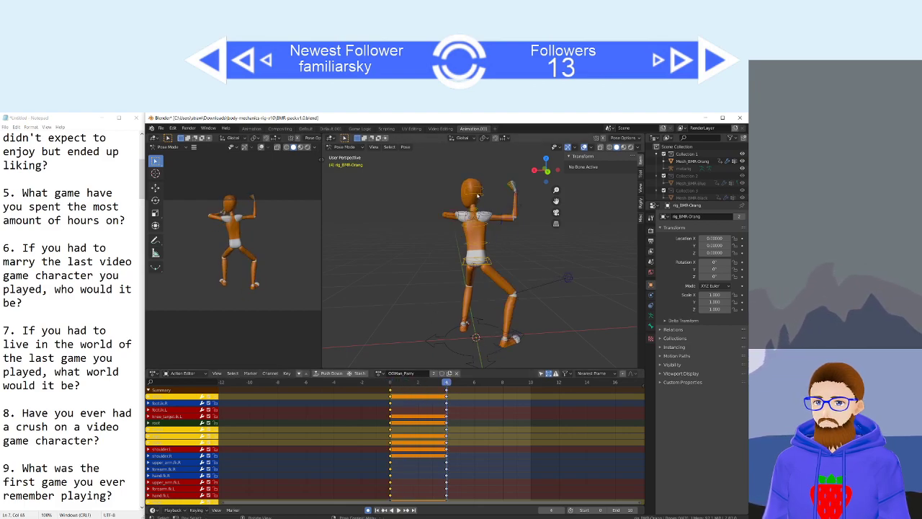
left_click(469, 202)
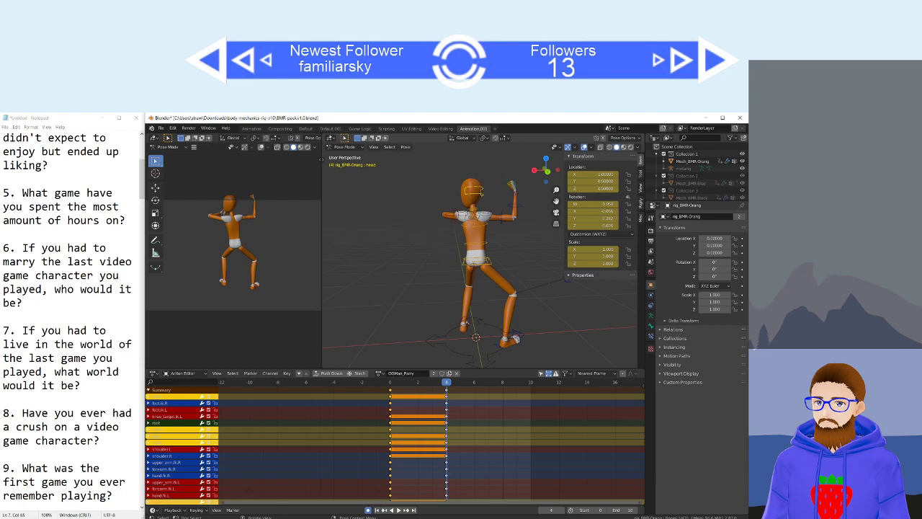
key("r")
key("r")
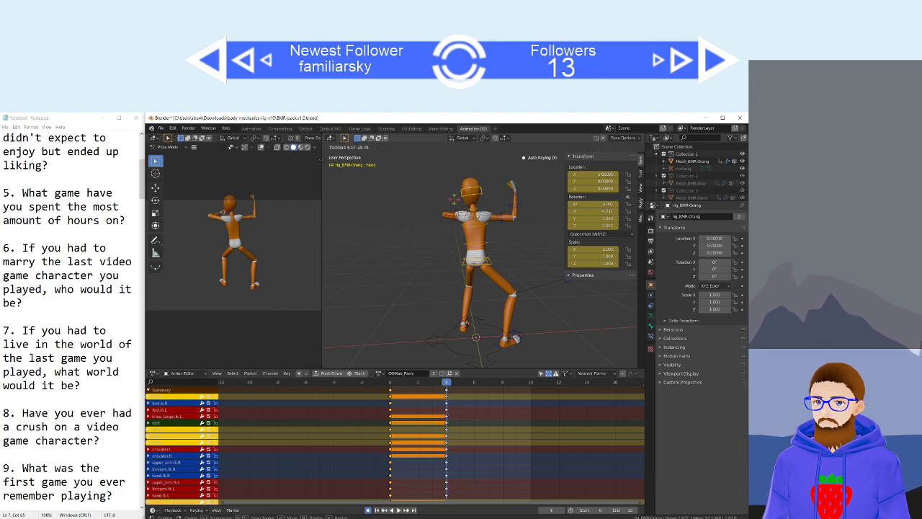
left_click(454, 201)
key("r")
left_click(497, 182)
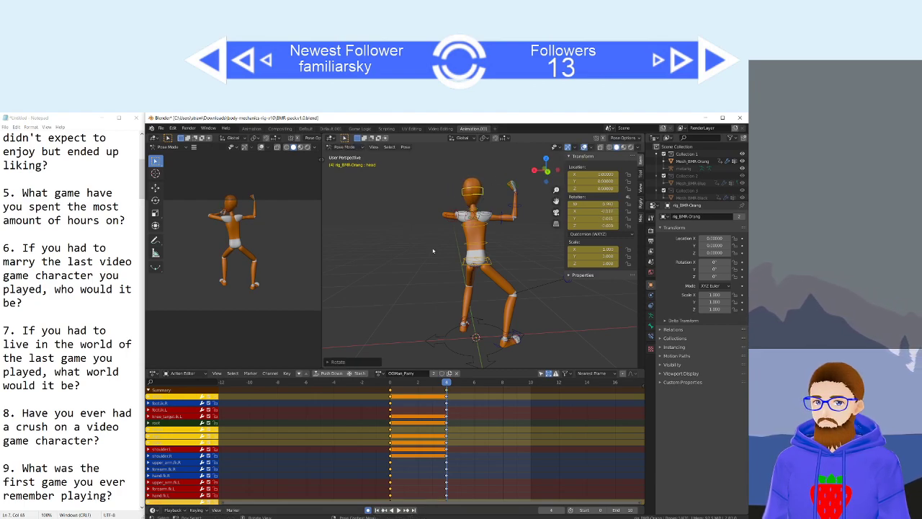
Fine-tune the head's tilt on frame 4, judging it from the front and from behind.
middle_click_drag(433, 251, 553, 256)
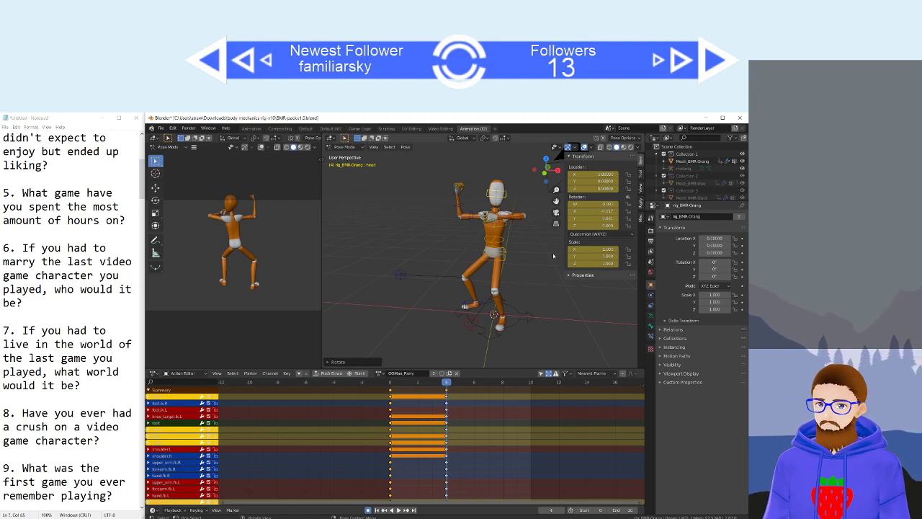
key("r")
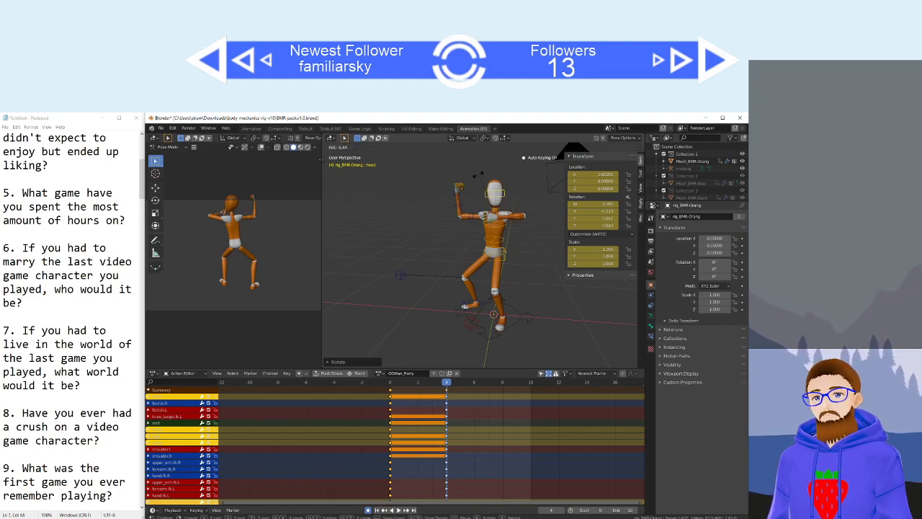
left_click(478, 175)
key("r")
left_click(479, 175)
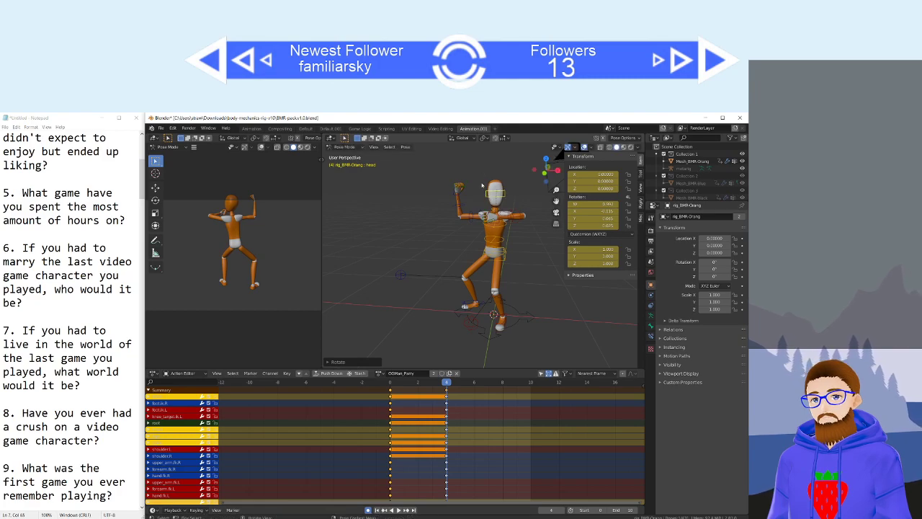
middle_click_drag(478, 175, 485, 299)
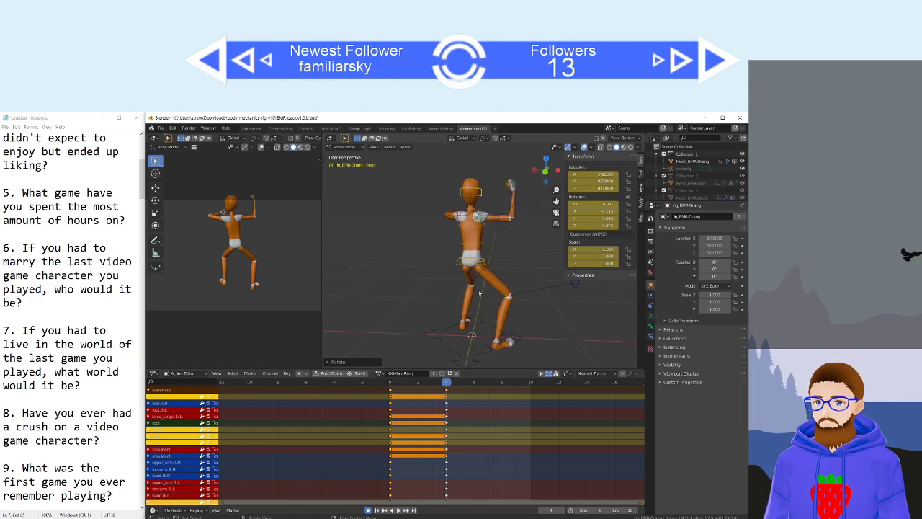
key("r")
key("r")
left_click(461, 231)
Rotate the left upper arm slightly on frame 4, with the elbow at shoulder height and the forearm across the chest.
middle_click_drag(461, 230, 513, 221)
left_click(514, 221)
key("r")
key("r")
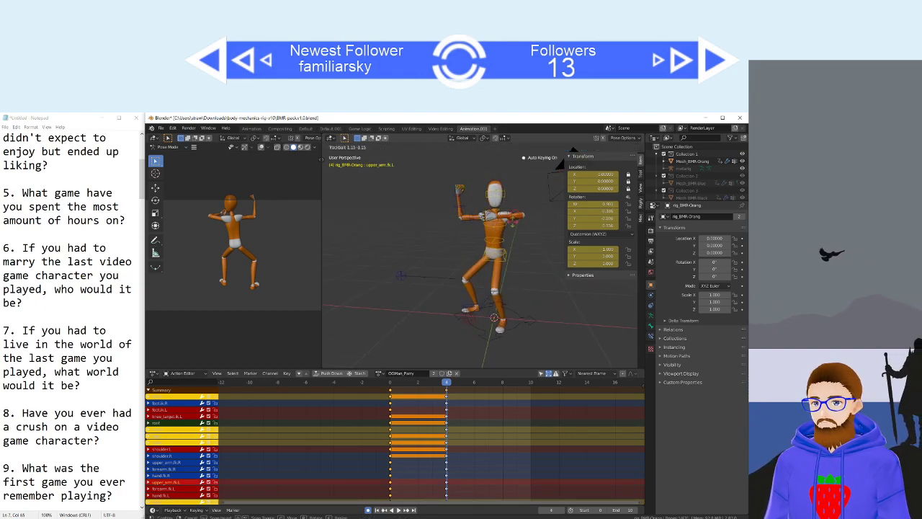
left_click(515, 229)
key("r")
left_click(526, 237)
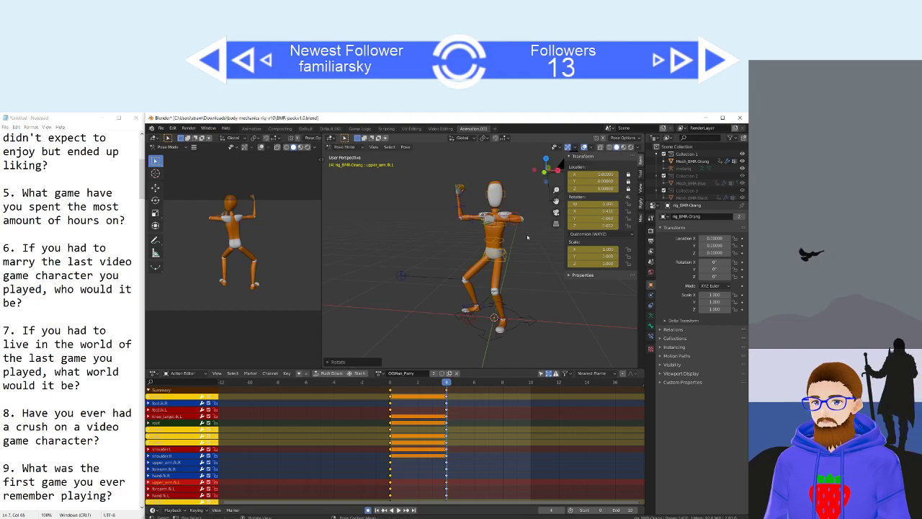
Rotate the right upper arm slightly on frame 4 to adjust the raised forearm beside the head.
middle_click_drag(527, 237, 516, 247)
left_click(475, 224)
key("r")
key("r")
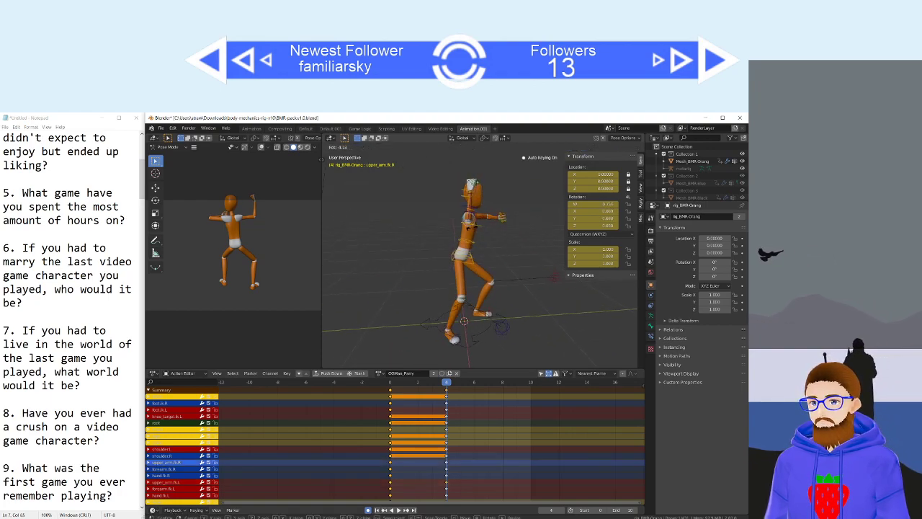
left_click(522, 241)
middle_click_drag(523, 241, 480, 245)
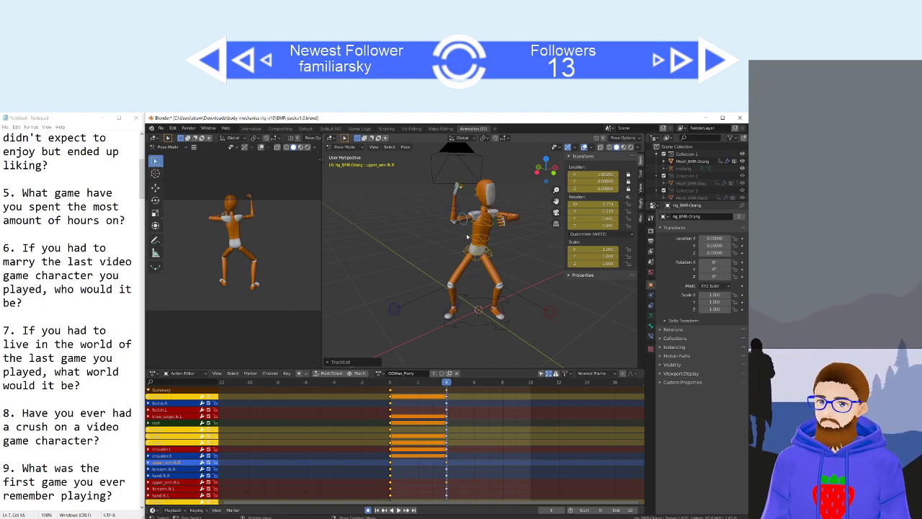
Rotate the left upper arm on frame 4 so the forearm angles down and the hand sits near the waist.
middle_click_drag(519, 237, 477, 235)
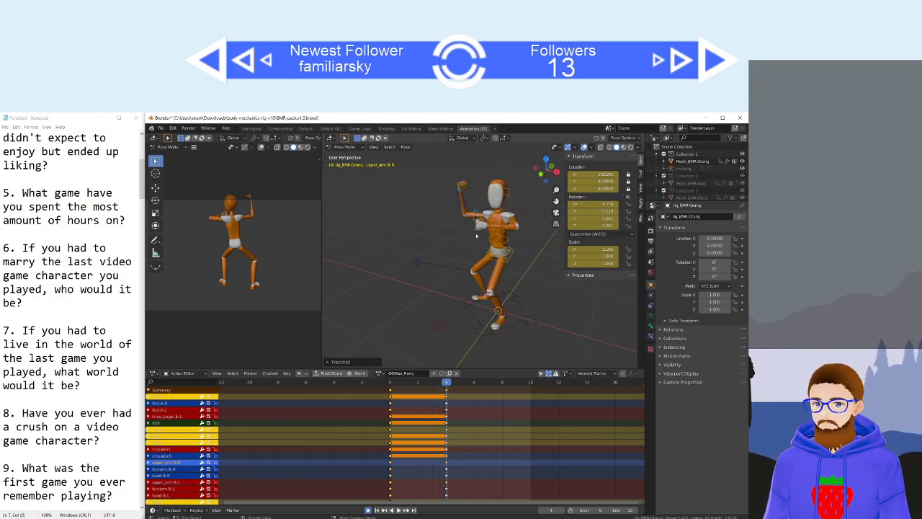
left_click(512, 219)
key("r")
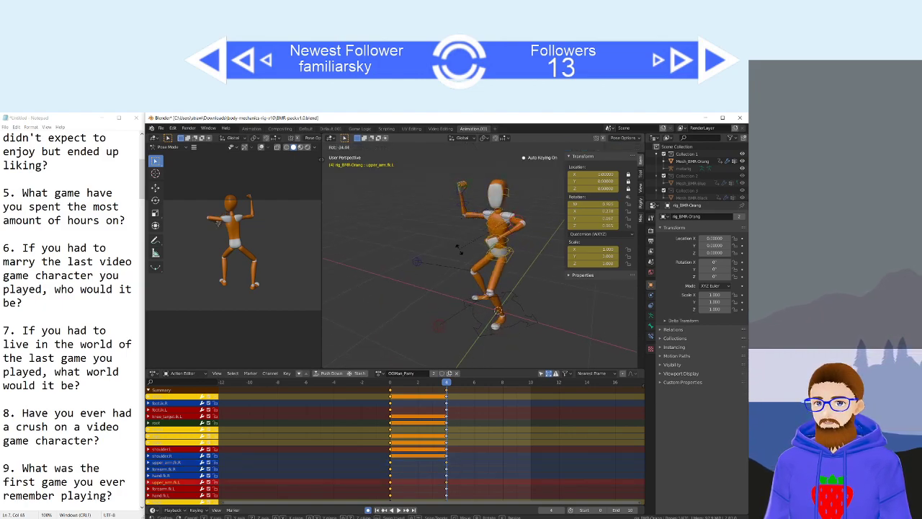
left_click(520, 265)
middle_click_drag(520, 266, 560, 267)
middle_click_drag(458, 262, 483, 249)
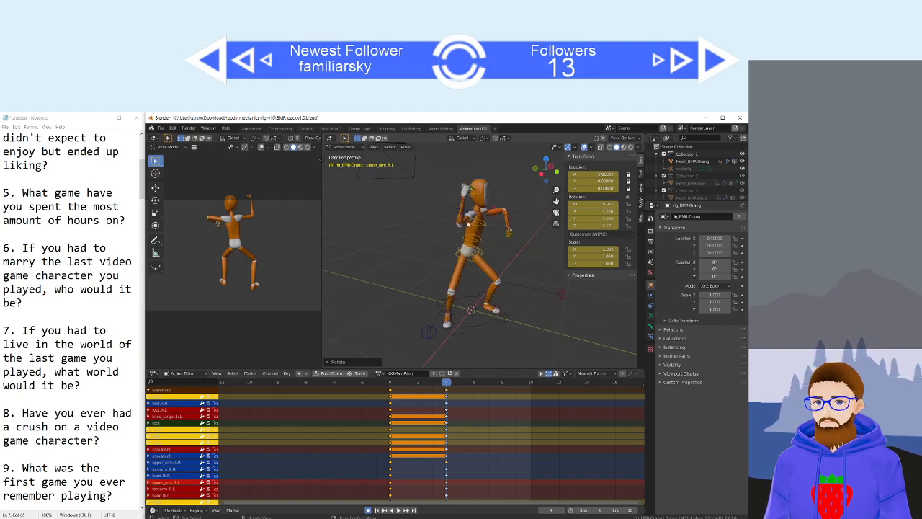
Rotate the right upper arm on frame 4 so the raised forearm leans inward toward the head.
left_click(472, 222)
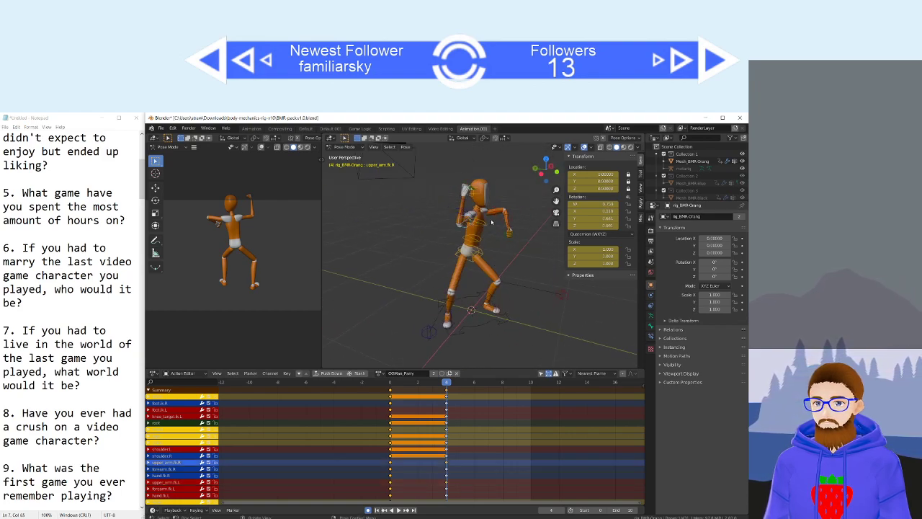
key("r")
left_click(498, 230)
key("r")
key("r")
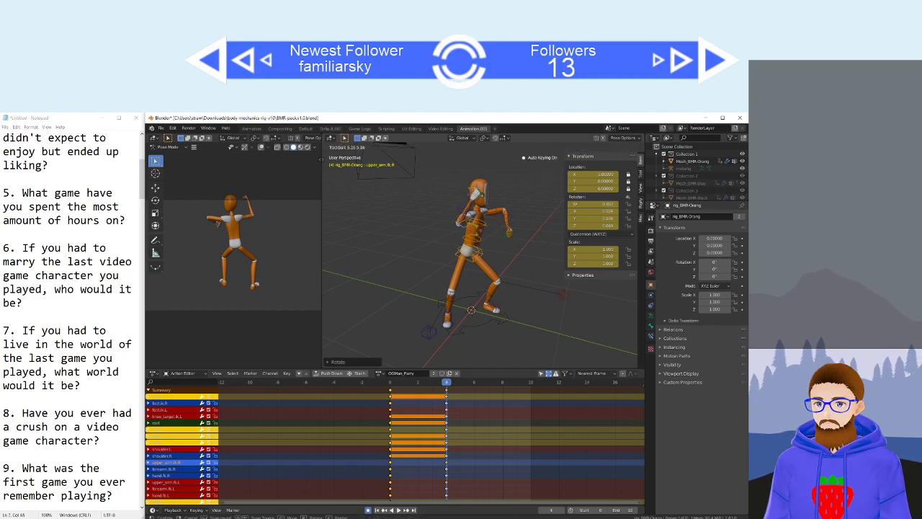
left_click(506, 236)
middle_click_drag(506, 237, 458, 243)
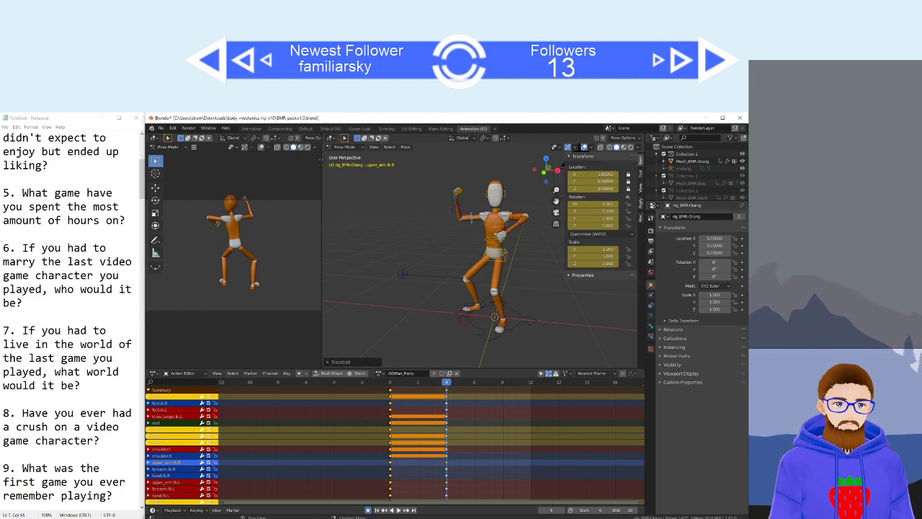
Play back the parry and move the parry pose keyframes from frame 4 to frame 2.
left_click(492, 432)
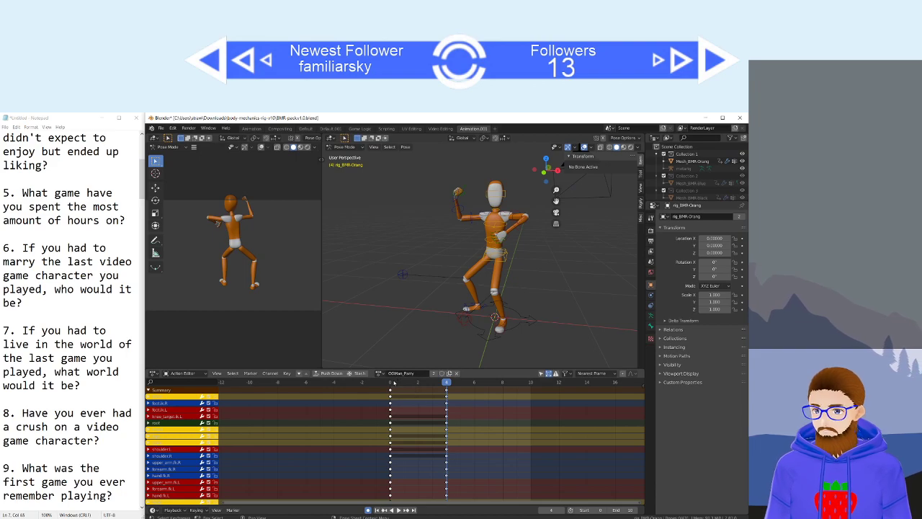
key("space")
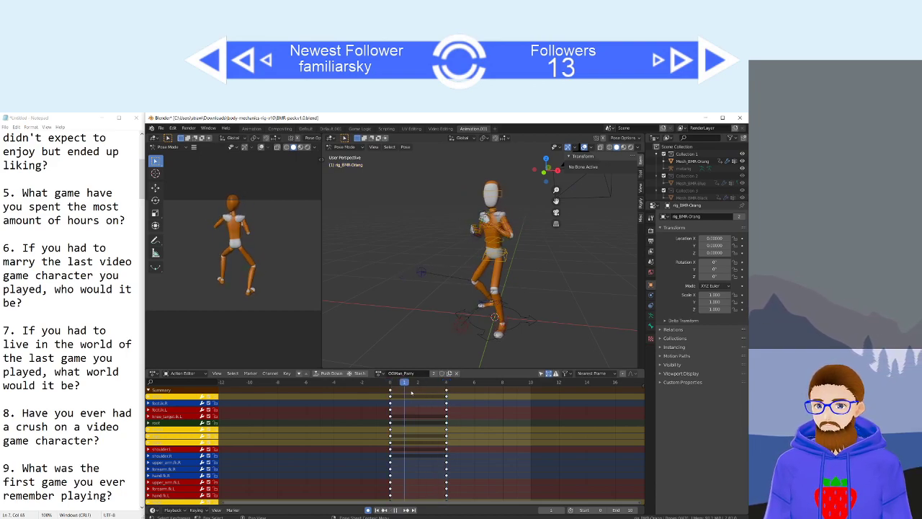
left_click_drag(411, 392, 444, 391)
key("Escape")
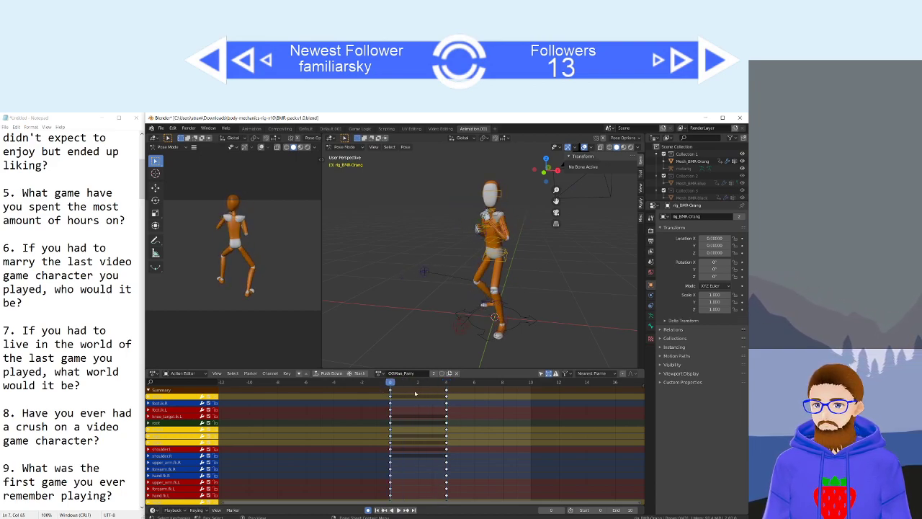
left_click_drag(445, 390, 419, 384)
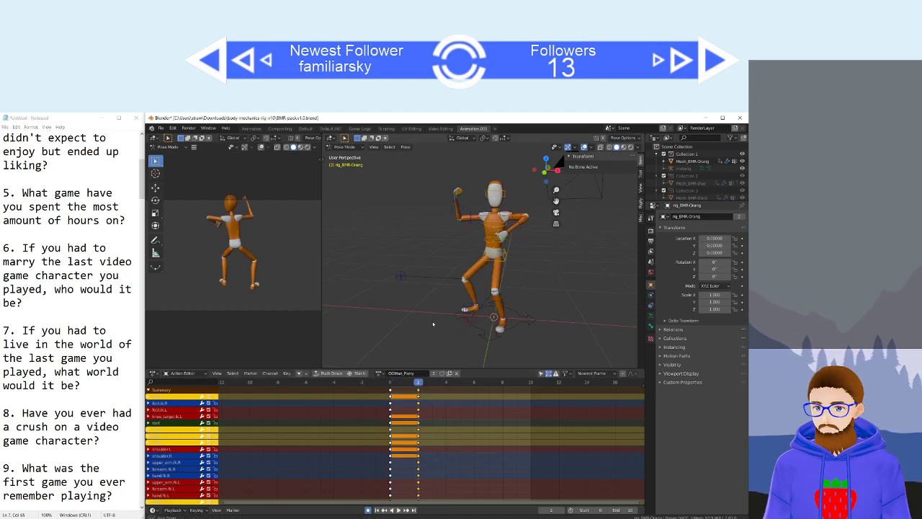
middle_click_drag(434, 323, 541, 325)
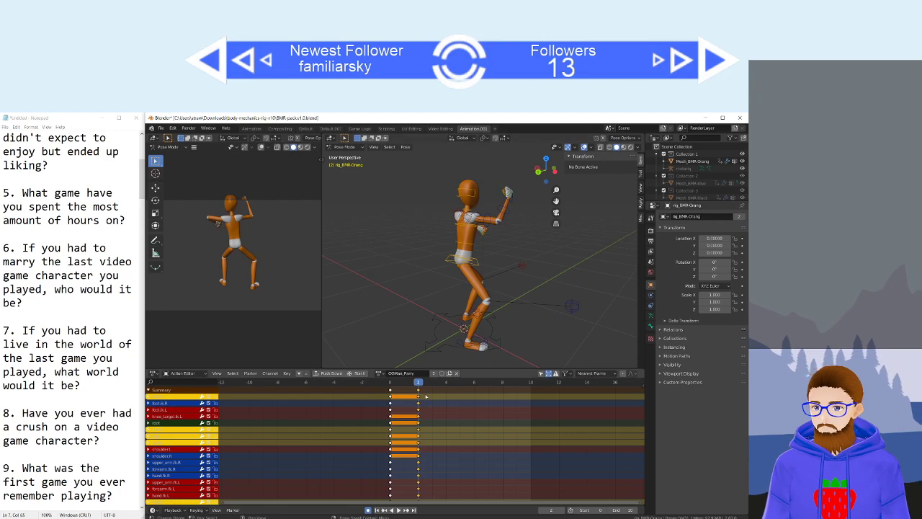
left_click(420, 390)
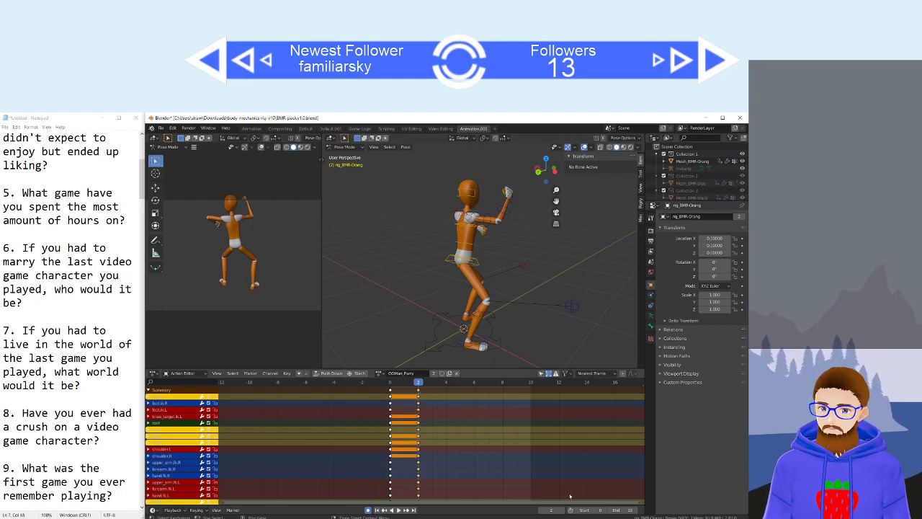
Set the scene's end frame to 25 and key the held parry pose at frame 10.
left_click_drag(624, 510, 639, 510)
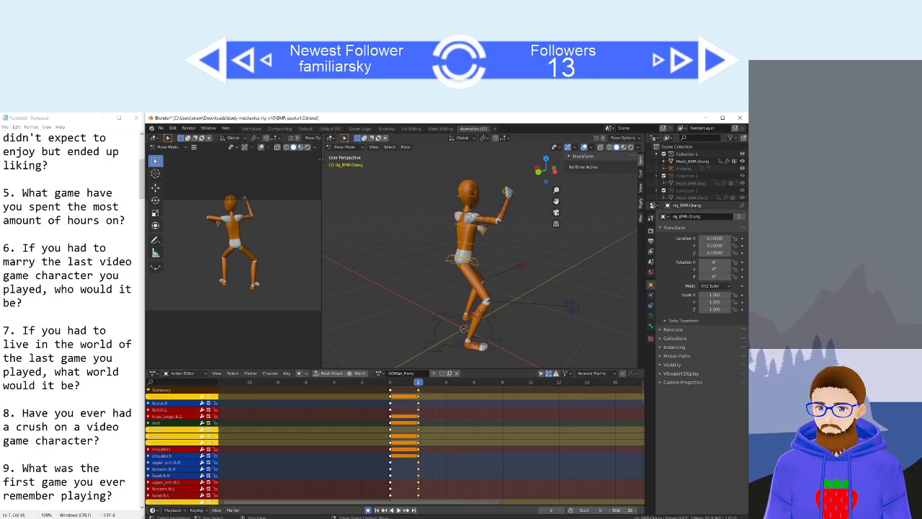
scroll(523, 438, "down", 8)
middle_click_drag(520, 434, 494, 432)
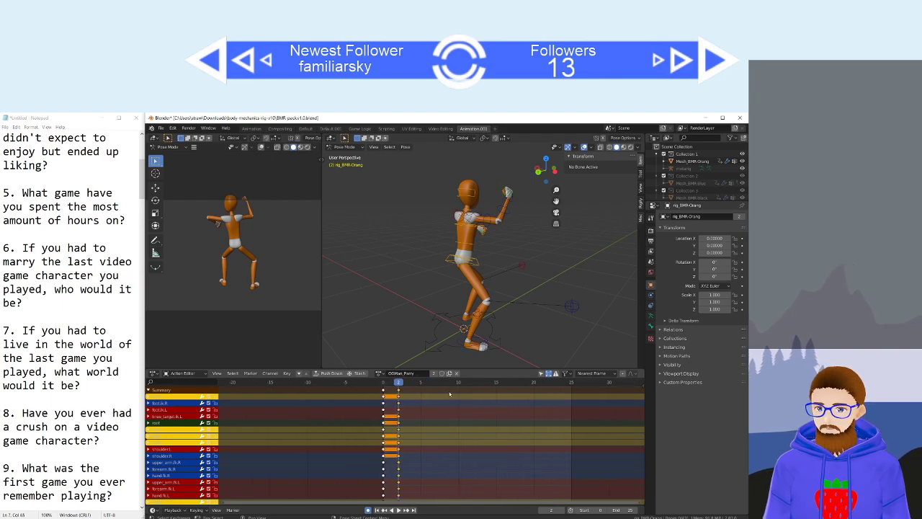
left_click(459, 382)
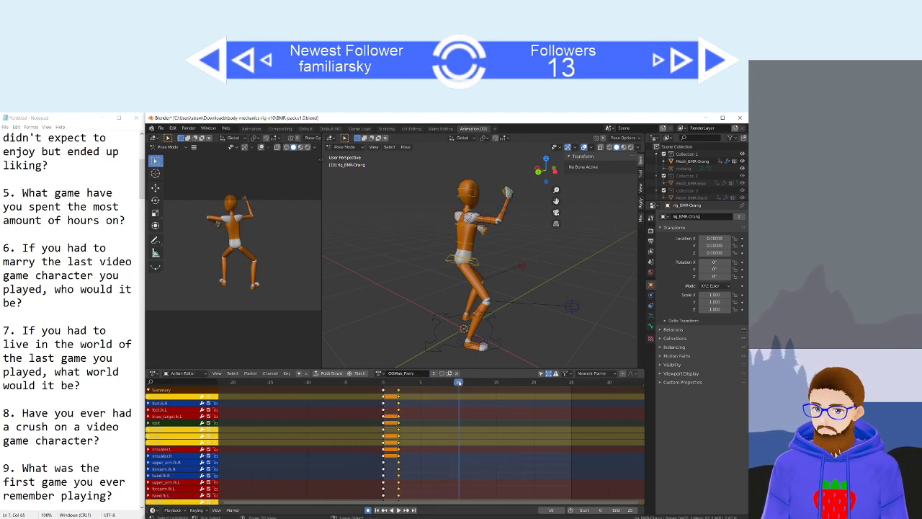
key("i")
Copy the block pose keyframes from frame 0 to frame 15.
left_click(383, 390)
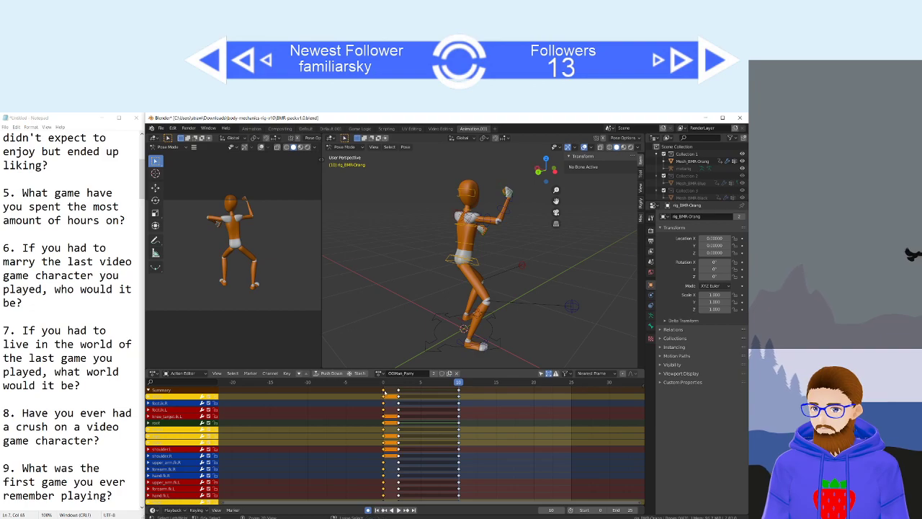
left_click(497, 383)
key("ctrl+v")
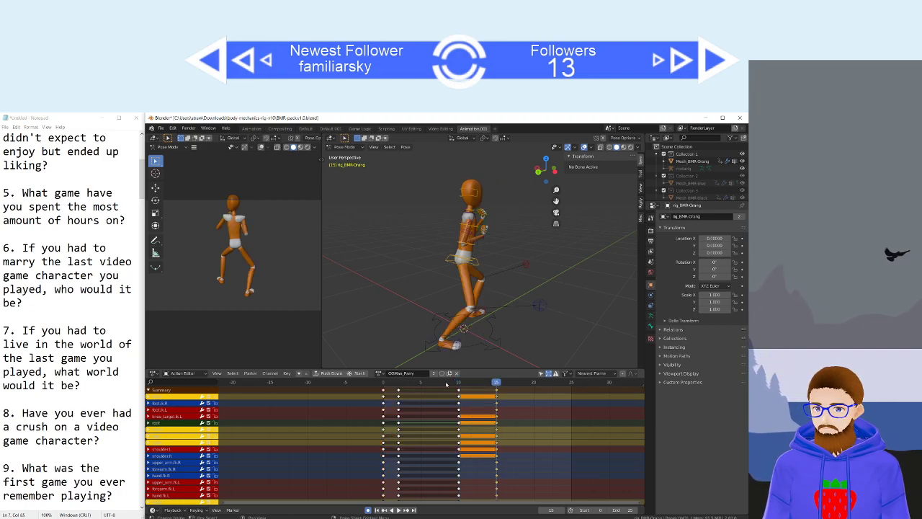
Move the held parry keyframes to frame 20 and the closing block keyframes to frame 30, extending the scene's end frame.
left_click(384, 384)
key("space")
key("space")
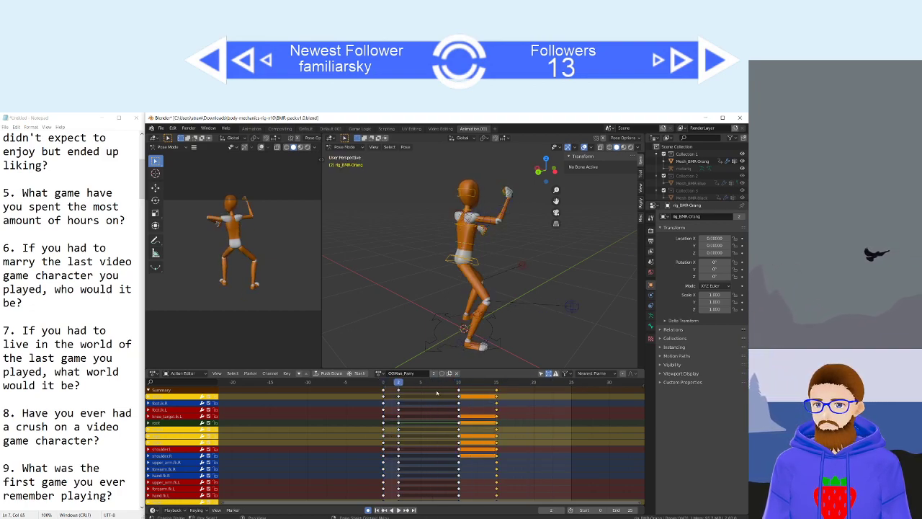
left_click_drag(451, 390, 610, 391)
left_click(550, 393)
left_click_drag(628, 510, 649, 510)
Play back the parry action and examine the mannequin's motion from the front, back and side.
key("space")
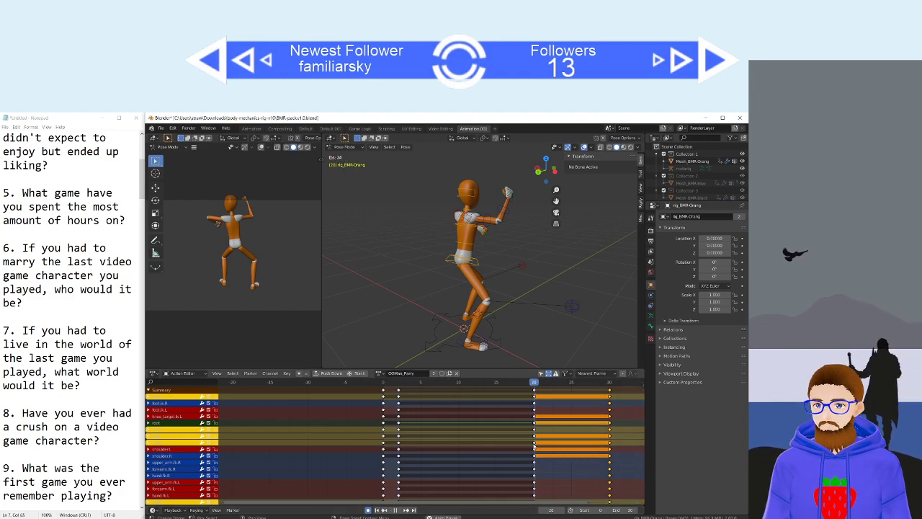
key("space")
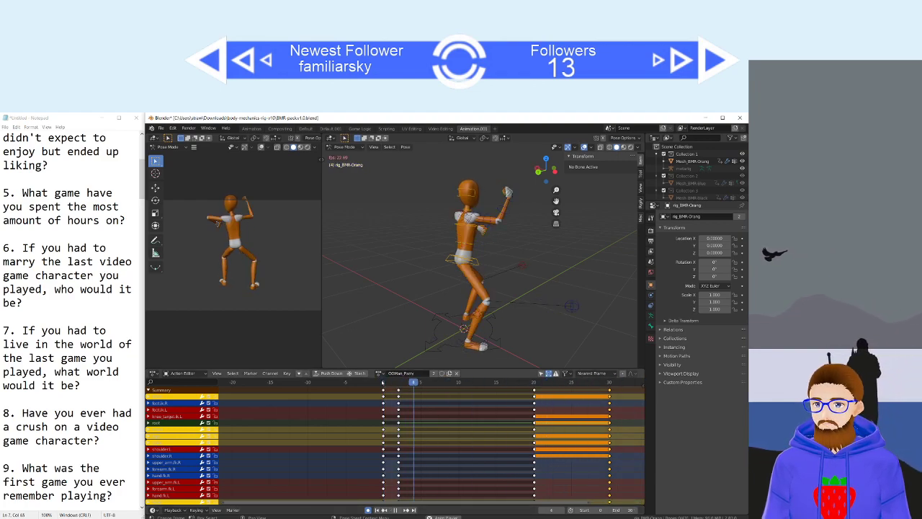
key("space")
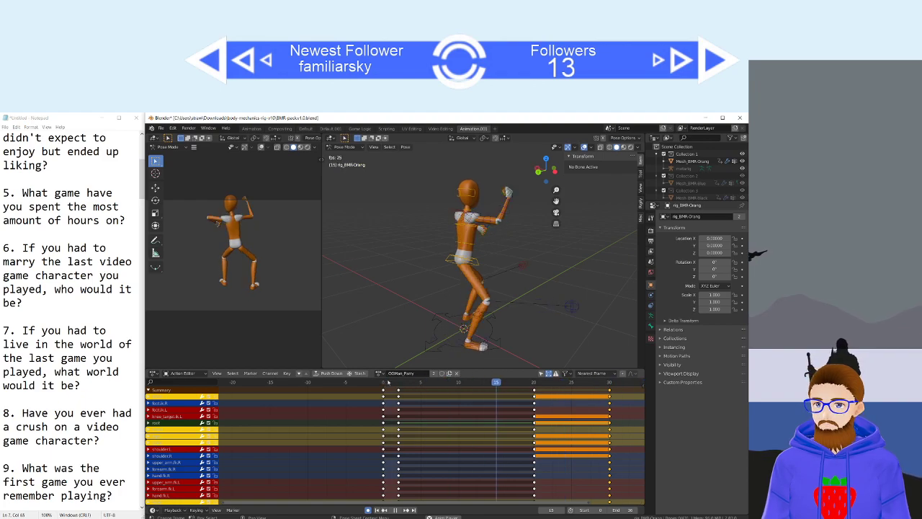
middle_click_drag(497, 310, 408, 307)
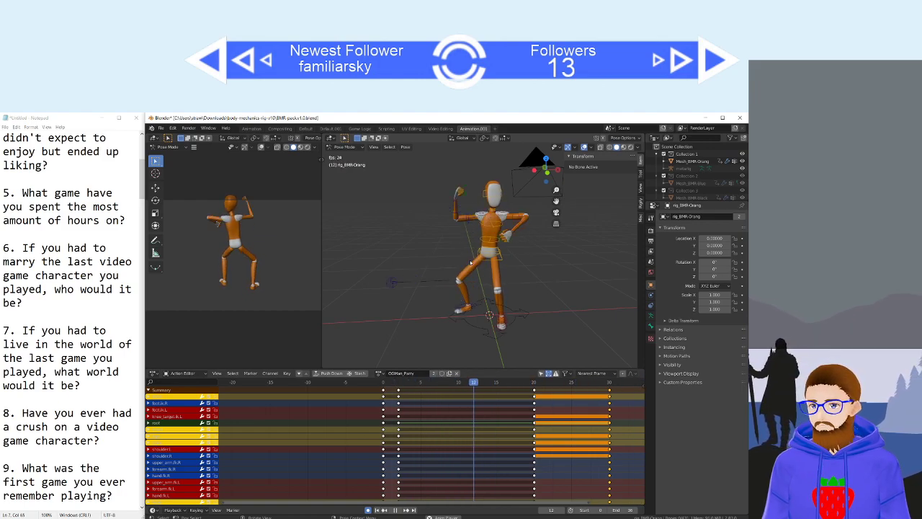
middle_click_drag(511, 229, 498, 255)
middle_click_drag(409, 263, 509, 258)
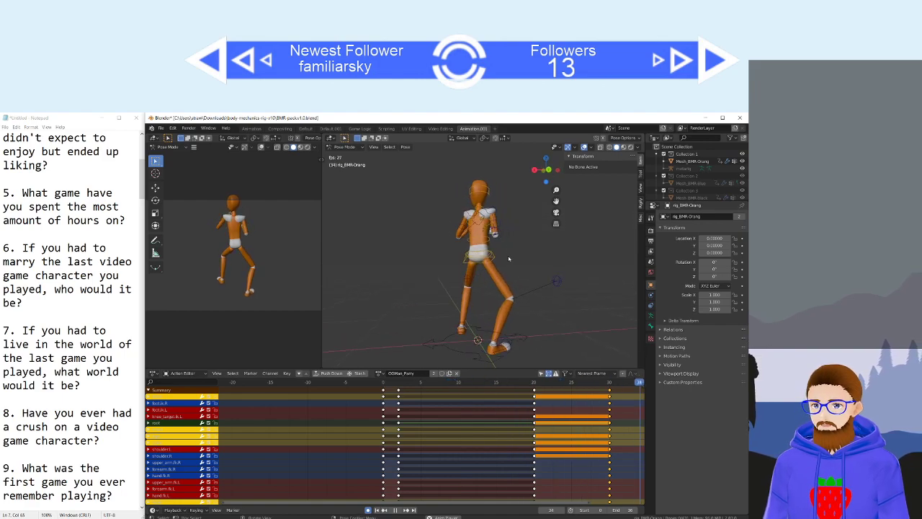
middle_click_drag(448, 314, 524, 316)
key("Escape")
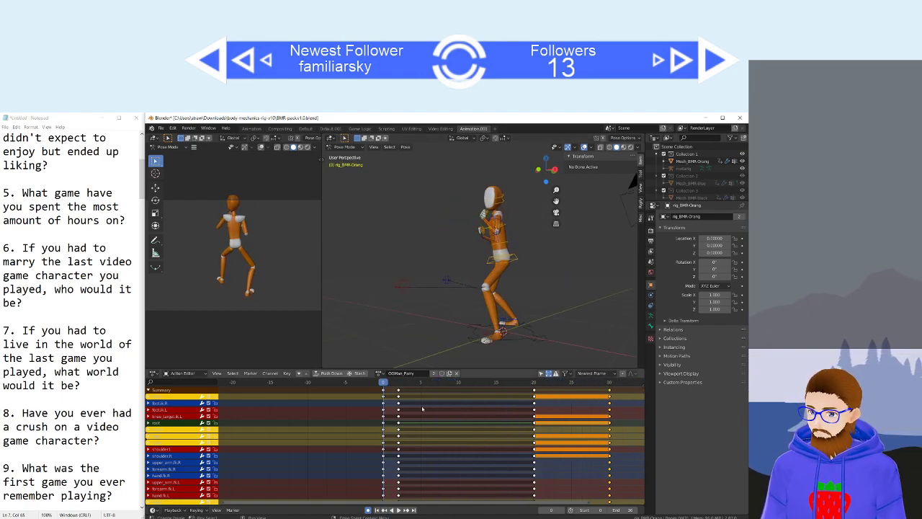
Save the file and give the OGMan_Parry action a fake user.
left_click(423, 409)
key("ctrl+s")
left_click(442, 373)
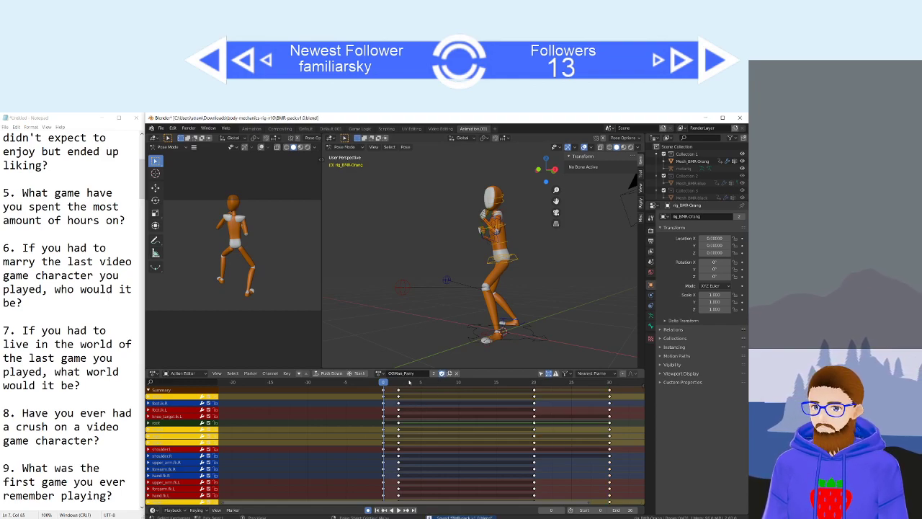
Look through the list of existing actions, keep OGMan_Parry active and save the file.
left_click(380, 373)
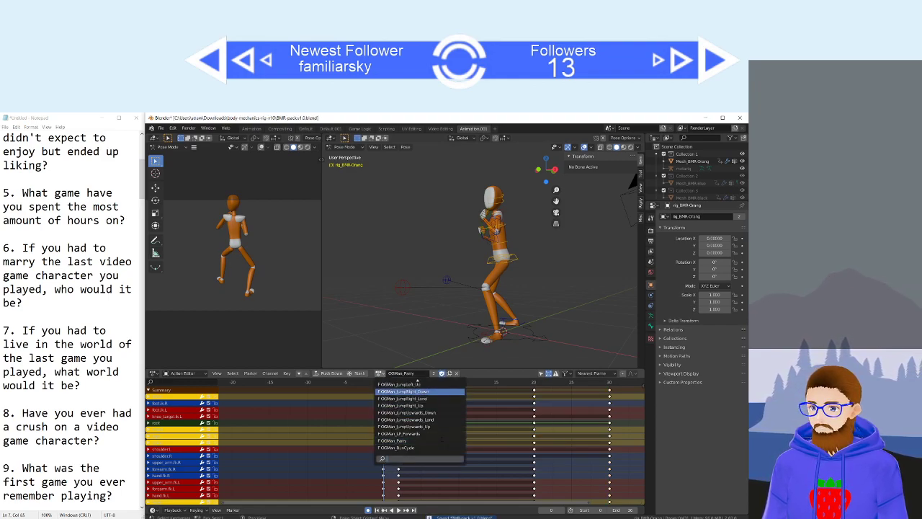
scroll(420, 418, "up", 7)
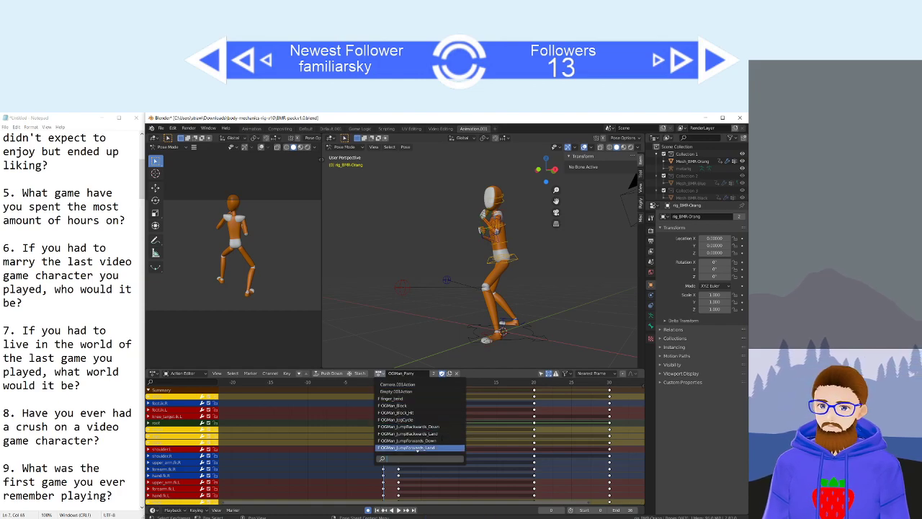
scroll(420, 414, "down", 14)
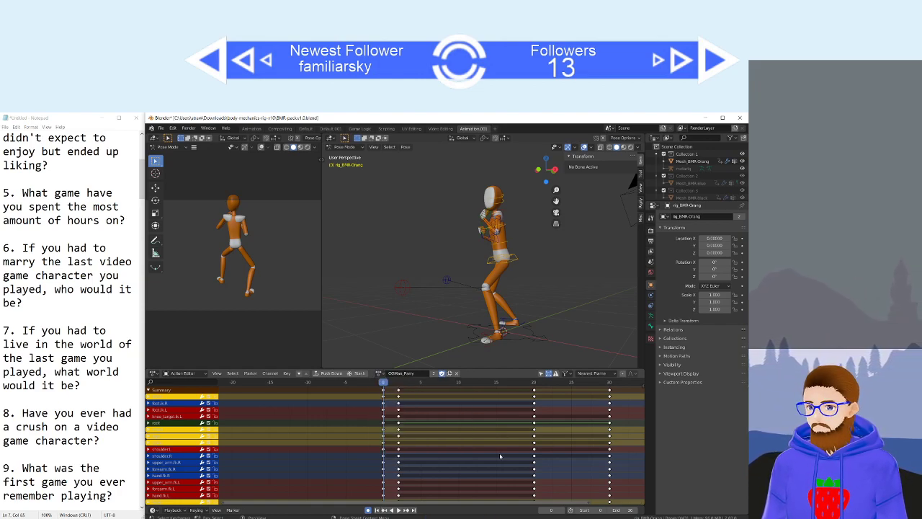
key("ctrl+s")
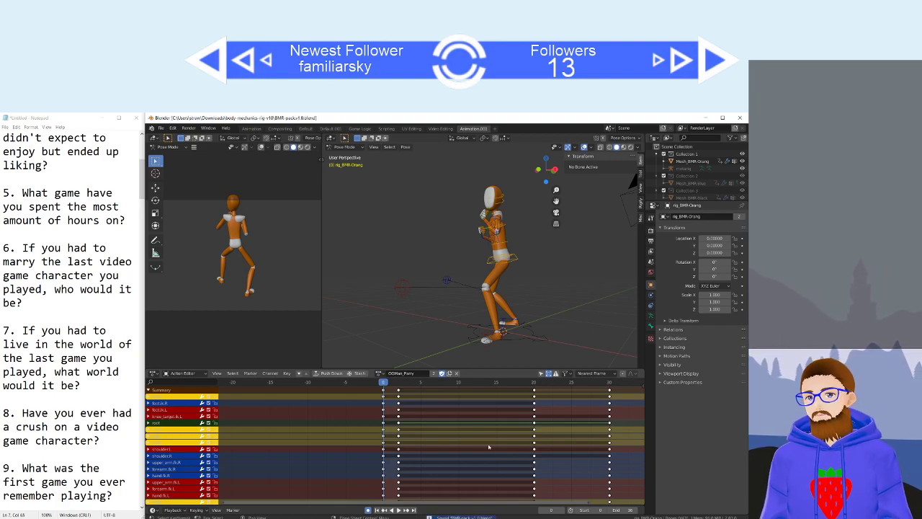
scroll(75, 385, "down", 2)
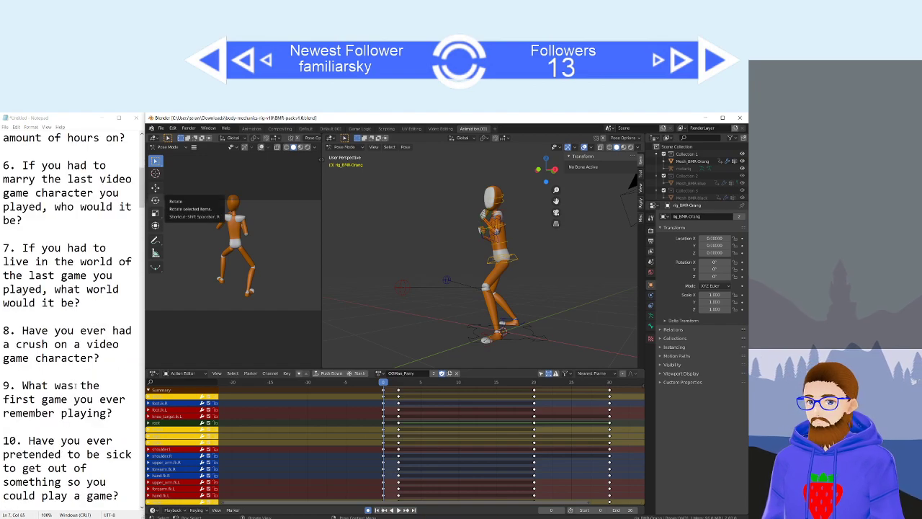
scroll(75, 387, "down", 1)
scroll(75, 386, "up", 1)
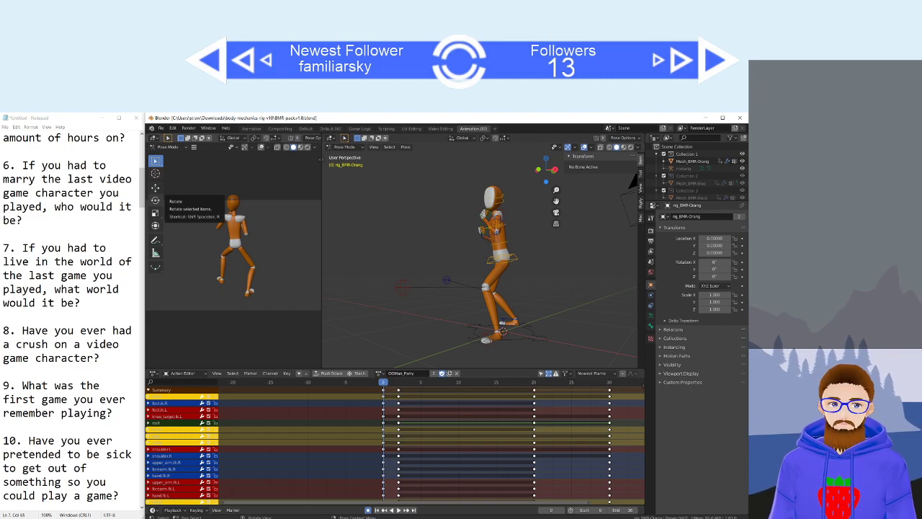
scroll(72, 317, "down", 3)
scroll(72, 317, "up", 2)
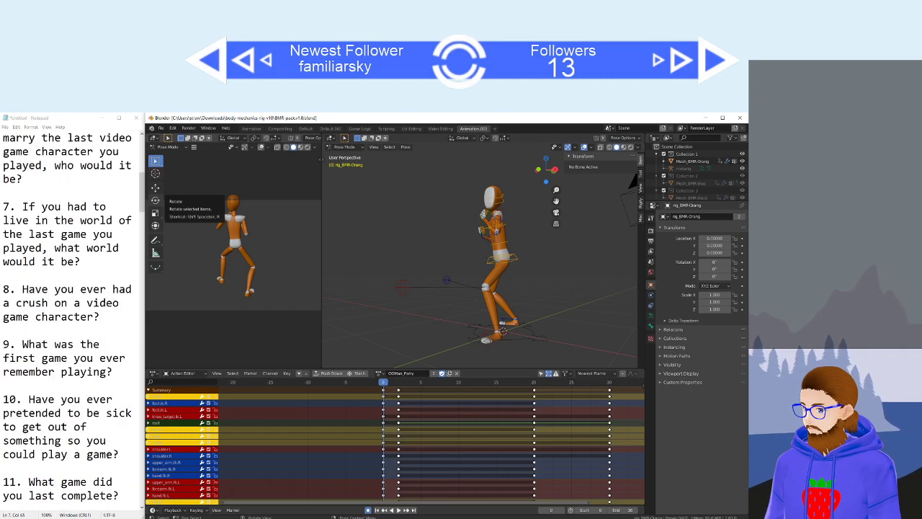